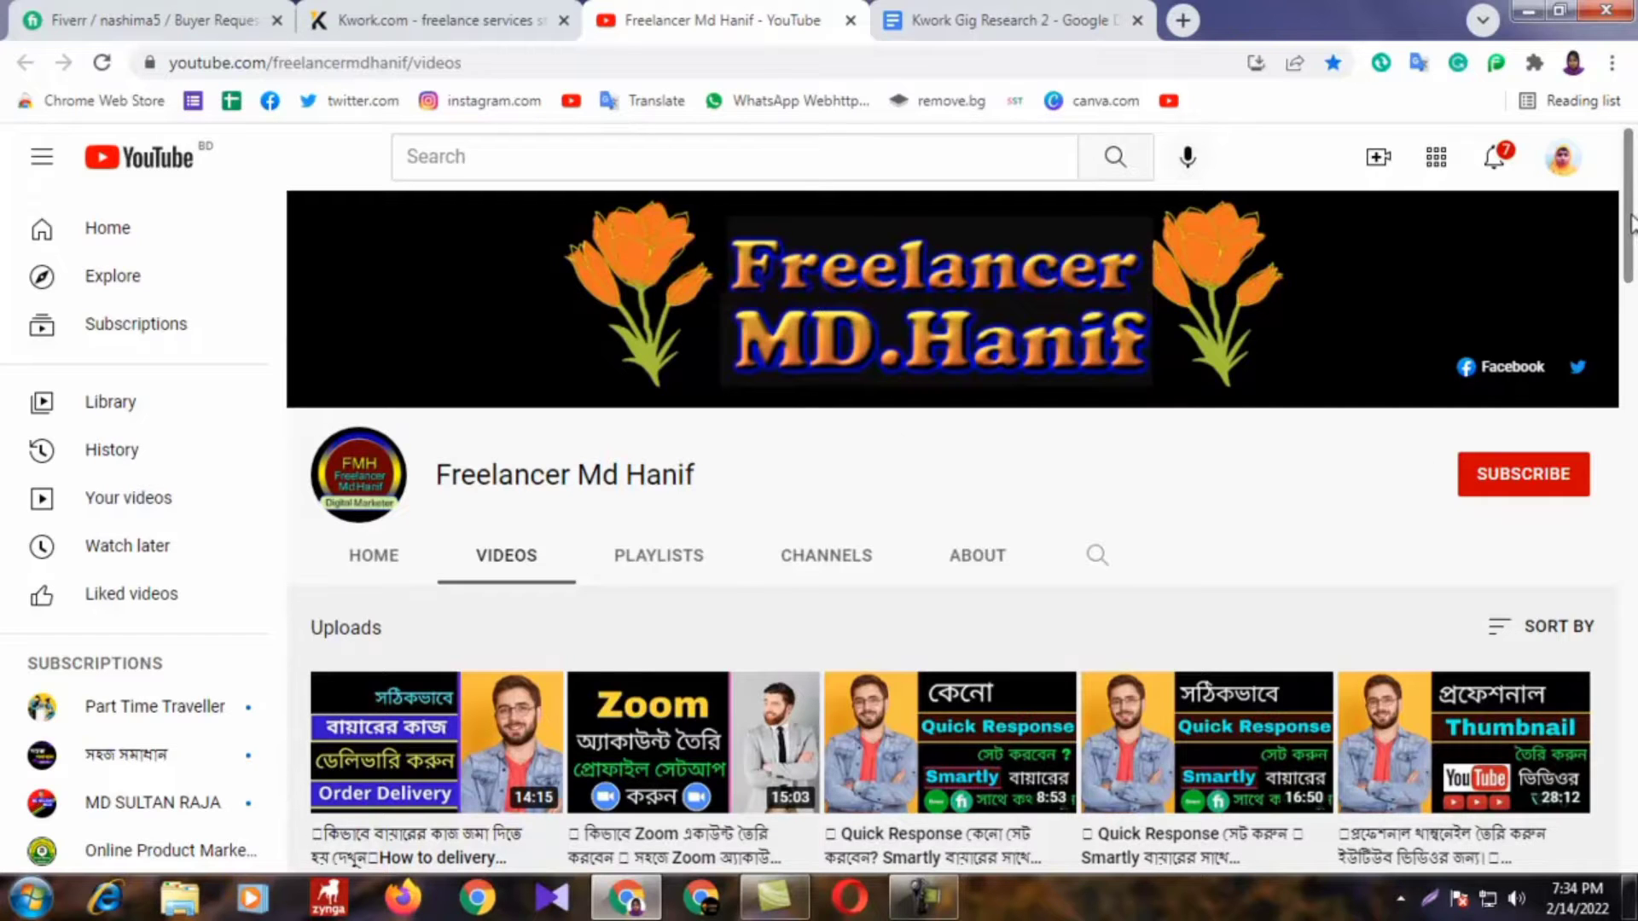
Step: Browse the uploaded videos on the freelancer's YouTube channel
{"action": "scroll", "coordinate": [1635, 274], "scroll_direction": "down", "scroll_amount": 3}
{"action": "scroll", "coordinate": [1635, 275], "scroll_direction": "down", "scroll_amount": 2}
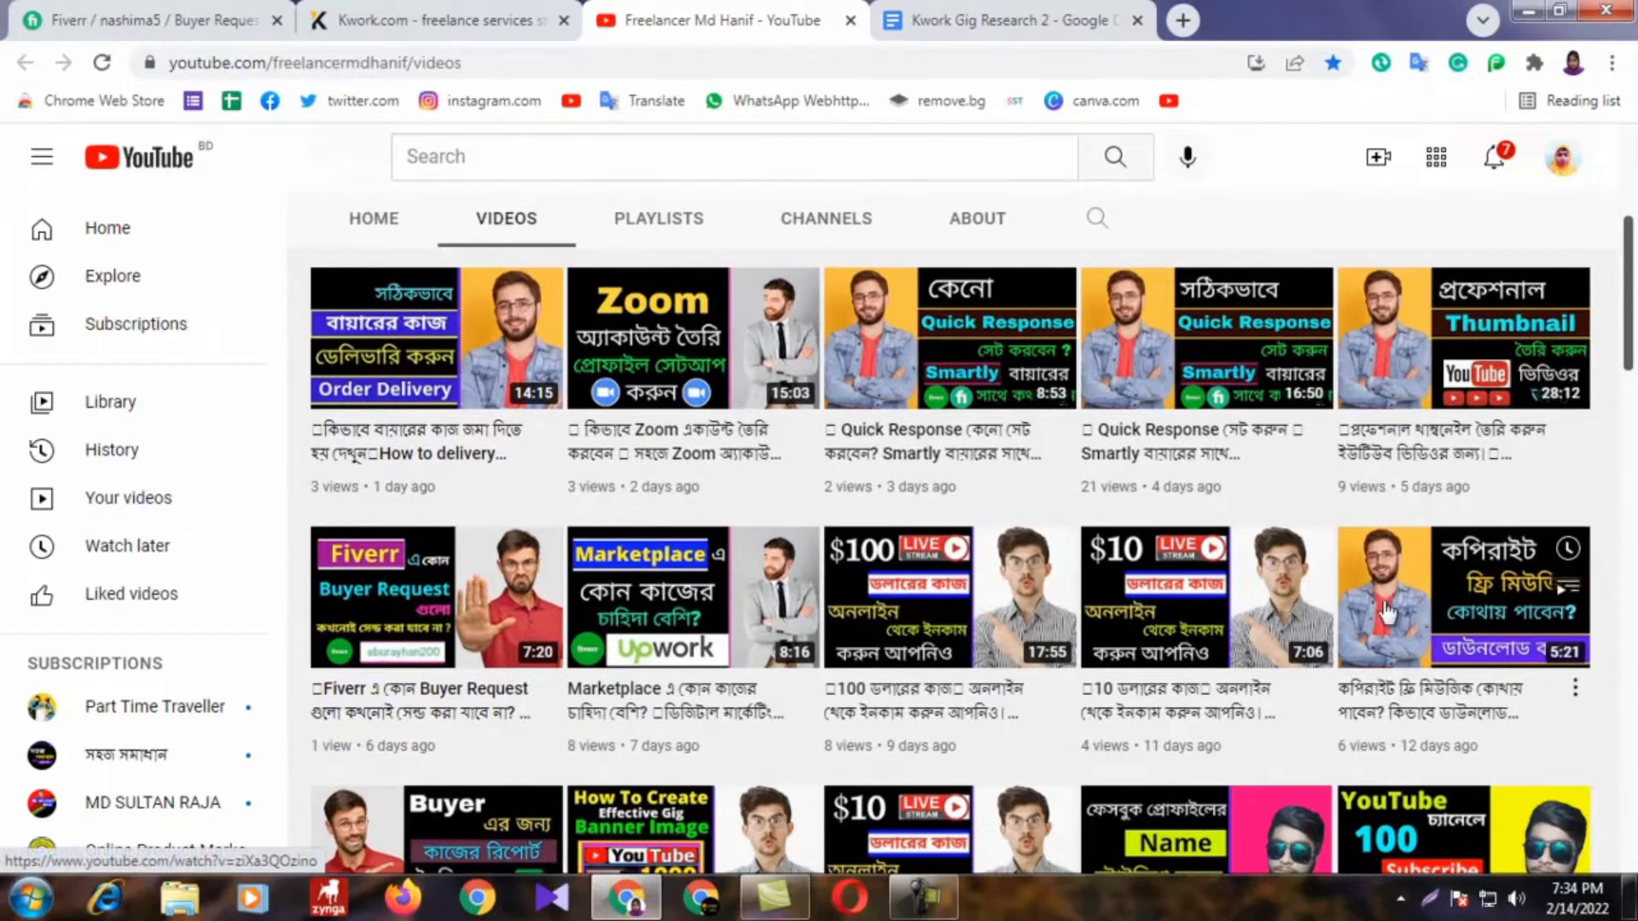
{"action": "scroll", "coordinate": [930, 626], "scroll_direction": "down", "scroll_amount": 2}
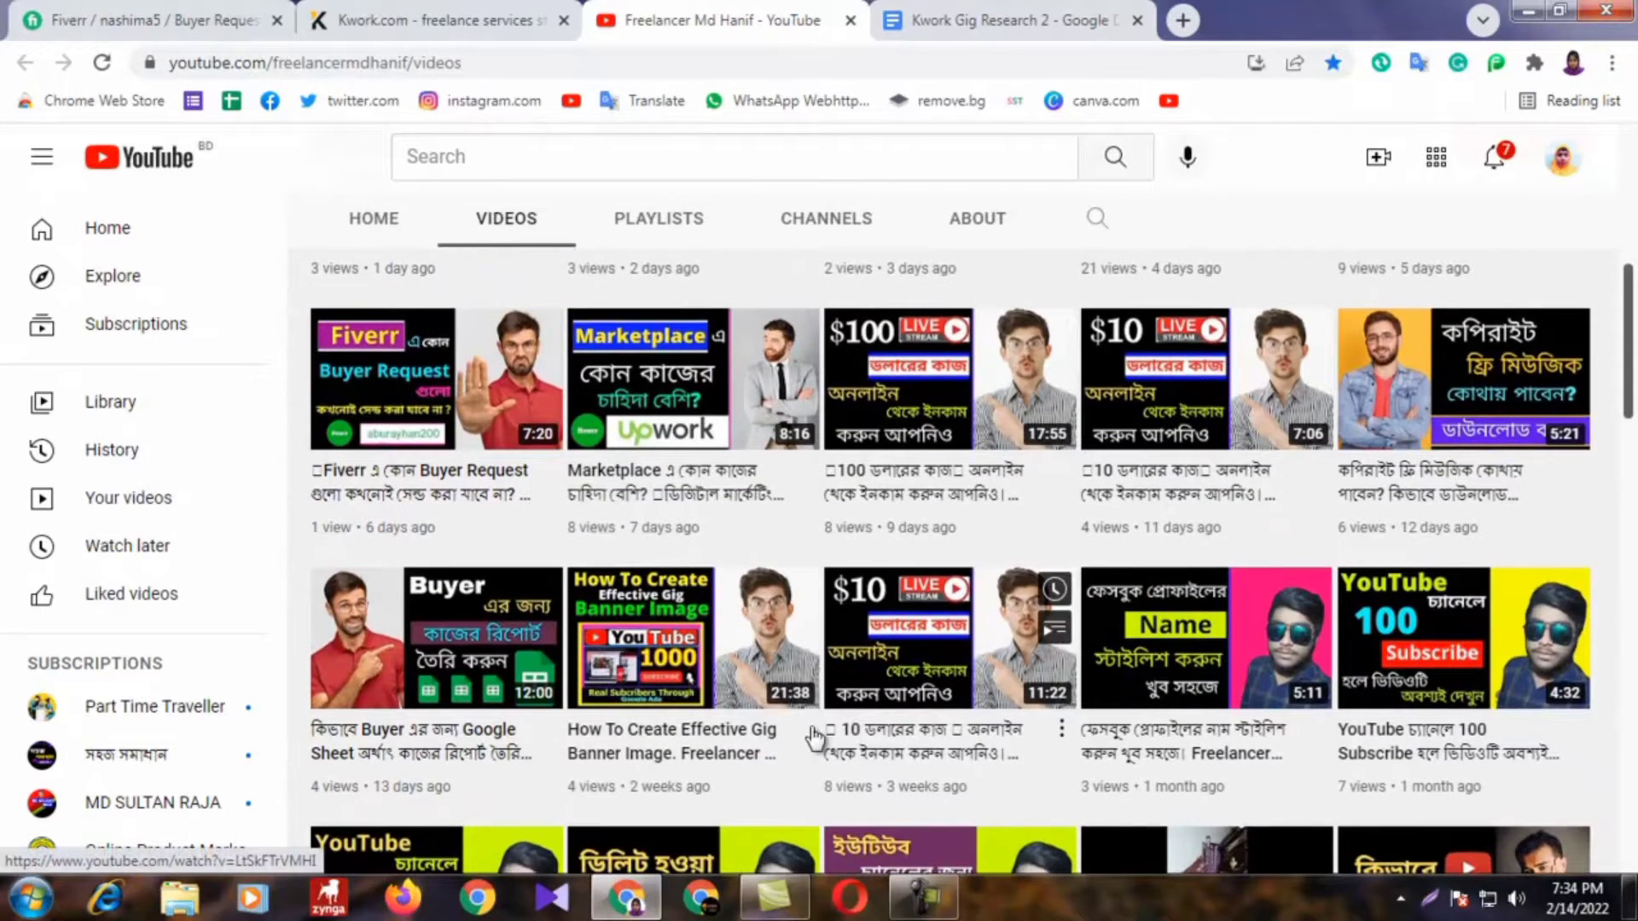
{"action": "scroll", "coordinate": [930, 625], "scroll_direction": "up", "scroll_amount": 1}
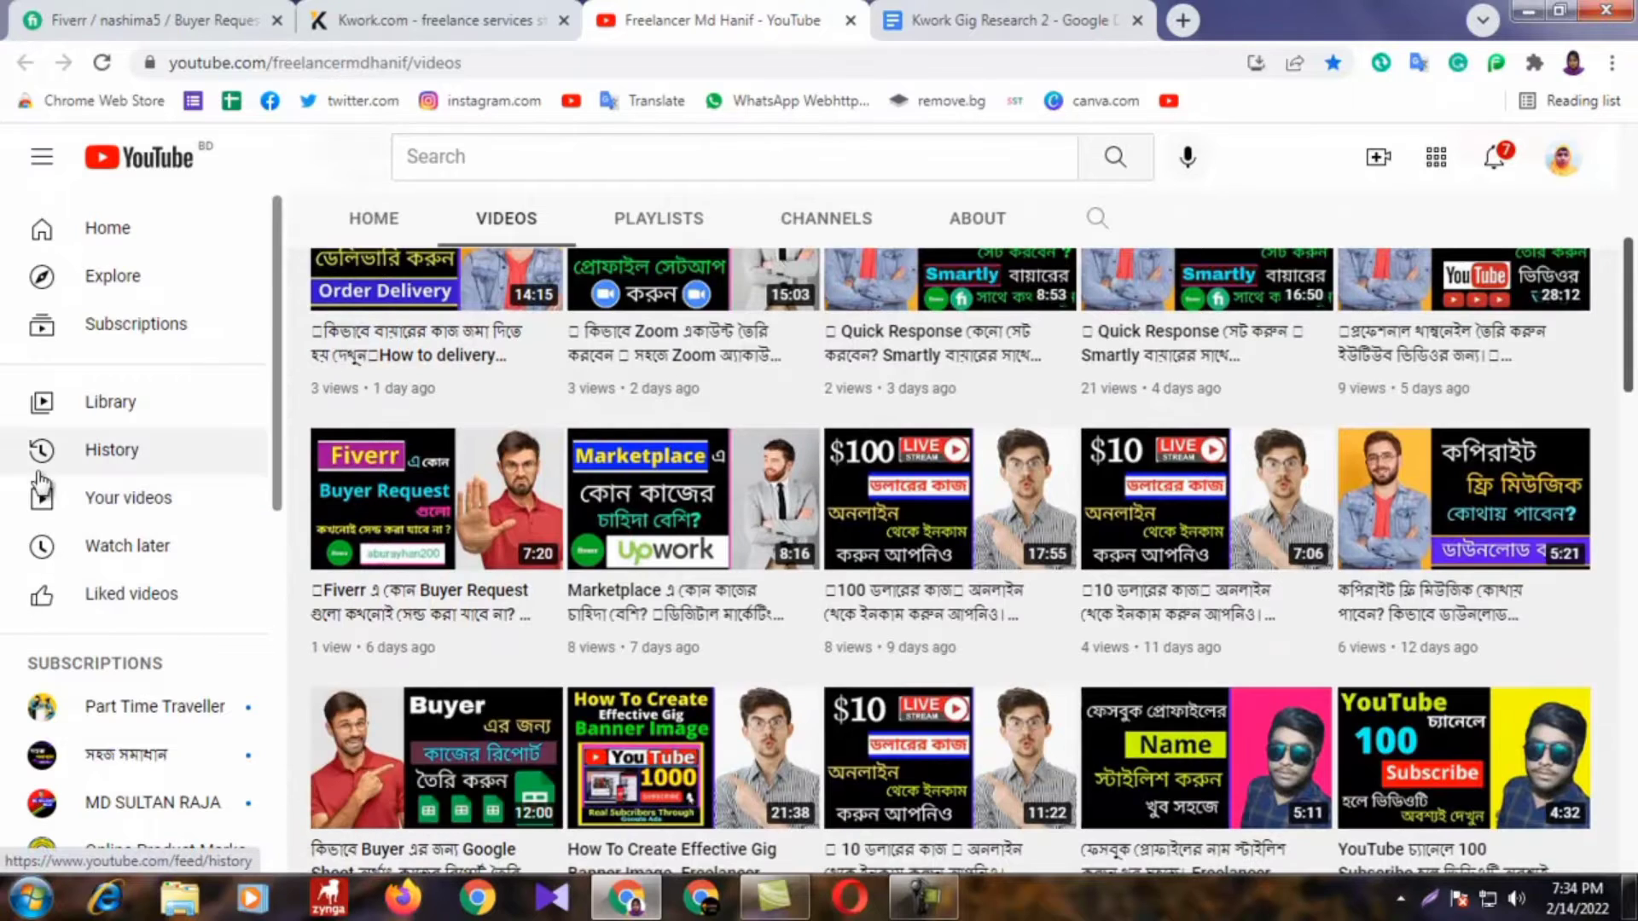
{"action": "scroll", "coordinate": [853, 546], "scroll_direction": "up", "scroll_amount": 7}
{"action": "scroll", "coordinate": [768, 520], "scroll_direction": "down", "scroll_amount": 3}
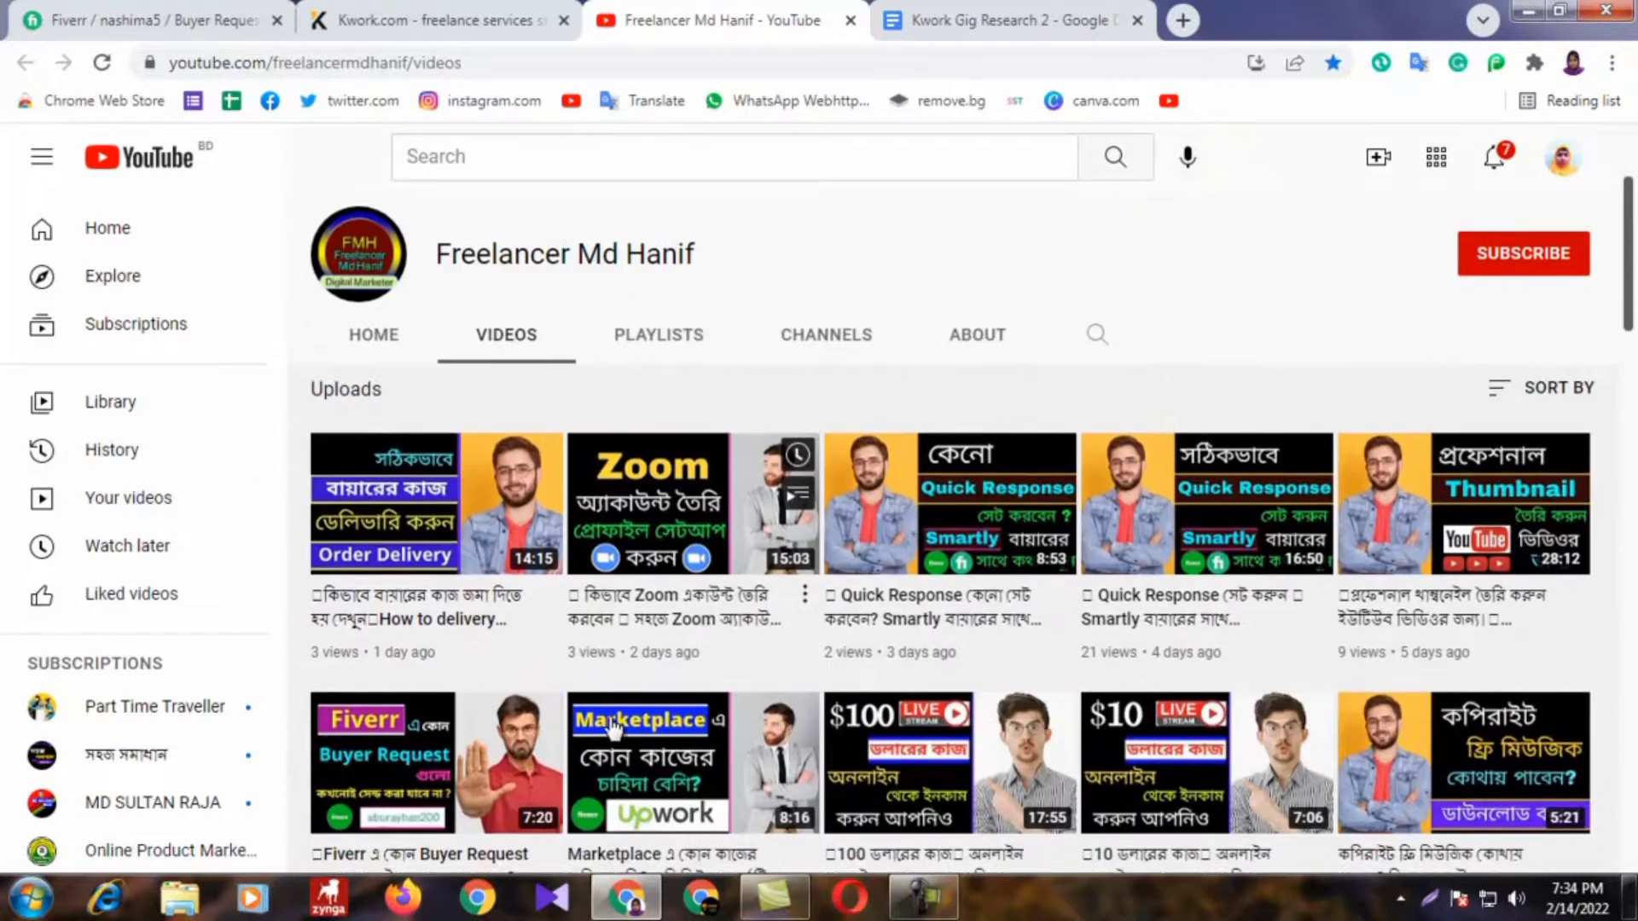
{"action": "scroll", "coordinate": [951, 466], "scroll_direction": "up", "scroll_amount": 3}
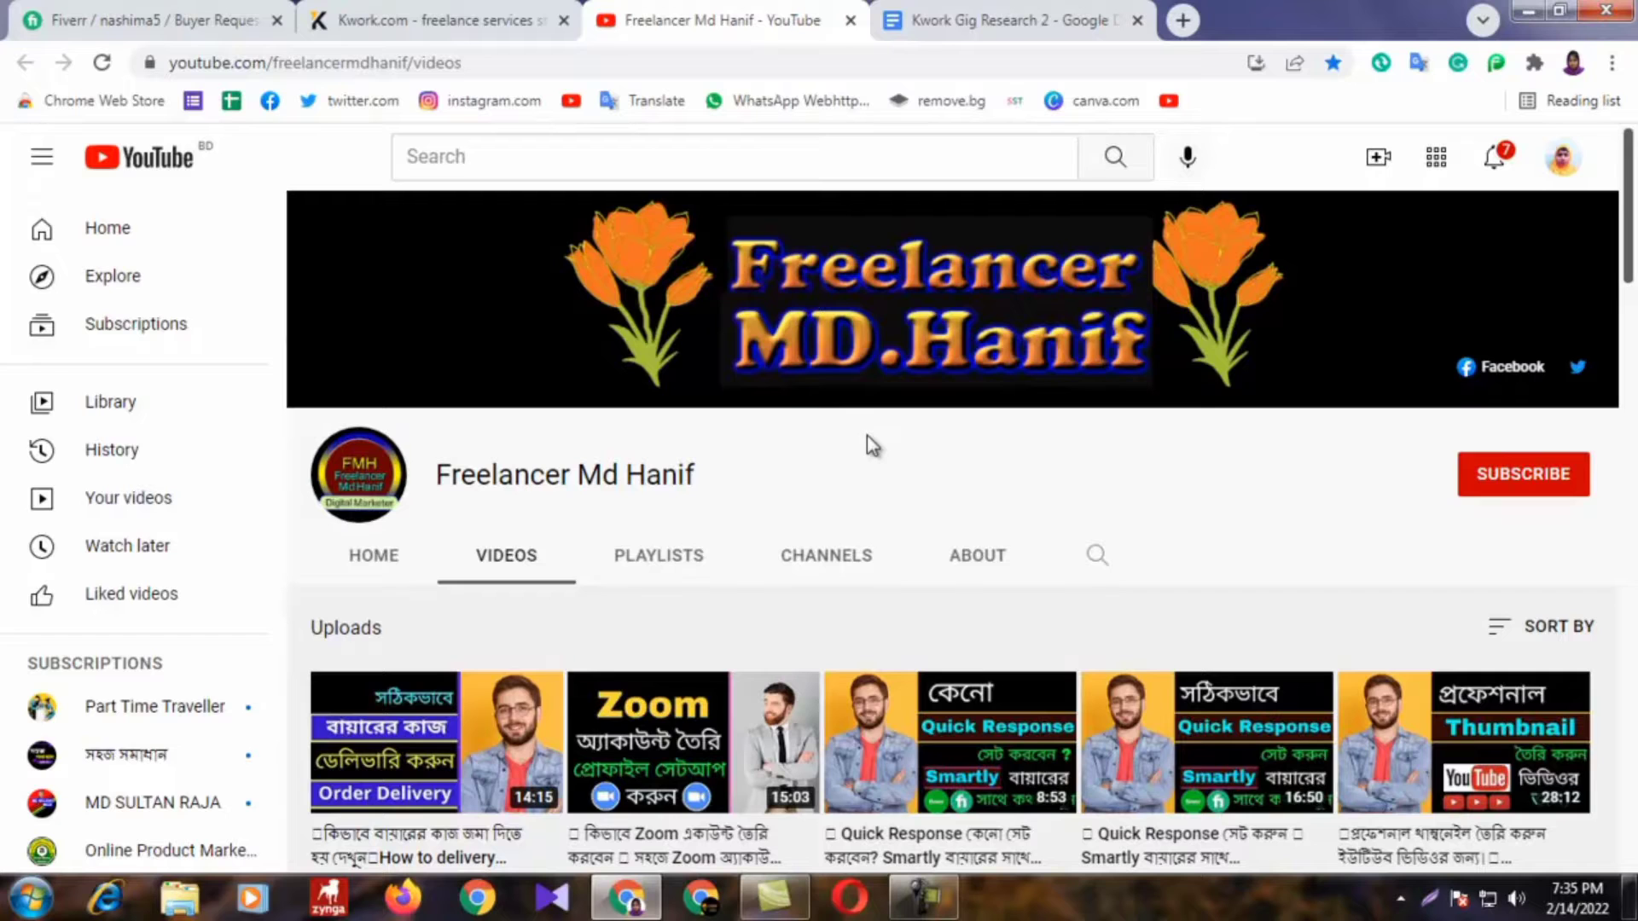
Step: Look over the Fiverr Buyer Requests page, the Kwork seller dashboard and the Kwork Gig Research 2 document
{"action": "left_click", "coordinate": [427, 19]}
{"action": "left_click", "coordinate": [204, 19]}
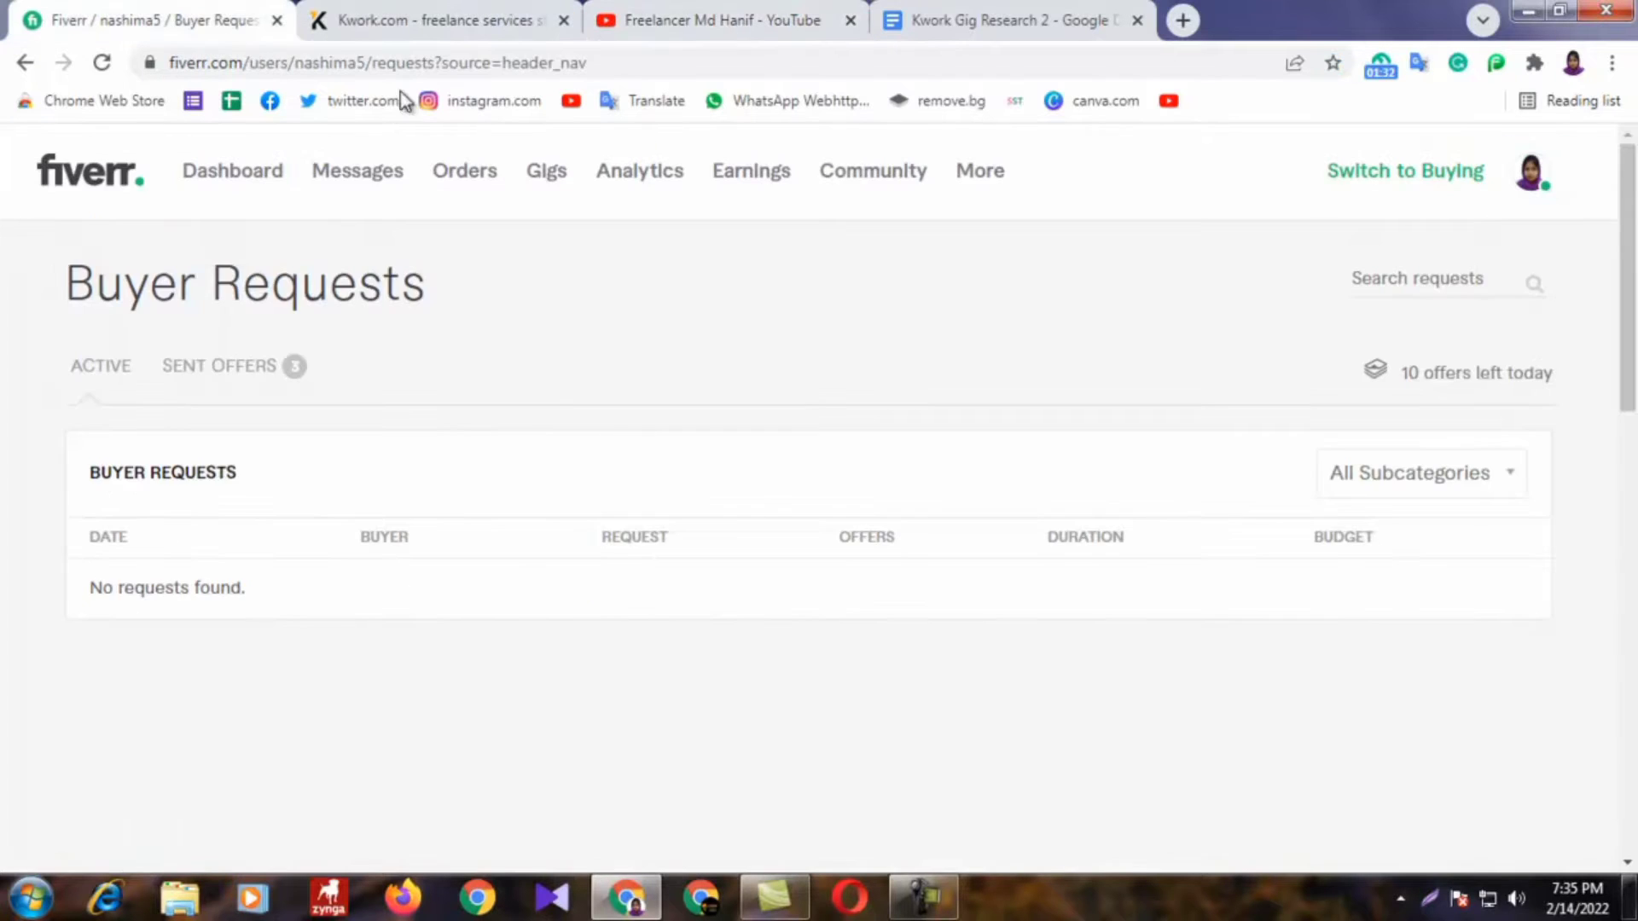
{"action": "left_click", "coordinate": [712, 19]}
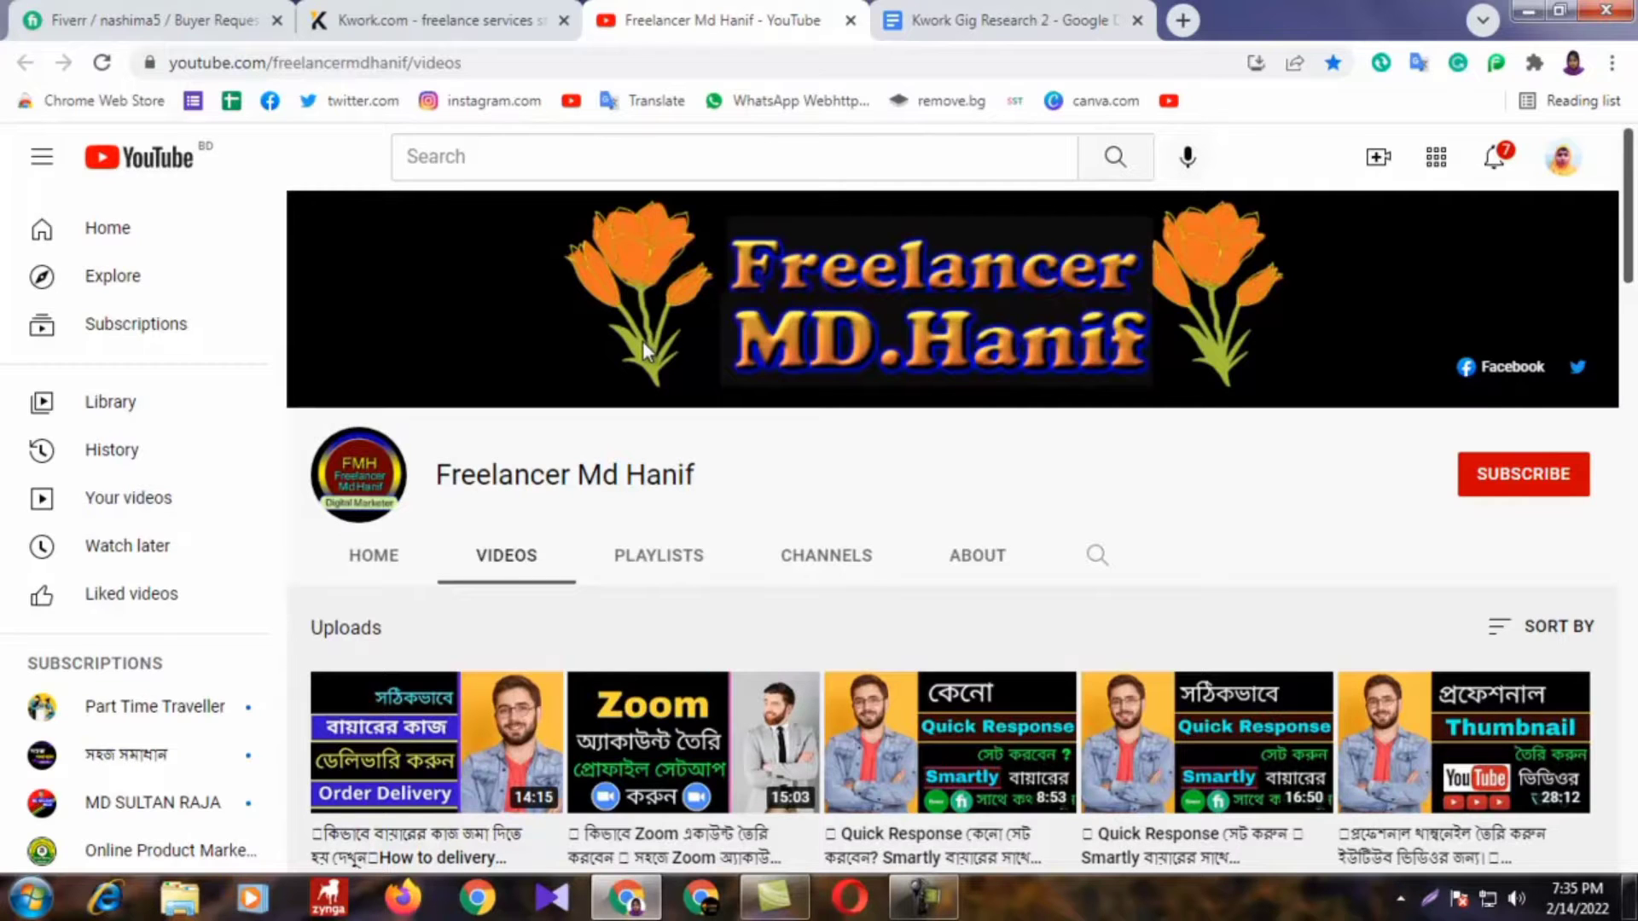
{"action": "left_click", "coordinate": [175, 17]}
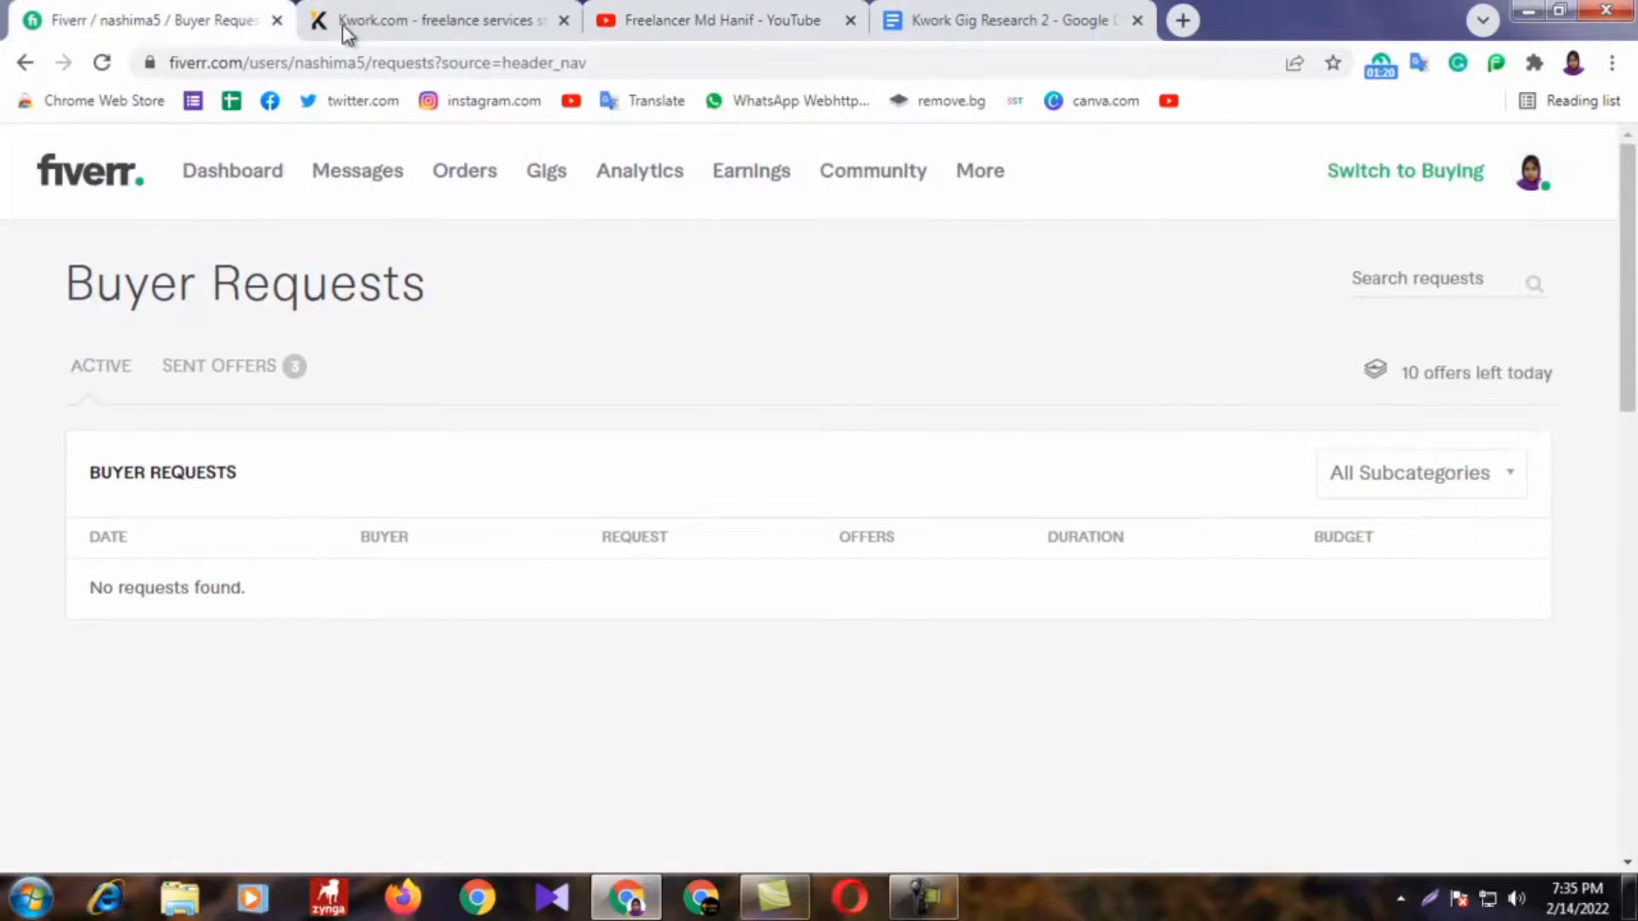
{"action": "left_click", "coordinate": [391, 19]}
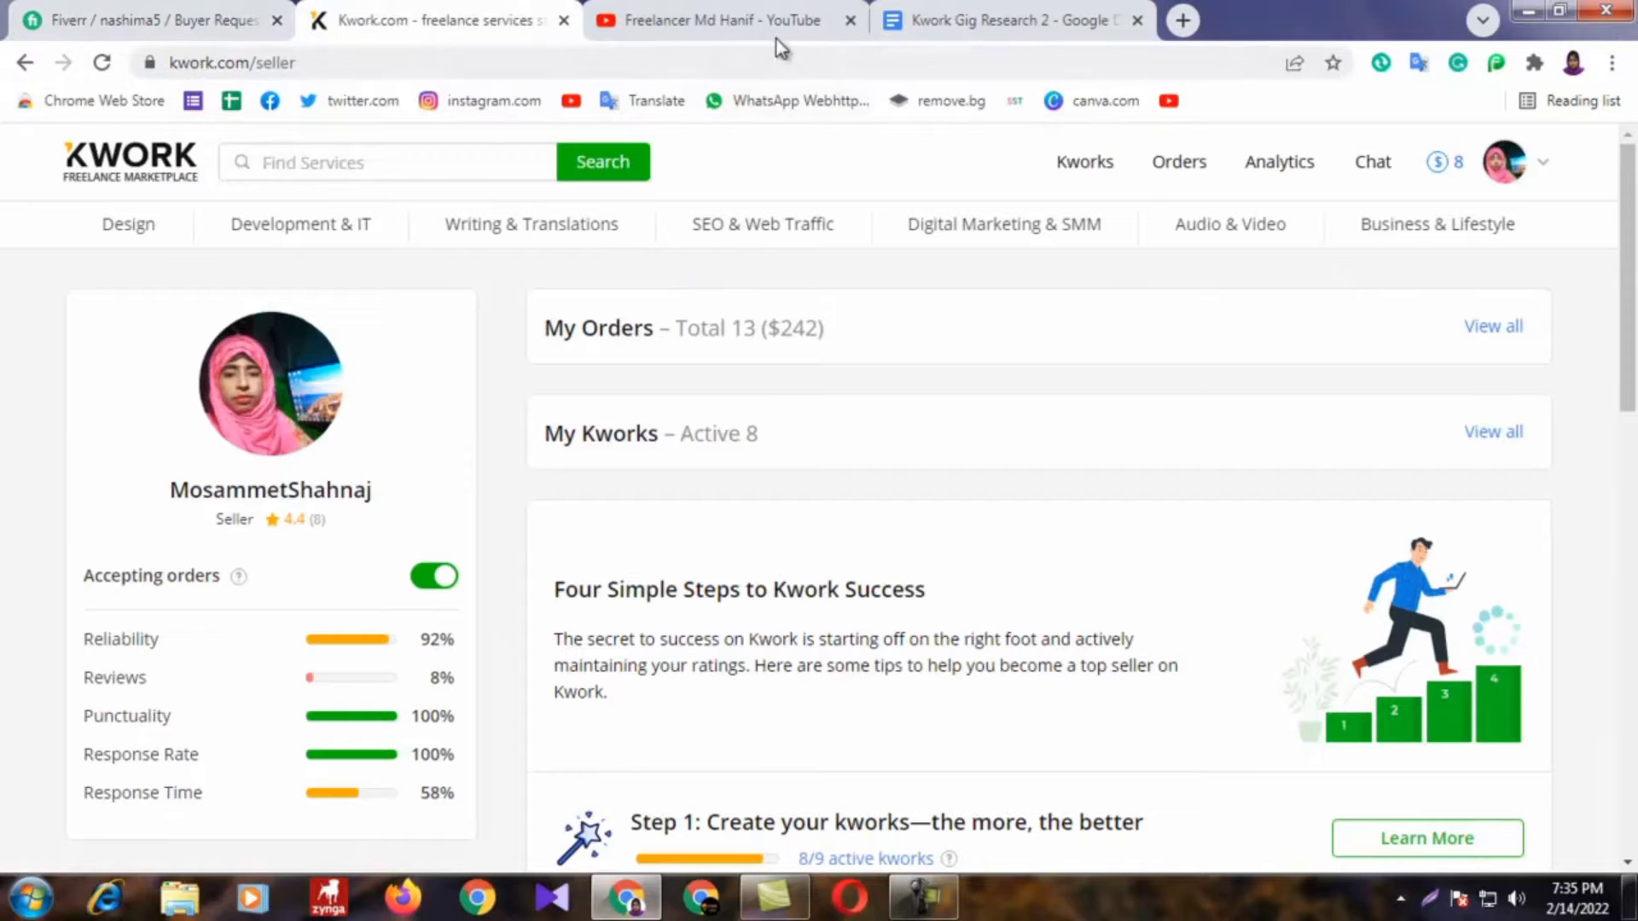
{"action": "left_click", "coordinate": [928, 23]}
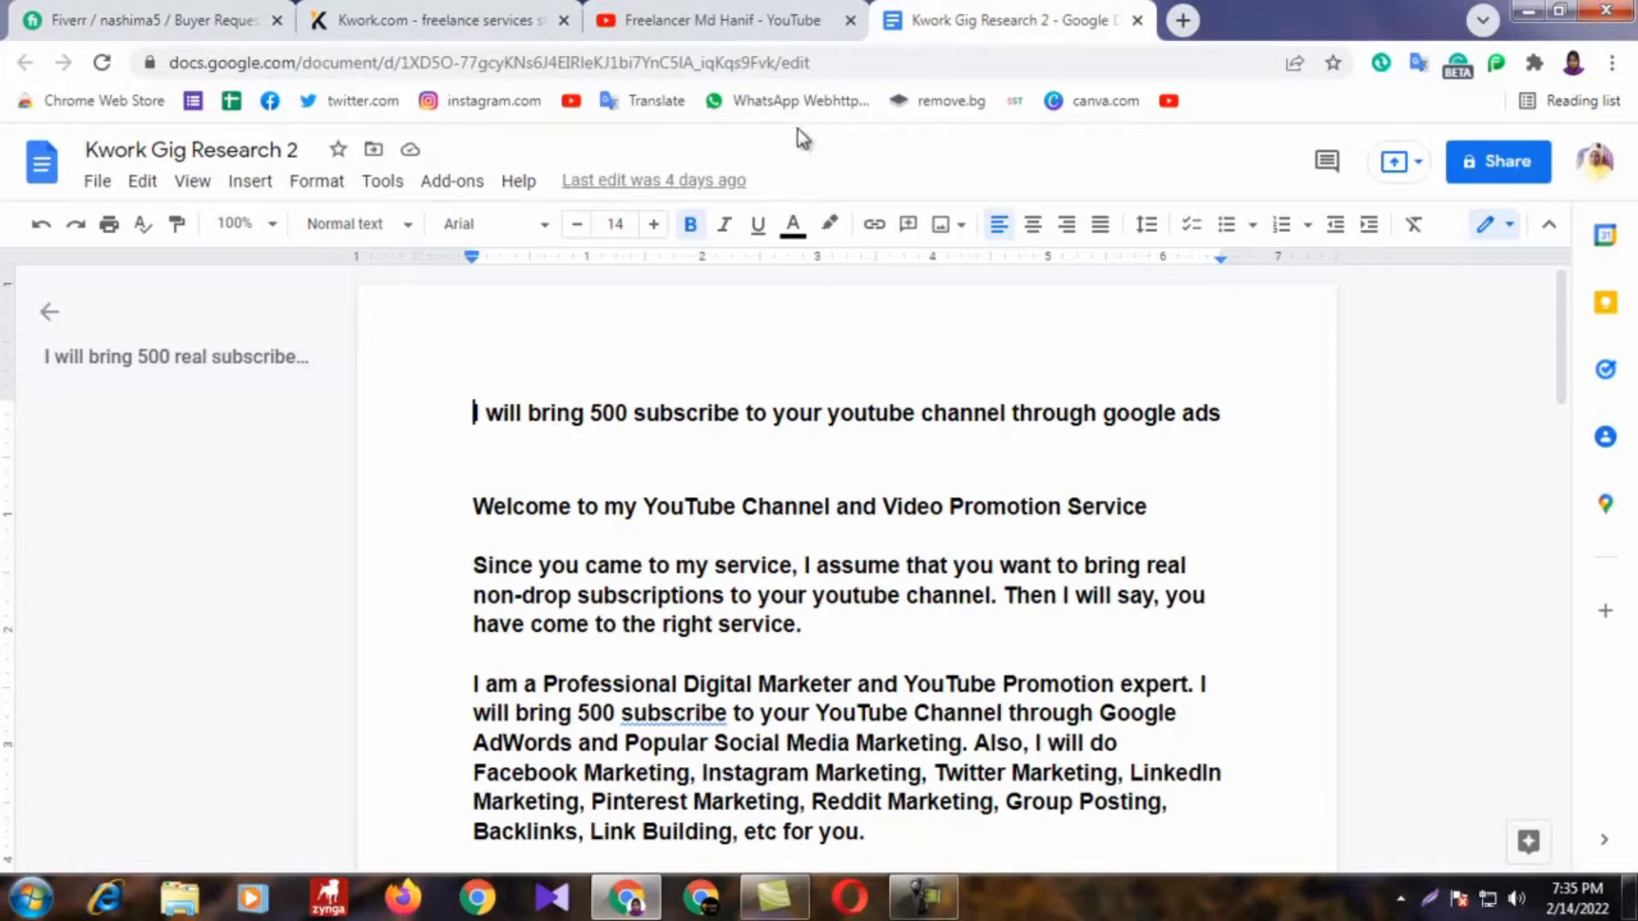
{"action": "left_click", "coordinate": [746, 16]}
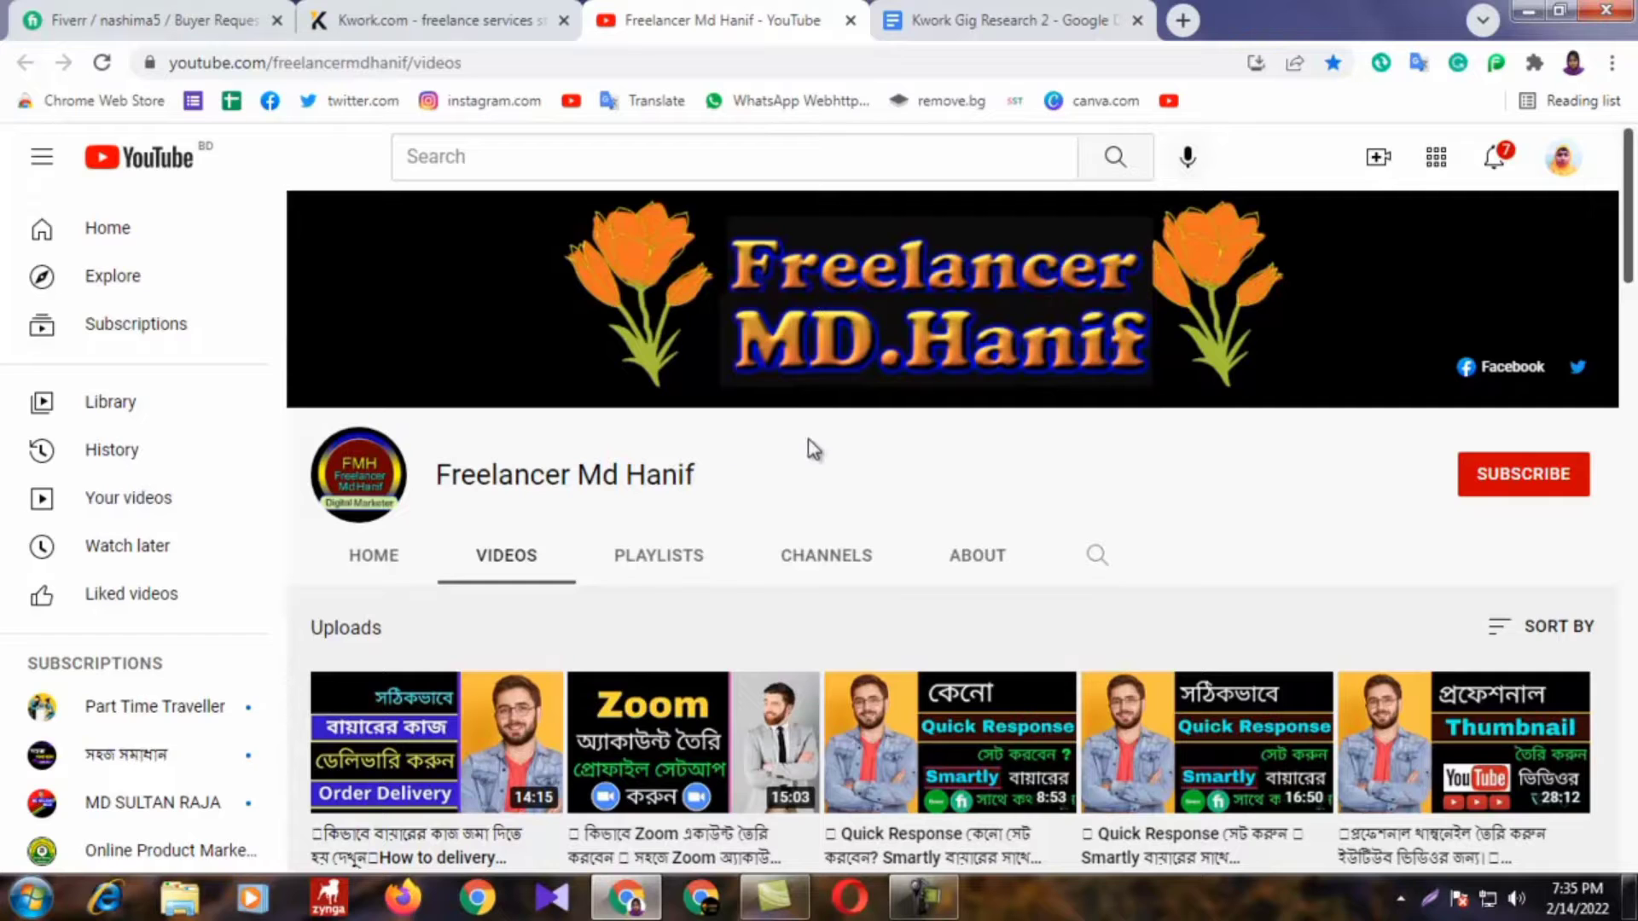
{"action": "left_click", "coordinate": [449, 19]}
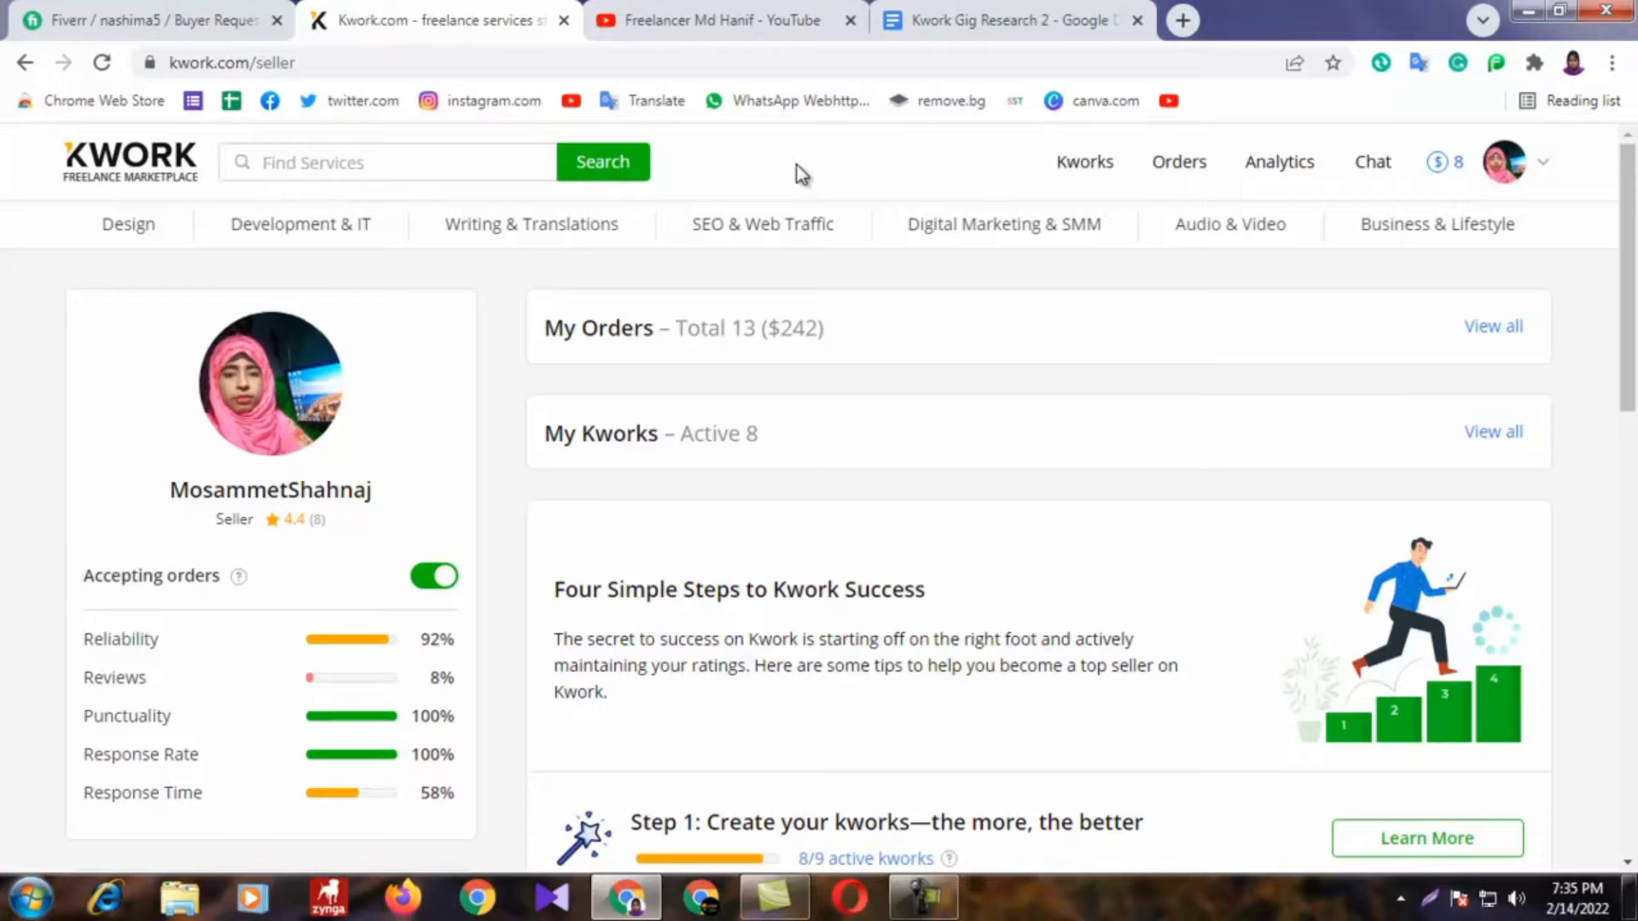
{"action": "left_click", "coordinate": [768, 19]}
{"action": "scroll", "coordinate": [852, 366], "scroll_direction": "down", "scroll_amount": 3}
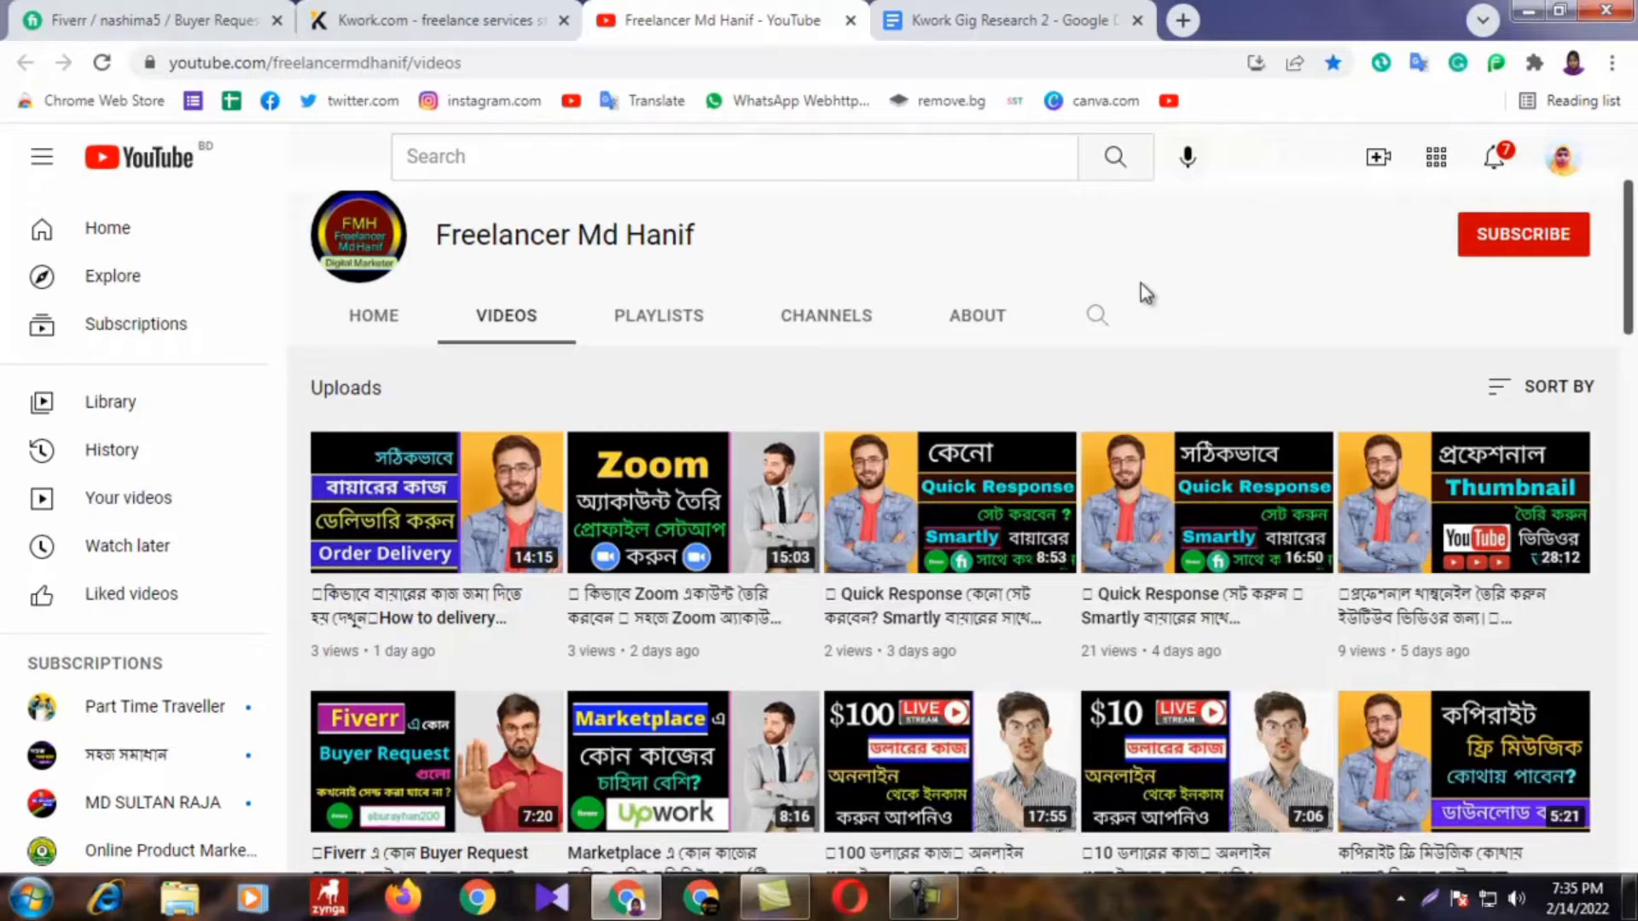
{"action": "left_click", "coordinate": [546, 19]}
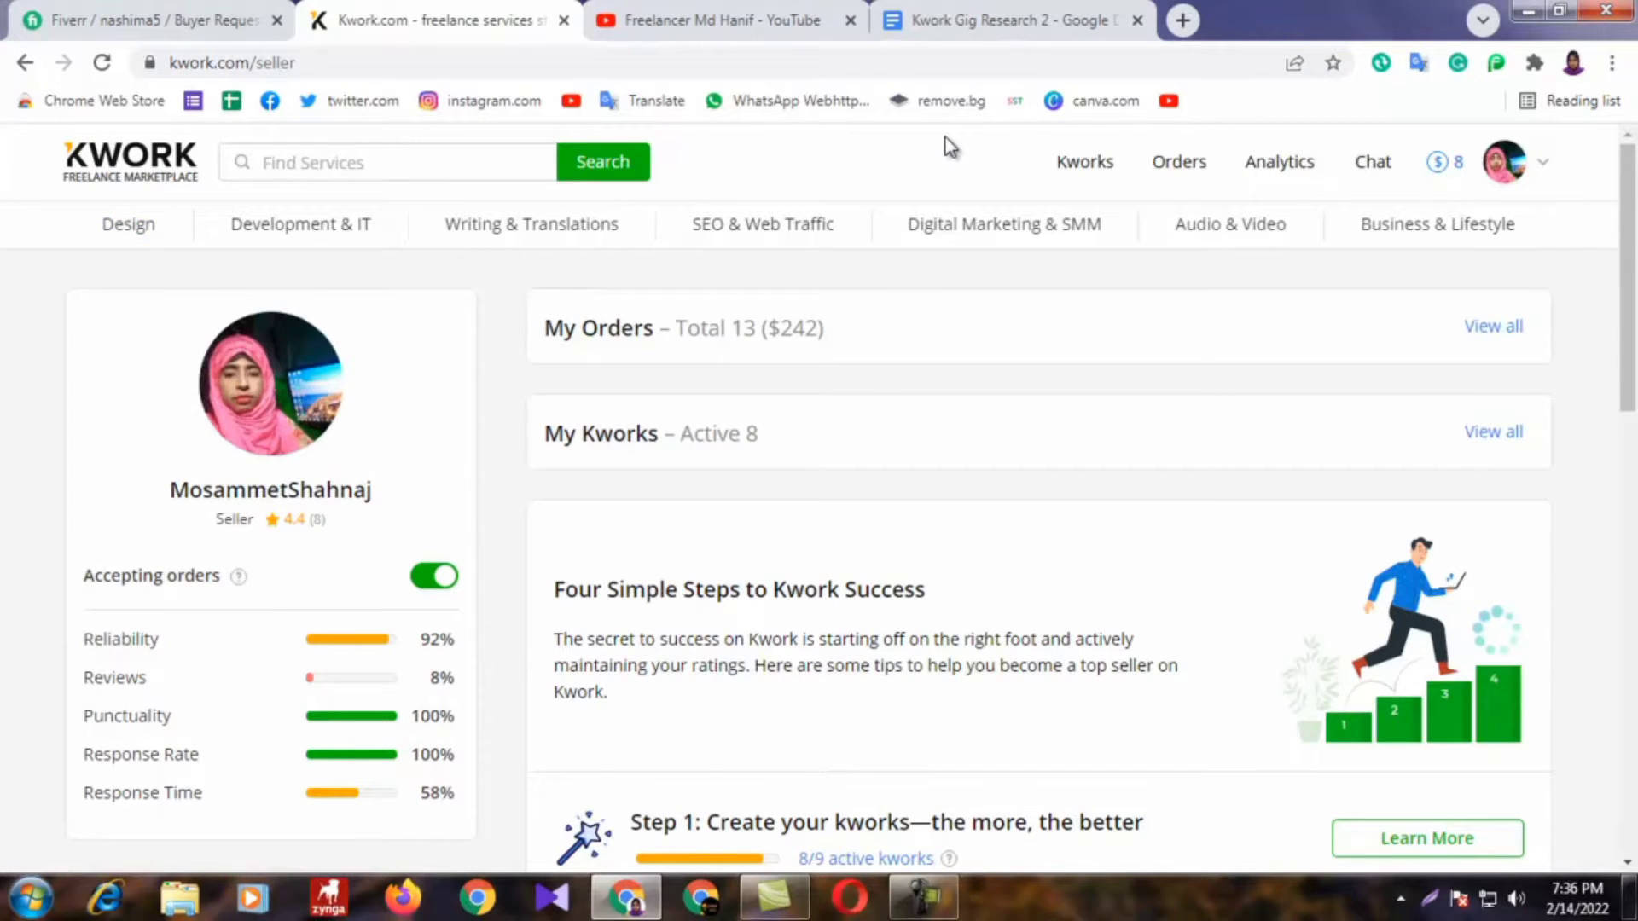
{"action": "left_click", "coordinate": [756, 10]}
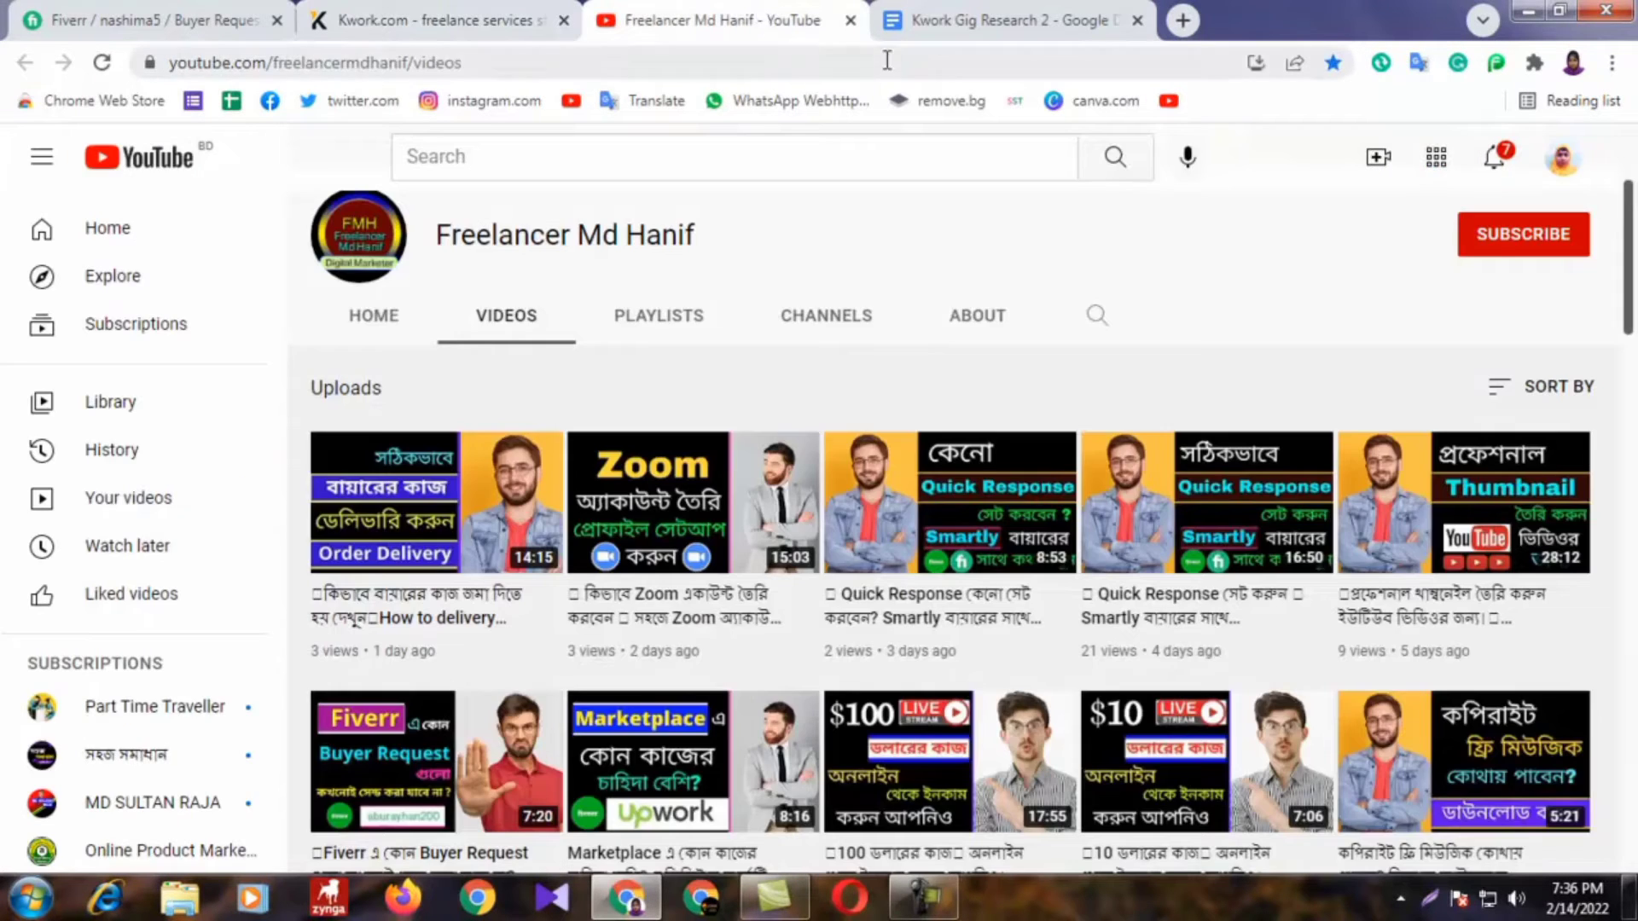
{"action": "left_click", "coordinate": [491, 15]}
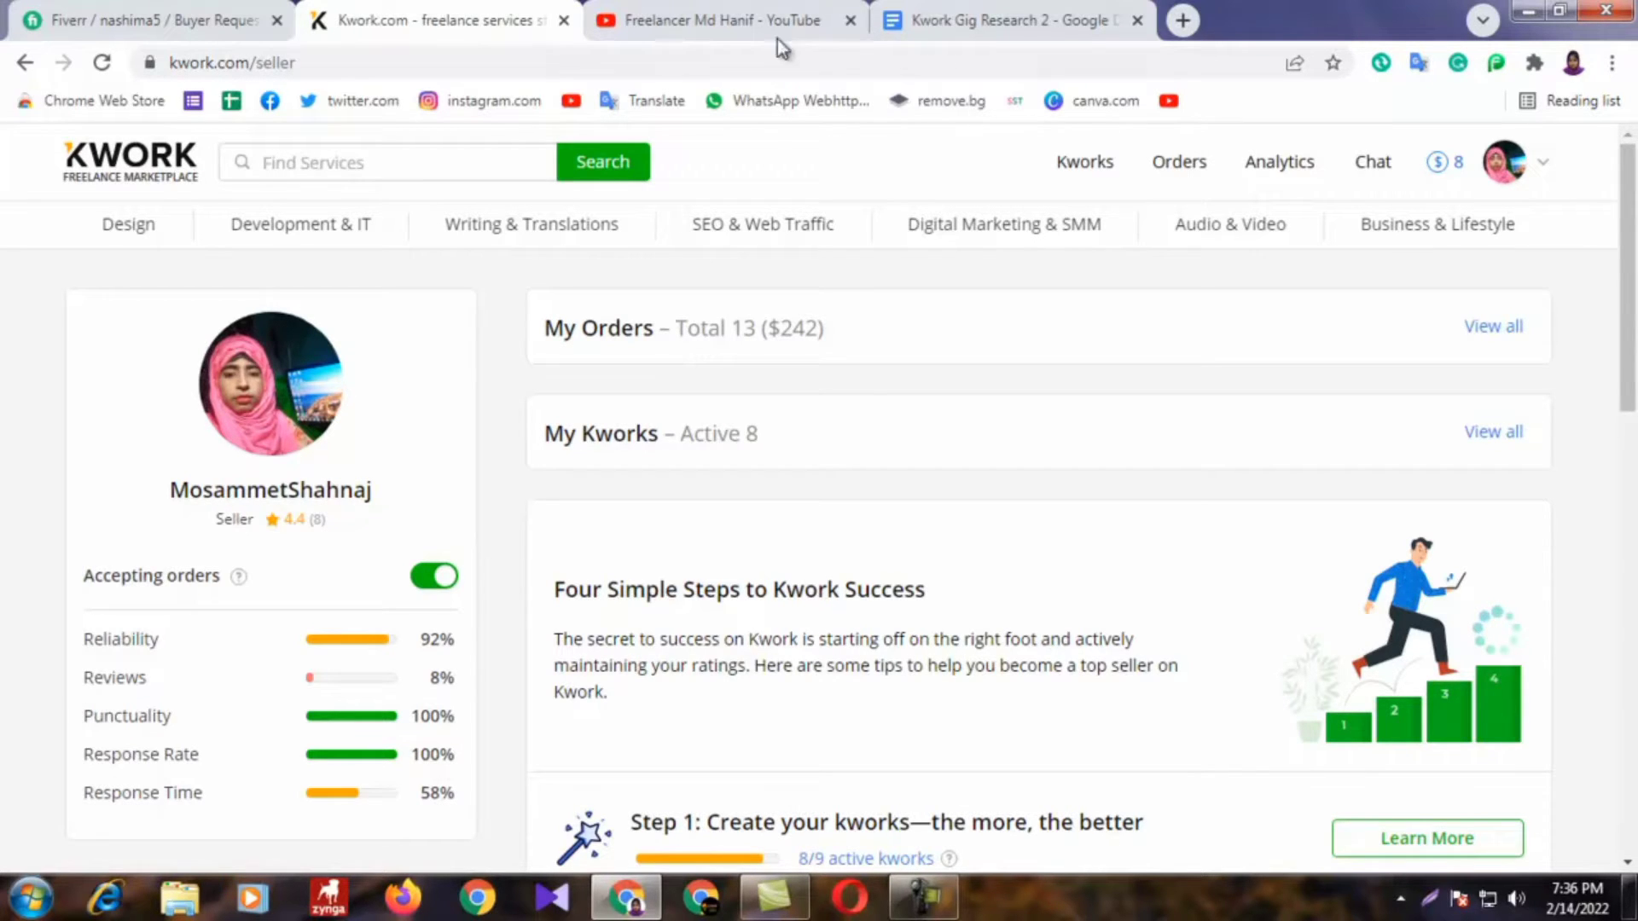
{"action": "left_click", "coordinate": [724, 8]}
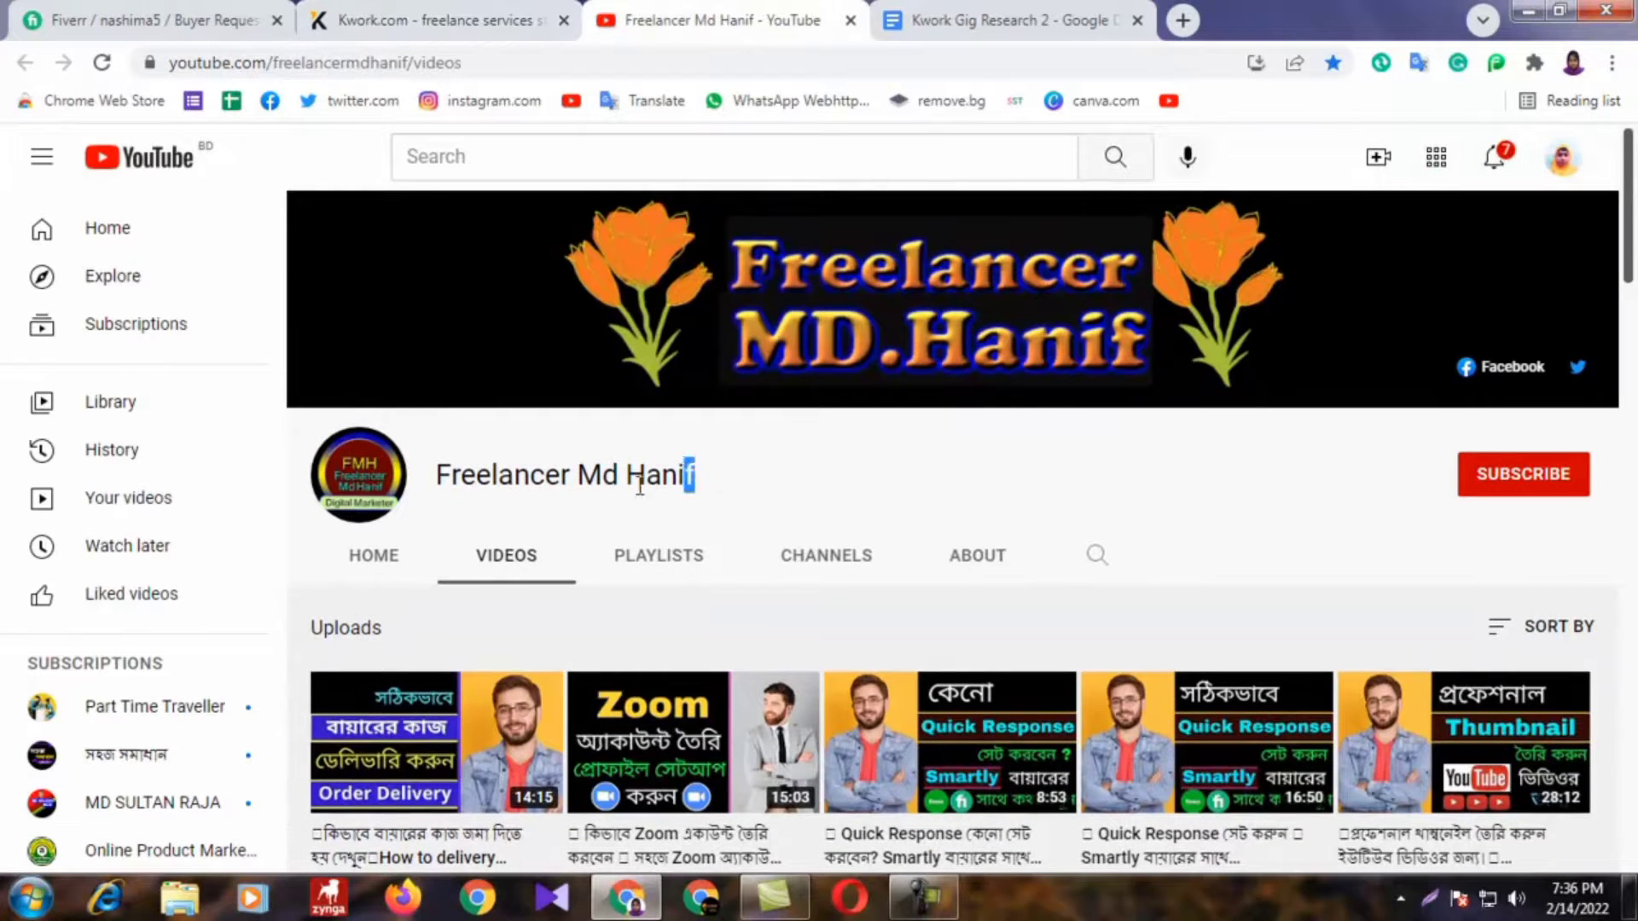
{"action": "left_click_drag", "start_coordinate": [688, 476], "coordinate": [440, 499]}
{"action": "left_click", "coordinate": [840, 475]}
Step: Switch to Kwork and look over the seller dashboard
{"action": "left_click", "coordinate": [492, 19]}
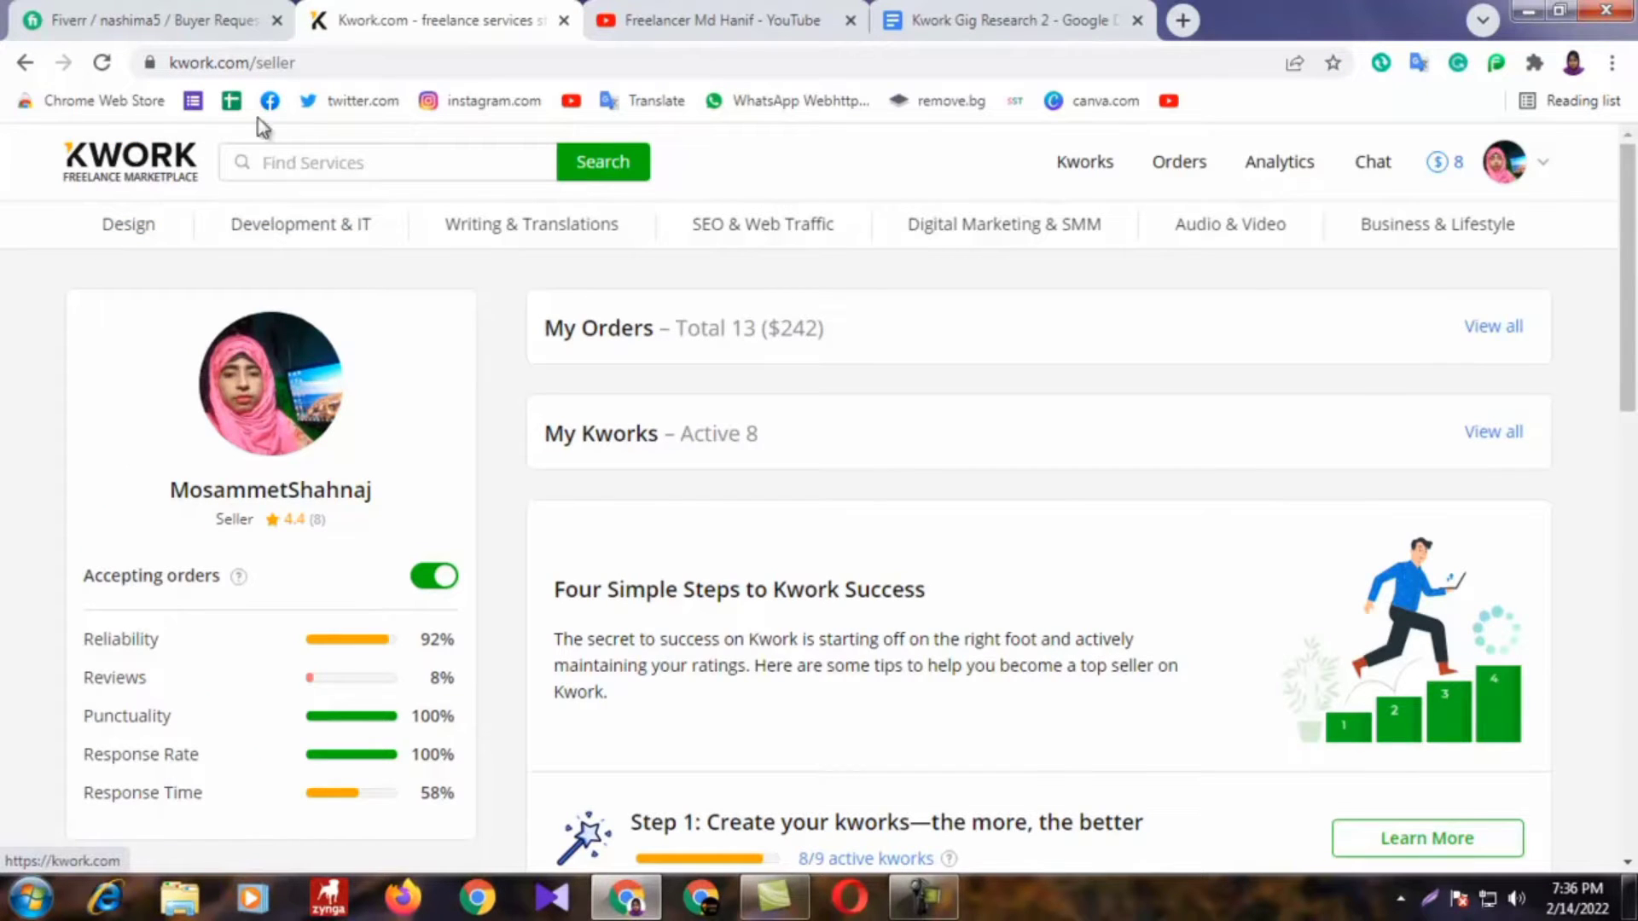
{"action": "scroll", "coordinate": [829, 547], "scroll_direction": "down", "scroll_amount": 3}
{"action": "scroll", "coordinate": [829, 546], "scroll_direction": "up", "scroll_amount": 3}
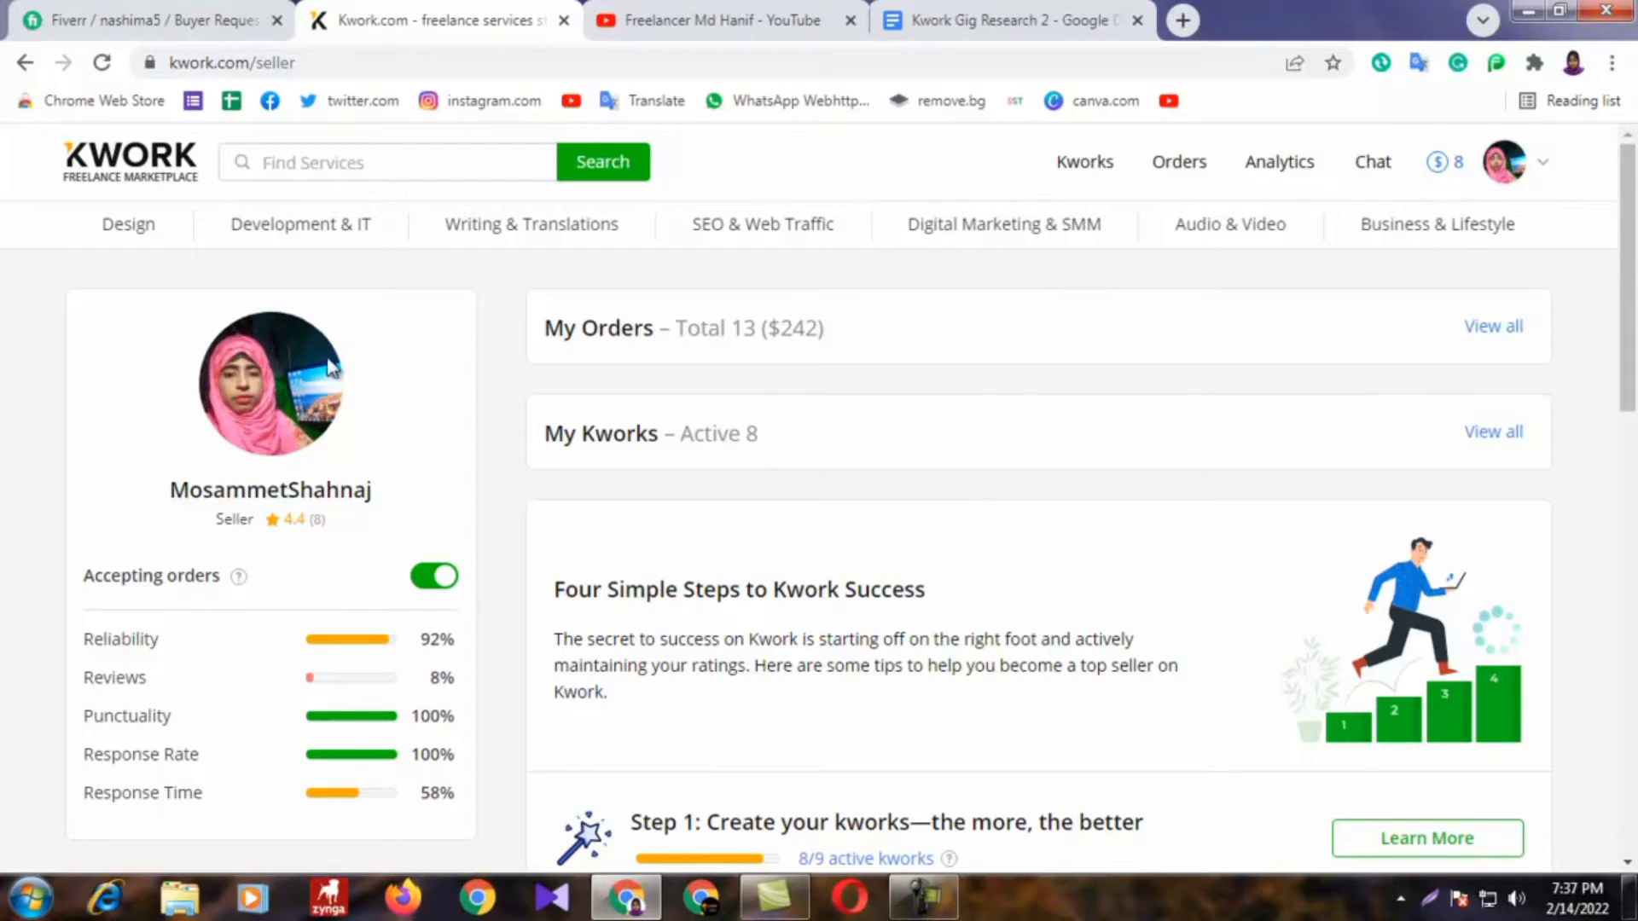
Step: Open the My Kworks page and review the active kworks with their prices and analytics
{"action": "left_click", "coordinate": [1084, 170]}
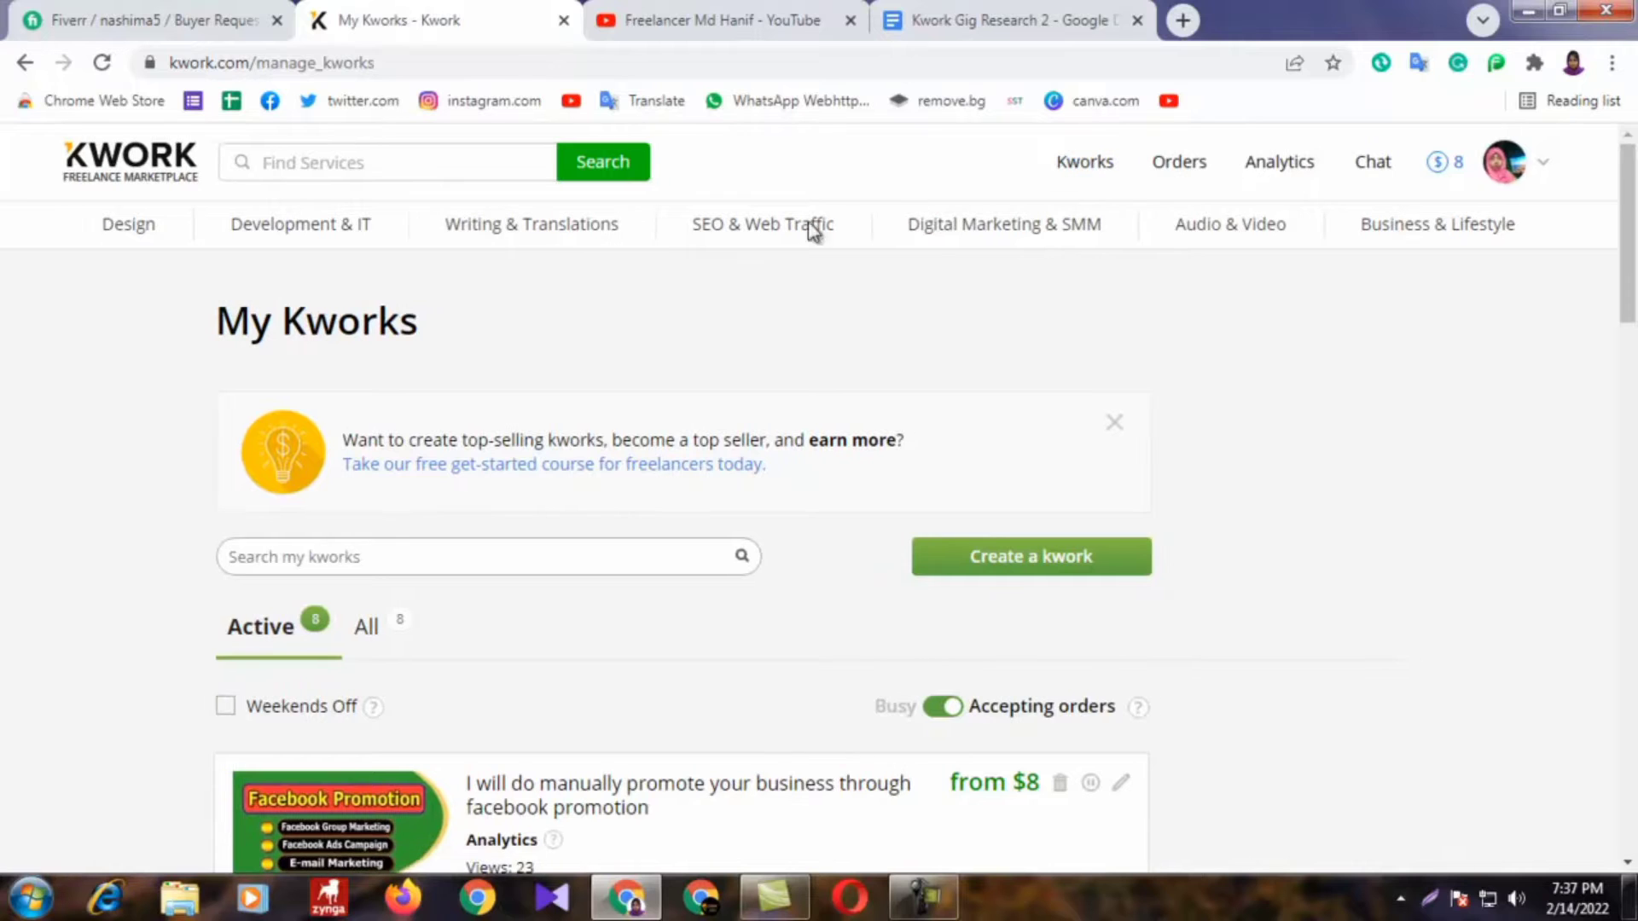
{"action": "scroll", "coordinate": [651, 354], "scroll_direction": "down", "scroll_amount": 4}
{"action": "scroll", "coordinate": [607, 421], "scroll_direction": "up", "scroll_amount": 5}
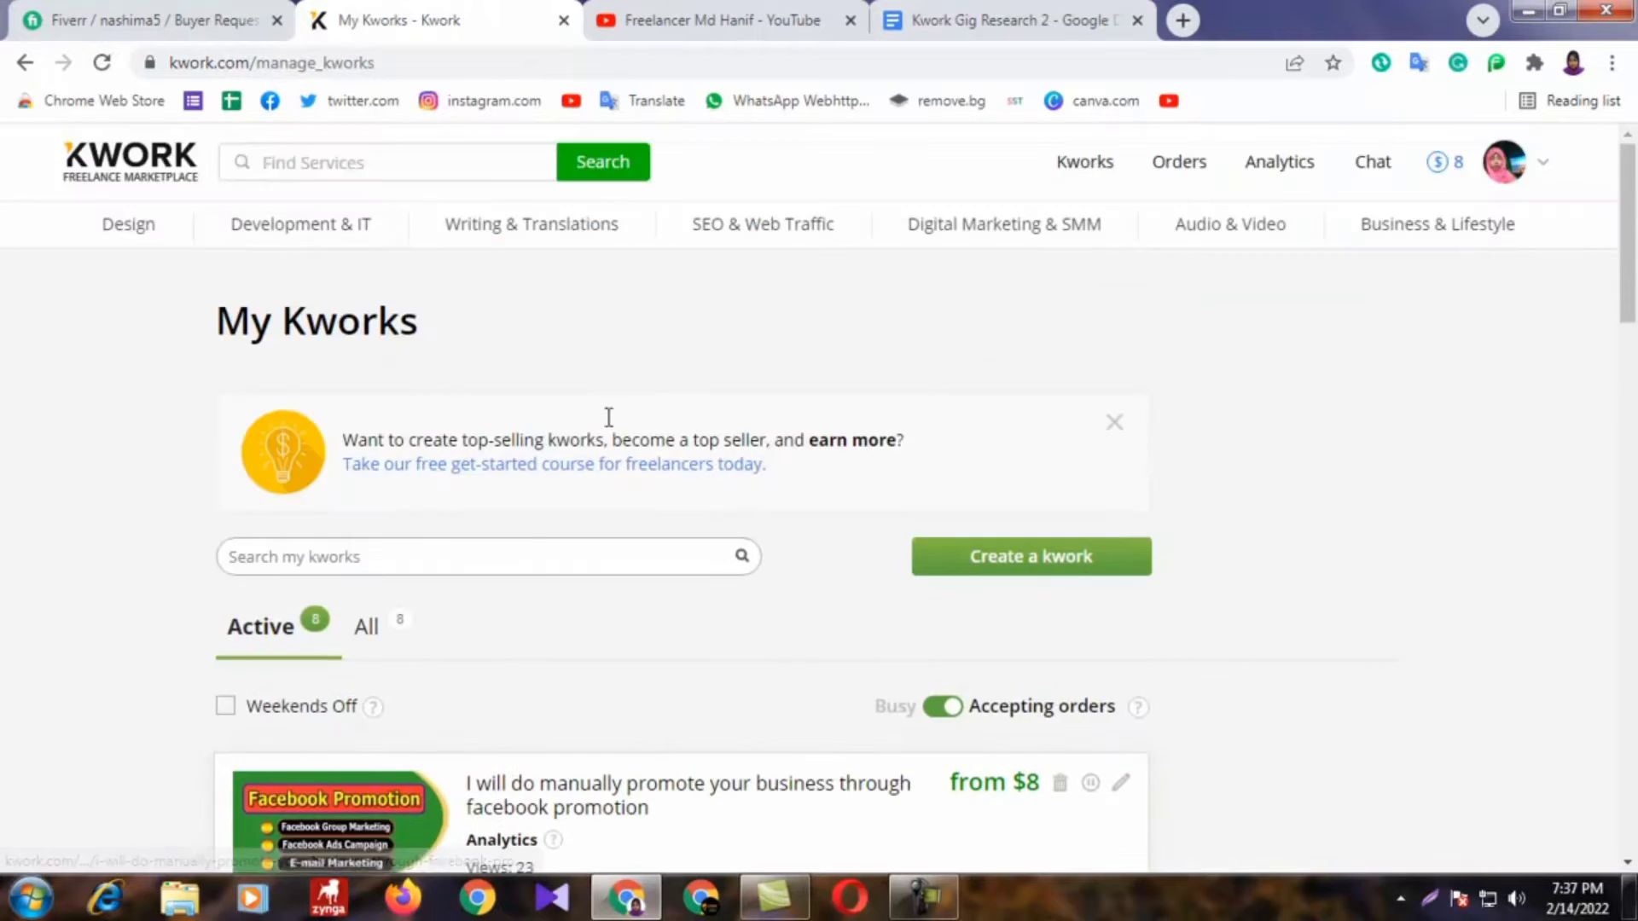
{"action": "scroll", "coordinate": [231, 389], "scroll_direction": "down", "scroll_amount": 10}
{"action": "scroll", "coordinate": [375, 402], "scroll_direction": "down", "scroll_amount": 11}
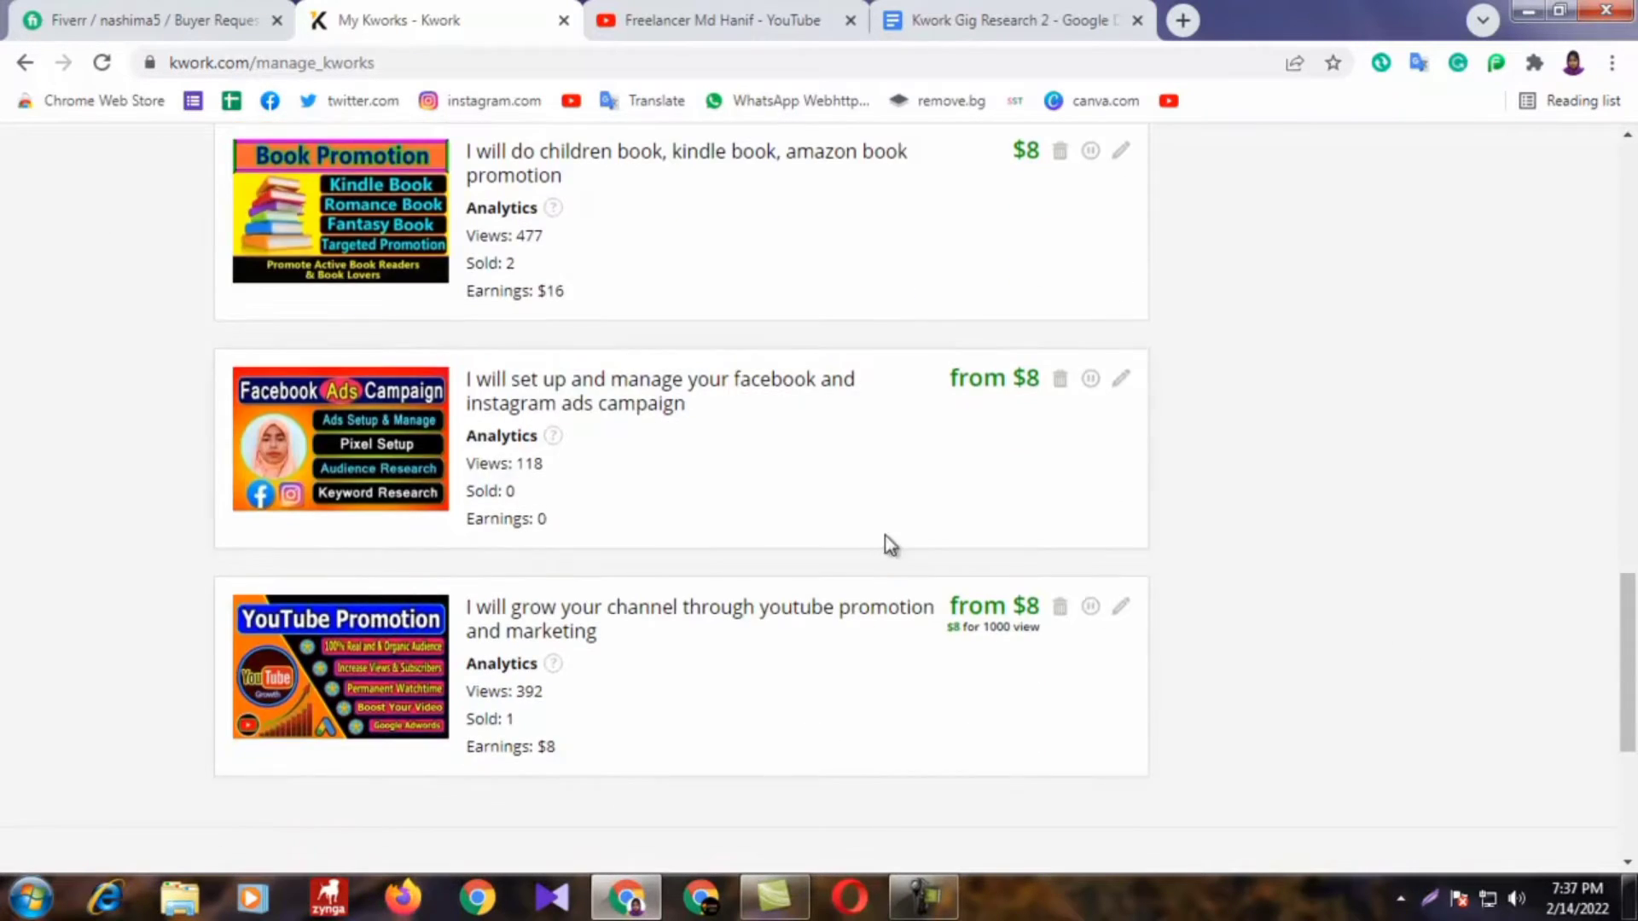
{"action": "scroll", "coordinate": [620, 538], "scroll_direction": "up", "scroll_amount": 9}
{"action": "scroll", "coordinate": [620, 537], "scroll_direction": "up", "scroll_amount": 12}
{"action": "scroll", "coordinate": [453, 486], "scroll_direction": "down", "scroll_amount": 3}
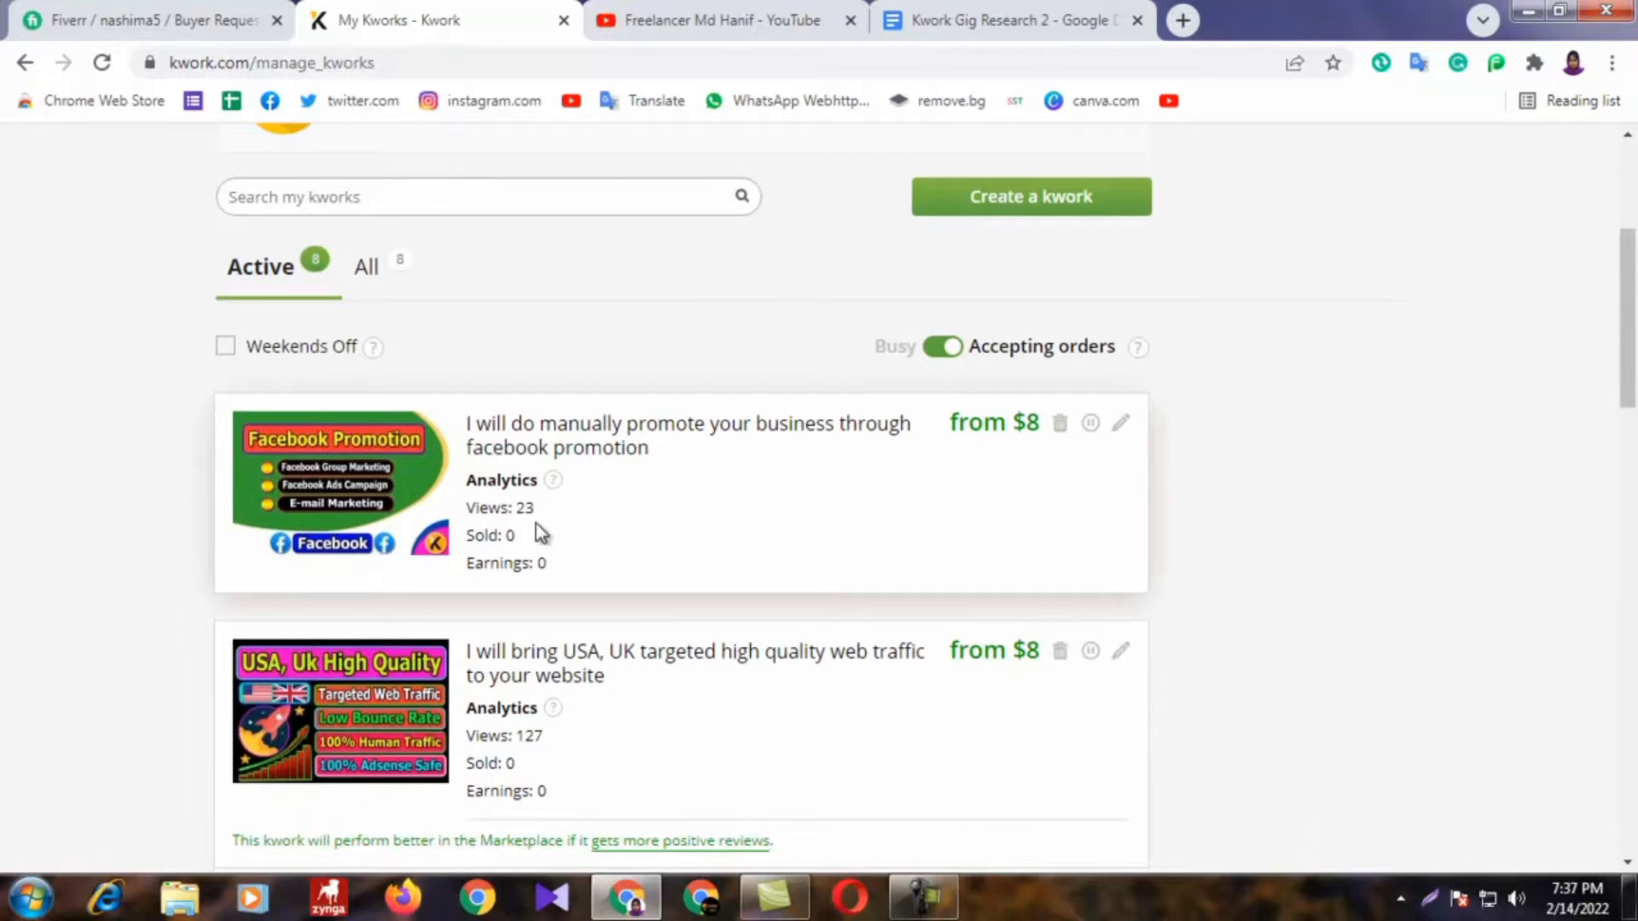
{"action": "scroll", "coordinate": [597, 589], "scroll_direction": "up", "scroll_amount": 2}
{"action": "scroll", "coordinate": [529, 666], "scroll_direction": "down", "scroll_amount": 4}
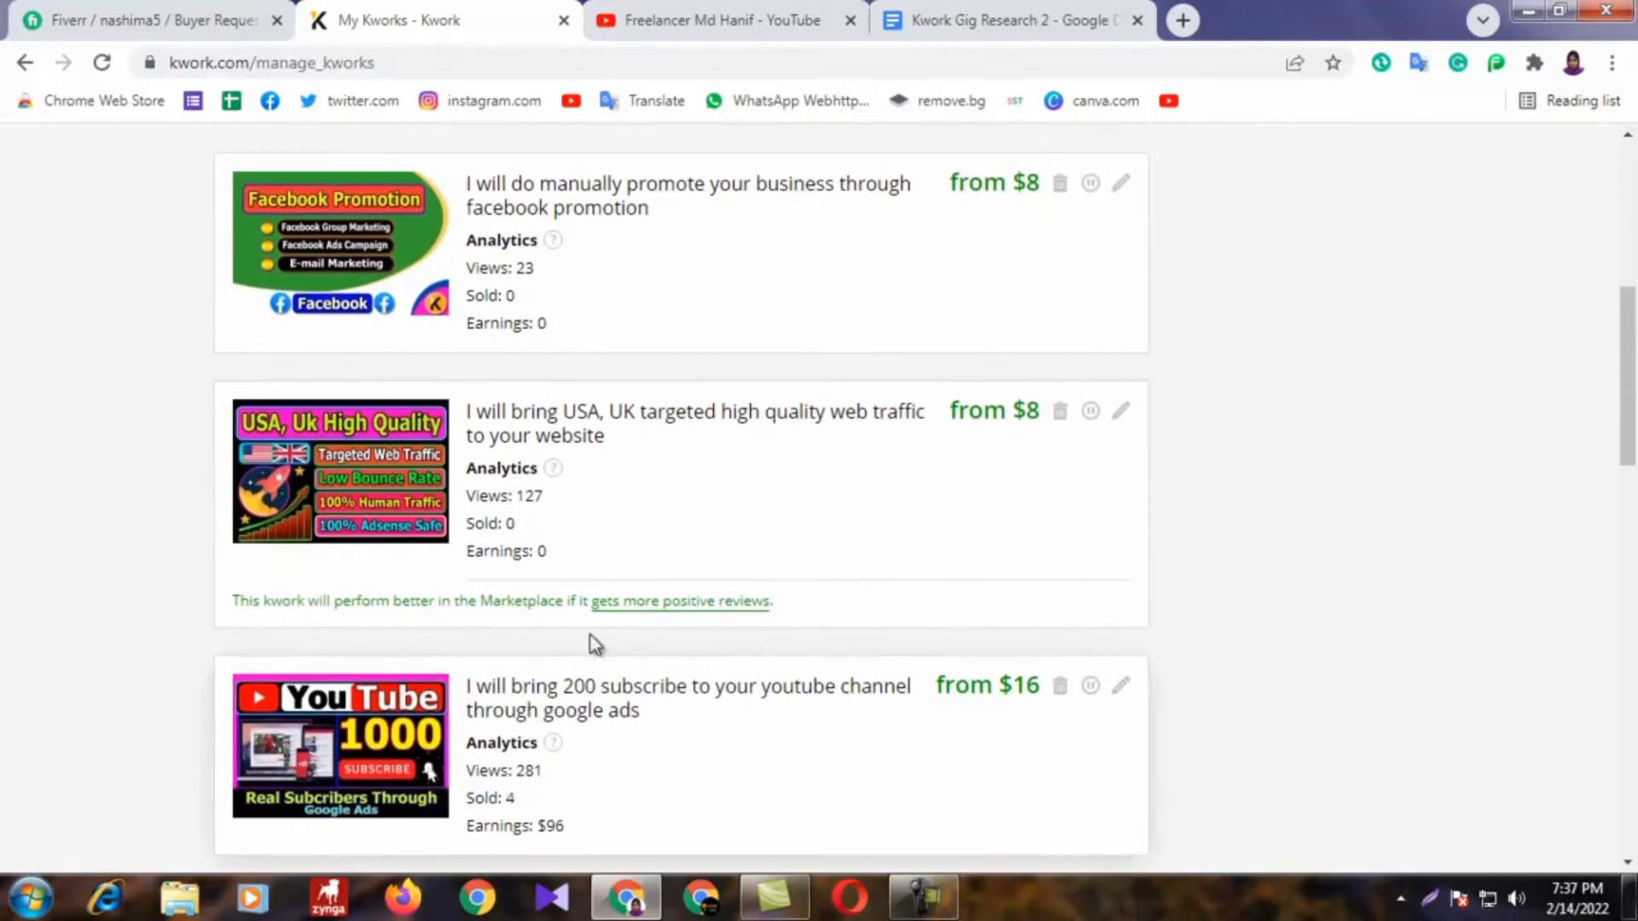
{"action": "scroll", "coordinate": [630, 742], "scroll_direction": "up", "scroll_amount": 7}
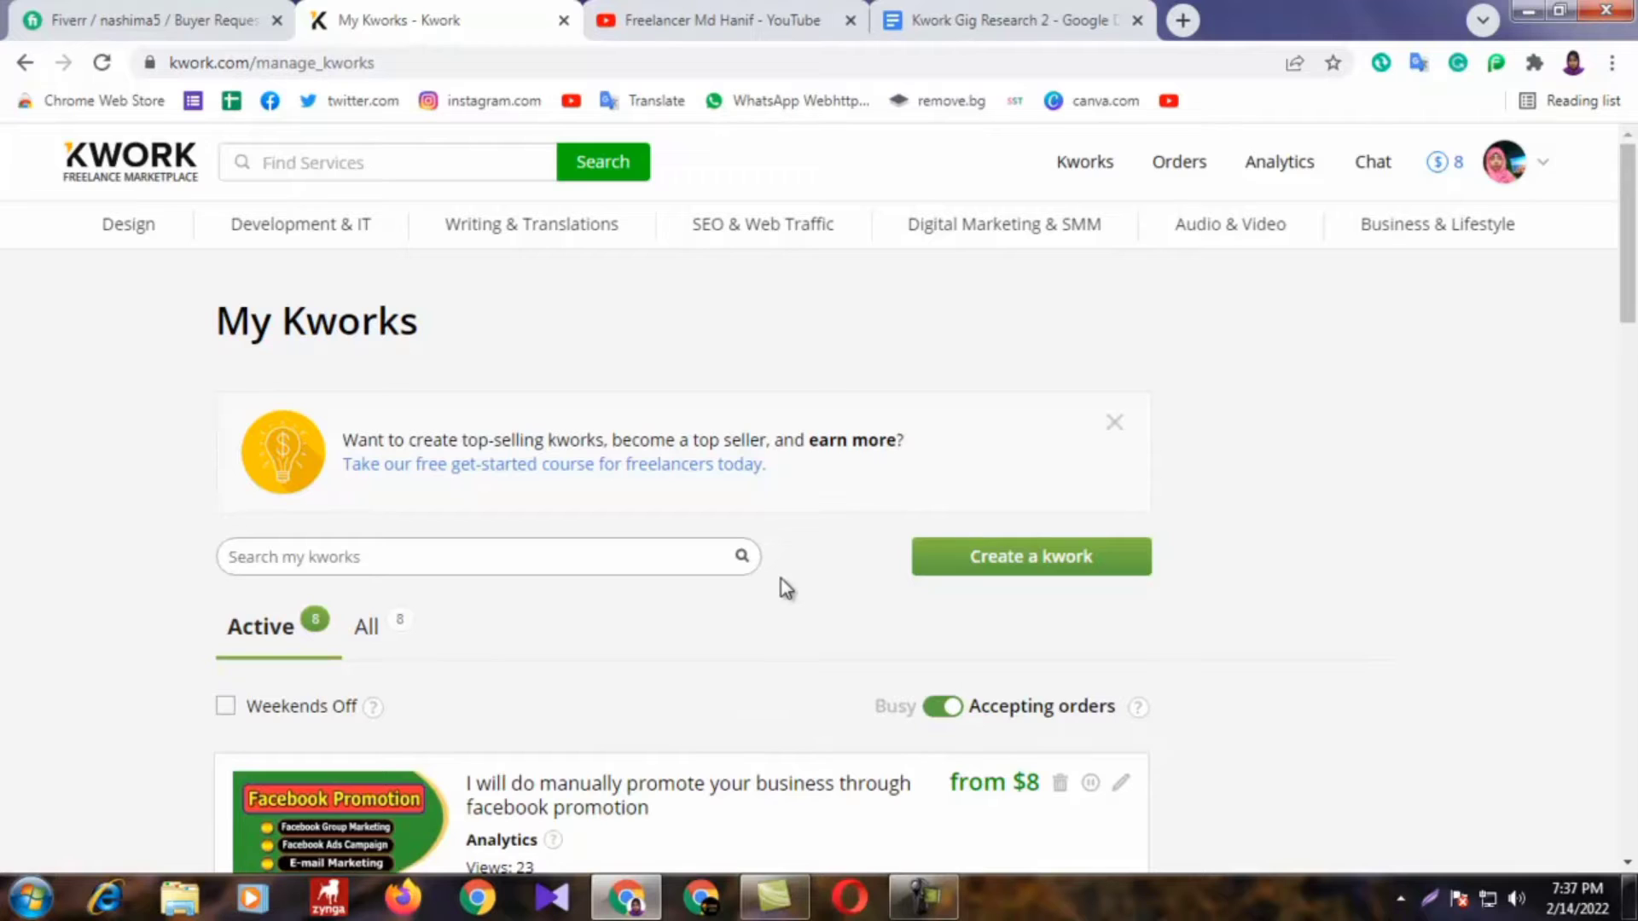
{"action": "scroll", "coordinate": [782, 580], "scroll_direction": "down", "scroll_amount": 7}
{"action": "scroll", "coordinate": [728, 403], "scroll_direction": "up", "scroll_amount": 5}
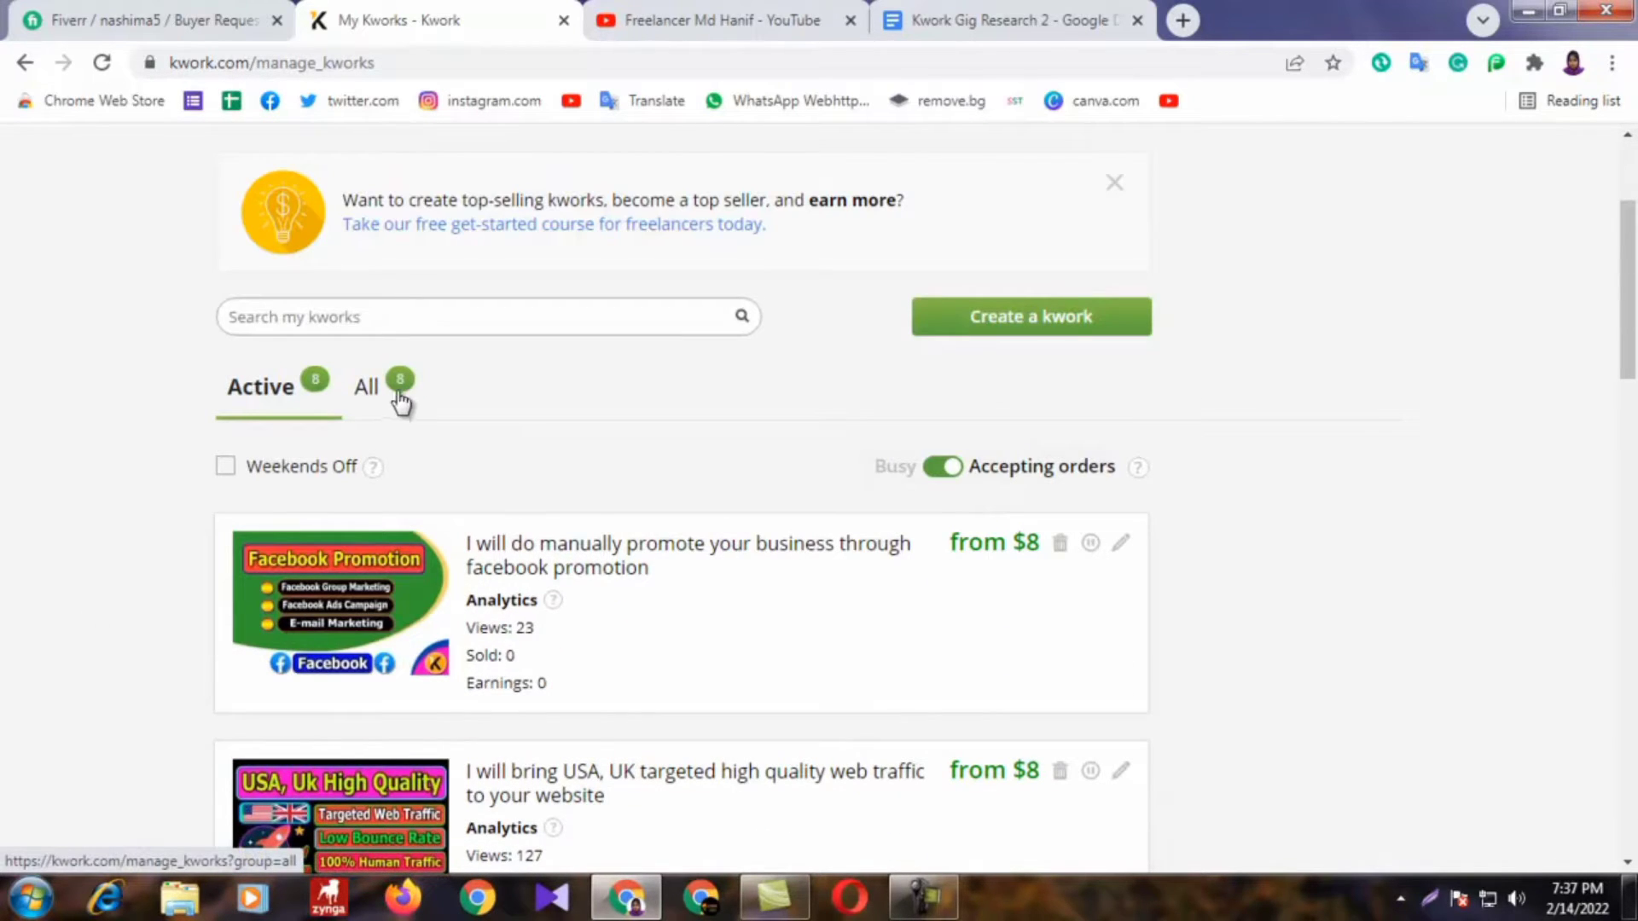
{"action": "scroll", "coordinate": [729, 371], "scroll_direction": "up", "scroll_amount": 3}
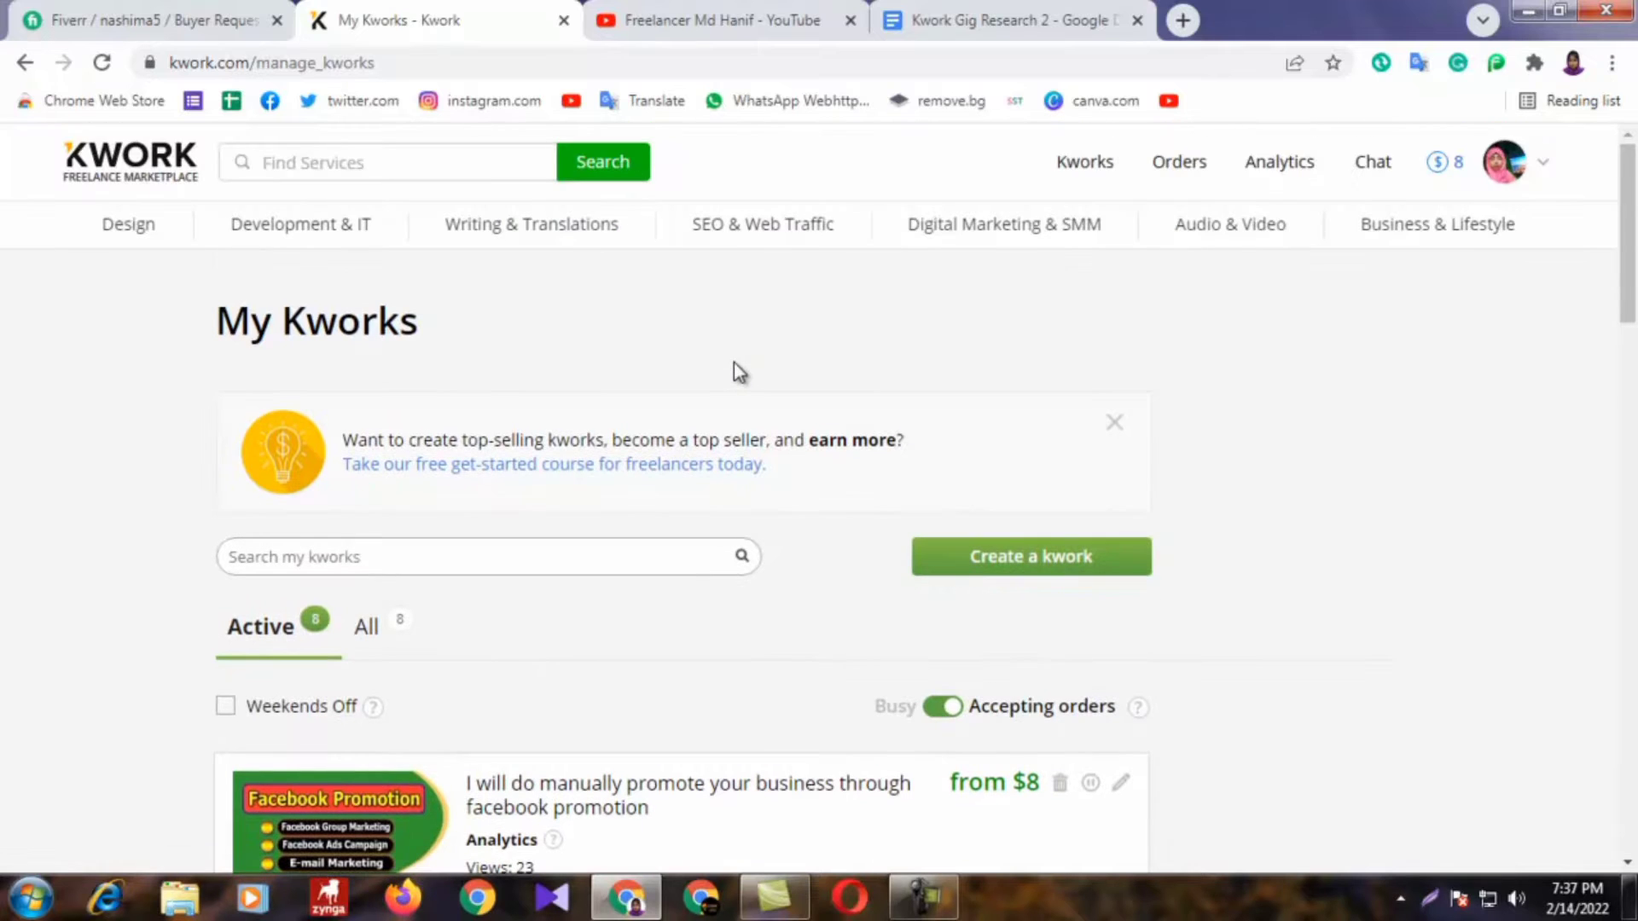
Step: Start creating a new kwork and look over the form's three sections, from Basic Information to Prices and Services
{"action": "left_click", "coordinate": [1055, 571]}
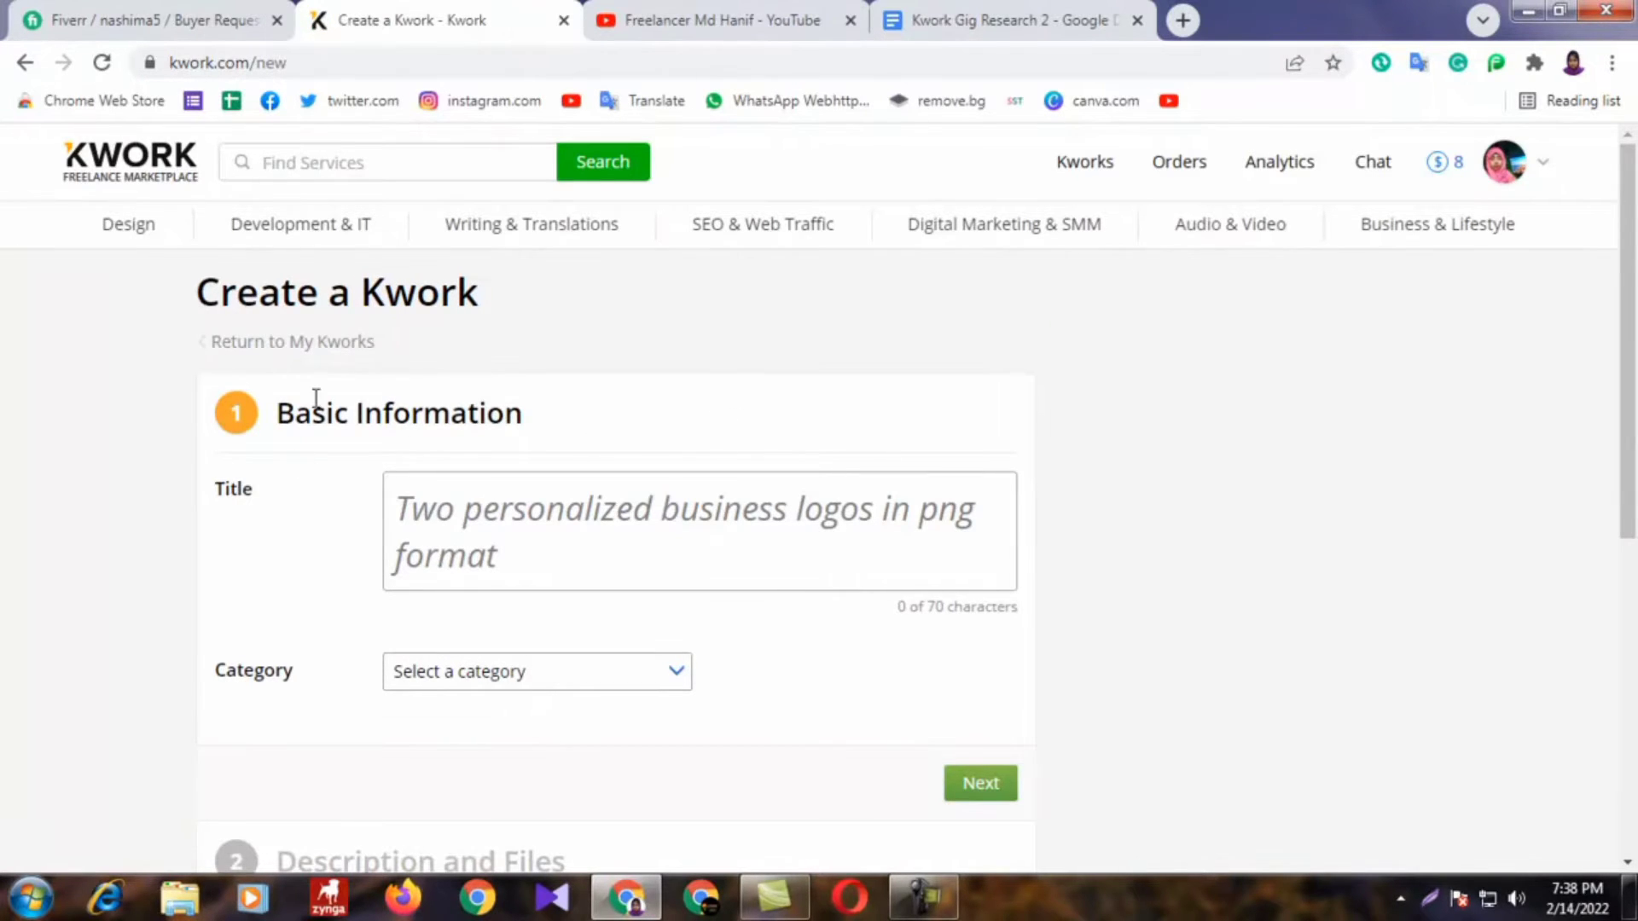
{"action": "left_click_drag", "start_coordinate": [523, 426], "coordinate": [275, 424]}
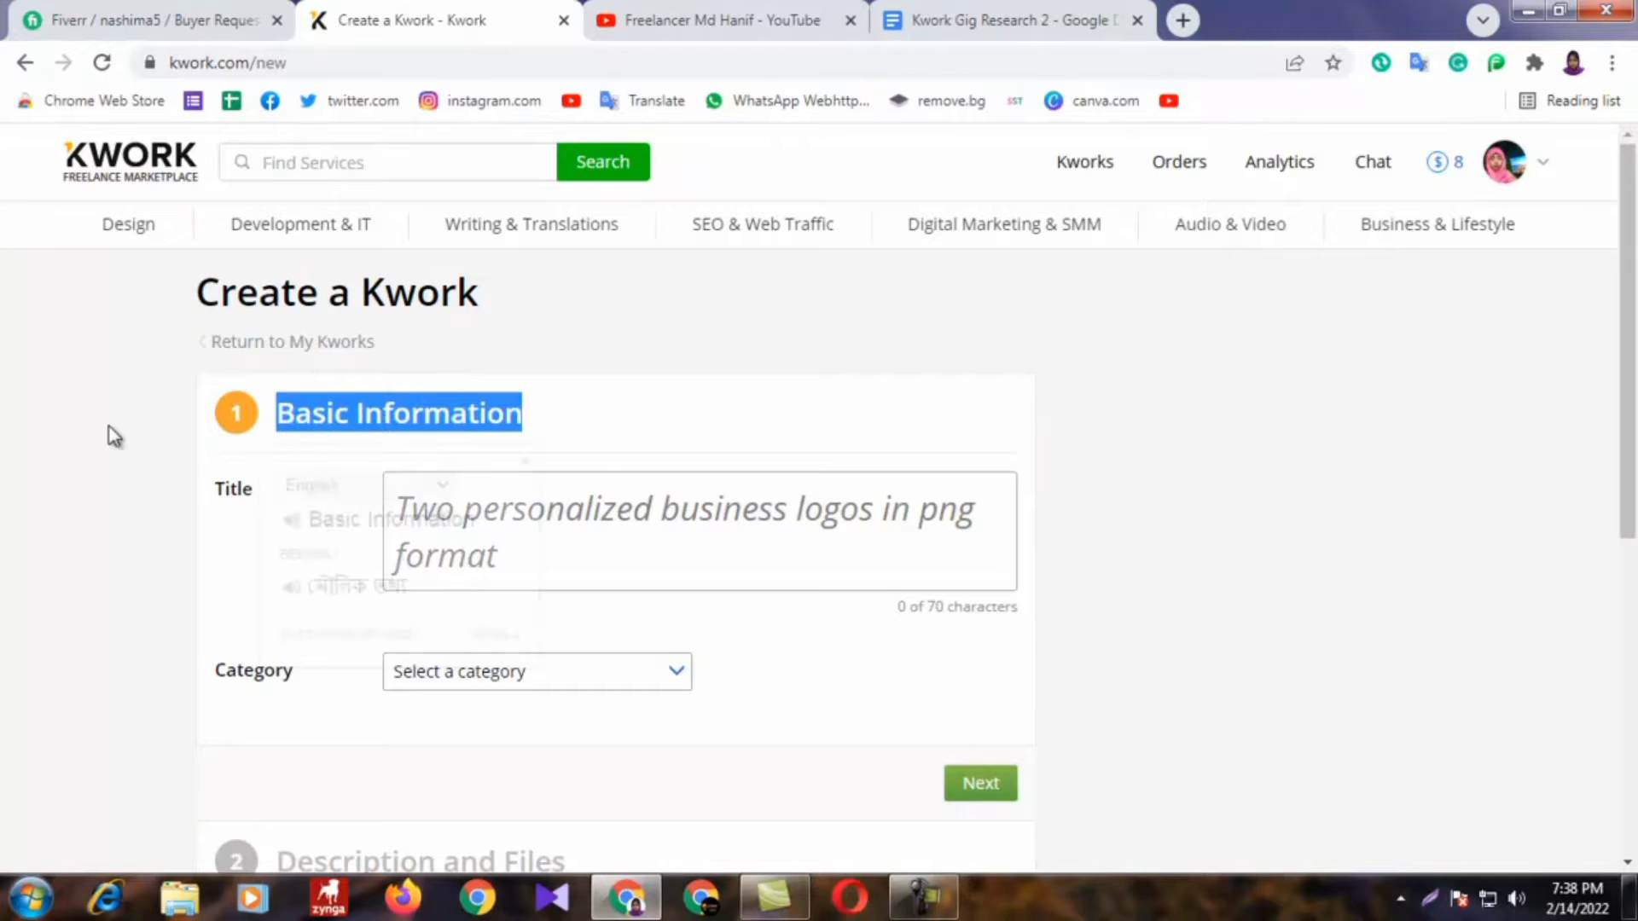
{"action": "scroll", "coordinate": [92, 514], "scroll_direction": "down", "scroll_amount": 3}
{"action": "left_click", "coordinate": [85, 505]}
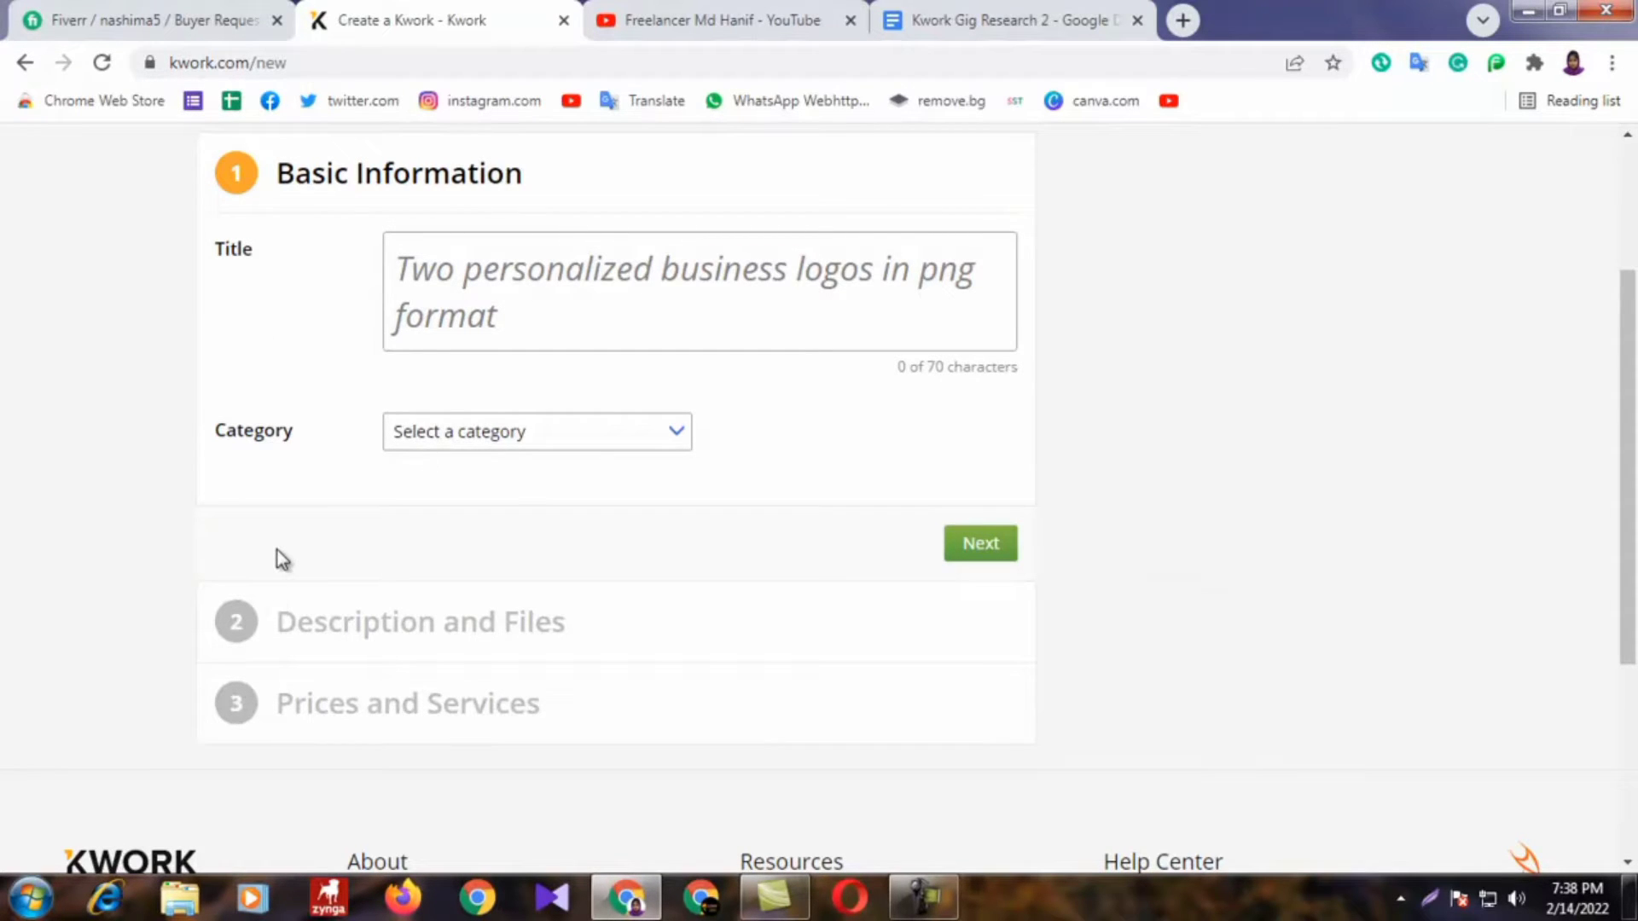
{"action": "scroll", "coordinate": [213, 495], "scroll_direction": "up", "scroll_amount": 1}
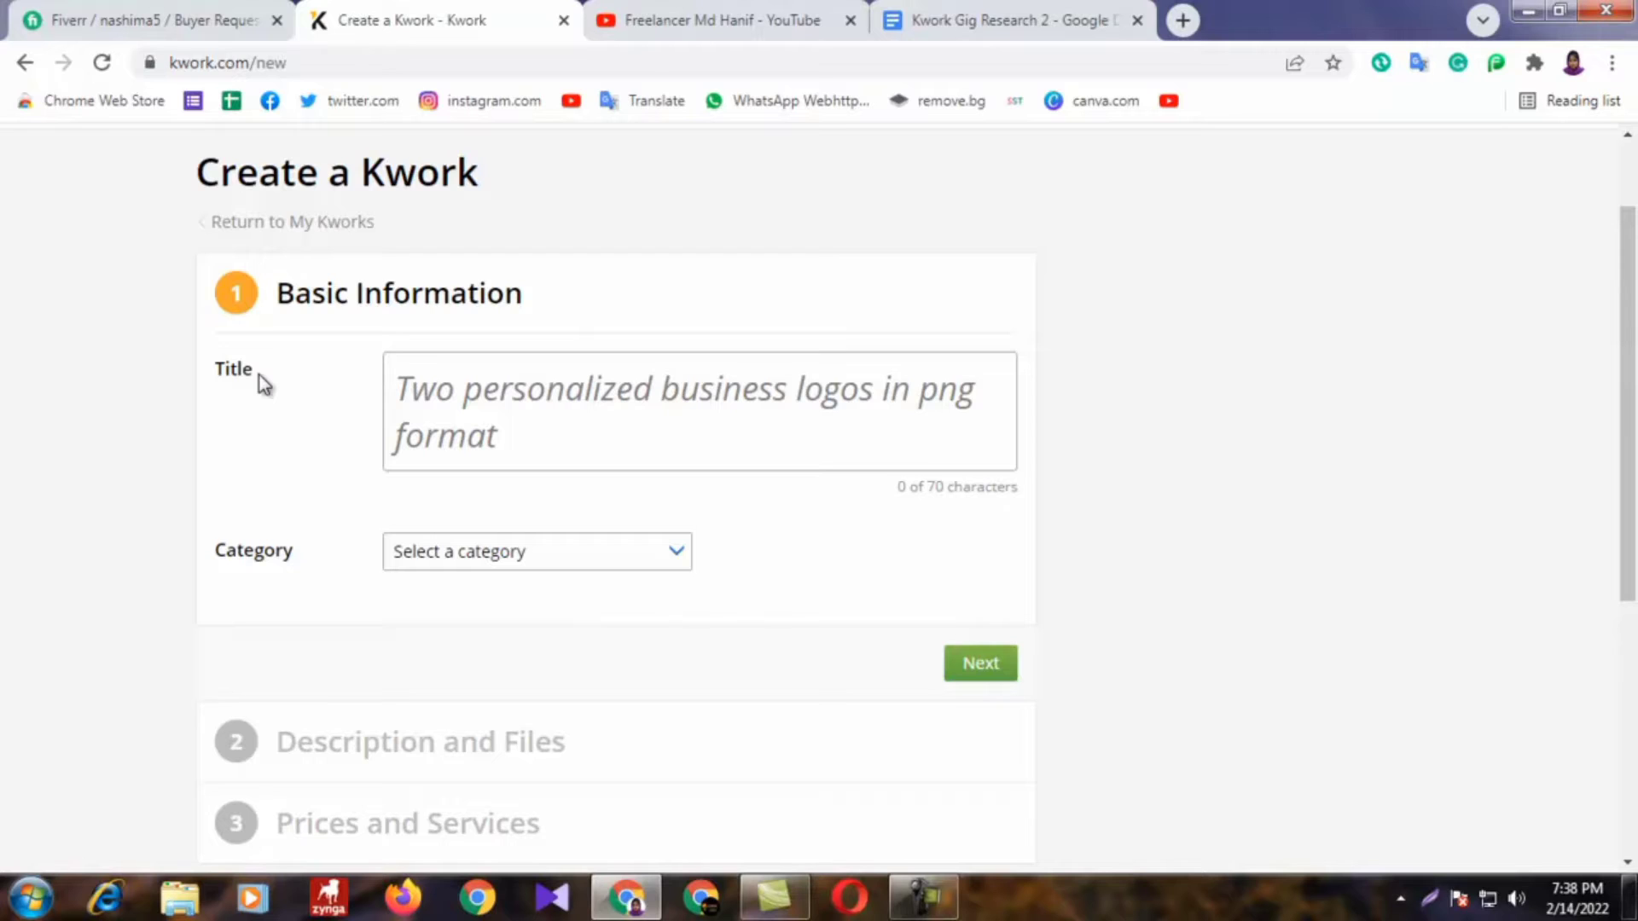
Step: Look up the Bengali translations of the Title label and the category selection text in the kwork form
{"action": "double_click", "coordinate": [230, 489]}
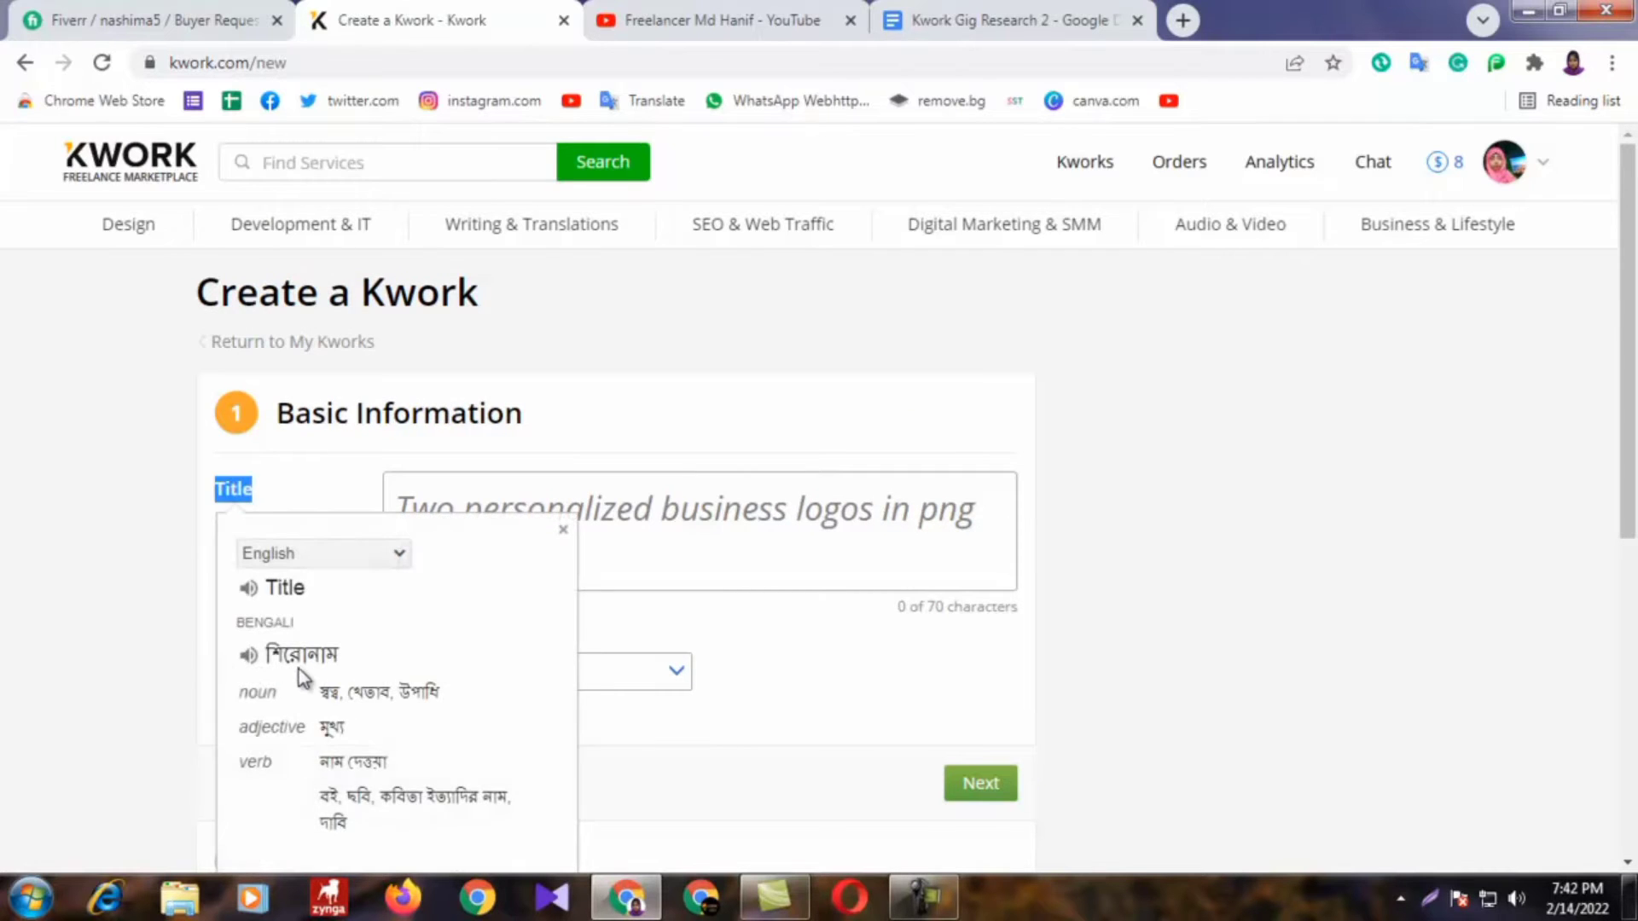
{"action": "left_click", "coordinate": [329, 680]}
{"action": "double_click", "coordinate": [183, 658]}
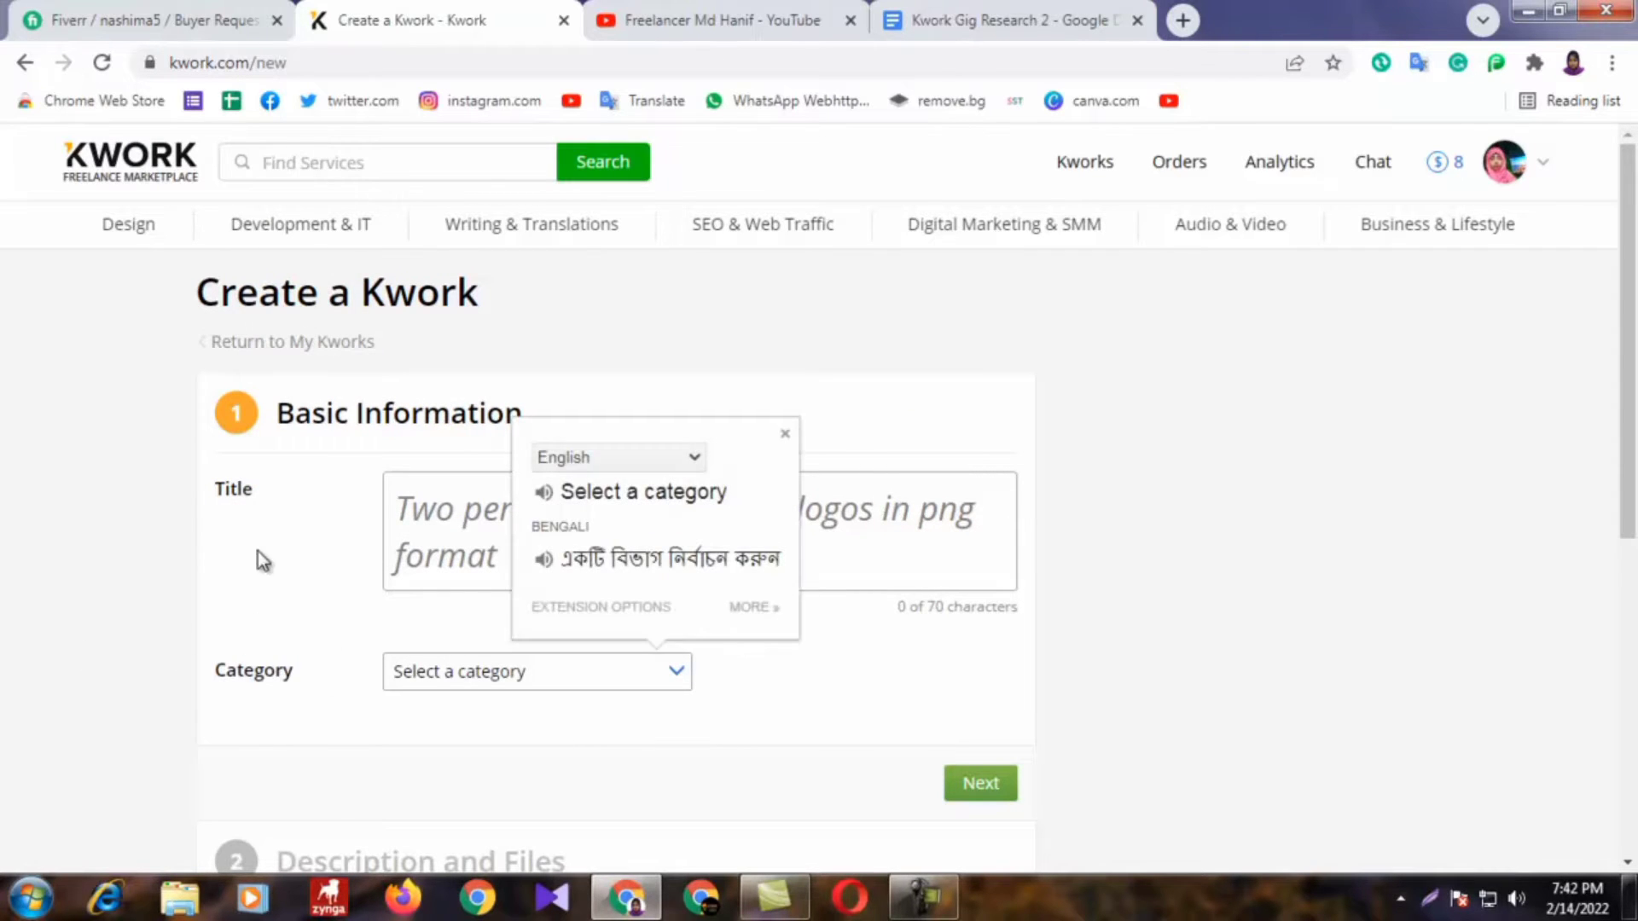
{"action": "left_click", "coordinate": [271, 501]}
Step: Bring up the guidance on selecting the most relevant category for the new kwork
{"action": "left_click", "coordinate": [420, 511]}
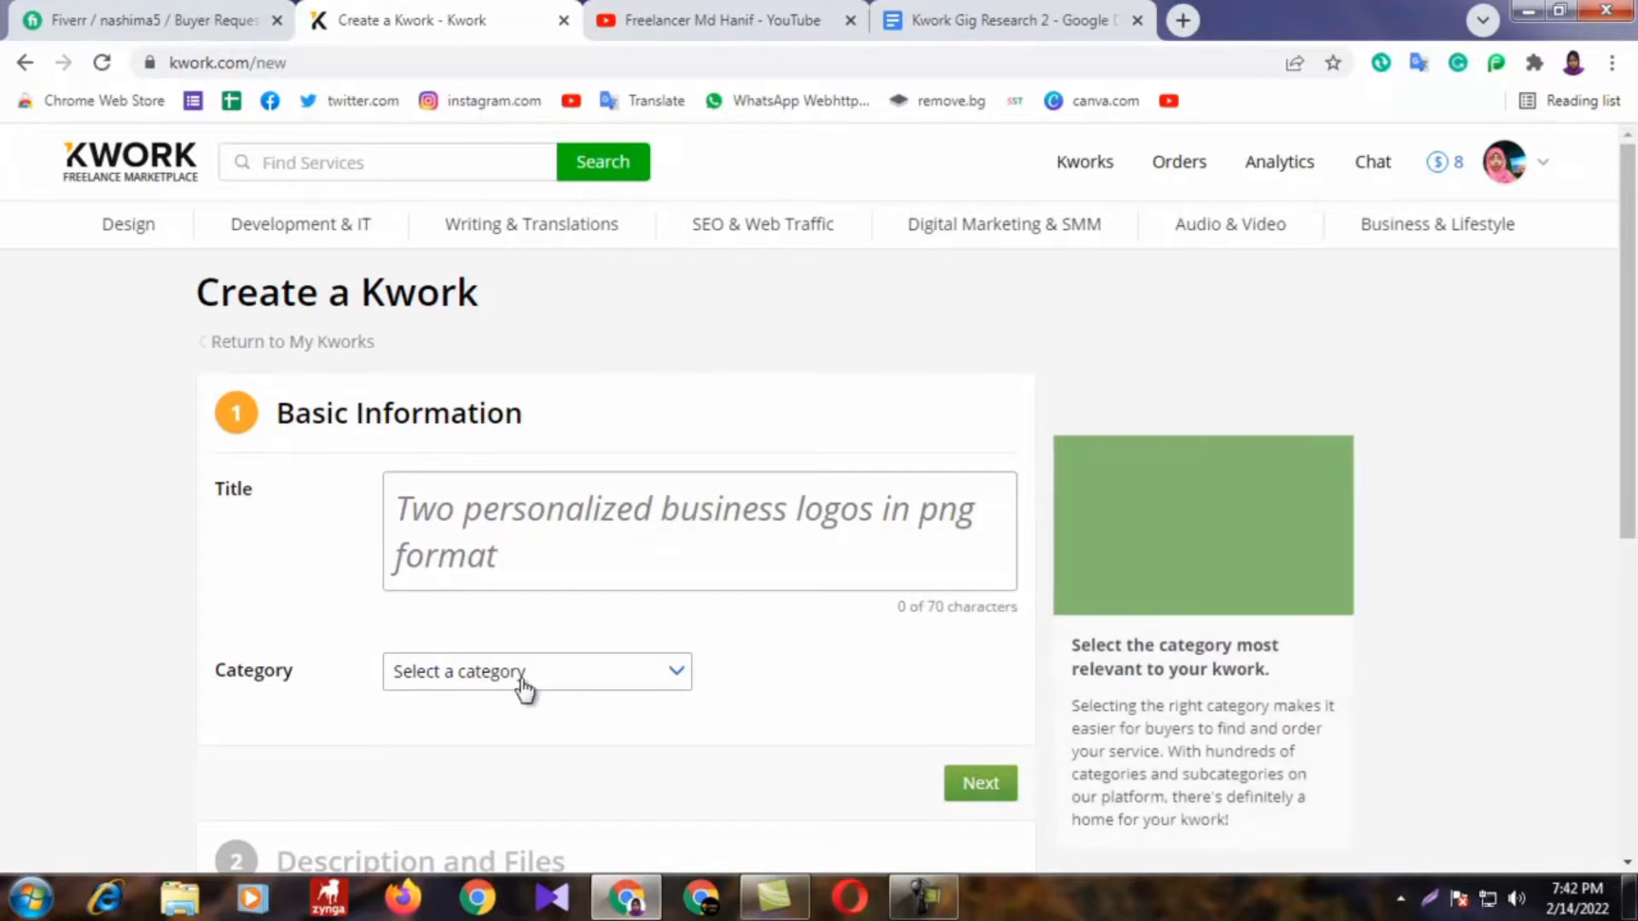
{"action": "scroll", "coordinate": [793, 729], "scroll_direction": "down", "scroll_amount": 1}
{"action": "mouse_move", "coordinate": [530, 566]}
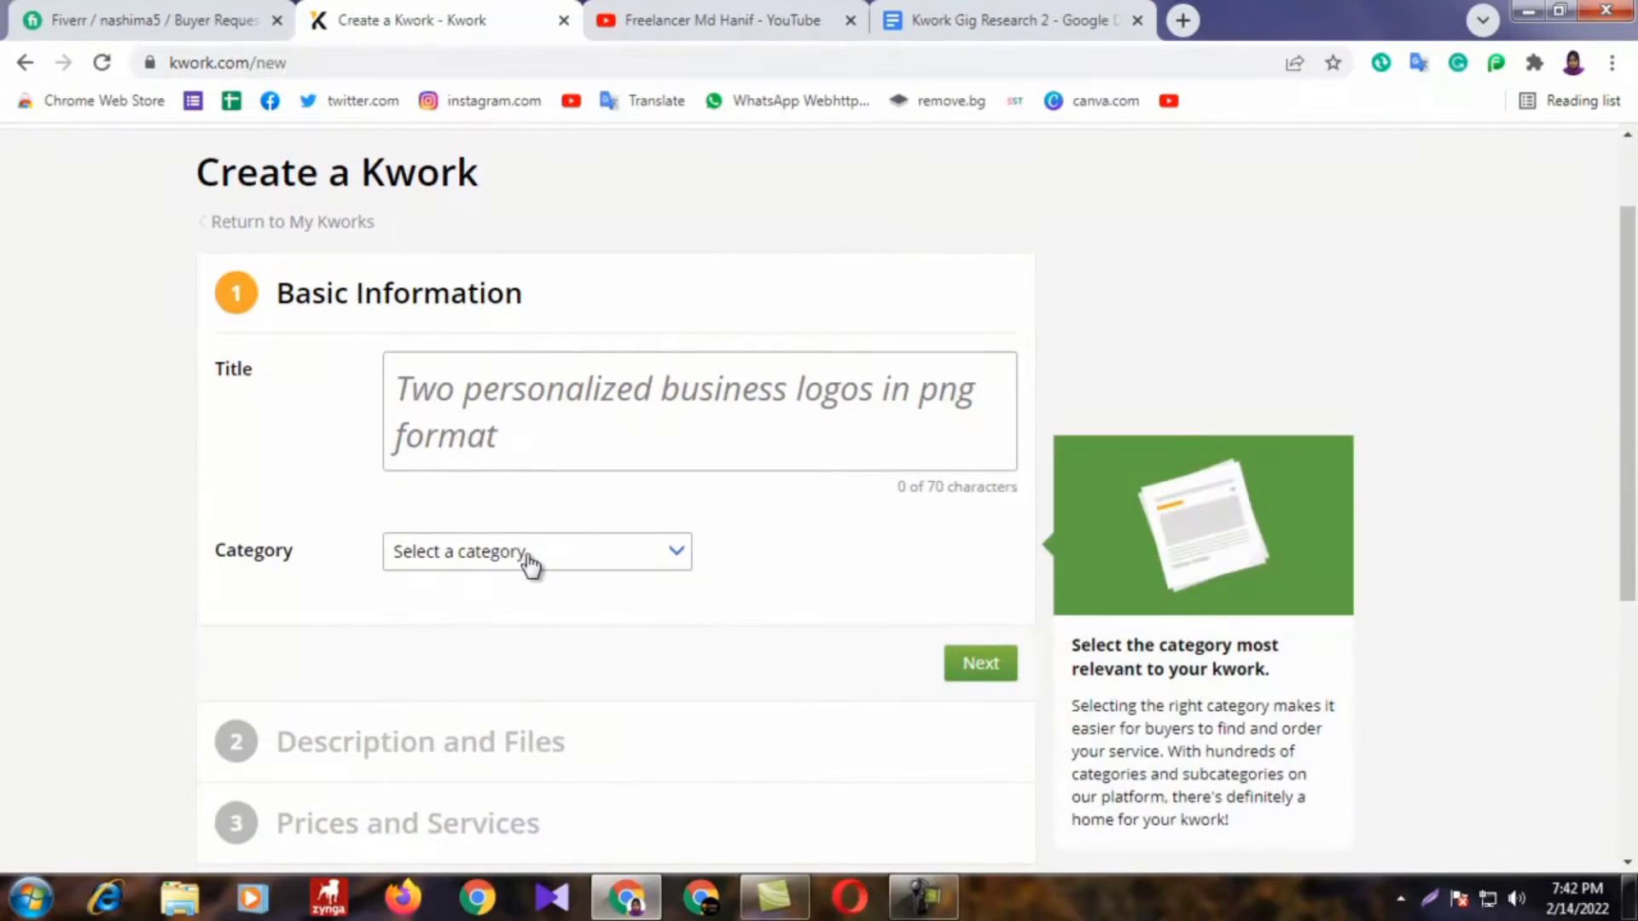
Step: Switch to the Kwork Gig Research 2 document in Google Docs and read through the prepared kwork text
{"action": "scroll", "coordinate": [512, 486], "scroll_direction": "up", "scroll_amount": 1}
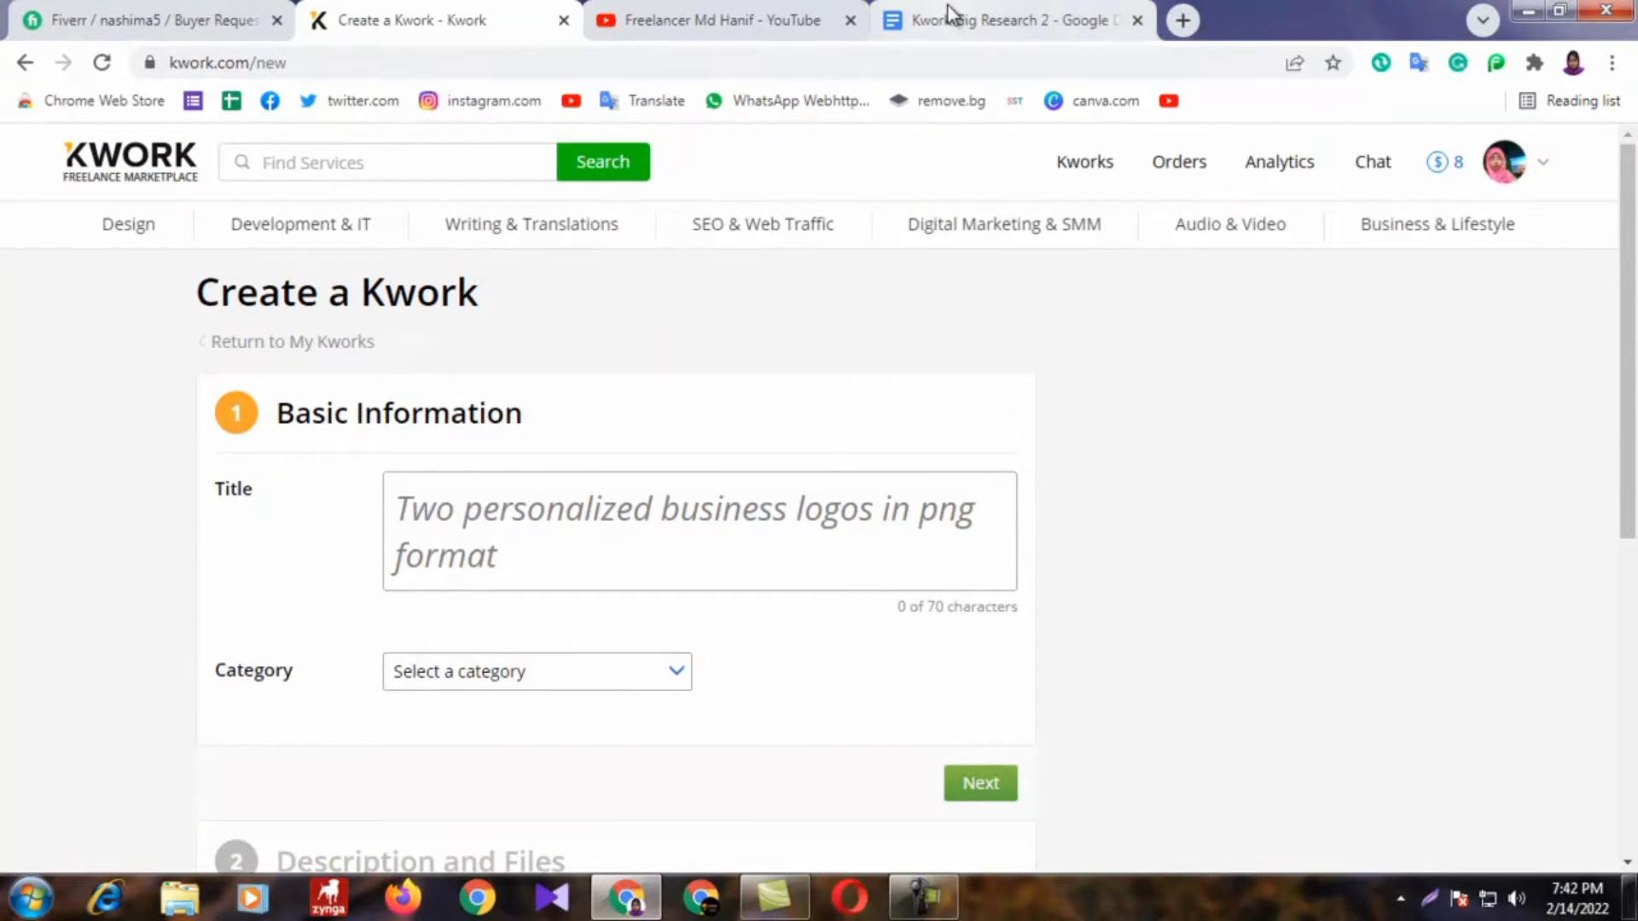
{"action": "left_click", "coordinate": [998, 20]}
{"action": "scroll", "coordinate": [443, 656], "scroll_direction": "down", "scroll_amount": 12}
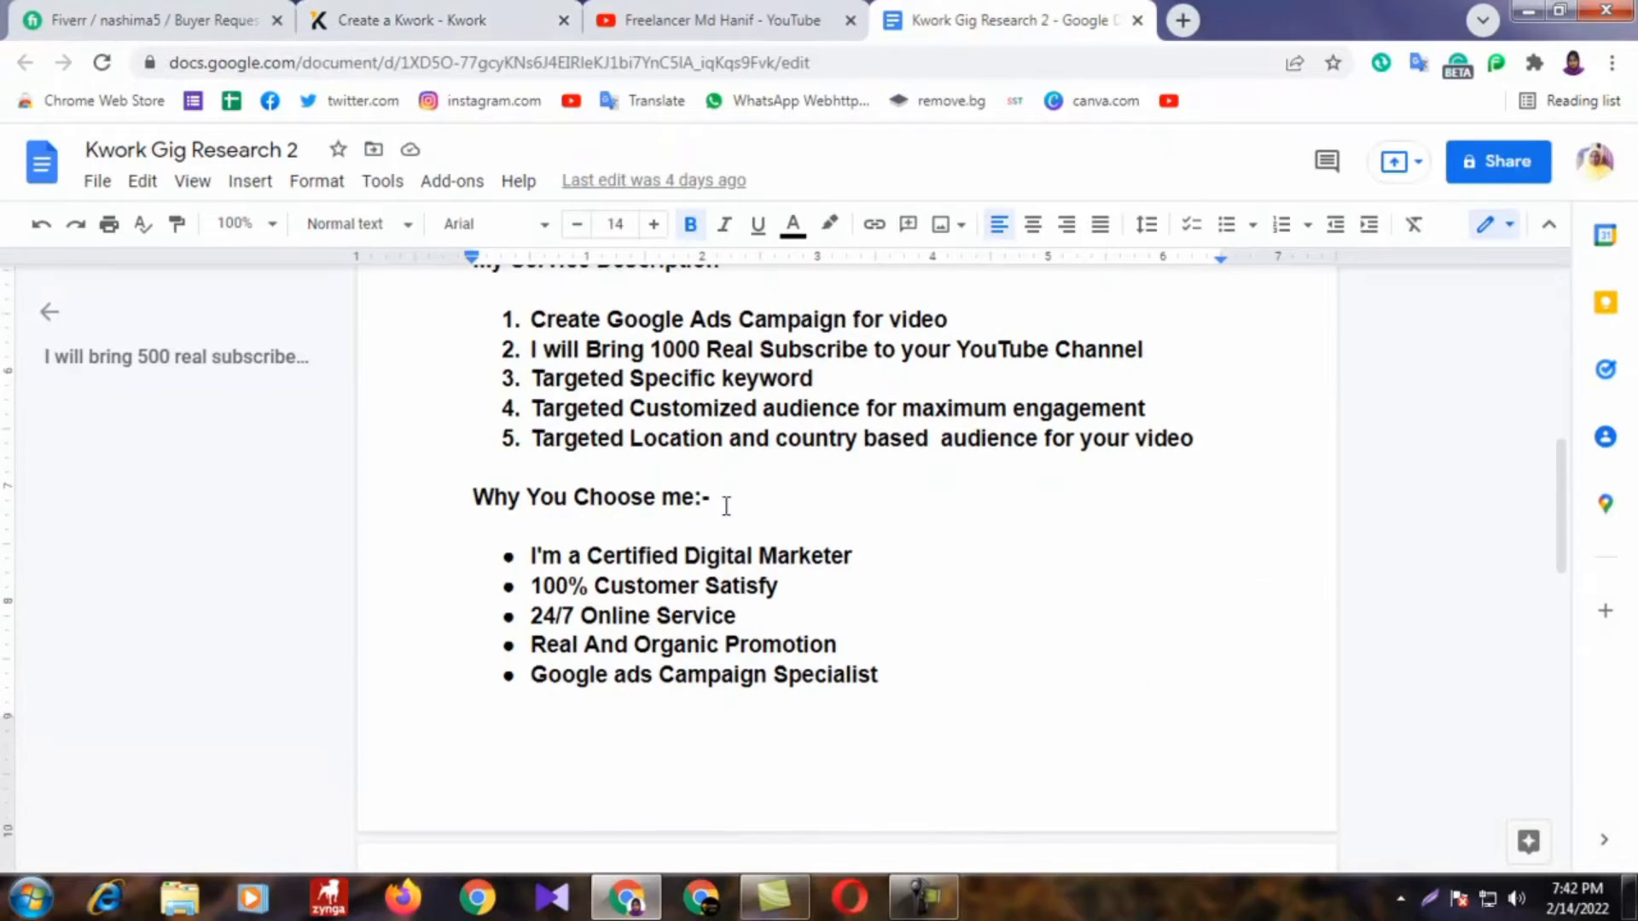
{"action": "scroll", "coordinate": [939, 478], "scroll_direction": "down", "scroll_amount": 3}
{"action": "scroll", "coordinate": [822, 664], "scroll_direction": "up", "scroll_amount": 15}
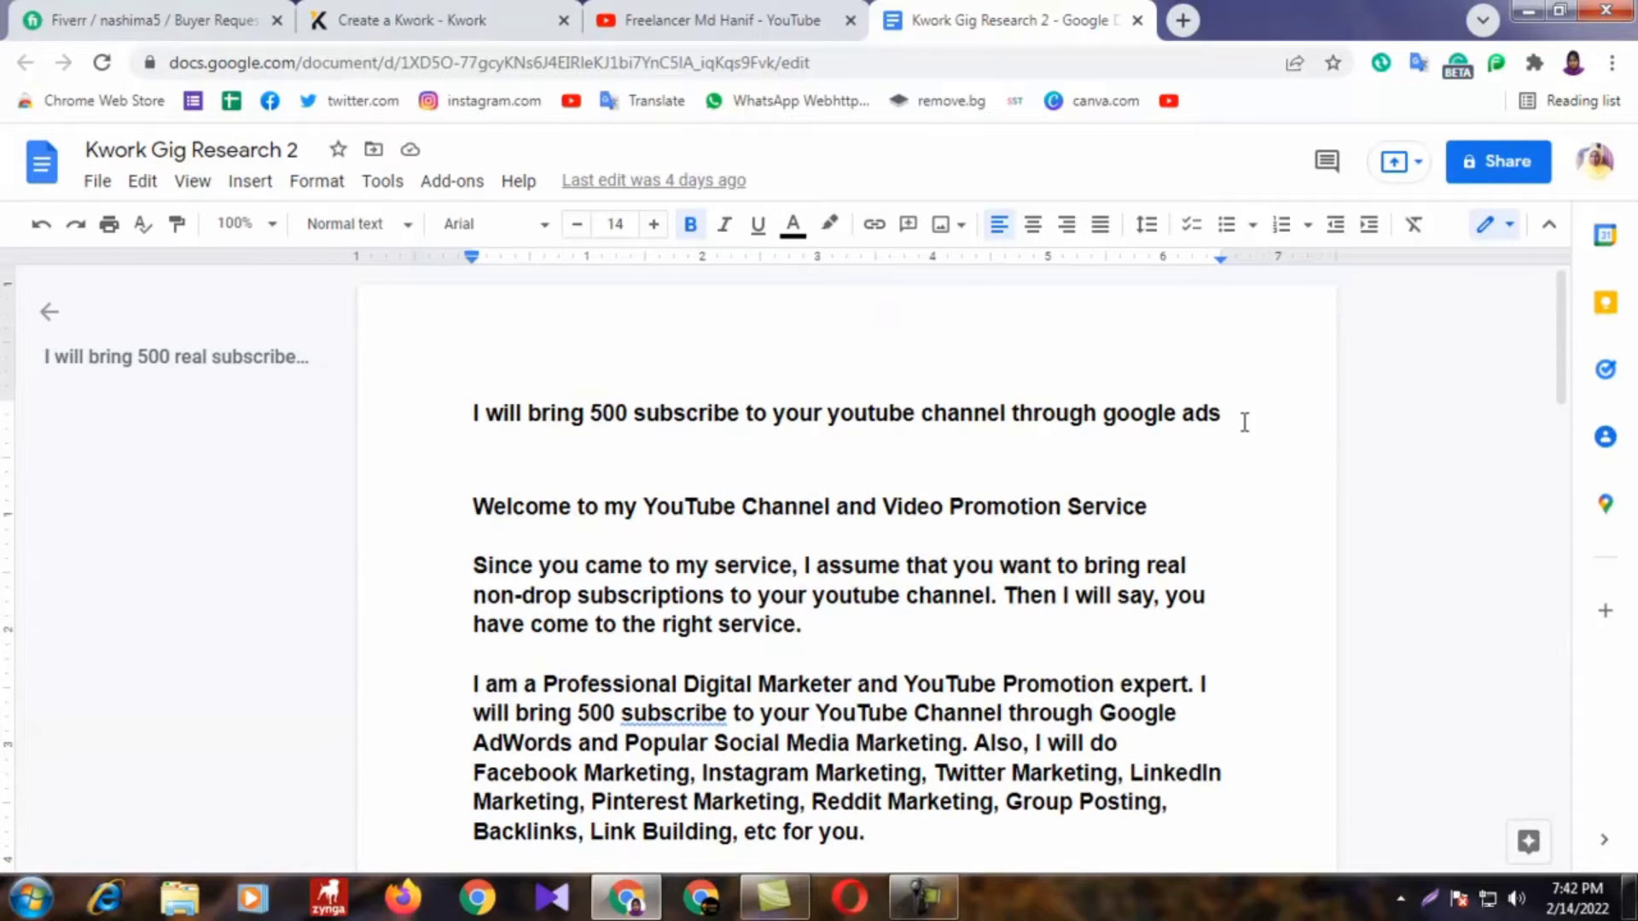
Step: Highlight the title line in the research document and compare it with the Title field of the kwork form
{"action": "left_click_drag", "start_coordinate": [1243, 421], "coordinate": [431, 406]}
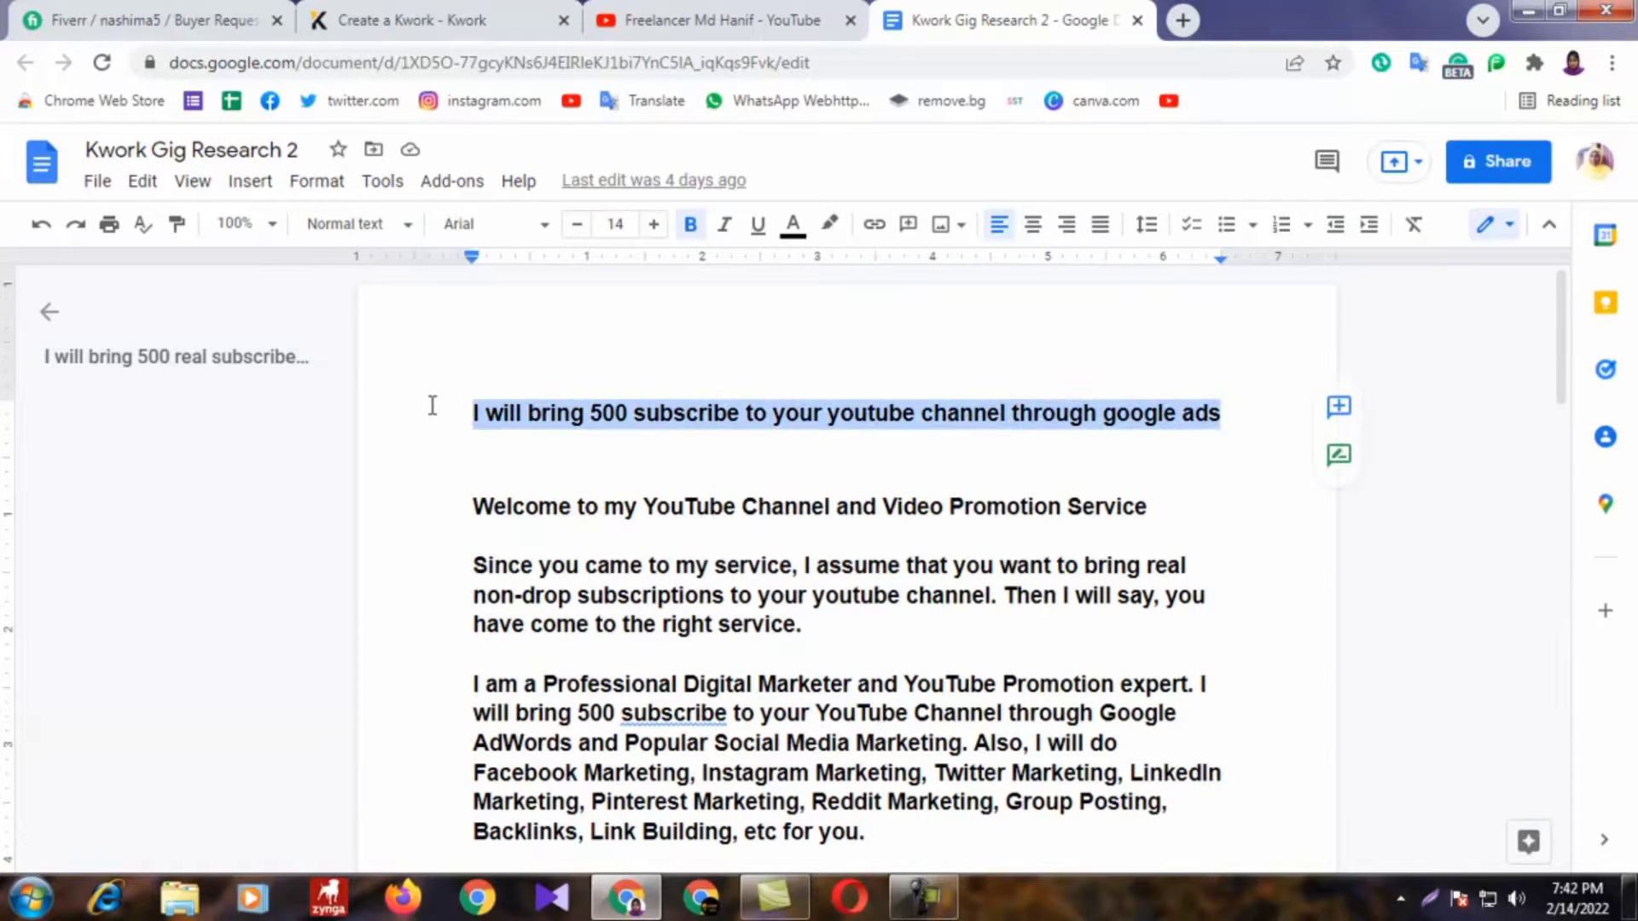
{"action": "left_click", "coordinate": [367, 20]}
{"action": "left_click", "coordinate": [965, 17]}
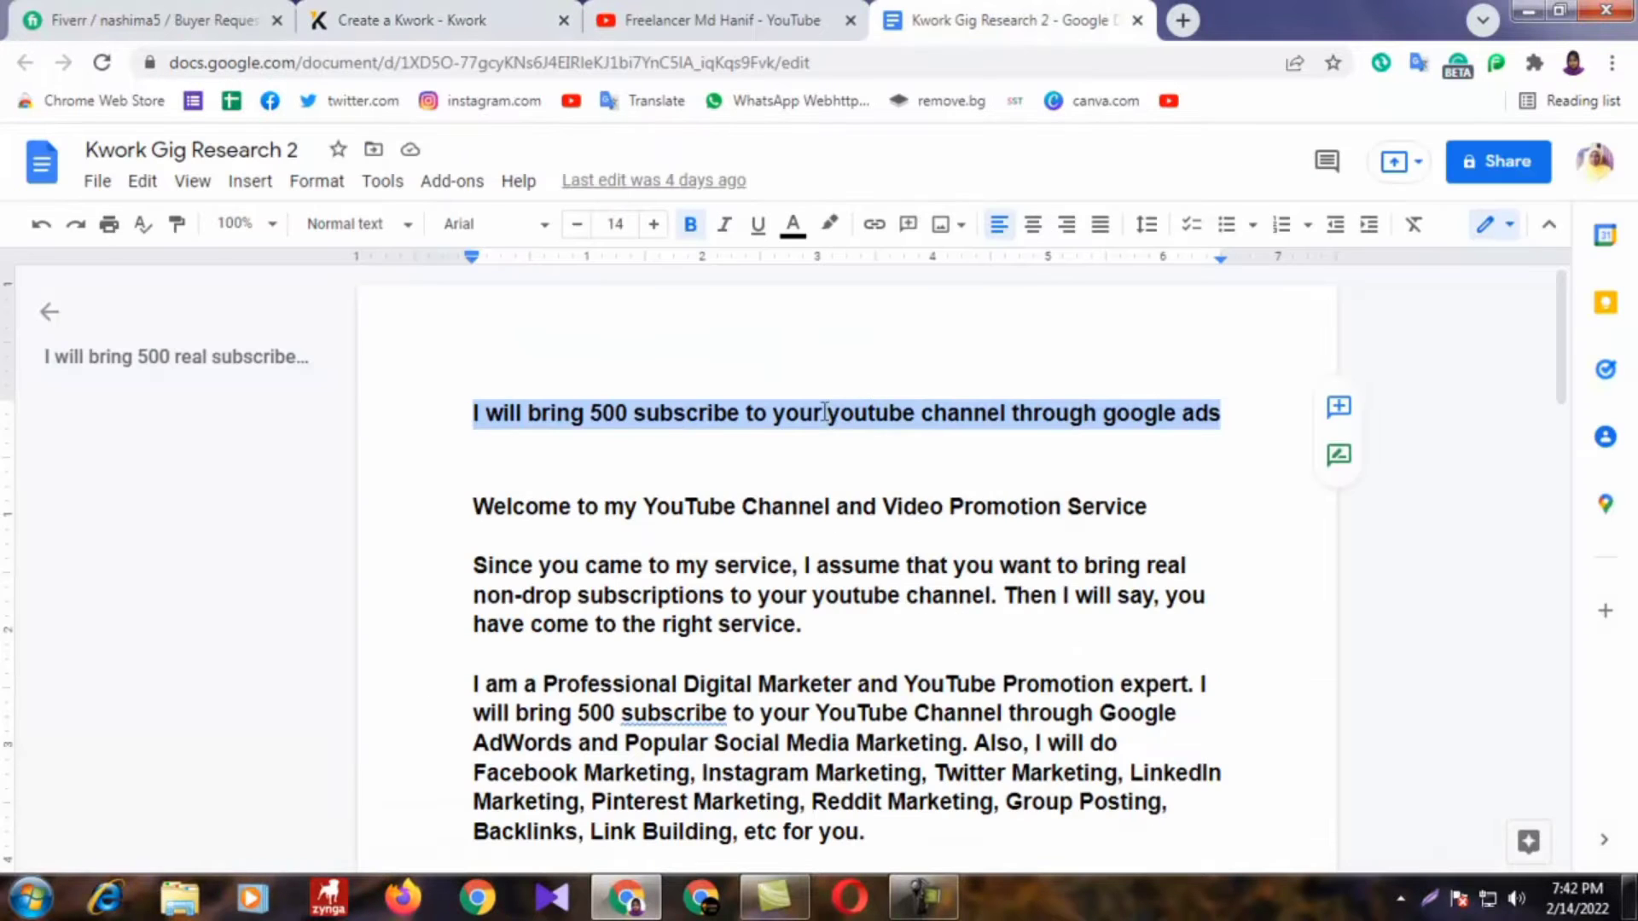
{"action": "left_click", "coordinate": [773, 416]}
{"action": "left_click", "coordinate": [1272, 416]}
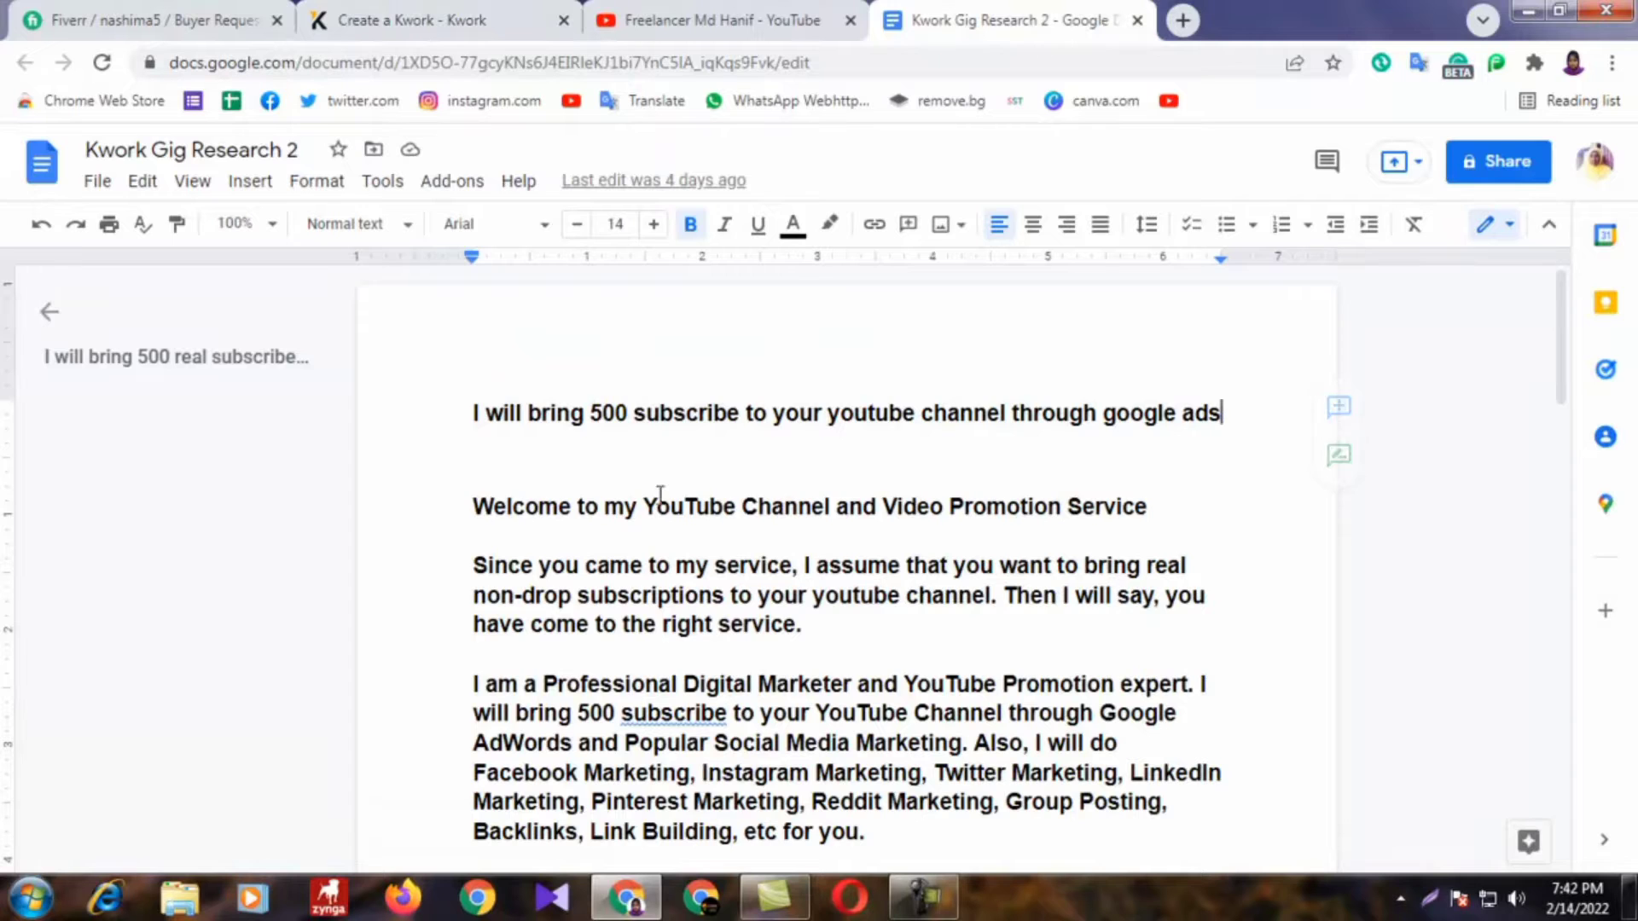
{"action": "left_click", "coordinate": [420, 12]}
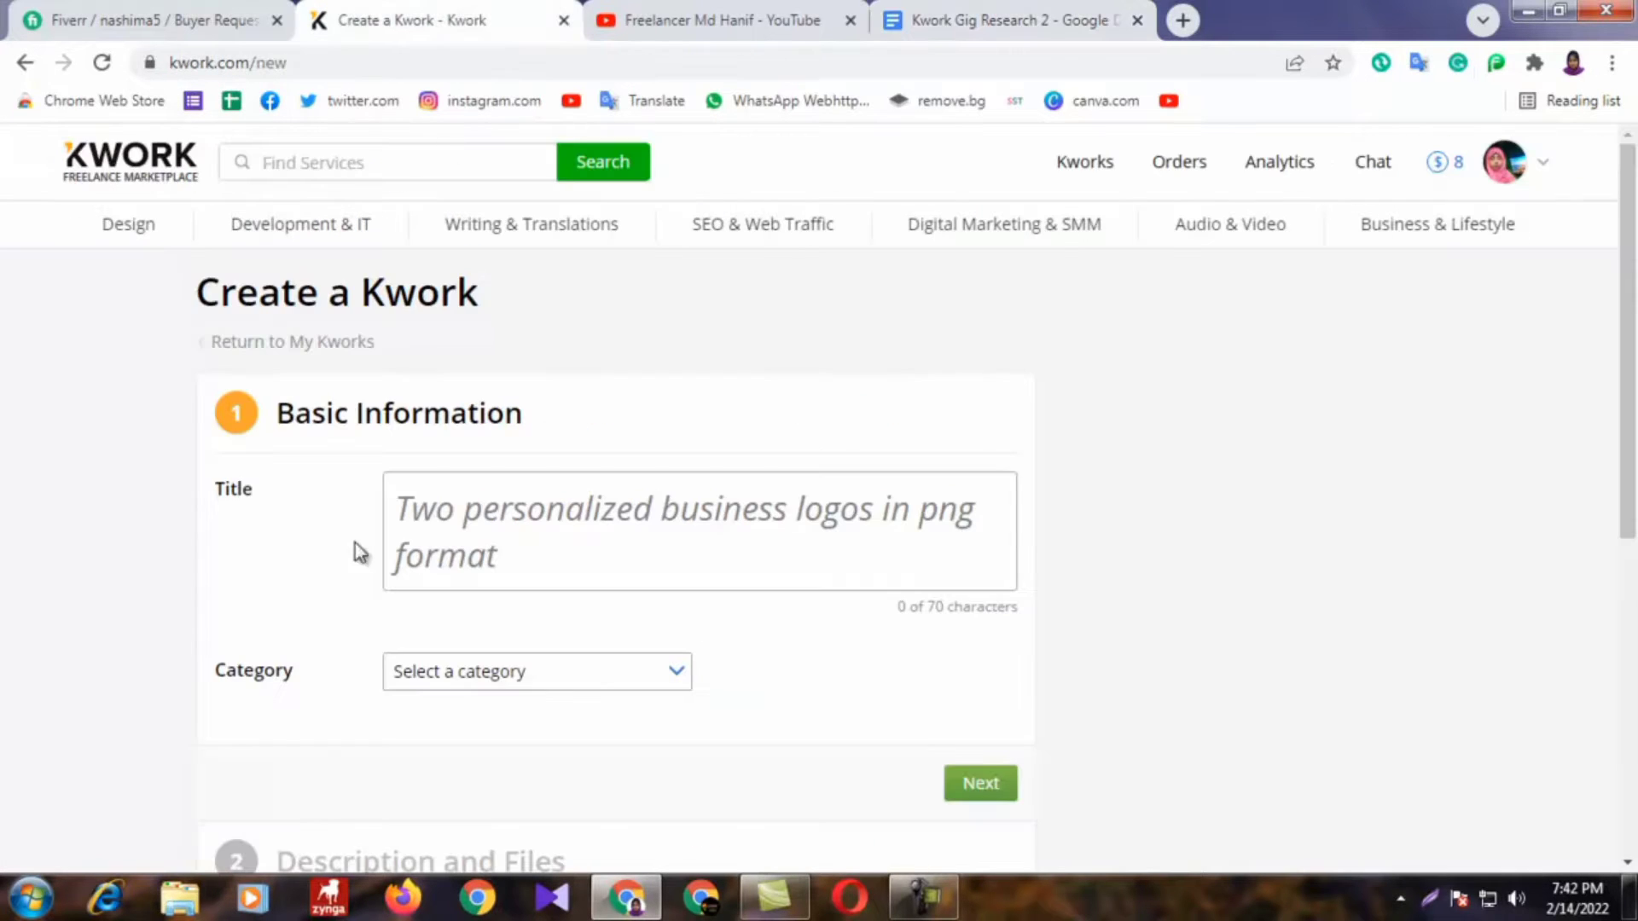
{"action": "left_click", "coordinate": [444, 518]}
{"action": "left_click", "coordinate": [1001, 8]}
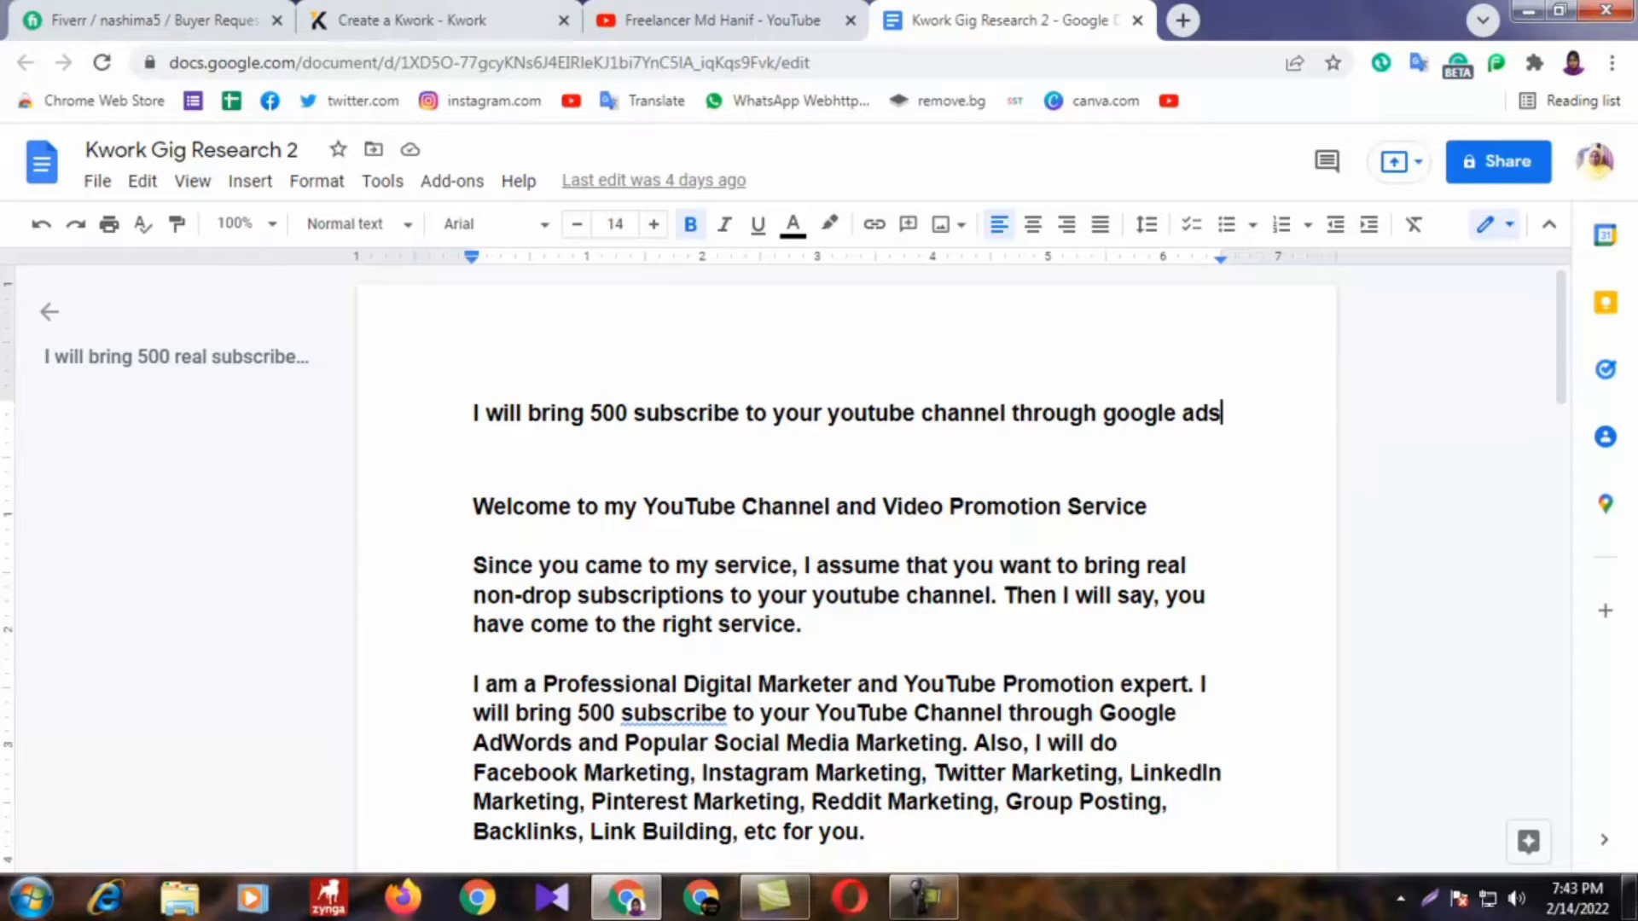
Step: Compare the Fiverr Buyer Requests page with the Create a Kwork form, finishing on the form
{"action": "left_click", "coordinate": [431, 21]}
{"action": "left_click", "coordinate": [162, 24]}
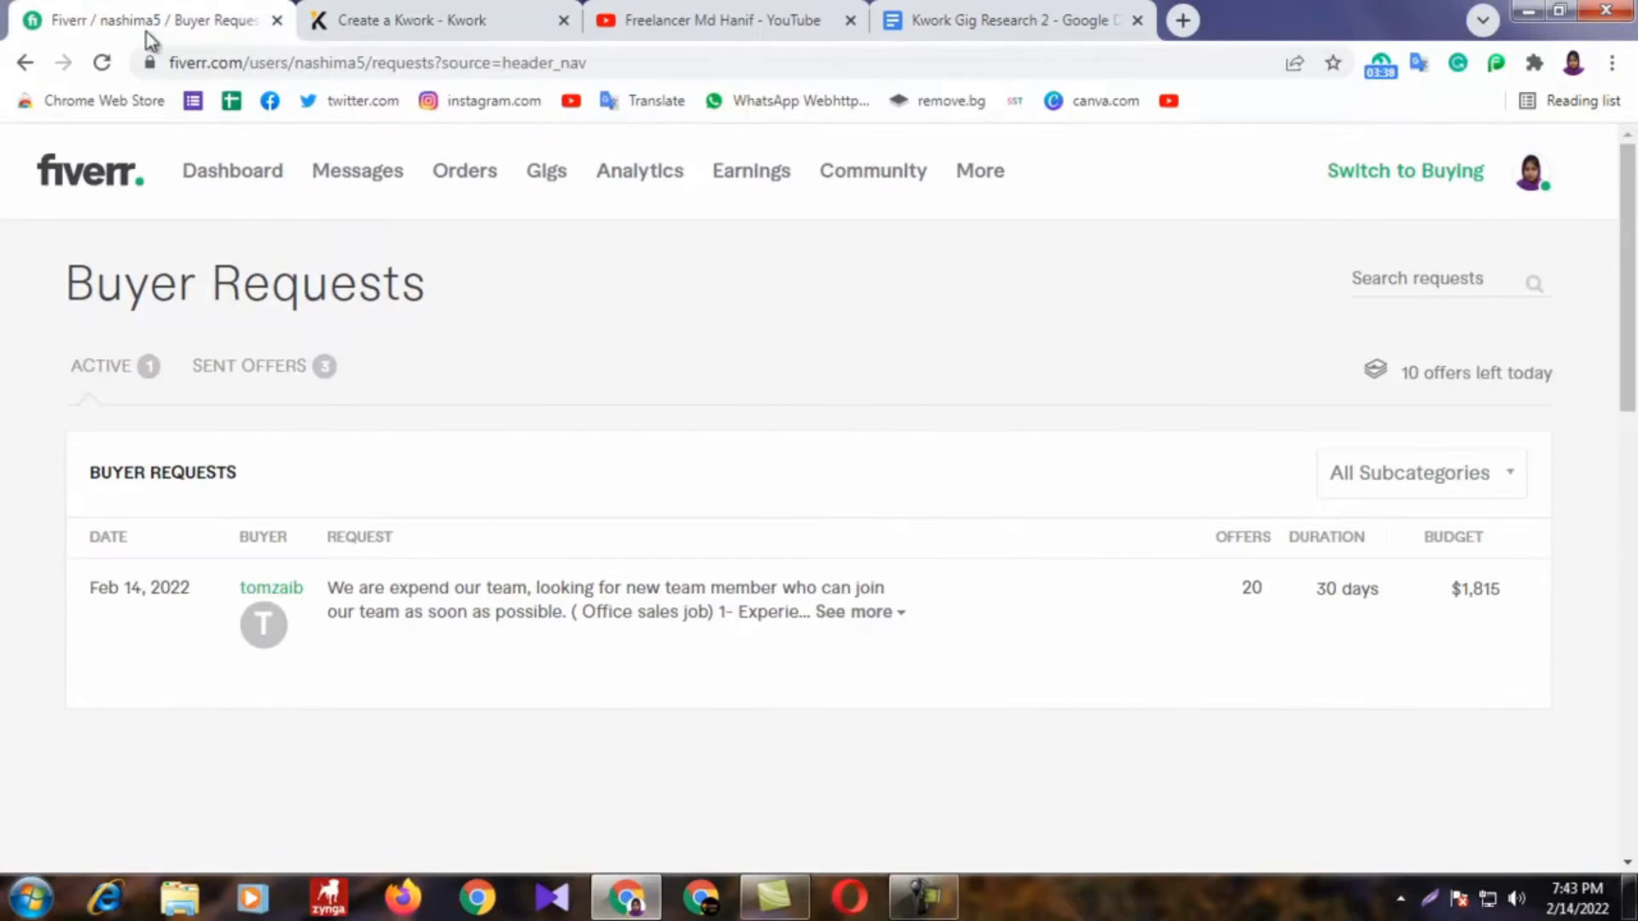
{"action": "left_click", "coordinate": [416, 20]}
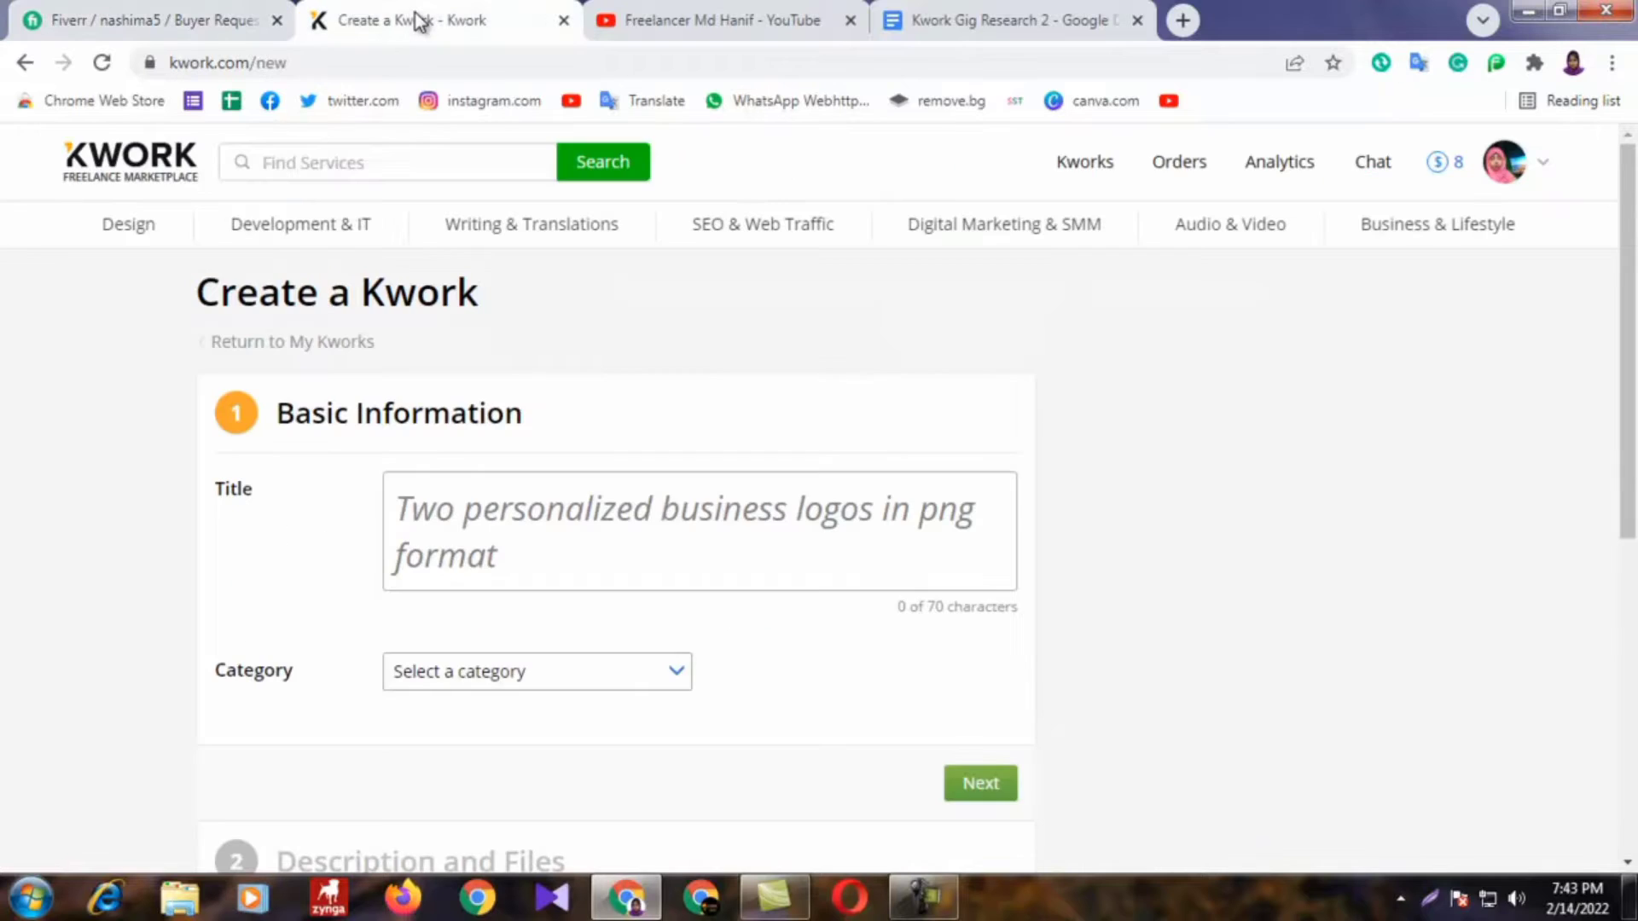
{"action": "left_click", "coordinate": [174, 17]}
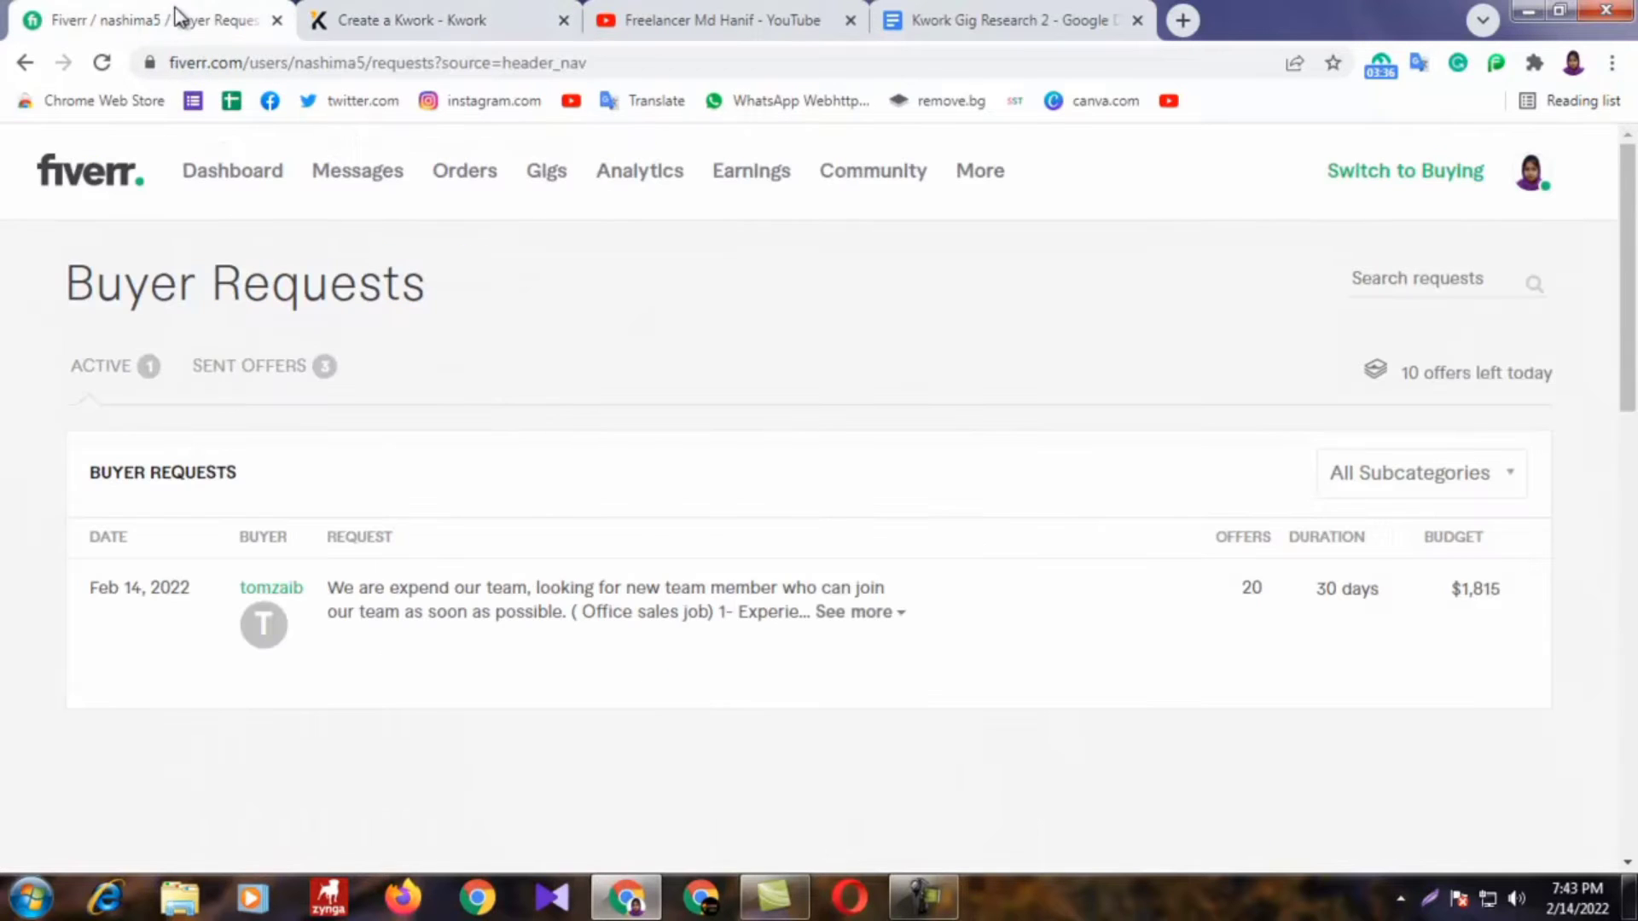
{"action": "left_click", "coordinate": [442, 7]}
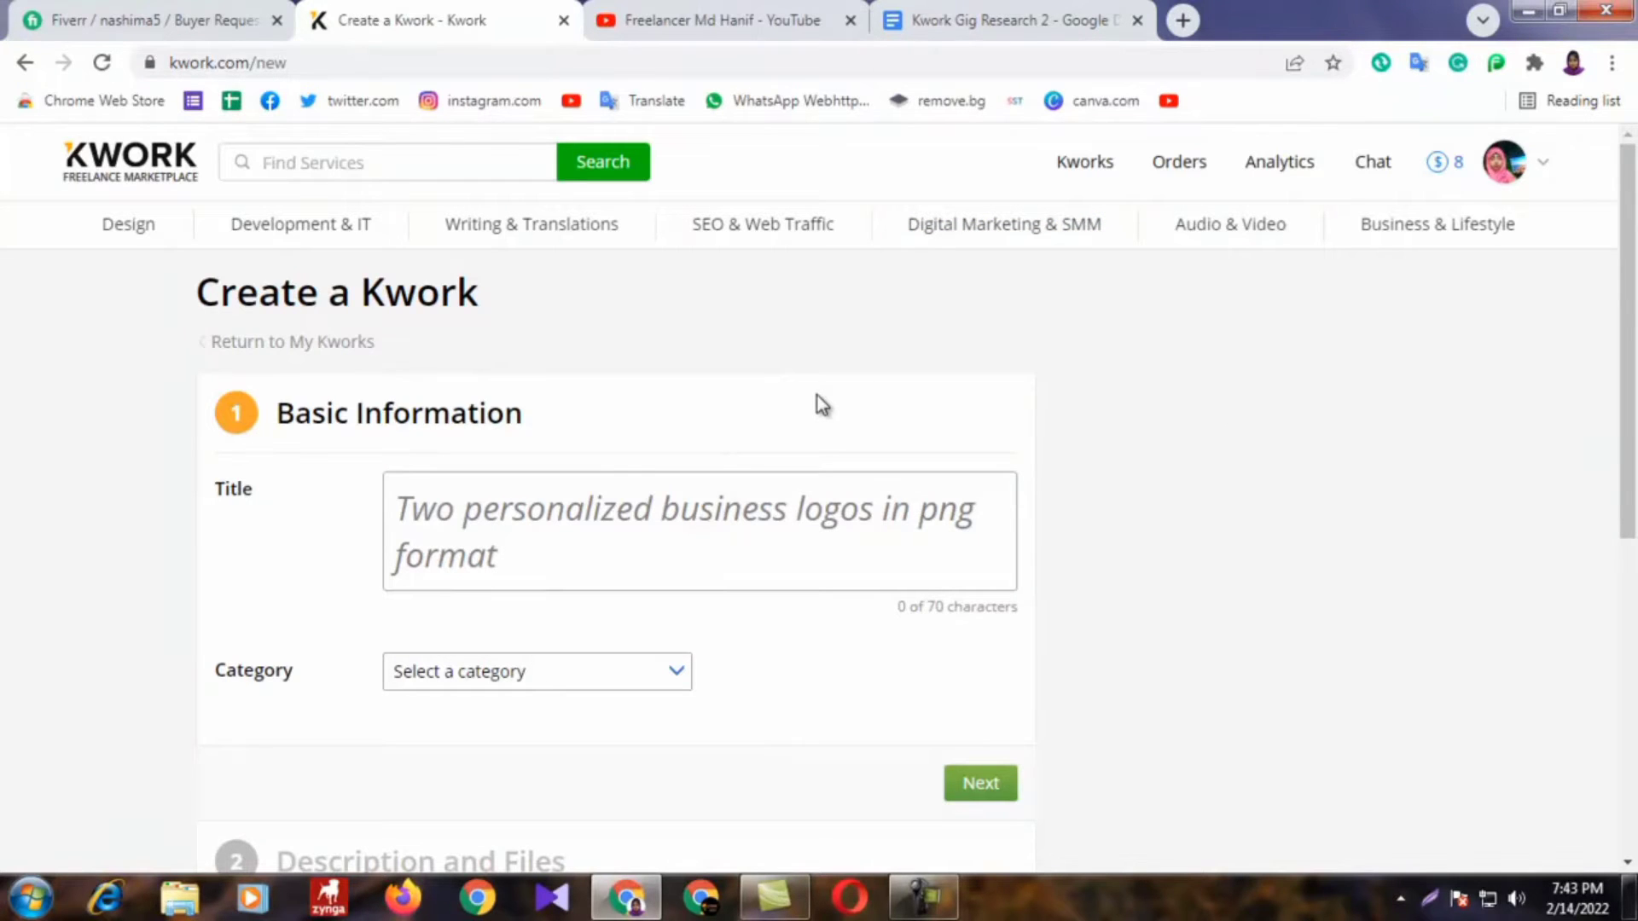
Step: Review the title, service description and "Why You Choose me" list in the research document again
{"action": "left_click", "coordinate": [981, 18]}
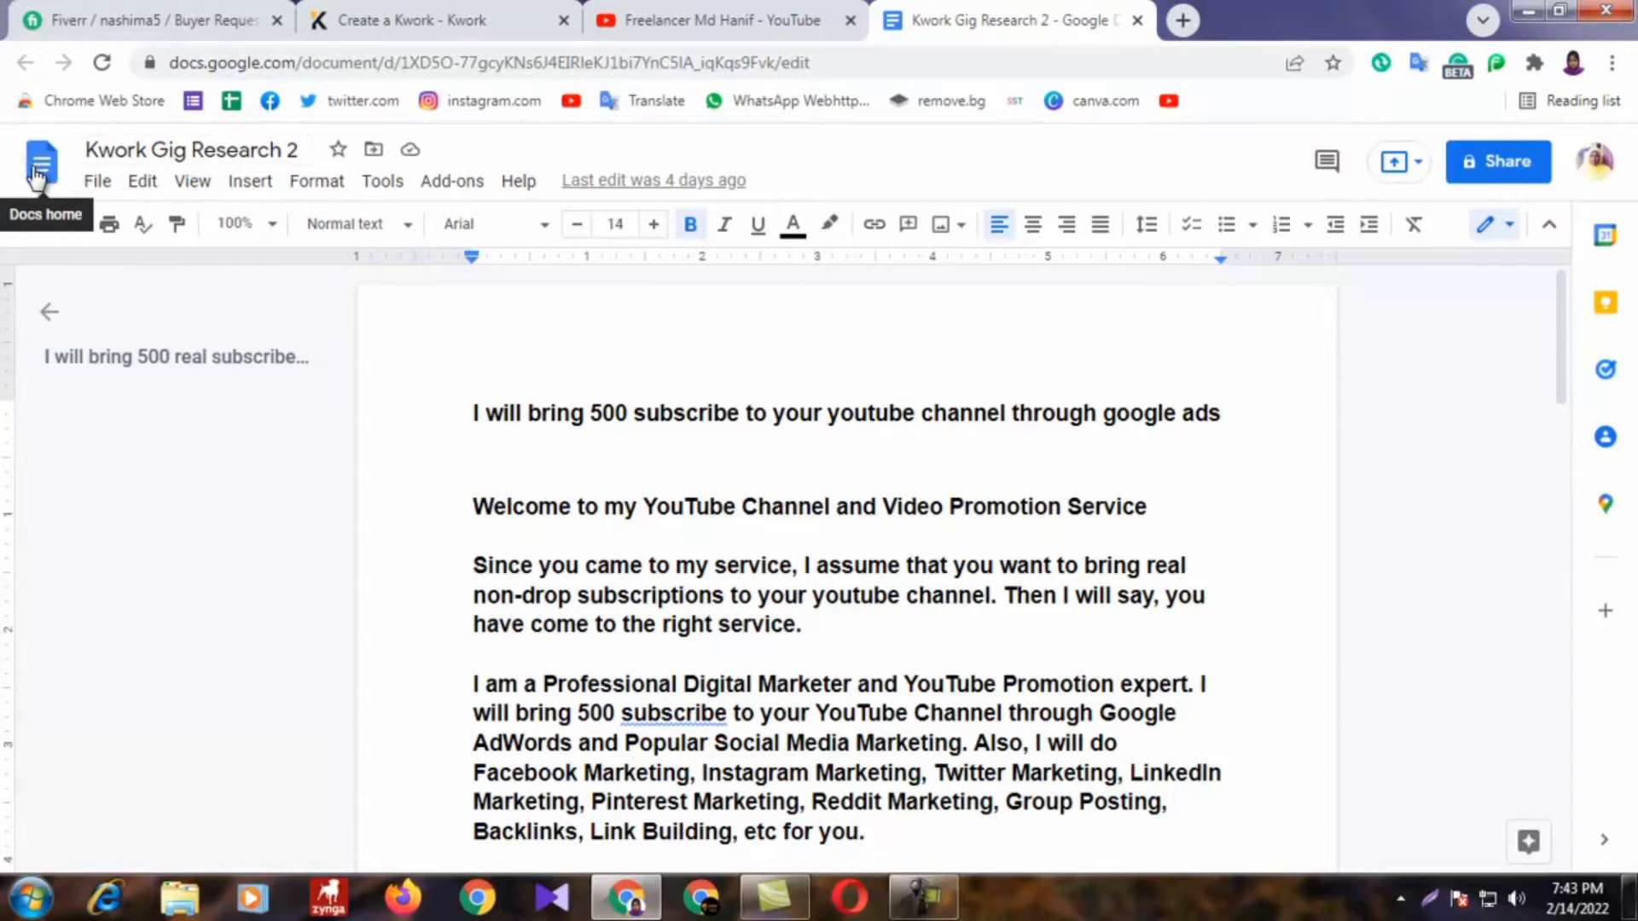
{"action": "scroll", "coordinate": [783, 550], "scroll_direction": "down", "scroll_amount": 10}
{"action": "scroll", "coordinate": [783, 550], "scroll_direction": "up", "scroll_amount": 10}
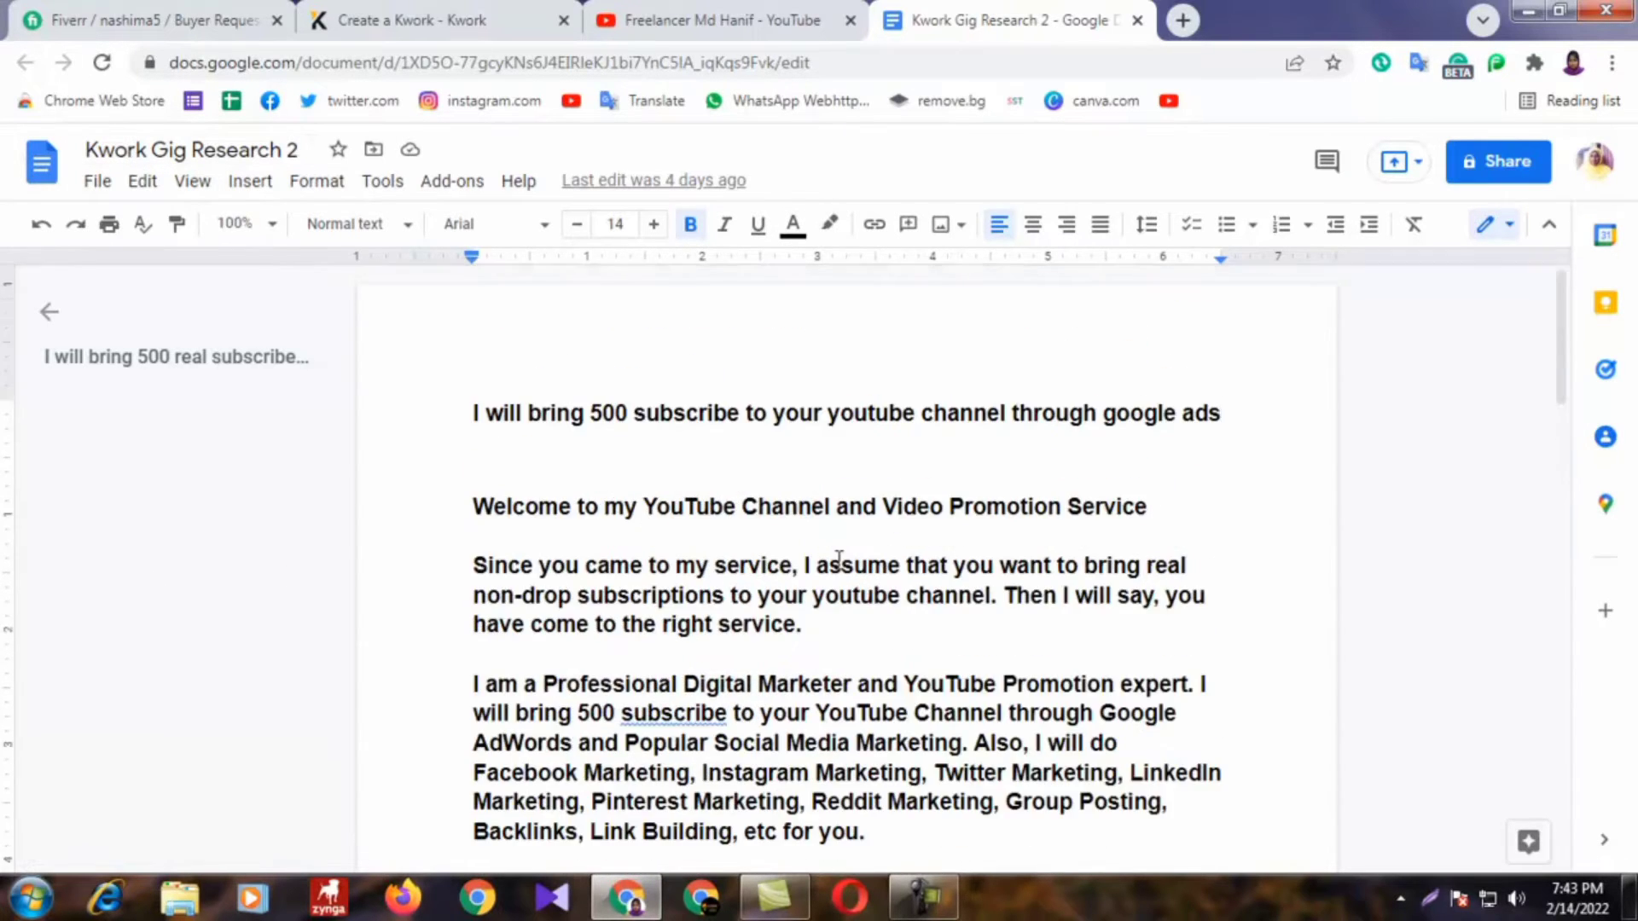
{"action": "left_click", "coordinate": [470, 22]}
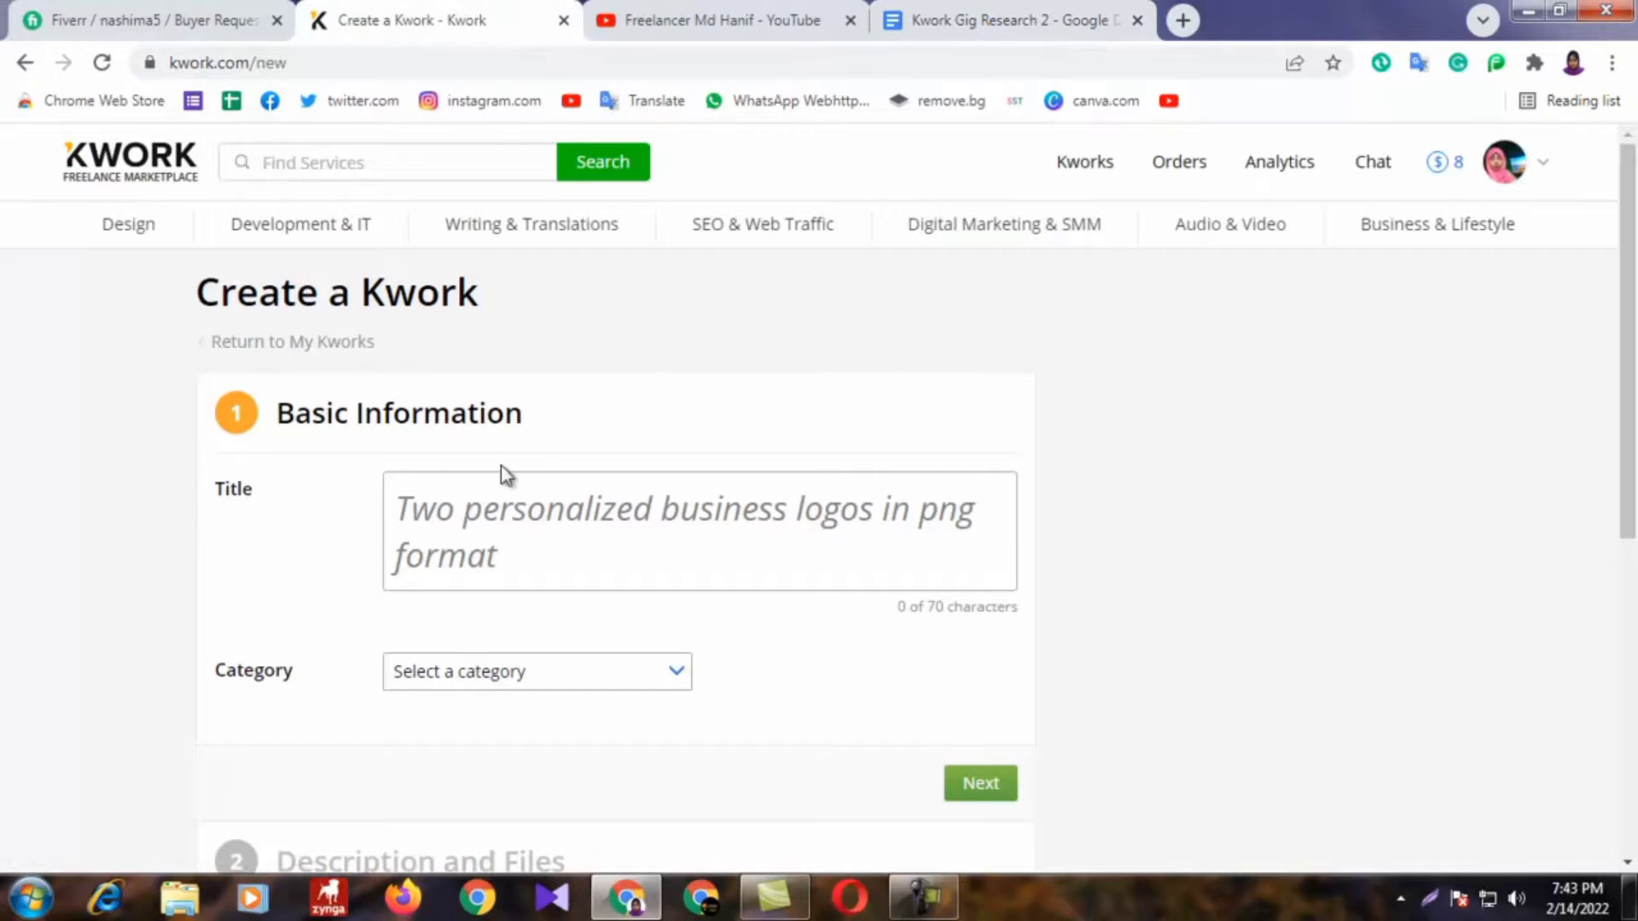
{"action": "left_click", "coordinate": [1024, 10]}
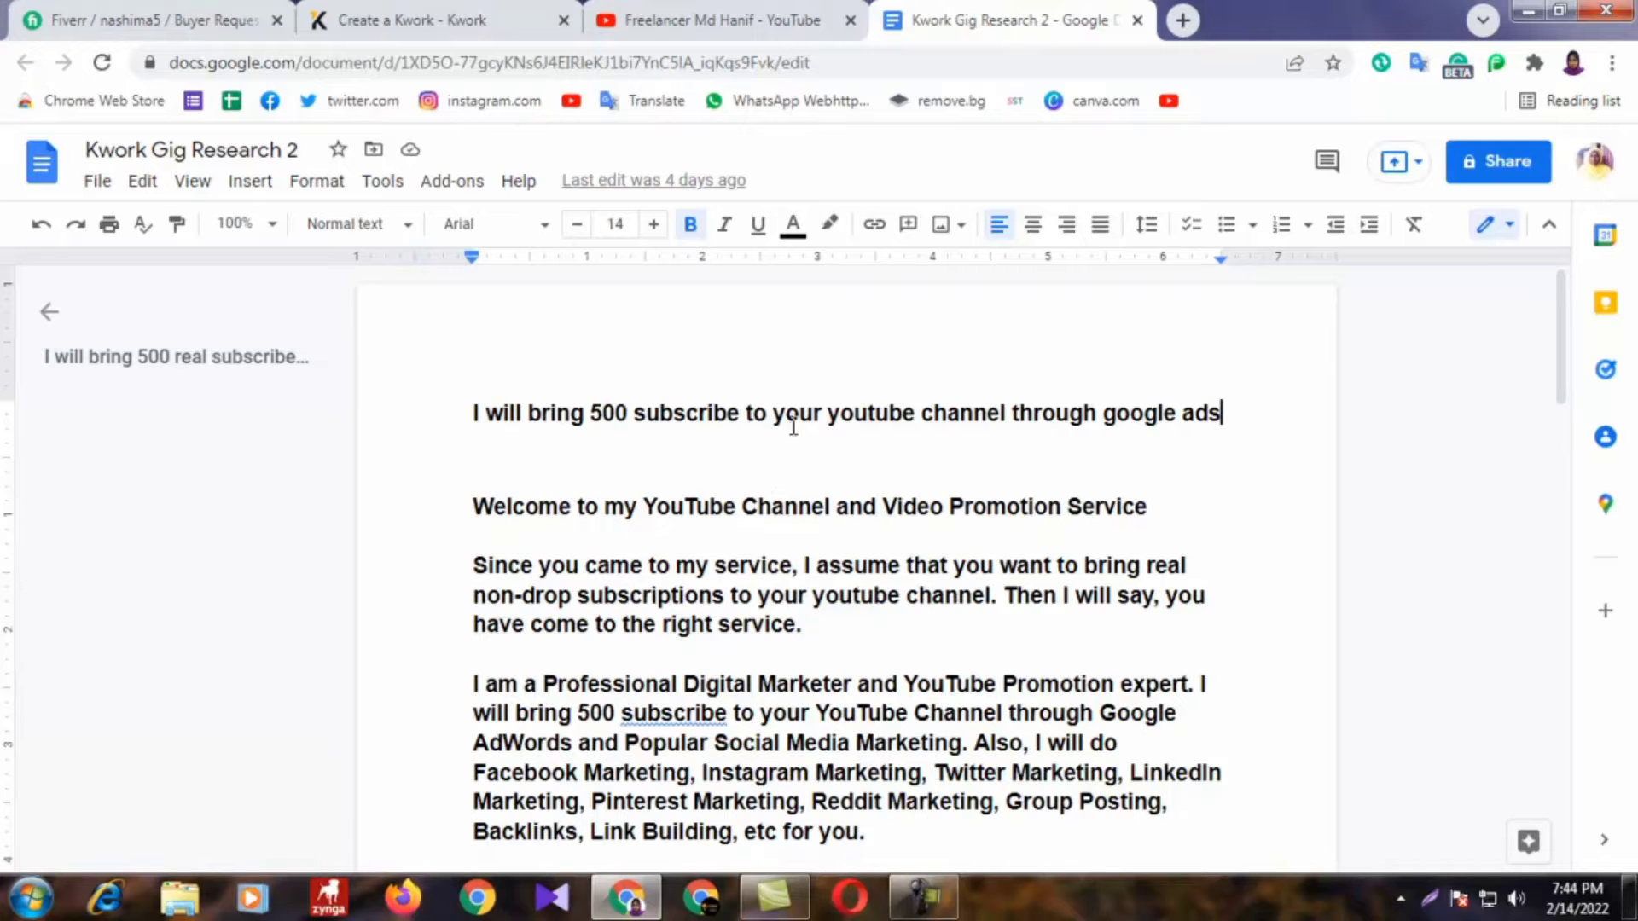
{"action": "scroll", "coordinate": [793, 426], "scroll_direction": "down", "scroll_amount": 9}
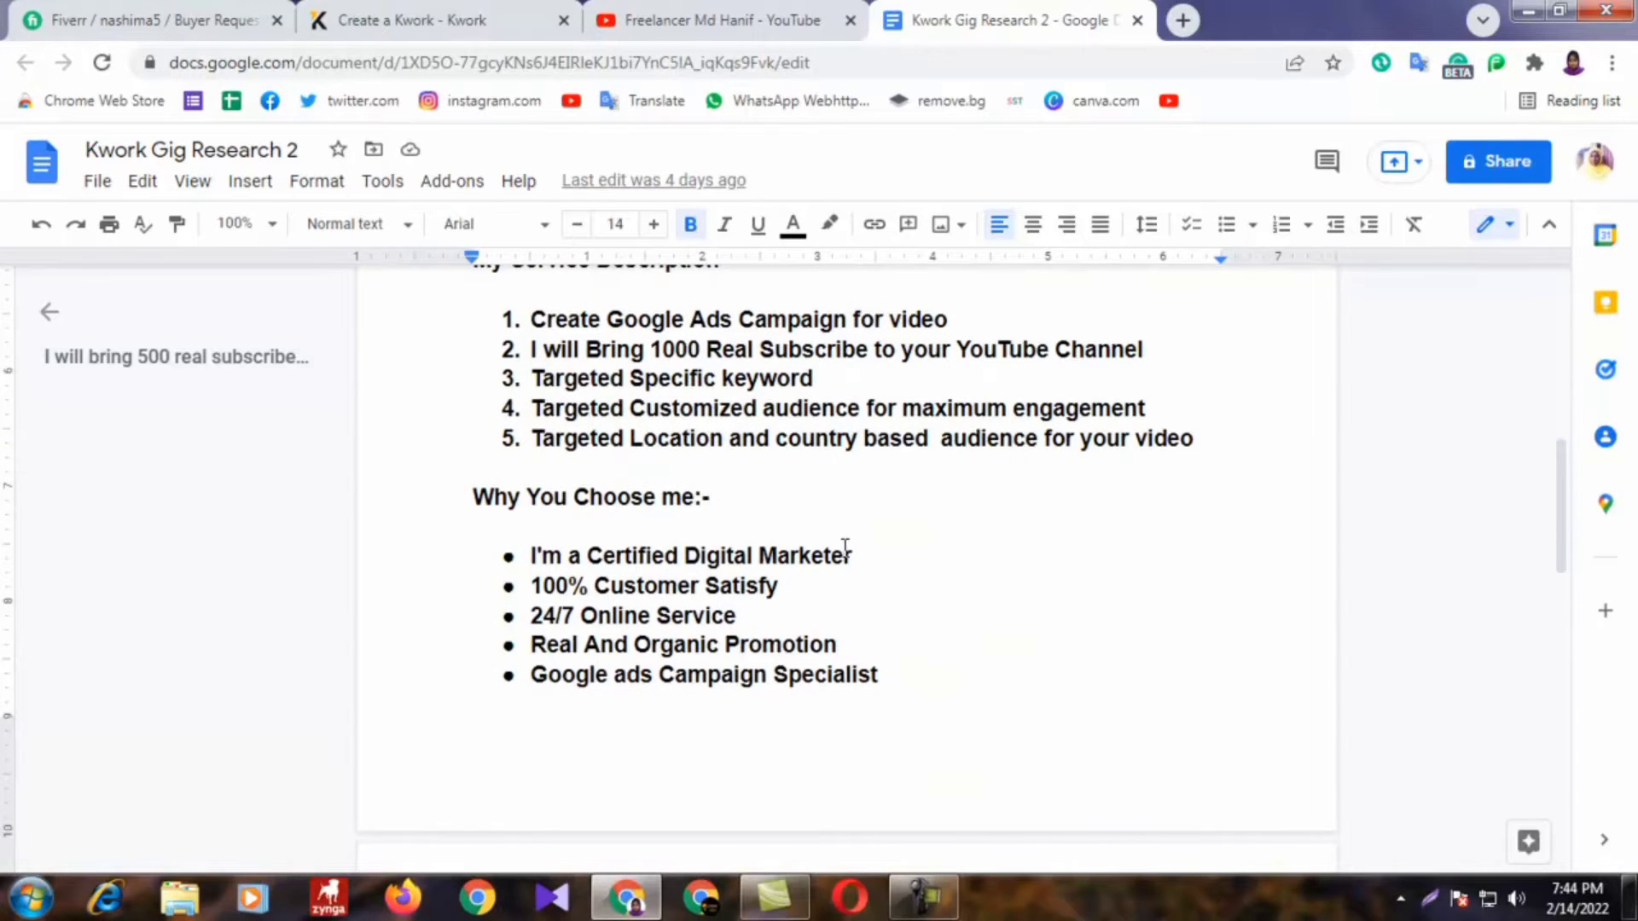
{"action": "scroll", "coordinate": [844, 546], "scroll_direction": "up", "scroll_amount": 9}
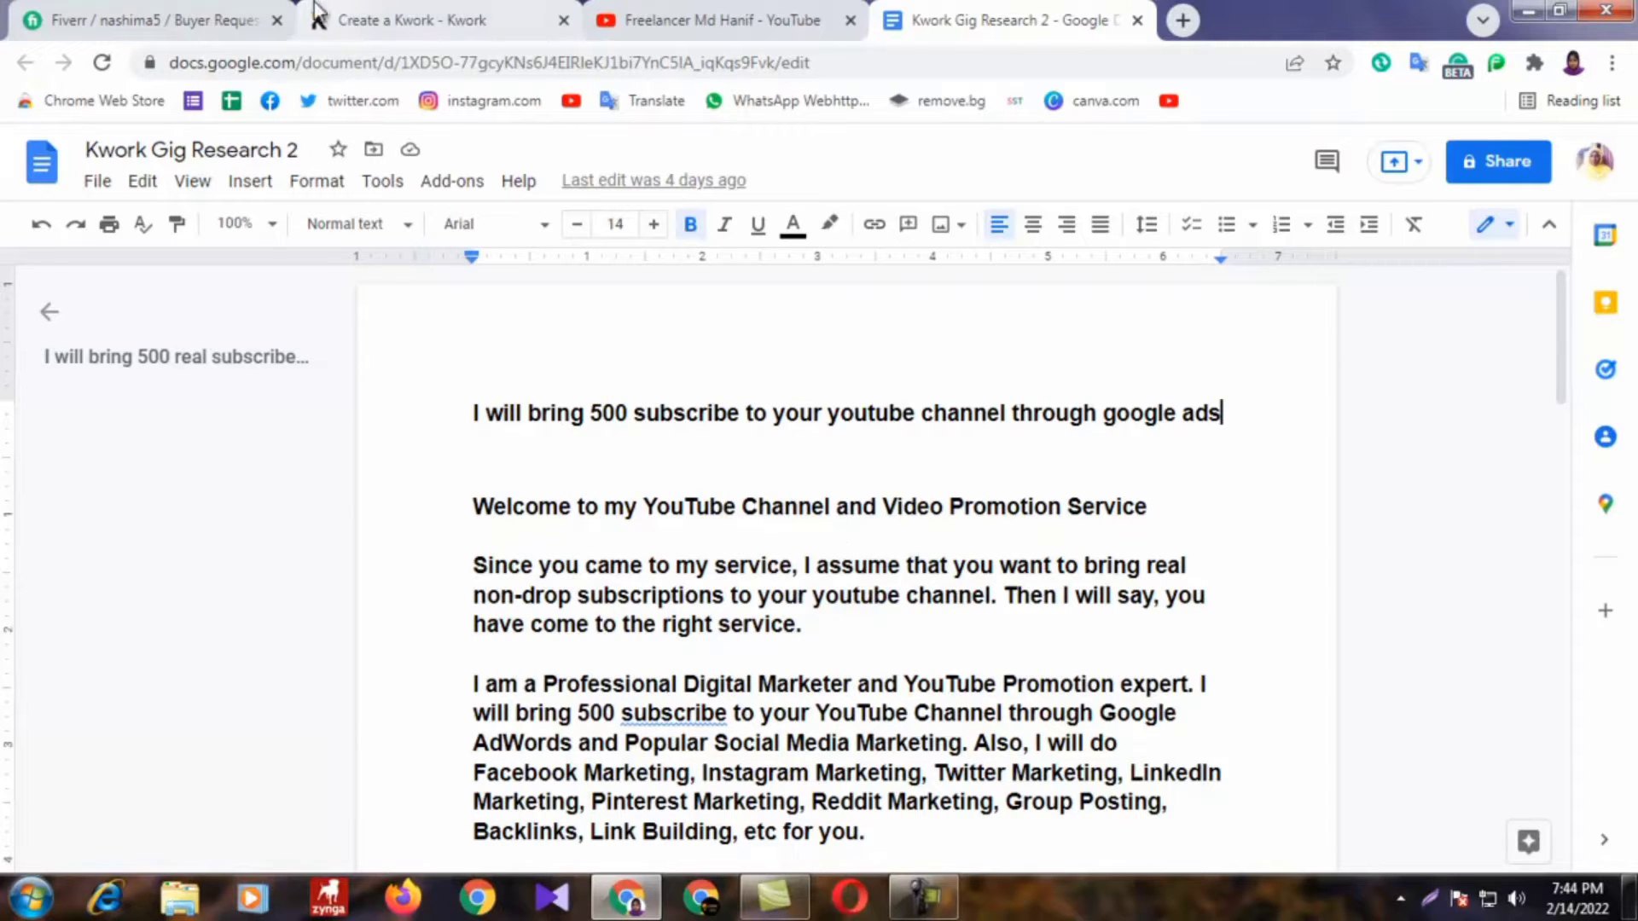
Step: Return to the Create a Kwork form and view the recent searches in the Find Services field
{"action": "left_click", "coordinate": [401, 19]}
{"action": "left_click", "coordinate": [298, 165]}
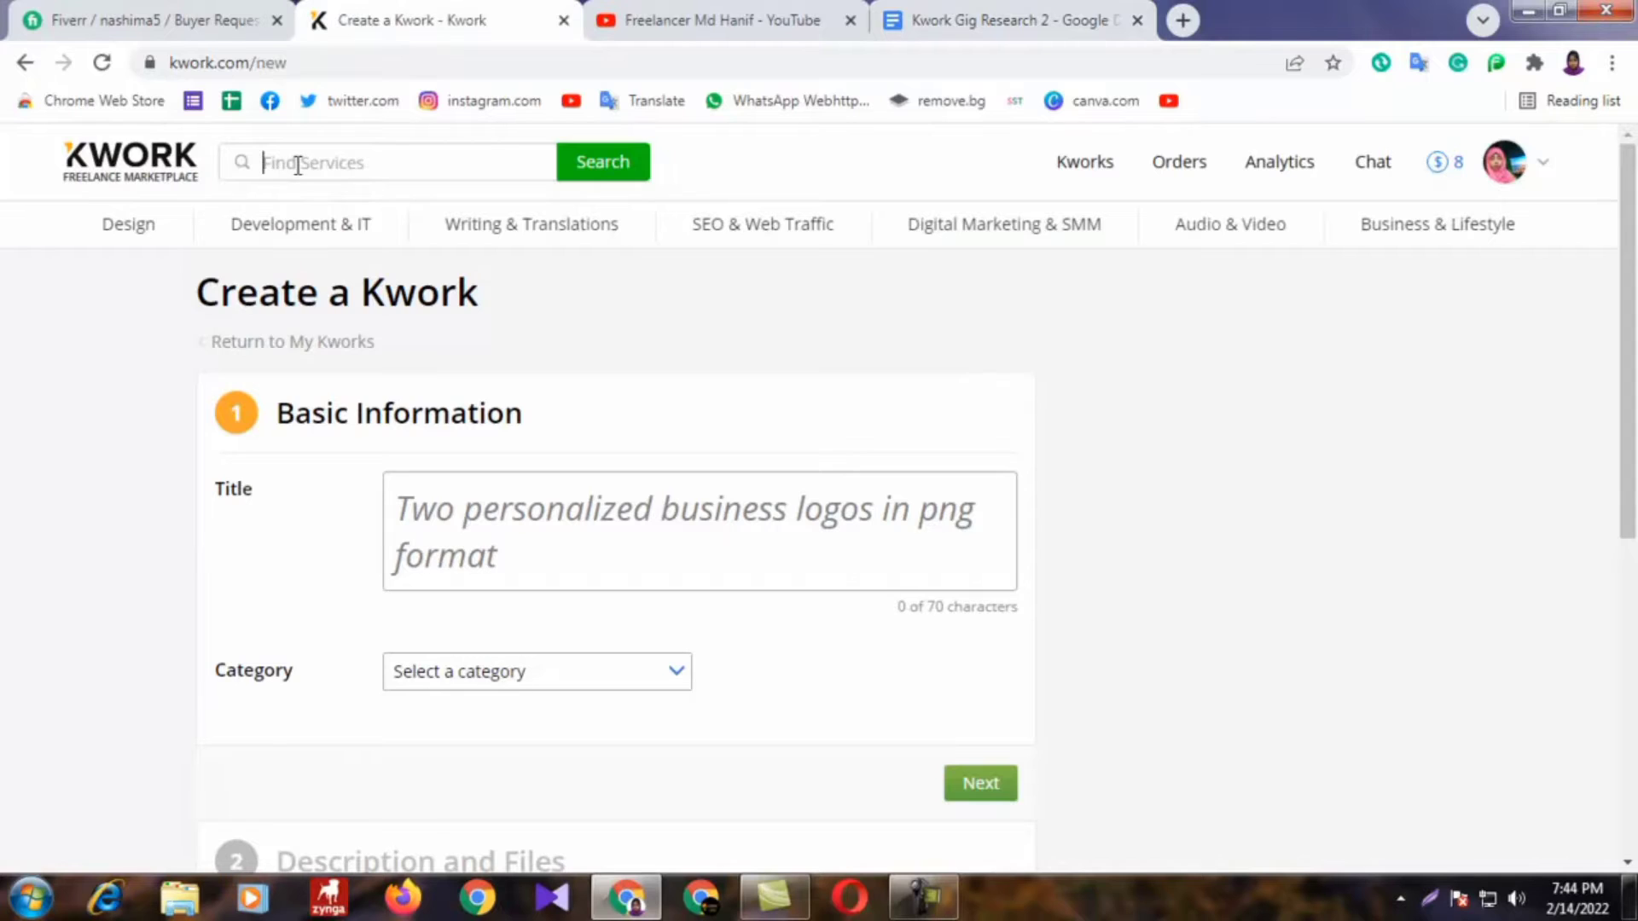
{"action": "left_click", "coordinate": [310, 165]}
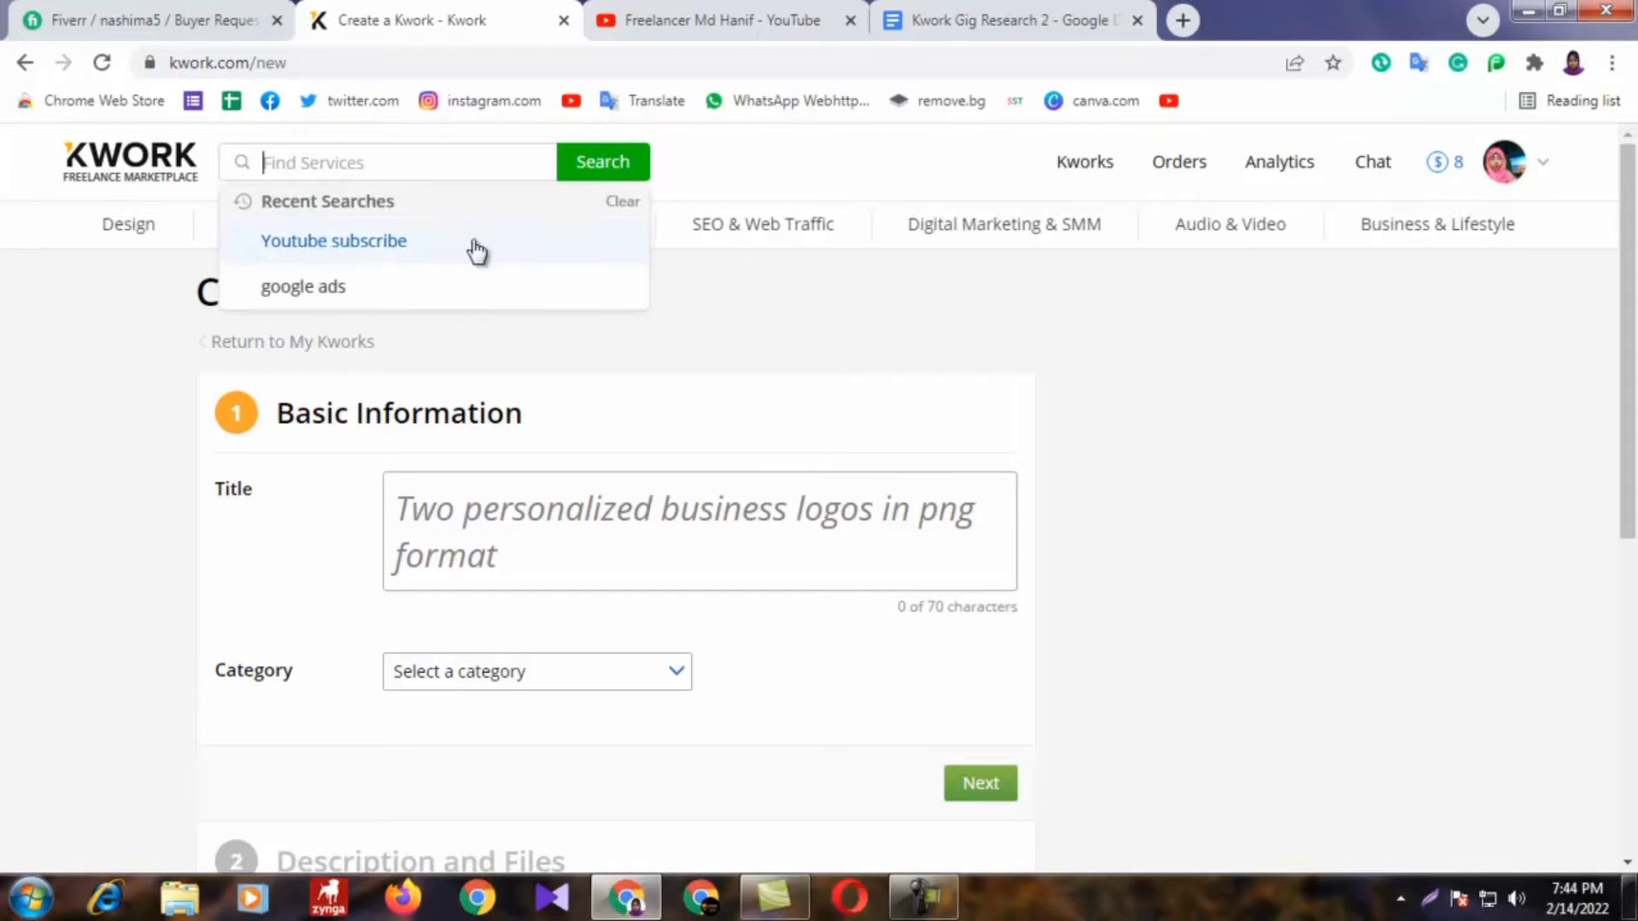
{"action": "left_click", "coordinate": [880, 153]}
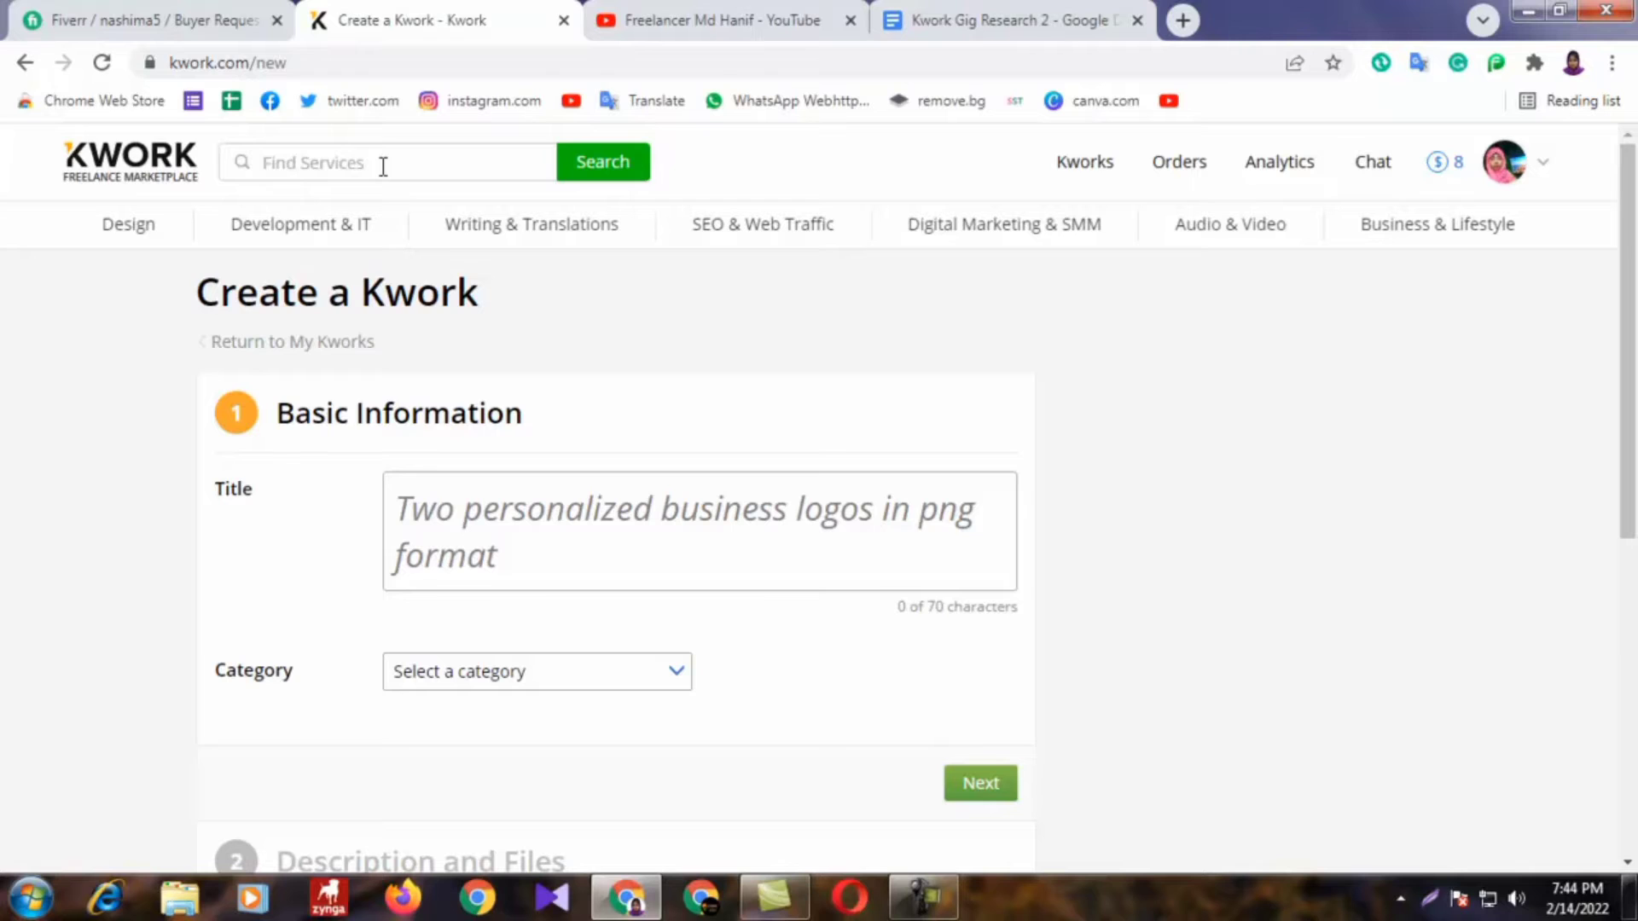
{"action": "left_click", "coordinate": [331, 166]}
Step: Begin the kwork title with "I will" and check its wording against the first line of the research document
{"action": "left_click", "coordinate": [938, 19]}
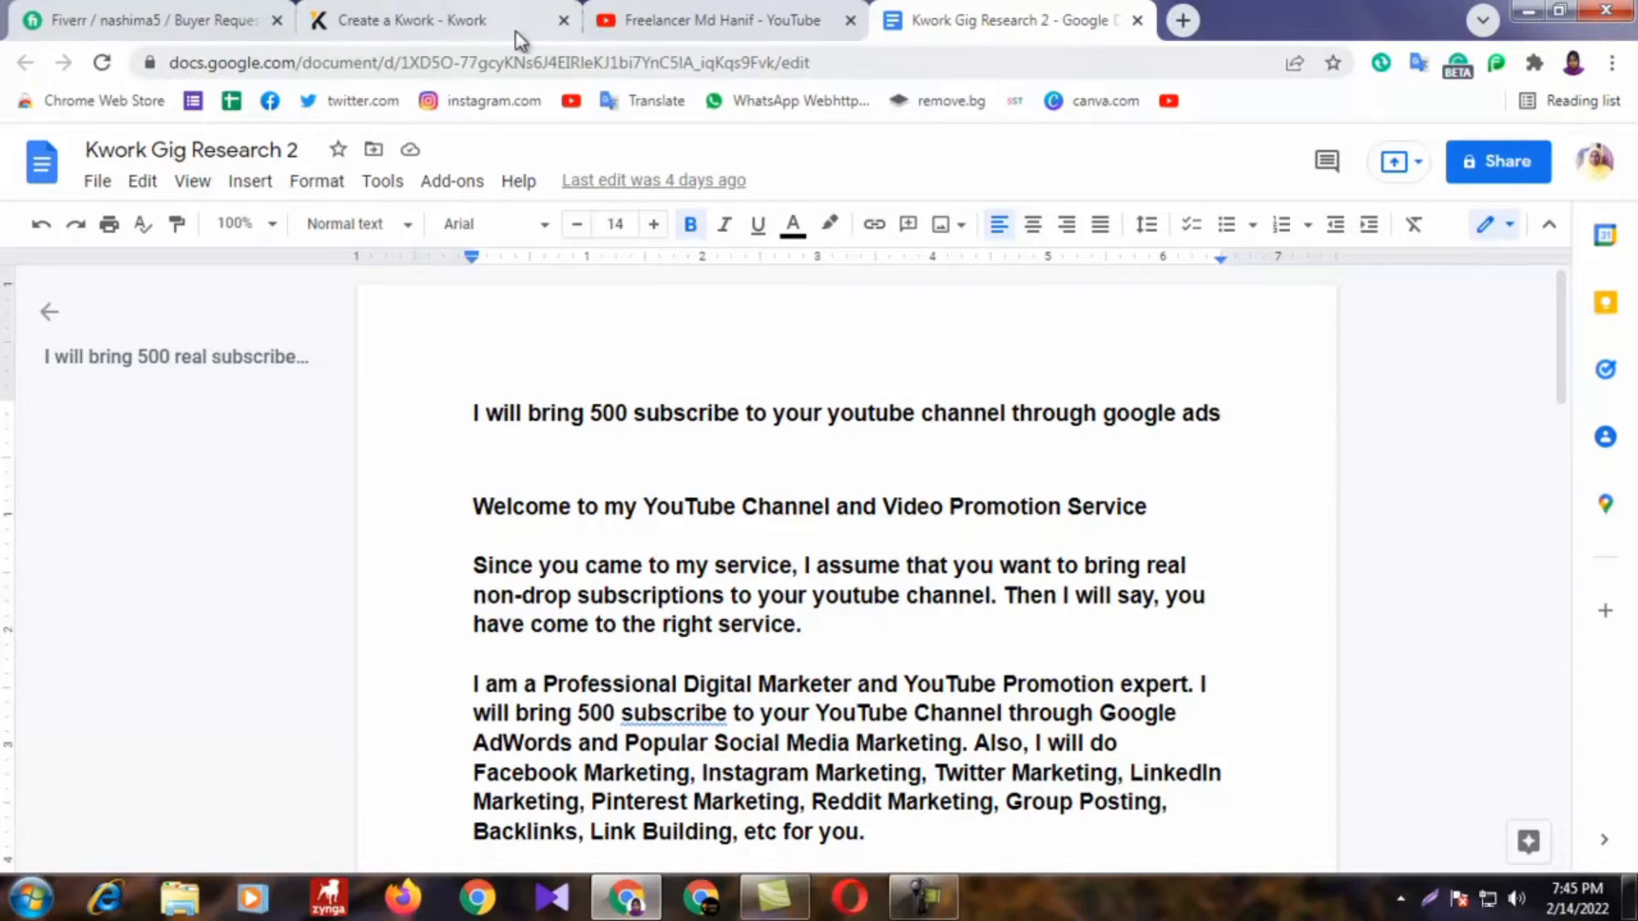
{"action": "left_click", "coordinate": [483, 26]}
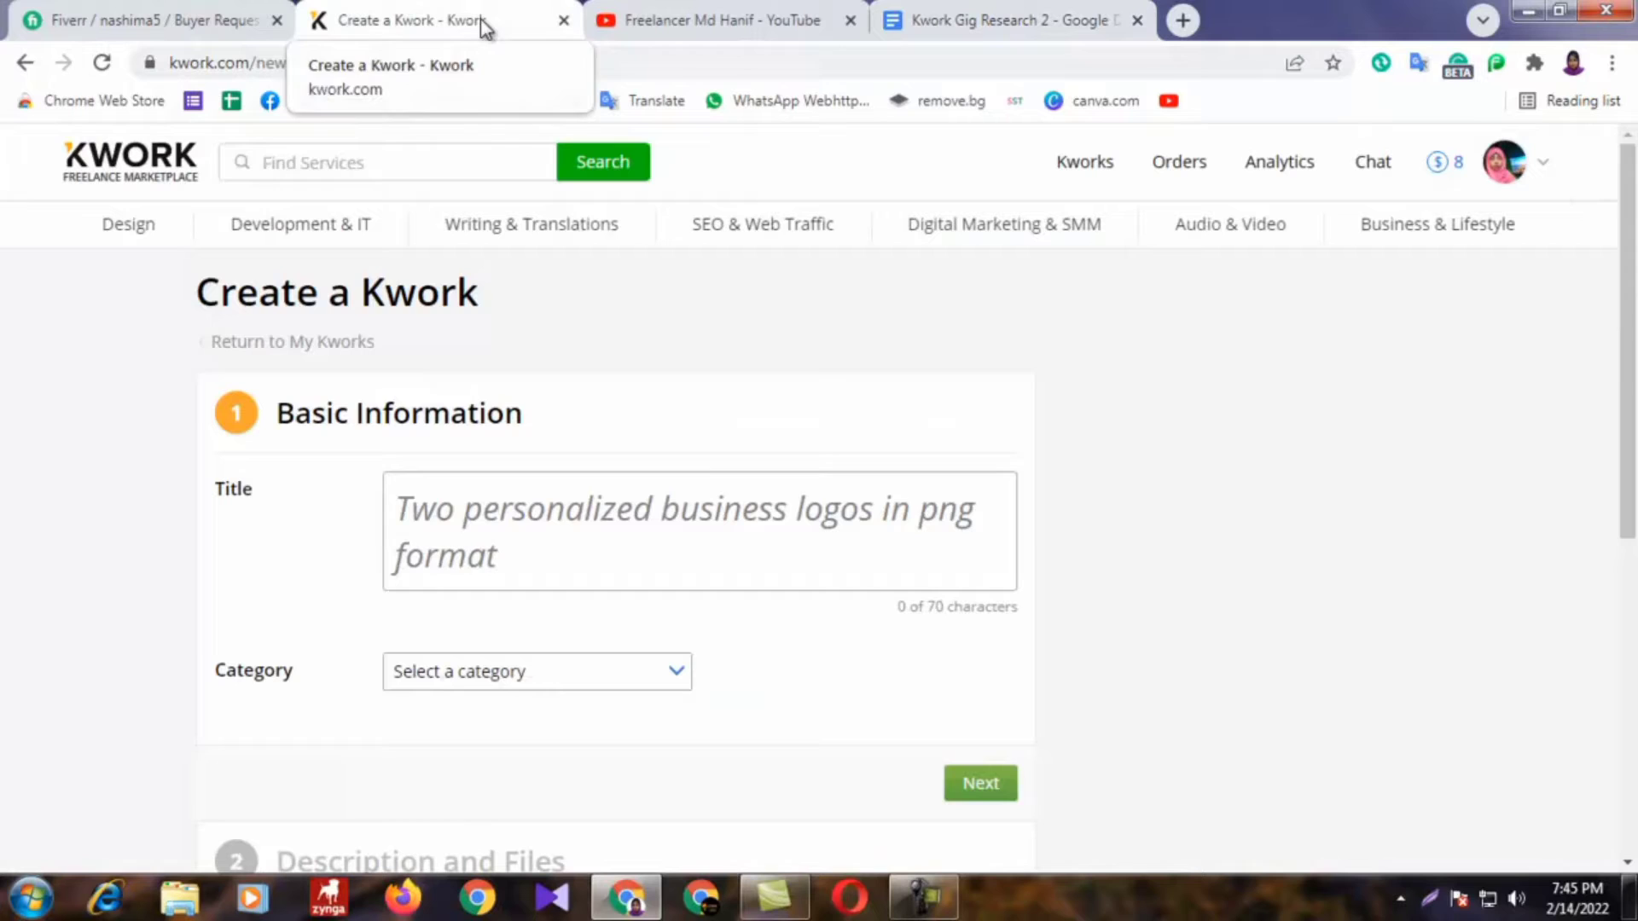
{"action": "left_click", "coordinate": [487, 522]}
{"action": "type", "text": "I "}
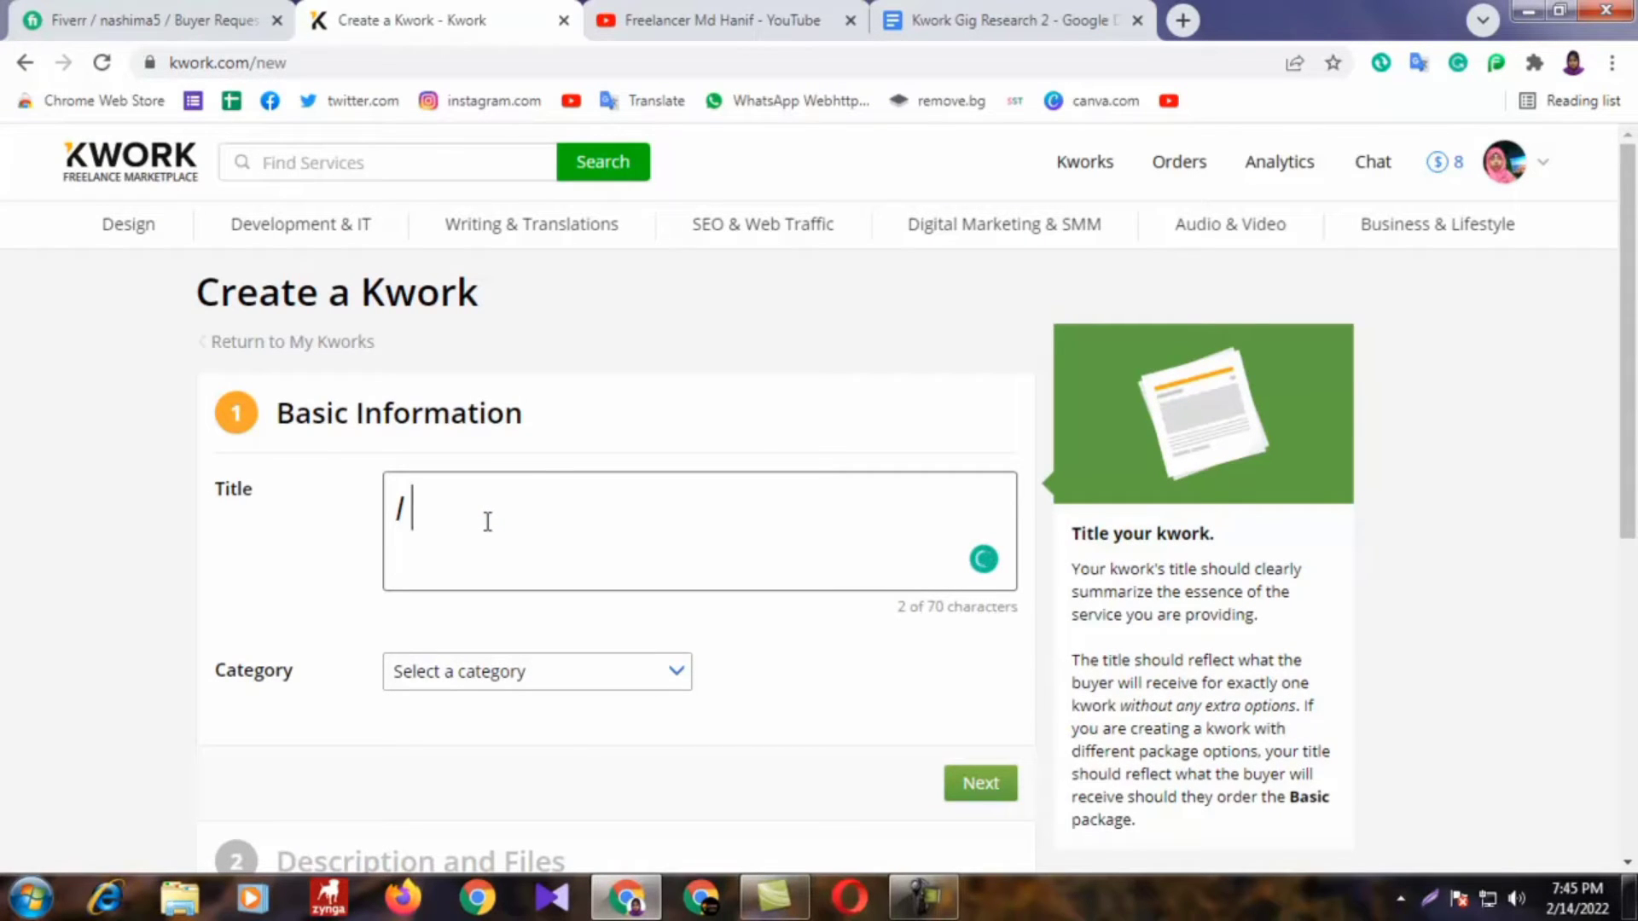
{"action": "type", "text": "will"}
{"action": "left_click", "coordinate": [1042, 18]}
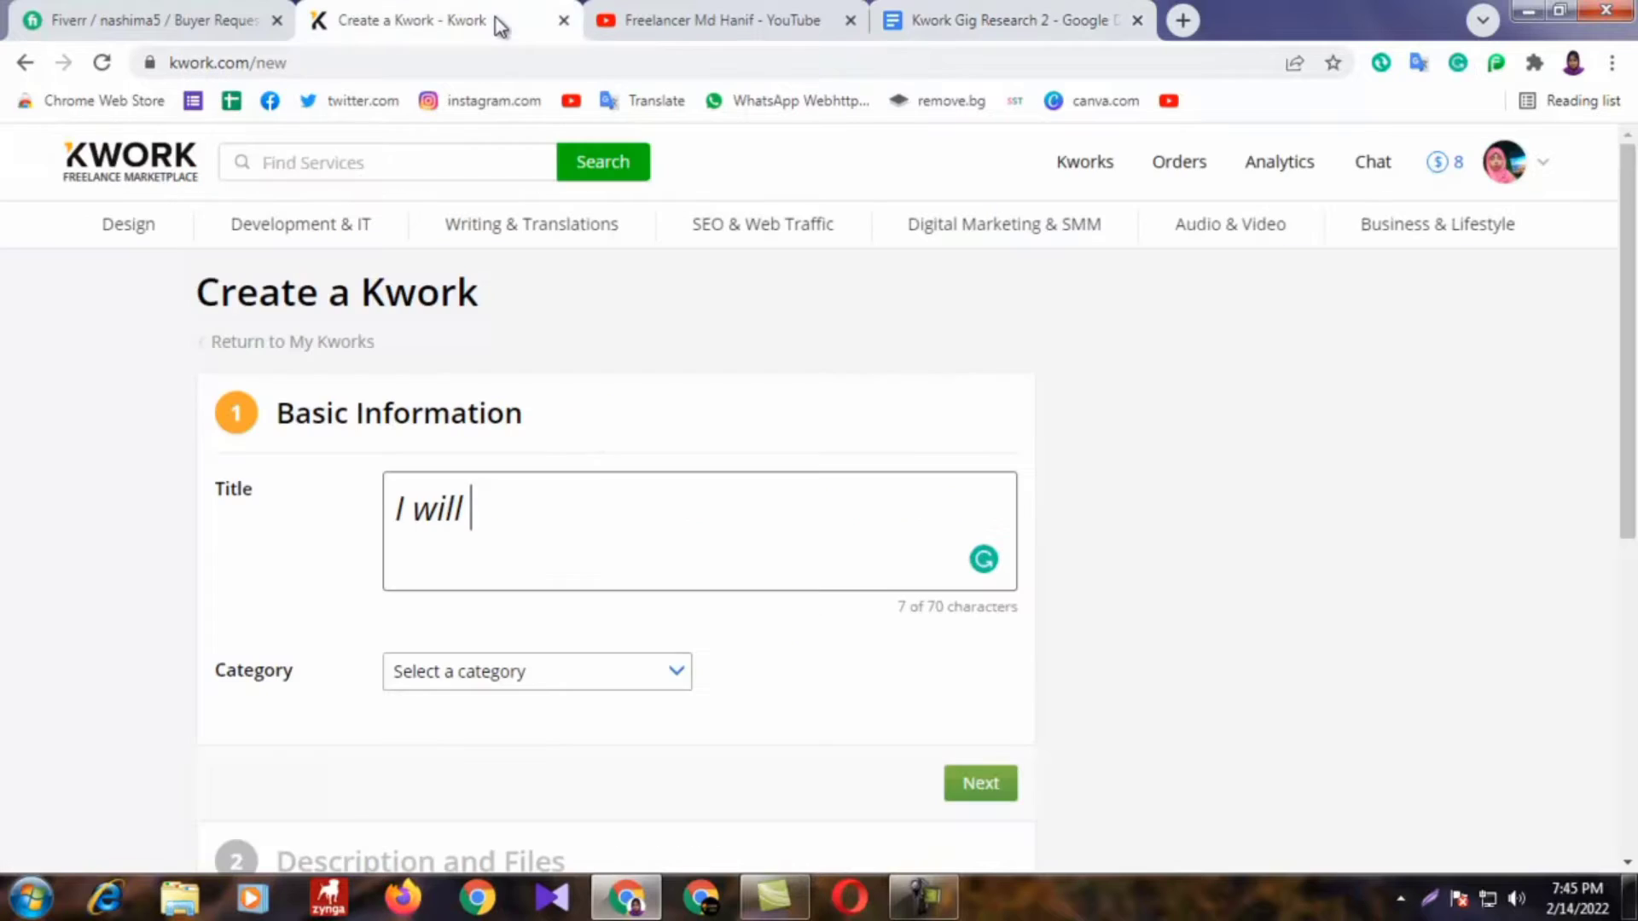
{"action": "left_click", "coordinate": [493, 19]}
{"action": "left_click", "coordinate": [514, 538]}
{"action": "left_click", "coordinate": [998, 20]}
{"action": "left_click", "coordinate": [372, 26]}
Step: Complete the title as "I will bring 500 subscribe to your channel through google ads" and look over the suggested categories
{"action": "left_click", "coordinate": [560, 503]}
{"action": "type", "text": "bring"}
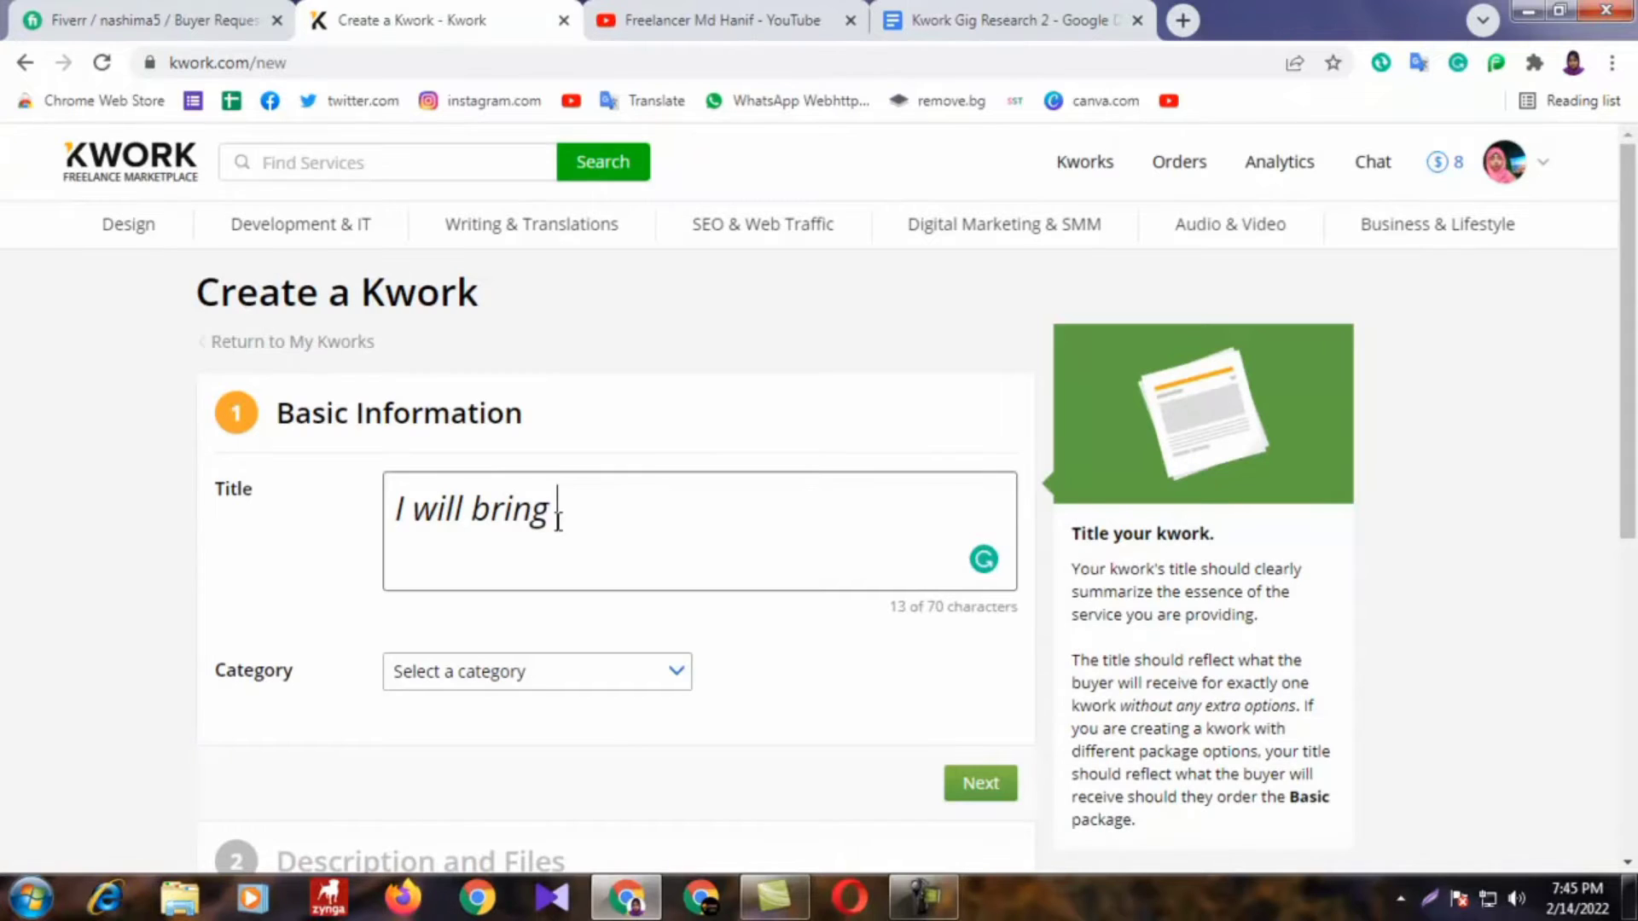
{"action": "type", "text": " 500 sub"}
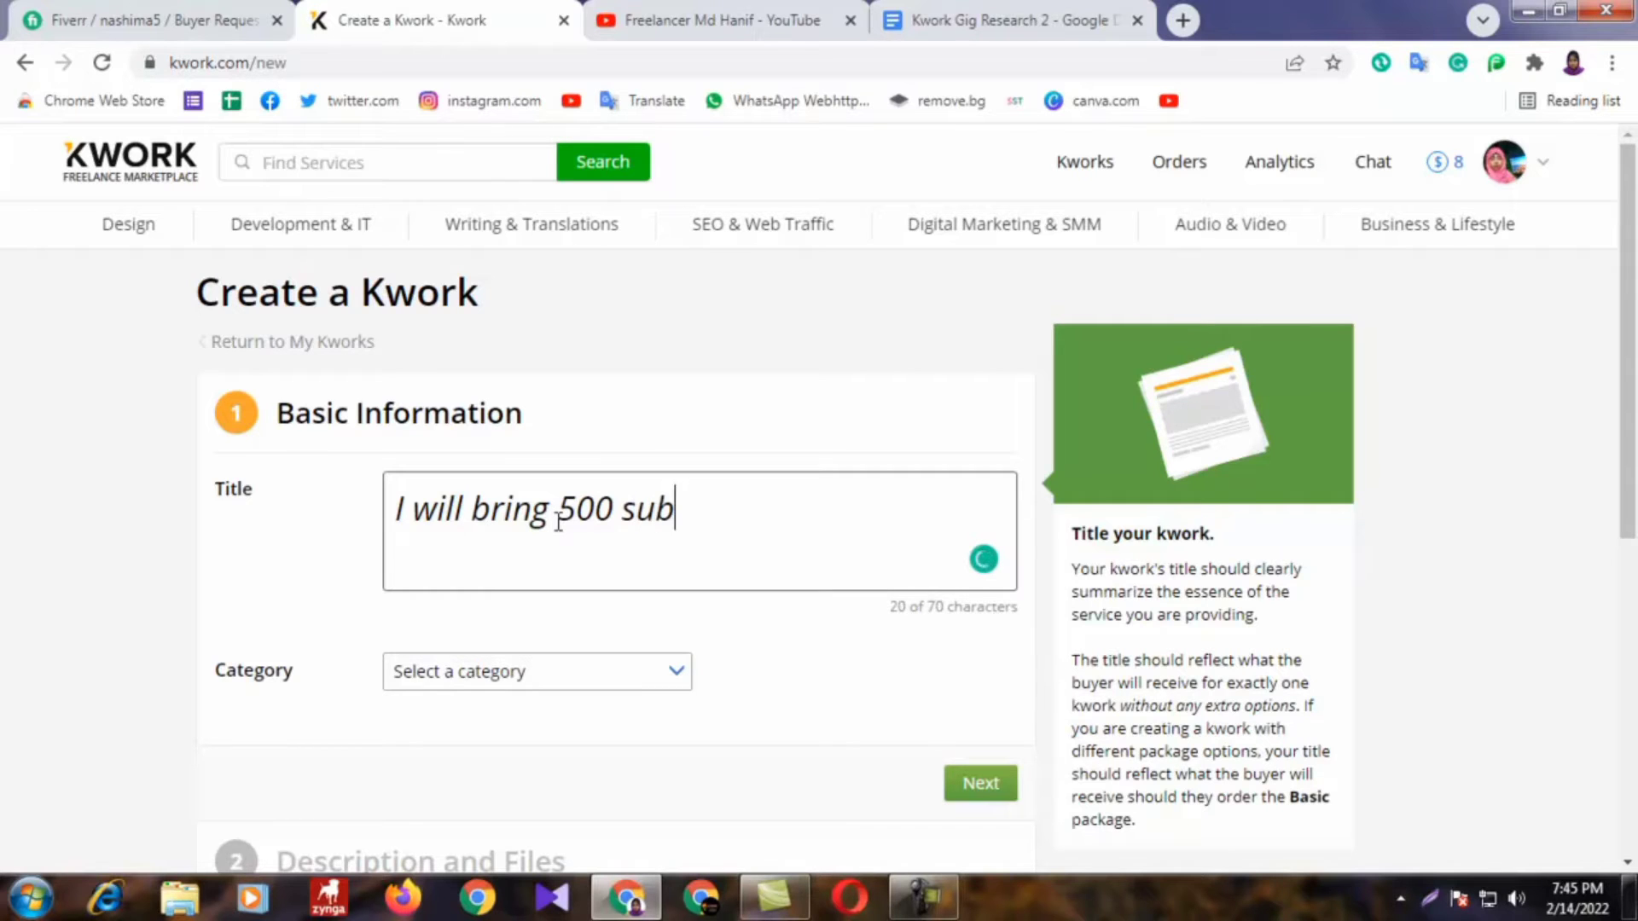
{"action": "type", "text": "scribe"}
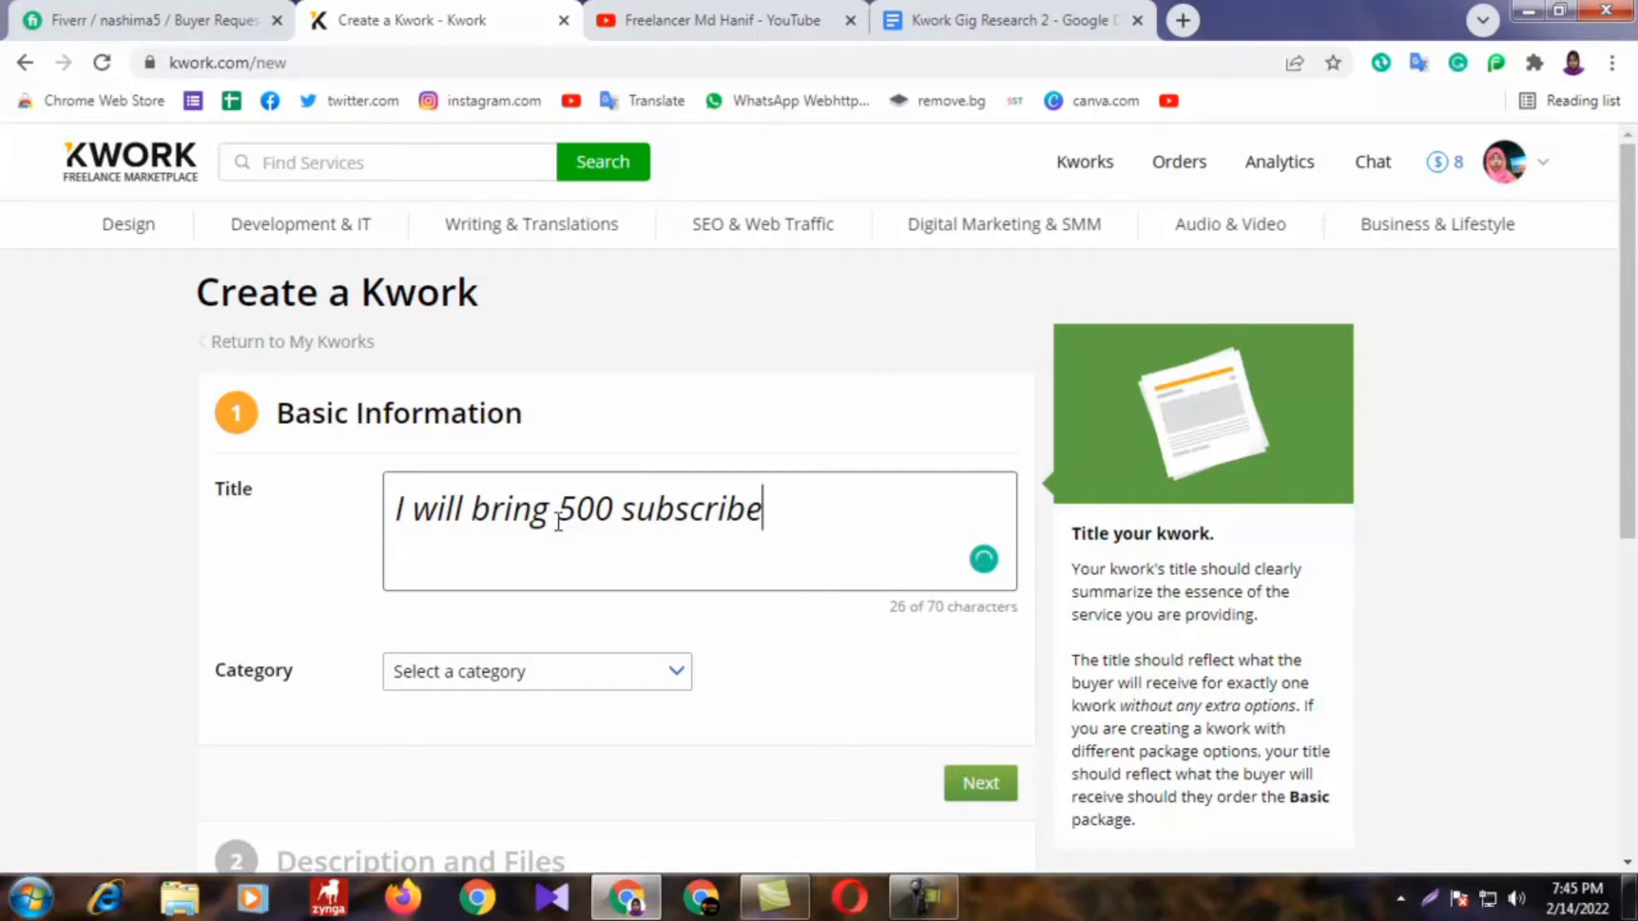
{"action": "type", "text": " to your"}
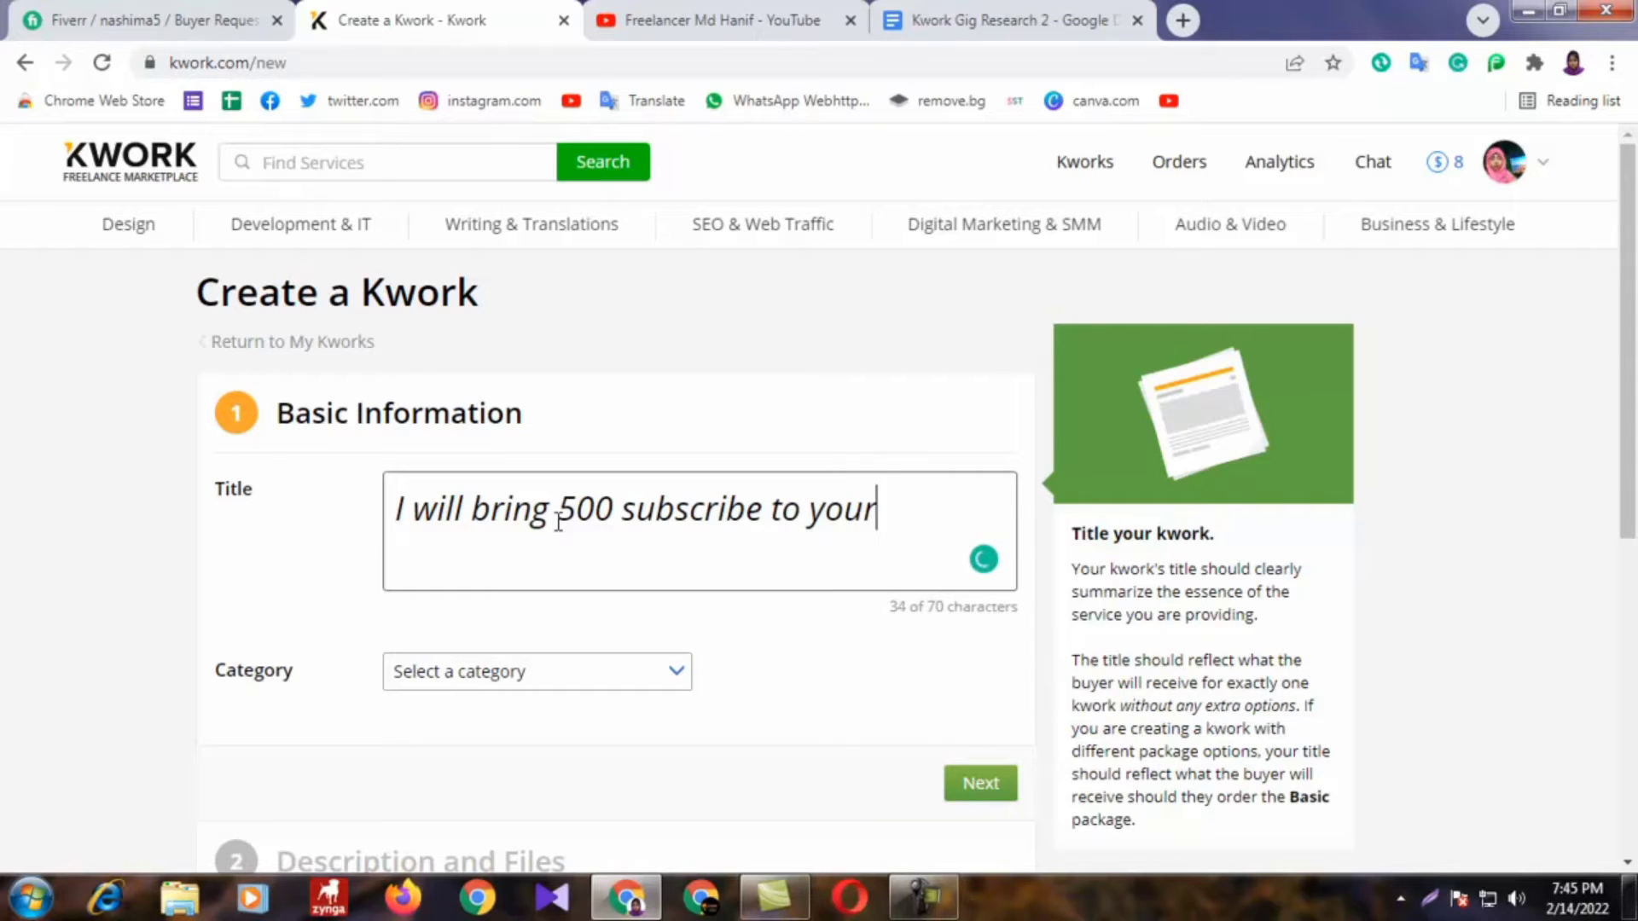
{"action": "type", "text": " channel"}
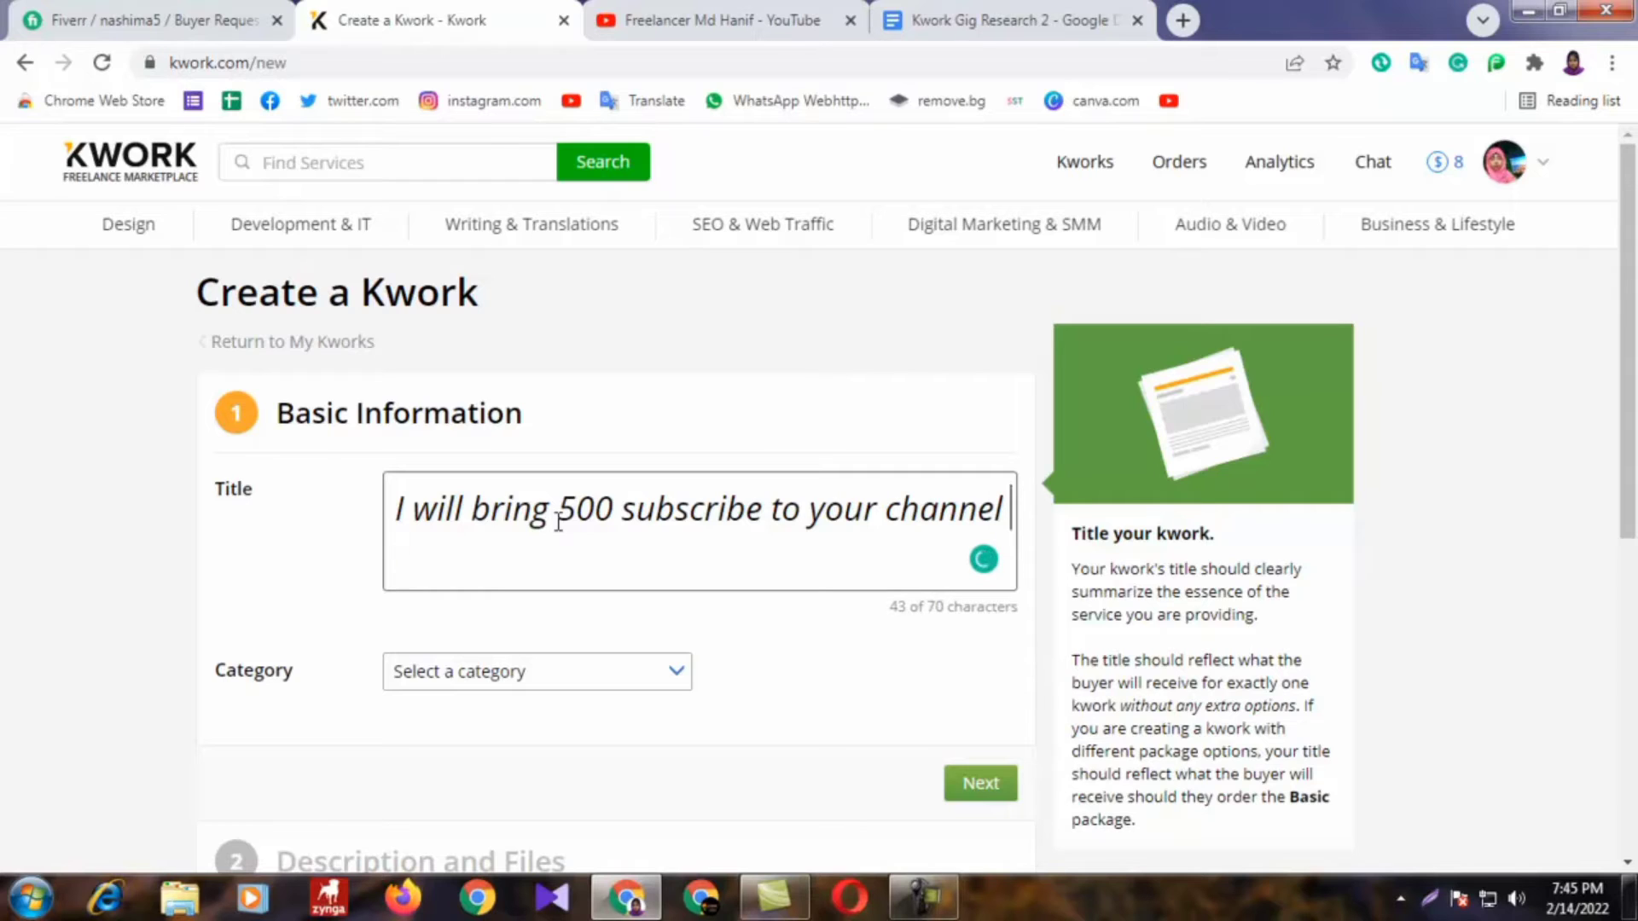
{"action": "type", "text": " through"}
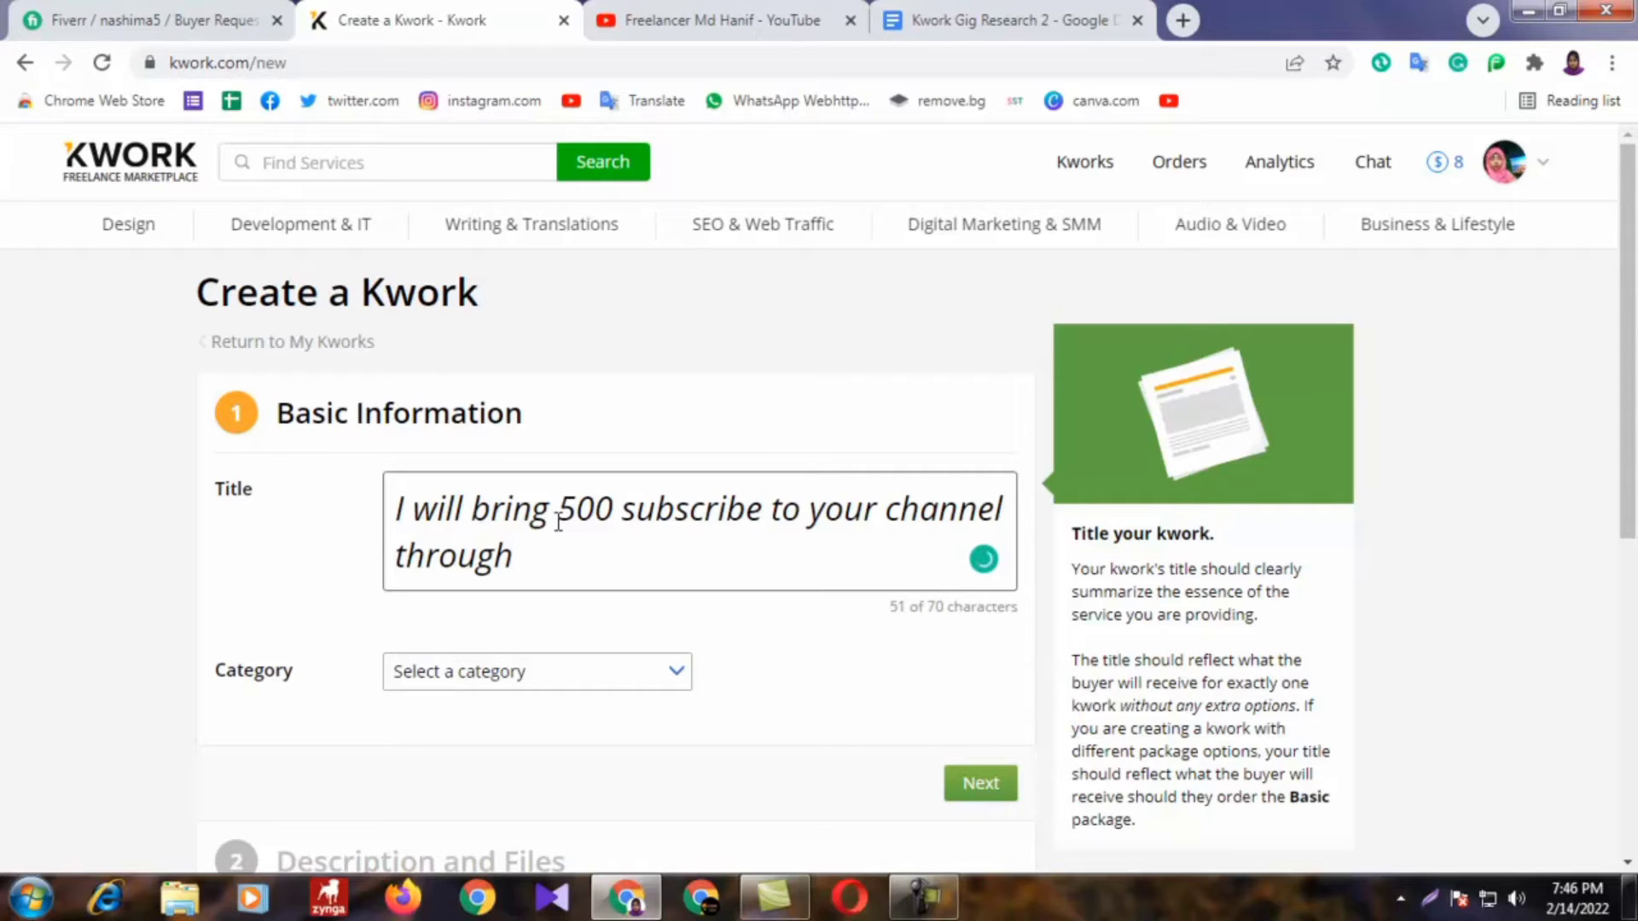
{"action": "type", "text": " google"}
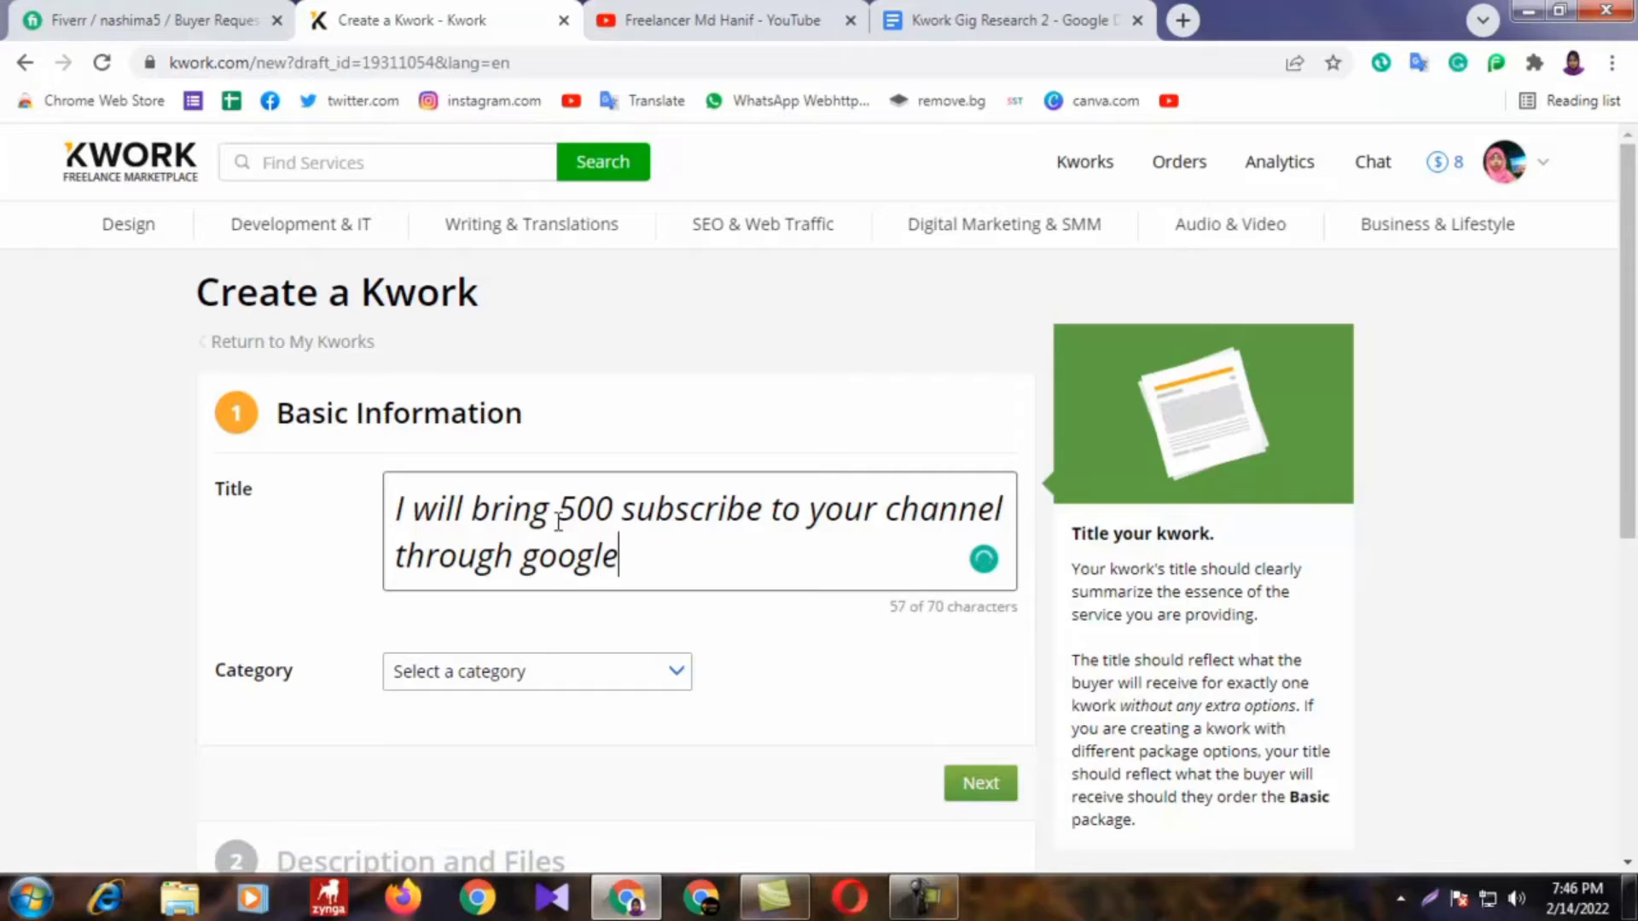
{"action": "type", "text": " ads"}
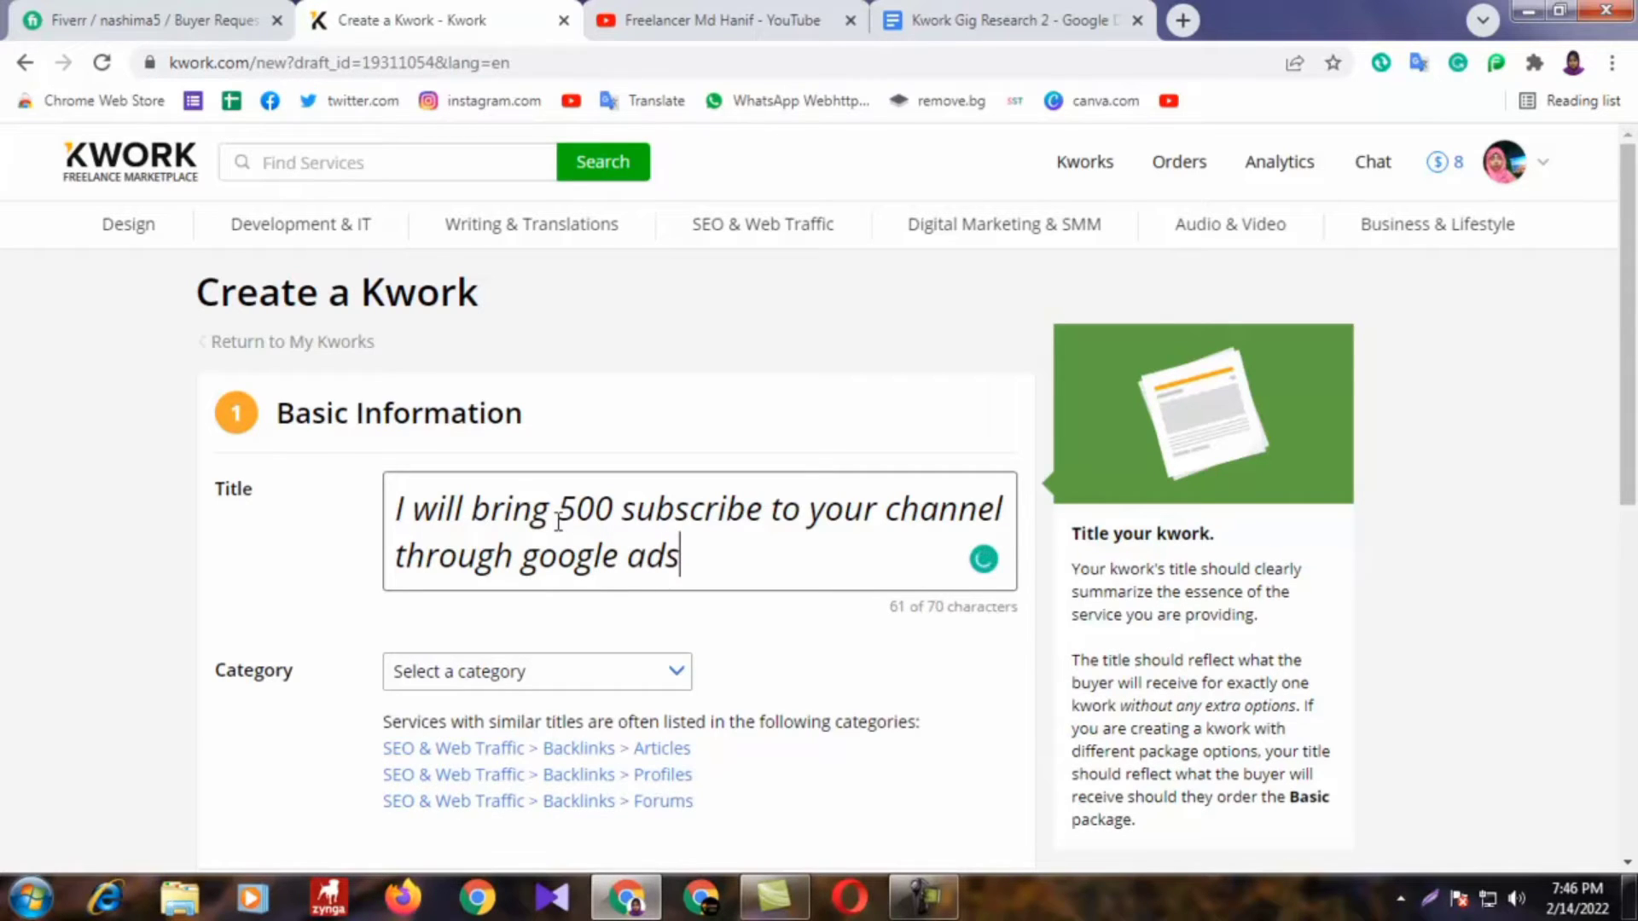
{"action": "scroll", "coordinate": [796, 516], "scroll_direction": "down", "scroll_amount": 2}
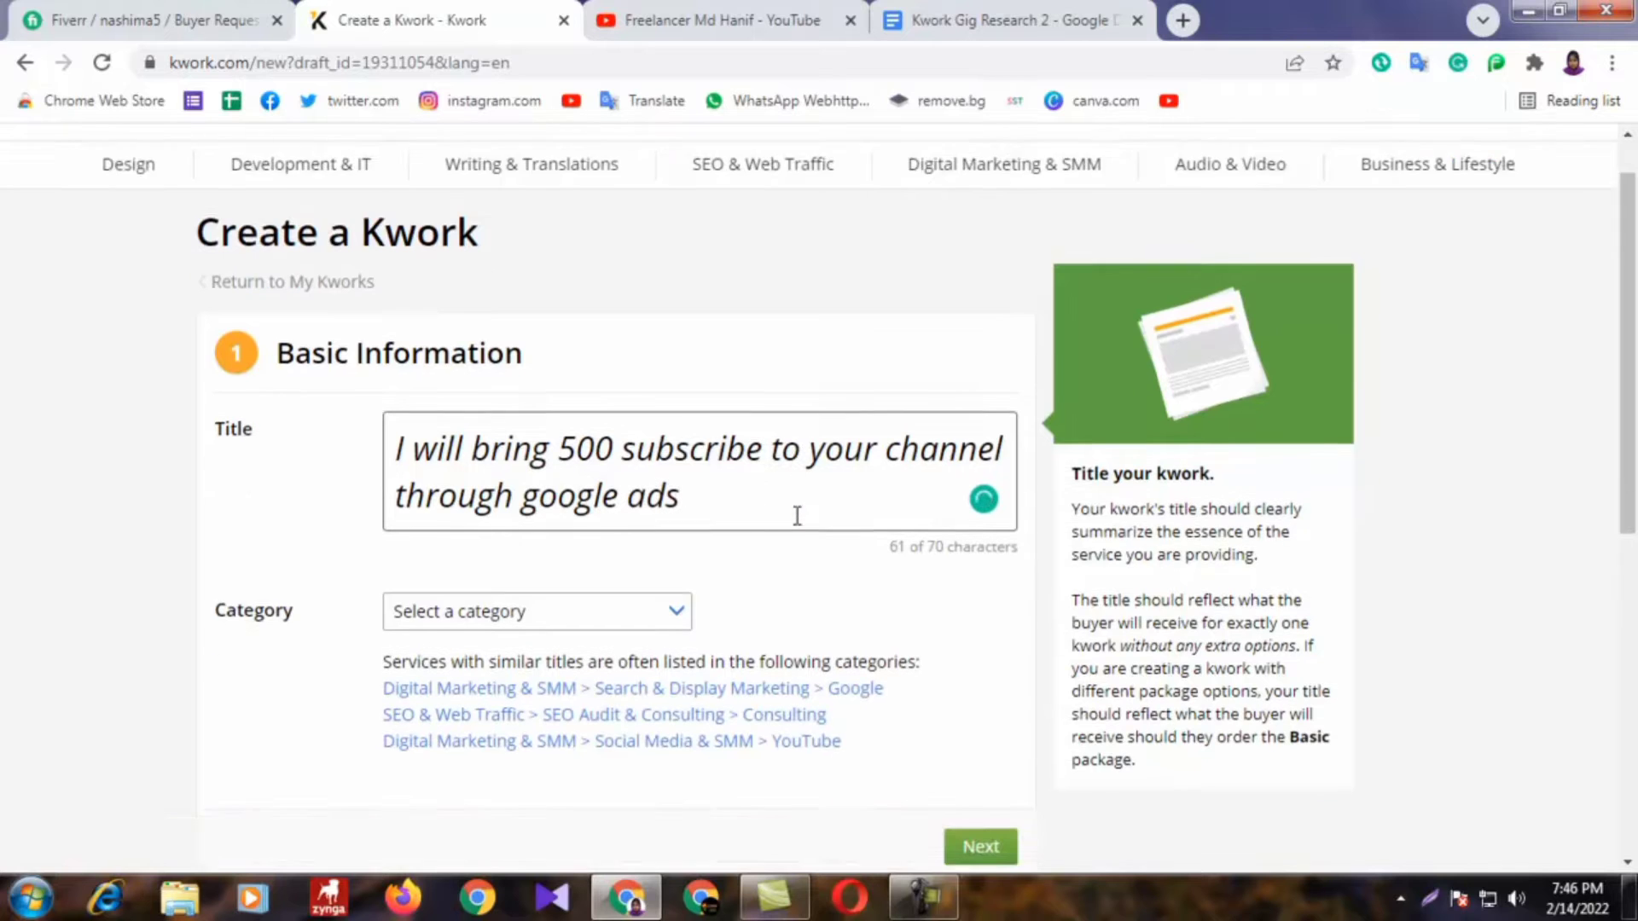
{"action": "scroll", "coordinate": [759, 515], "scroll_direction": "down", "scroll_amount": 2}
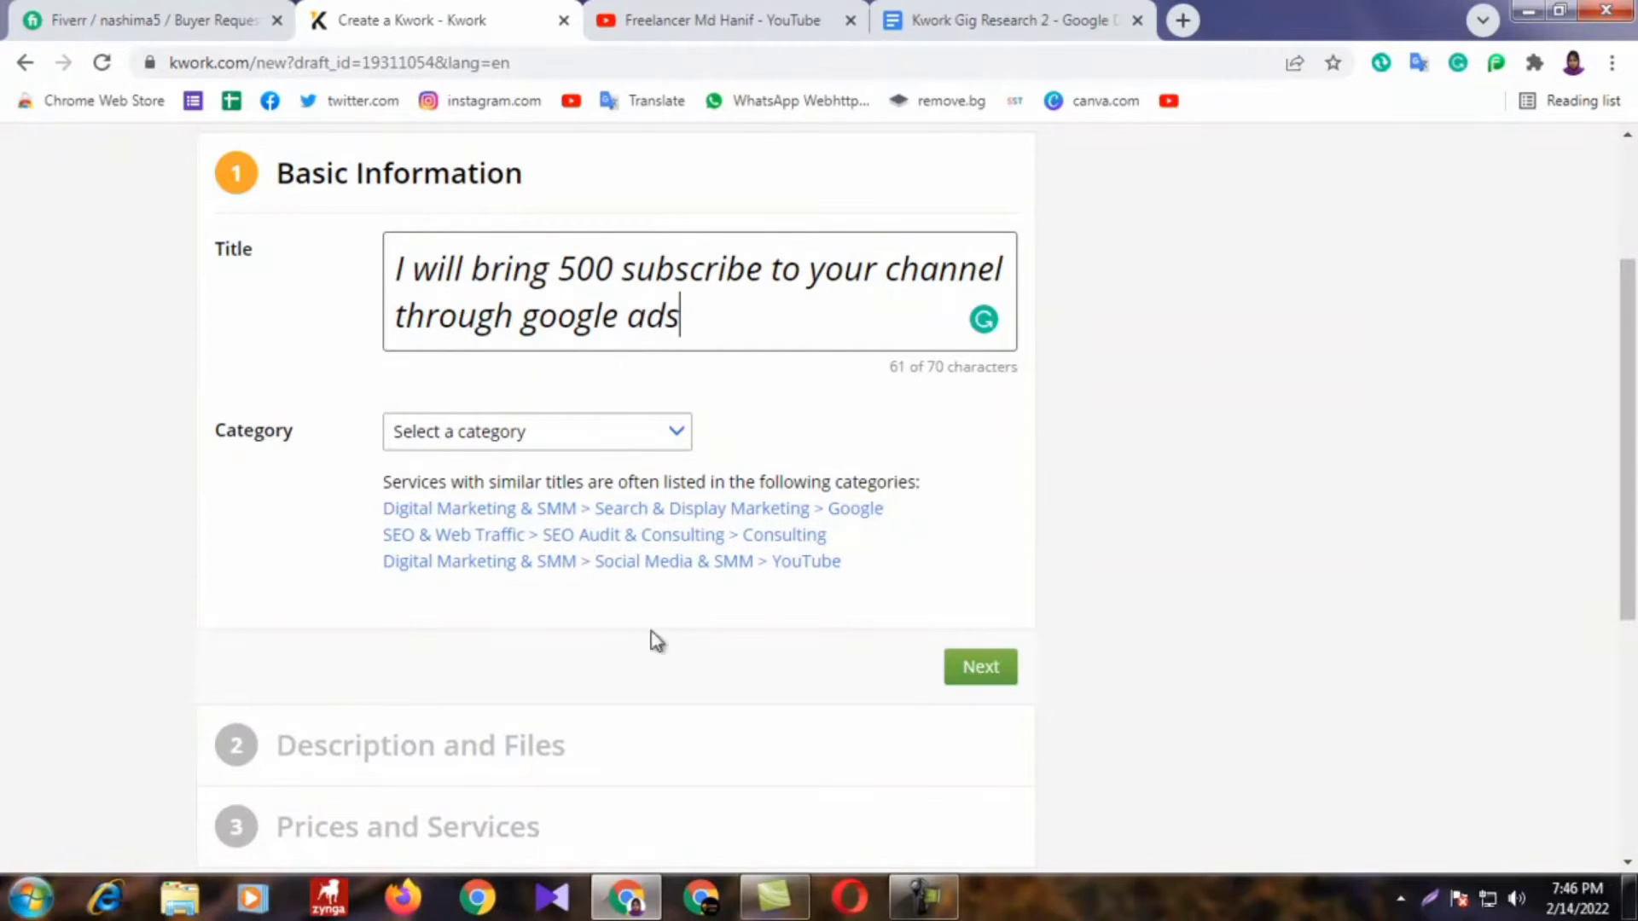
Step: Compare the kwork title with the first line of the research document, focusing on the words "youtube channel"
{"action": "scroll", "coordinate": [561, 322], "scroll_direction": "up", "scroll_amount": 3}
{"action": "scroll", "coordinate": [648, 341], "scroll_direction": "down", "scroll_amount": 3}
{"action": "scroll", "coordinate": [651, 318], "scroll_direction": "up", "scroll_amount": 2}
{"action": "left_click", "coordinate": [716, 459]}
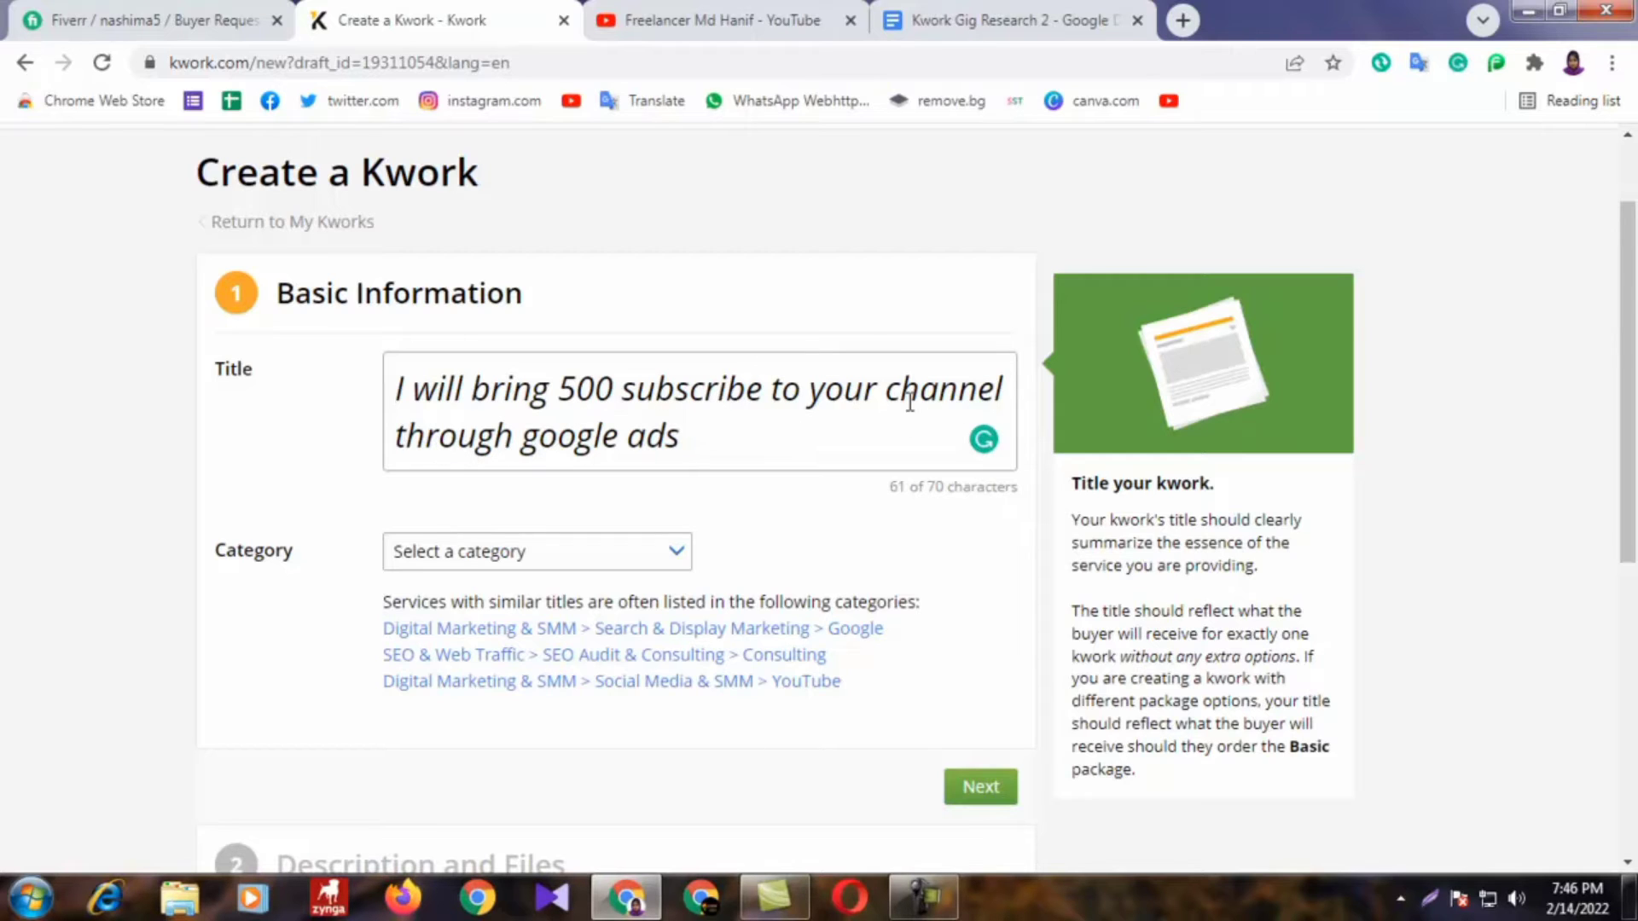
{"action": "key", "text": "ctrl+Tab"}
{"action": "key", "text": "ctrl+Tab"}
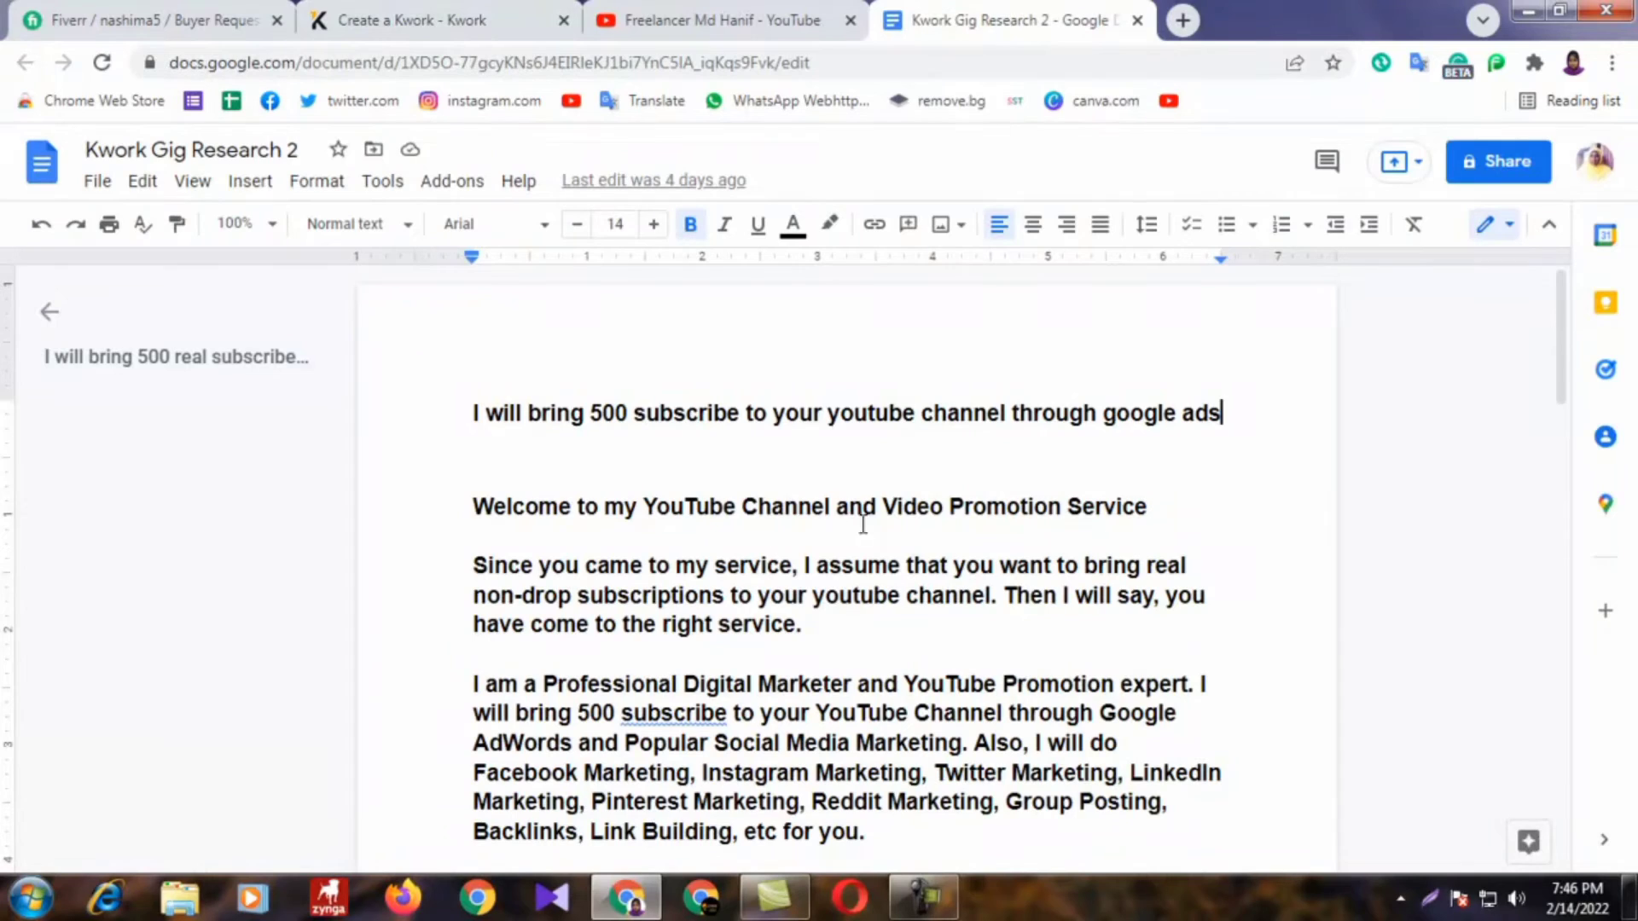
{"action": "mouse_move", "coordinate": [839, 418]}
{"action": "left_mouse_down"}
{"action": "mouse_move", "coordinate": [989, 429]}
{"action": "mouse_move", "coordinate": [828, 421]}
{"action": "left_mouse_up"}
{"action": "left_click", "coordinate": [1005, 429]}
{"action": "left_click", "coordinate": [456, 16]}
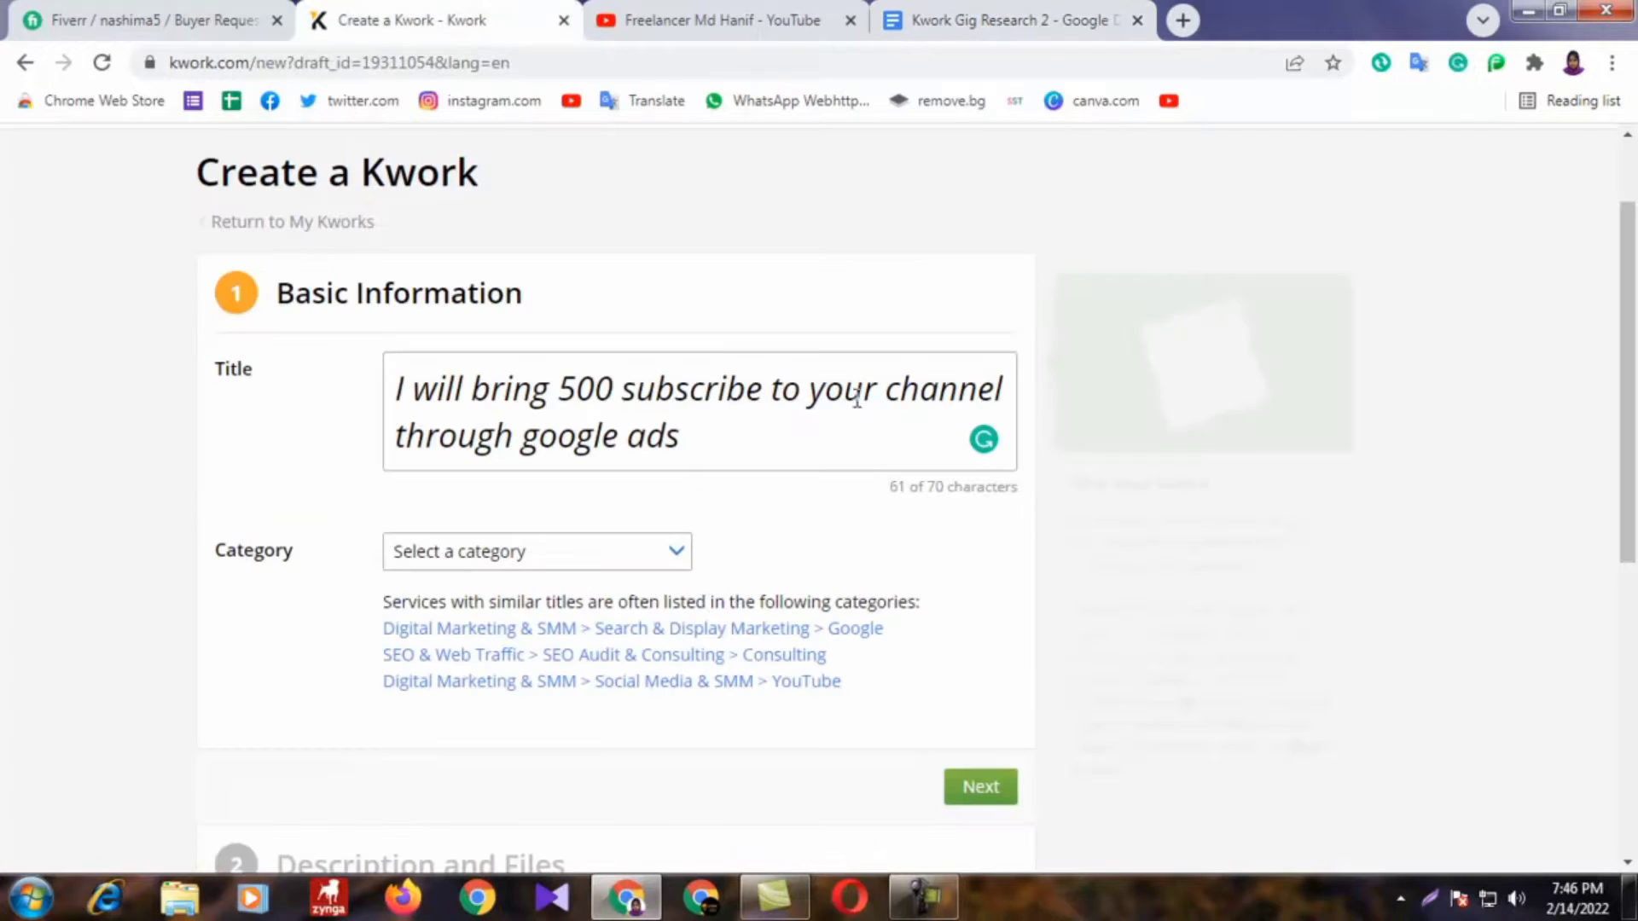
Step: Insert "youtube" before "channel" in the kwork title, so it reads "I will bring 500 subscribe to your youtube channel through google ads"
{"action": "left_click", "coordinate": [885, 391]}
{"action": "type", "text": "you"}
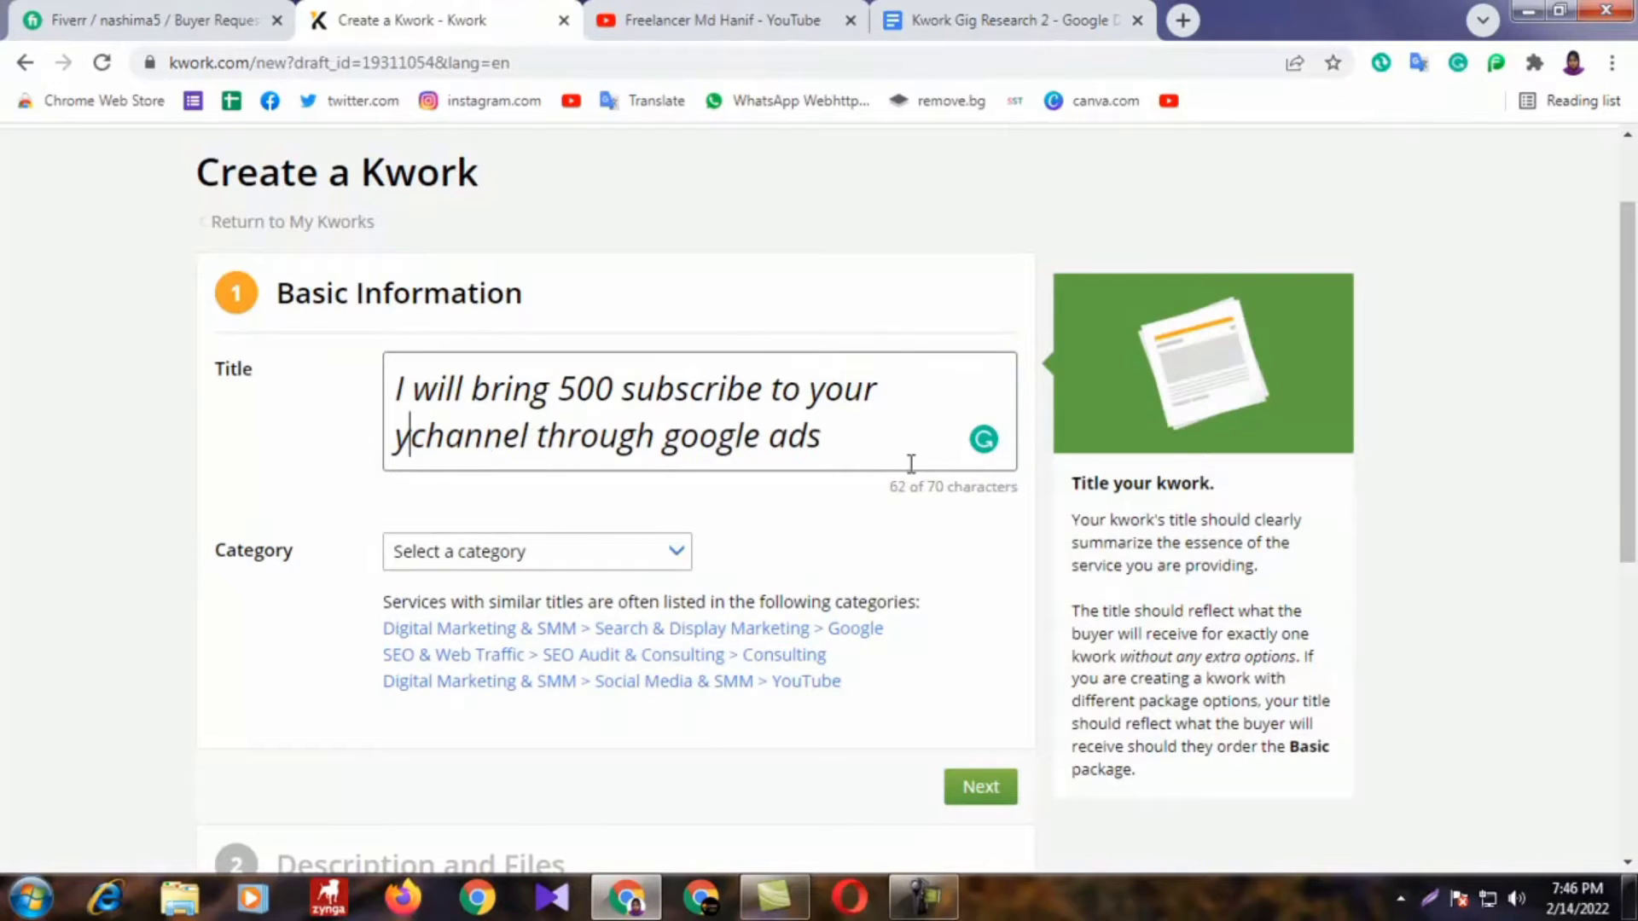
{"action": "type", "text": "tube"}
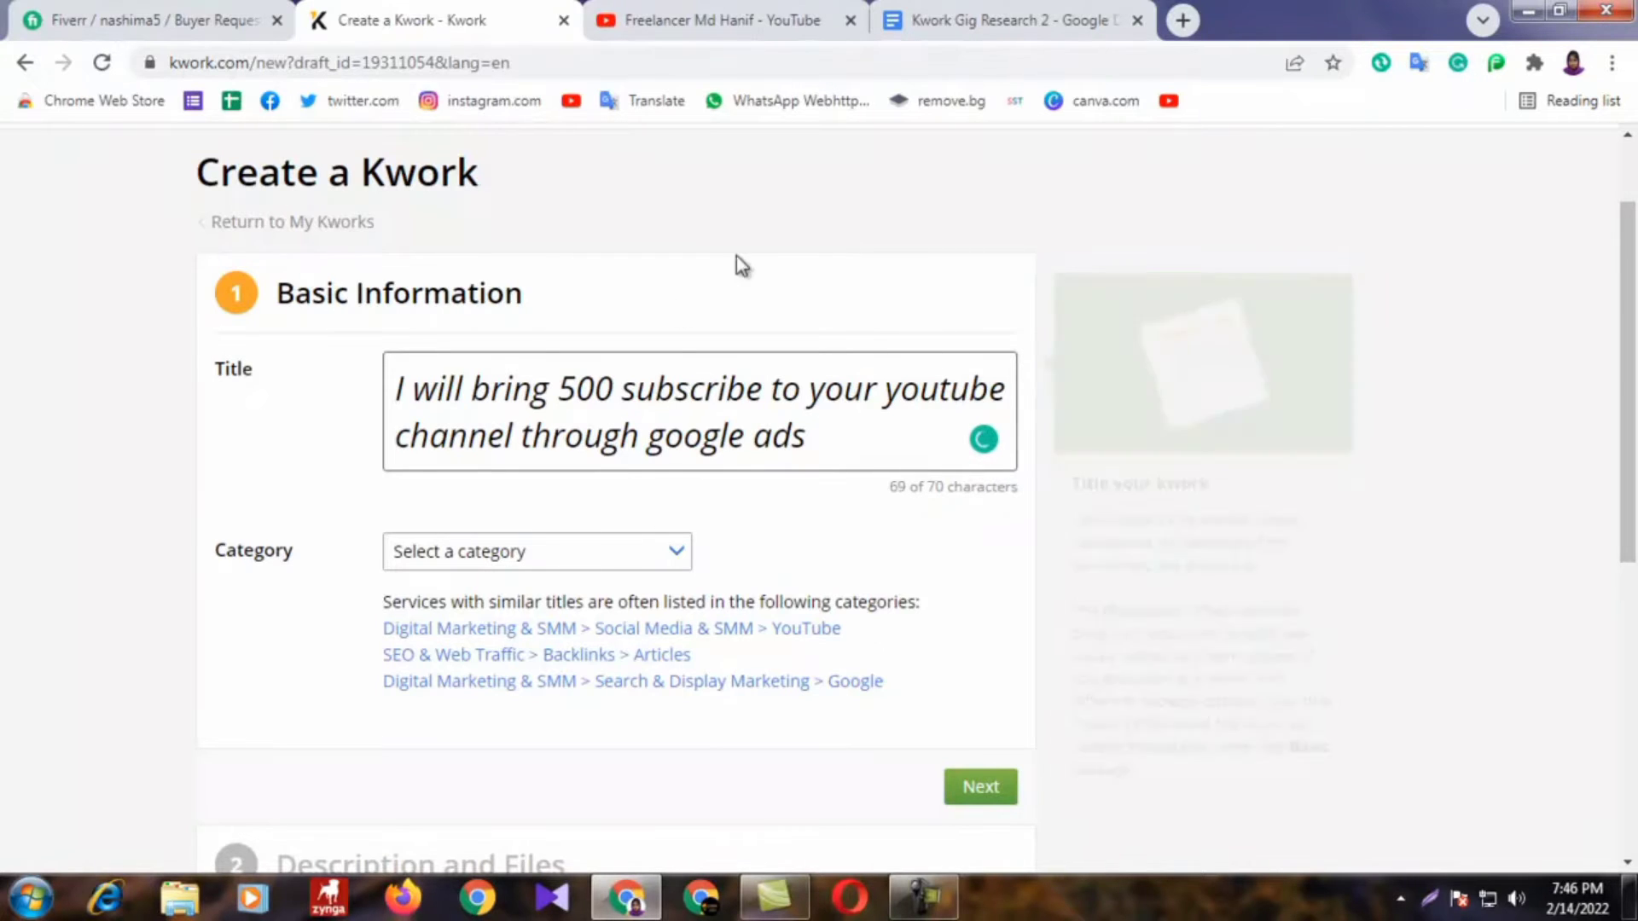
{"action": "key", "text": "BackSpace"}
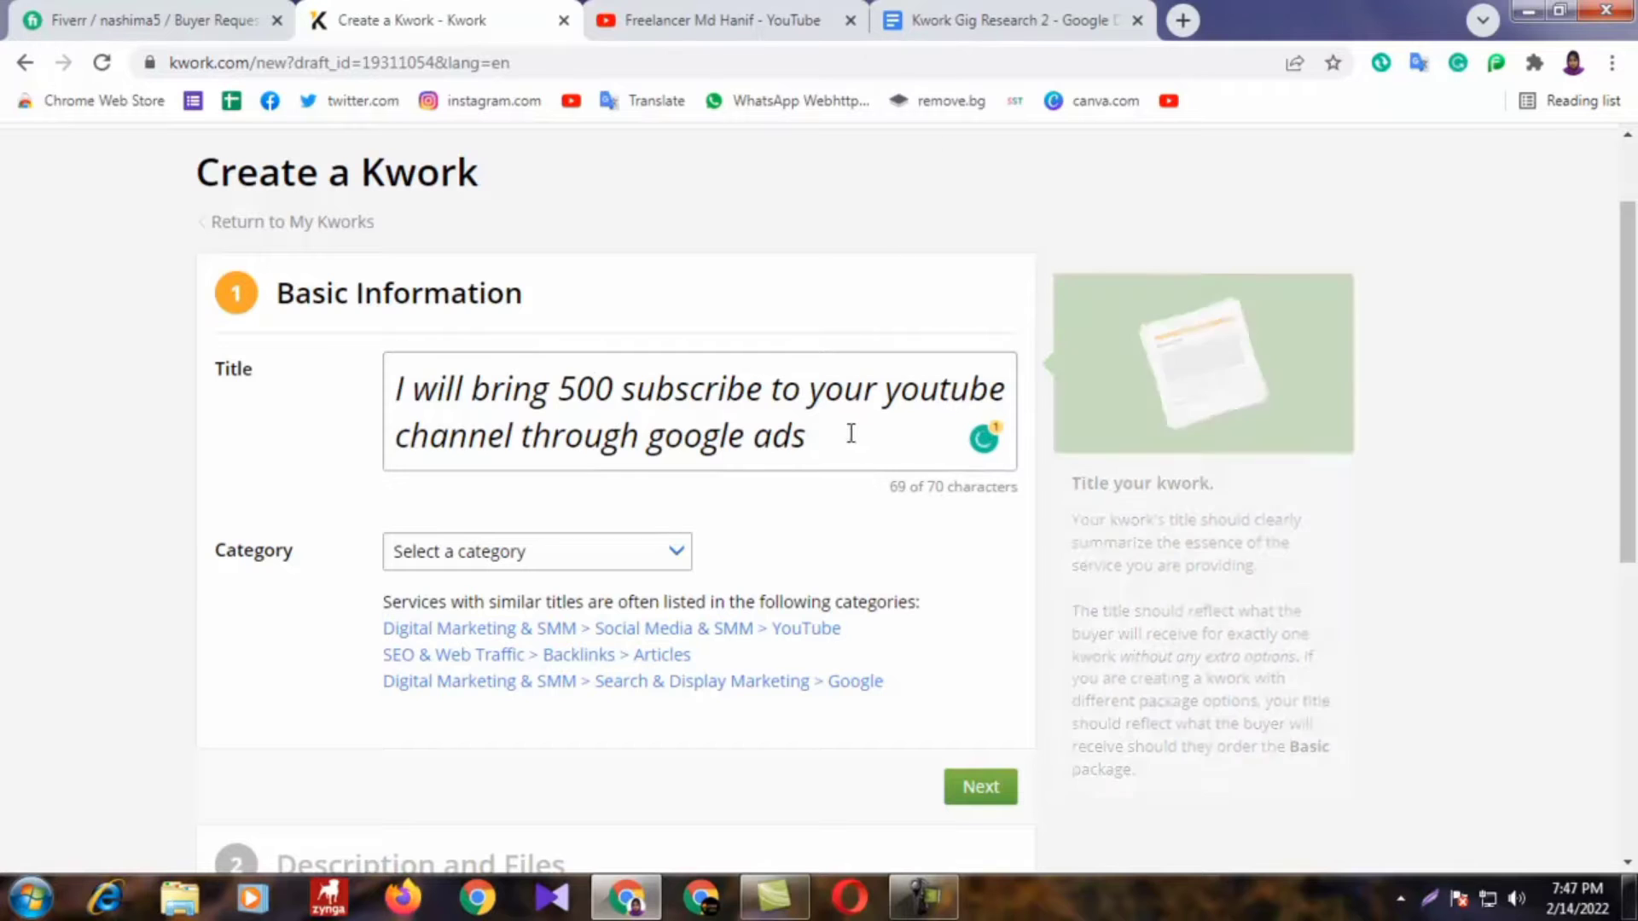
Step: Check the revised kwork title word by word against the title line in the research document
{"action": "left_click", "coordinate": [930, 7]}
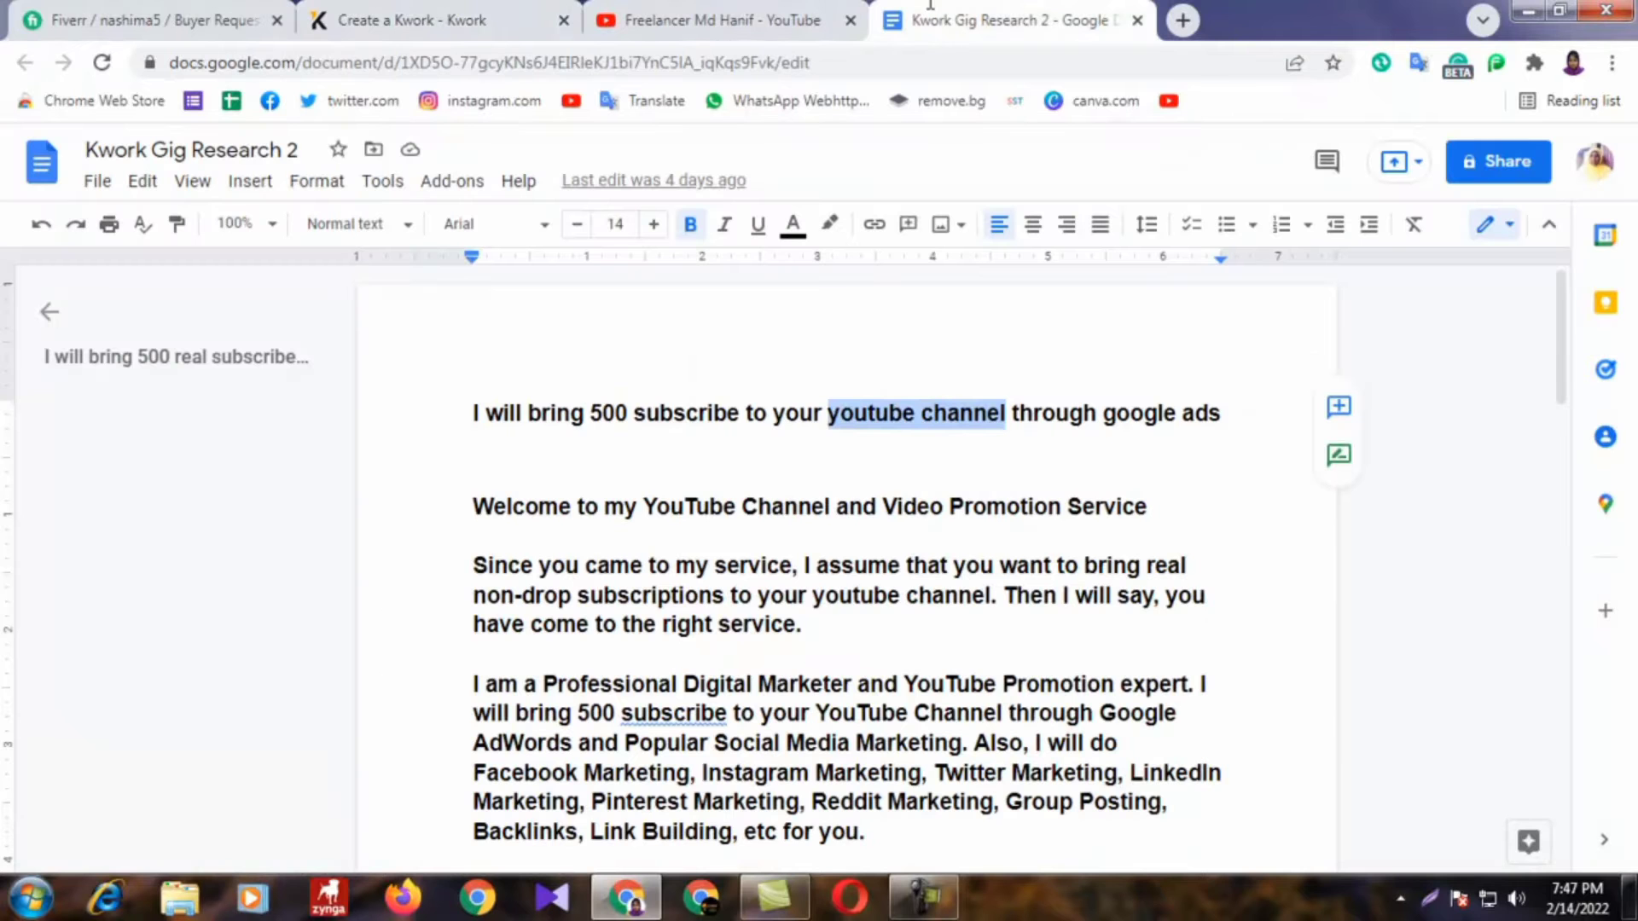
{"action": "left_click", "coordinate": [409, 19]}
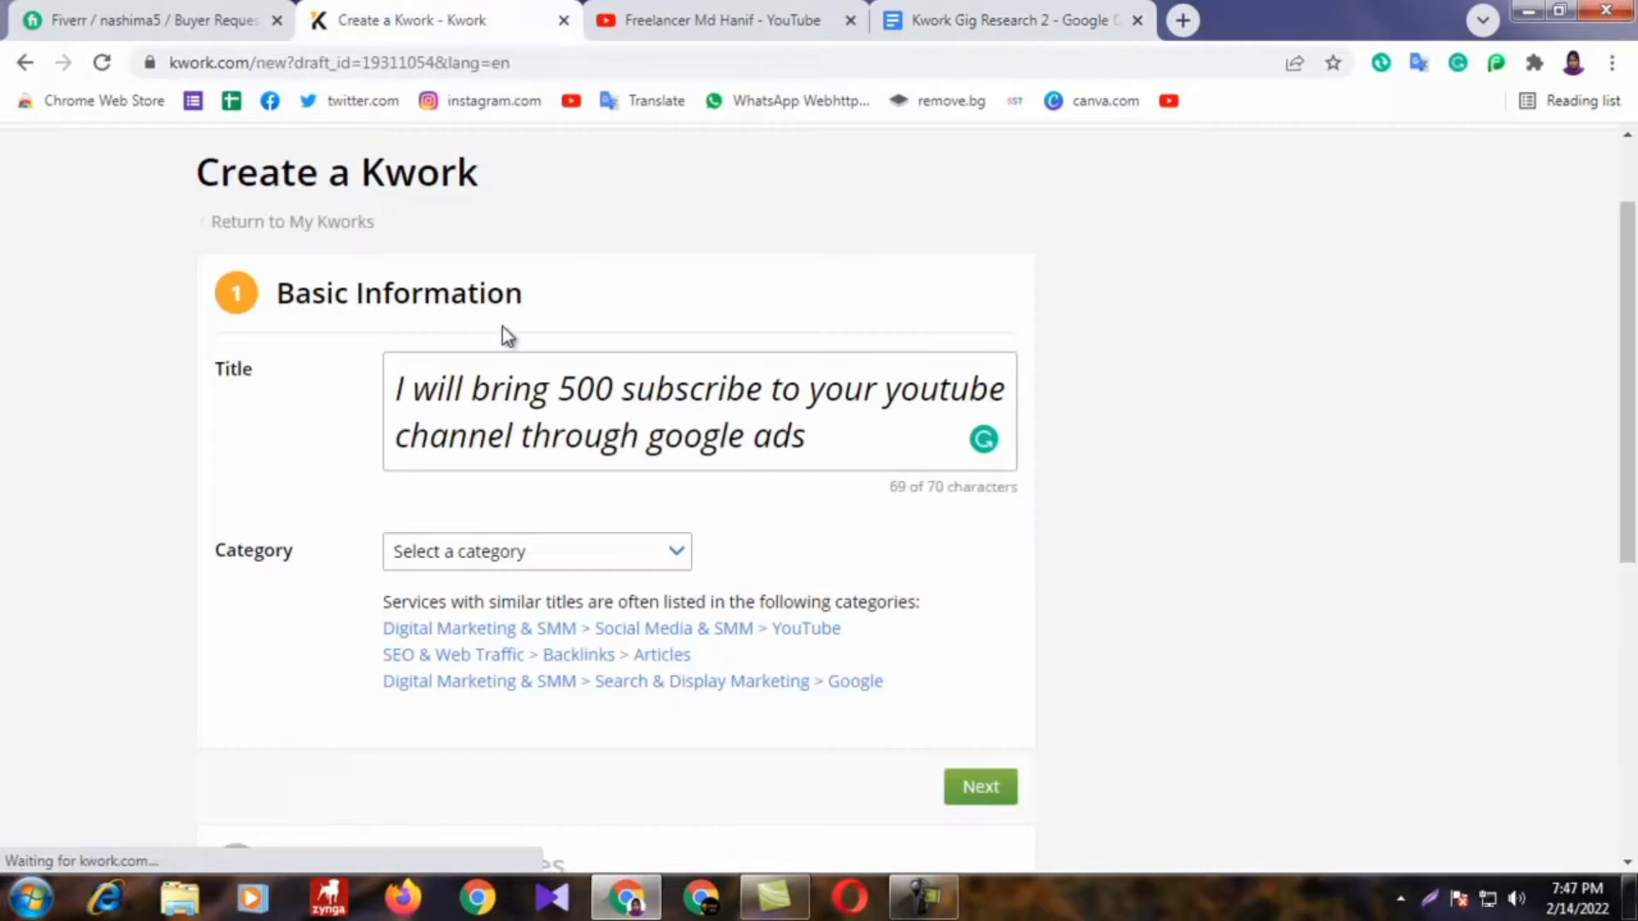
{"action": "left_click", "coordinate": [549, 384]}
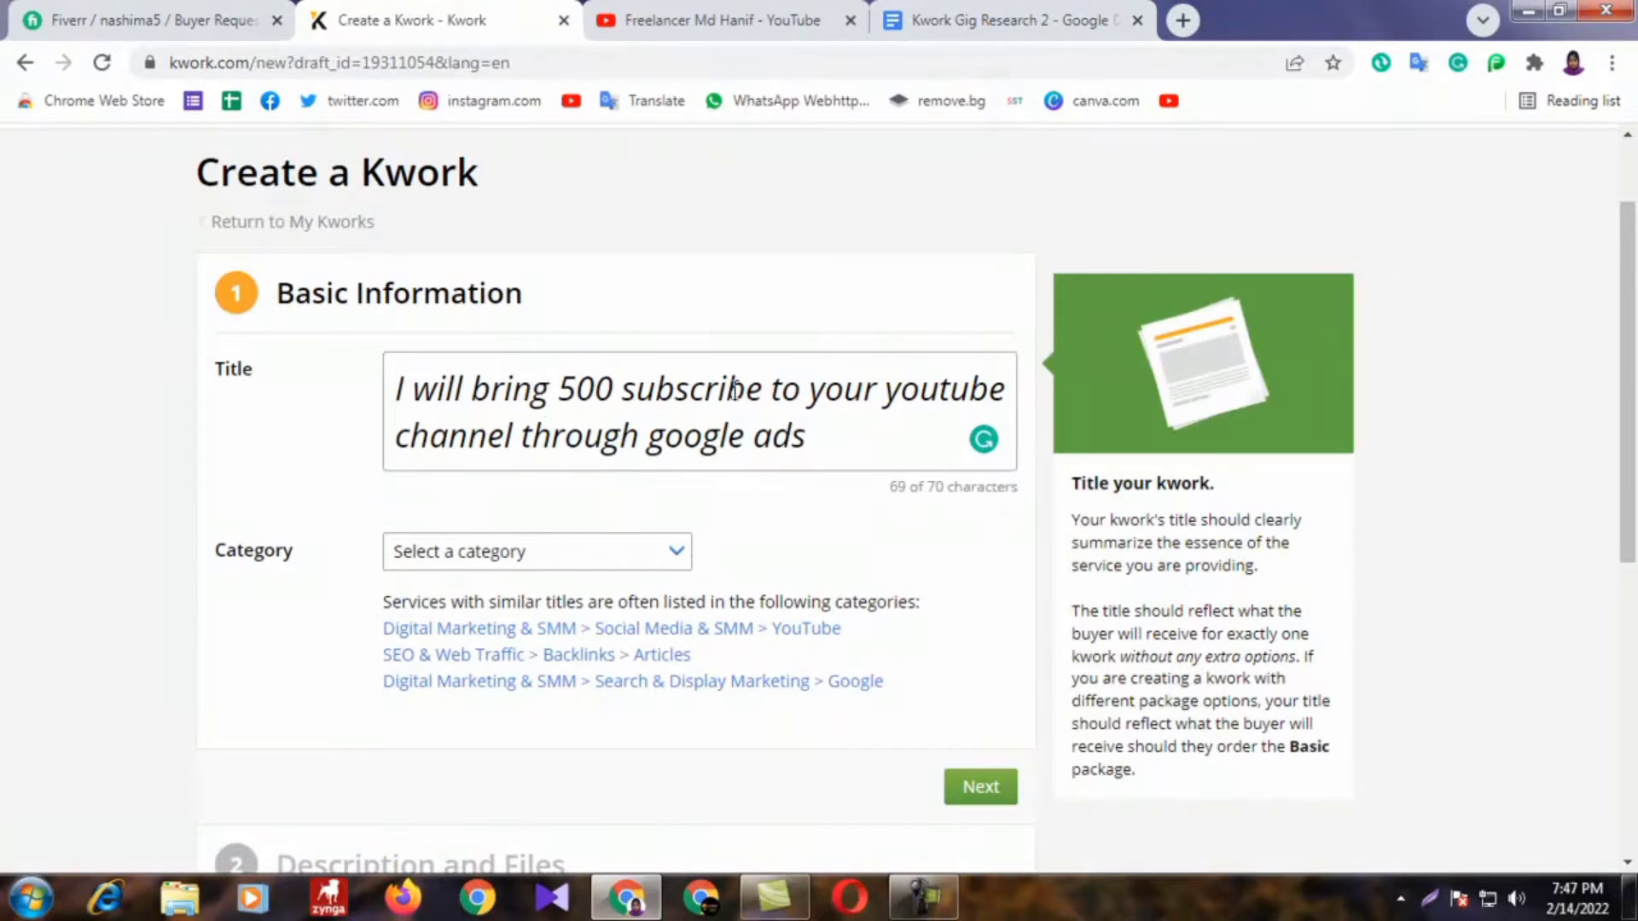
{"action": "left_click", "coordinate": [958, 19]}
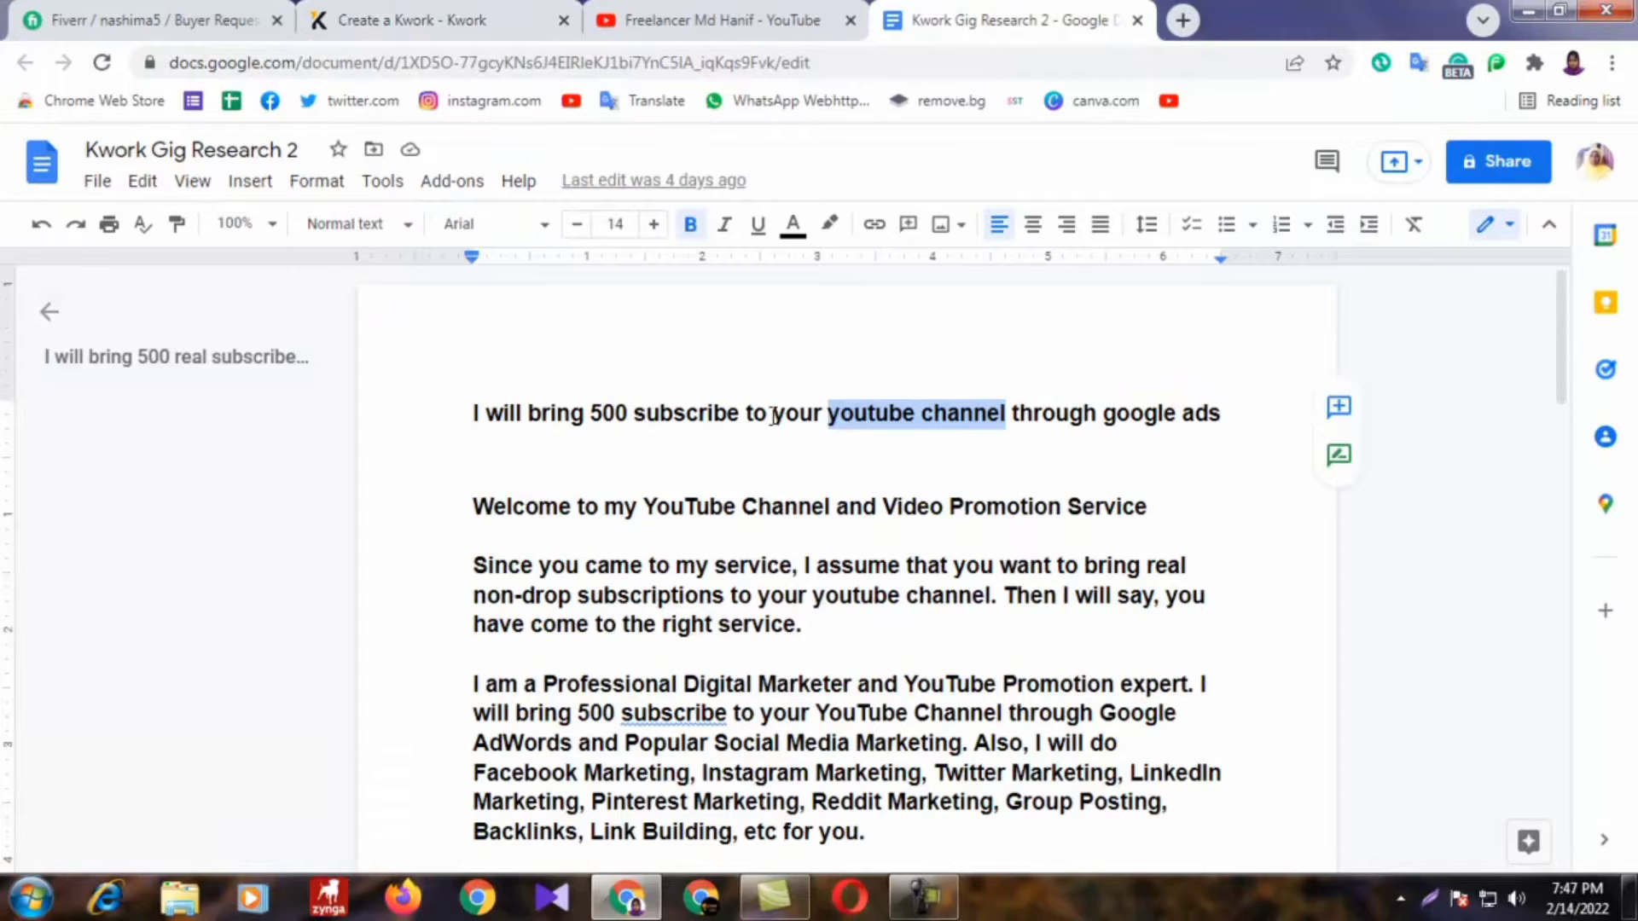
{"action": "key", "text": "ctrl+2"}
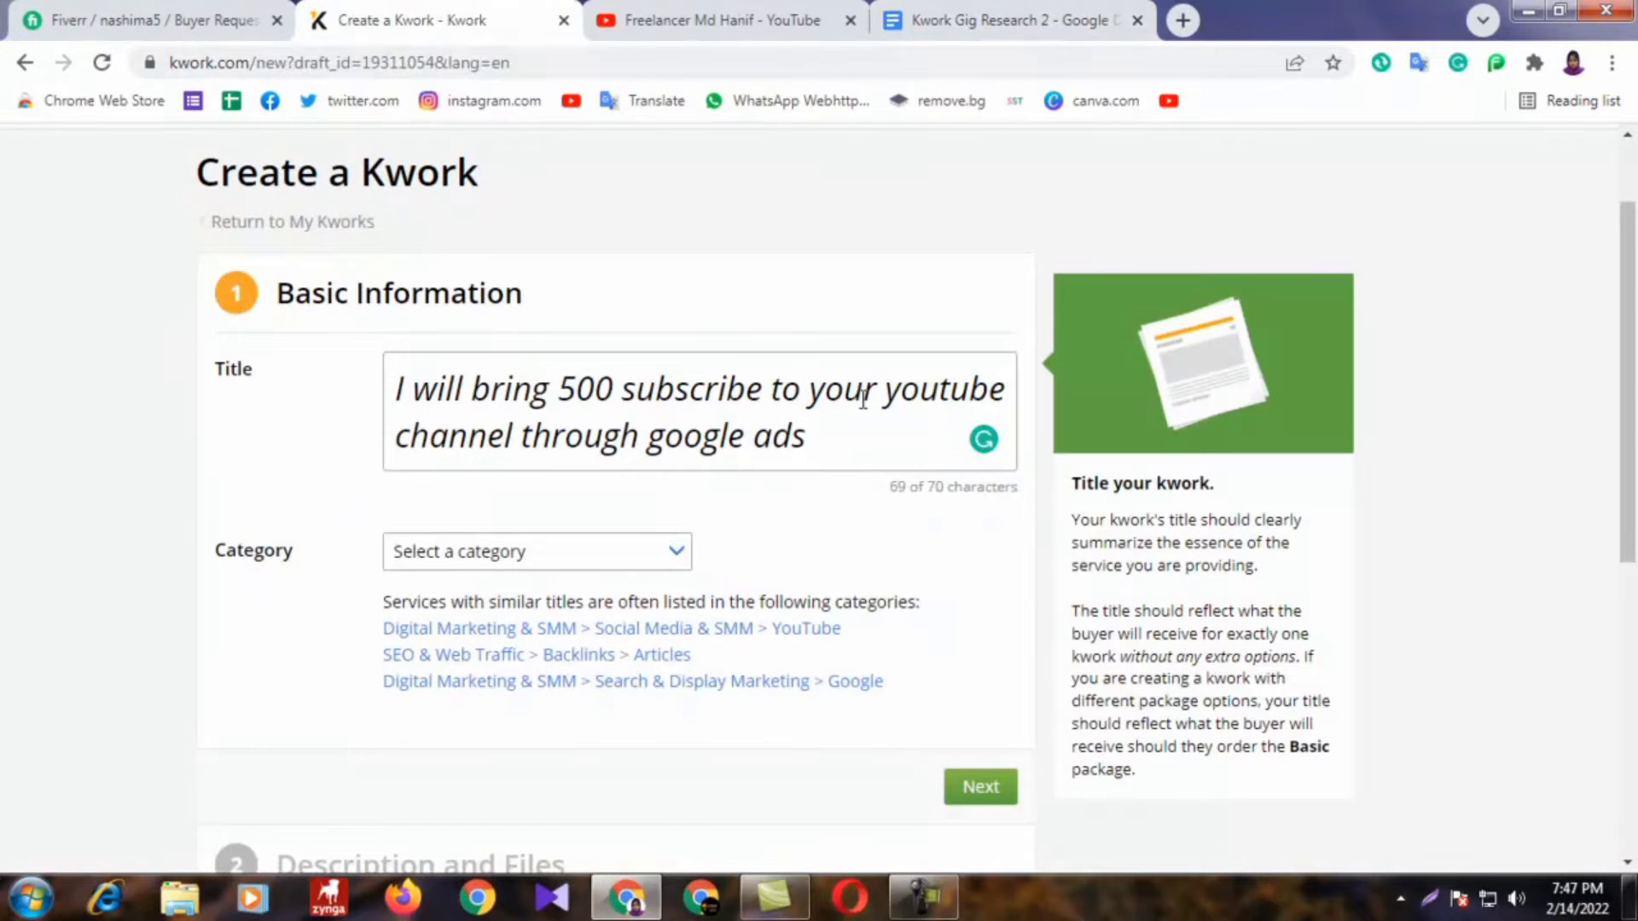
{"action": "left_click", "coordinate": [982, 12]}
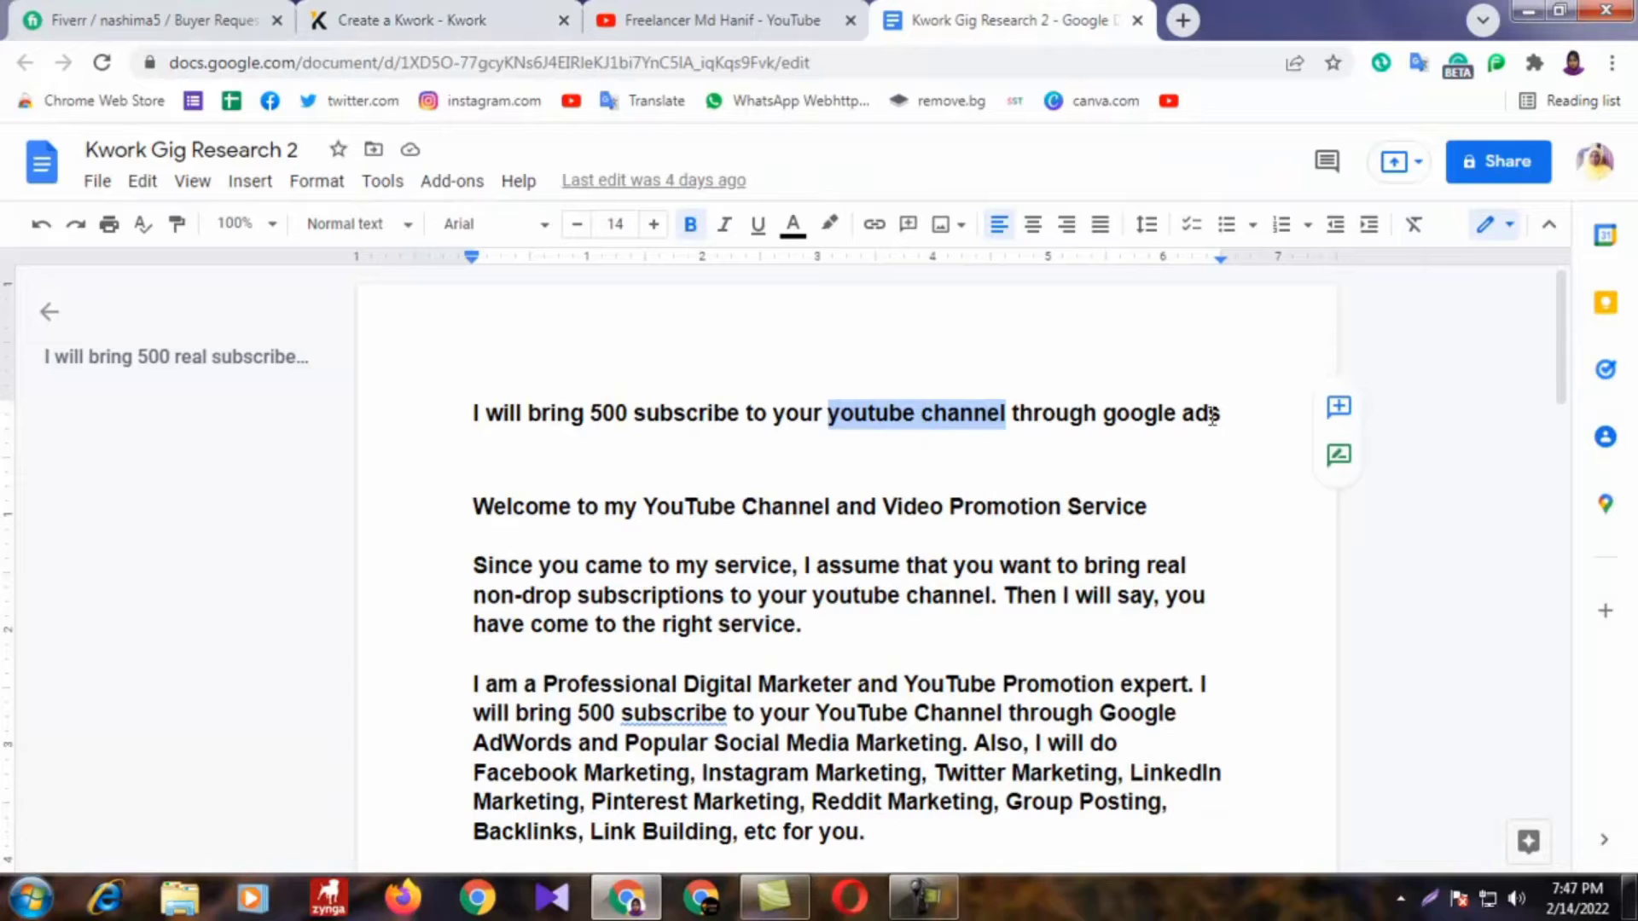
{"action": "key", "text": "ctrl+2"}
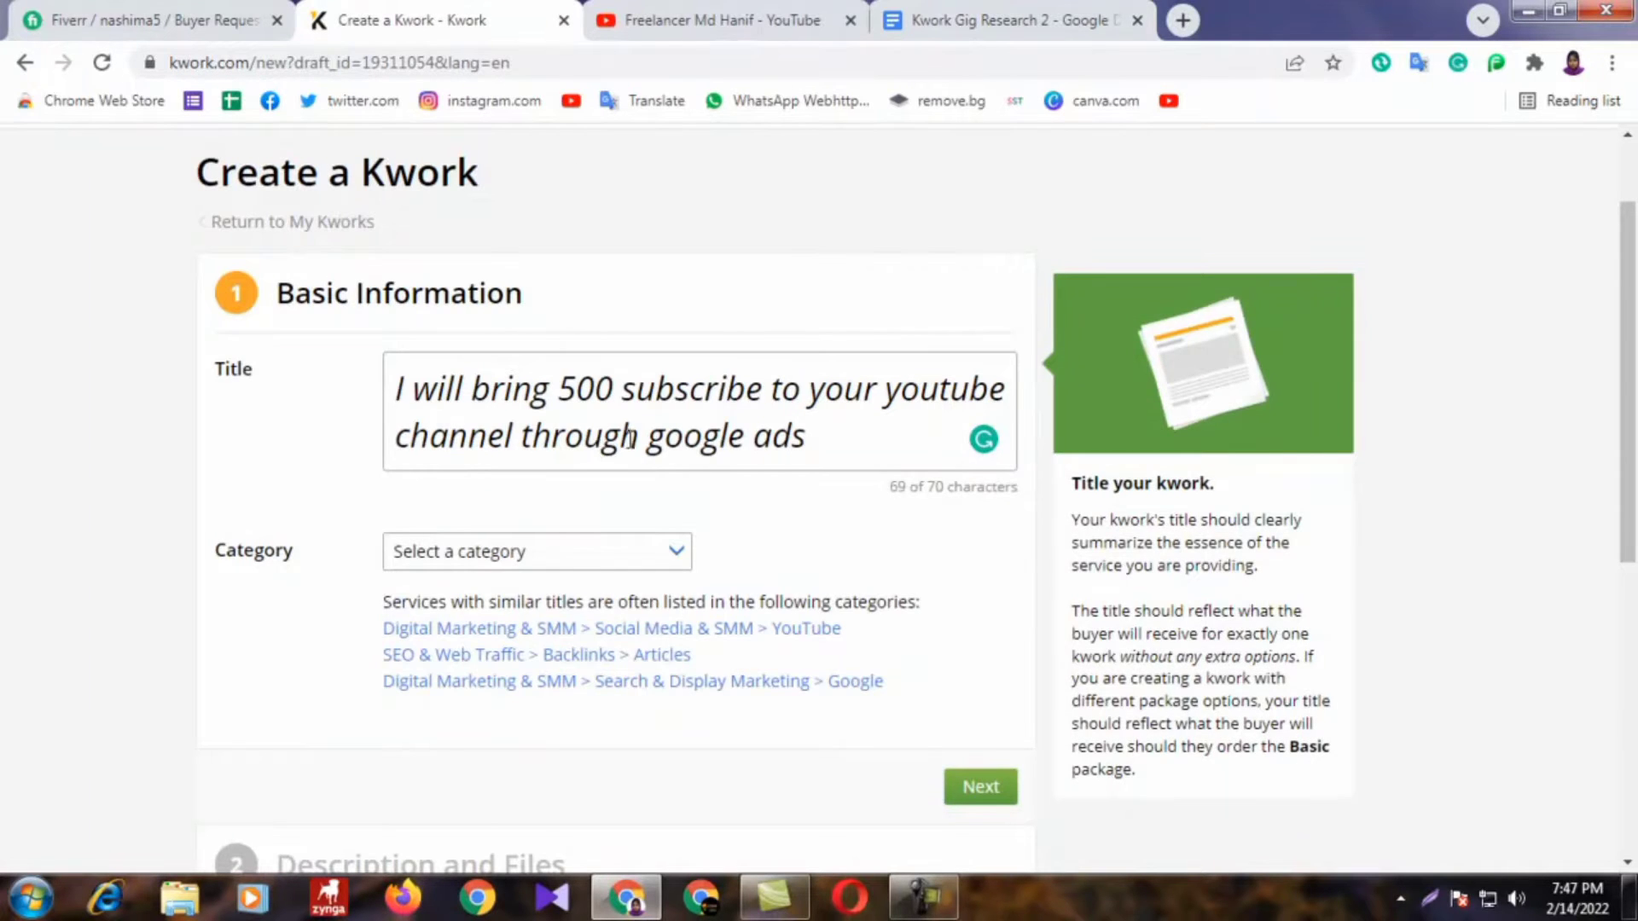
Step: Examine the character count below the kwork title against the allowed maximum
{"action": "left_click", "coordinate": [778, 288]}
{"action": "scroll", "coordinate": [501, 504], "scroll_direction": "down", "scroll_amount": 1}
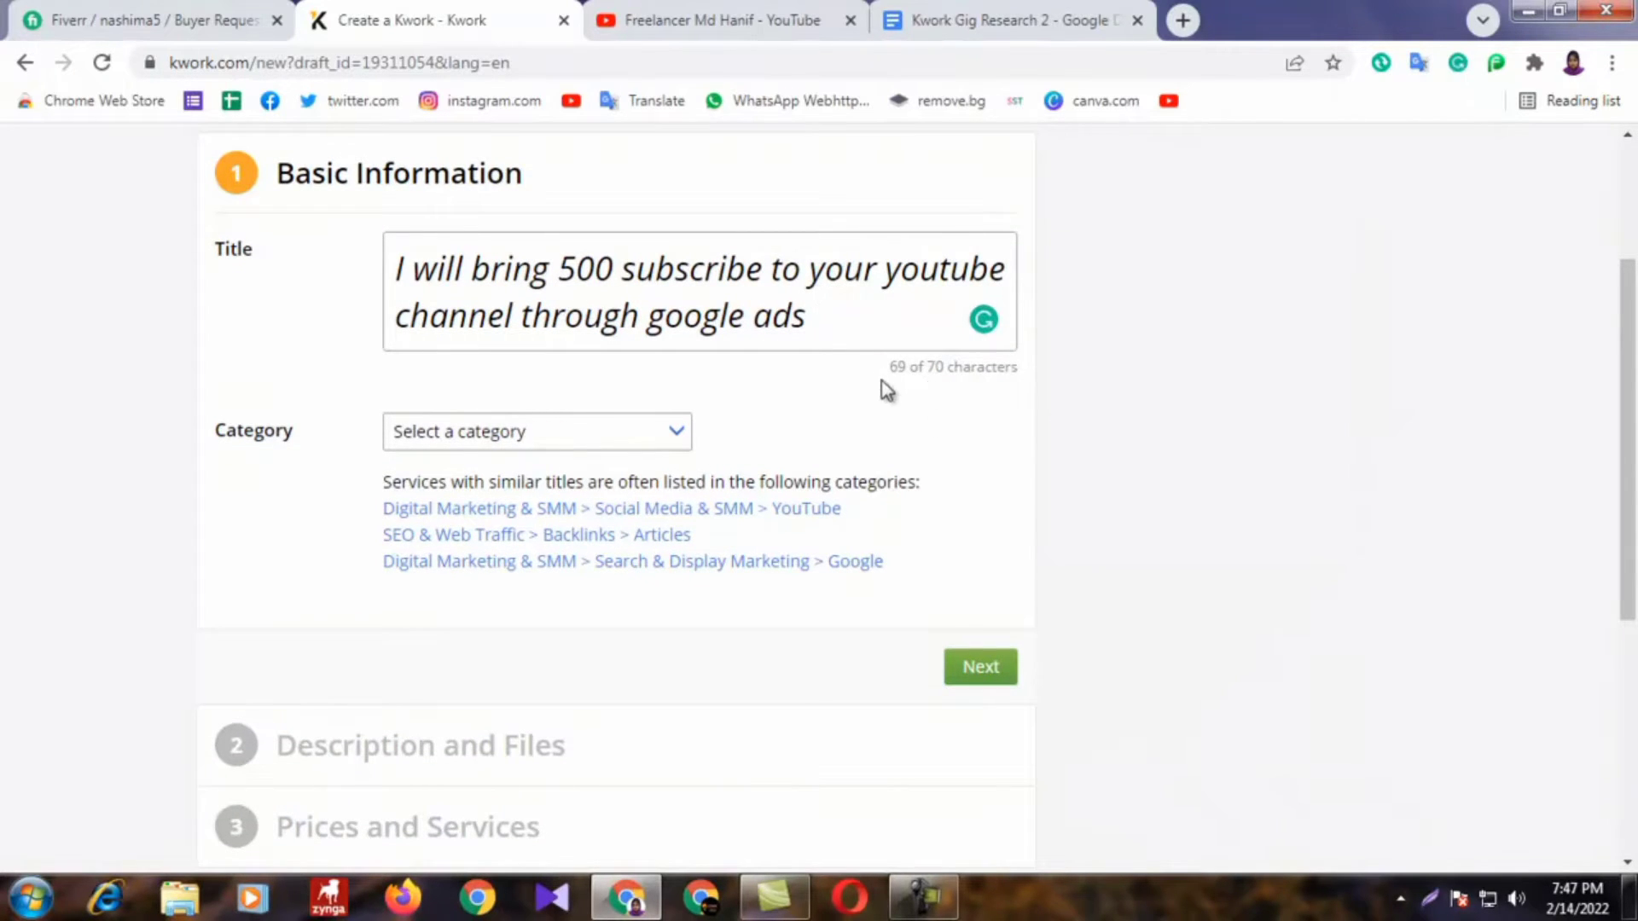
{"action": "left_click_drag", "start_coordinate": [888, 367], "coordinate": [954, 368]}
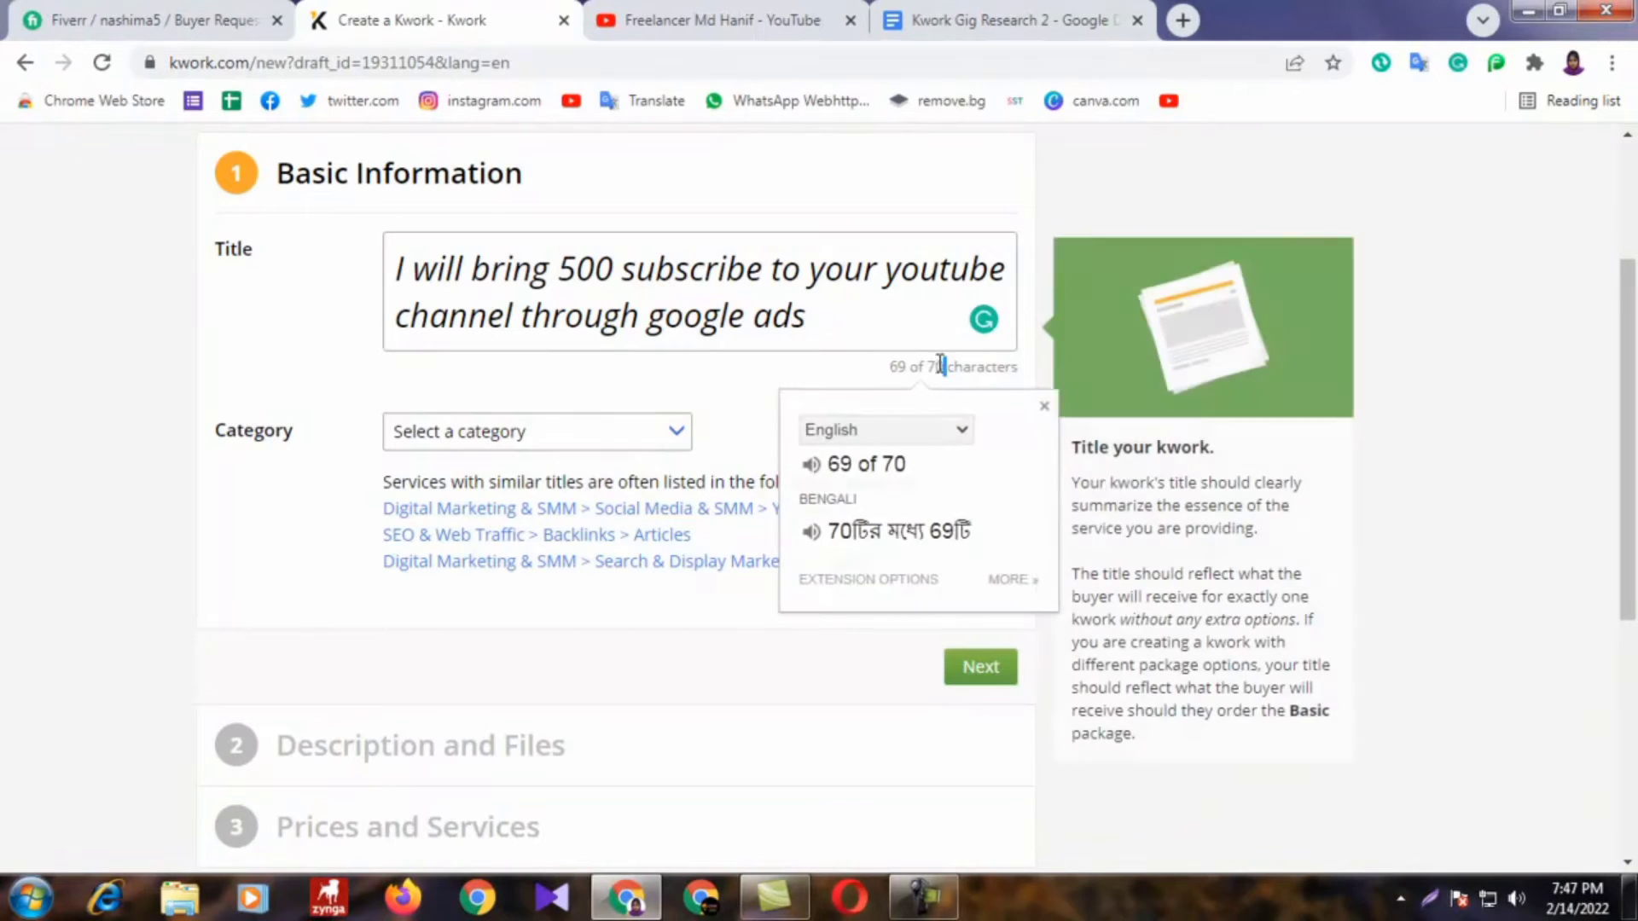
{"action": "left_click", "coordinate": [896, 394]}
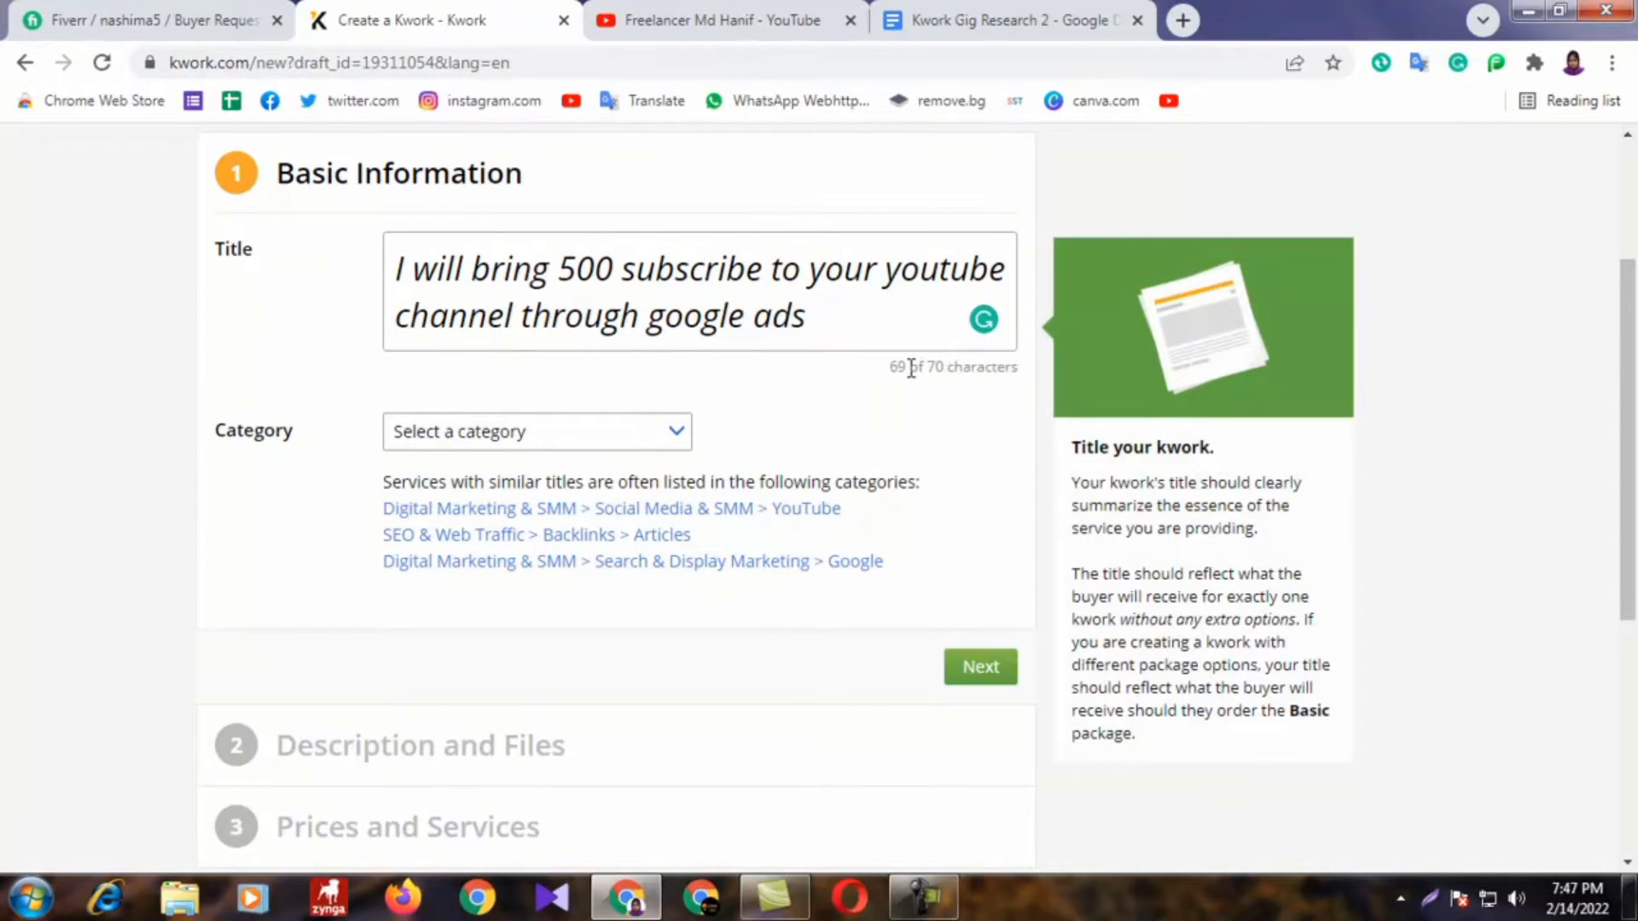
{"action": "scroll", "coordinate": [179, 307], "scroll_direction": "up", "scroll_amount": 3}
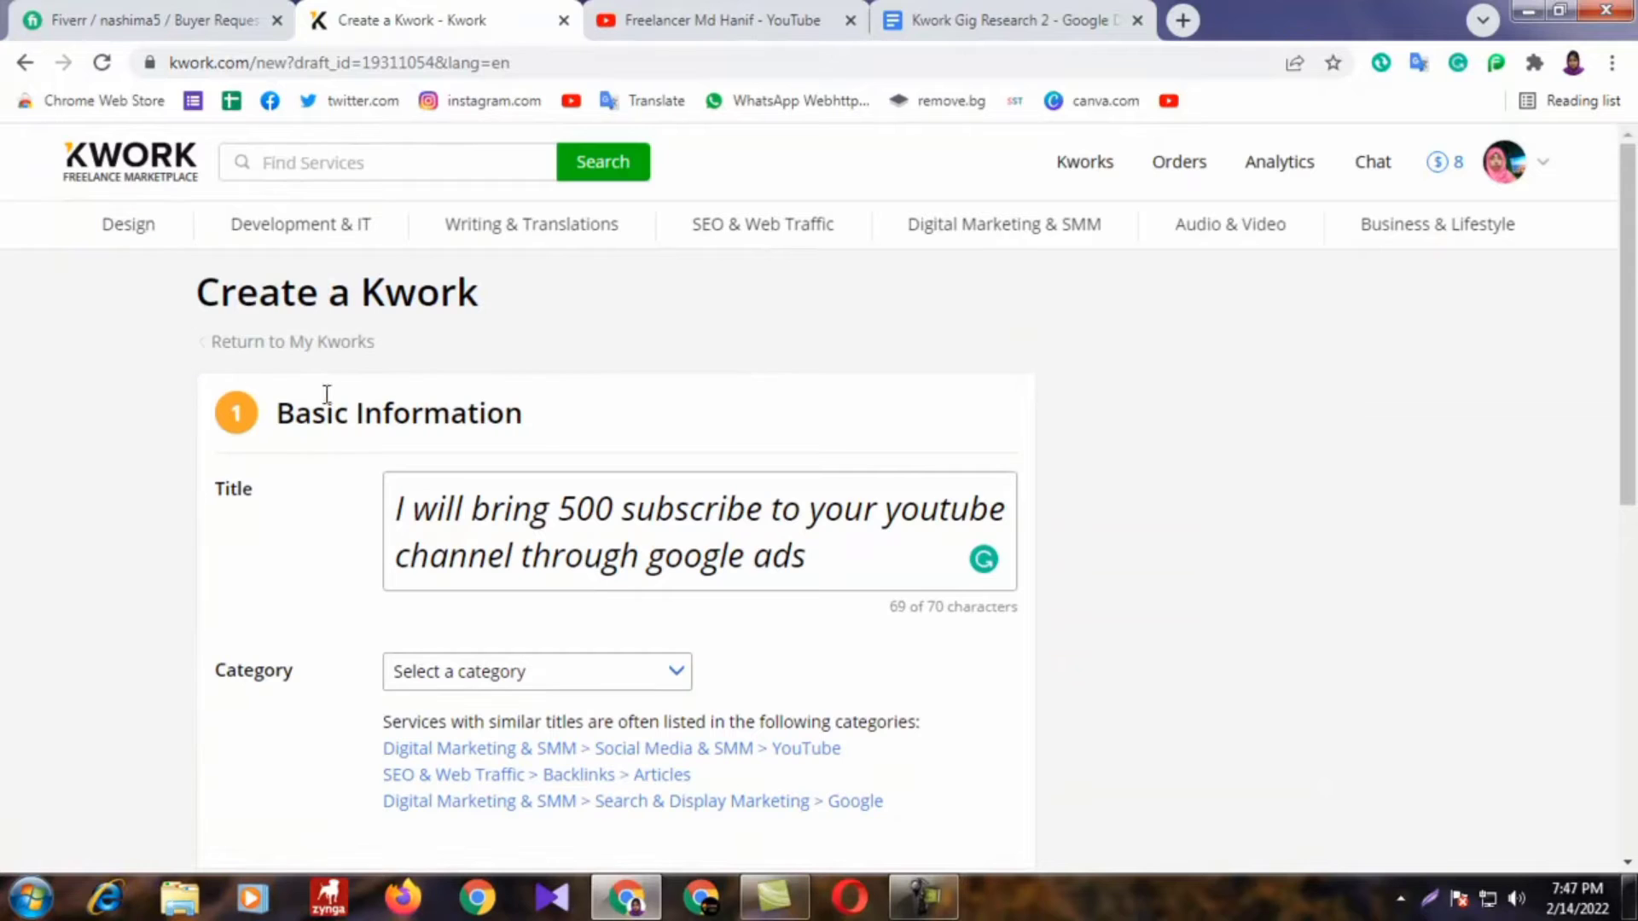
{"action": "mouse_move", "coordinate": [933, 607]}
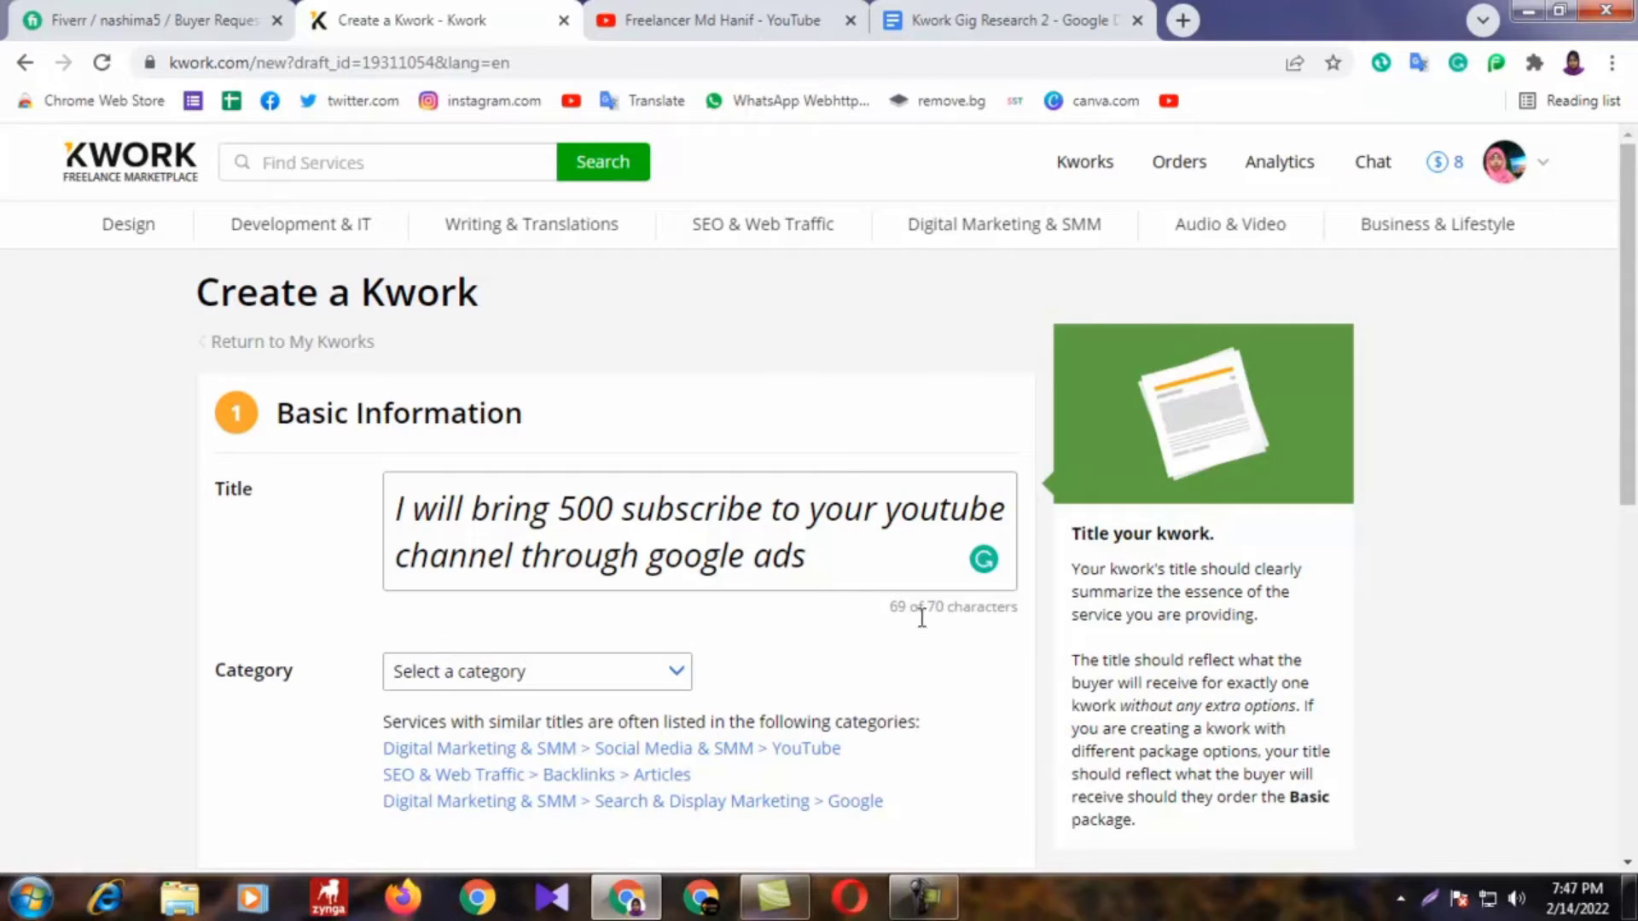
{"action": "left_click", "coordinate": [949, 644]}
{"action": "mouse_move", "coordinate": [971, 668]}
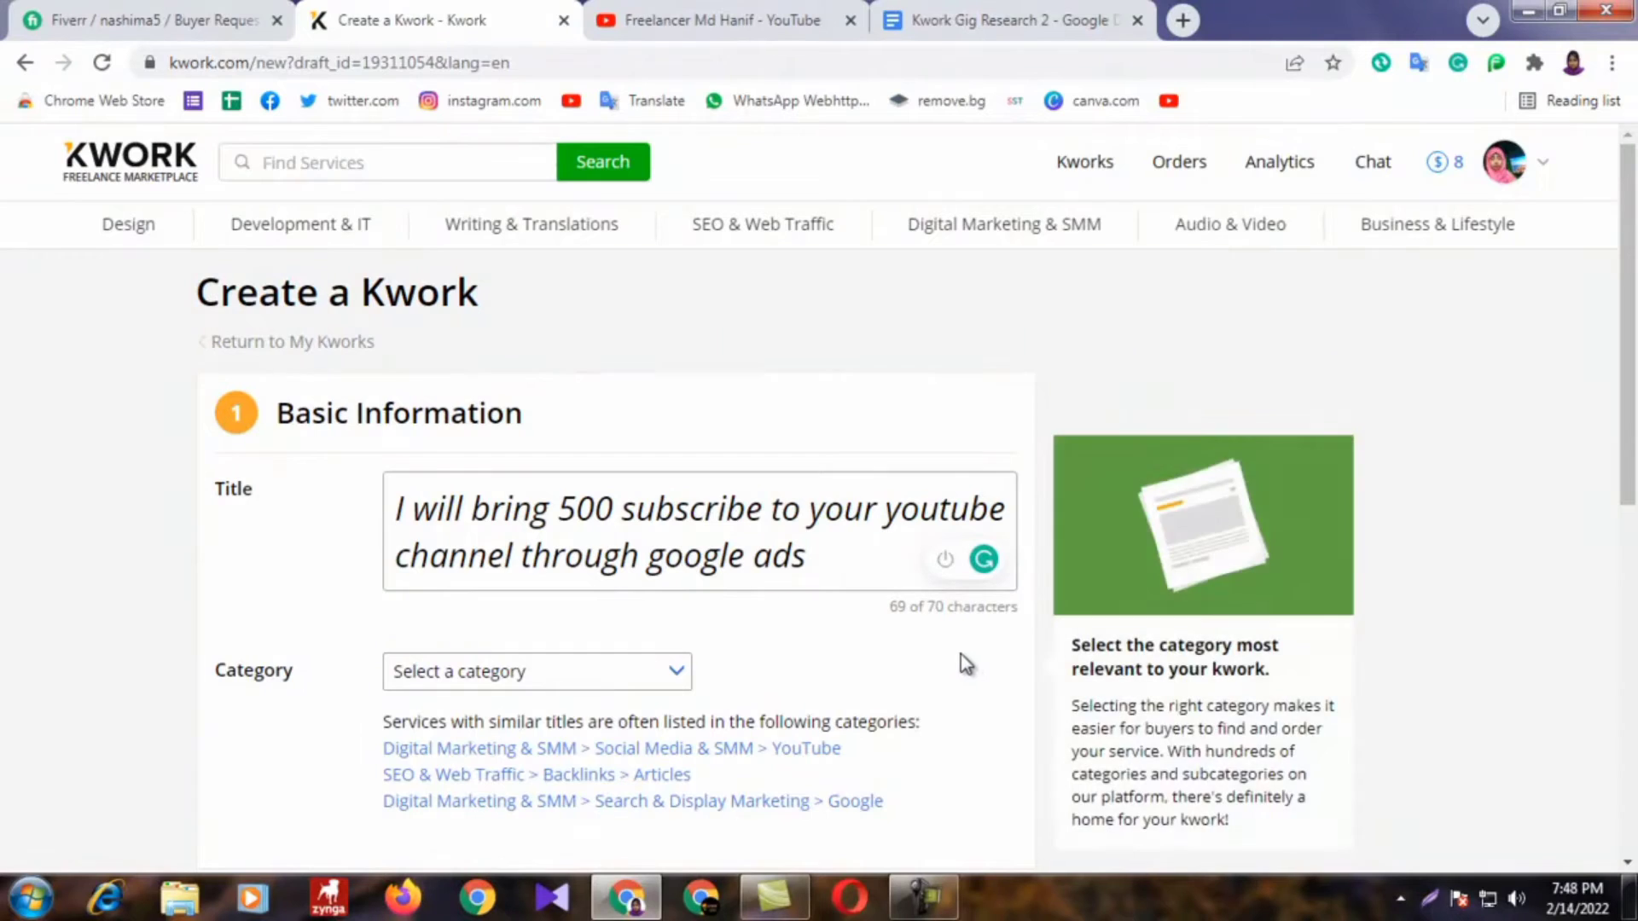
{"action": "scroll", "coordinate": [945, 529], "scroll_direction": "down", "scroll_amount": 1}
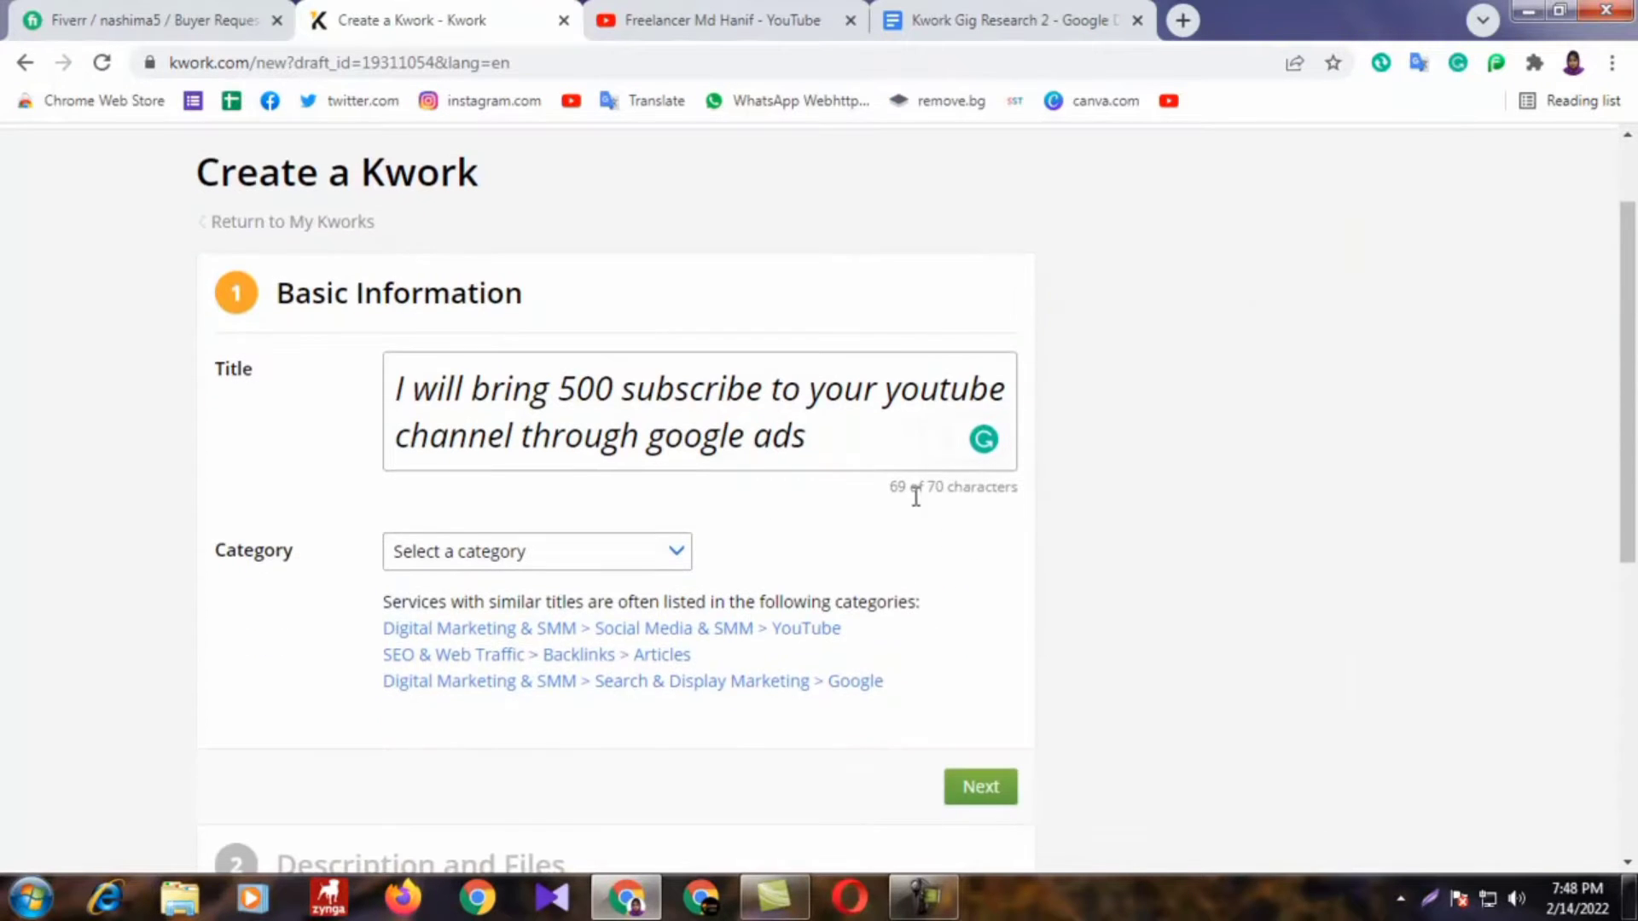
{"action": "left_click_drag", "start_coordinate": [907, 488], "coordinate": [883, 496]}
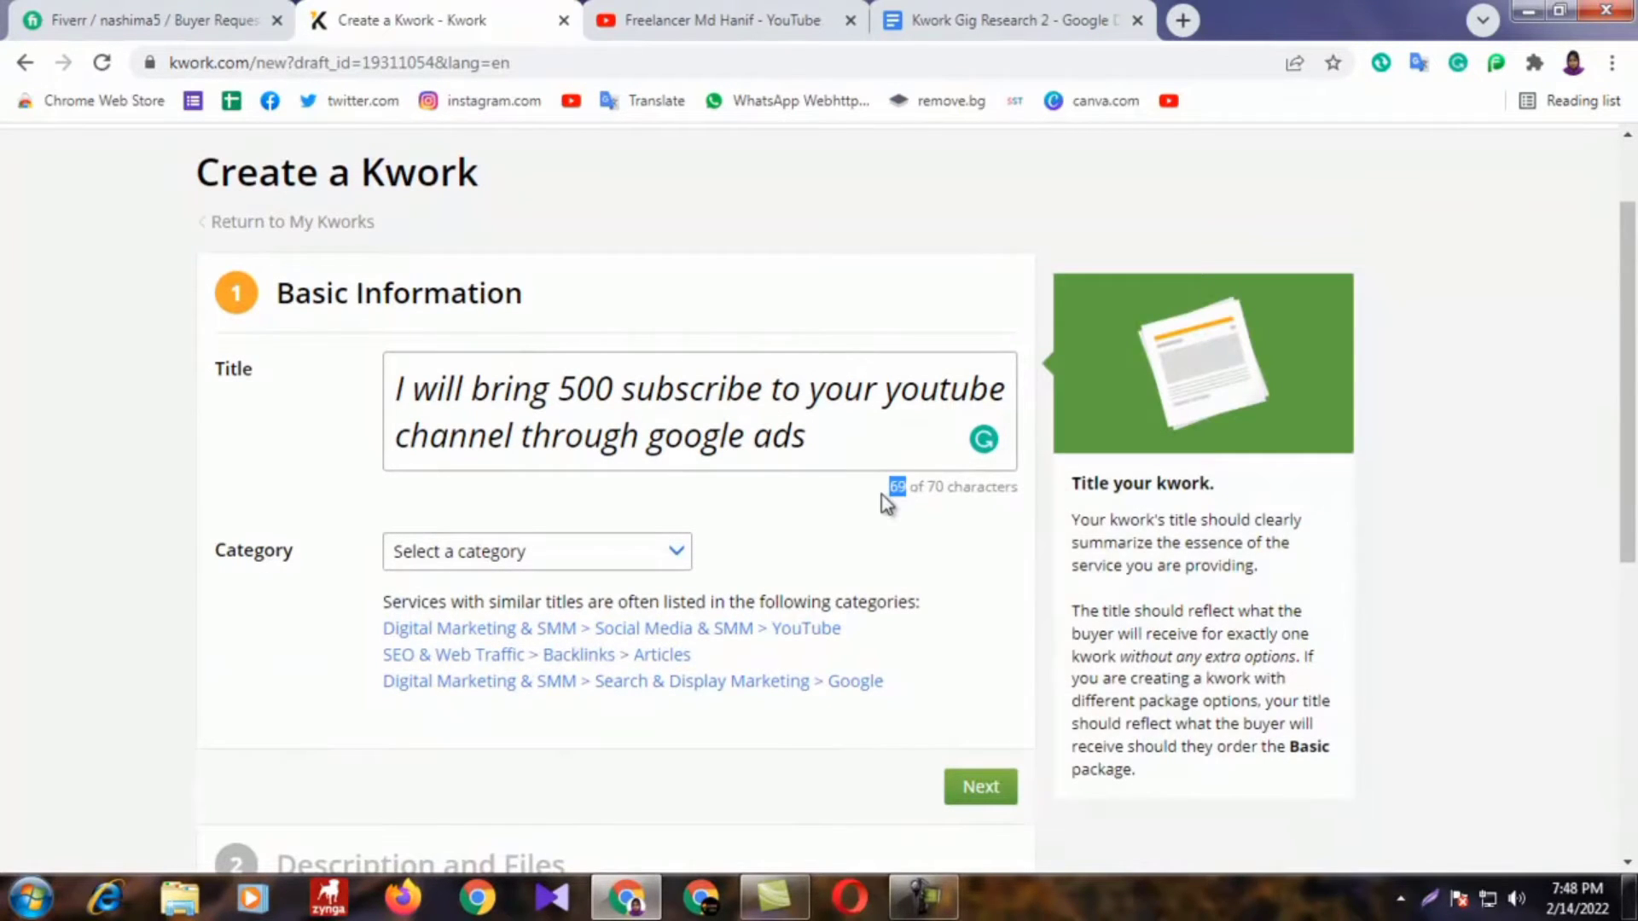
{"action": "left_click", "coordinate": [922, 527]}
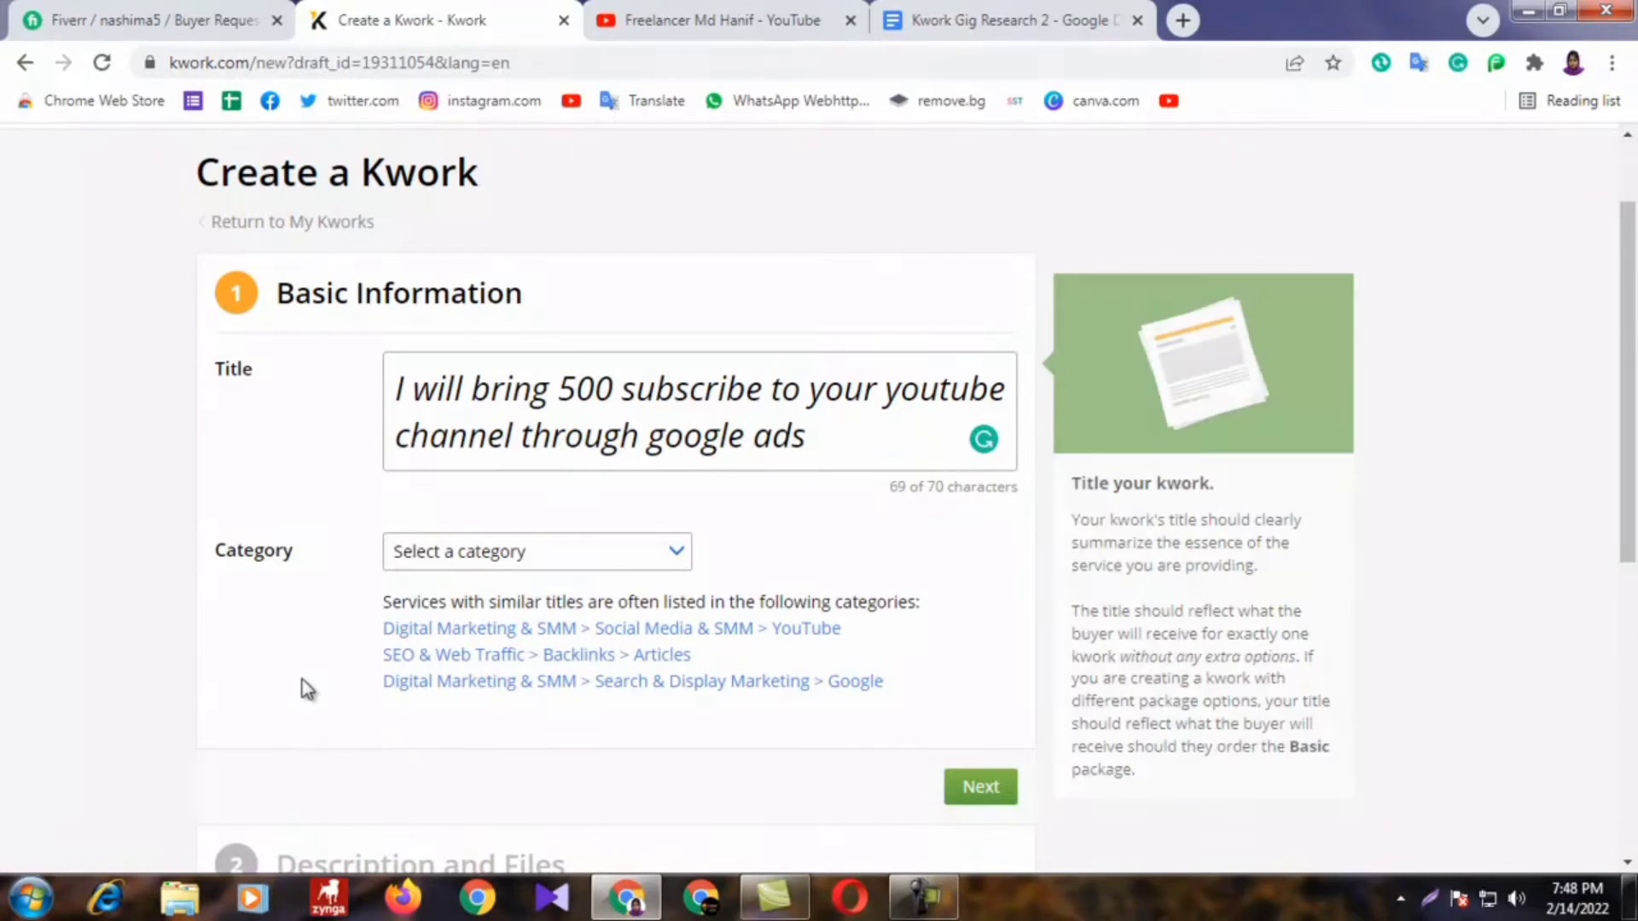
{"action": "left_click", "coordinate": [259, 618]}
{"action": "left_click", "coordinate": [826, 445]}
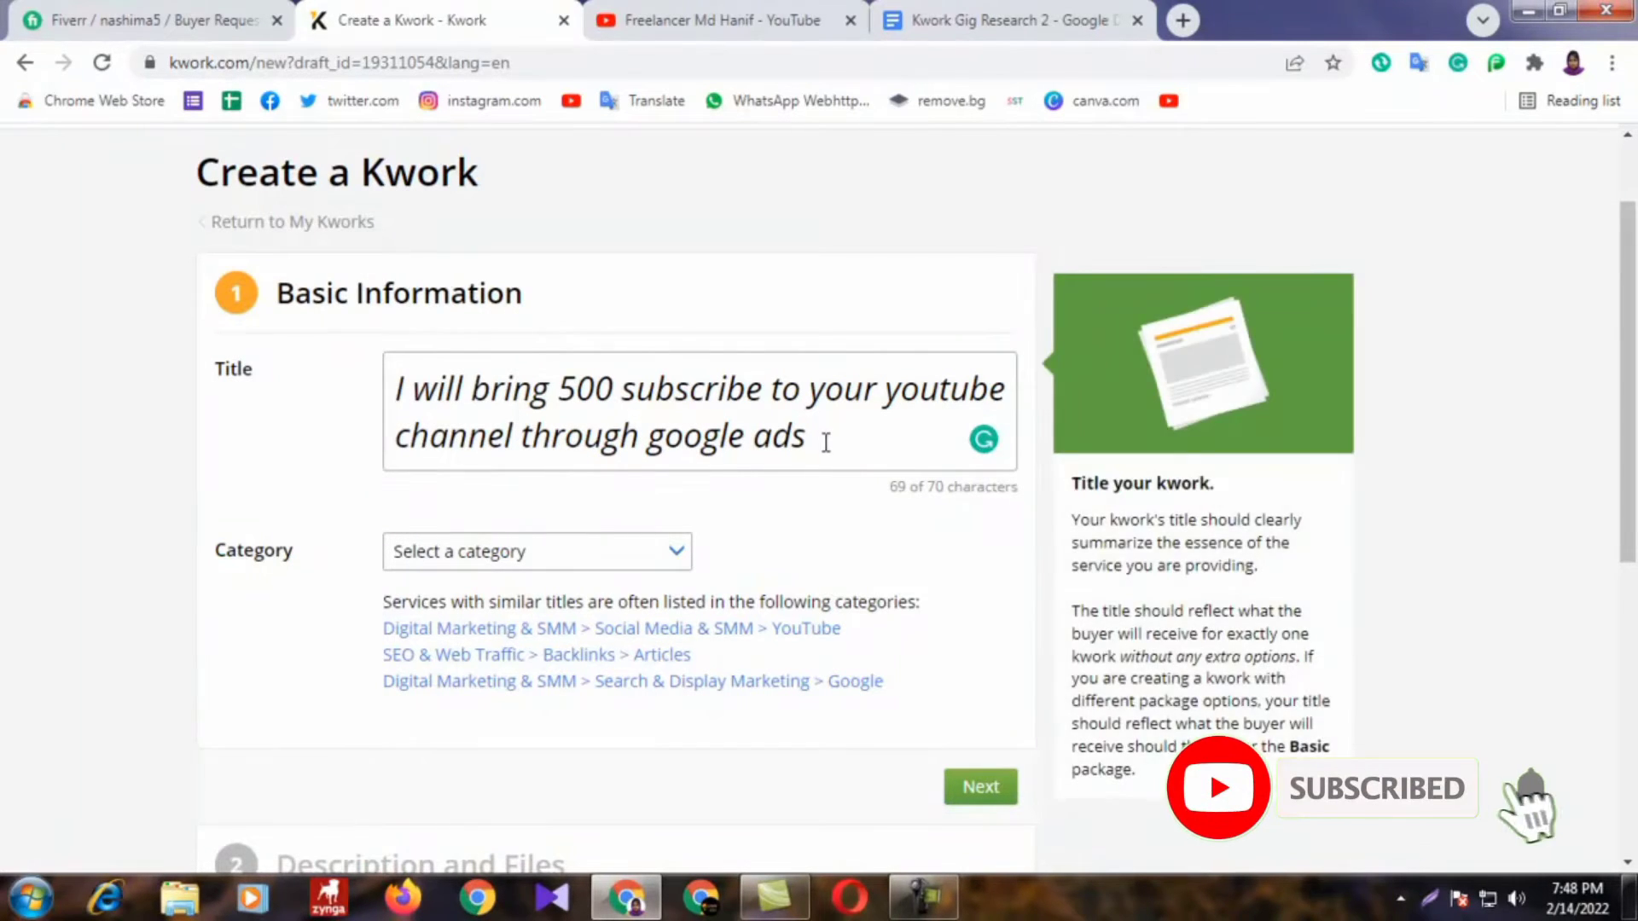
Step: Set the kwork category to Digital Marketing & SMM with the subcategory Social Media & SMM
{"action": "left_click", "coordinate": [566, 557]}
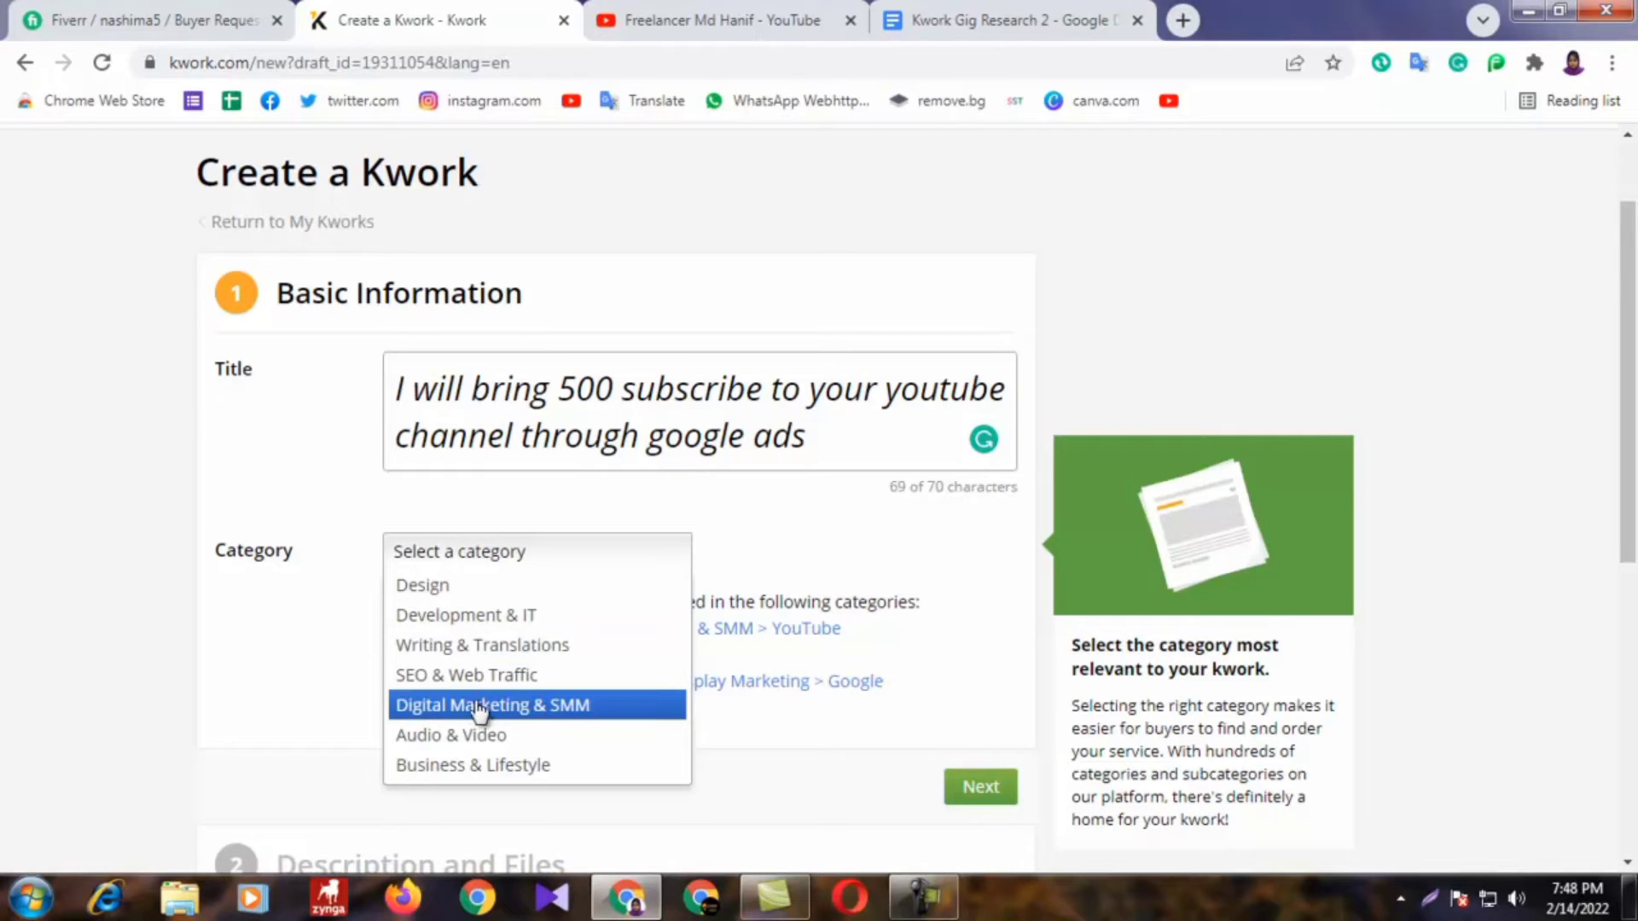
{"action": "left_click", "coordinate": [620, 705]}
{"action": "left_click", "coordinate": [798, 570]}
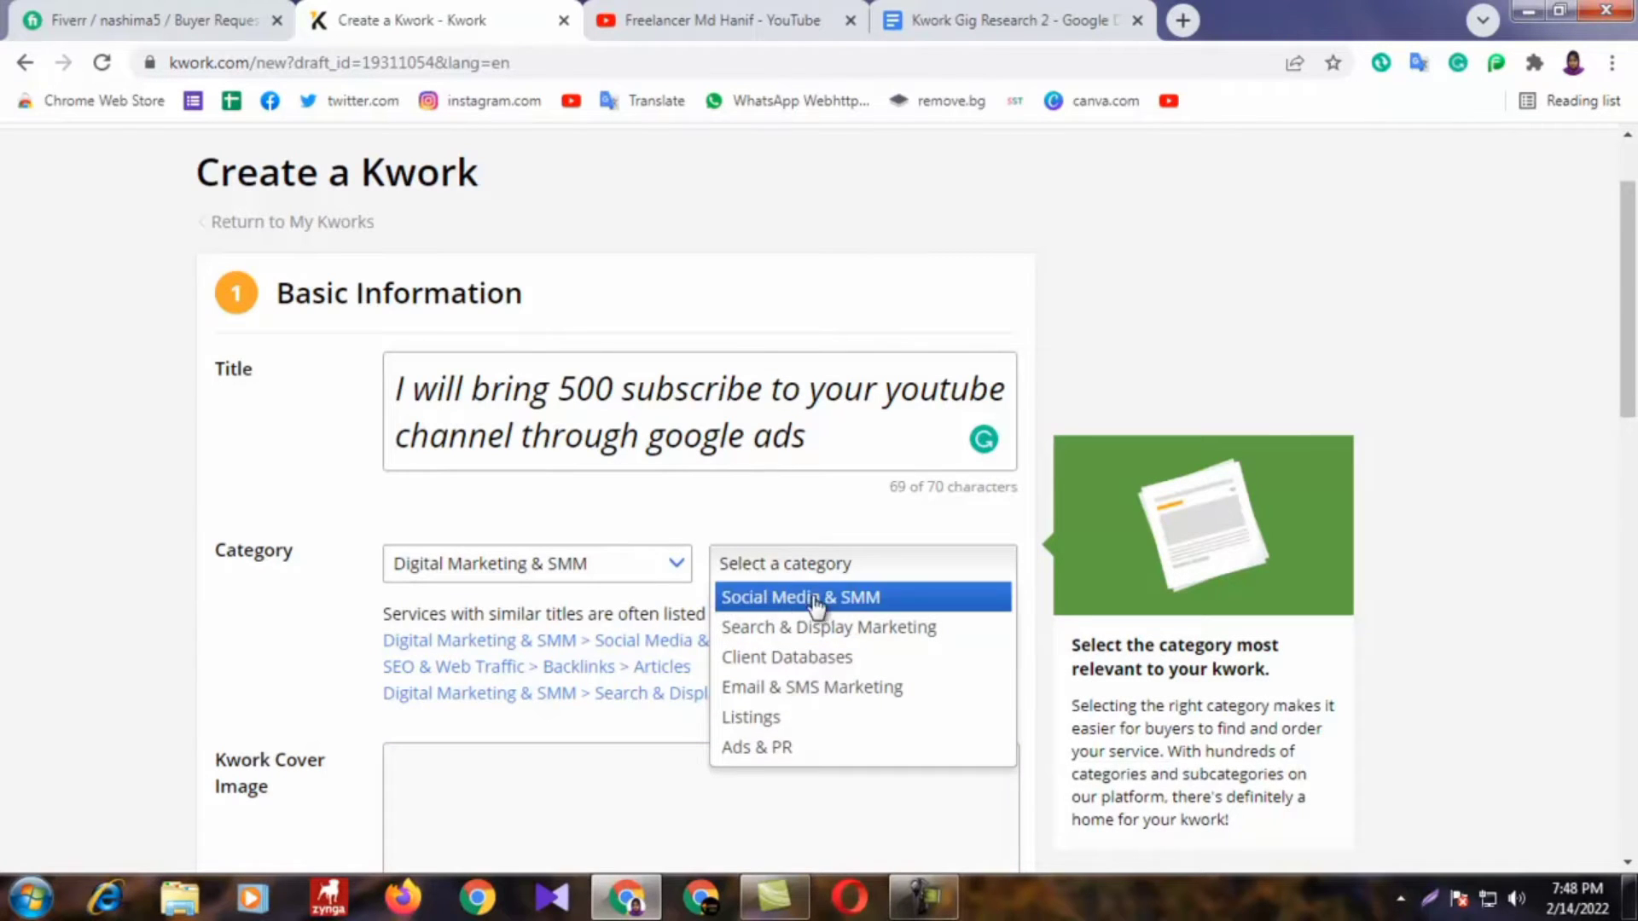
{"action": "left_click", "coordinate": [910, 612]}
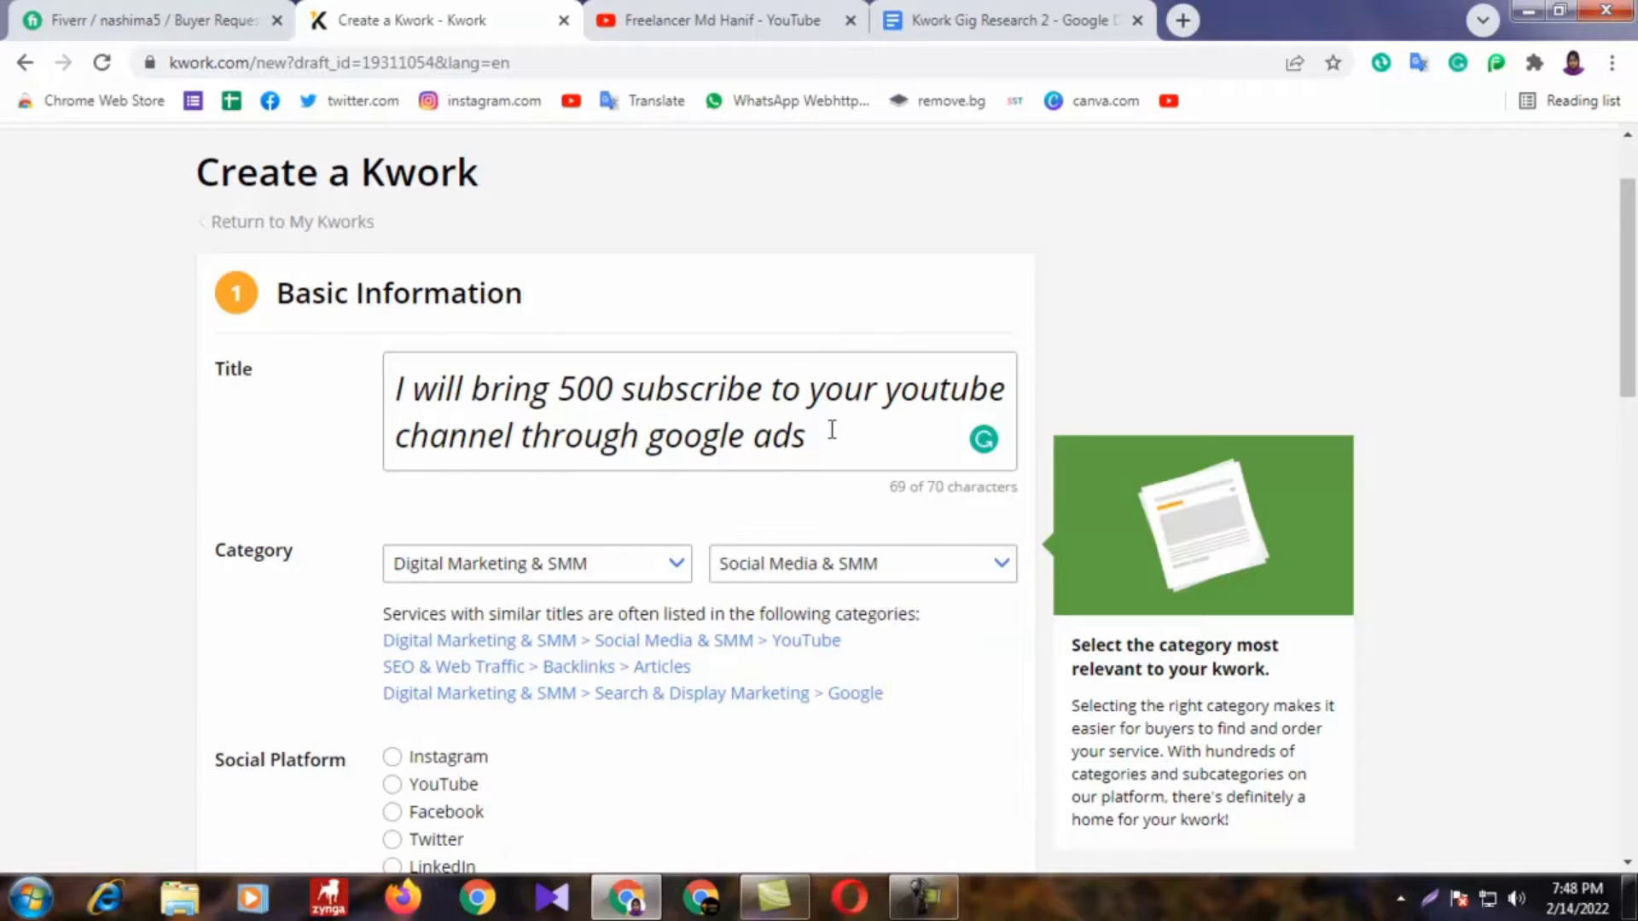
Step: Choose YouTube as the social platform for the kwork
{"action": "scroll", "coordinate": [812, 486], "scroll_direction": "down", "scroll_amount": 2}
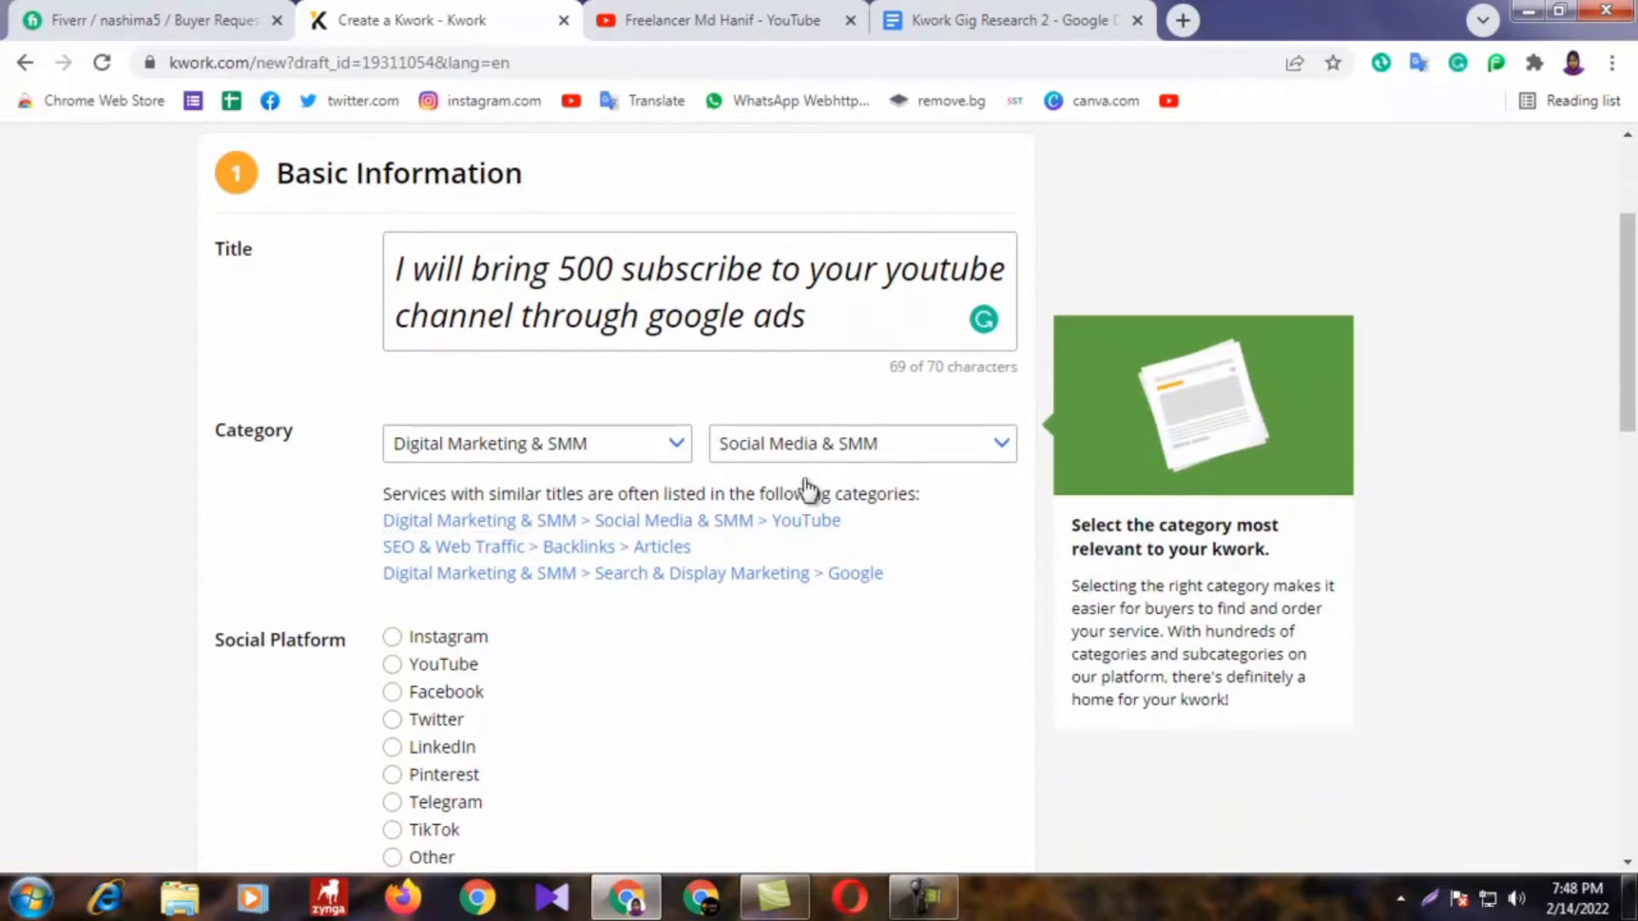
{"action": "scroll", "coordinate": [510, 555], "scroll_direction": "down", "scroll_amount": 2}
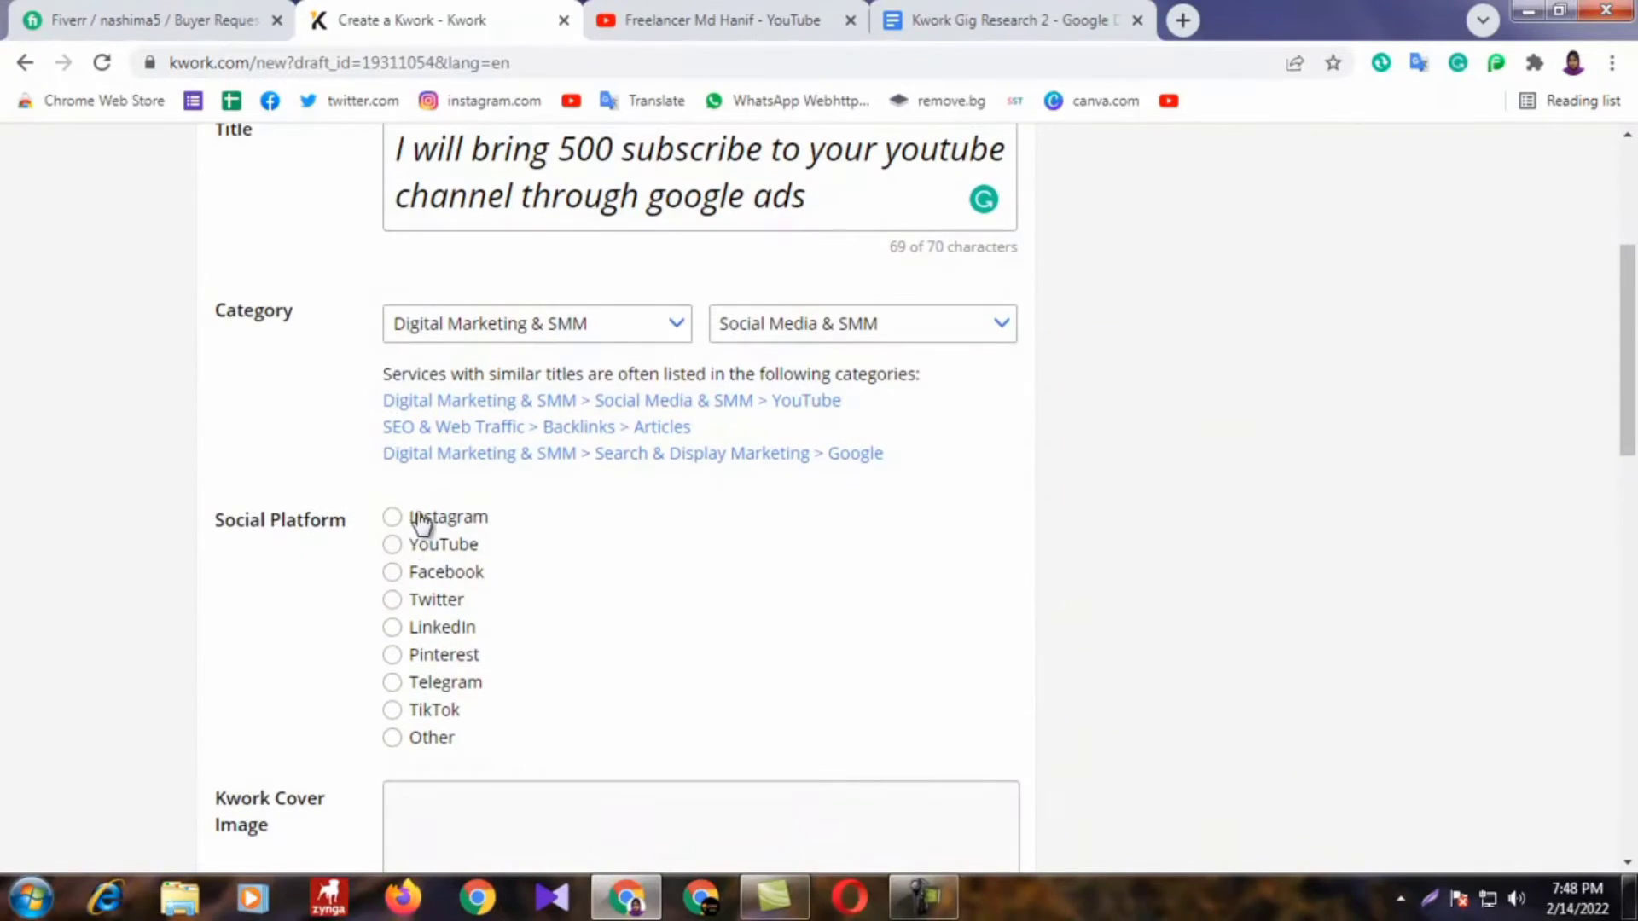
{"action": "left_click_drag", "start_coordinate": [369, 521], "coordinate": [224, 530]}
{"action": "left_click", "coordinate": [113, 597]}
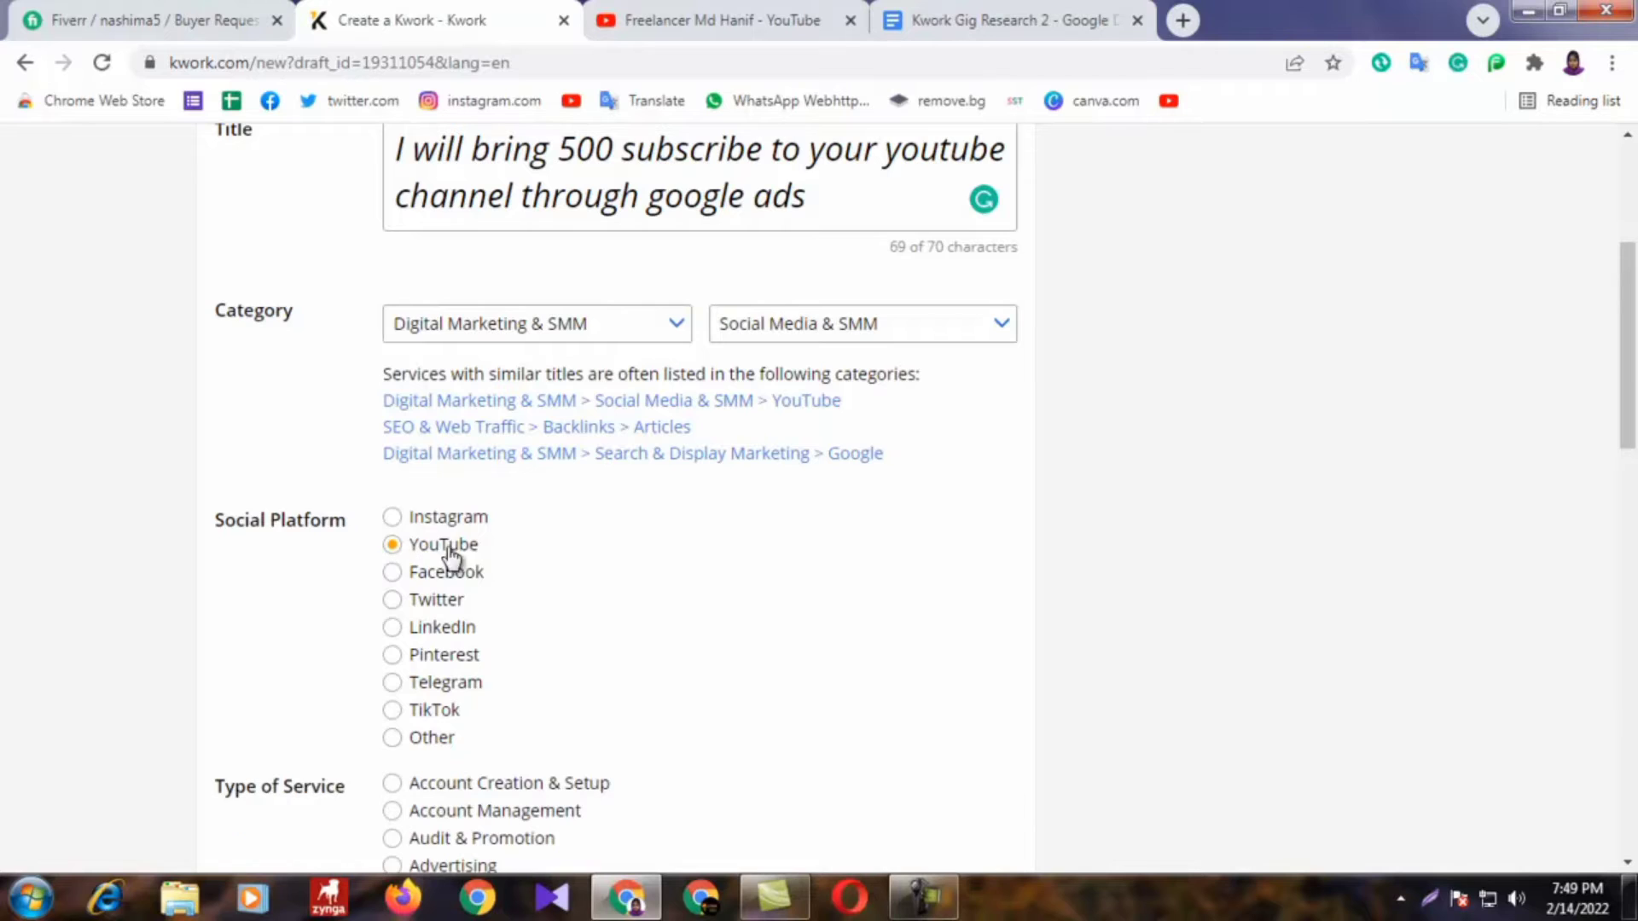
Step: Set the kwork's type of service to Advertising
{"action": "scroll", "coordinate": [739, 483], "scroll_direction": "down", "scroll_amount": 3}
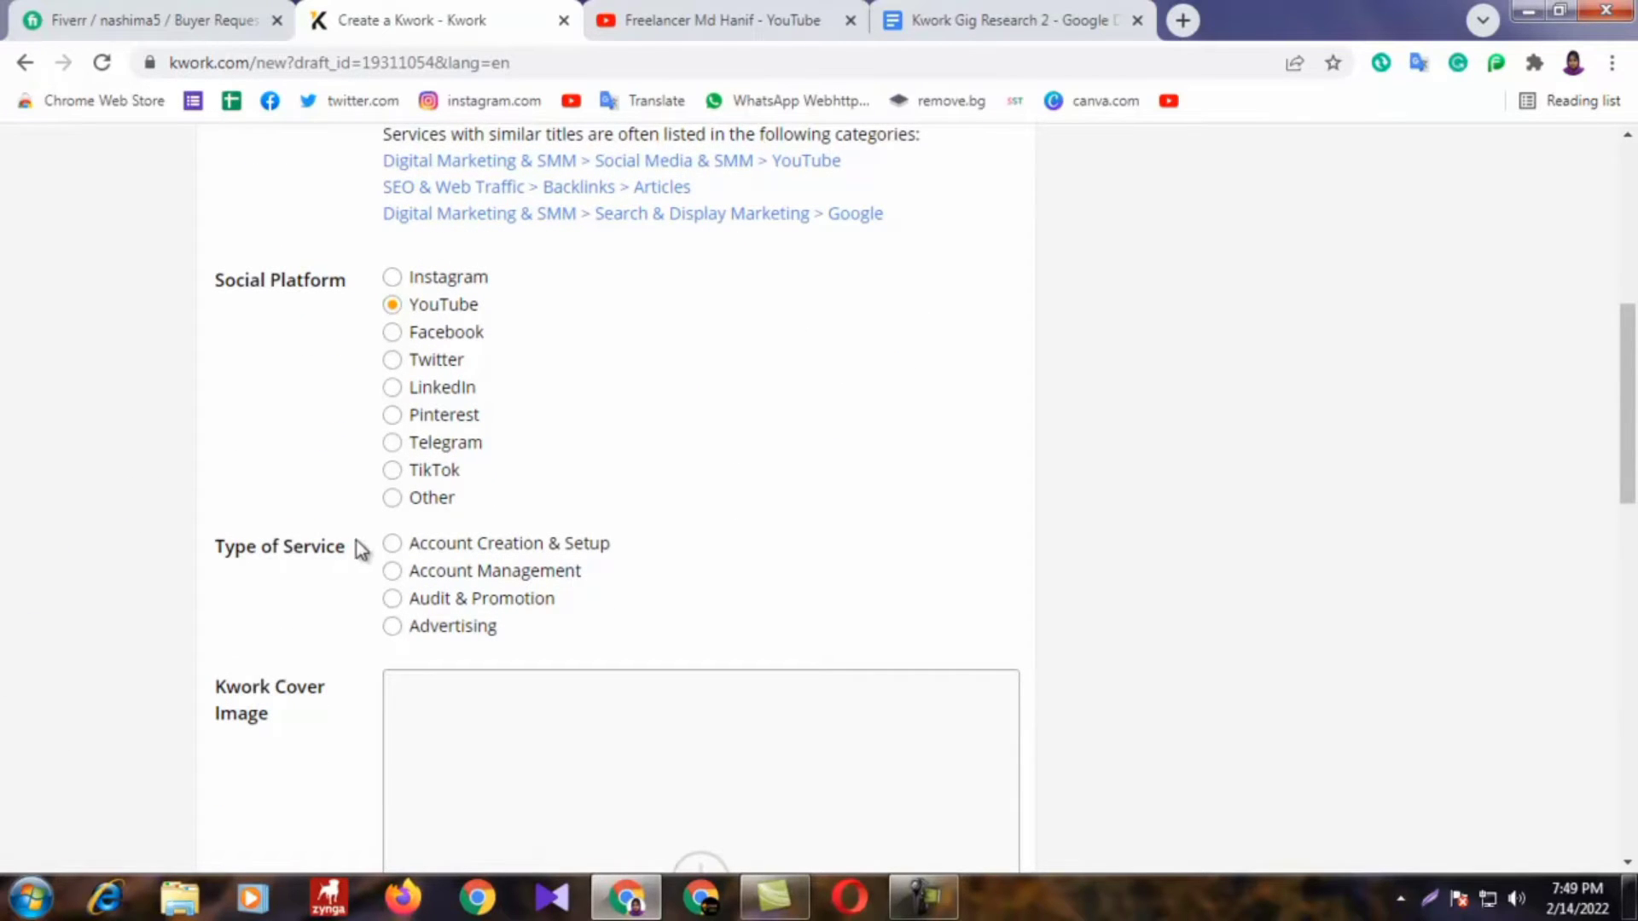
{"action": "left_click_drag", "start_coordinate": [356, 551], "coordinate": [224, 553]}
{"action": "left_click", "coordinate": [176, 562]}
{"action": "left_click", "coordinate": [393, 628]}
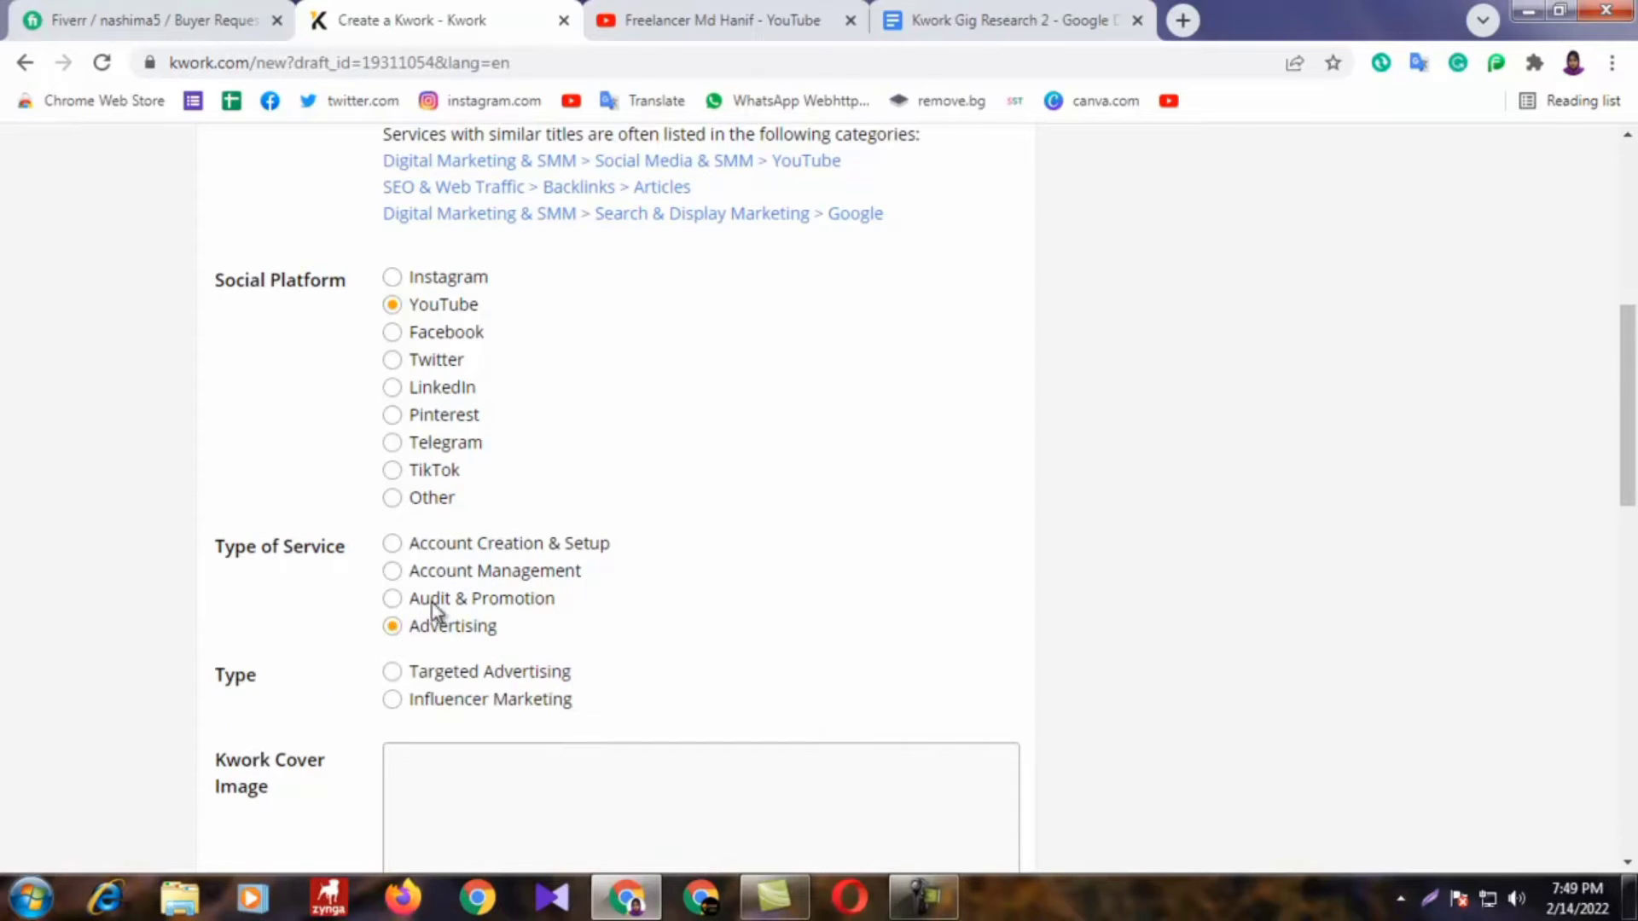
Step: Choose Targeted Advertising as the advertising type for the kwork
{"action": "scroll", "coordinate": [415, 540], "scroll_direction": "down", "scroll_amount": 3}
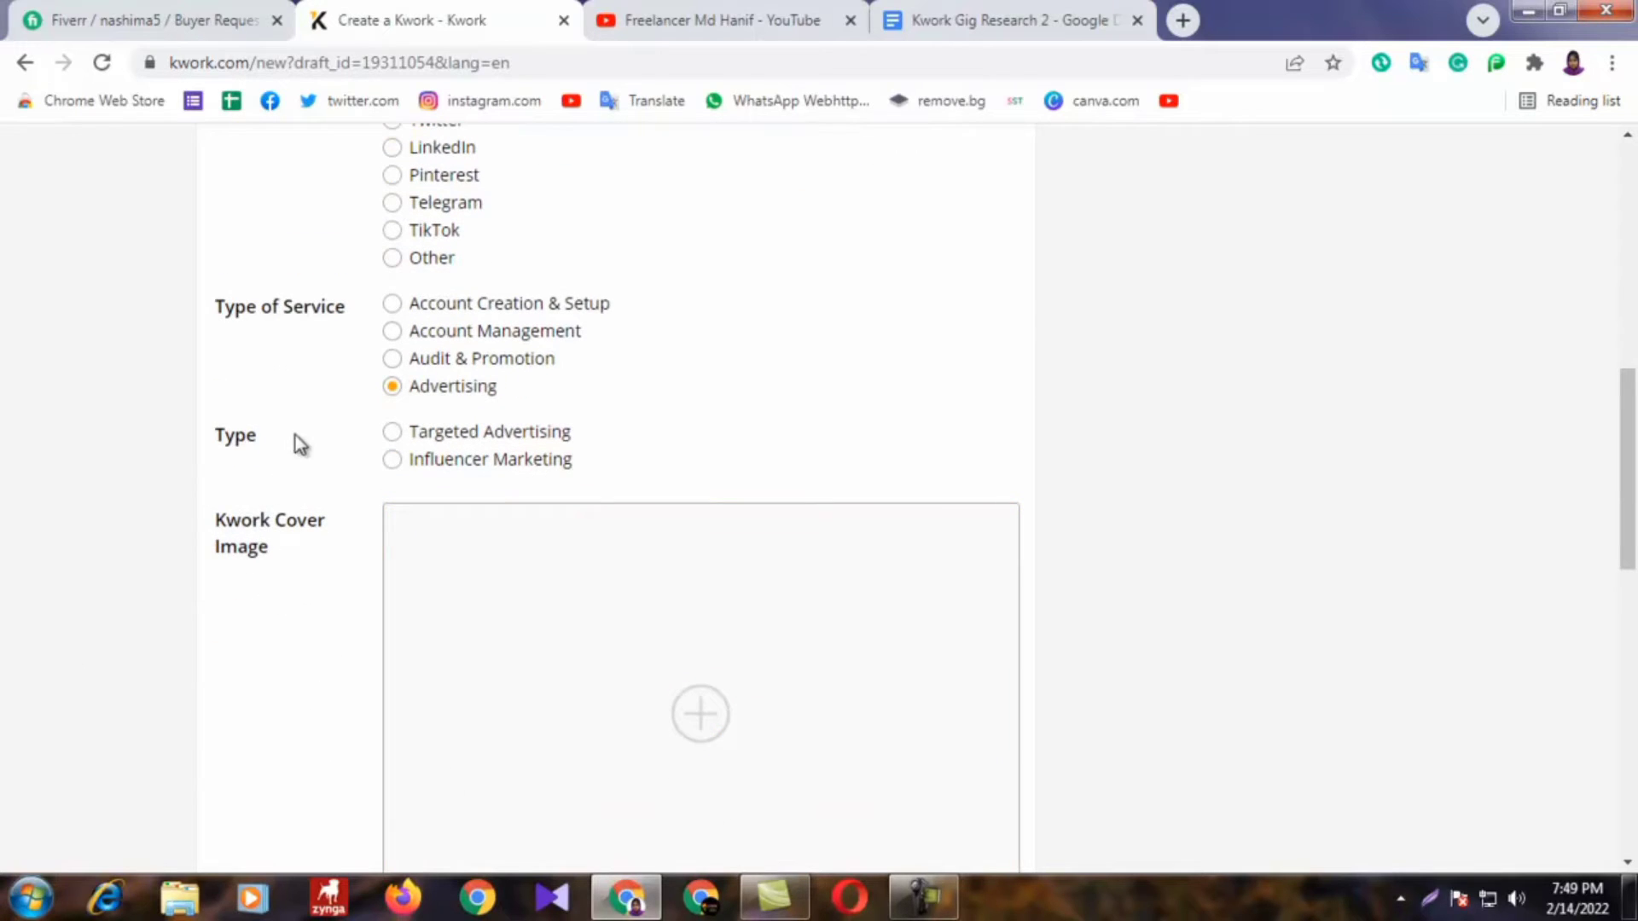
{"action": "left_click_drag", "start_coordinate": [295, 437], "coordinate": [216, 440]}
{"action": "left_click", "coordinate": [131, 430]}
{"action": "scroll", "coordinate": [814, 340], "scroll_direction": "down", "scroll_amount": 1}
Step: Open the image upload for the kwork's cover image
{"action": "scroll", "coordinate": [773, 244], "scroll_direction": "down", "scroll_amount": 2}
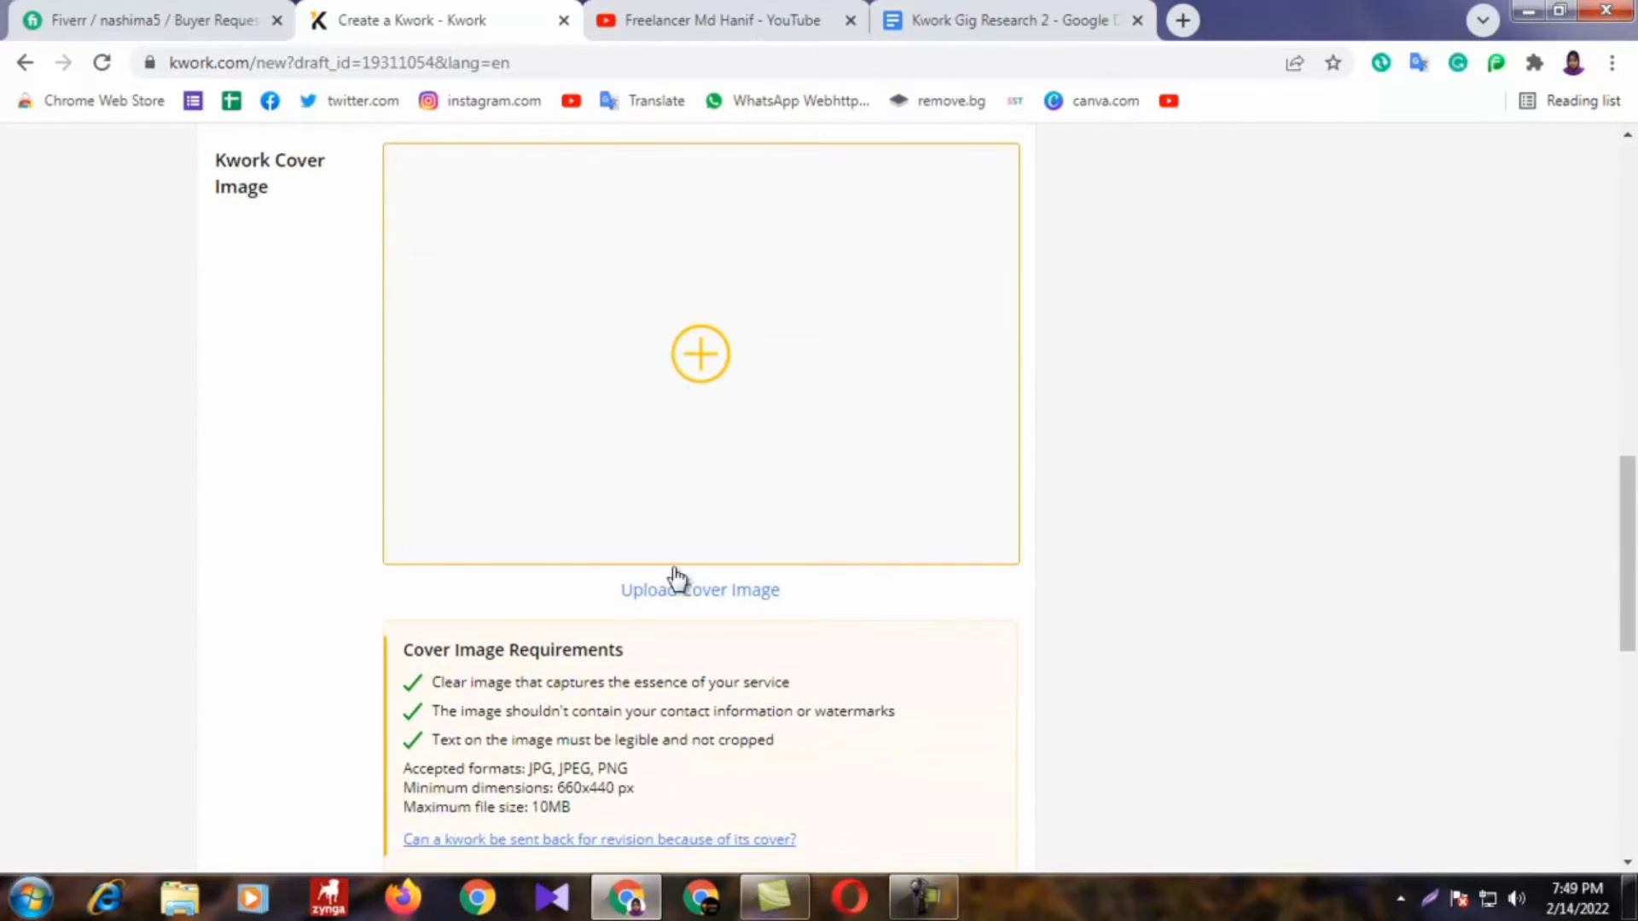
{"action": "scroll", "coordinate": [845, 333], "scroll_direction": "up", "scroll_amount": 1}
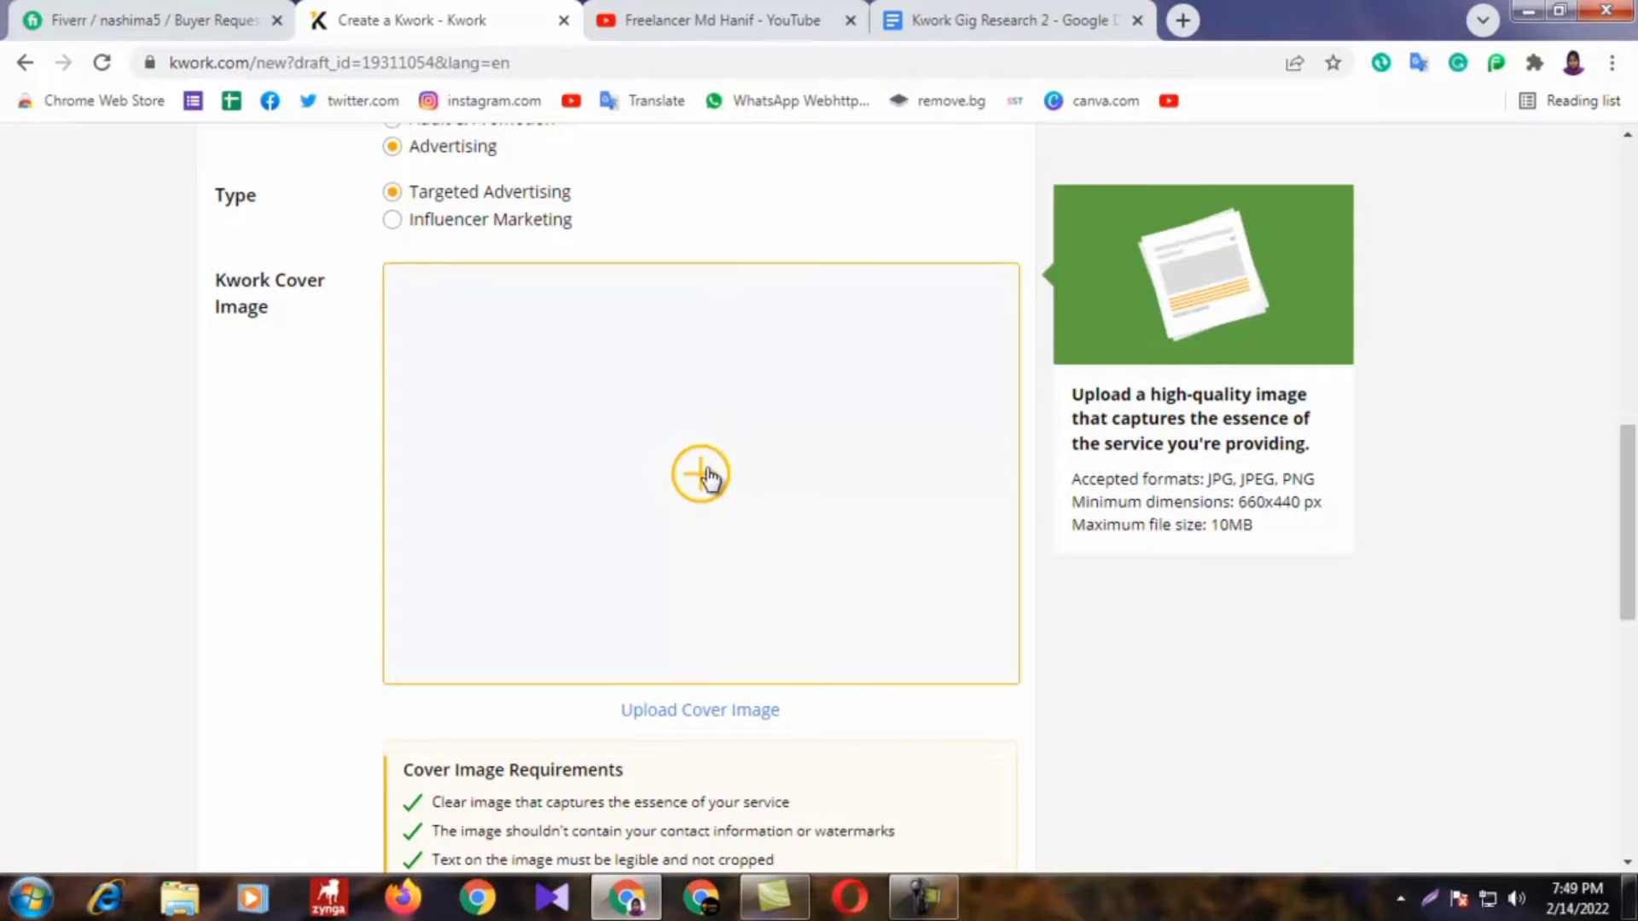
{"action": "left_click", "coordinate": [211, 294]}
{"action": "left_click", "coordinate": [702, 475]}
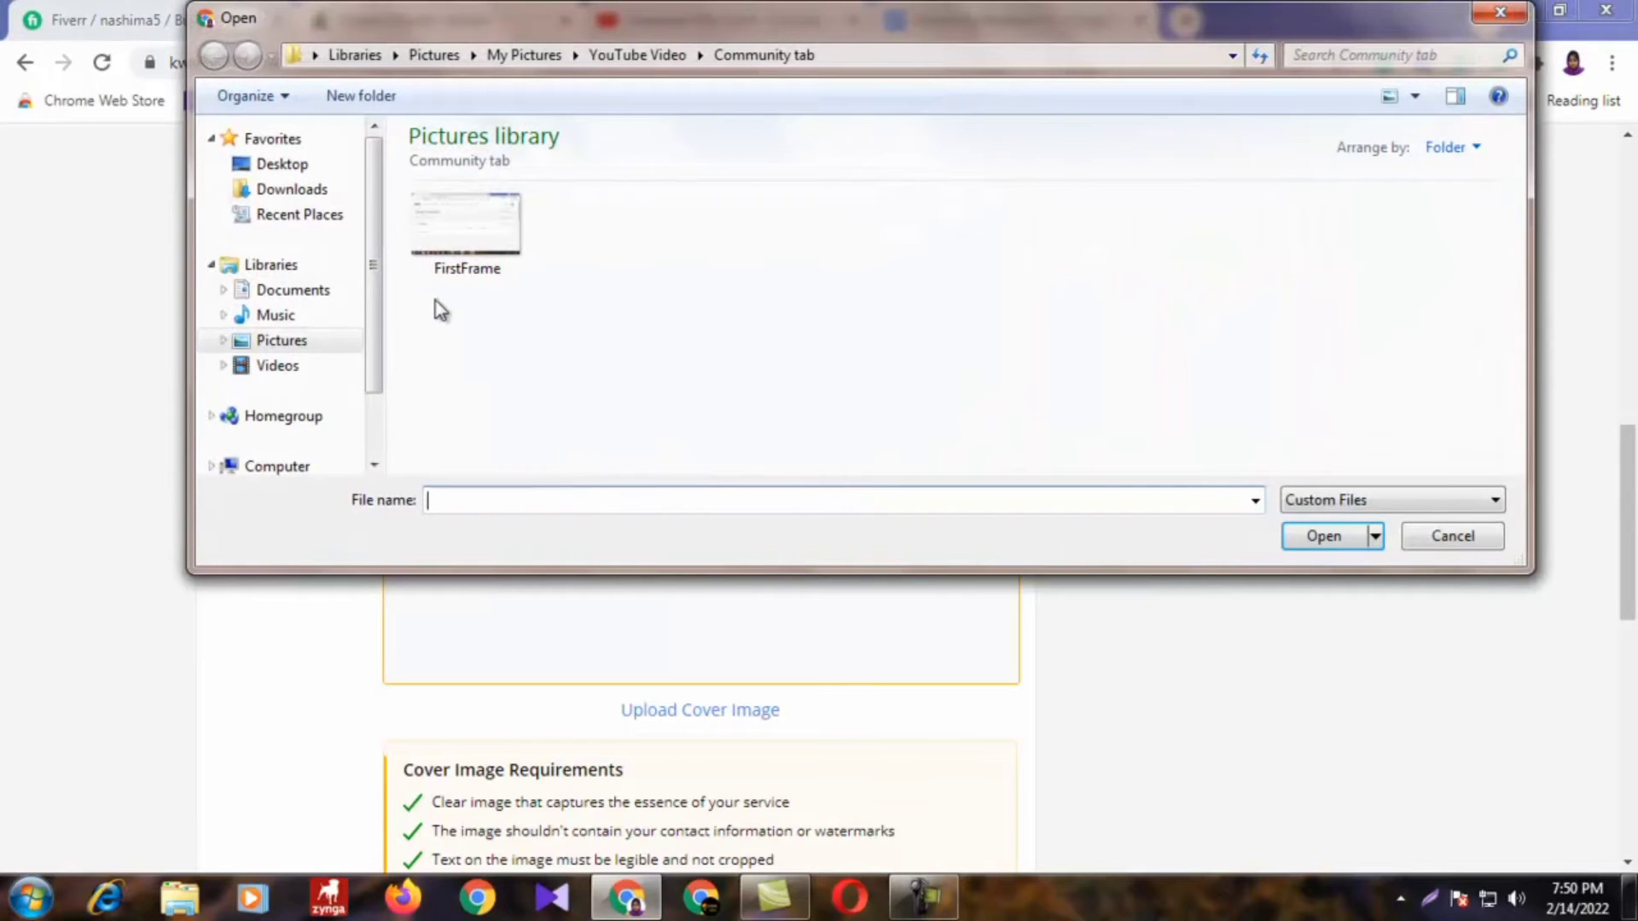
Step: Look through the Pictures library and its Kwork Order folder for a suitable cover image
{"action": "left_click", "coordinate": [283, 341]}
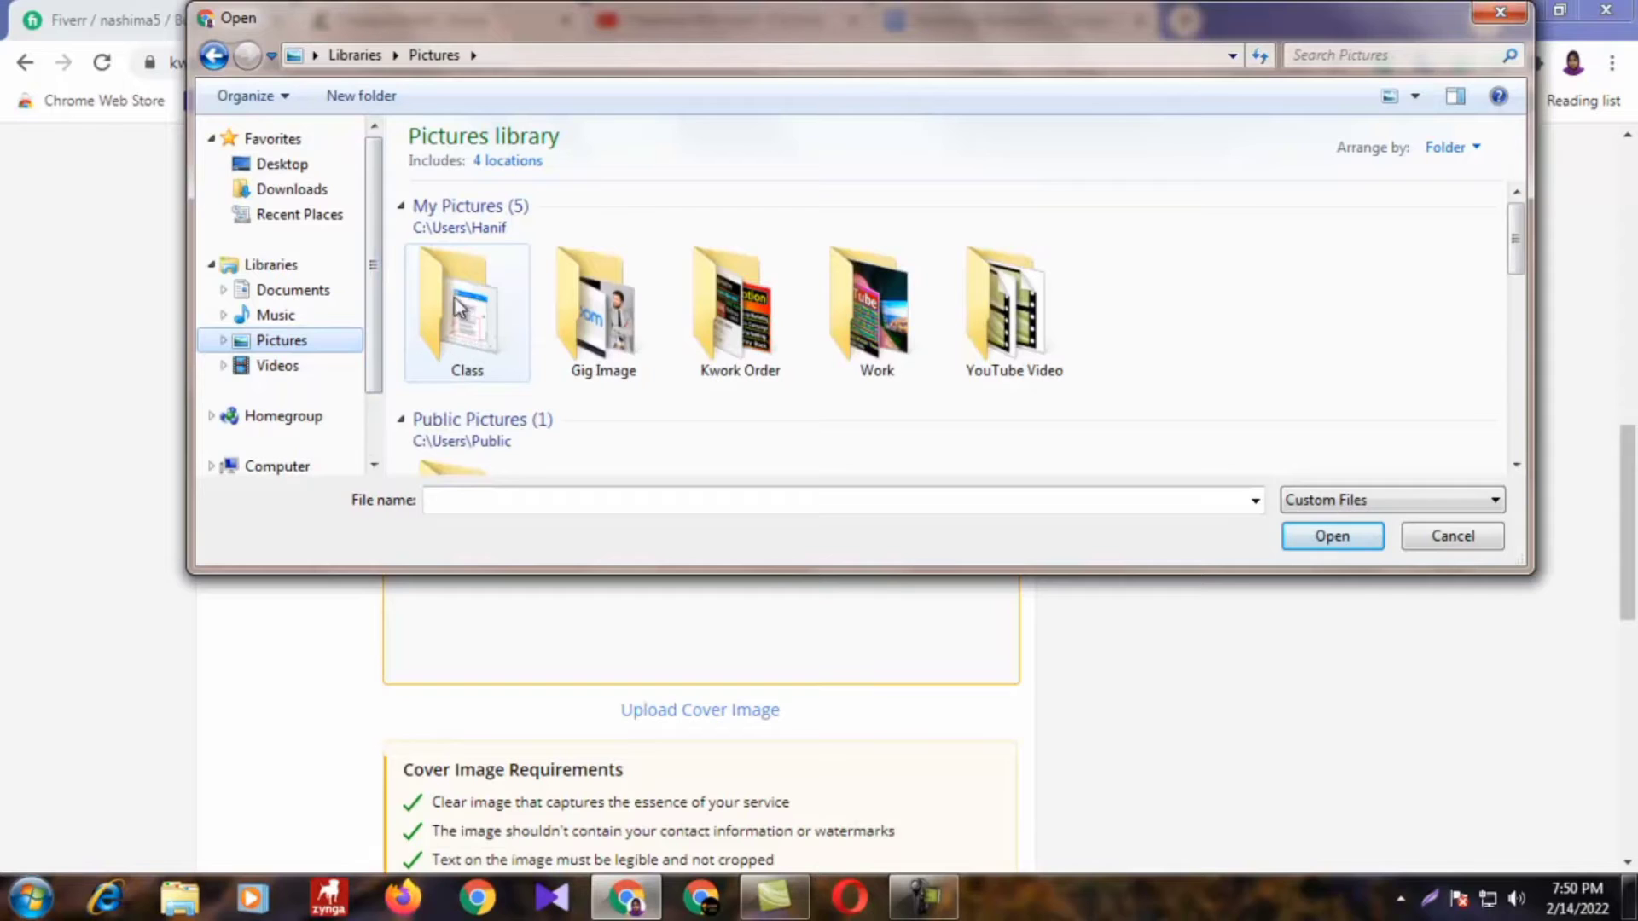
{"action": "left_click", "coordinate": [503, 334]}
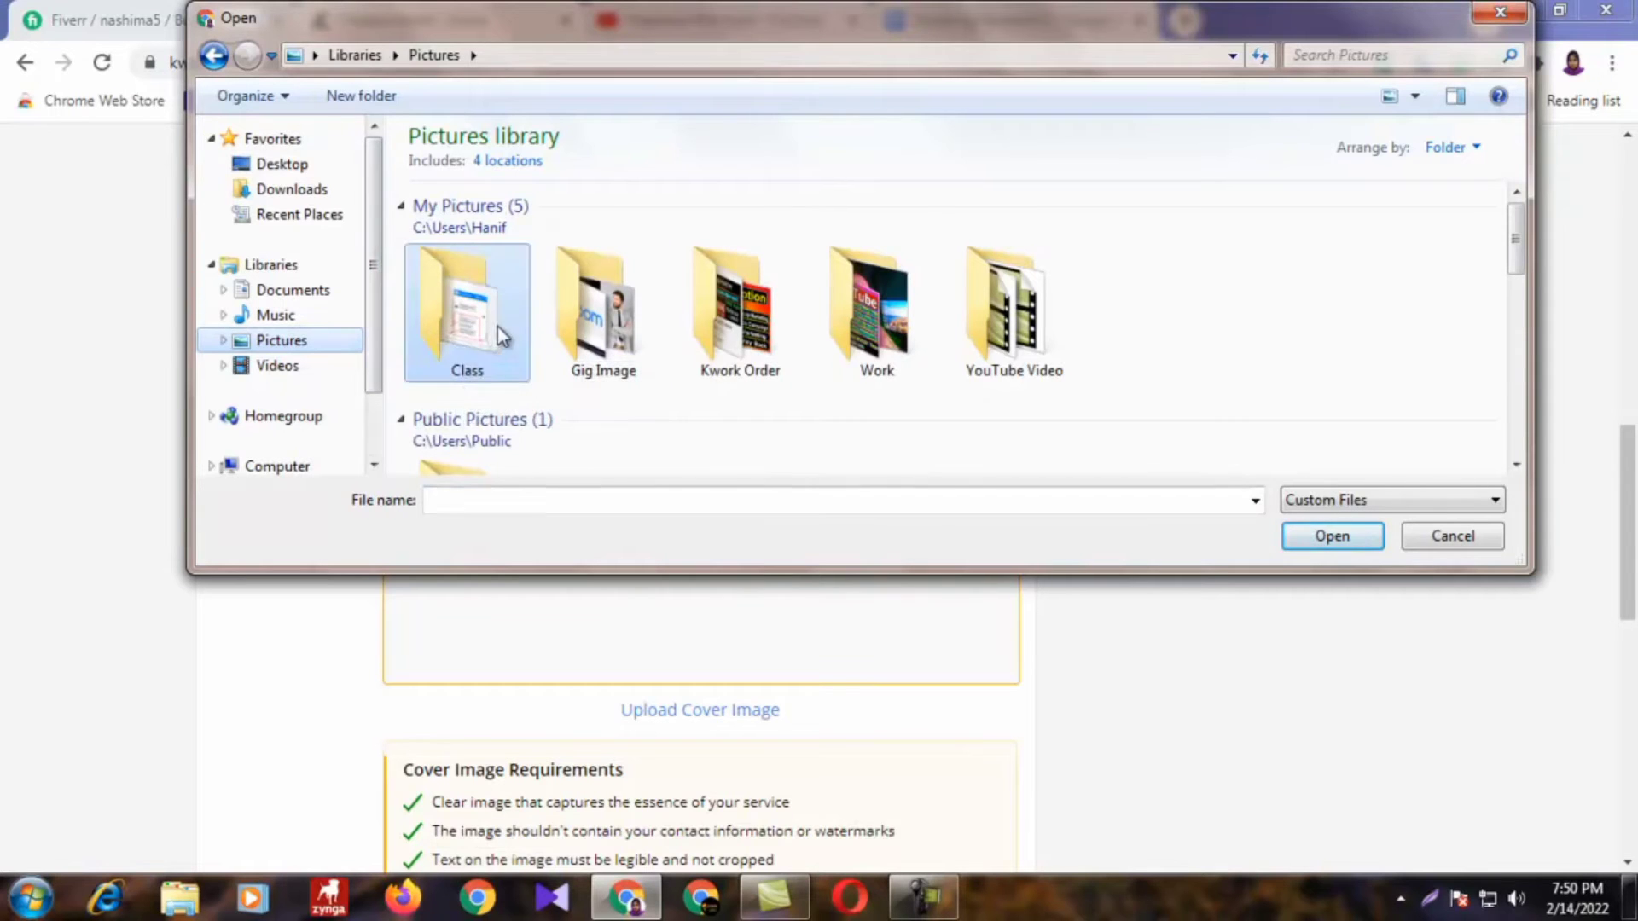
{"action": "double_click", "coordinate": [504, 334]}
{"action": "left_click", "coordinate": [333, 341]}
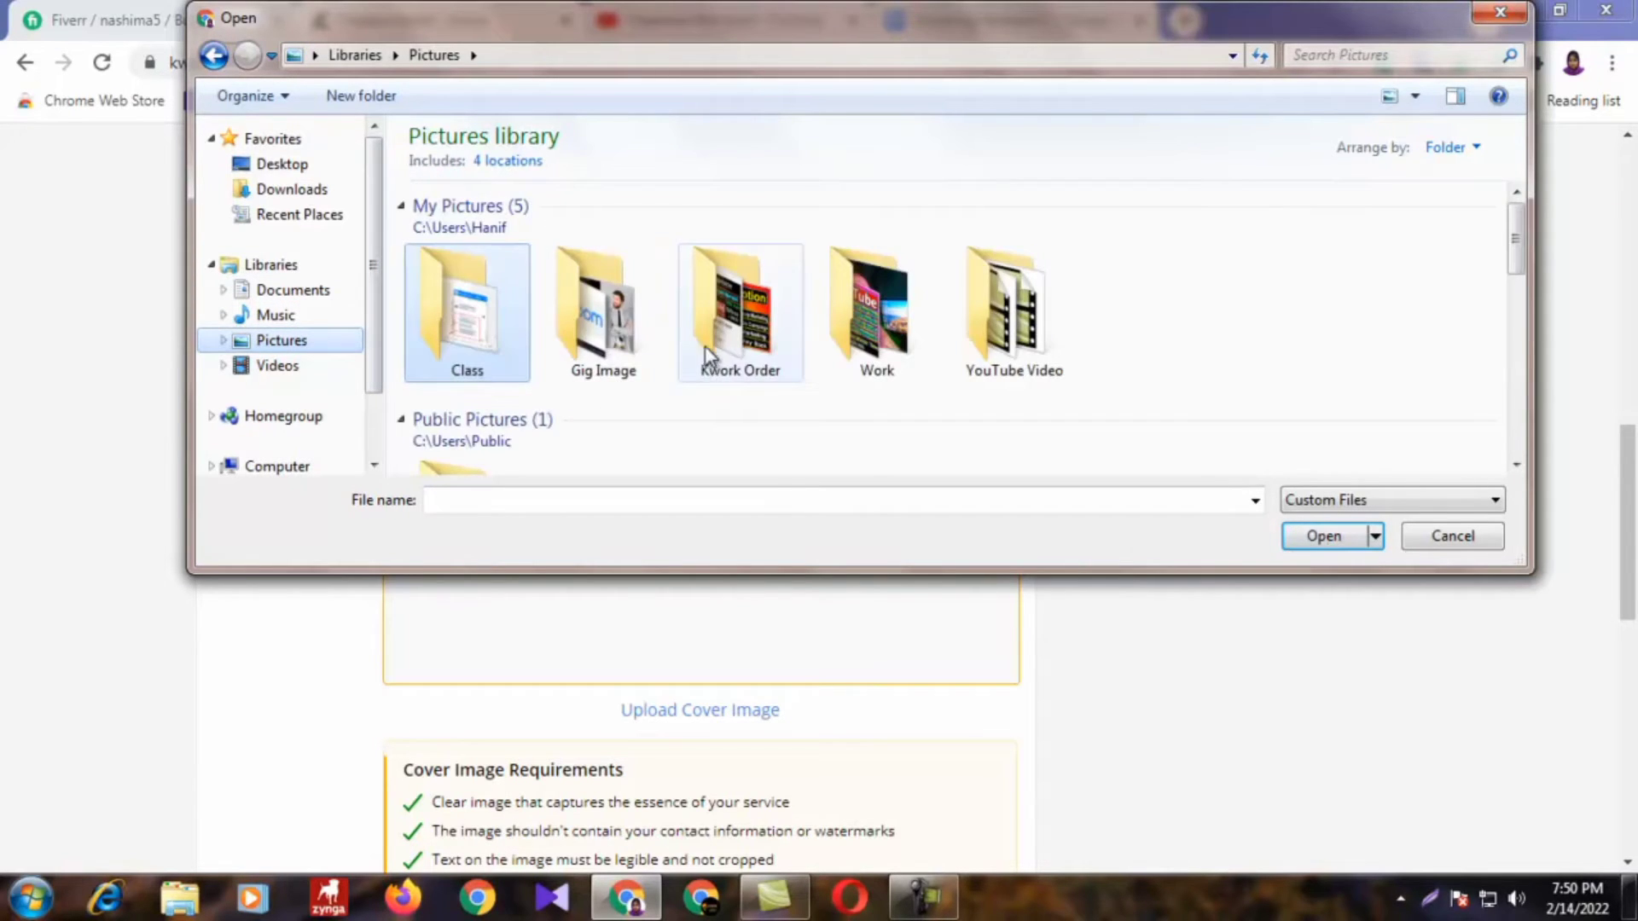
{"action": "double_click", "coordinate": [707, 354]}
{"action": "scroll", "coordinate": [1282, 360], "scroll_direction": "down", "scroll_amount": 1}
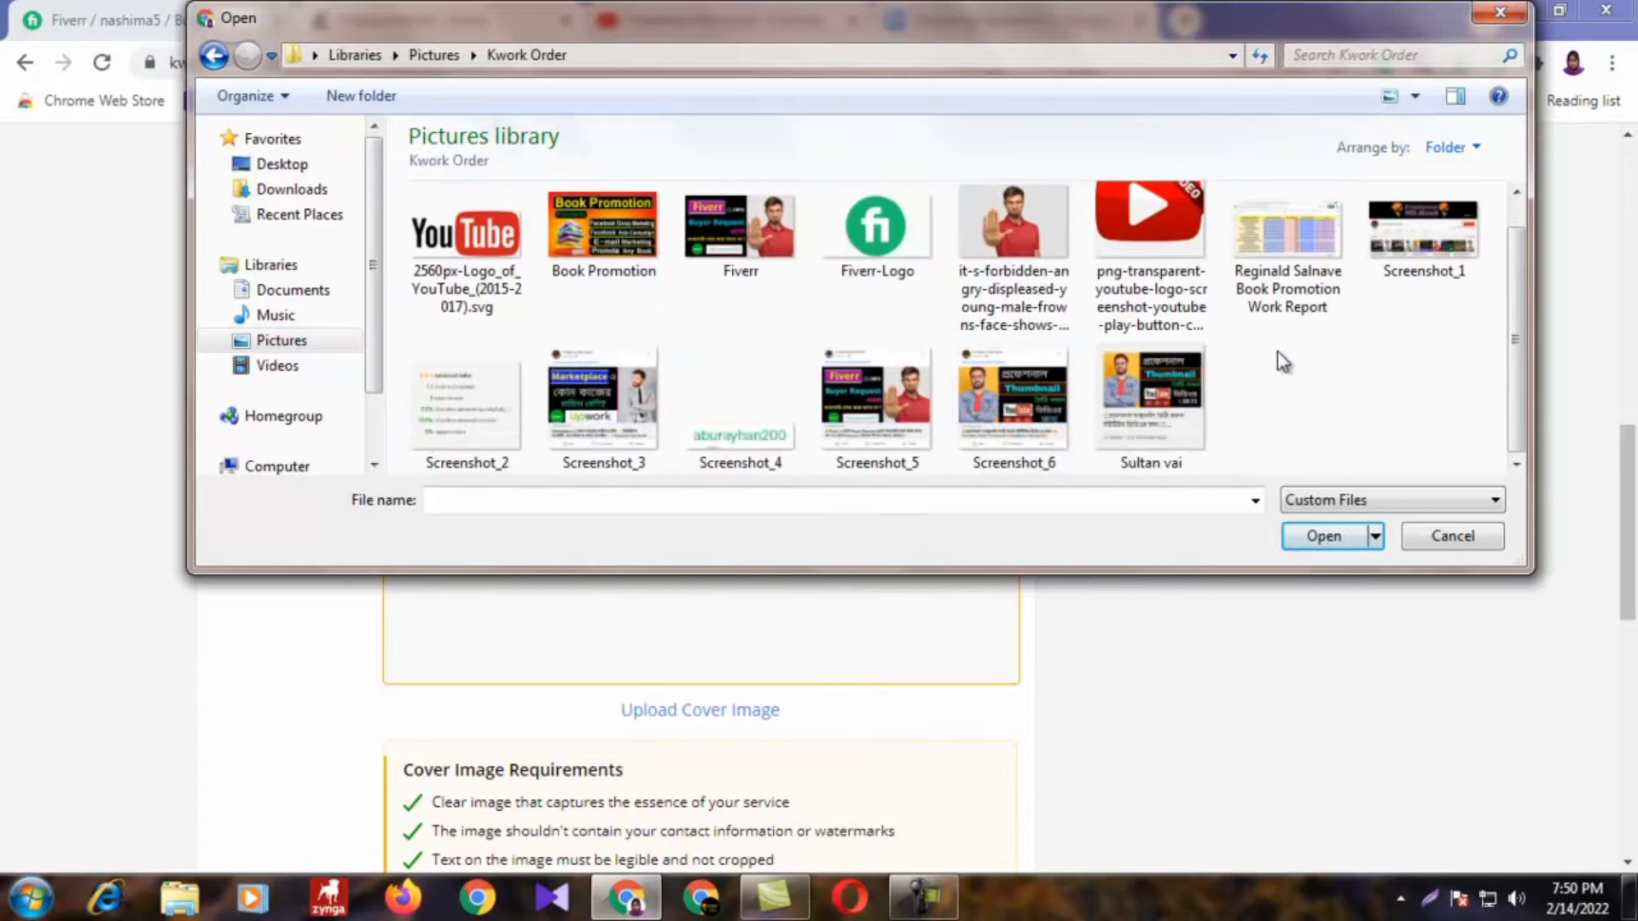
{"action": "scroll", "coordinate": [1283, 361], "scroll_direction": "up", "scroll_amount": 1}
{"action": "left_click", "coordinate": [309, 355]}
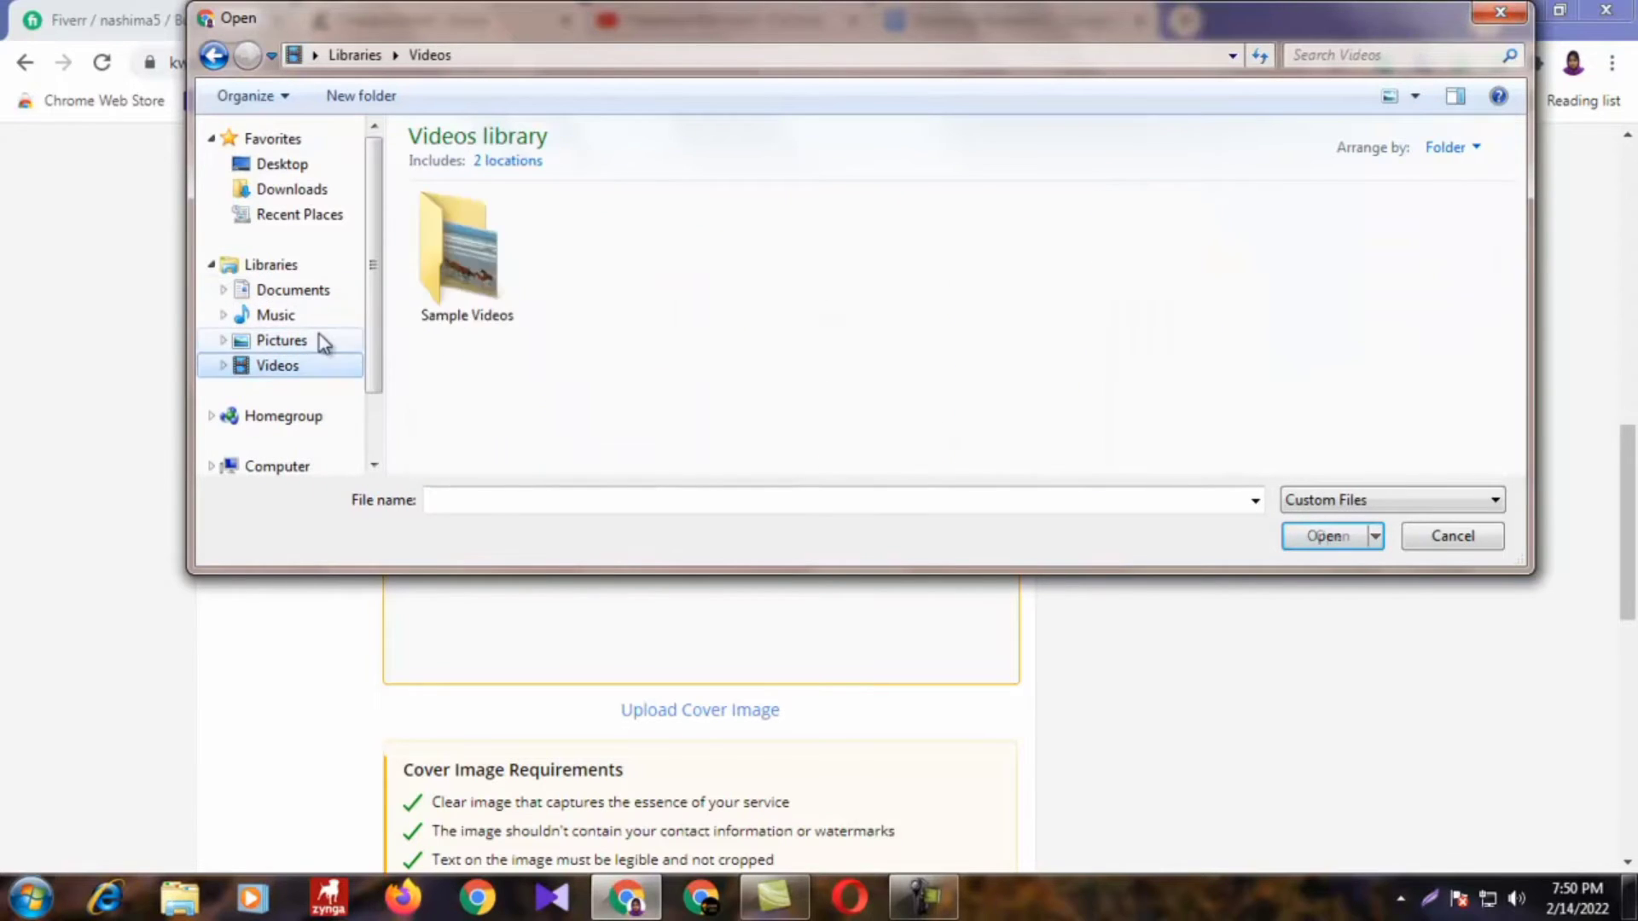
Step: Select "I will bring 500 subscribe to your youtube channel through google ads (1)" from the Gig Image folder as the cover image
{"action": "left_click", "coordinate": [319, 338]}
{"action": "double_click", "coordinate": [601, 345]}
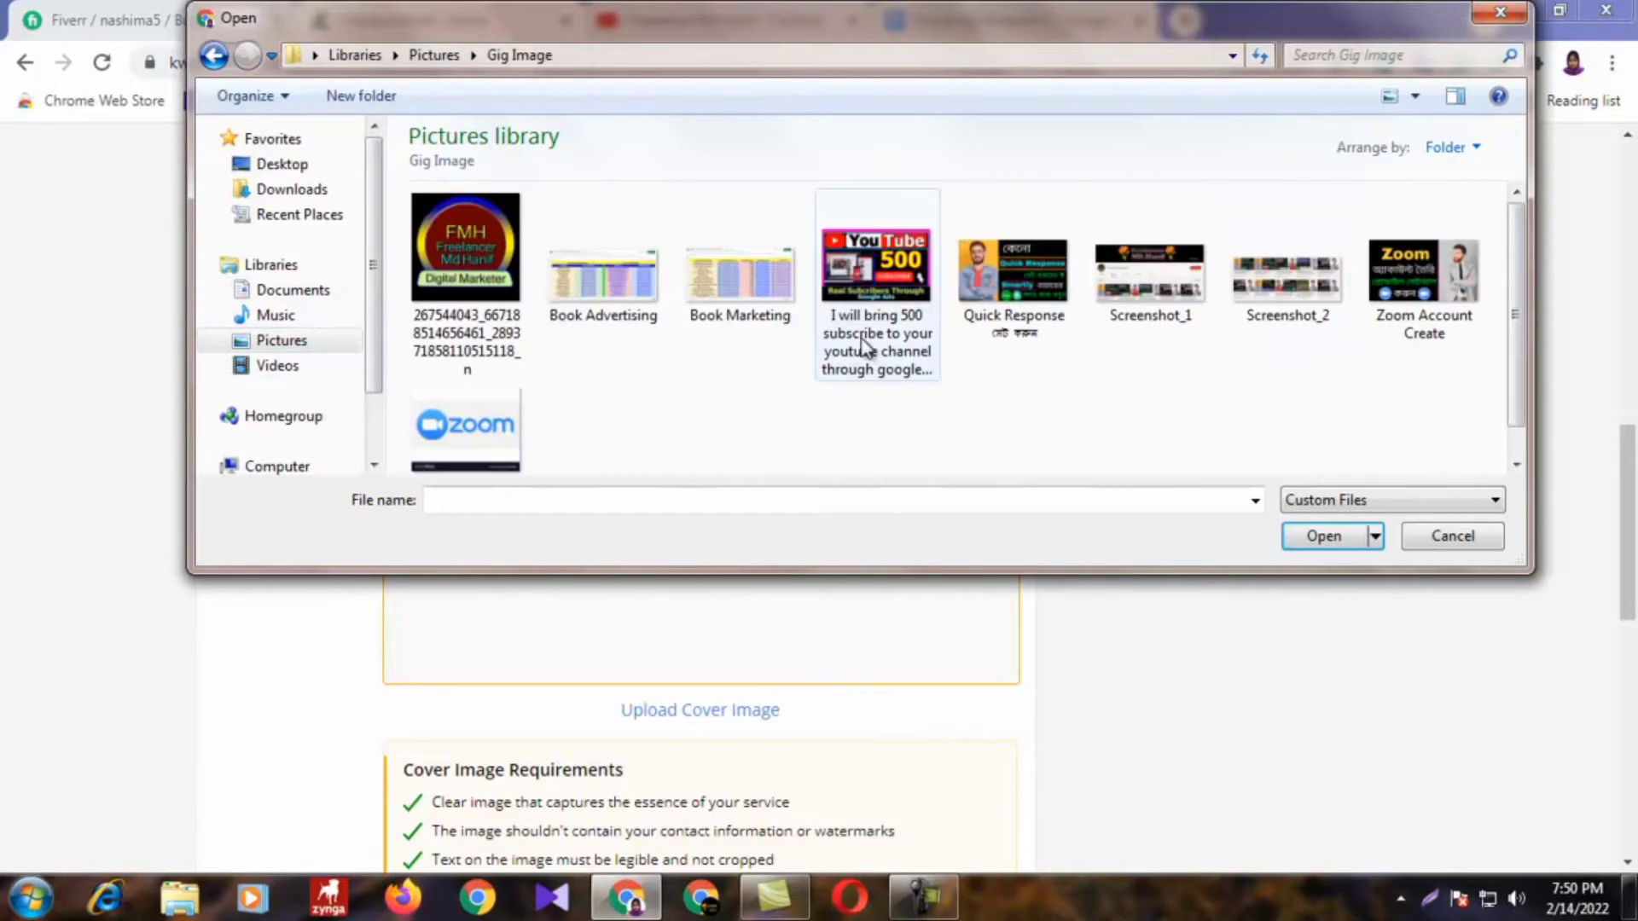
{"action": "left_click", "coordinate": [278, 341]}
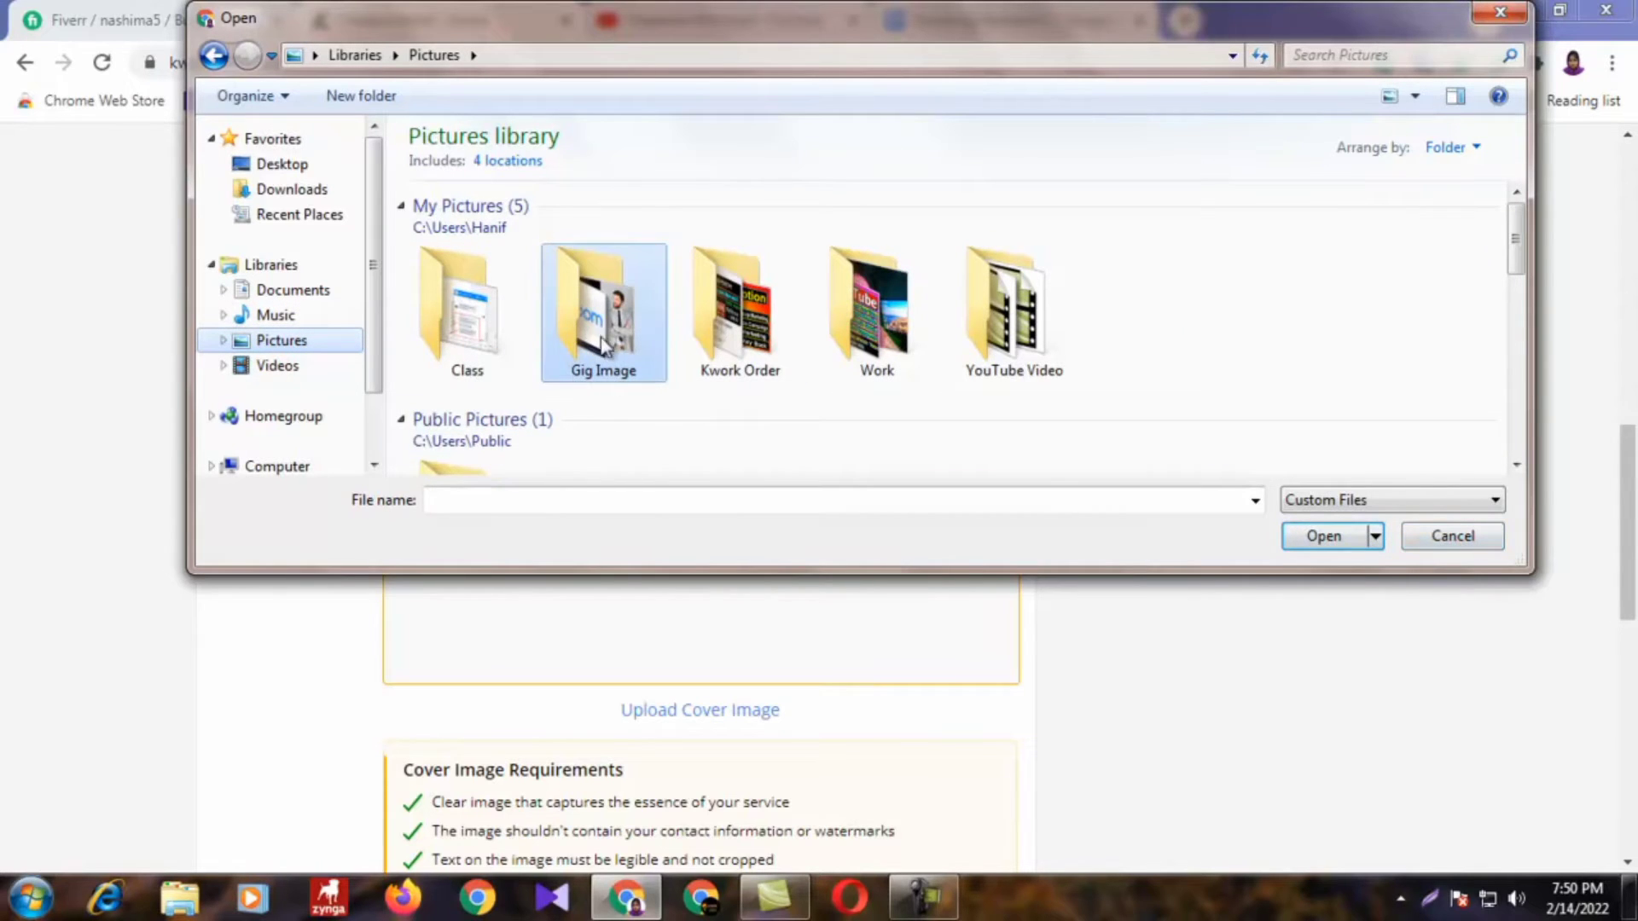
{"action": "double_click", "coordinate": [602, 341]}
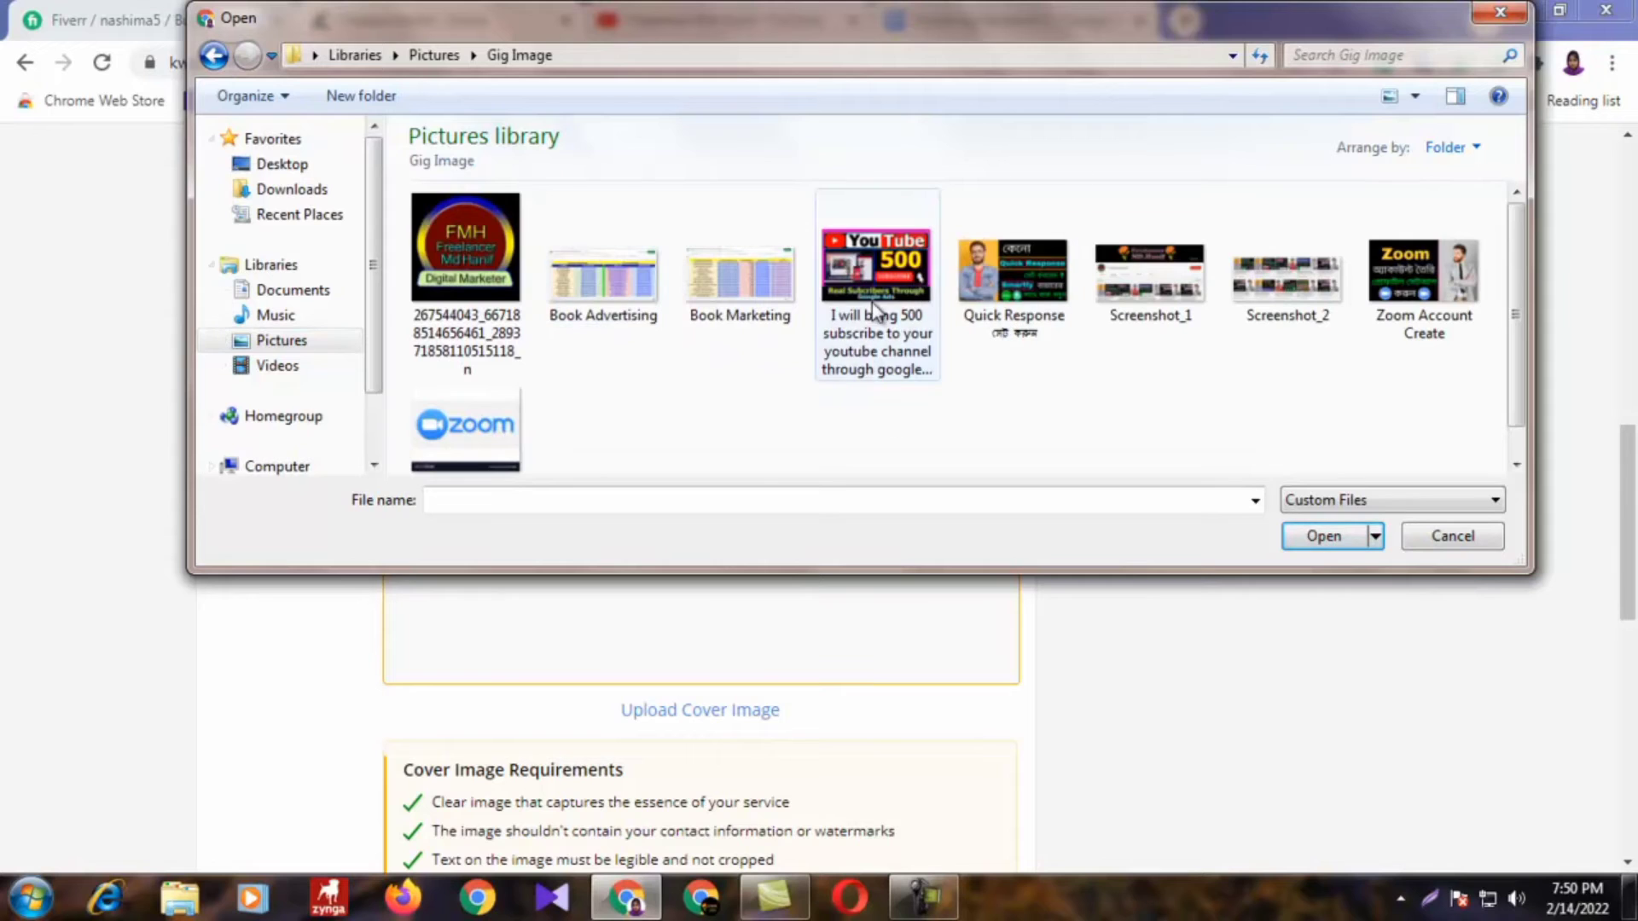
{"action": "left_click", "coordinate": [898, 314]}
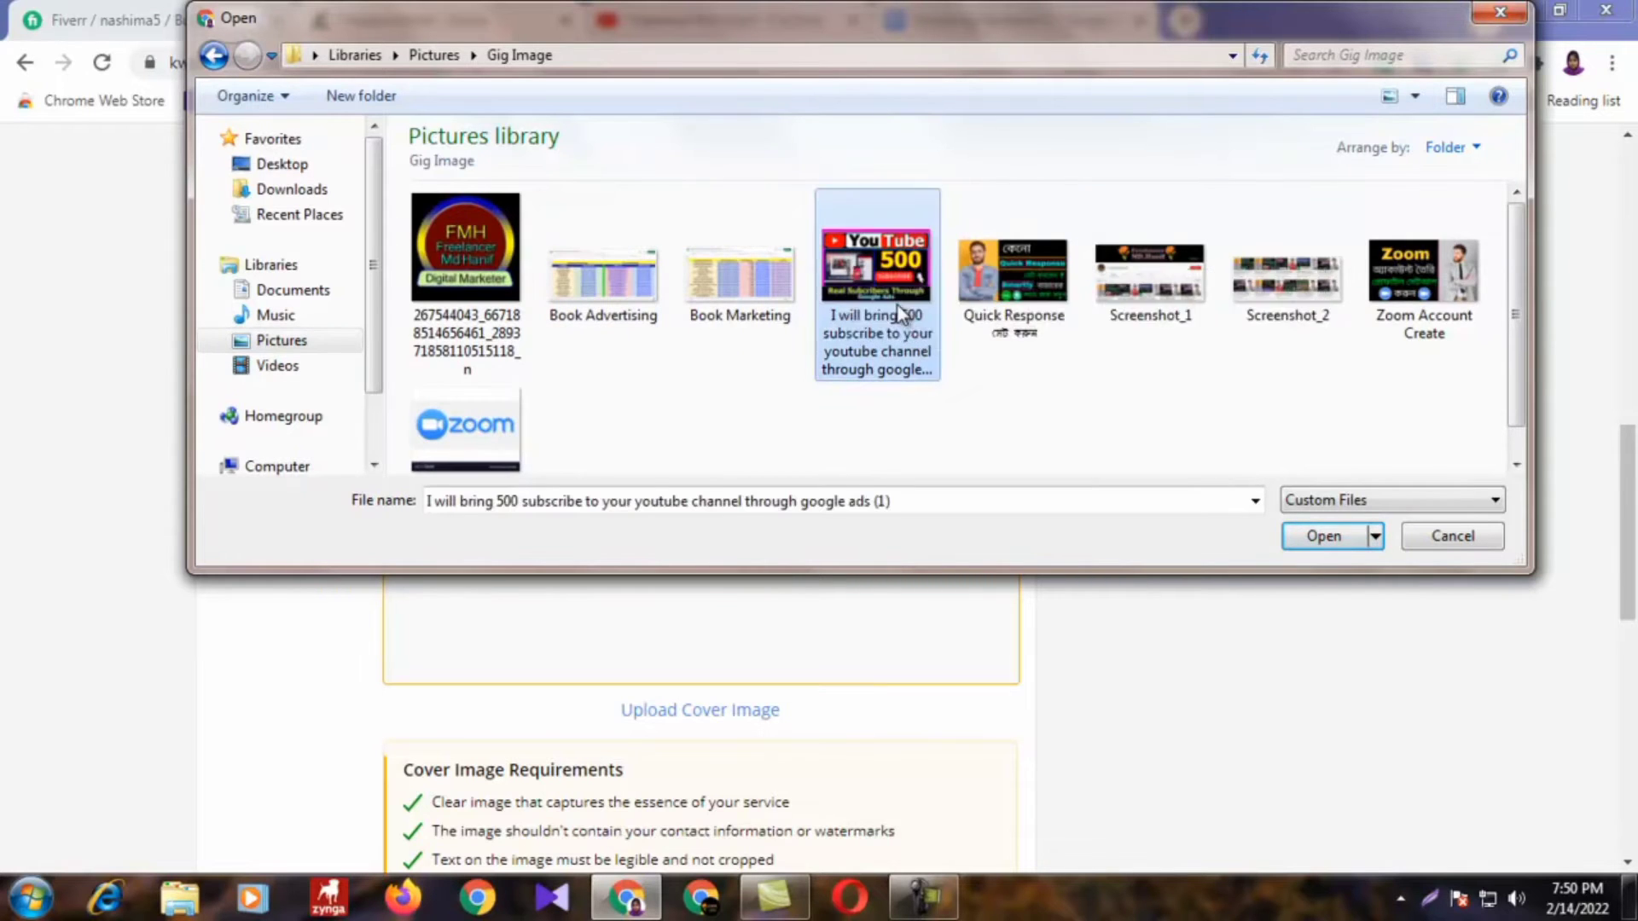
{"action": "left_click", "coordinate": [857, 369]}
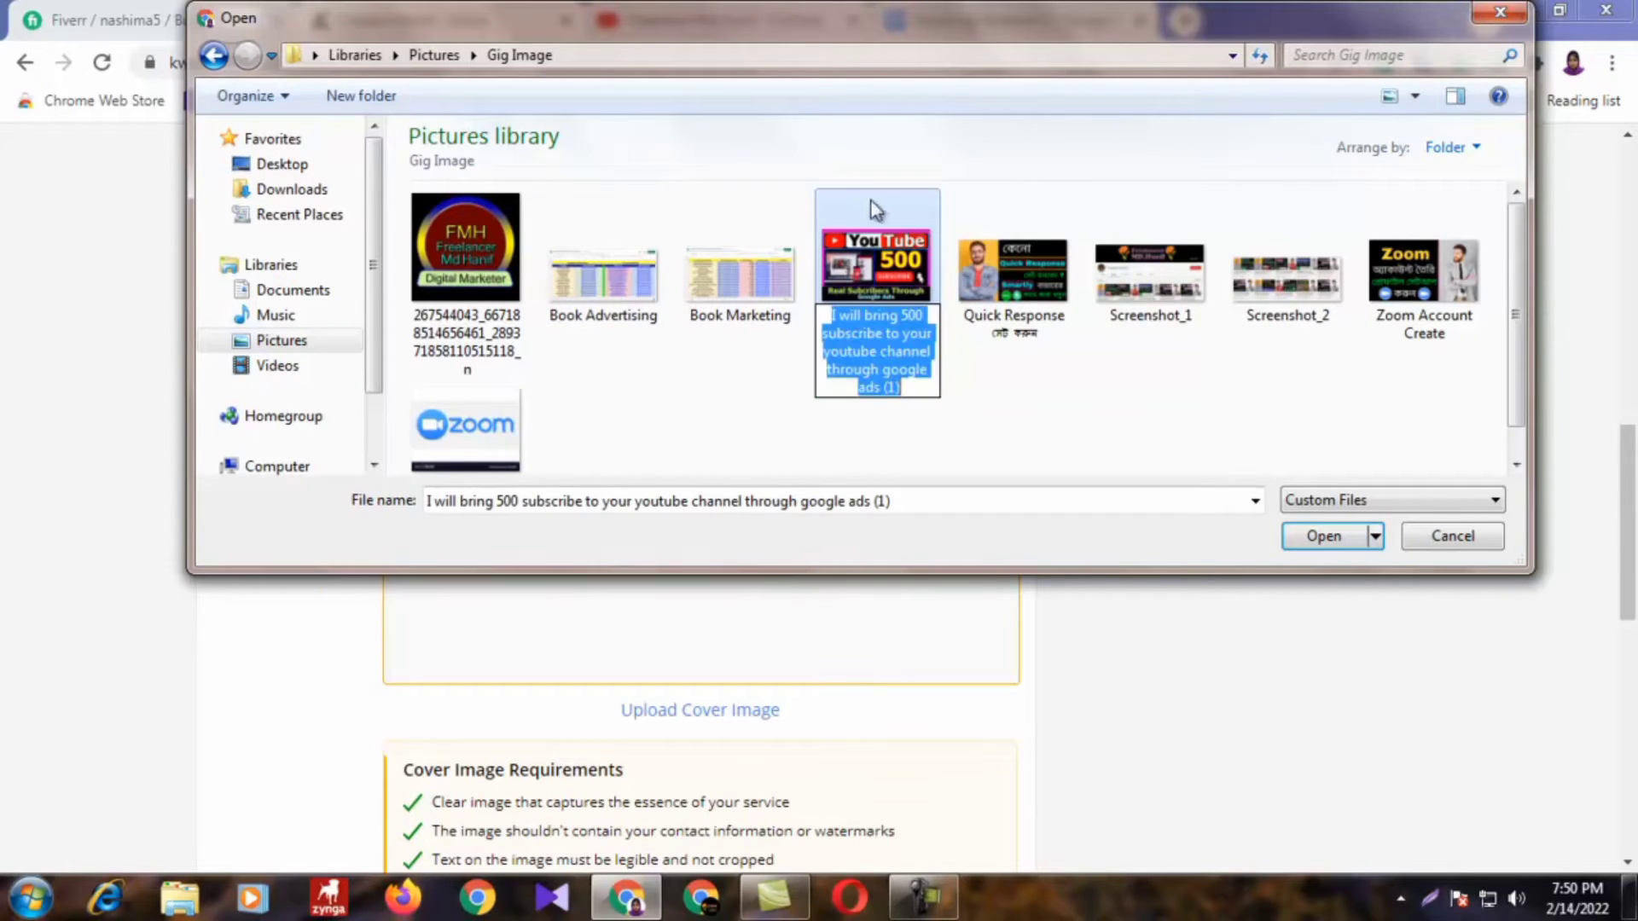
{"action": "left_click", "coordinate": [713, 408]}
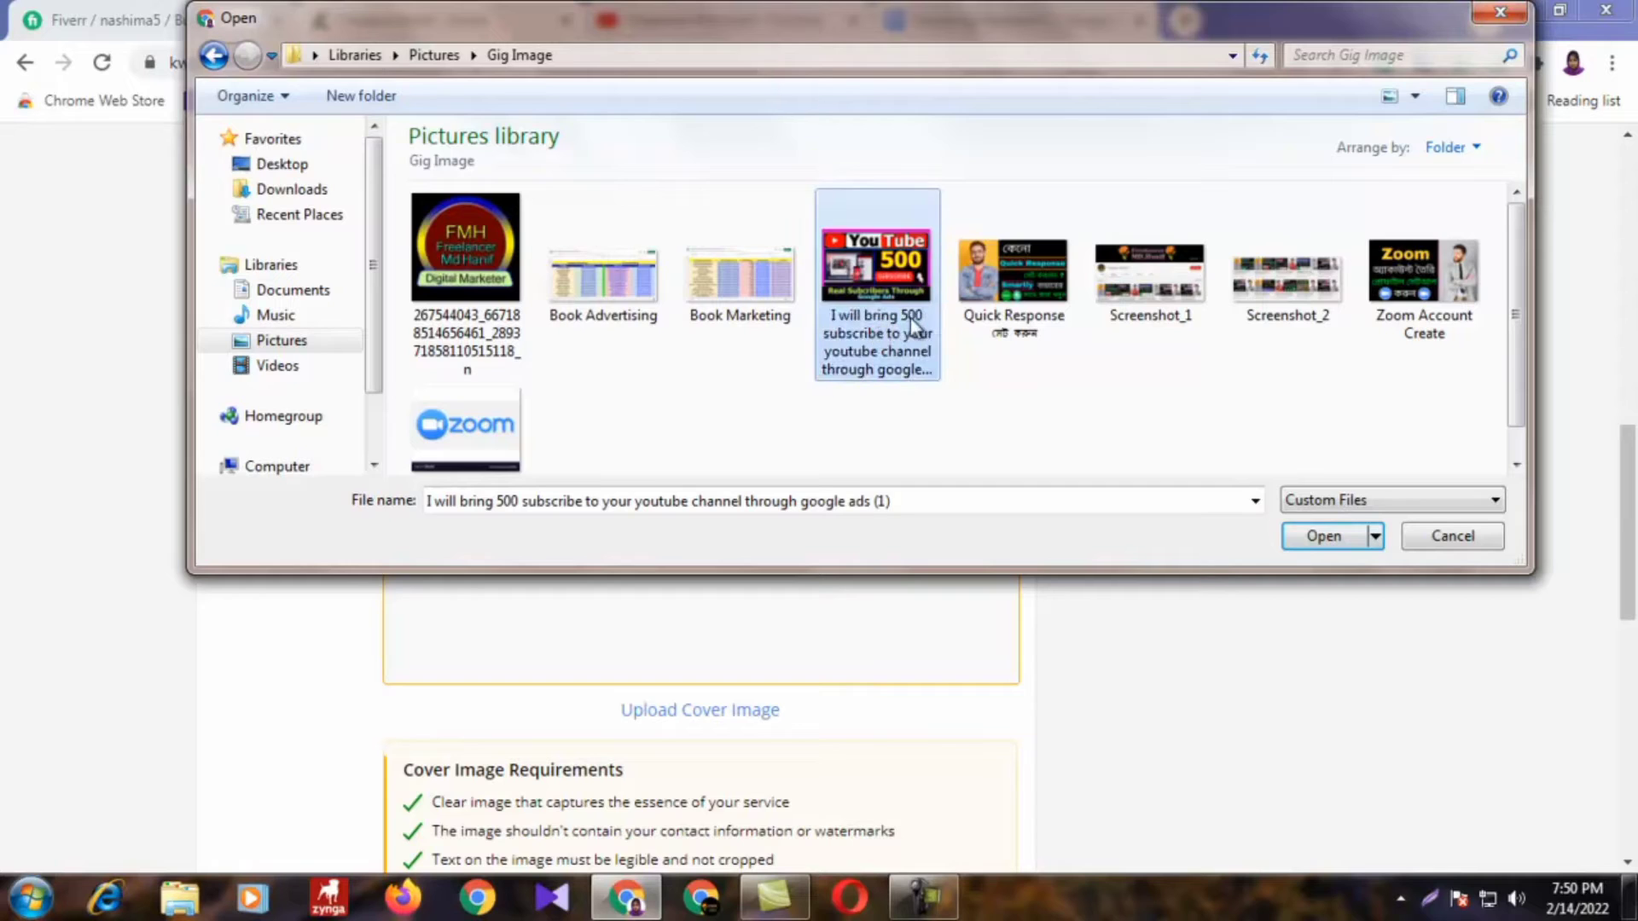
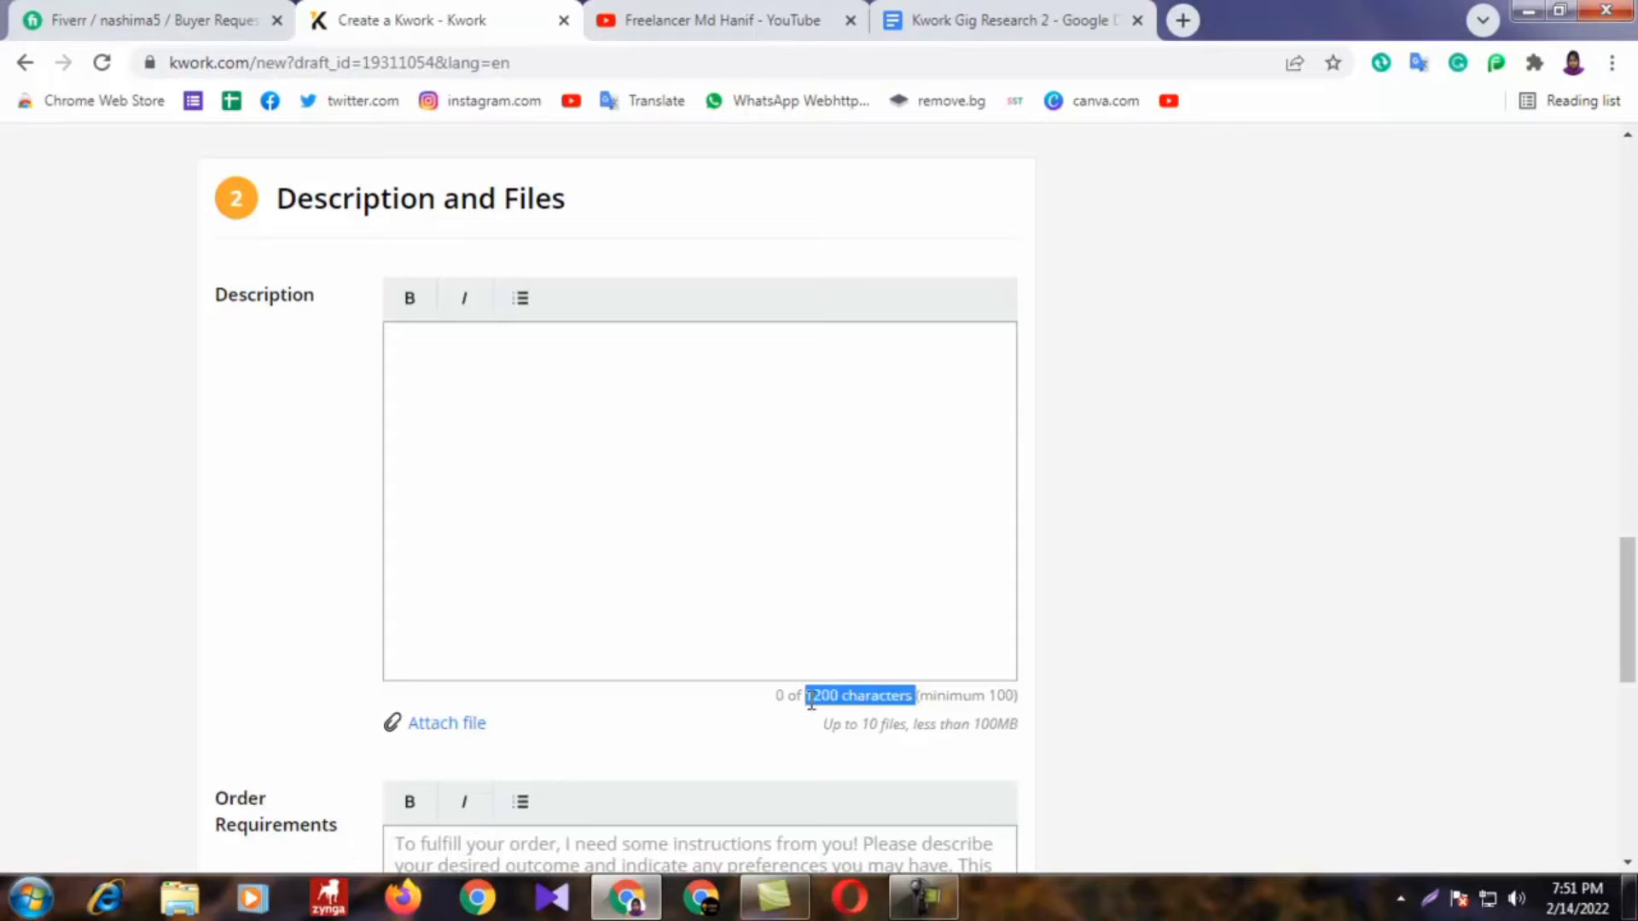
Step: Examine the Description and Files section, including the description's character limits and the order requirements field
{"action": "left_click_drag", "start_coordinate": [1017, 696], "coordinate": [988, 695]}
{"action": "left_click", "coordinate": [1048, 699]}
{"action": "left_click", "coordinate": [1099, 673]}
{"action": "scroll", "coordinate": [1099, 672], "scroll_direction": "down", "scroll_amount": 8}
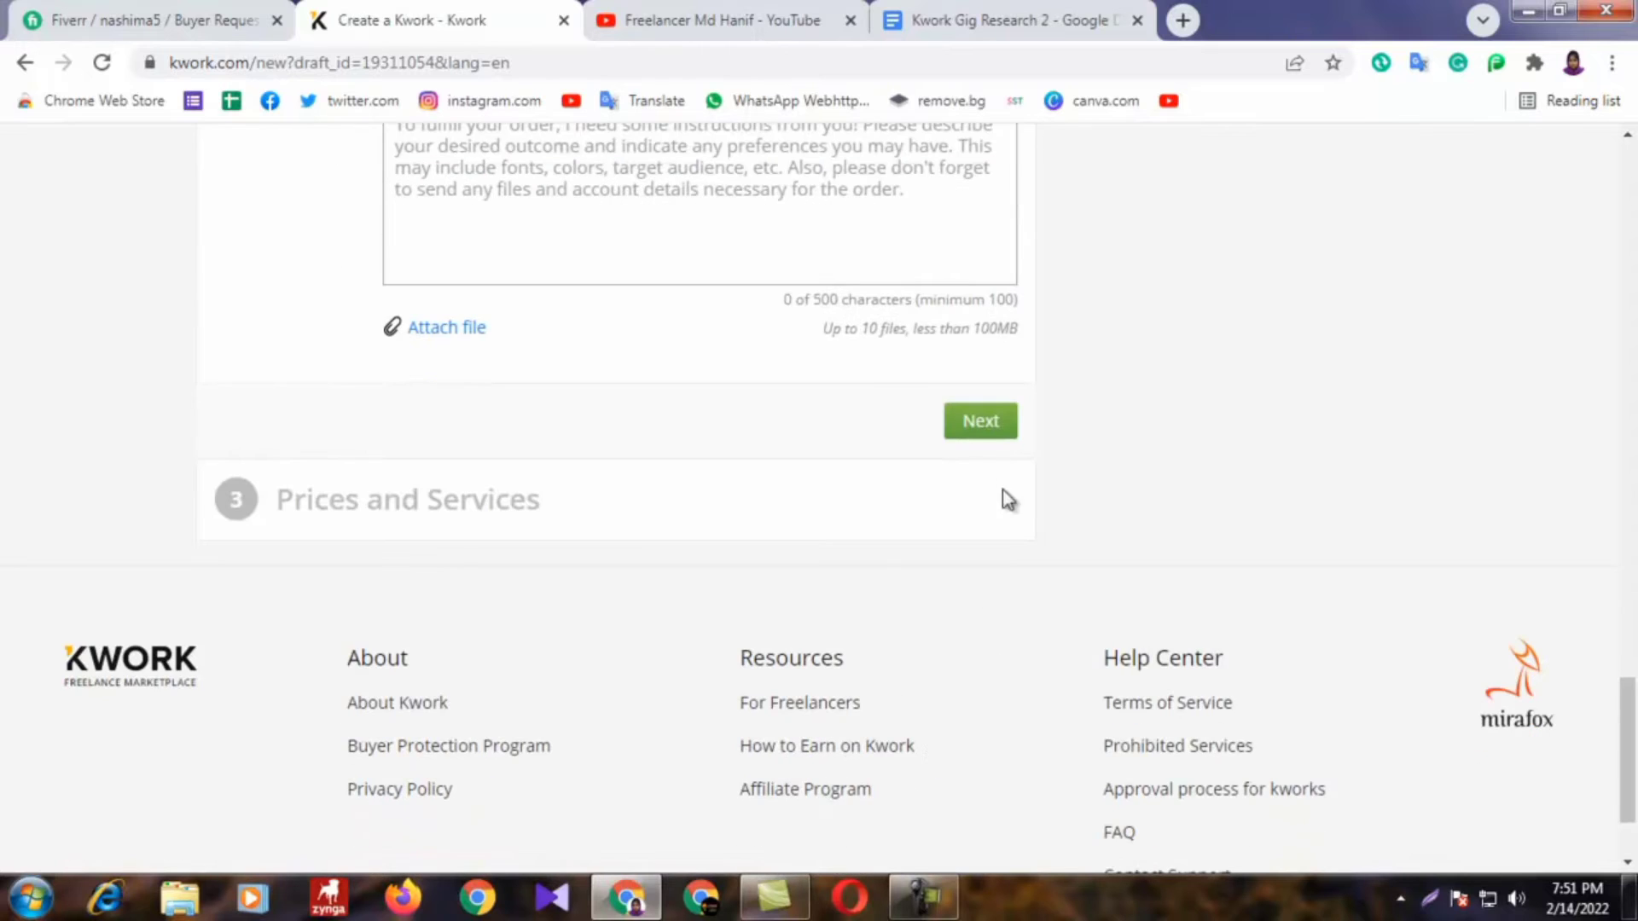
{"action": "left_click", "coordinate": [980, 425]}
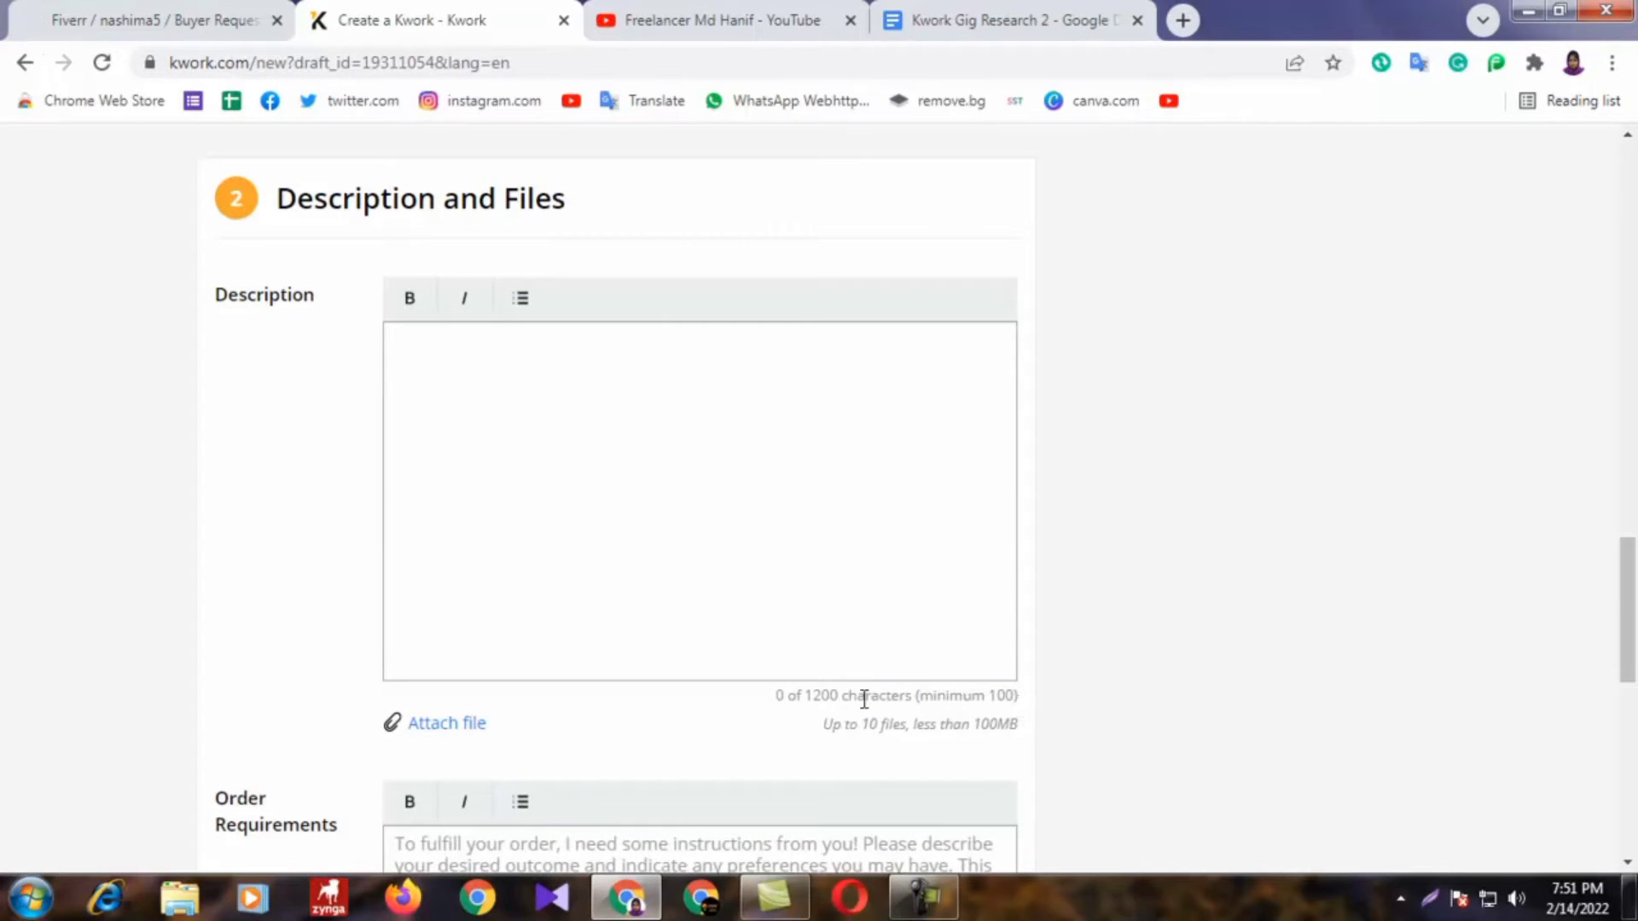
{"action": "left_click_drag", "start_coordinate": [899, 693], "coordinate": [812, 702]}
{"action": "left_click", "coordinate": [501, 352]}
{"action": "left_click", "coordinate": [436, 344]}
{"action": "scroll", "coordinate": [293, 325], "scroll_direction": "up", "scroll_amount": 15}
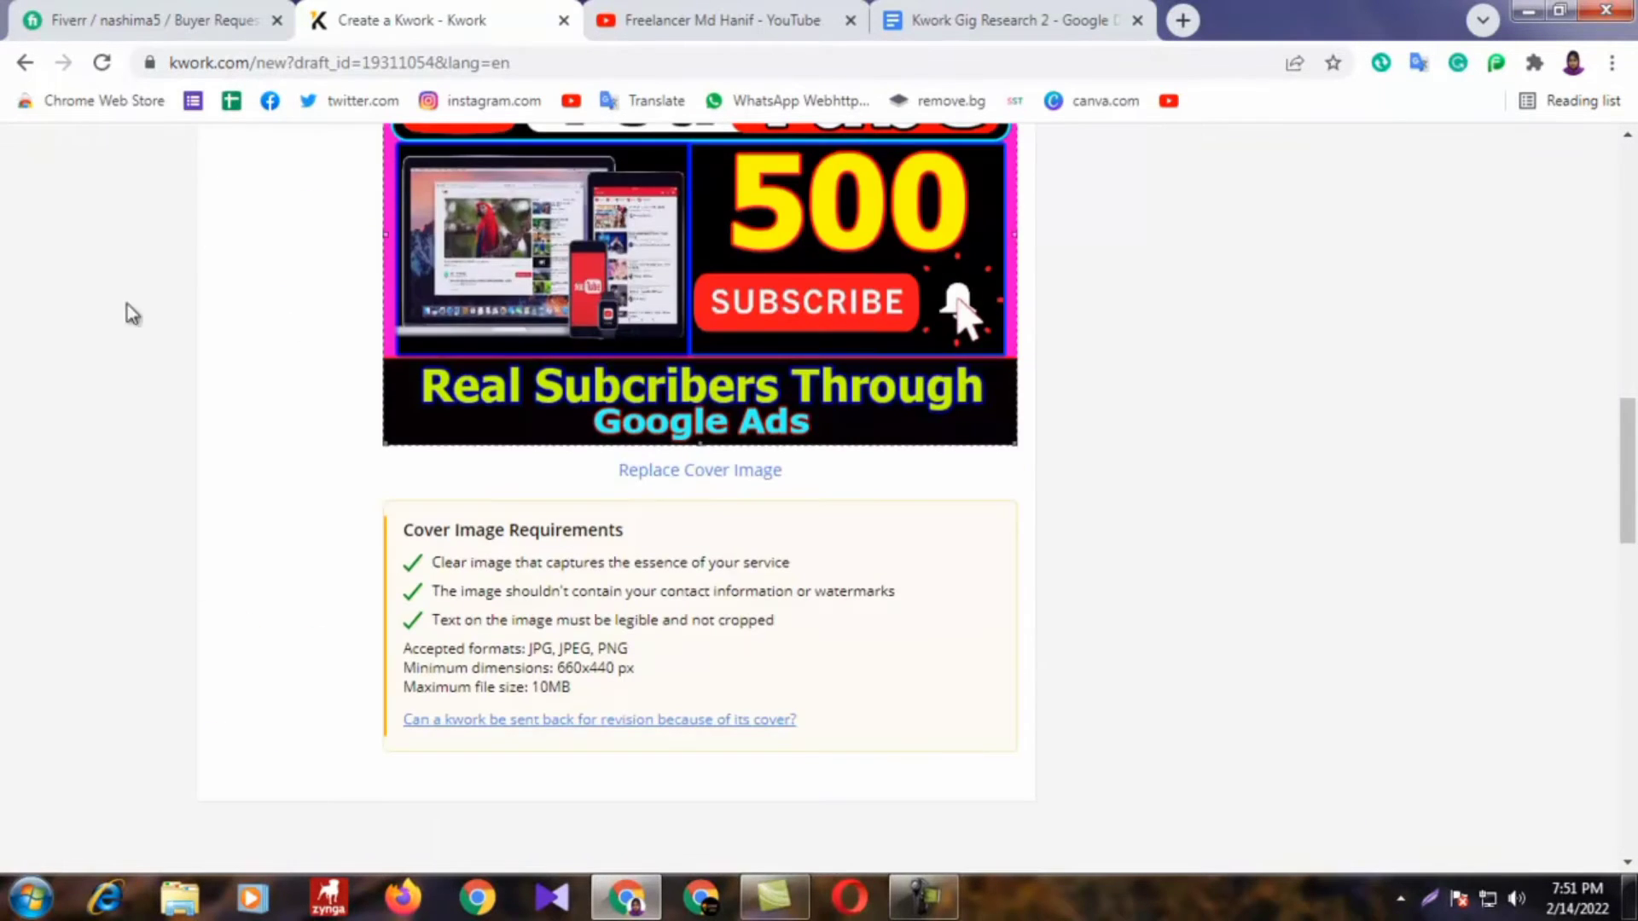
{"action": "scroll", "coordinate": [500, 352], "scroll_direction": "down", "scroll_amount": 15}
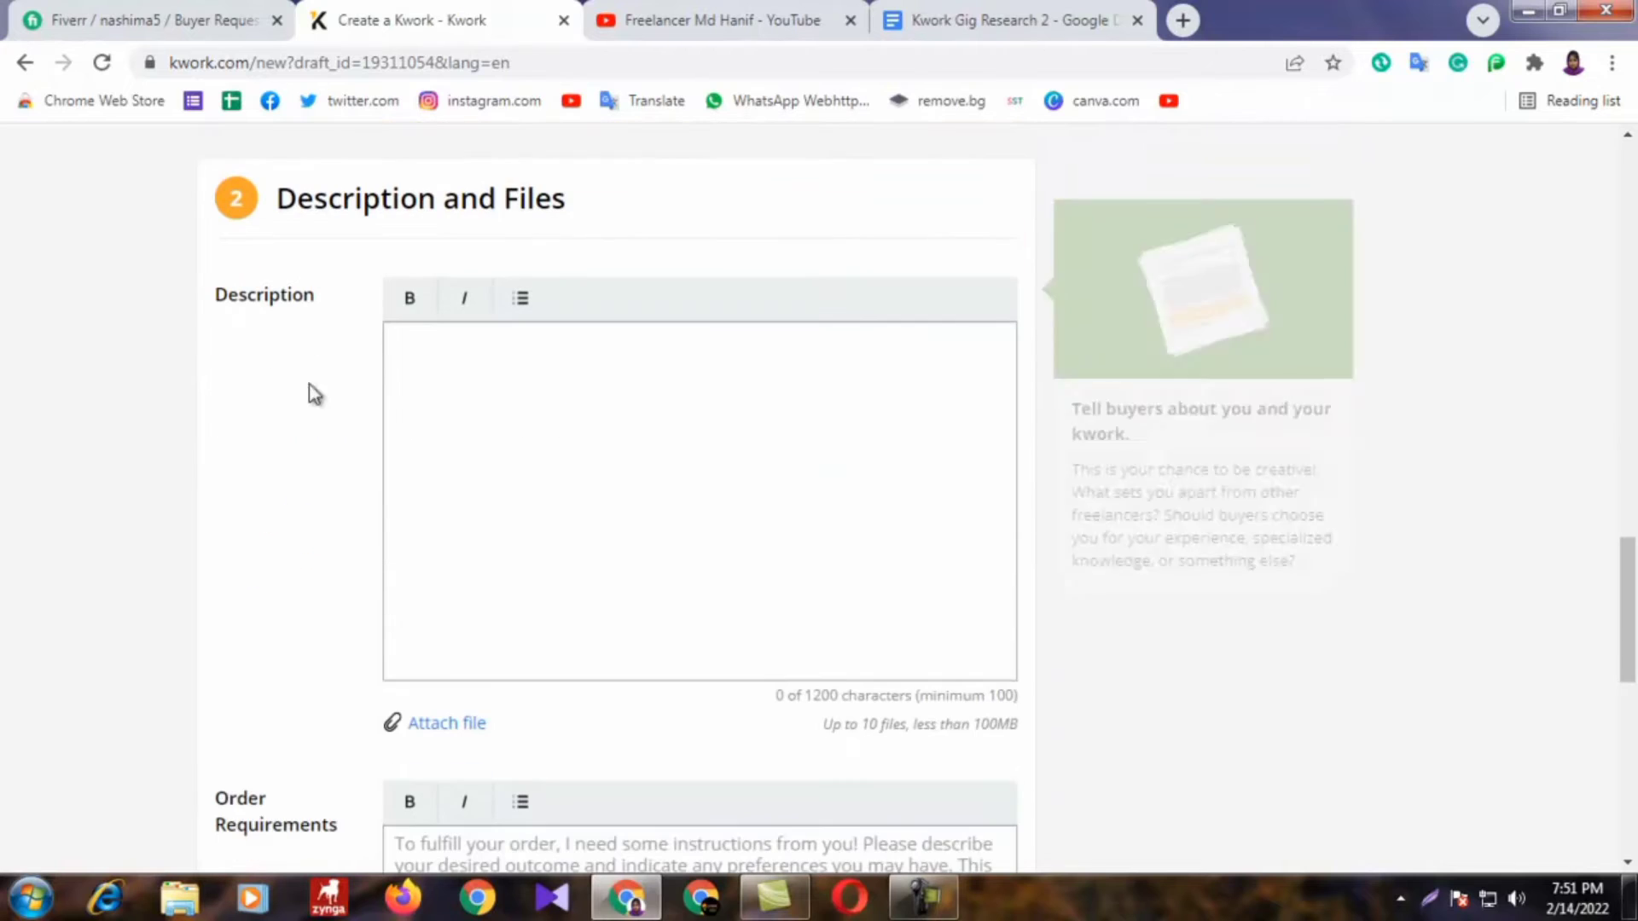
{"action": "left_click", "coordinate": [526, 362]}
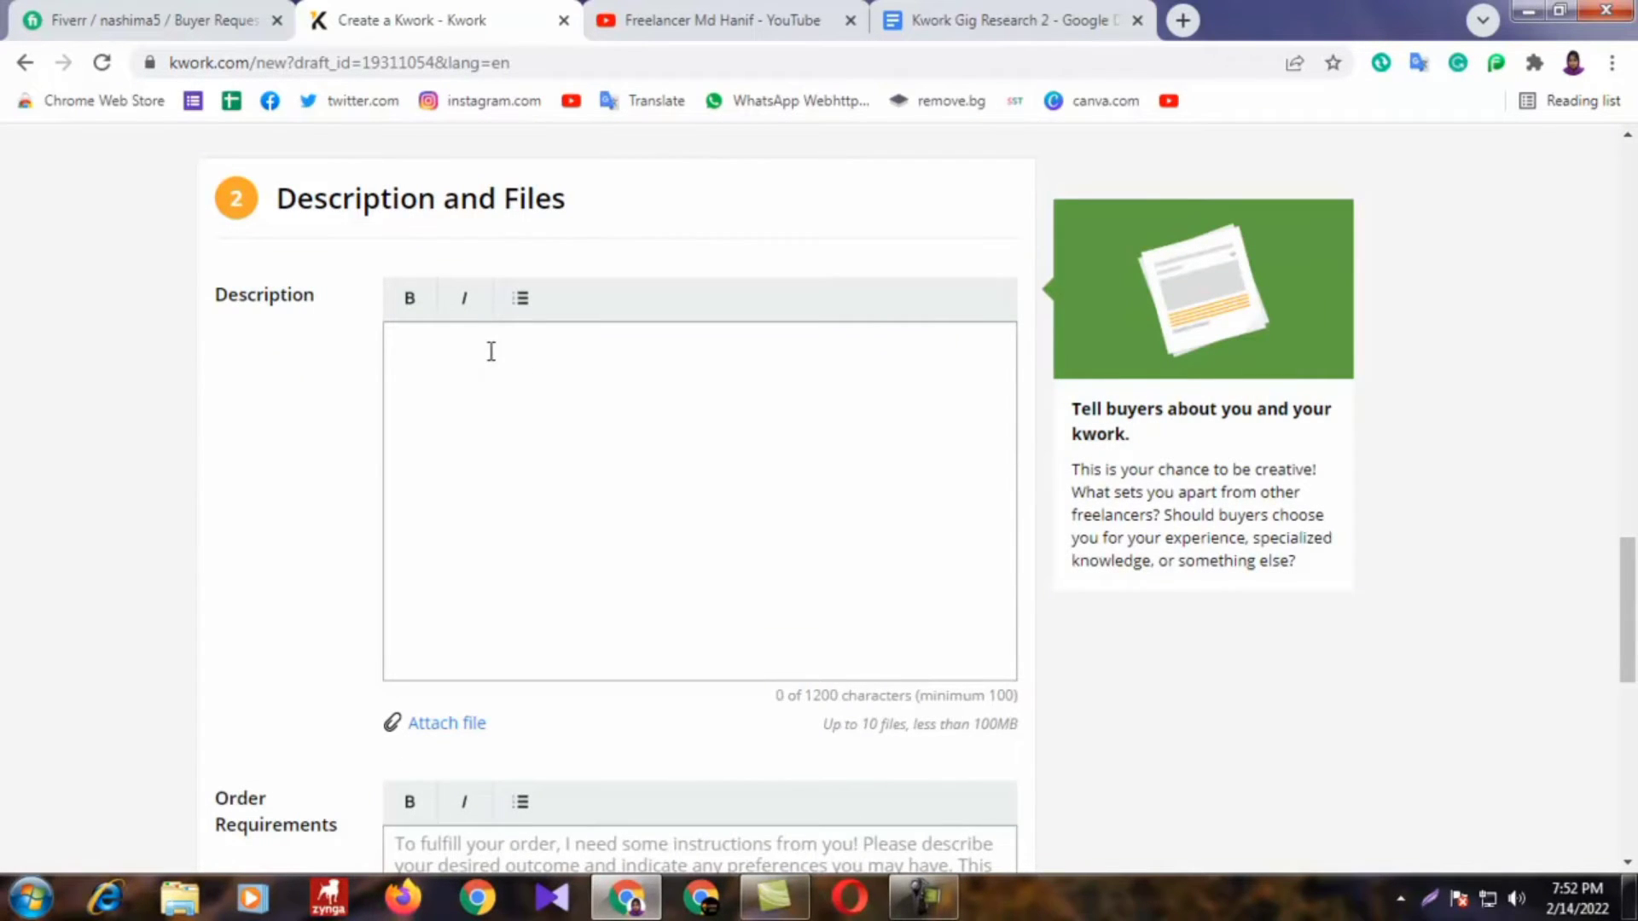
{"action": "left_click", "coordinate": [491, 351]}
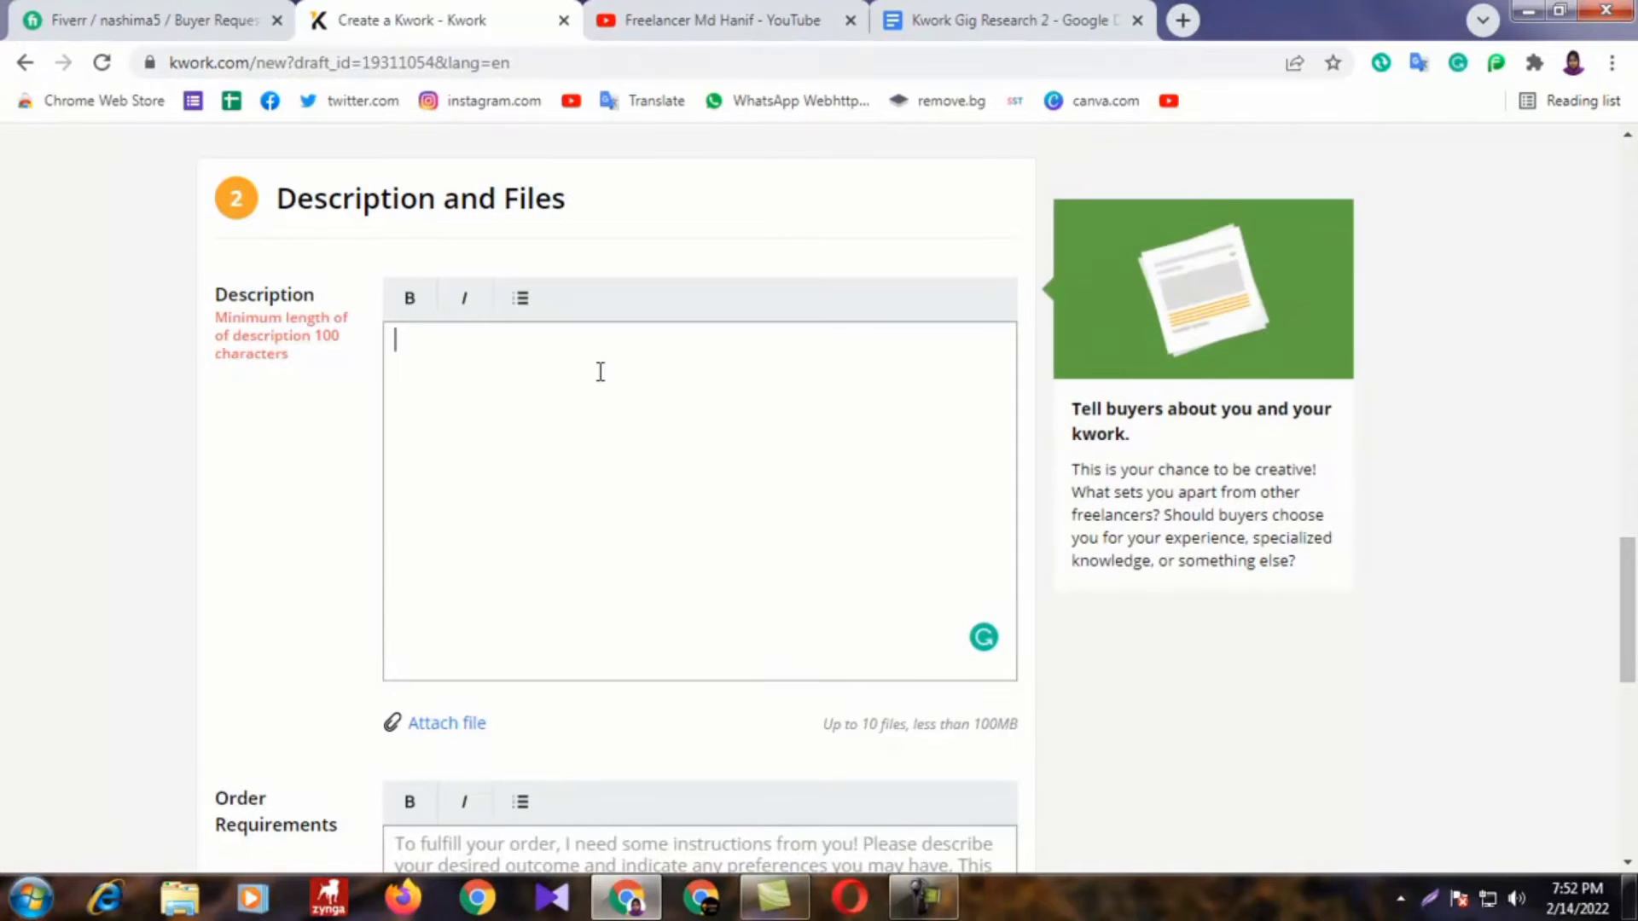
{"action": "left_click", "coordinate": [384, 417]}
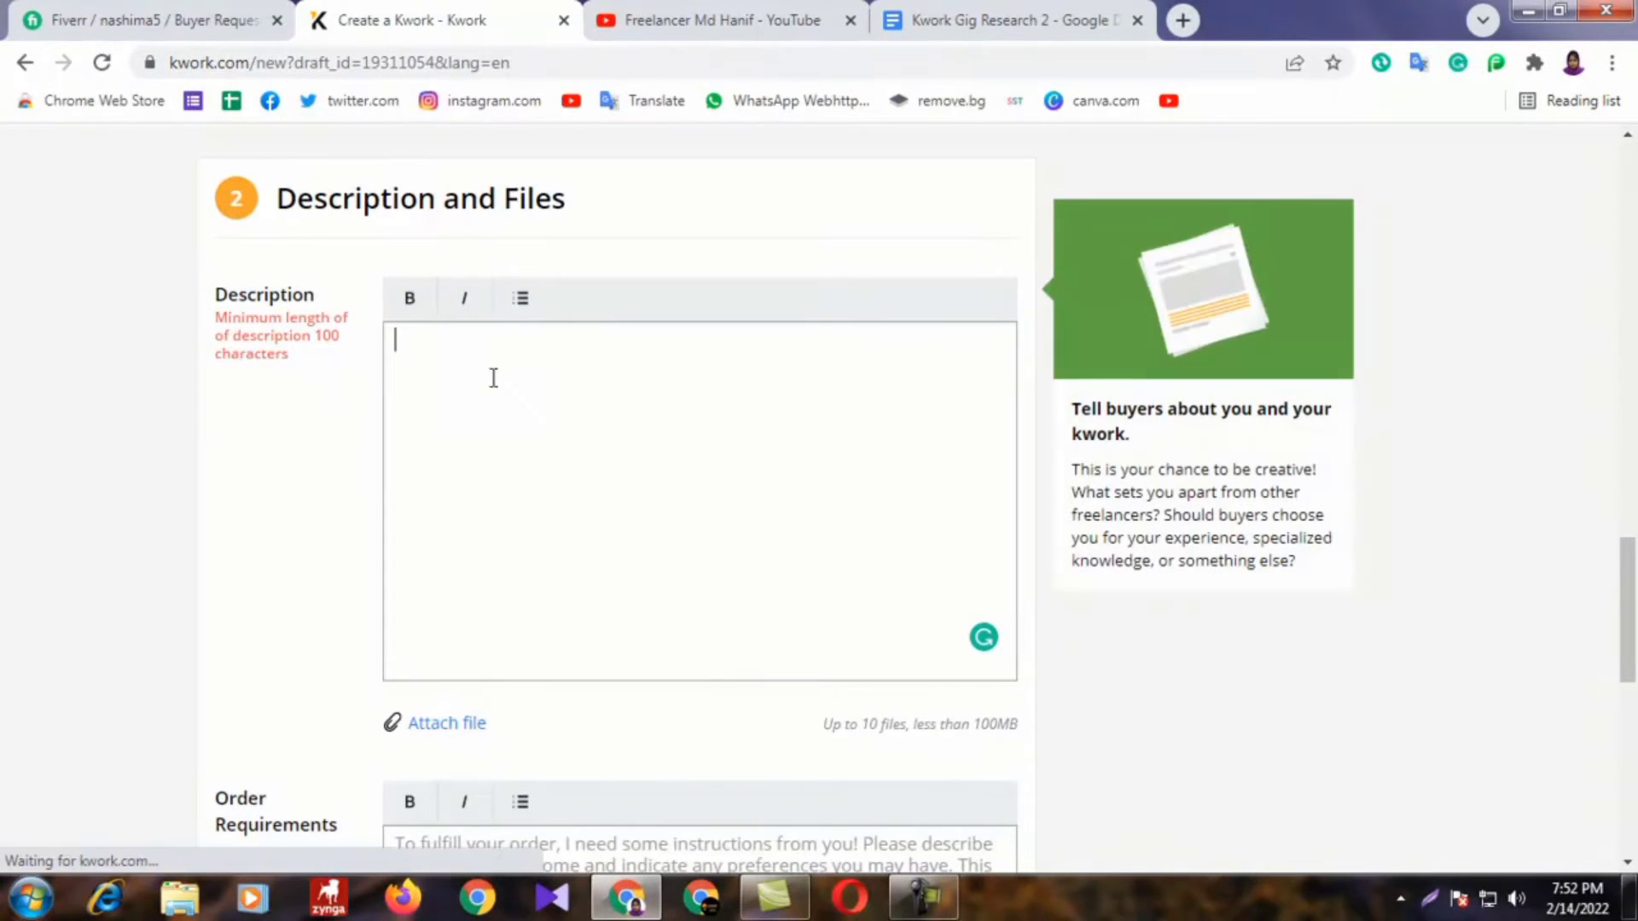
Step: Switch to the Kwork Gig Research 2 document and copy the service description from "Welcome to my YouTube Channel" through "Thank You."
{"action": "left_click", "coordinate": [949, 34]}
{"action": "scroll", "coordinate": [688, 369], "scroll_direction": "down", "scroll_amount": 3}
{"action": "scroll", "coordinate": [634, 320], "scroll_direction": "up", "scroll_amount": 3}
{"action": "left_click", "coordinate": [774, 414]}
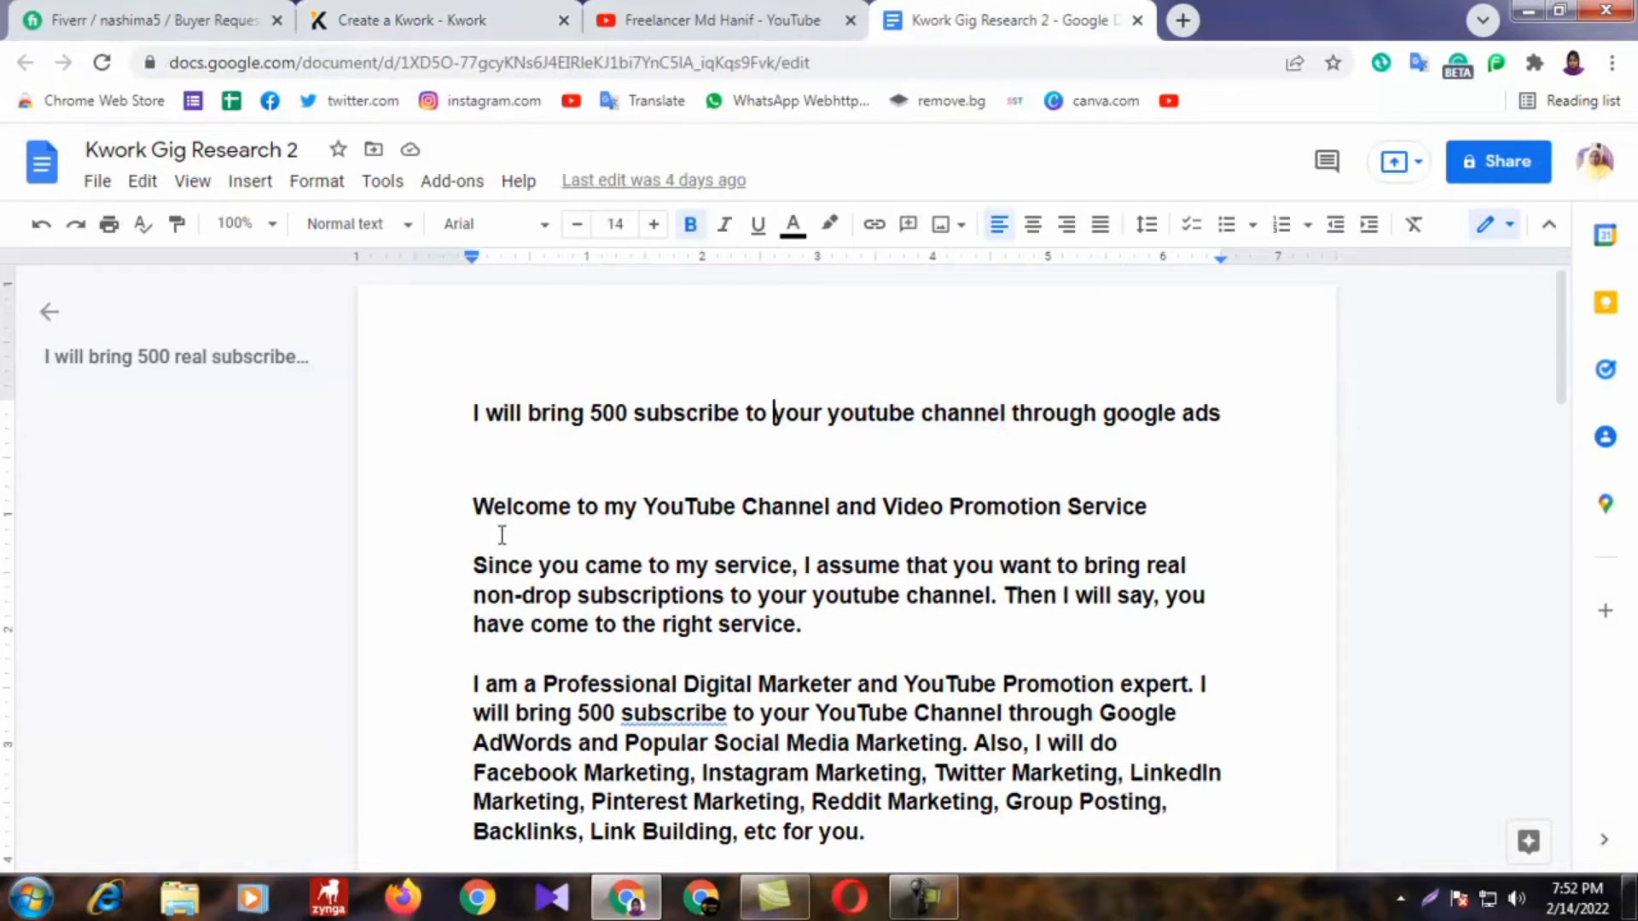
{"action": "left_click_drag", "start_coordinate": [472, 515], "coordinate": [852, 706]}
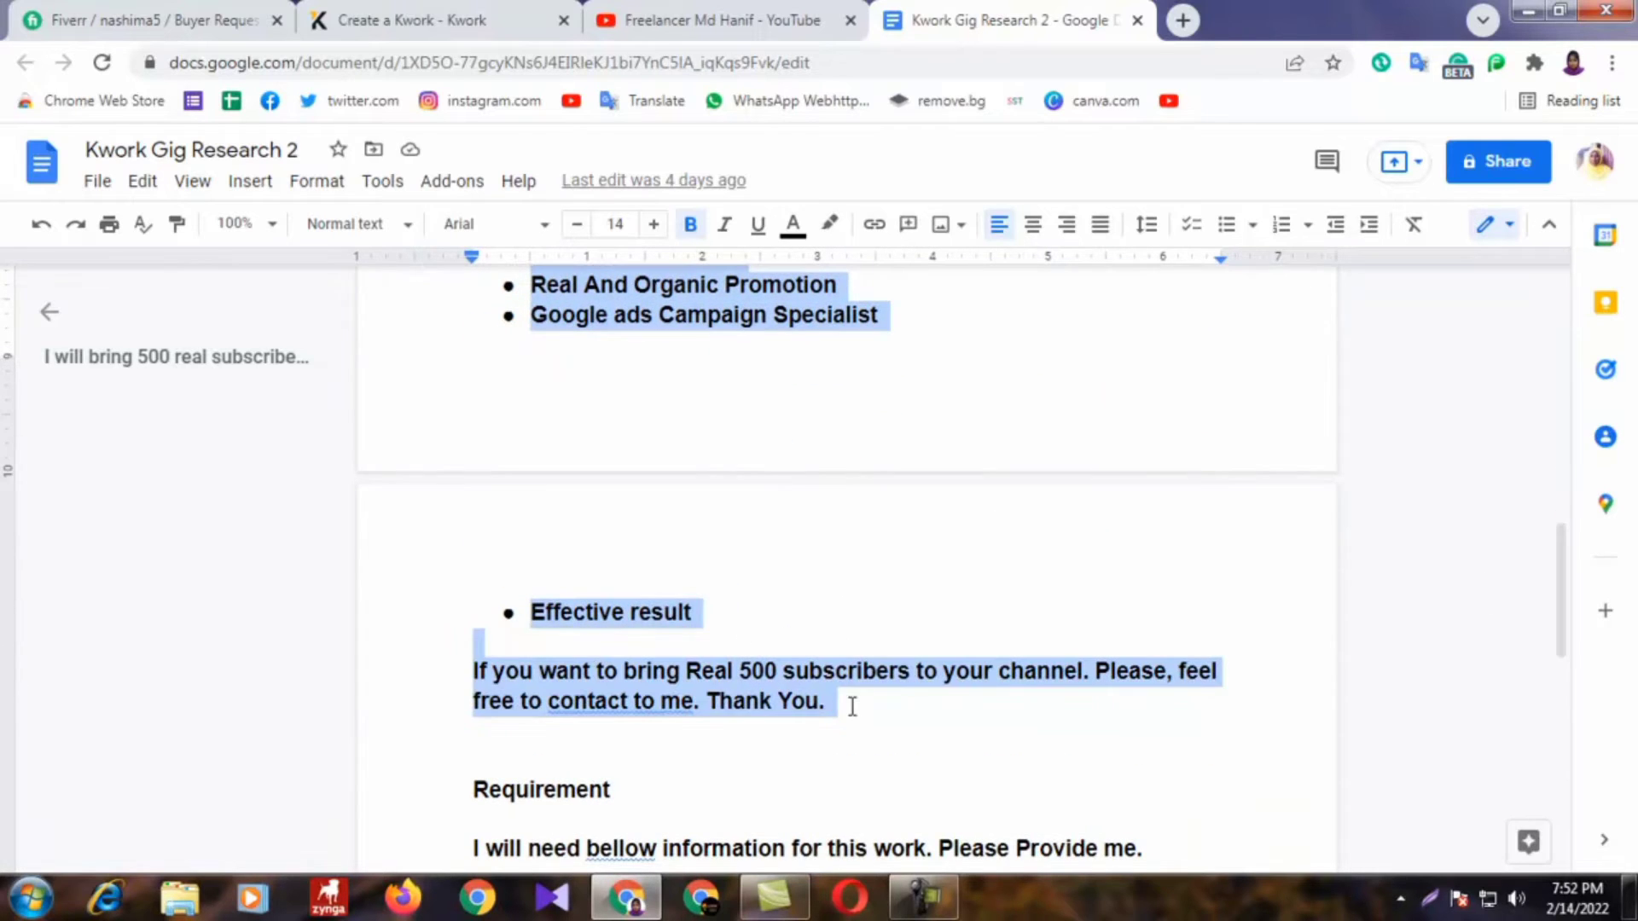
{"action": "right_click", "coordinate": [744, 699]}
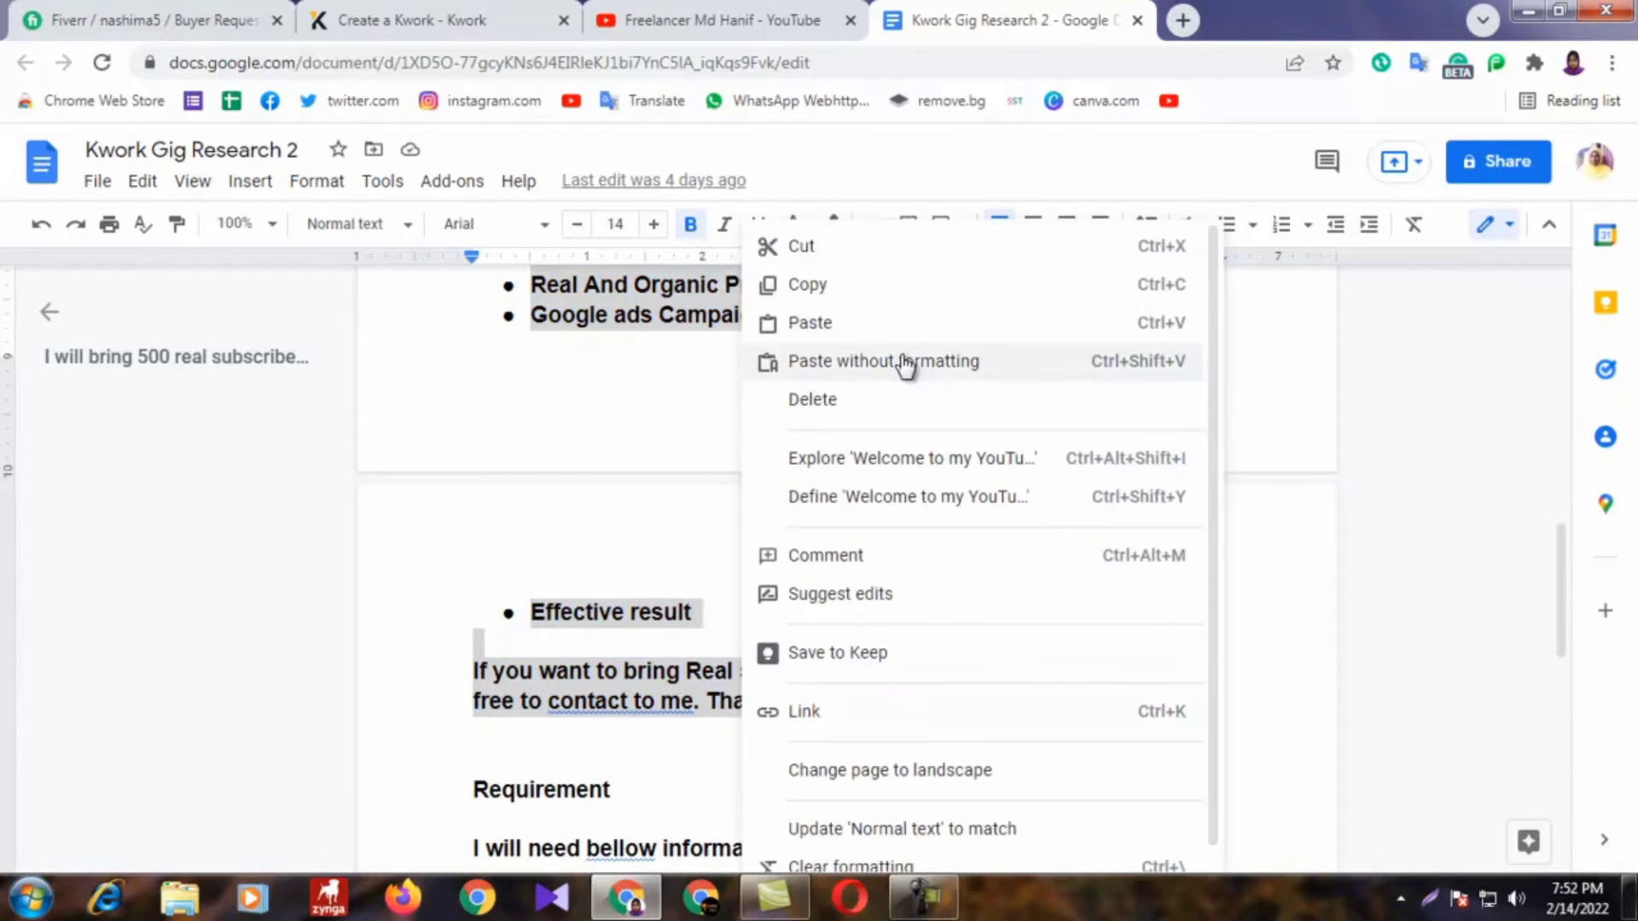
{"action": "left_click", "coordinate": [768, 286]}
{"action": "scroll", "coordinate": [768, 469], "scroll_direction": "up", "scroll_amount": 10}
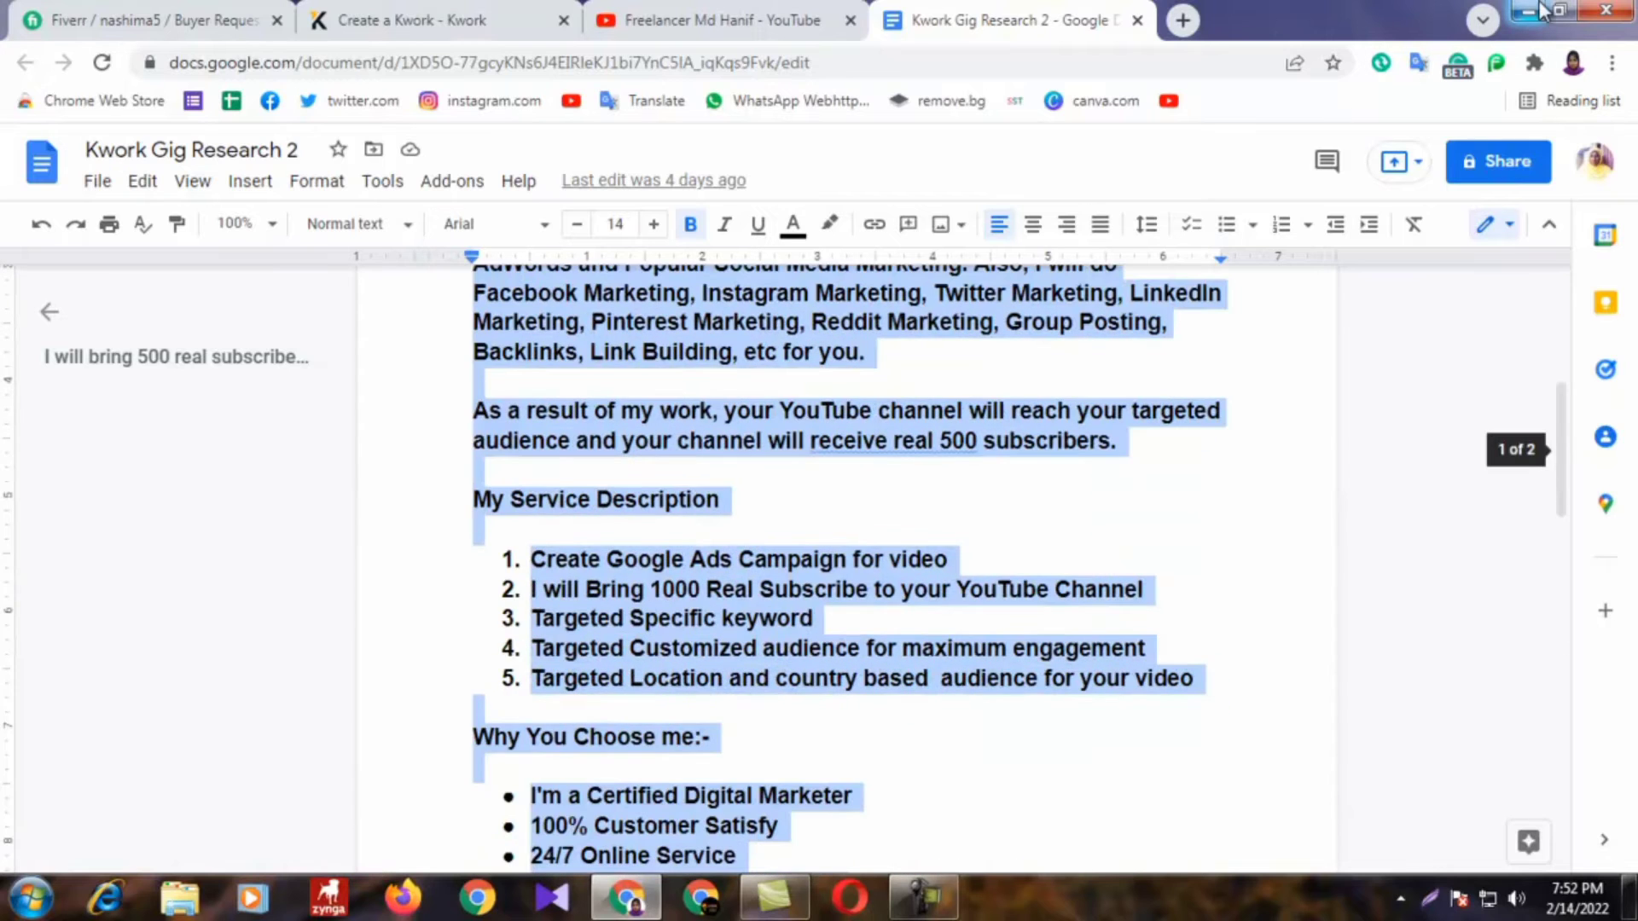
Step: Return to the kwork form and place the cursor in the Description field
{"action": "left_click", "coordinate": [409, 19]}
{"action": "left_click", "coordinate": [661, 344]}
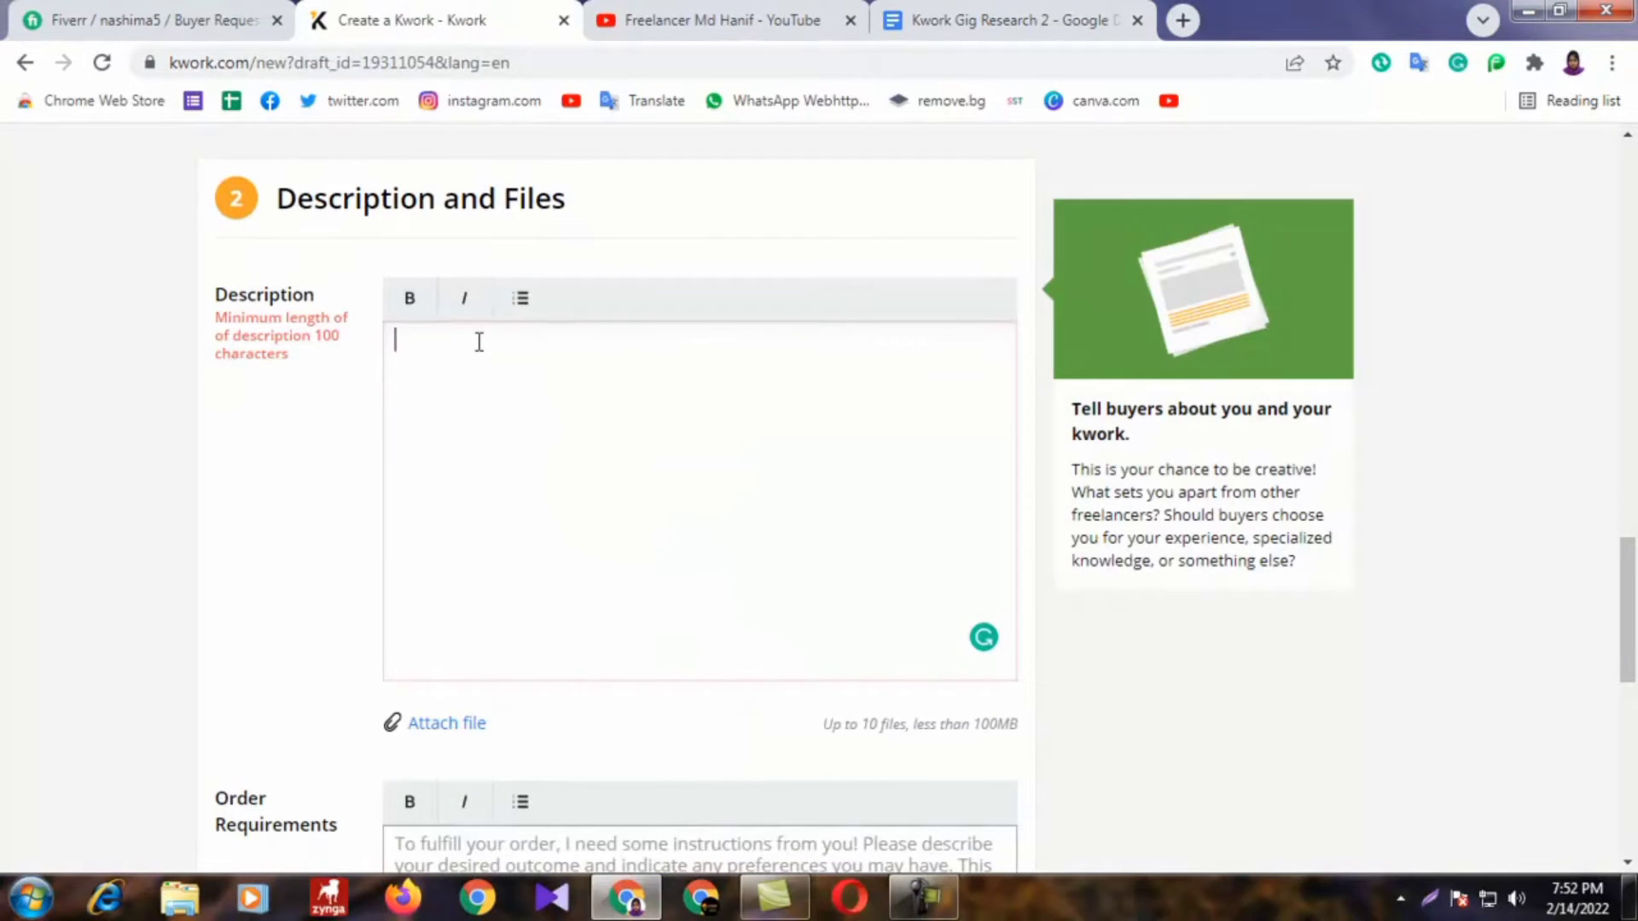
{"action": "left_click", "coordinate": [972, 19]}
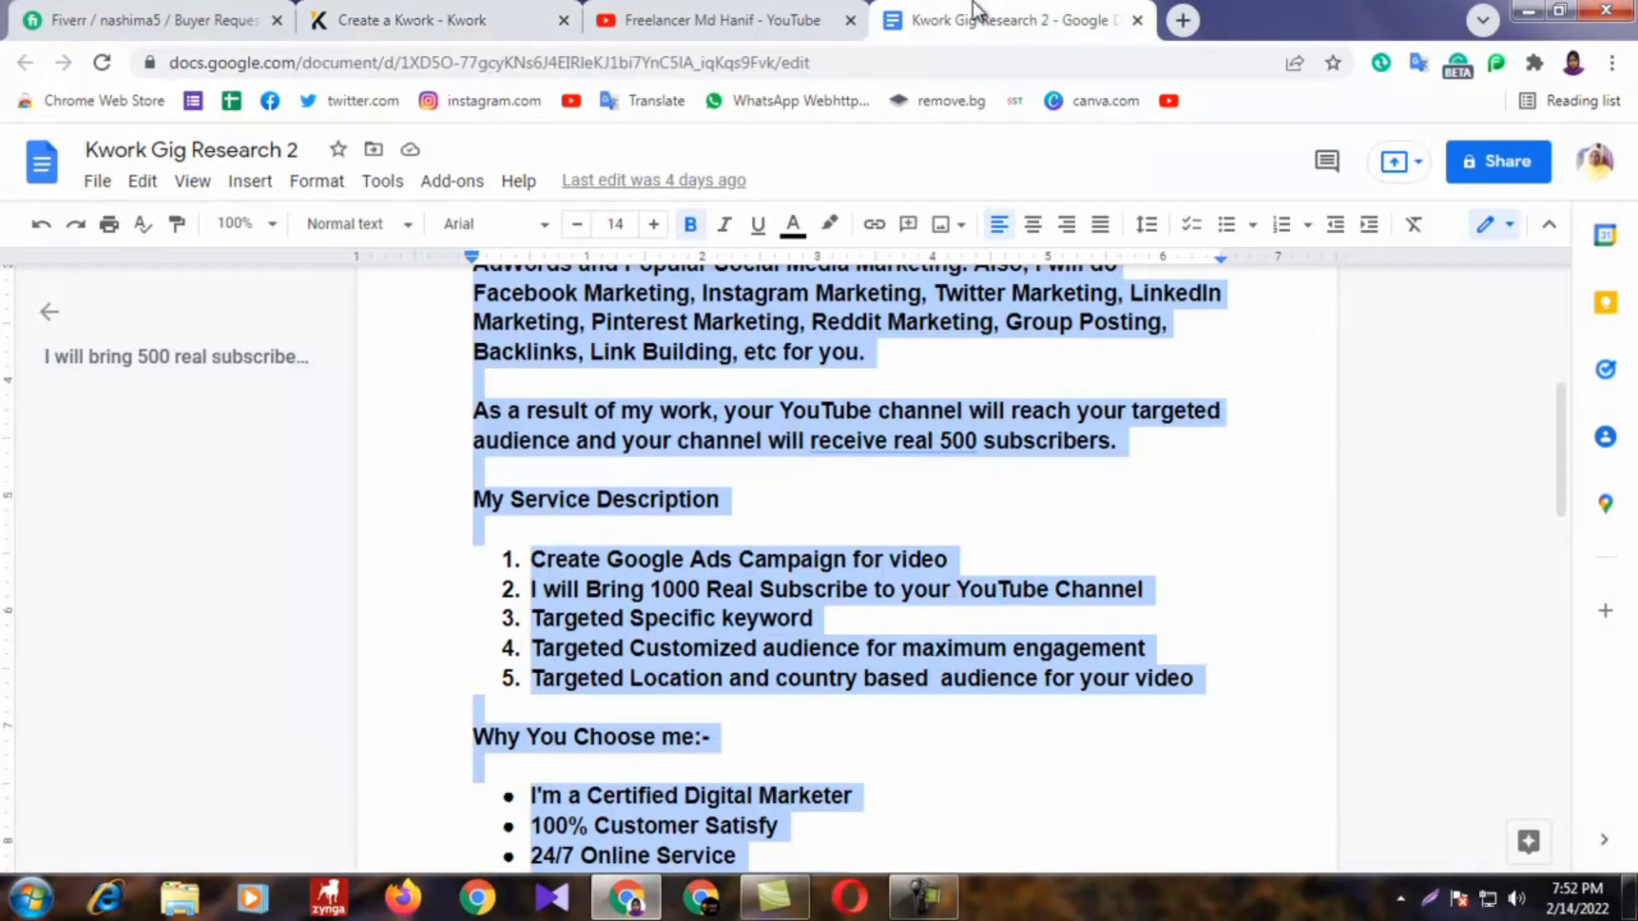
{"action": "left_click", "coordinate": [397, 18]}
{"action": "left_click", "coordinate": [484, 365]}
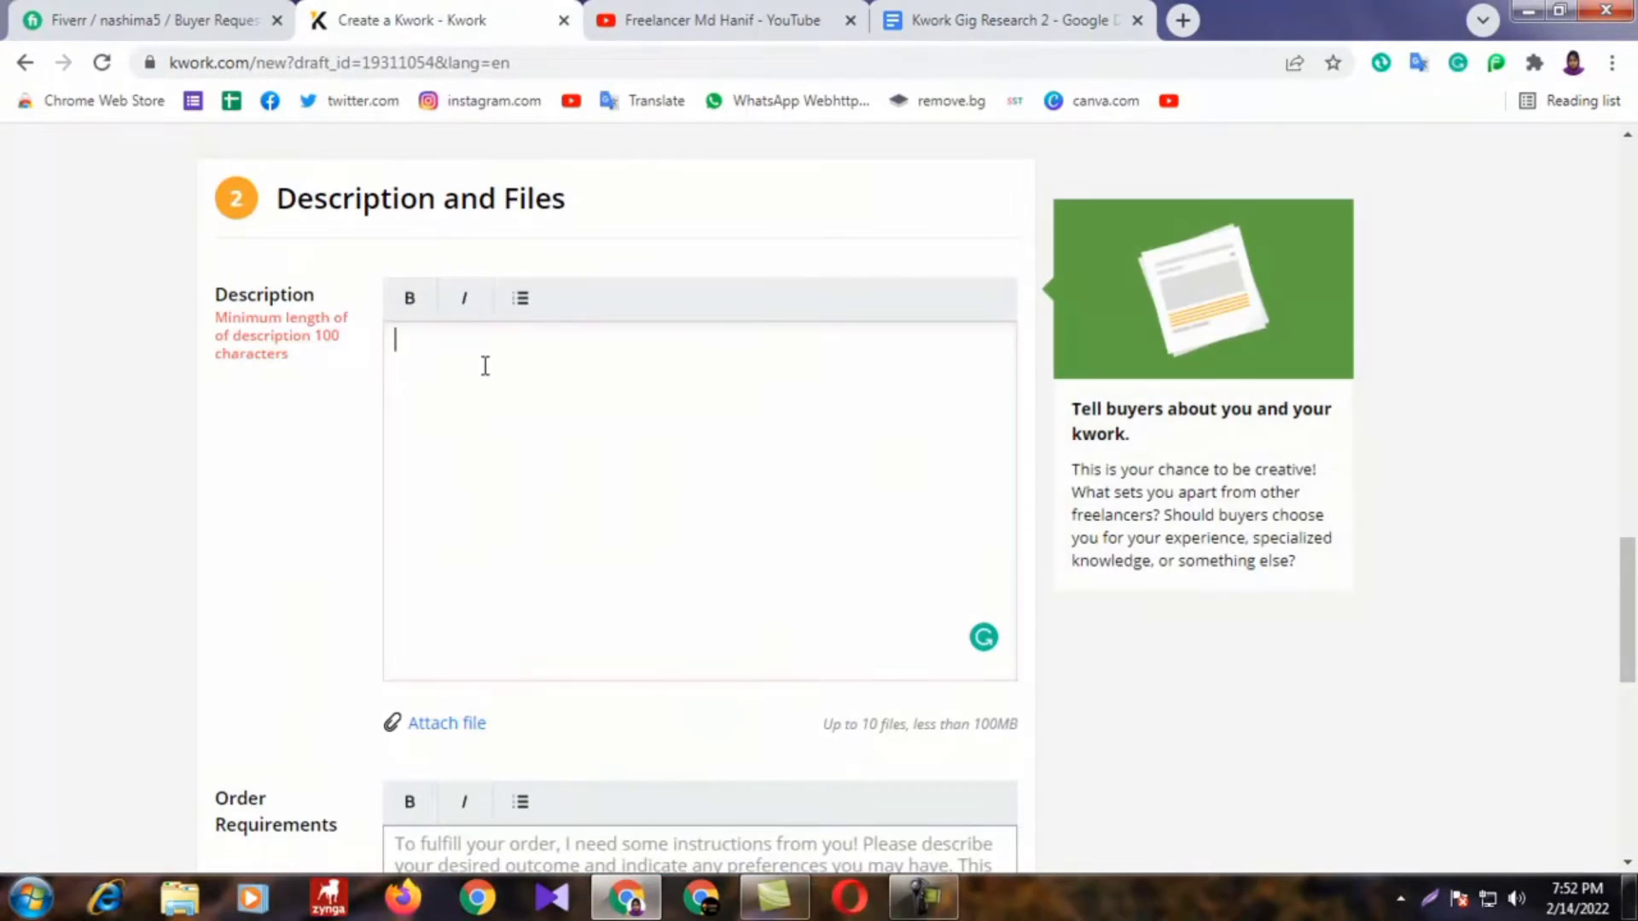
Step: Switch to the Windows desktop and create a new text document there
{"action": "left_click", "coordinate": [1523, 10]}
{"action": "right_click", "coordinate": [591, 60]}
{"action": "left_click", "coordinate": [652, 123]}
{"action": "right_click", "coordinate": [601, 43]}
{"action": "left_click", "coordinate": [676, 113]}
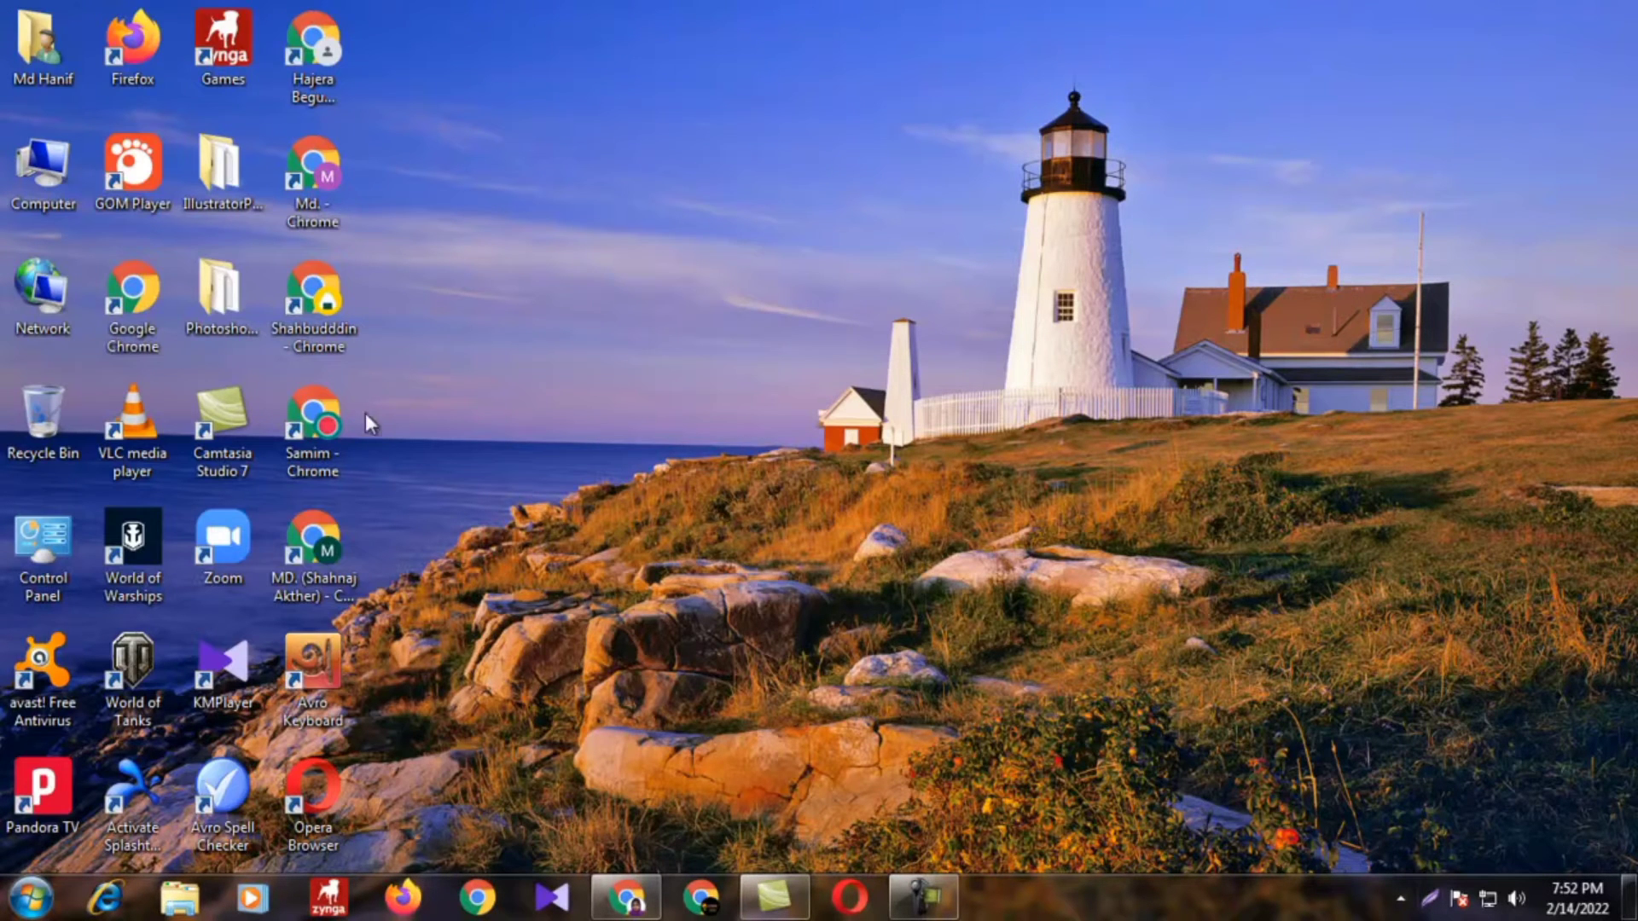
{"action": "right_click", "coordinate": [592, 85]}
{"action": "mouse_move", "coordinate": [662, 320]}
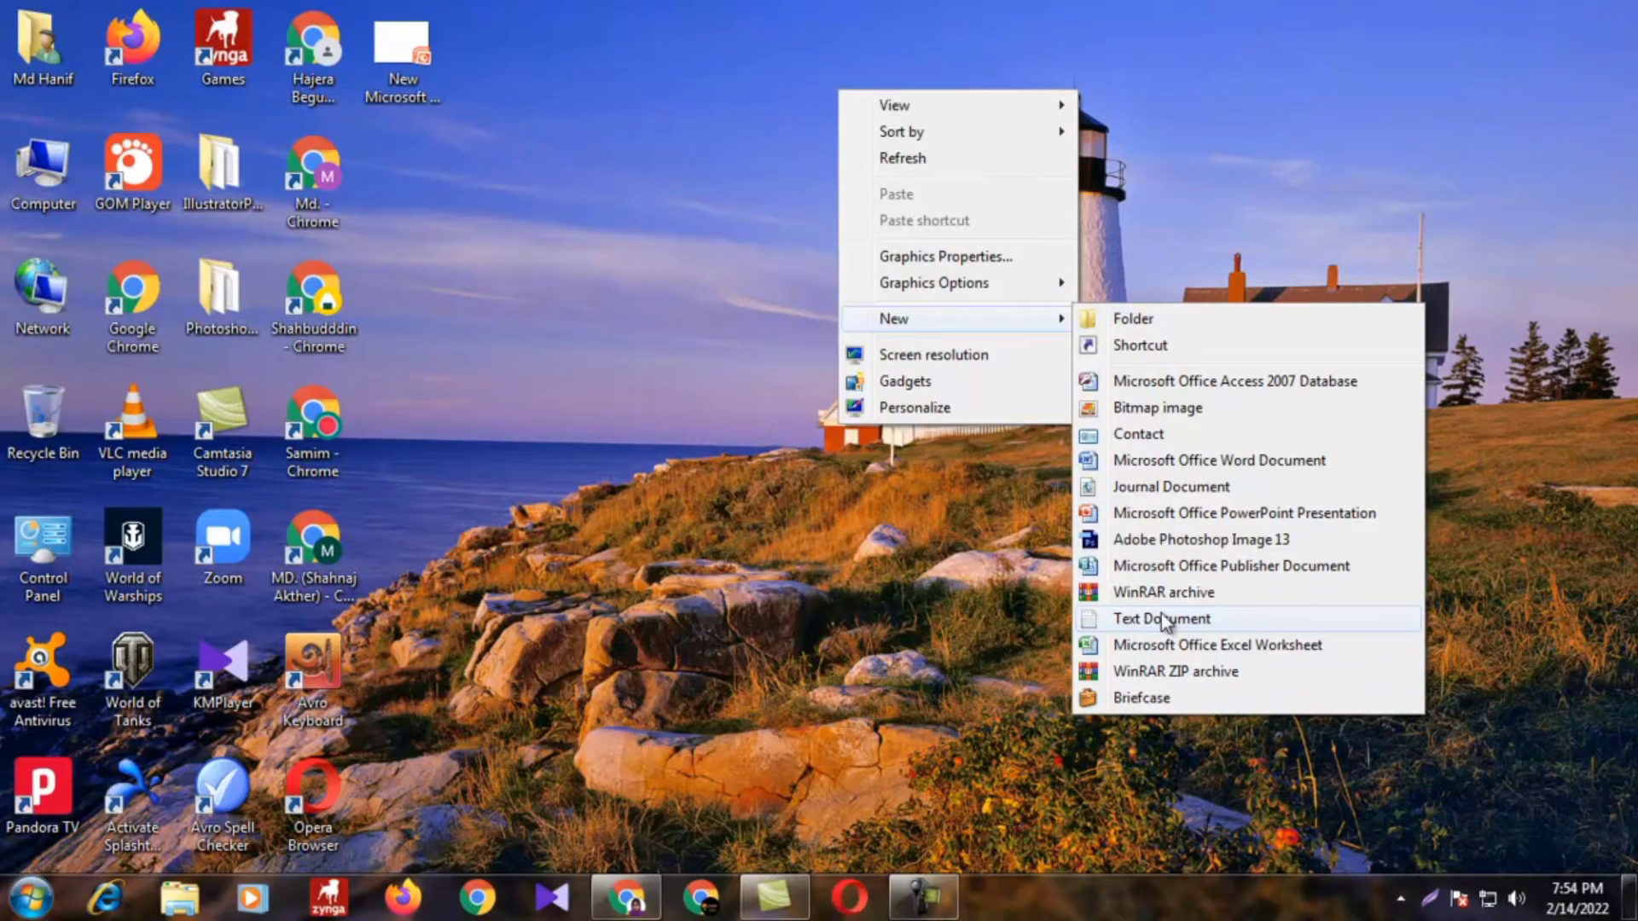
{"action": "left_click", "coordinate": [1161, 617]}
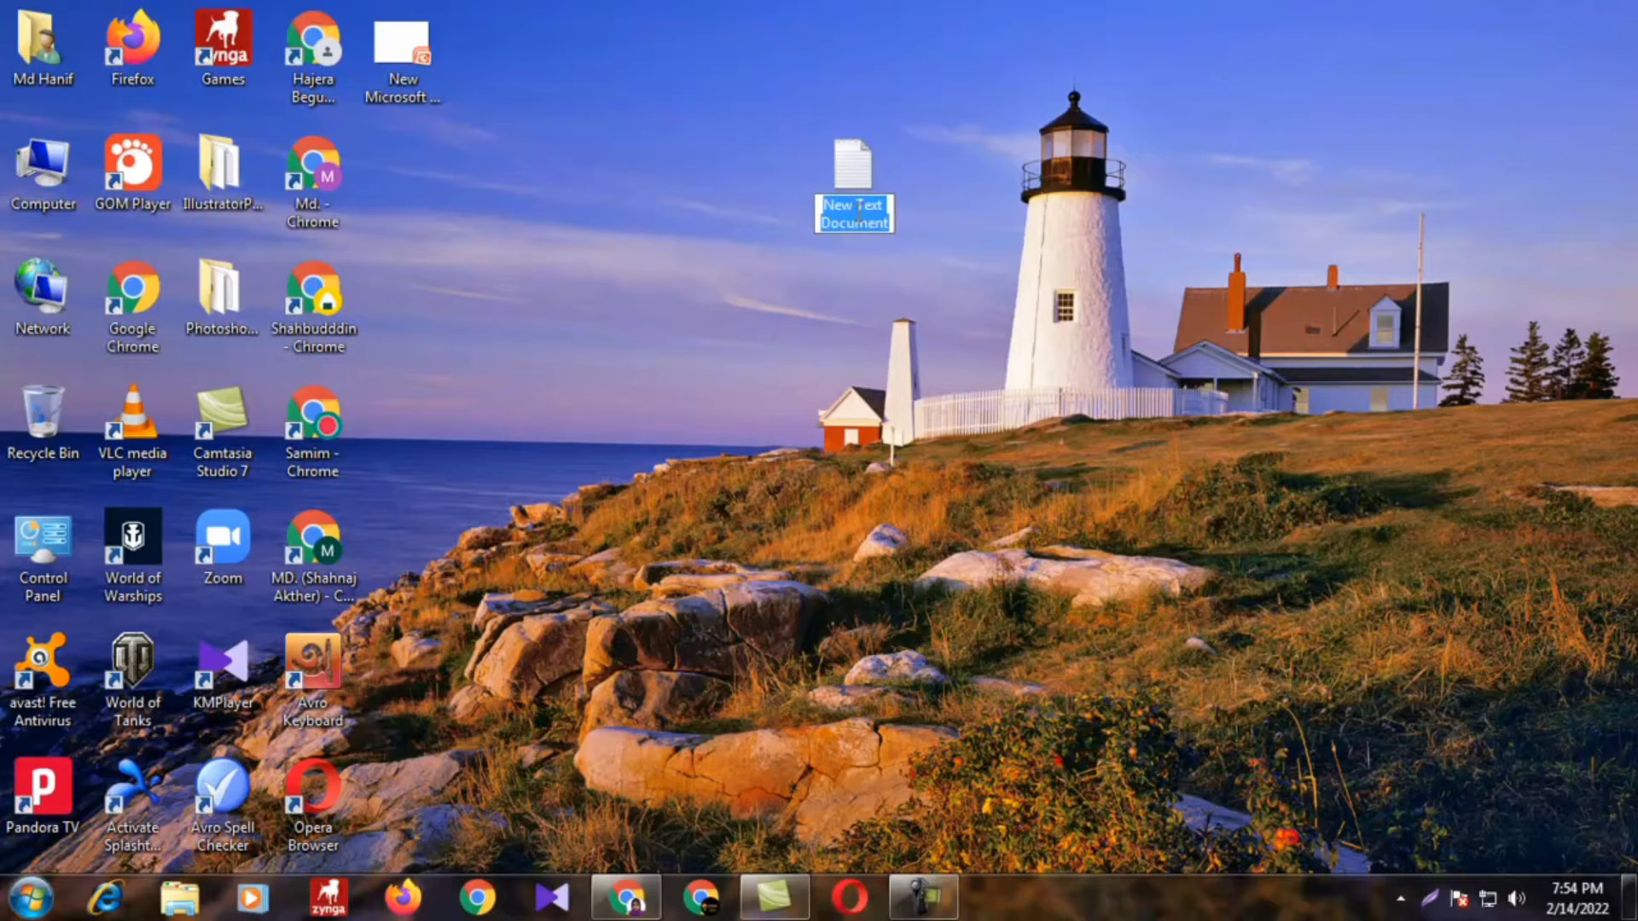
Step: Rename the new text document as Kwork Gig and place it below the New Microsoft file among the desktop icons
{"action": "key", "text": "BackSpace"}
{"action": "type", "text": "Kwork"}
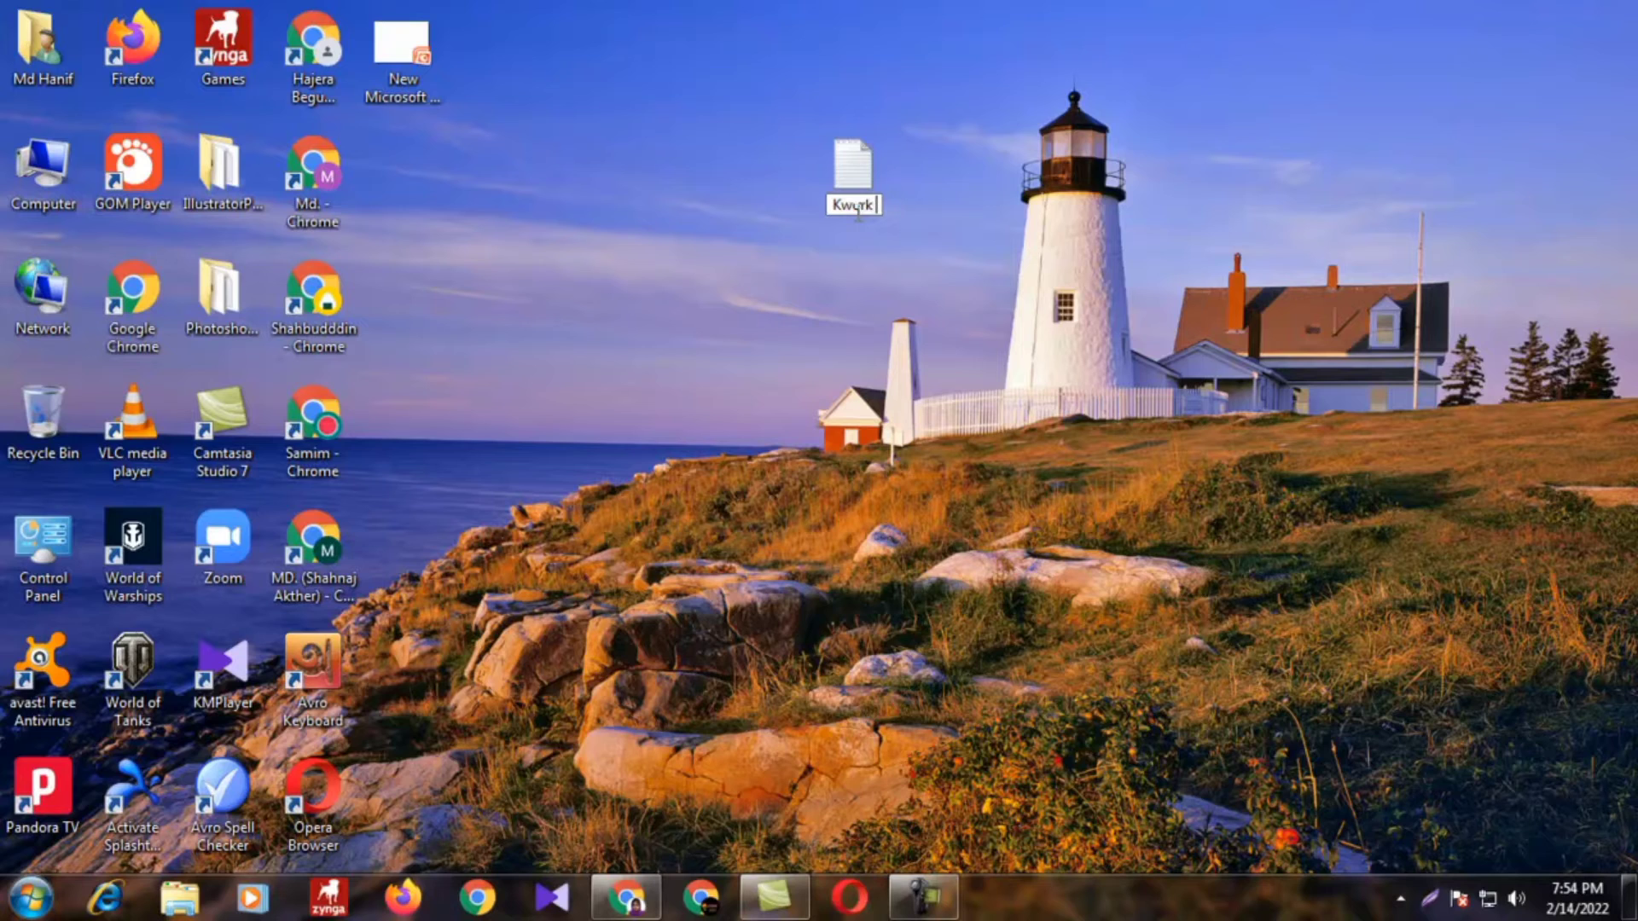
{"action": "type", "text": " Gig"}
{"action": "key", "text": "Return"}
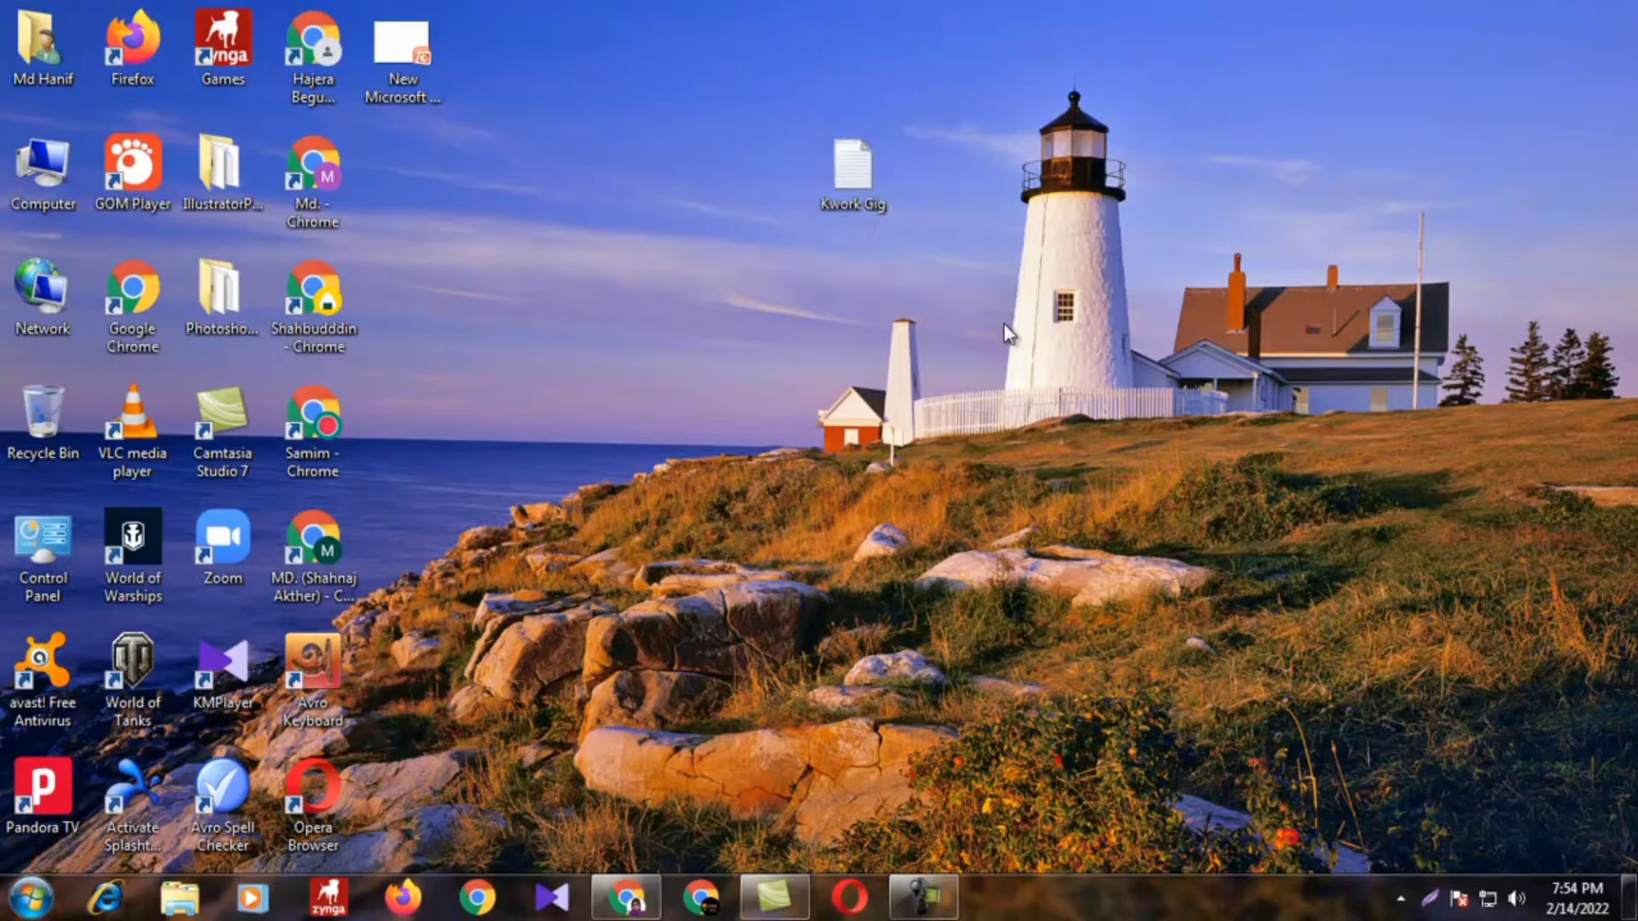
{"action": "left_click_drag", "start_coordinate": [878, 187], "coordinate": [709, 182]}
{"action": "left_click_drag", "start_coordinate": [423, 192], "coordinate": [425, 192]}
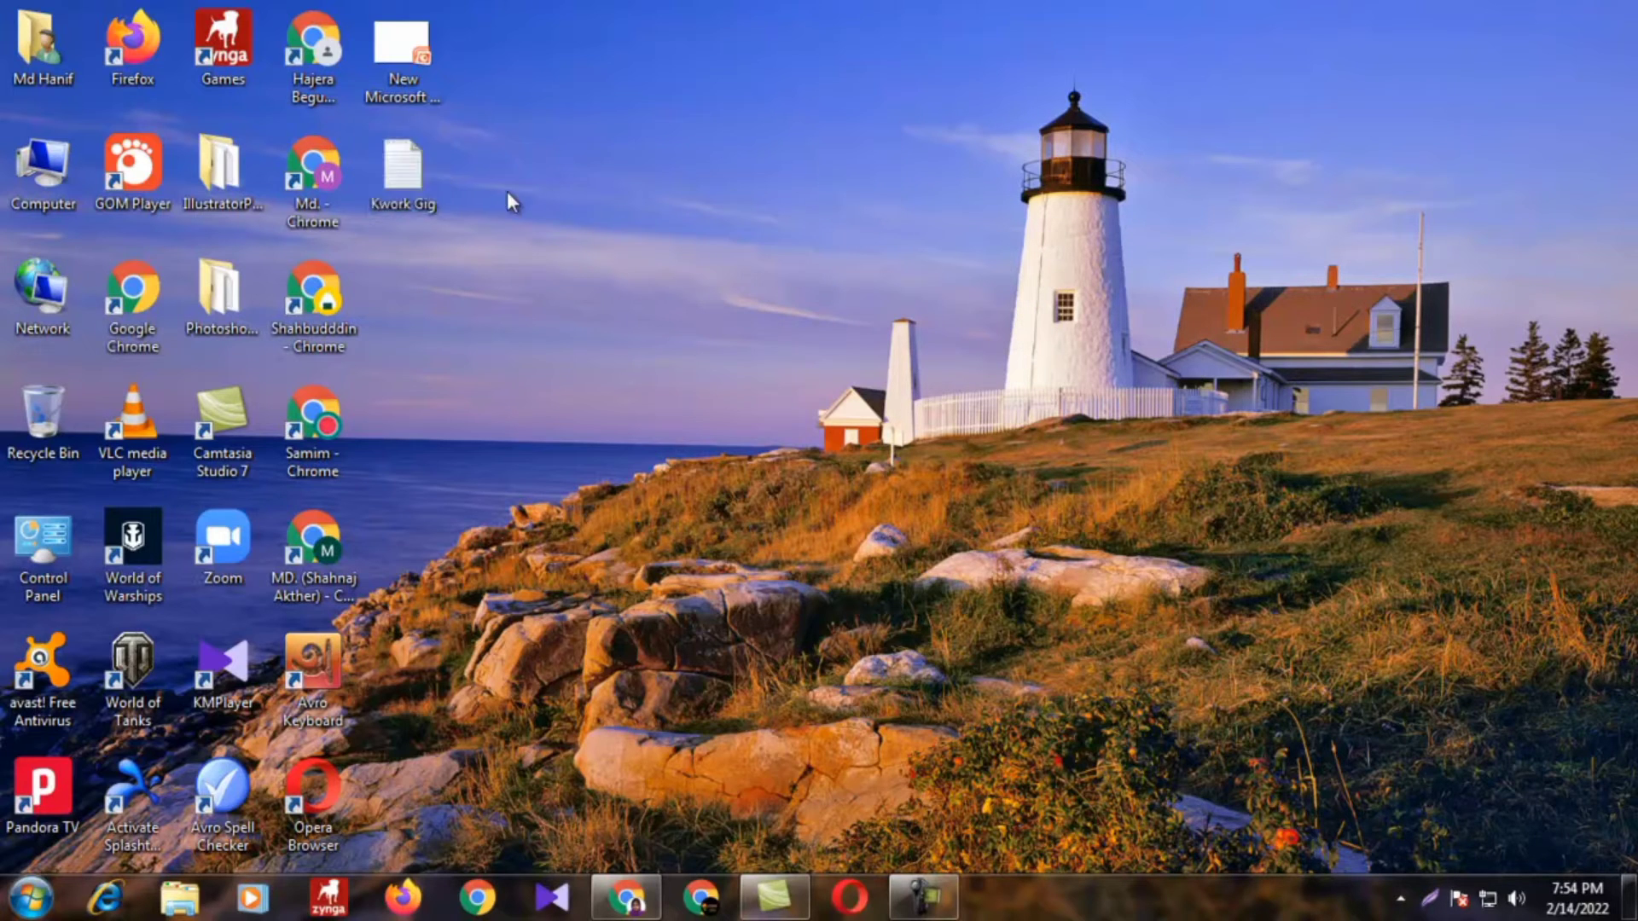
Step: Open the Kwork Gig text document, paste the copied service description into it and maximize its window
{"action": "double_click", "coordinate": [401, 177]}
{"action": "right_click", "coordinate": [359, 299]}
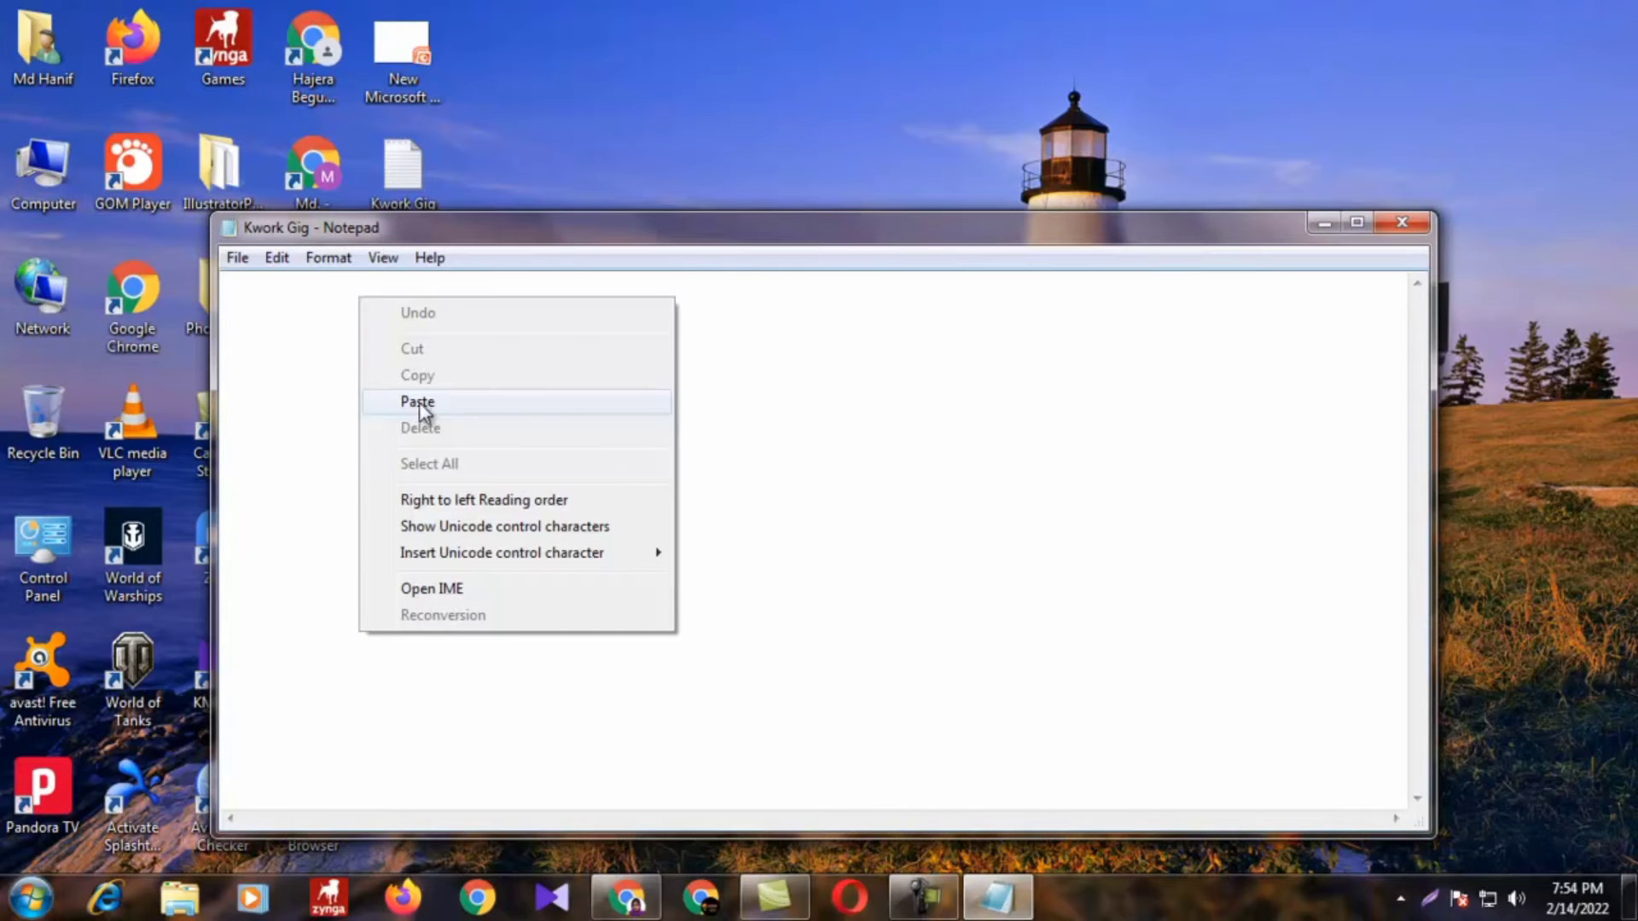
{"action": "left_click", "coordinate": [485, 403]}
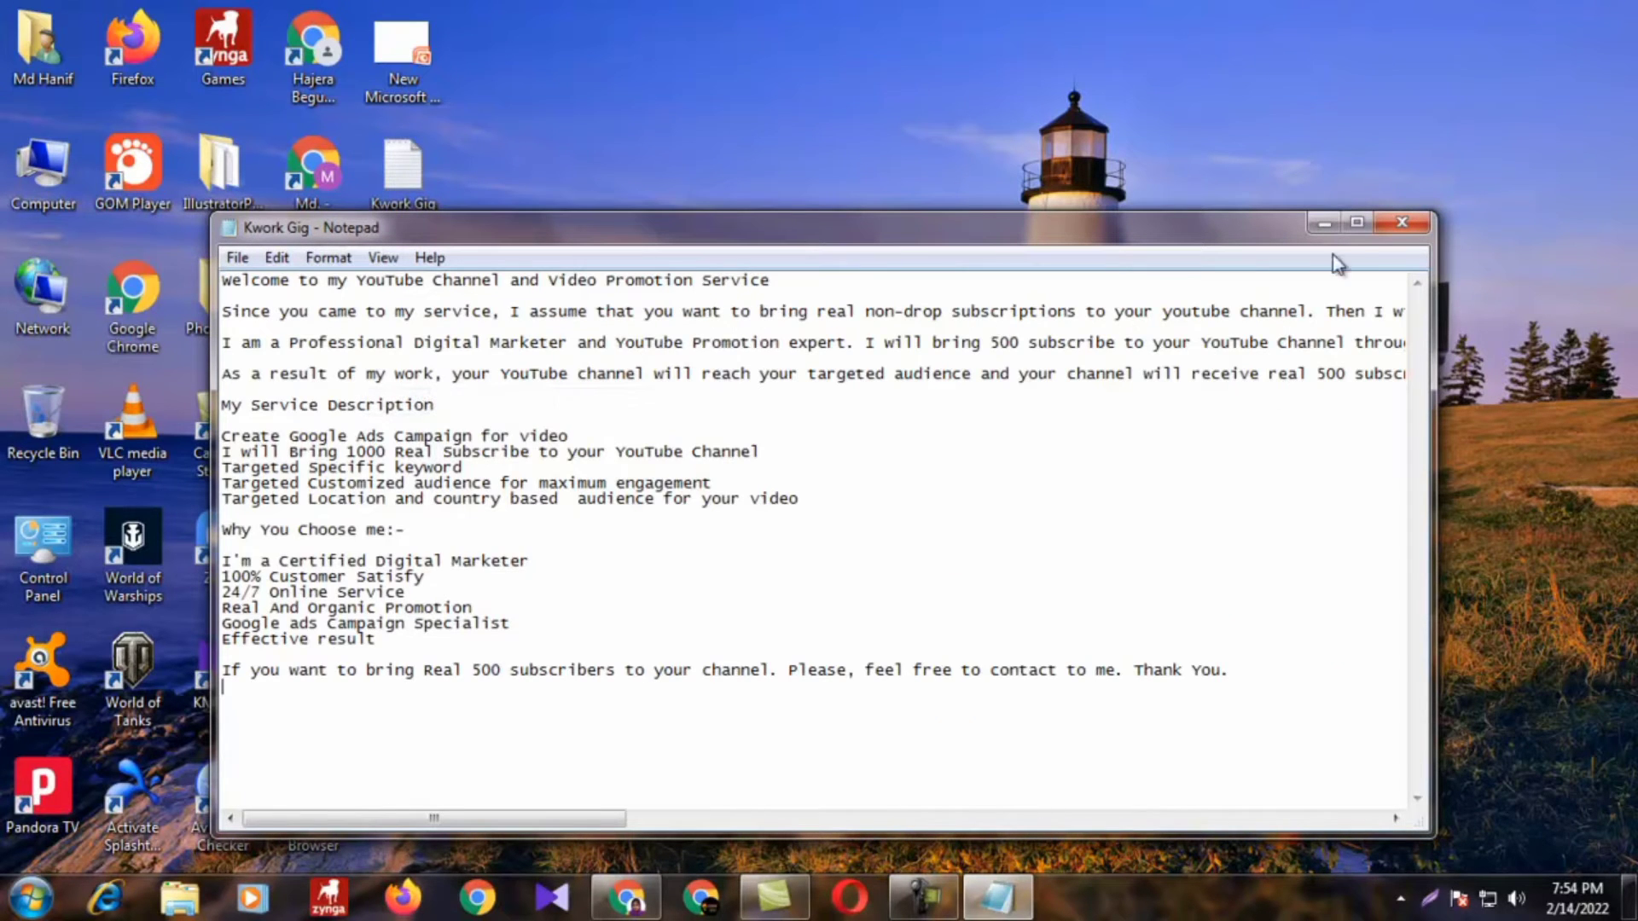
{"action": "left_click", "coordinate": [1358, 225]}
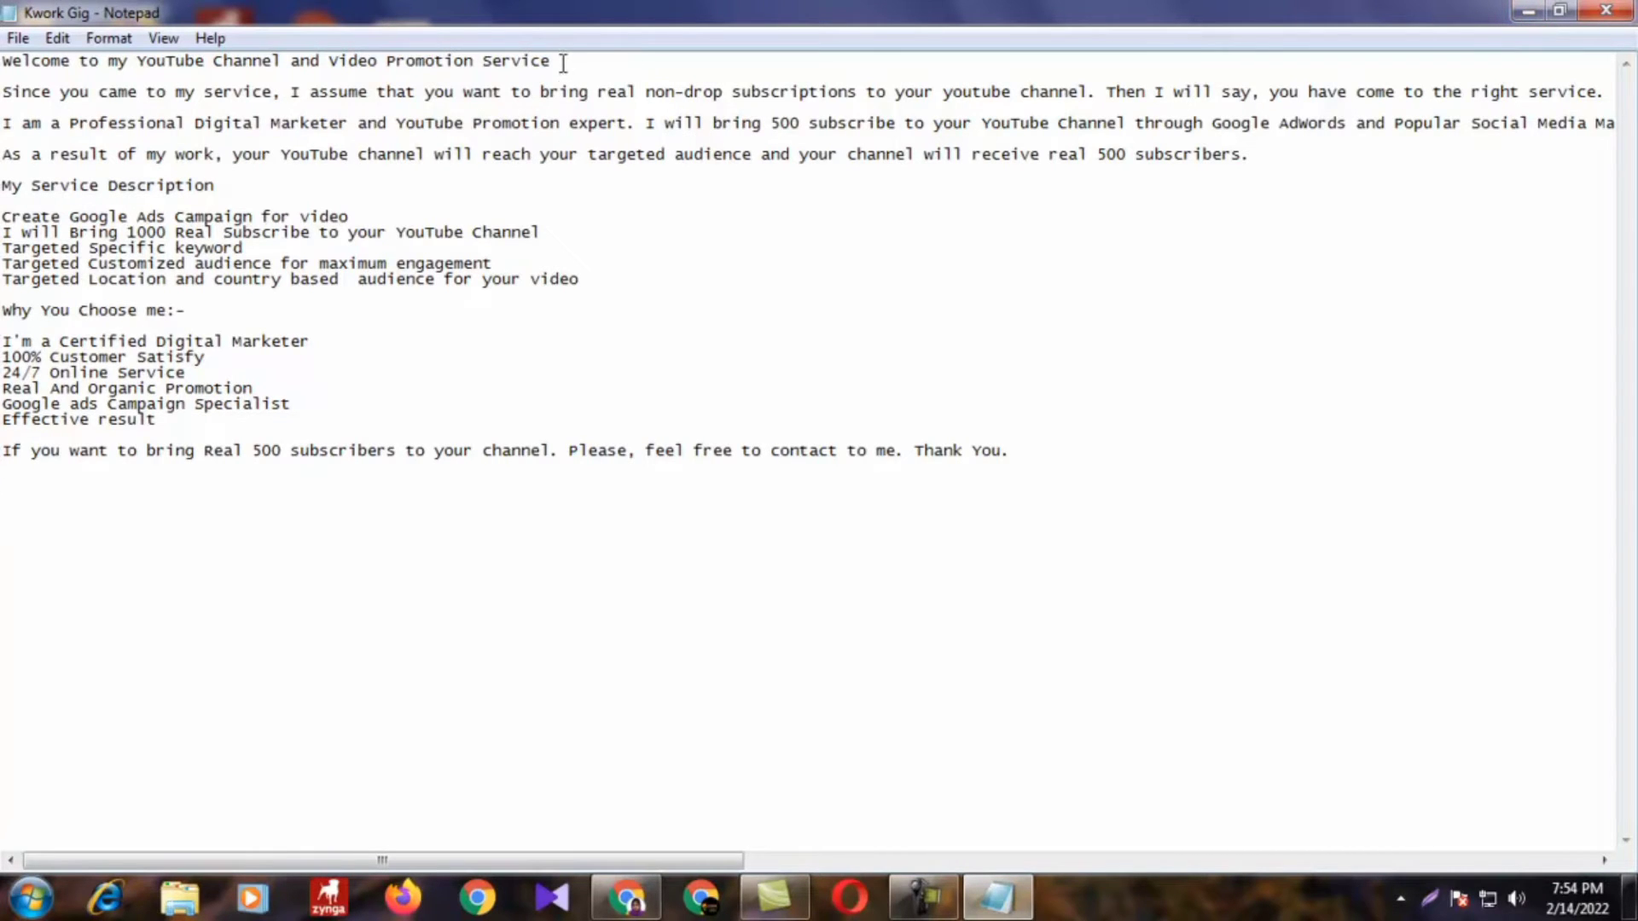
Step: Copy the line "Welcome to my YouTube Channel and Video Promotion Service" from the text document into the kwork form's Description field
{"action": "left_click_drag", "start_coordinate": [551, 60], "coordinate": [2, 61]}
{"action": "right_click", "coordinate": [36, 61]}
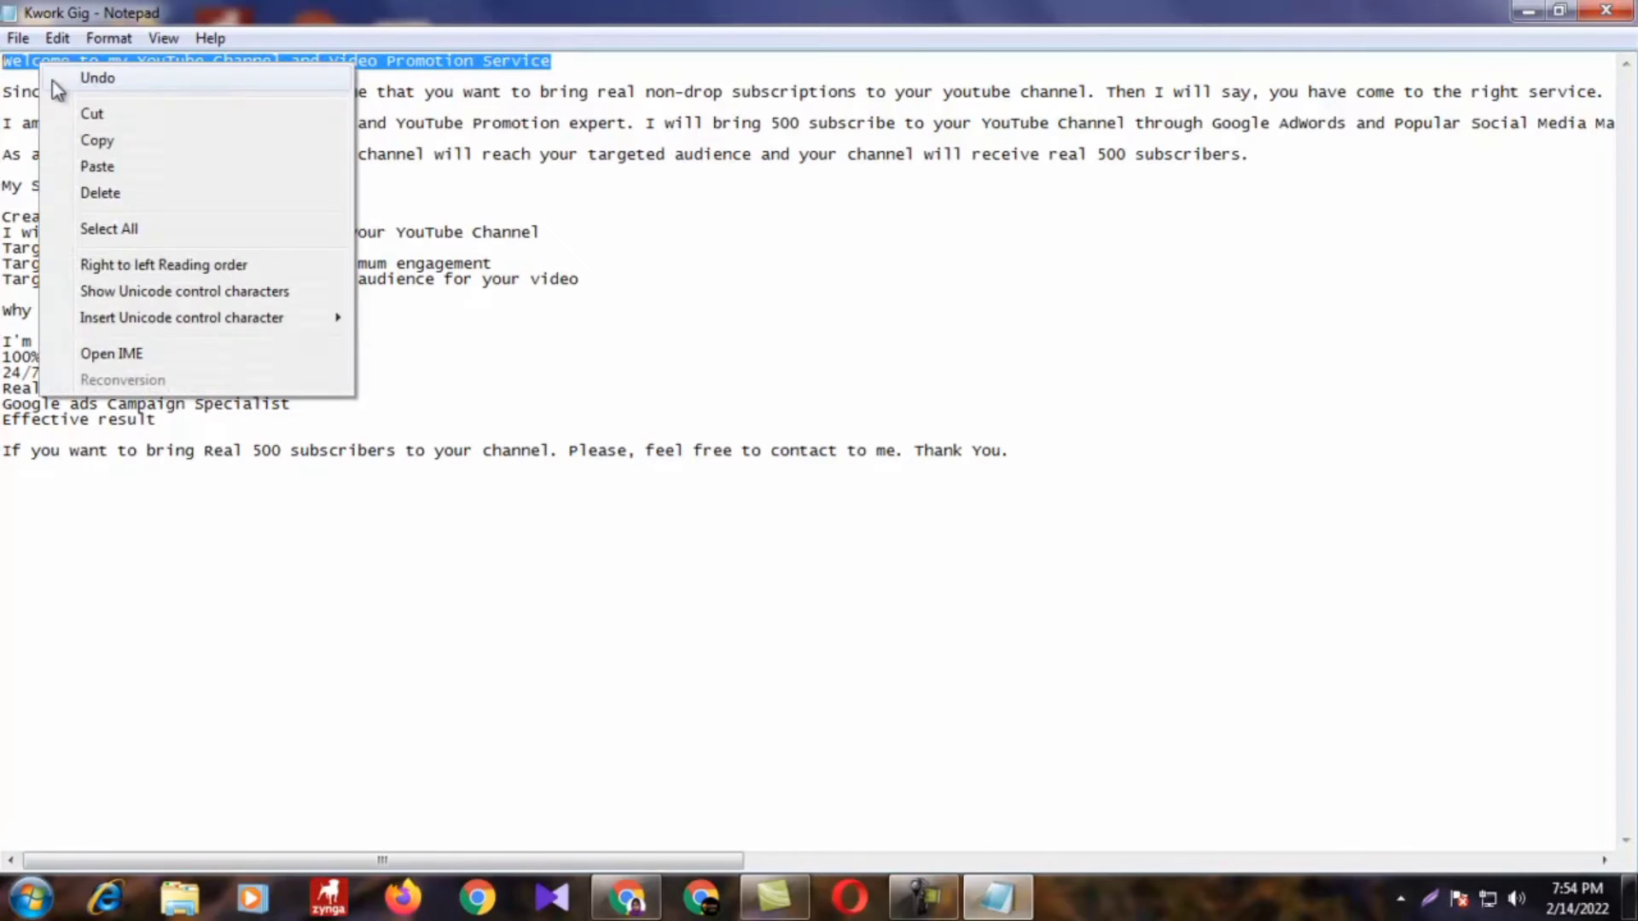
{"action": "left_click", "coordinate": [106, 135]}
{"action": "left_click", "coordinate": [1527, 11]}
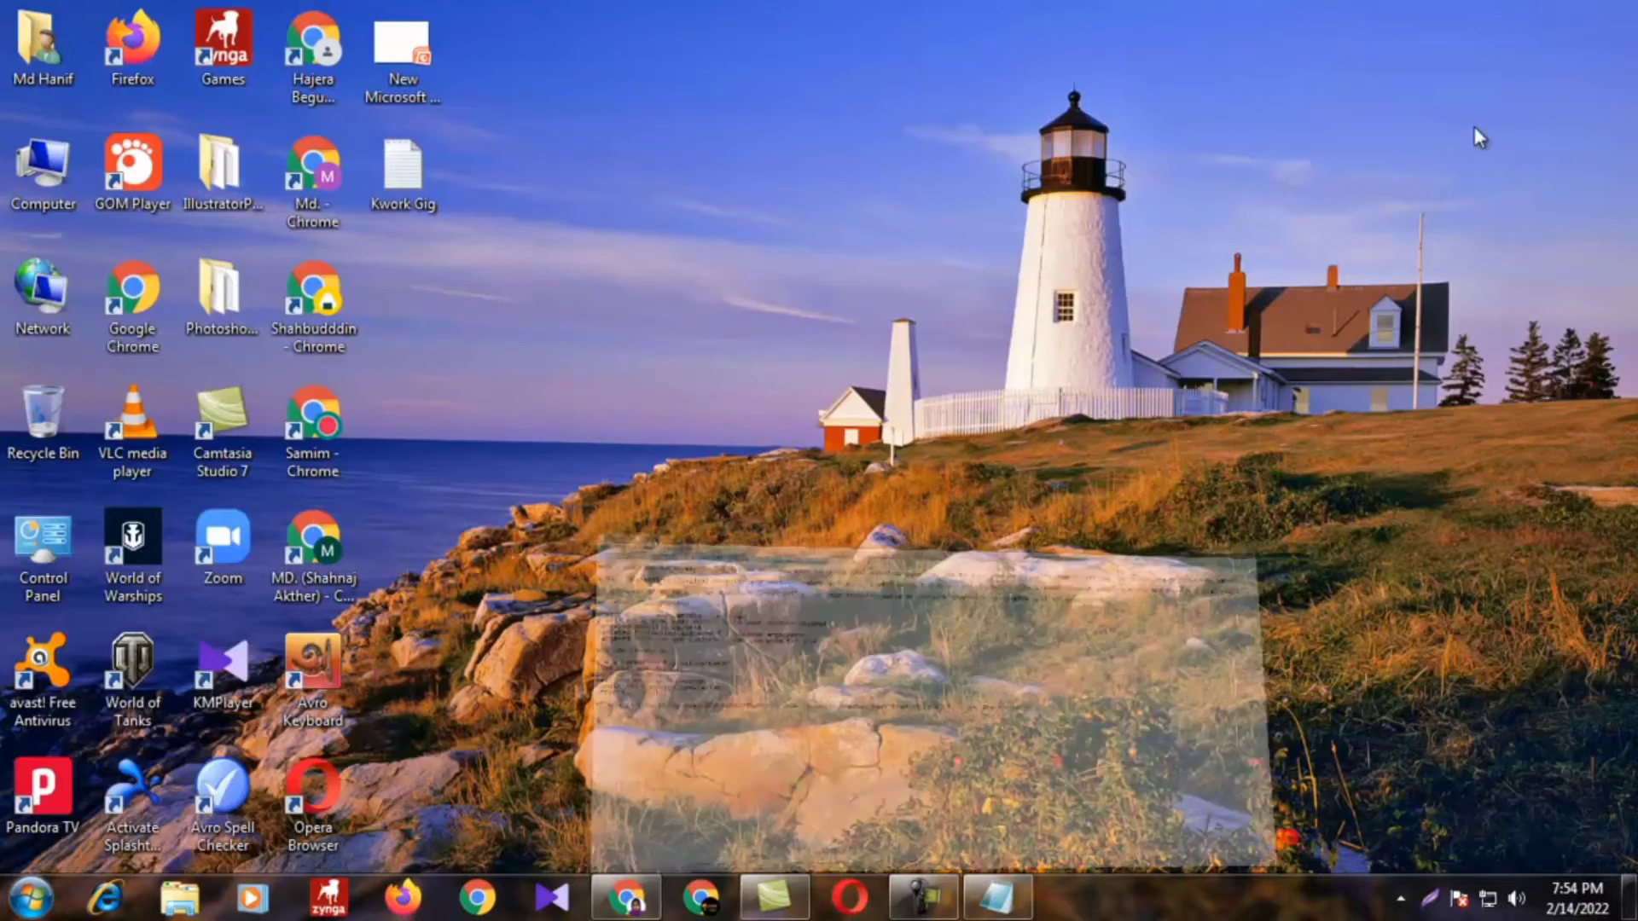
{"action": "left_click", "coordinate": [625, 902]}
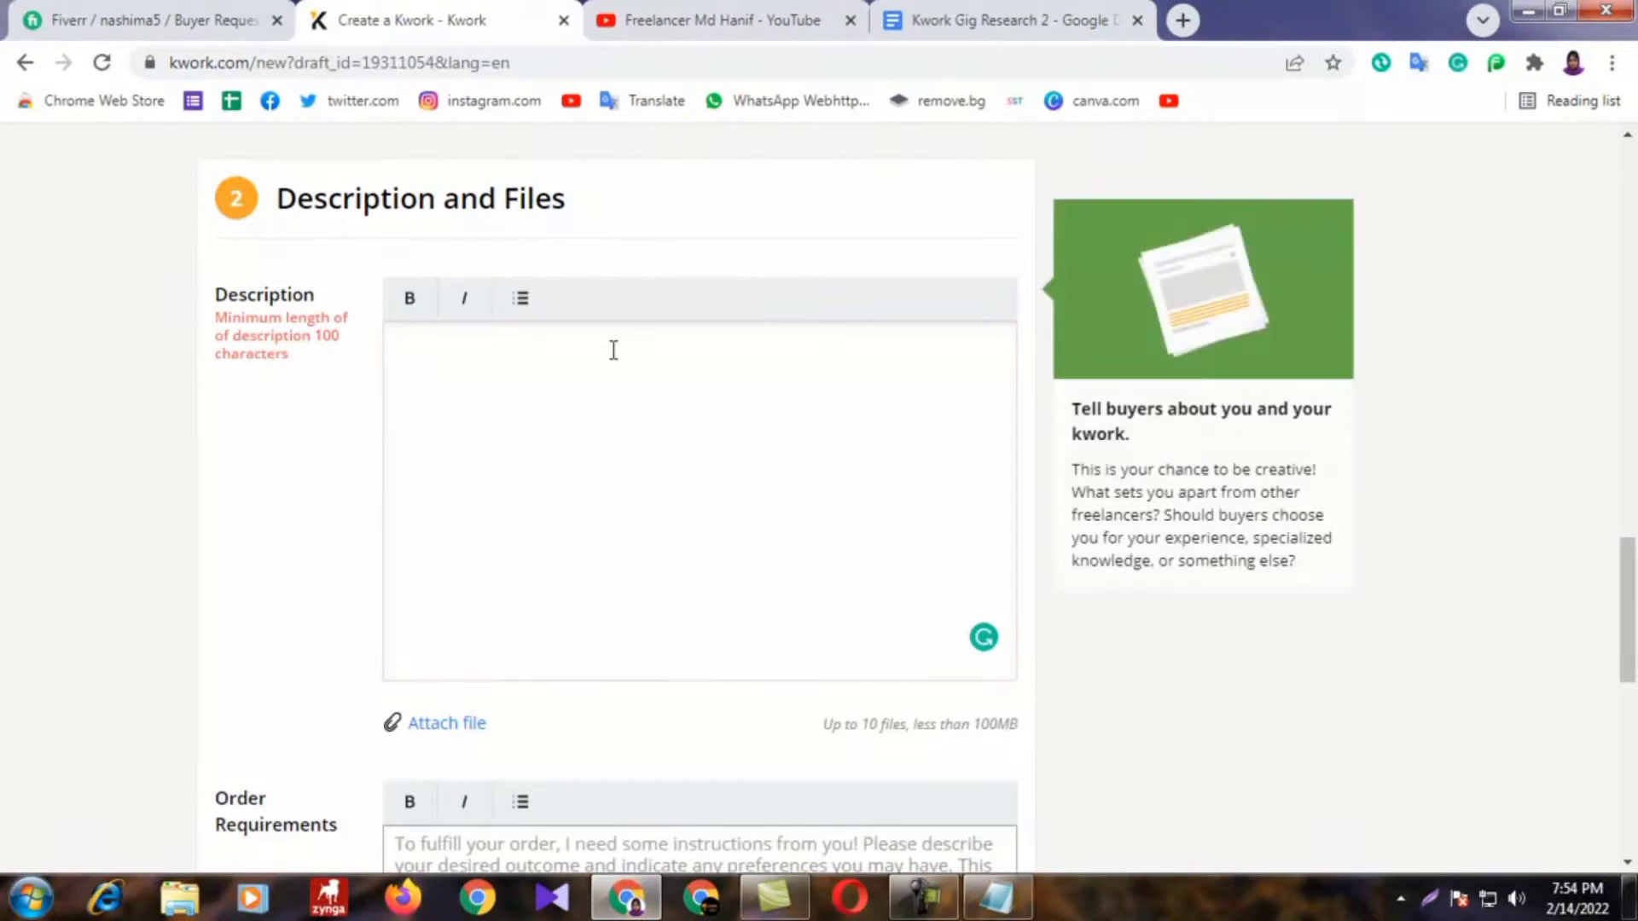
{"action": "right_click", "coordinate": [422, 340]}
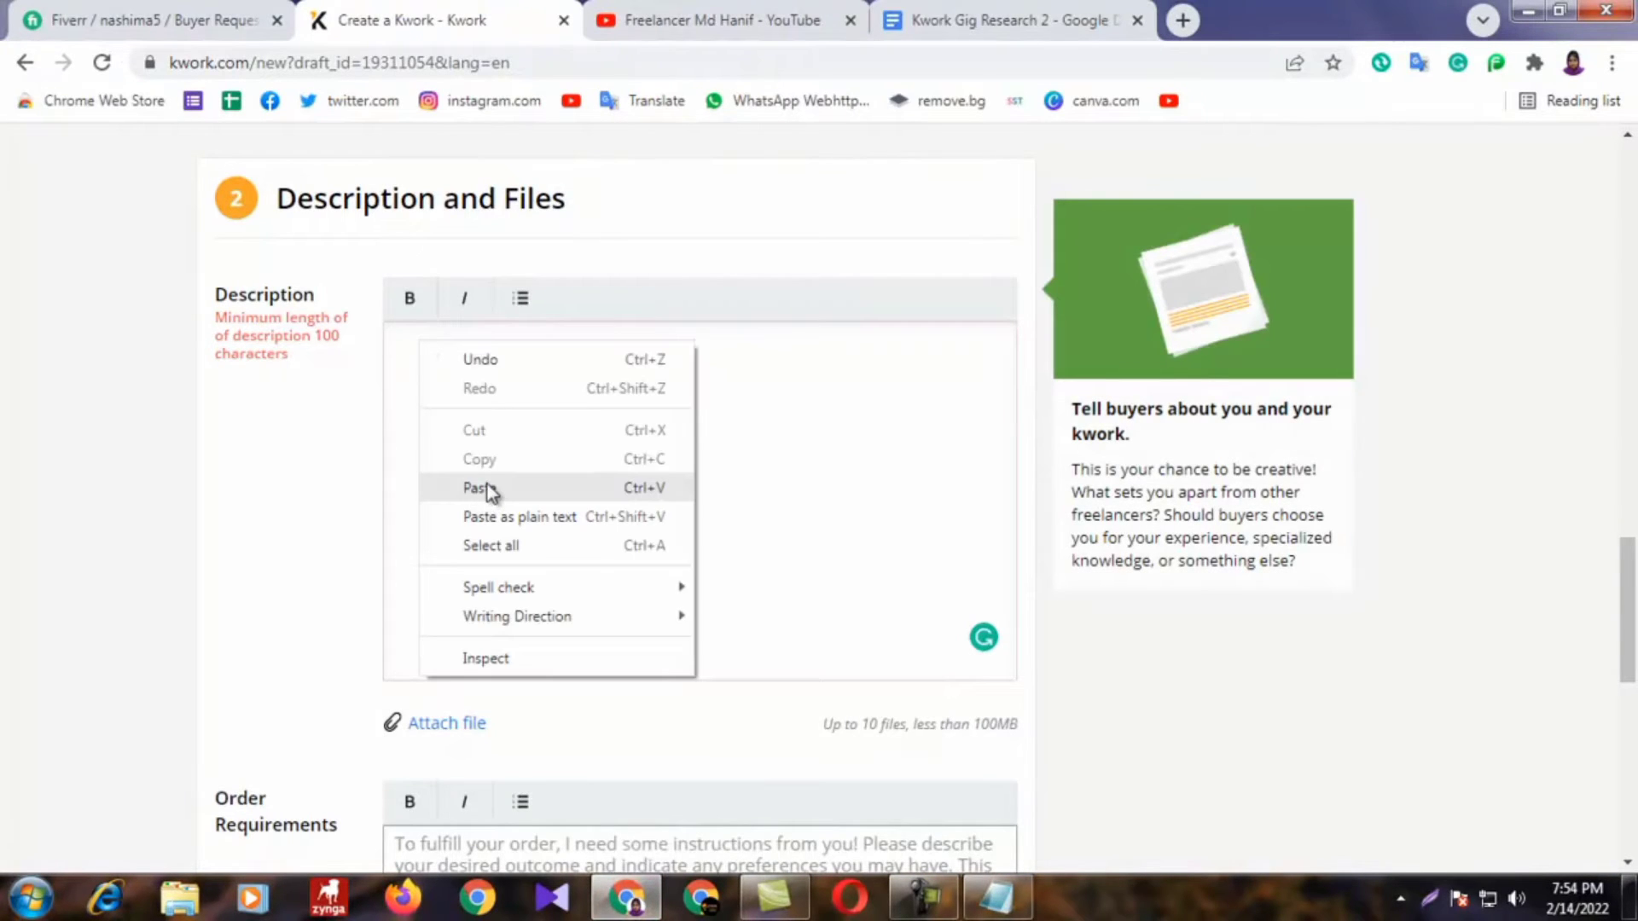
{"action": "left_click", "coordinate": [490, 490]}
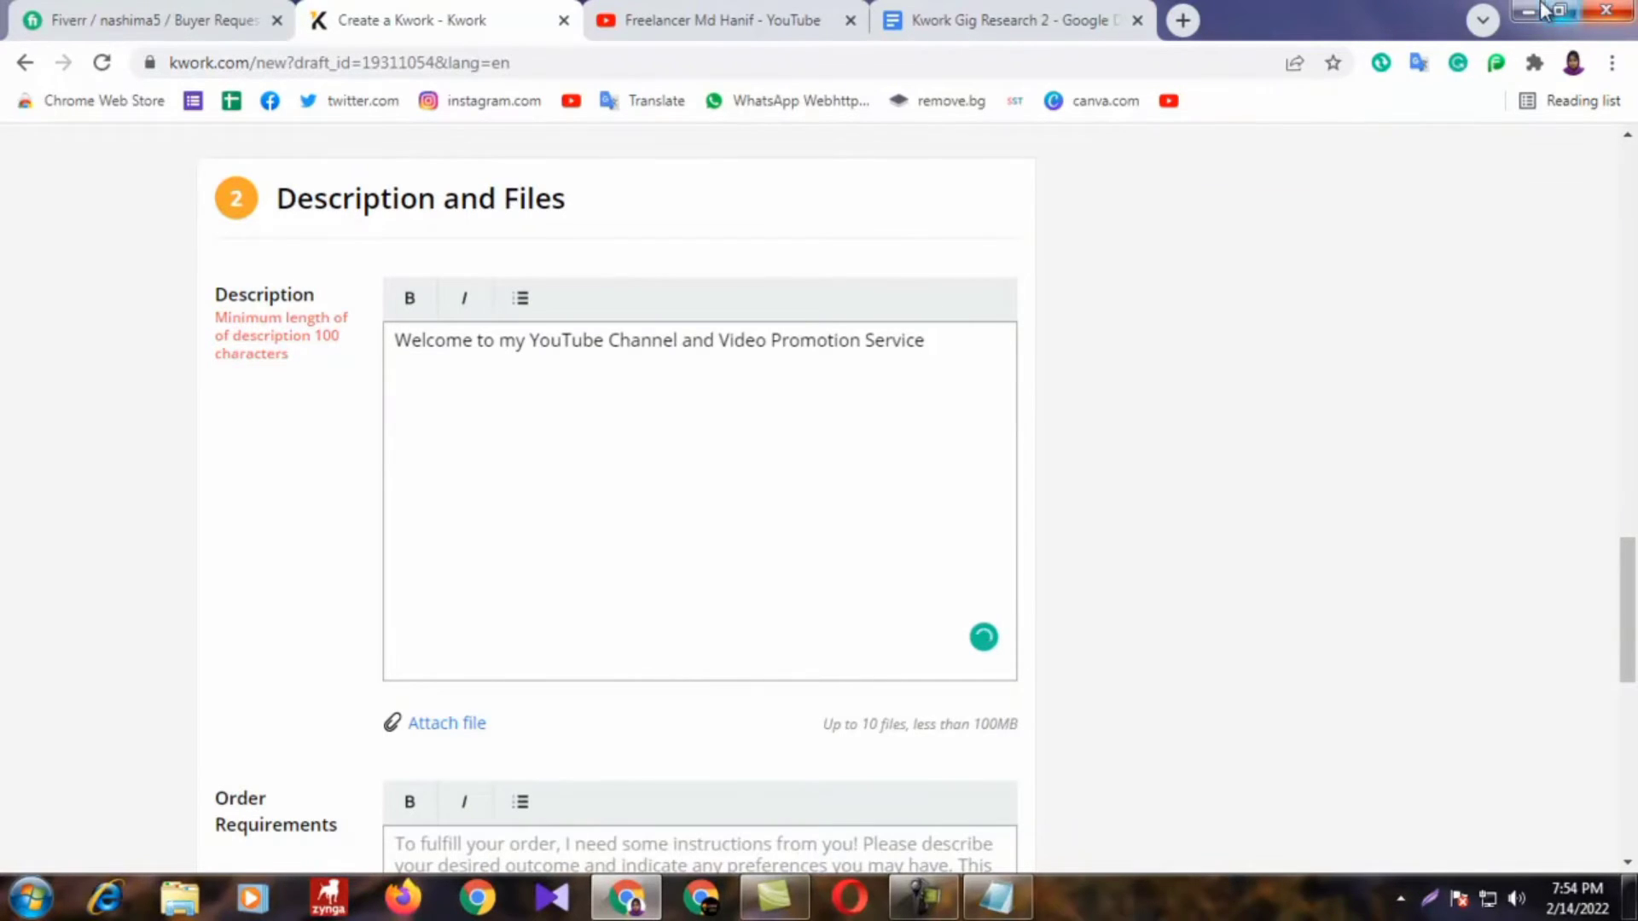
Step: Copy the "Since you came to my service" paragraph from the Kwork Gig text document and paste it below the welcome line in the kwork description
{"action": "left_click", "coordinate": [1536, 12]}
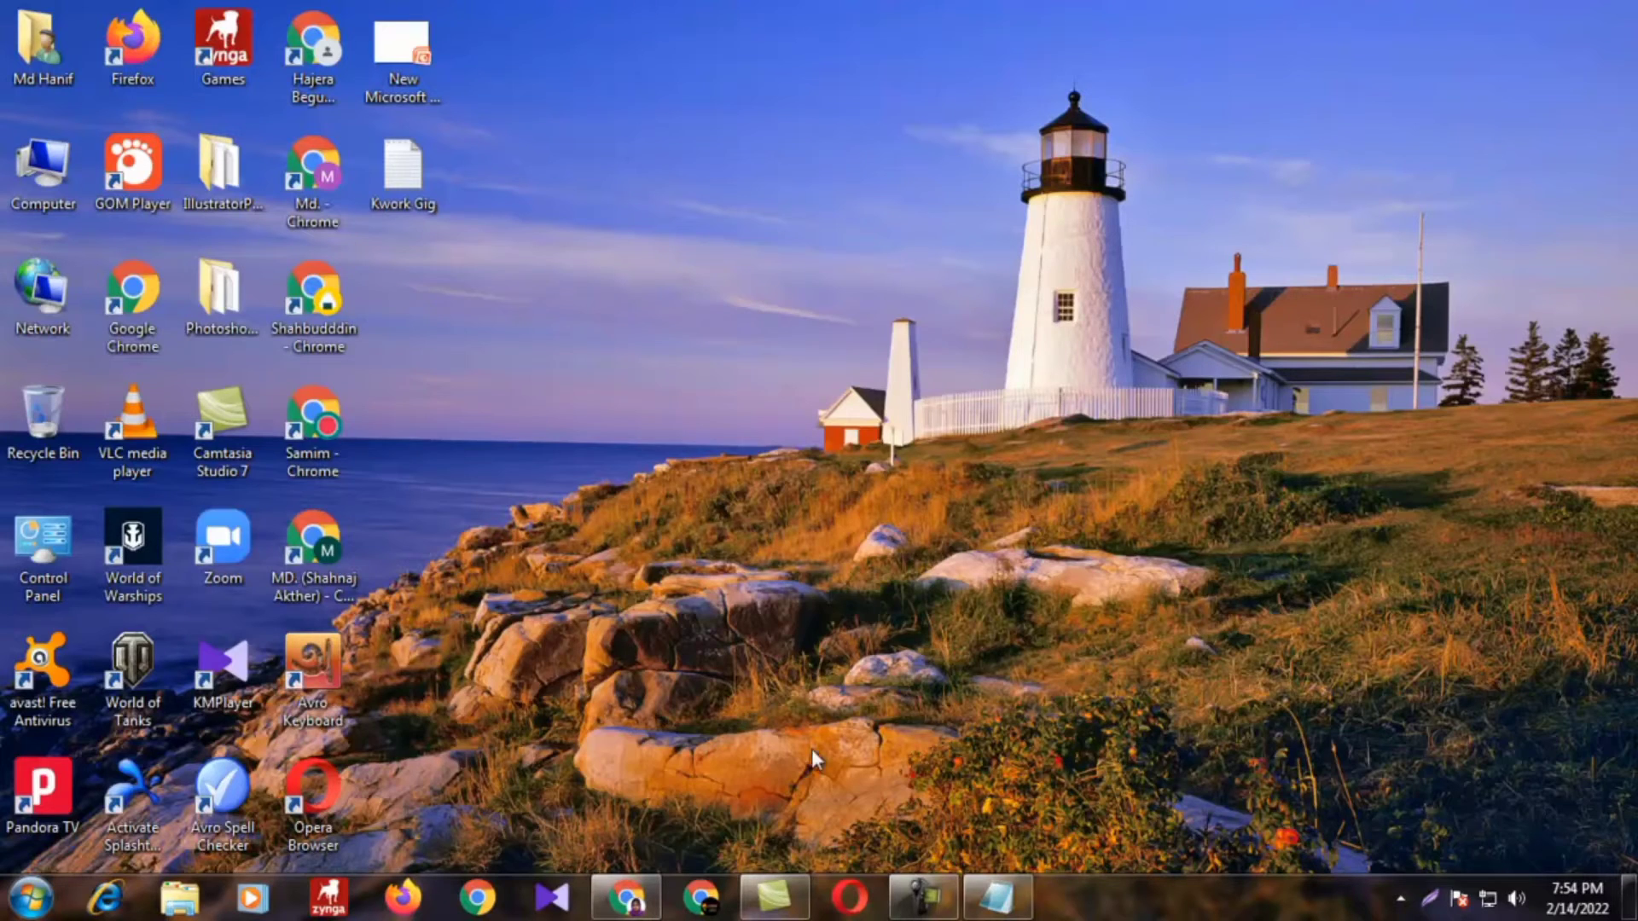
{"action": "left_click", "coordinate": [996, 897]}
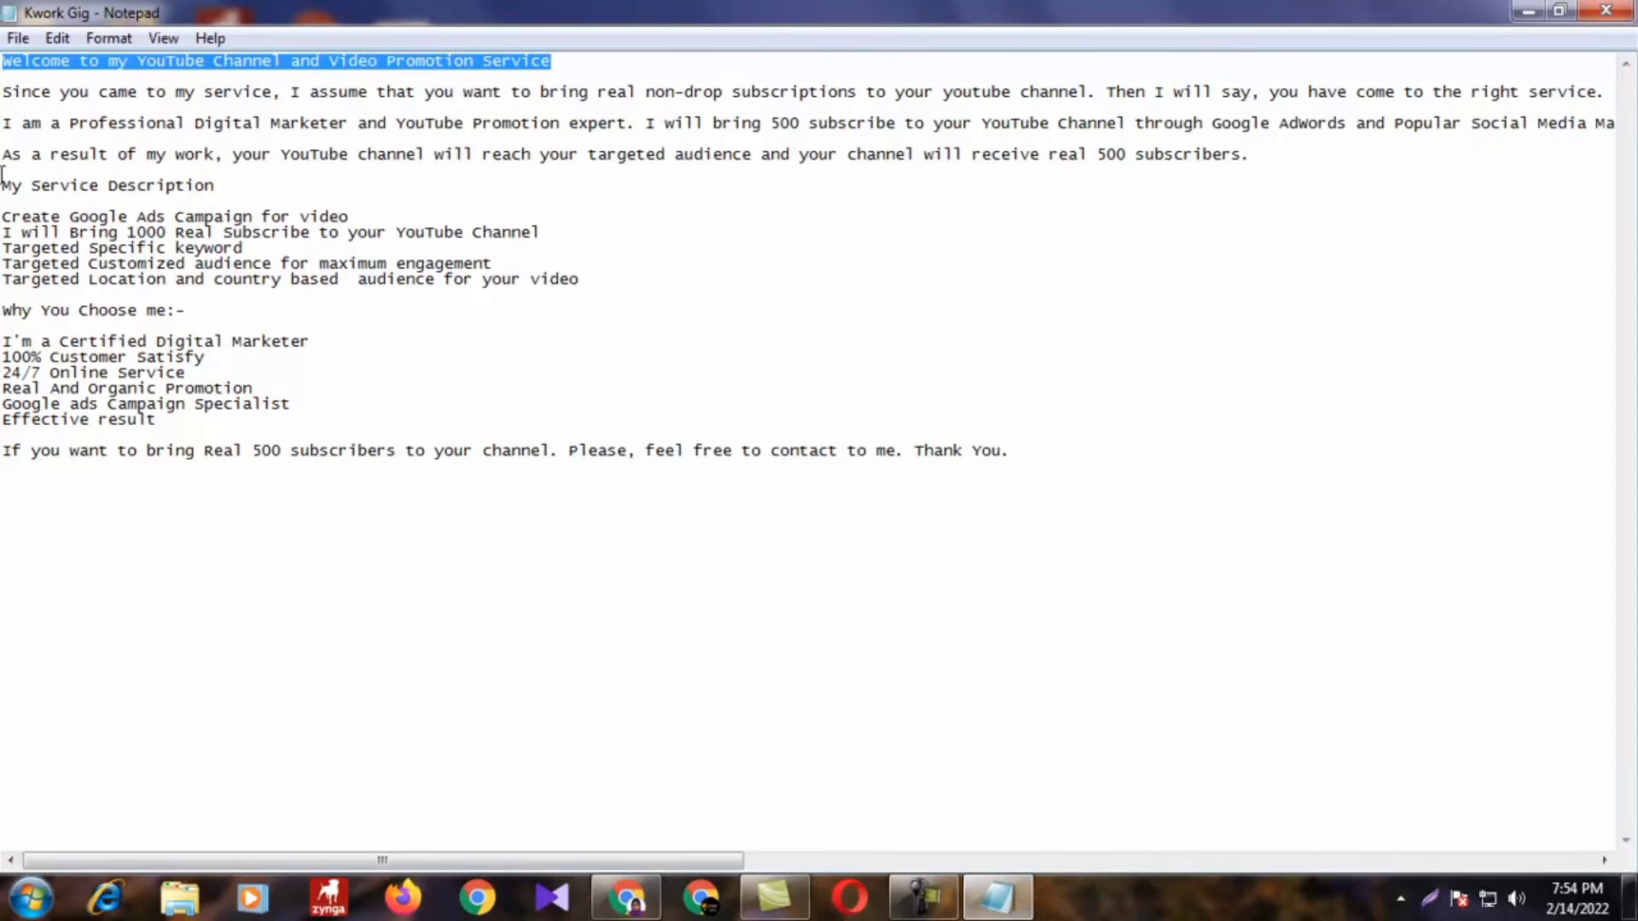
{"action": "left_click_drag", "start_coordinate": [1606, 94], "coordinate": [11, 81]}
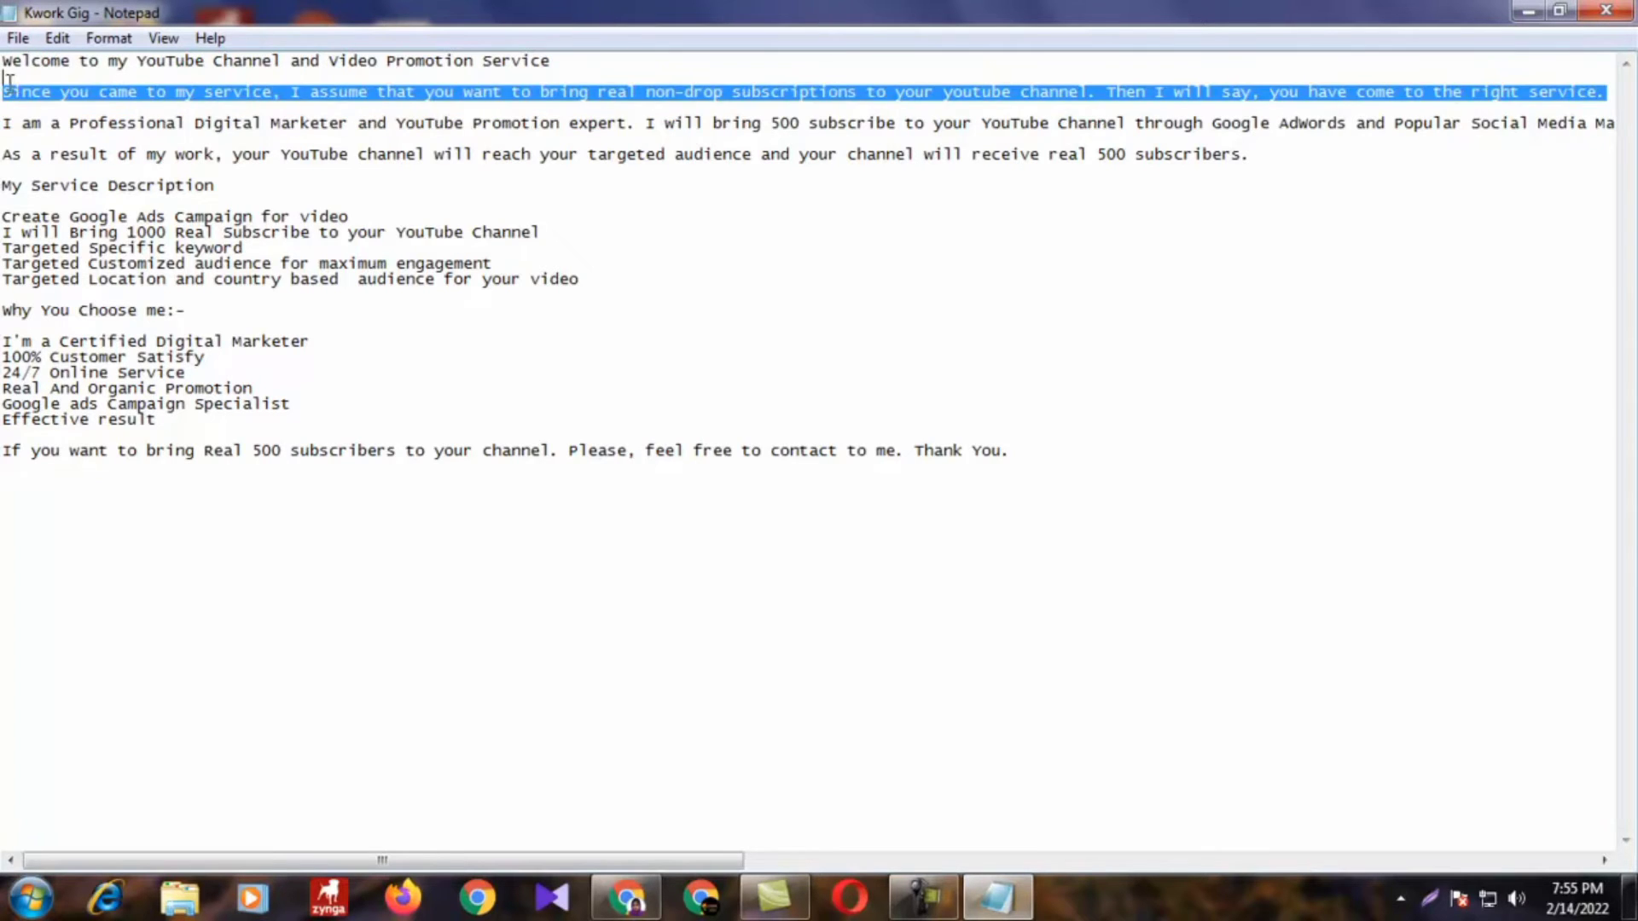
{"action": "right_click", "coordinate": [47, 104]}
{"action": "left_click", "coordinate": [173, 190]}
{"action": "left_click", "coordinate": [1538, 10]}
{"action": "left_click", "coordinate": [627, 898]}
{"action": "left_click", "coordinate": [488, 449]}
{"action": "right_click", "coordinate": [464, 424]}
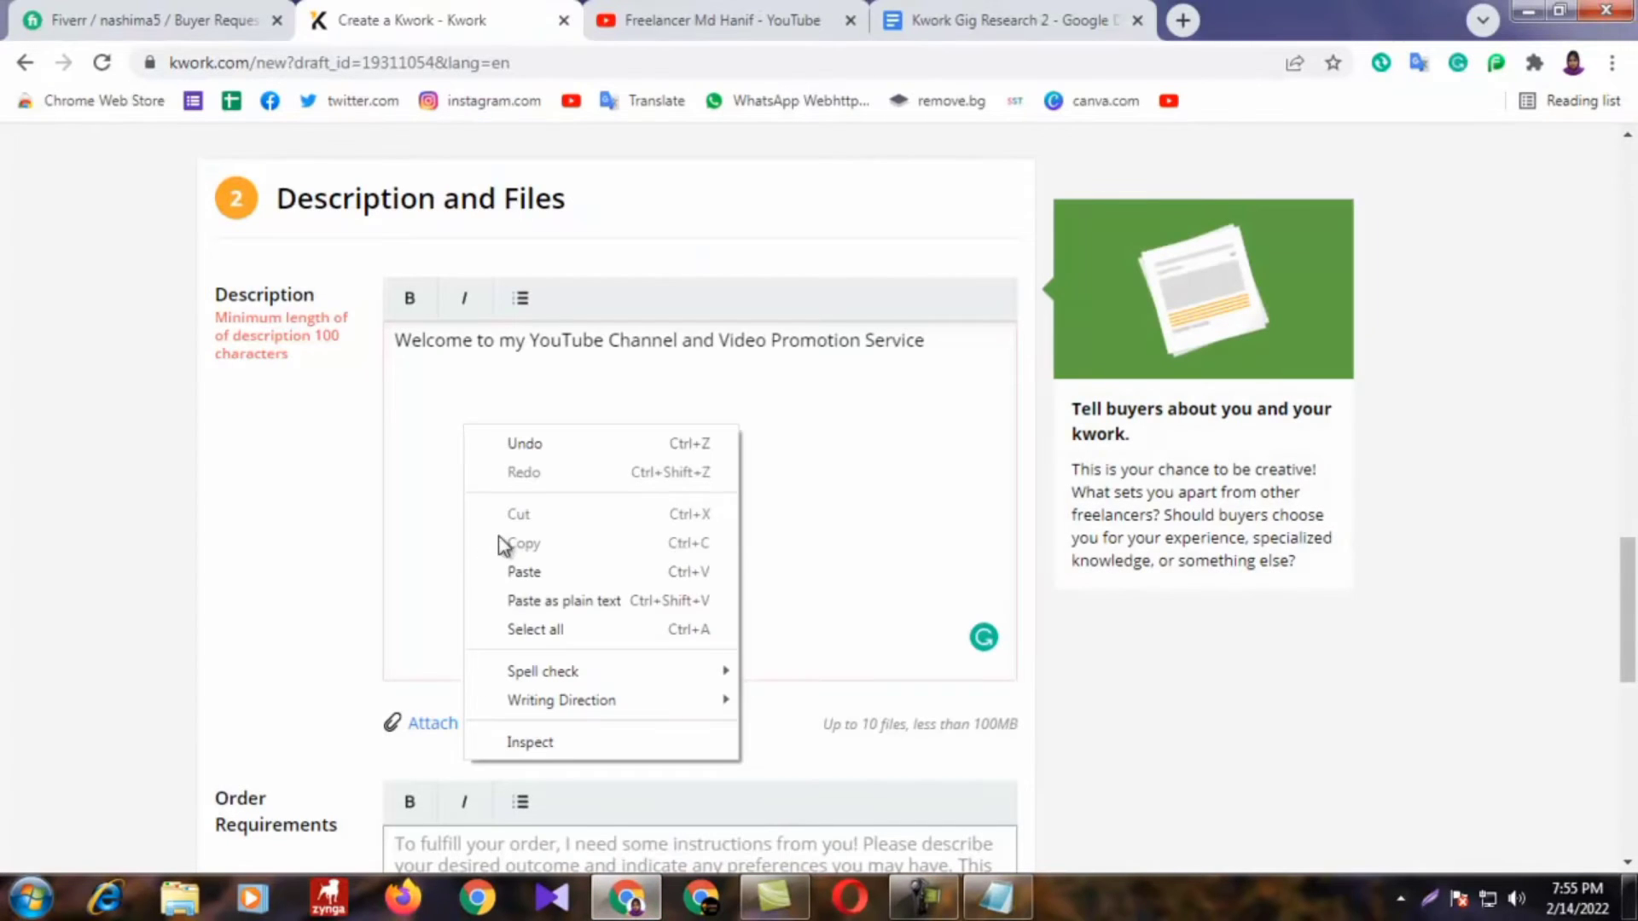
{"action": "left_click", "coordinate": [537, 571]}
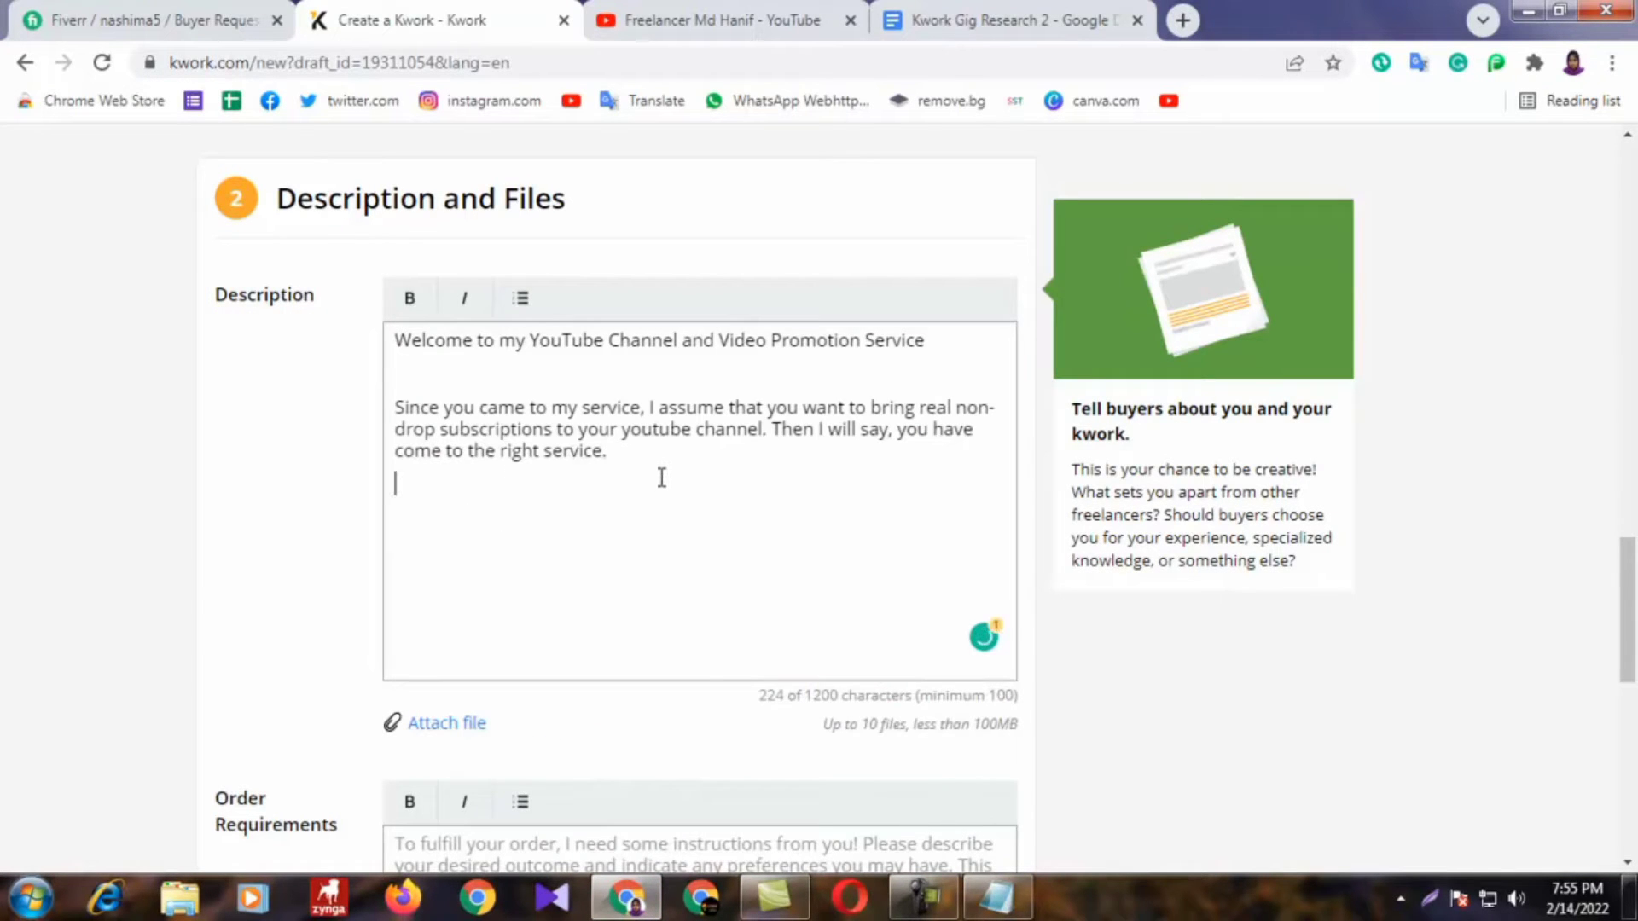
Step: Return to the Kwork Gig text document and copy the full paragraph from "I am a Professional Digital Marketer" through "etc for you."
{"action": "left_click", "coordinate": [1529, 10]}
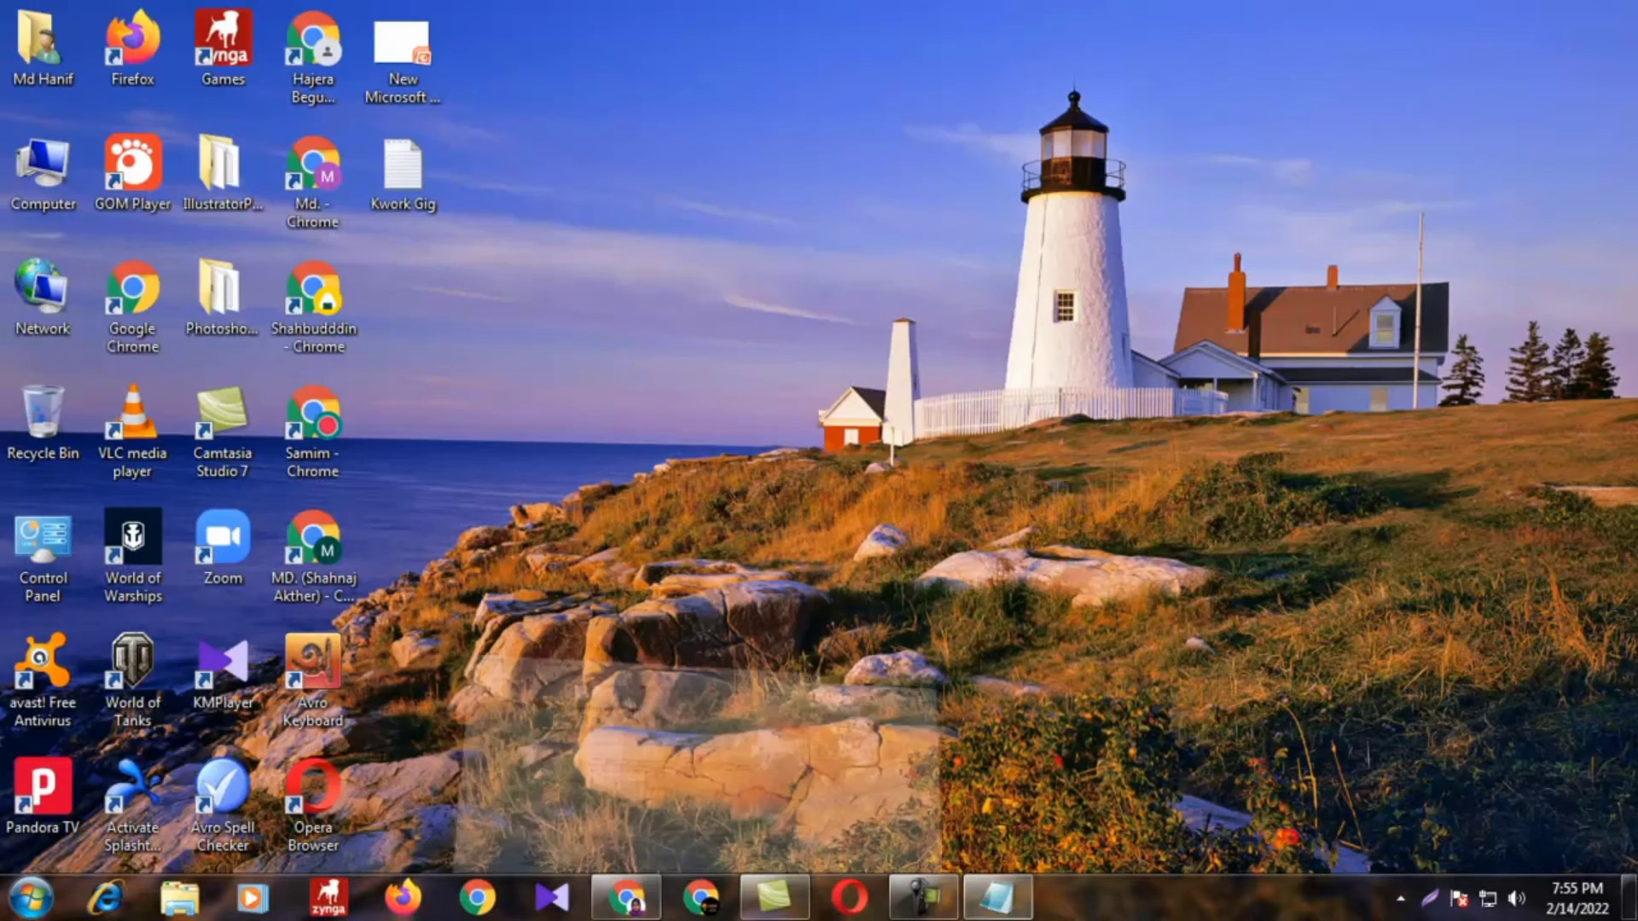
{"action": "left_click", "coordinate": [990, 894]}
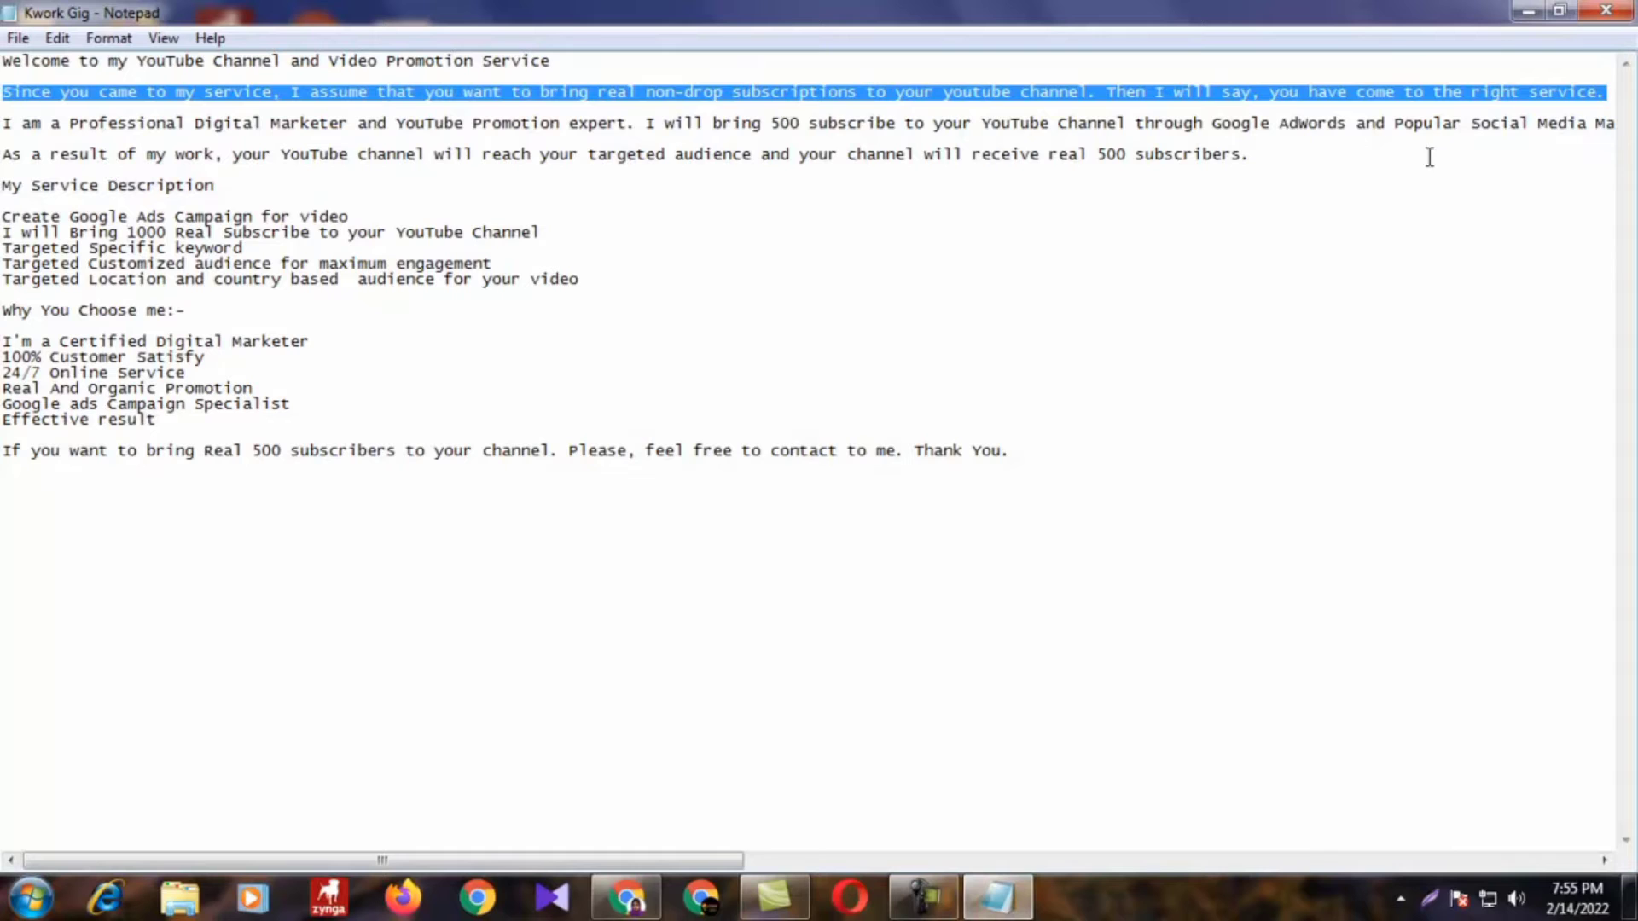
{"action": "left_click_drag", "start_coordinate": [703, 860], "coordinate": [1561, 862]}
{"action": "left_click_drag", "start_coordinate": [1613, 123], "coordinate": [4, 119]}
{"action": "right_click", "coordinate": [43, 120]}
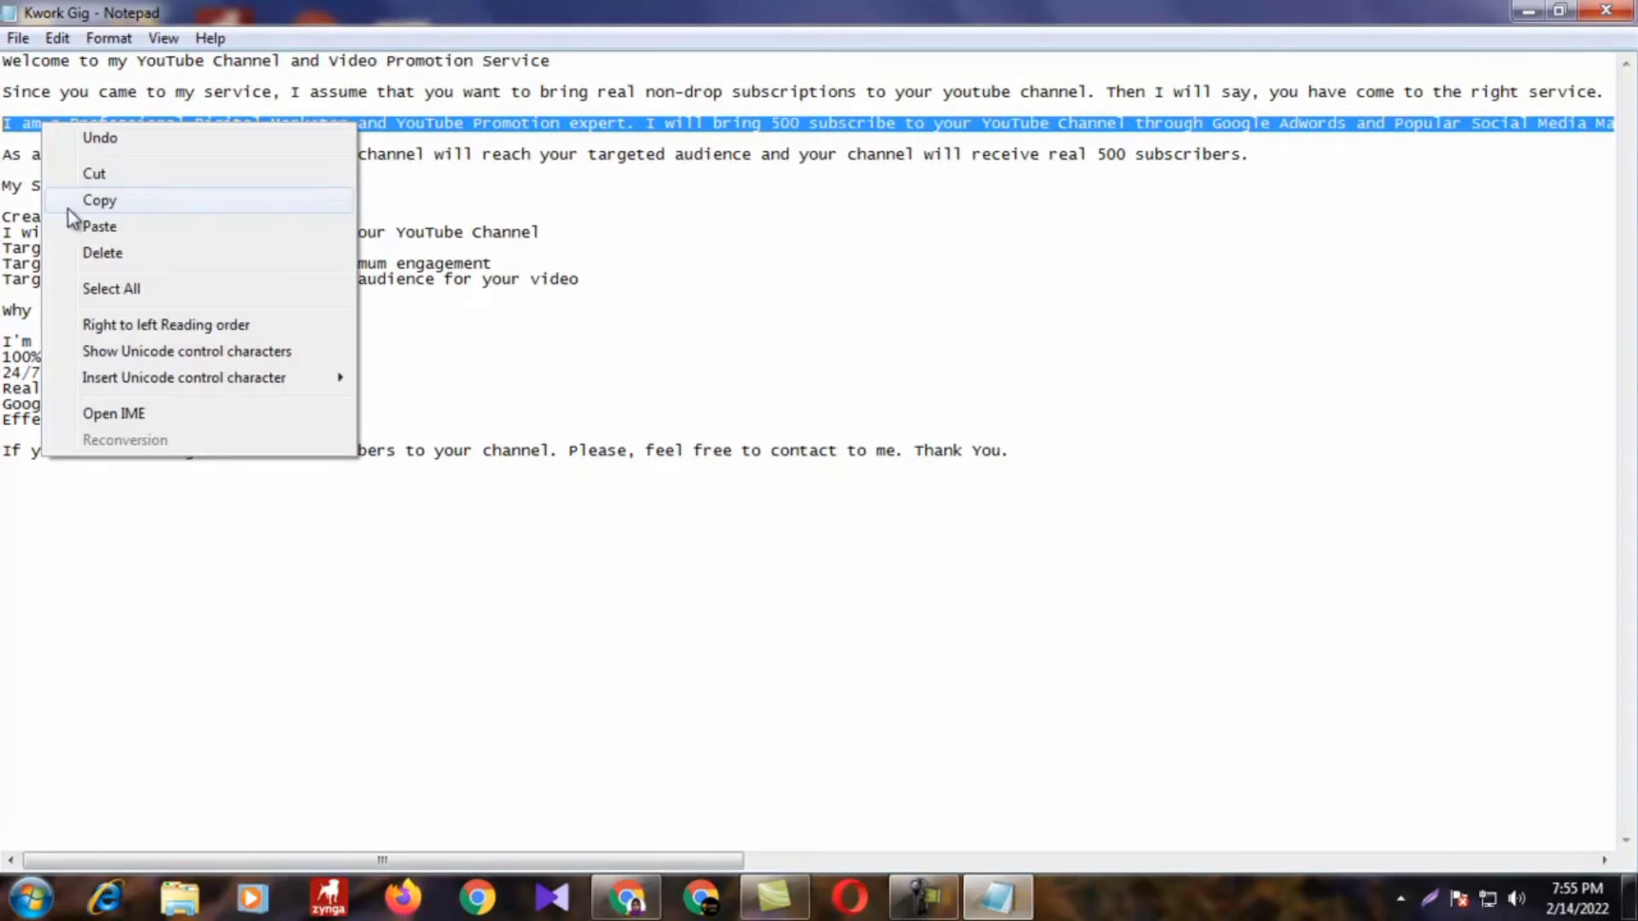
{"action": "left_click", "coordinate": [85, 199]}
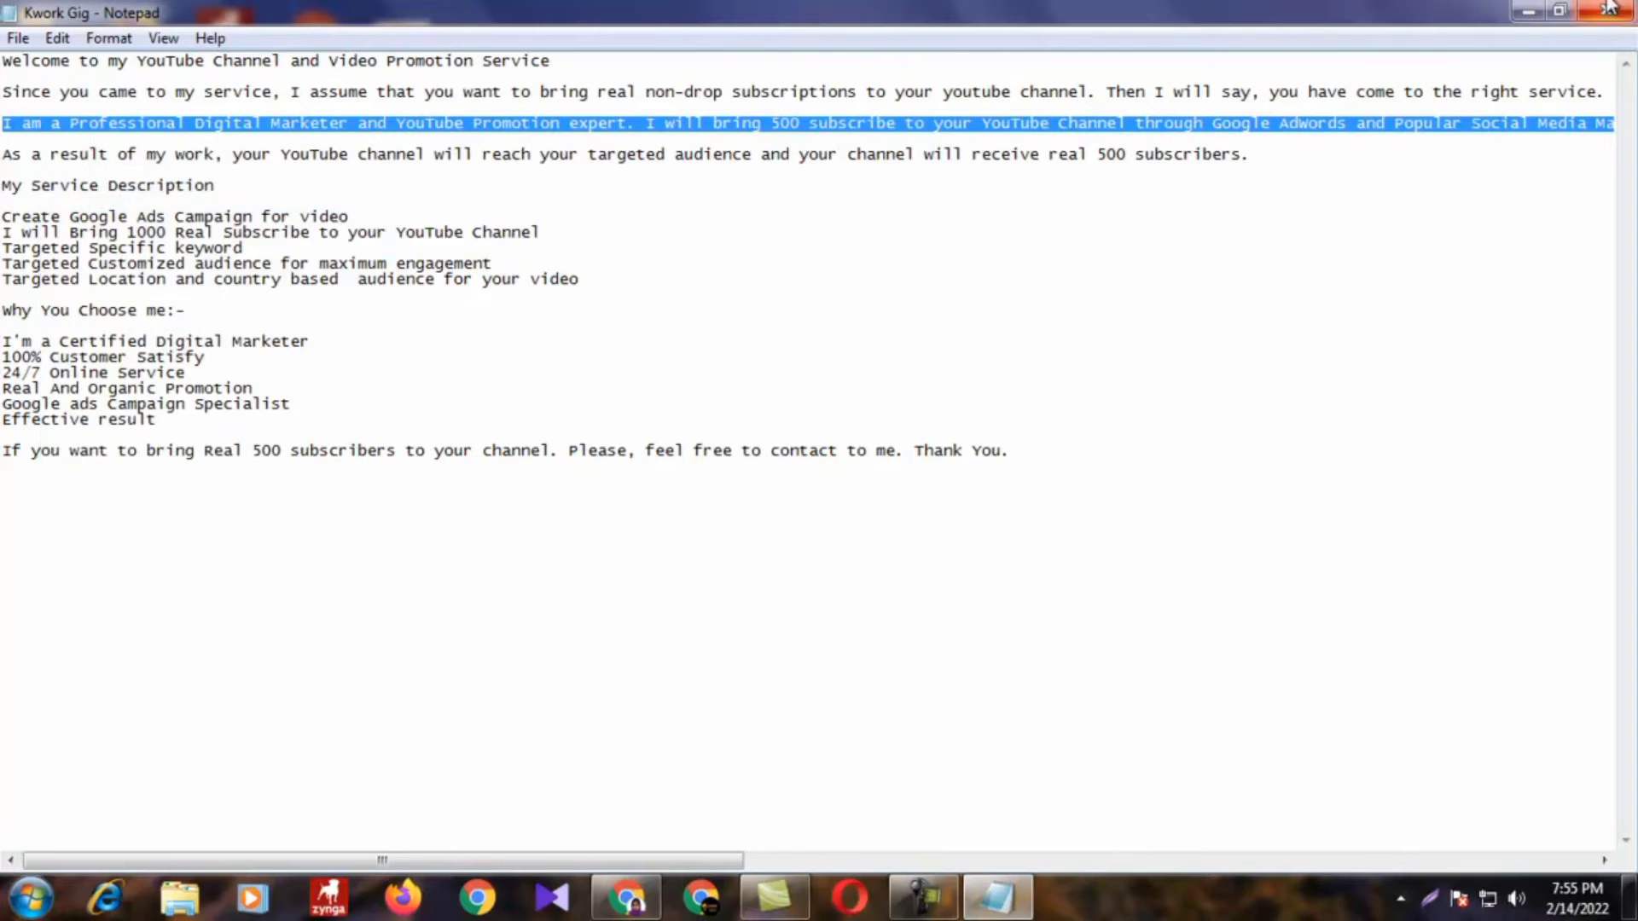
Step: Paste the Professional Digital Marketer paragraph at the end of the kwork description and add two line breaks after it
{"action": "left_click", "coordinate": [1531, 12]}
{"action": "left_click", "coordinate": [627, 897]}
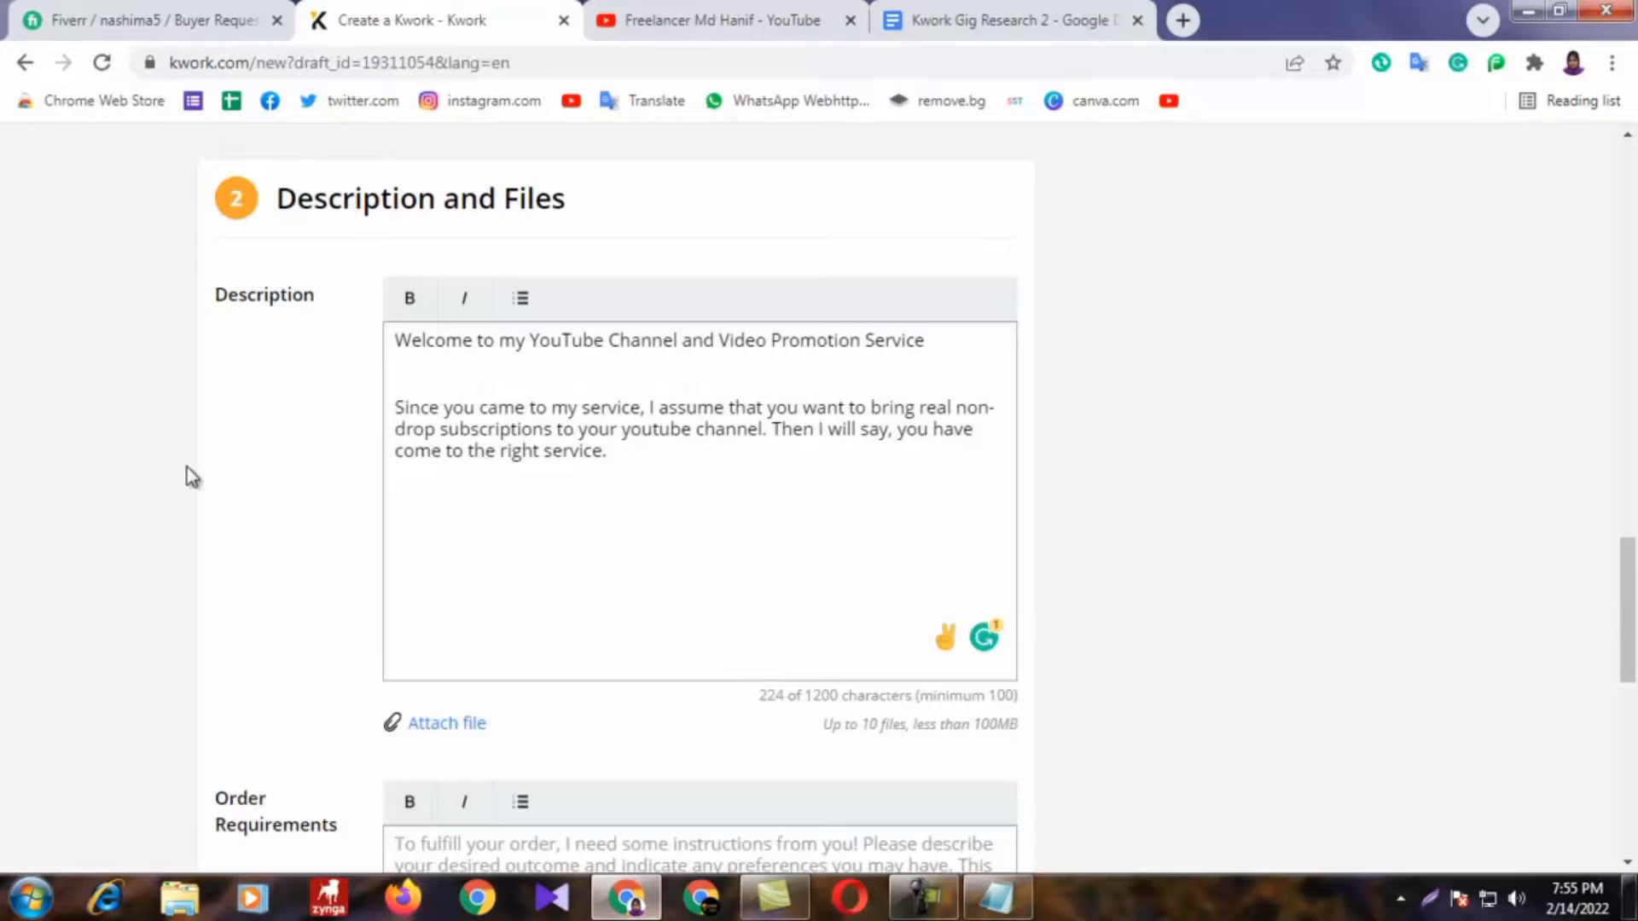
{"action": "left_click", "coordinate": [427, 512]}
{"action": "right_click", "coordinate": [411, 511]}
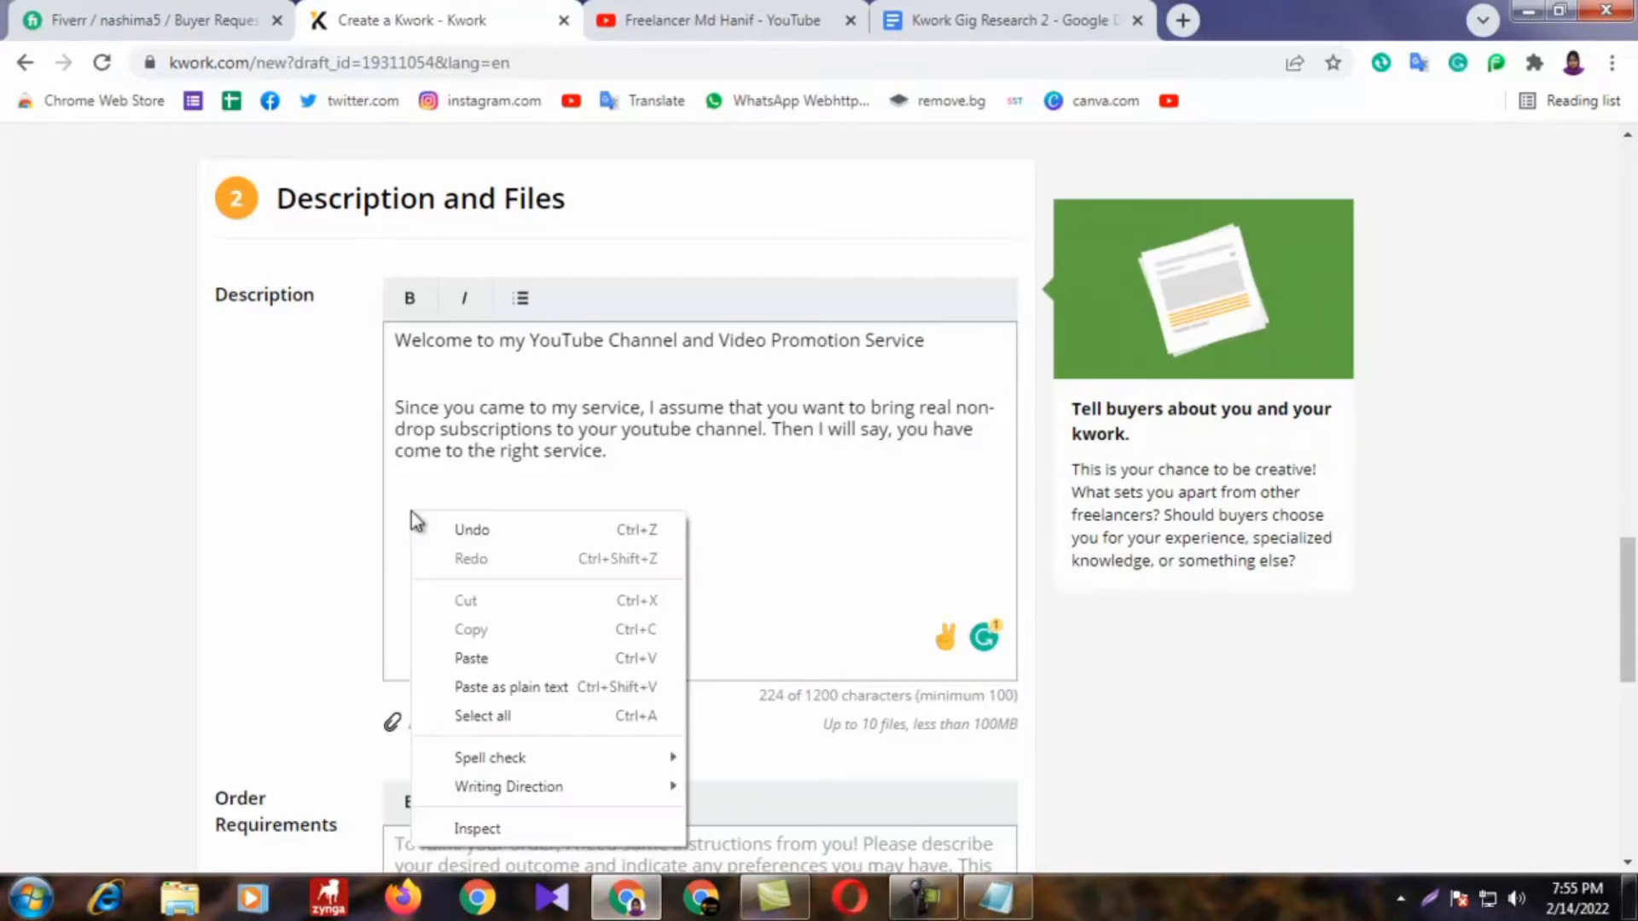
{"action": "left_click", "coordinate": [484, 662]}
{"action": "scroll", "coordinate": [585, 535], "scroll_direction": "down", "scroll_amount": 1}
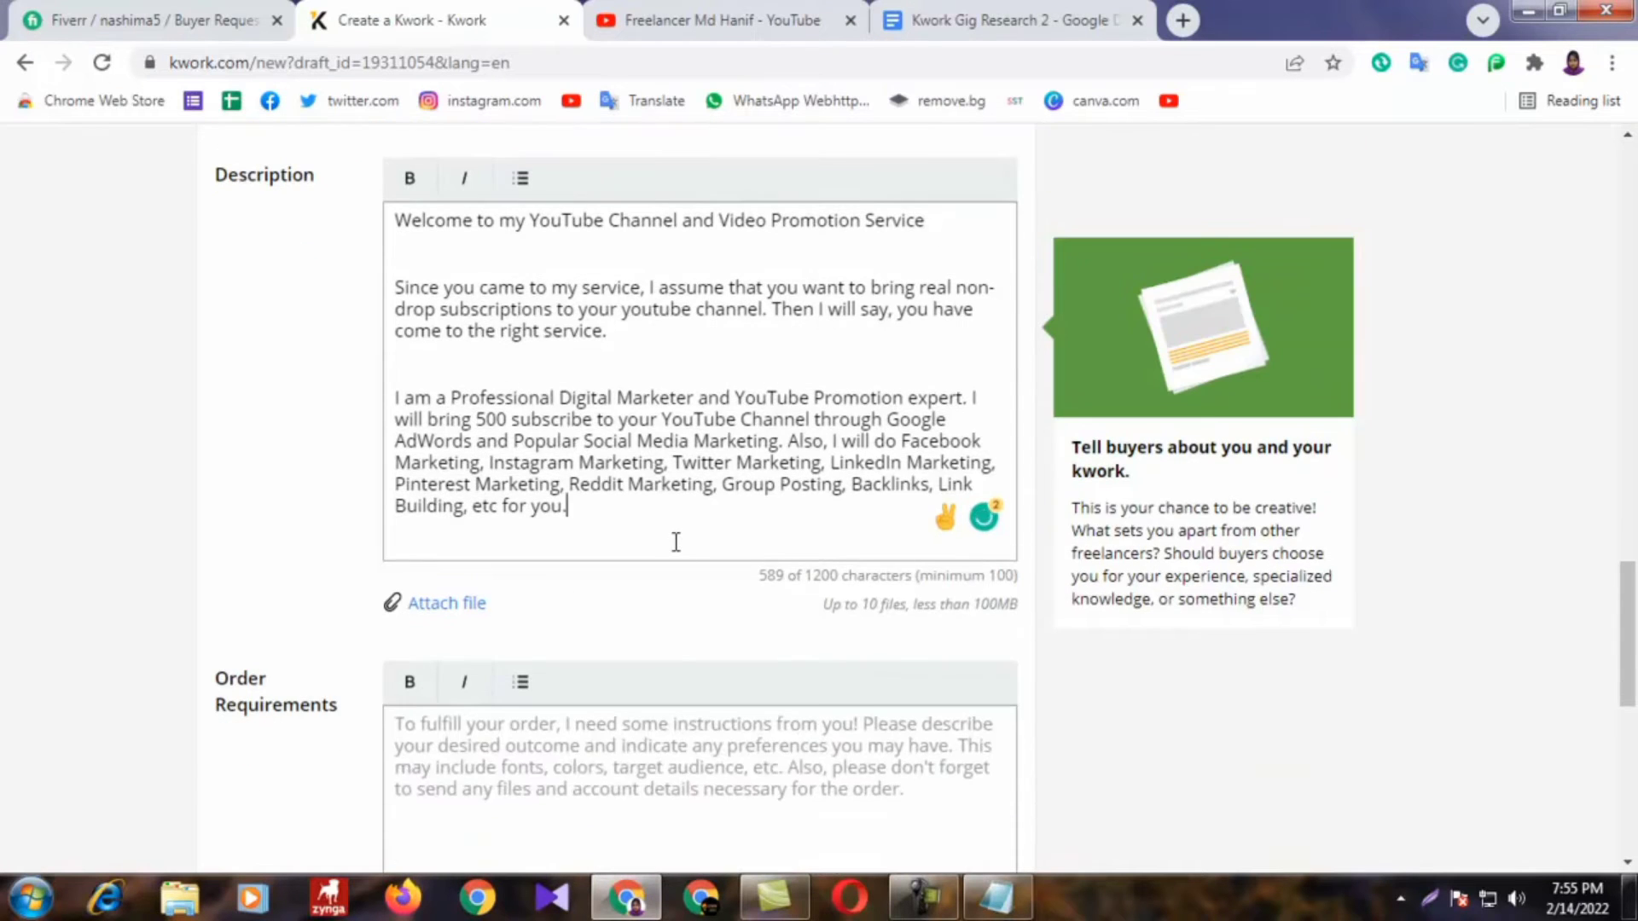
{"action": "key", "text": "Return"}
{"action": "key", "text": "Return"}
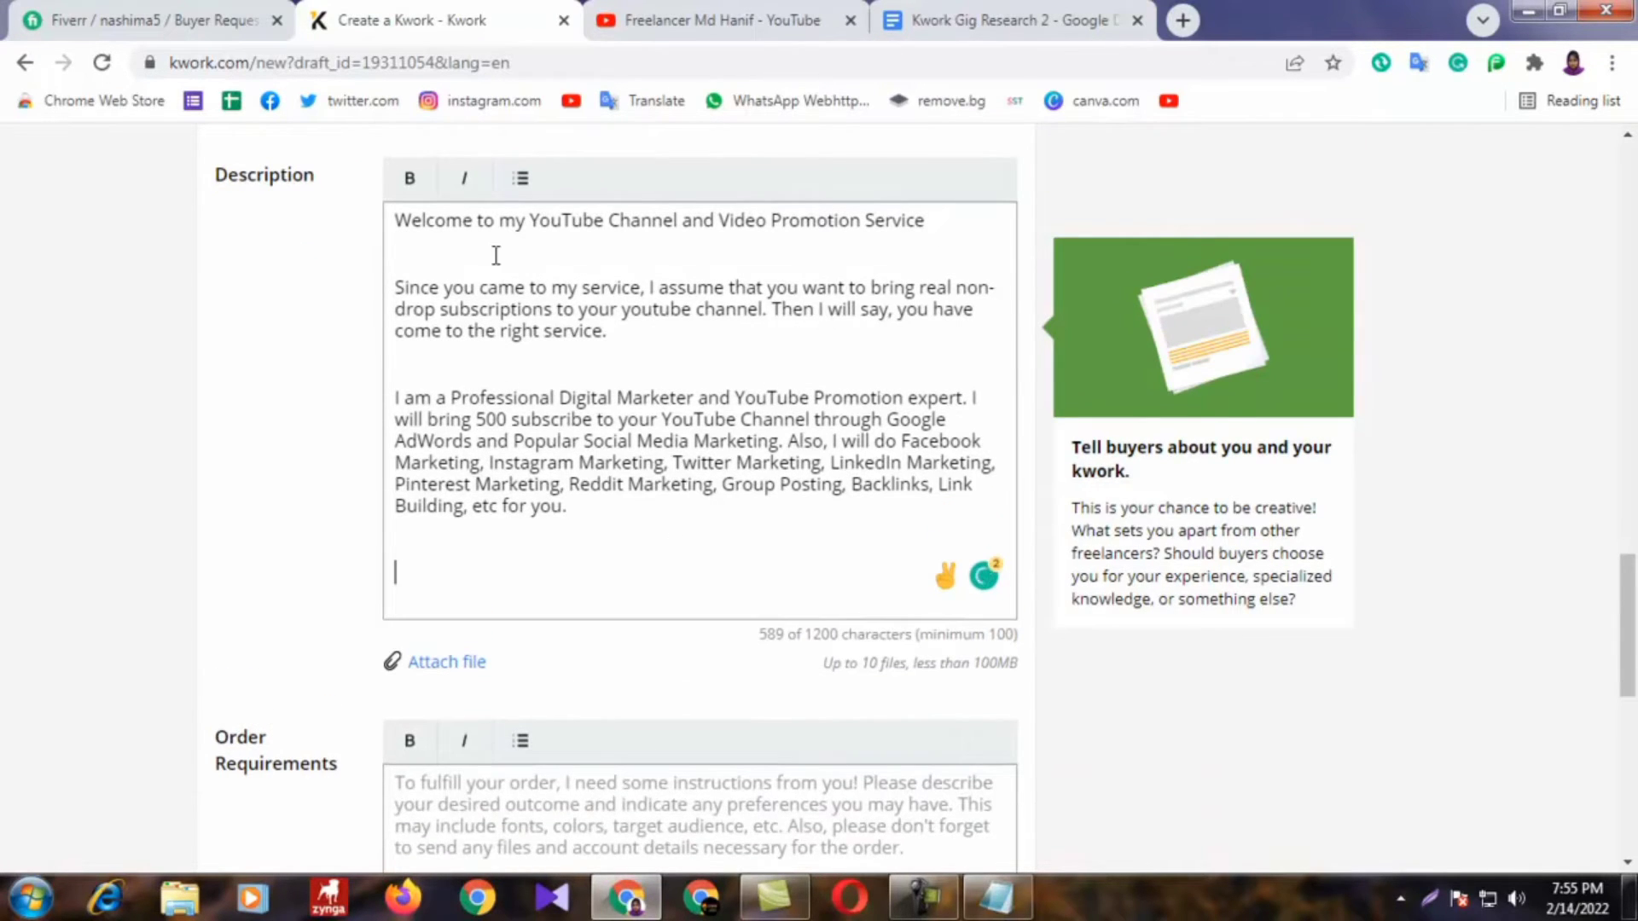
Step: Return to the Kwork Gig text document and copy the paragraph starting "As a result of my work" through "real 500 subscribers."
{"action": "left_click", "coordinate": [963, 18]}
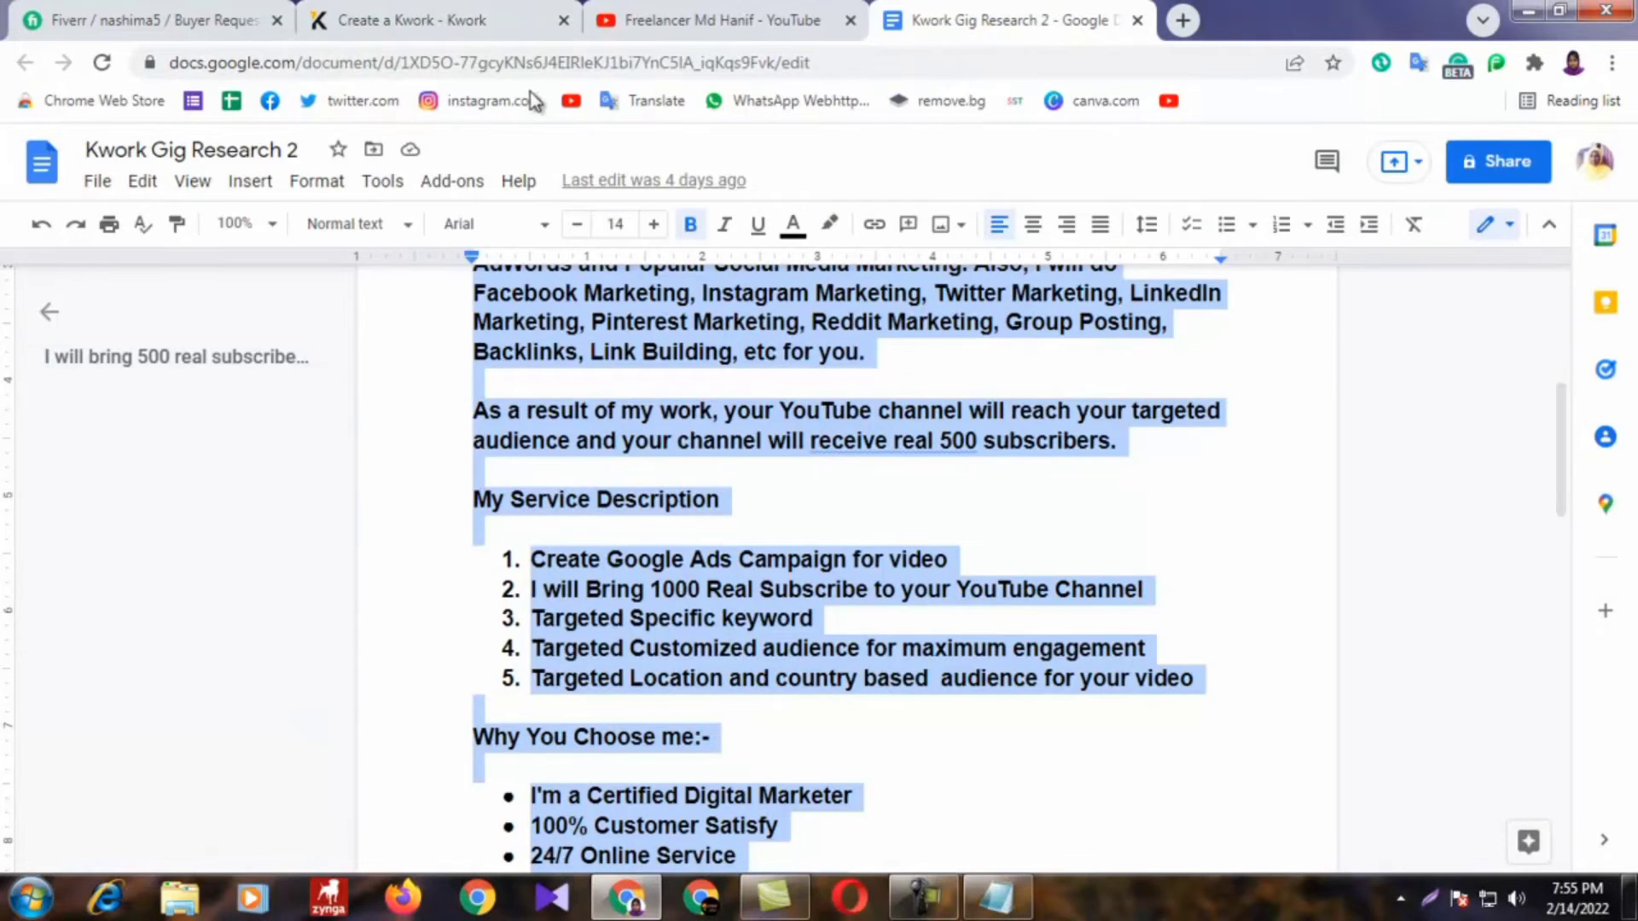
{"action": "left_click", "coordinate": [436, 17]}
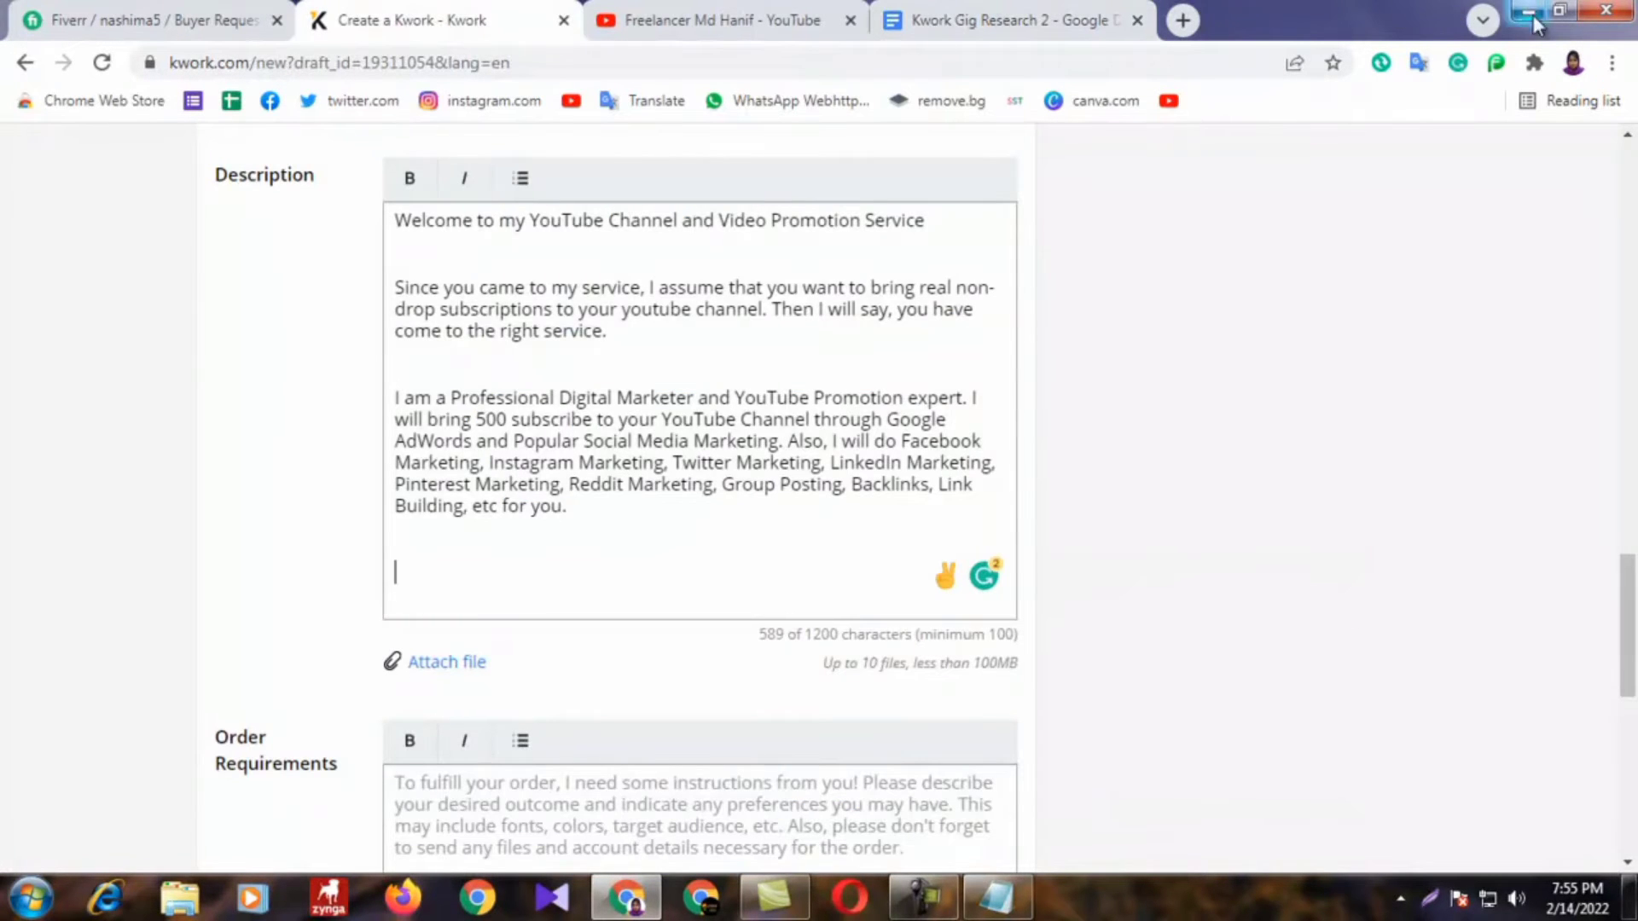
{"action": "left_click", "coordinate": [1528, 14]}
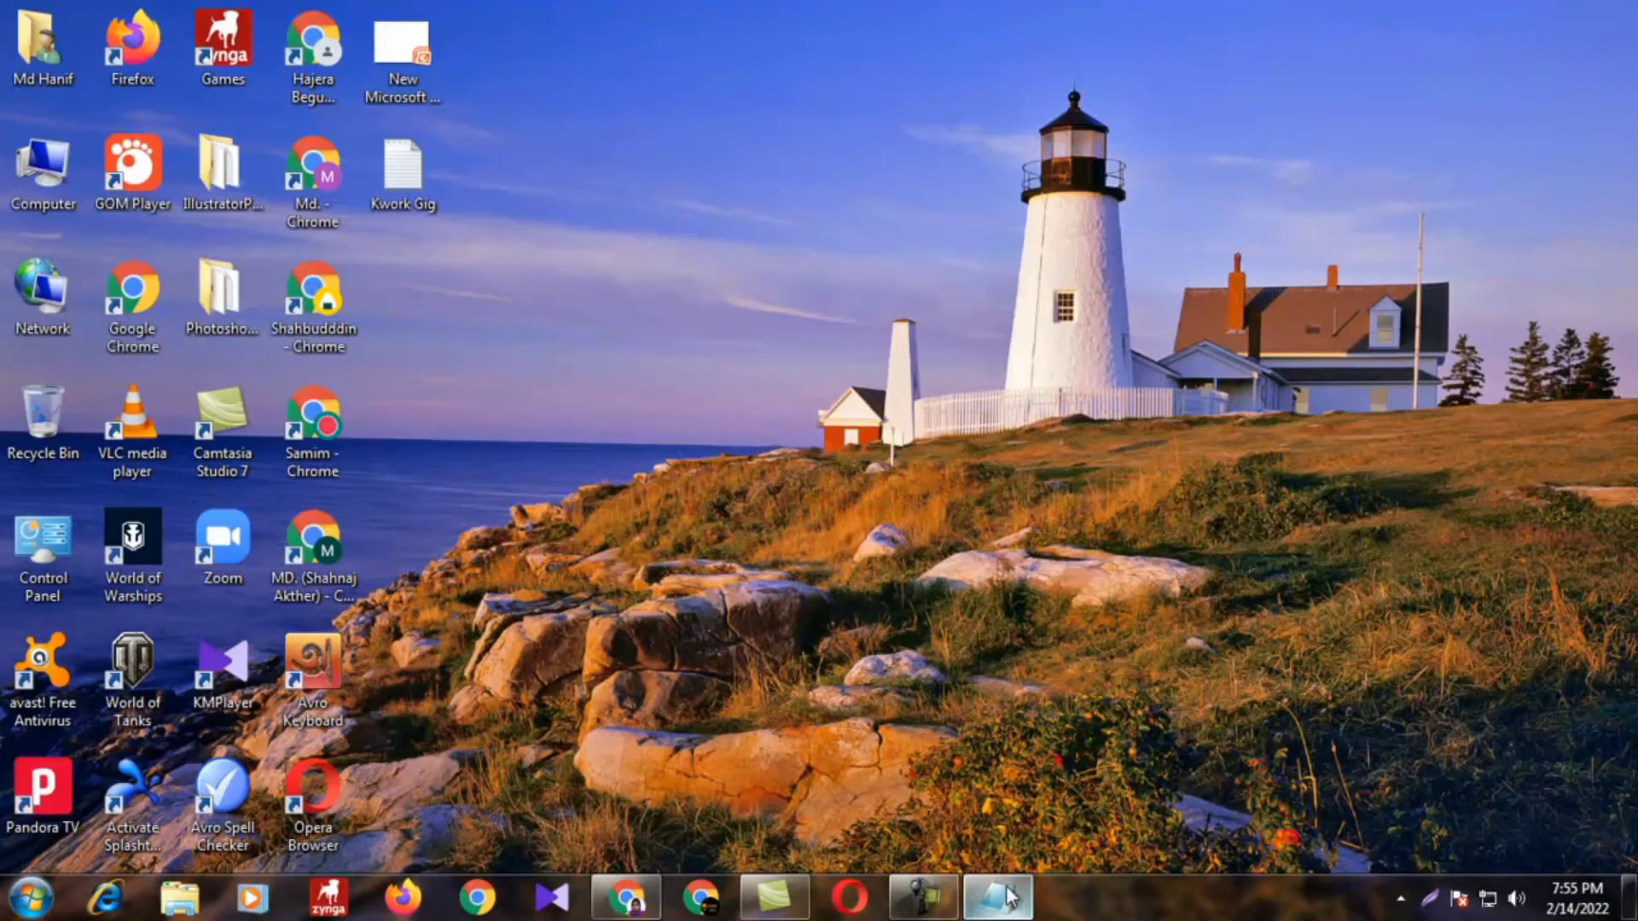
{"action": "left_click", "coordinate": [1009, 896]}
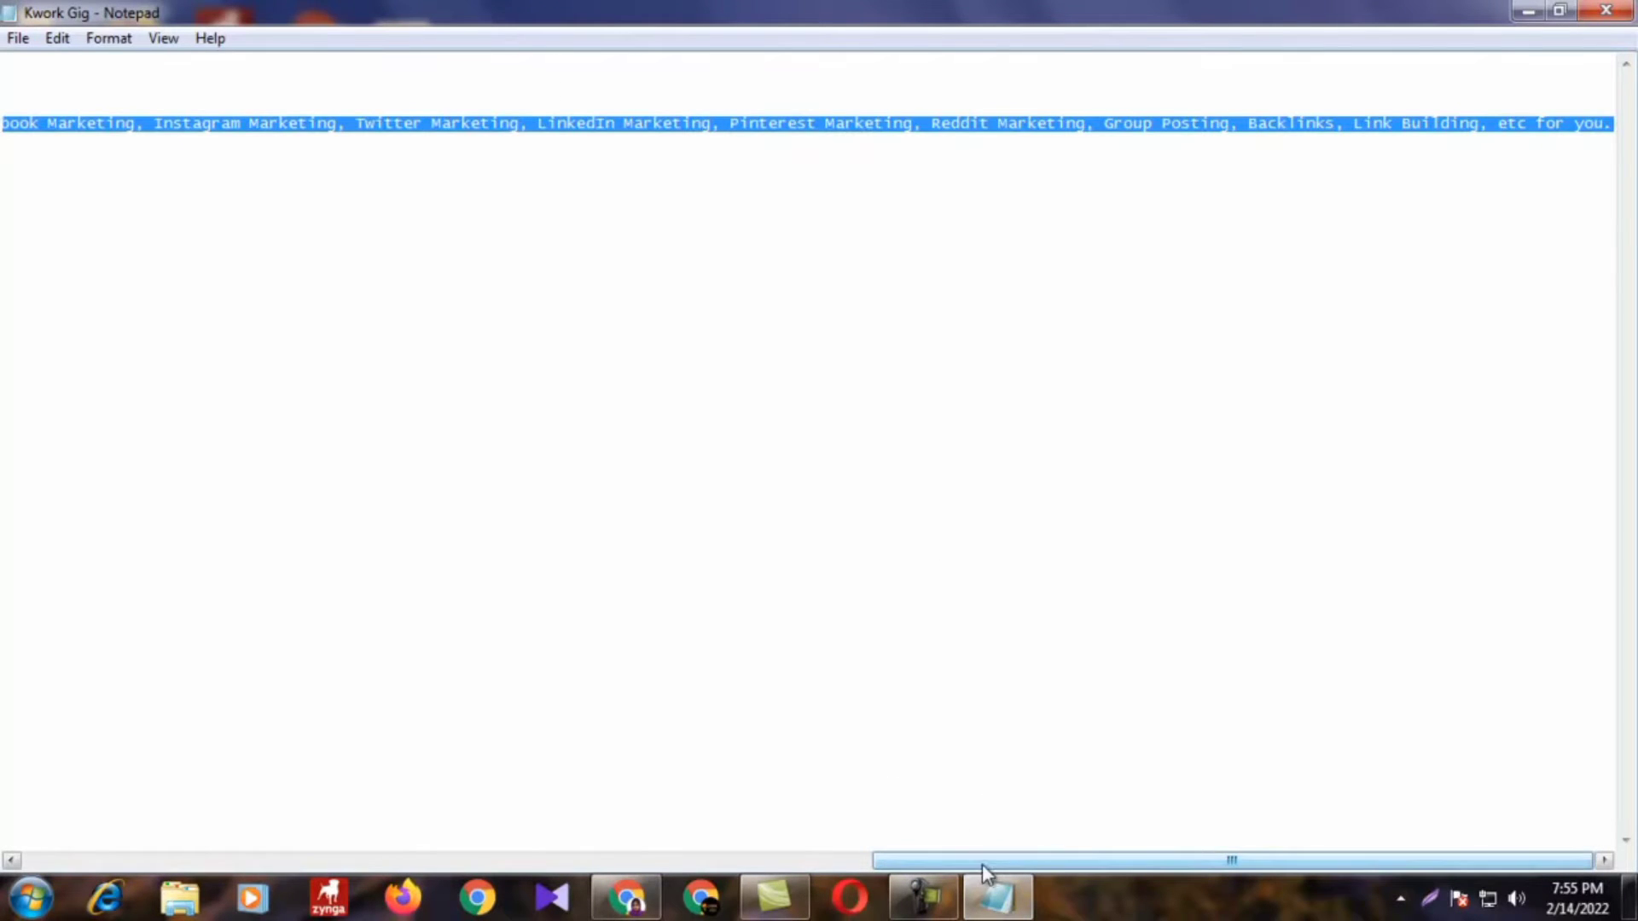
{"action": "left_click_drag", "start_coordinate": [984, 866], "coordinate": [5, 808]}
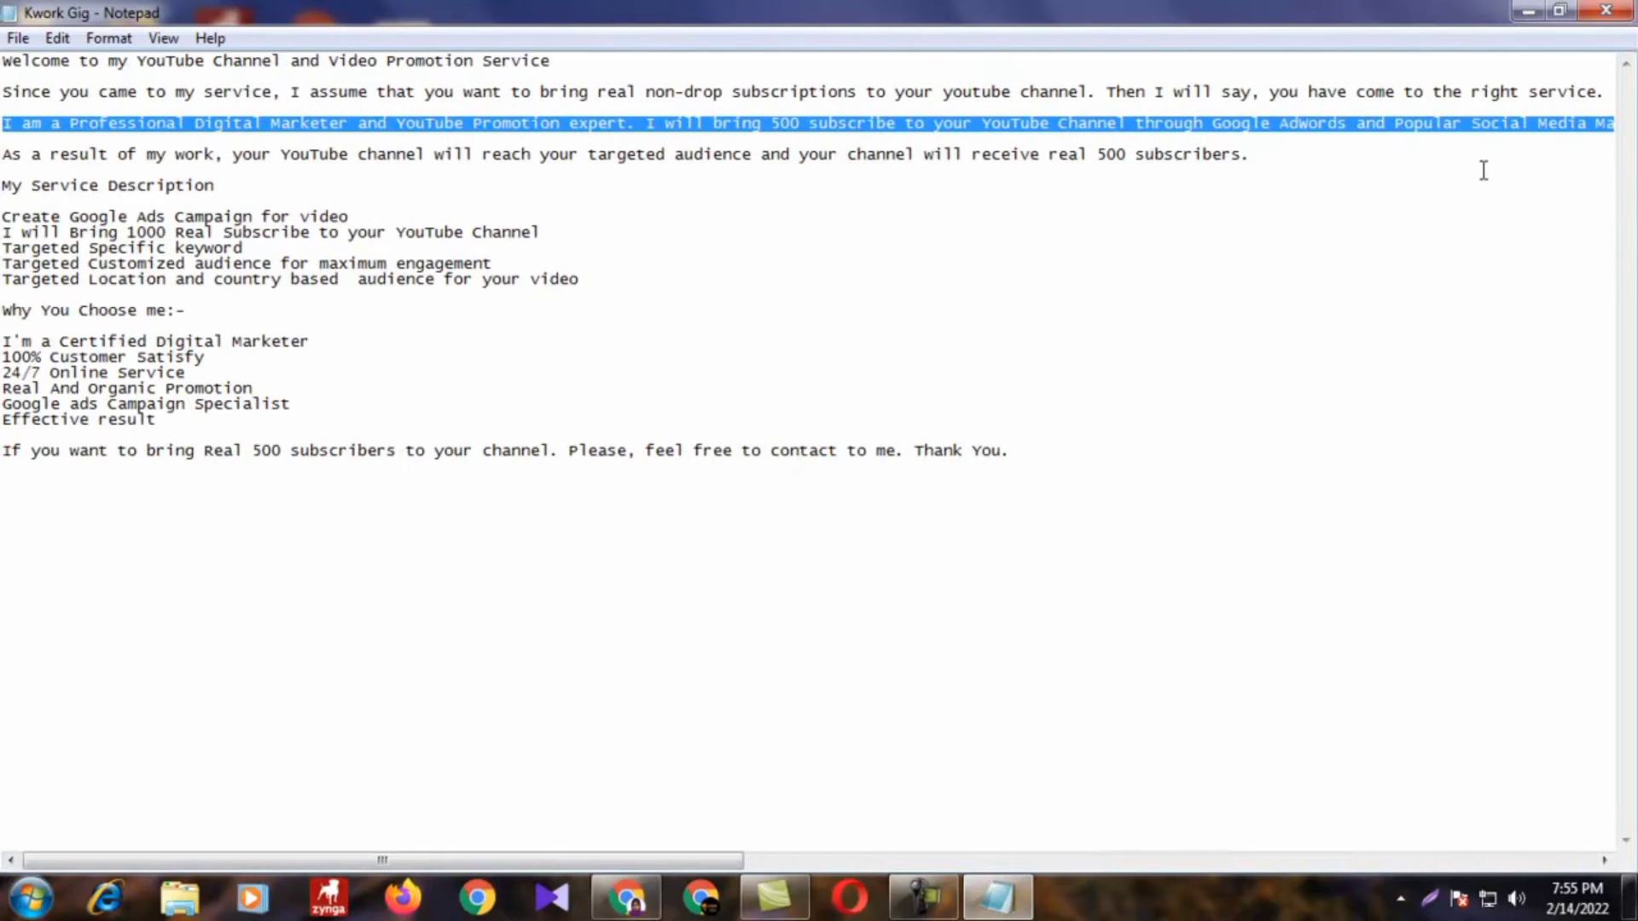
{"action": "left_click_drag", "start_coordinate": [1244, 153], "coordinate": [807, 154]}
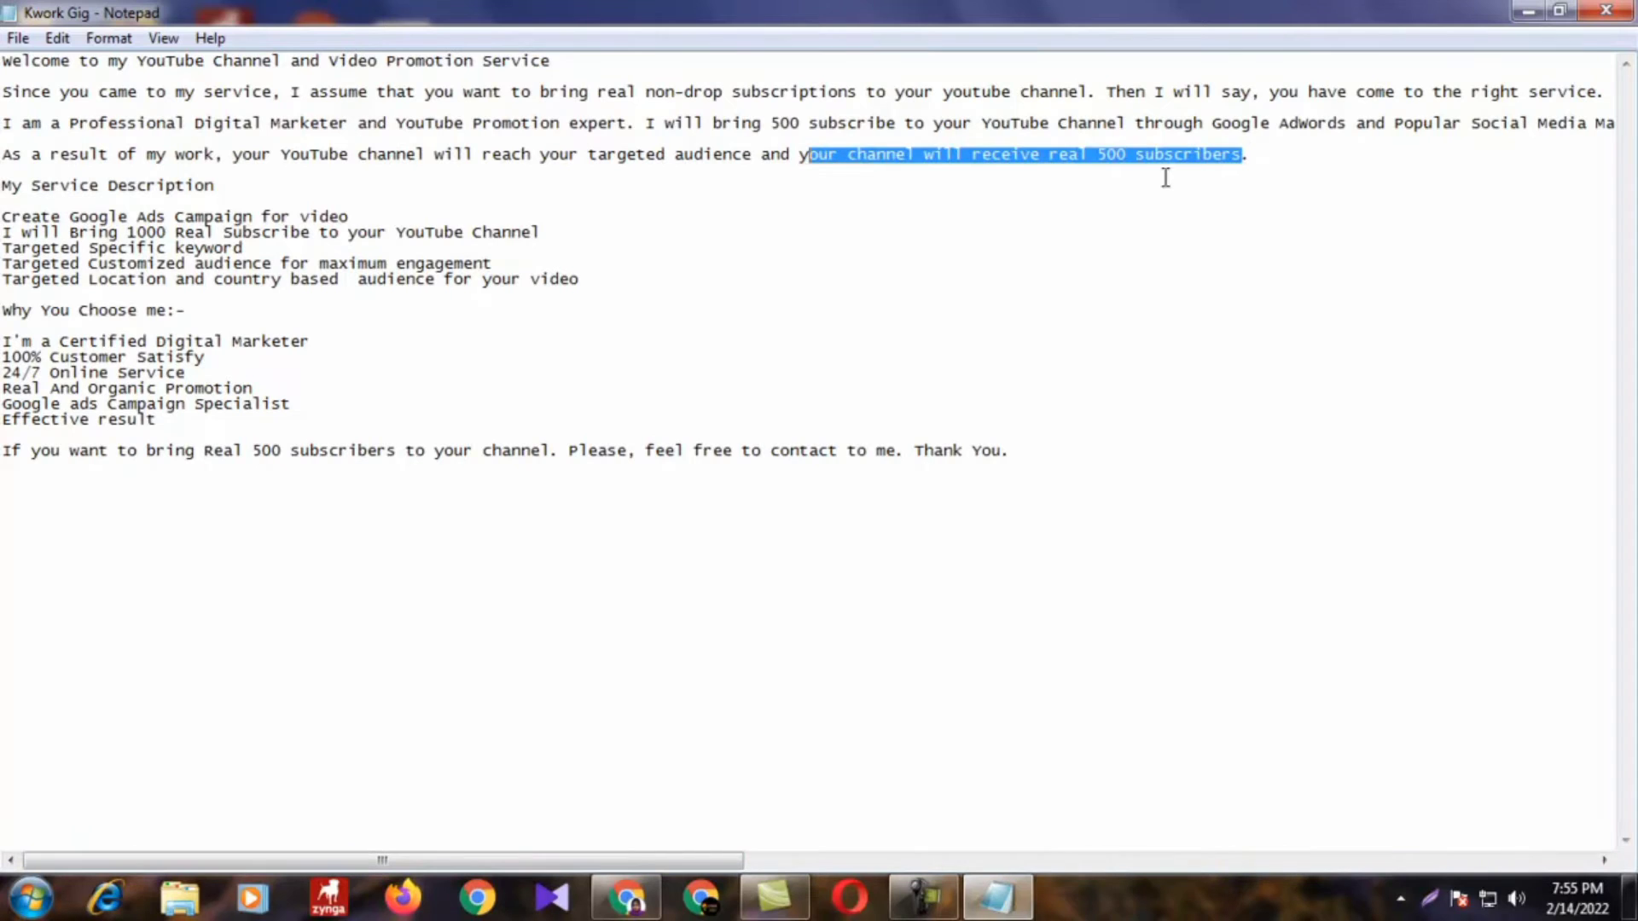
{"action": "left_click_drag", "start_coordinate": [1250, 155], "coordinate": [3, 153]}
{"action": "right_click", "coordinate": [28, 150]}
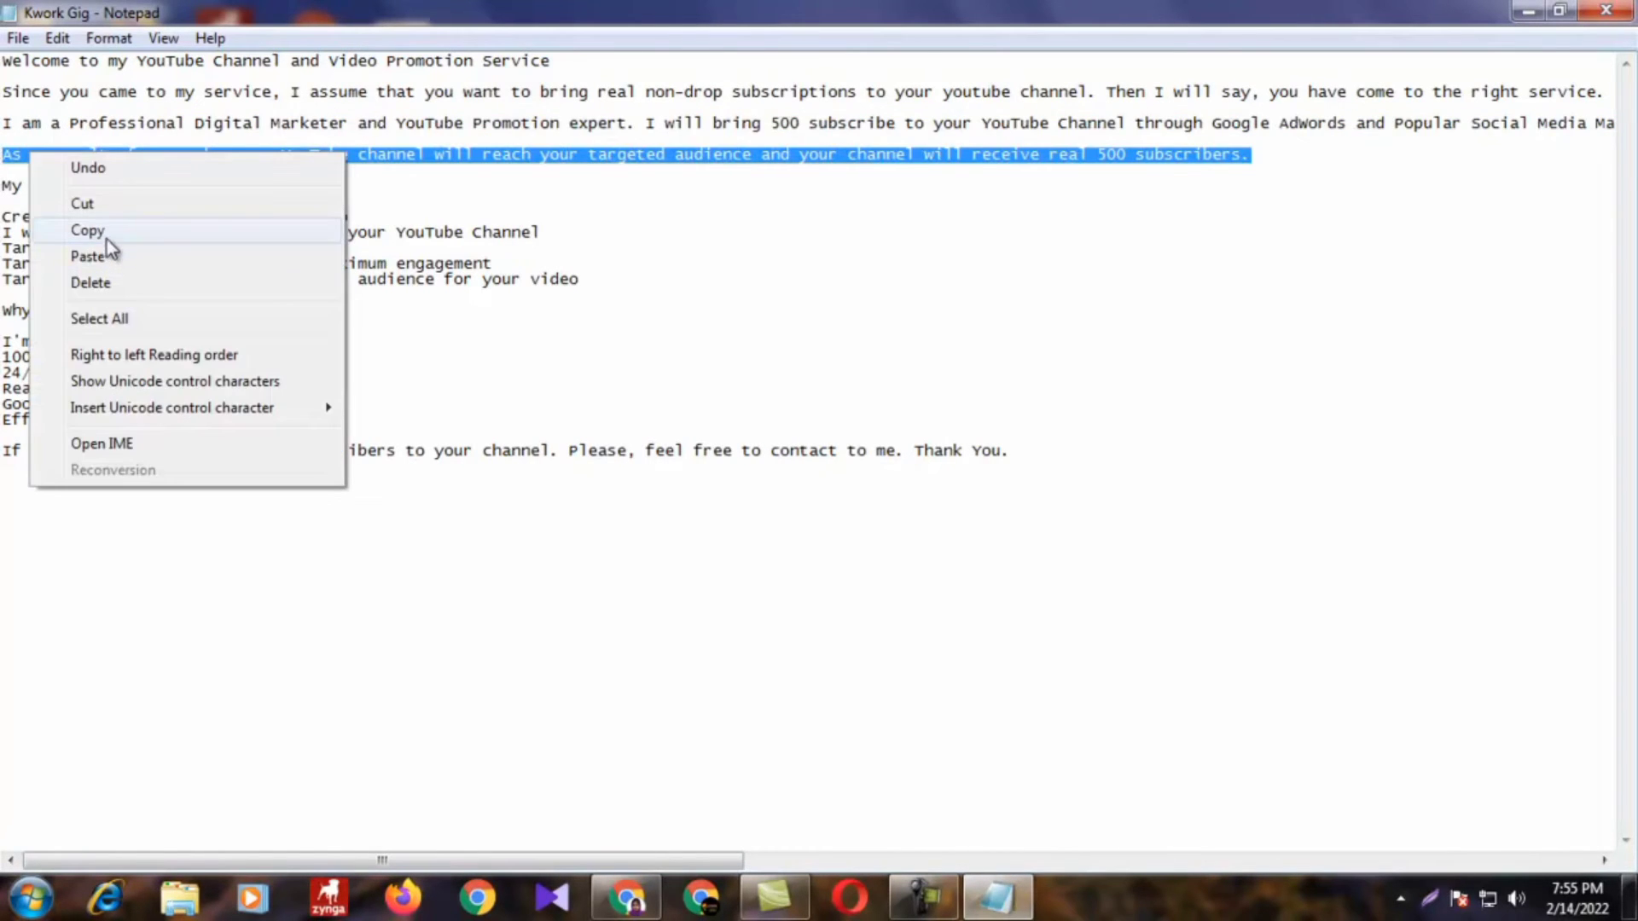
{"action": "left_click", "coordinate": [100, 231]}
Step: Paste the "As a result of my work" paragraph at the end of the kwork description and add two line breaks after it
{"action": "left_click", "coordinate": [1529, 10]}
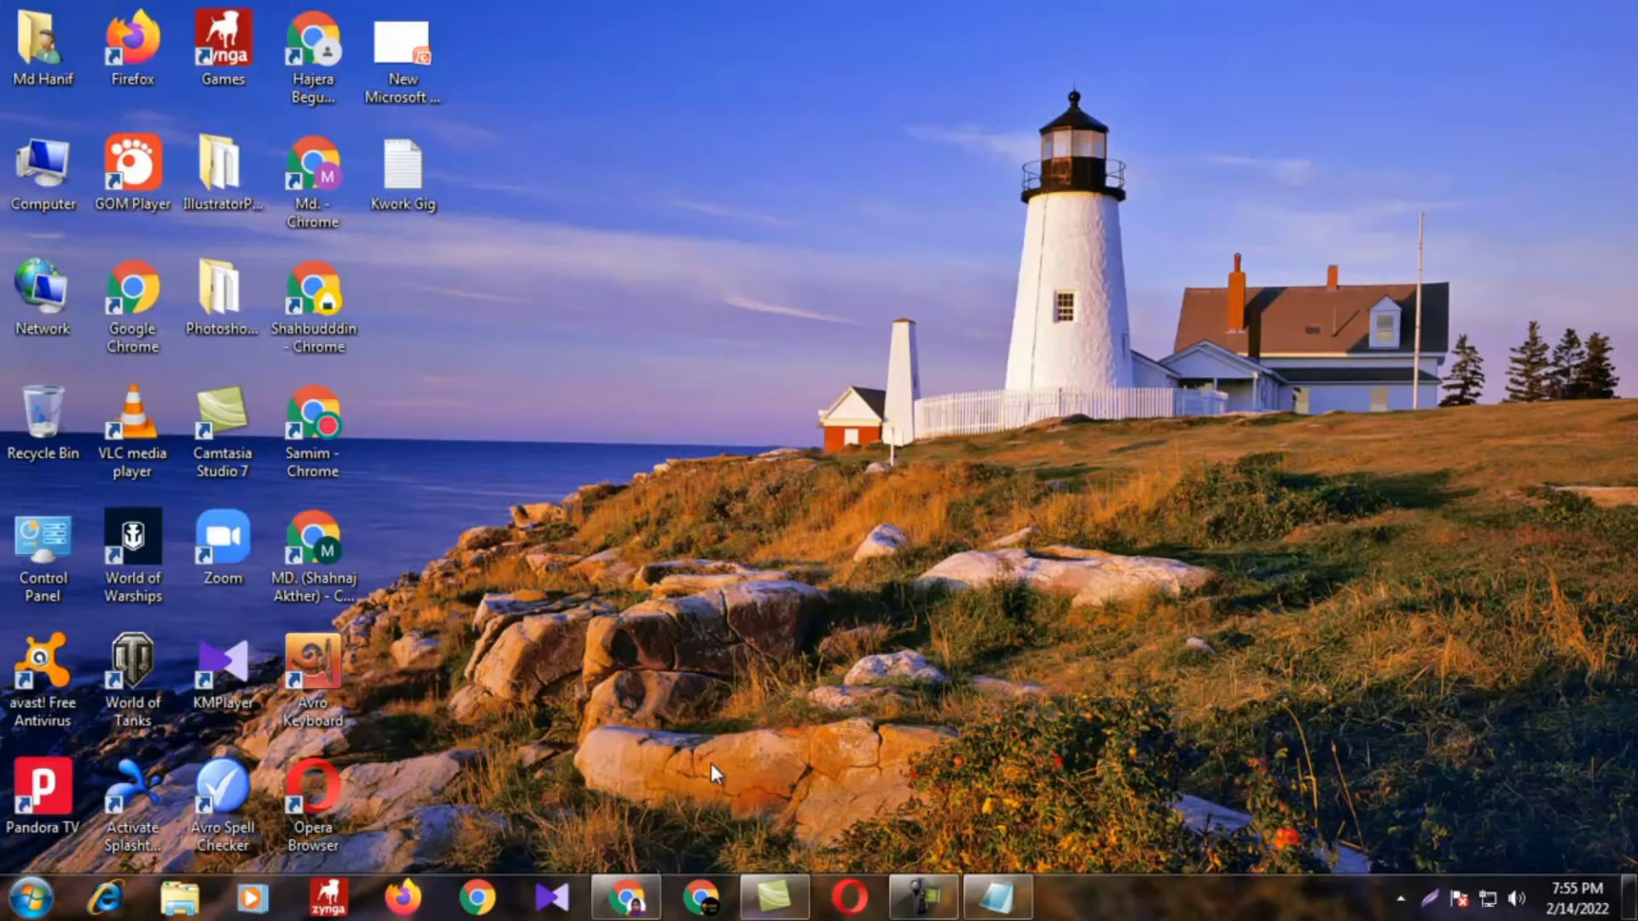
{"action": "left_click", "coordinate": [644, 906]}
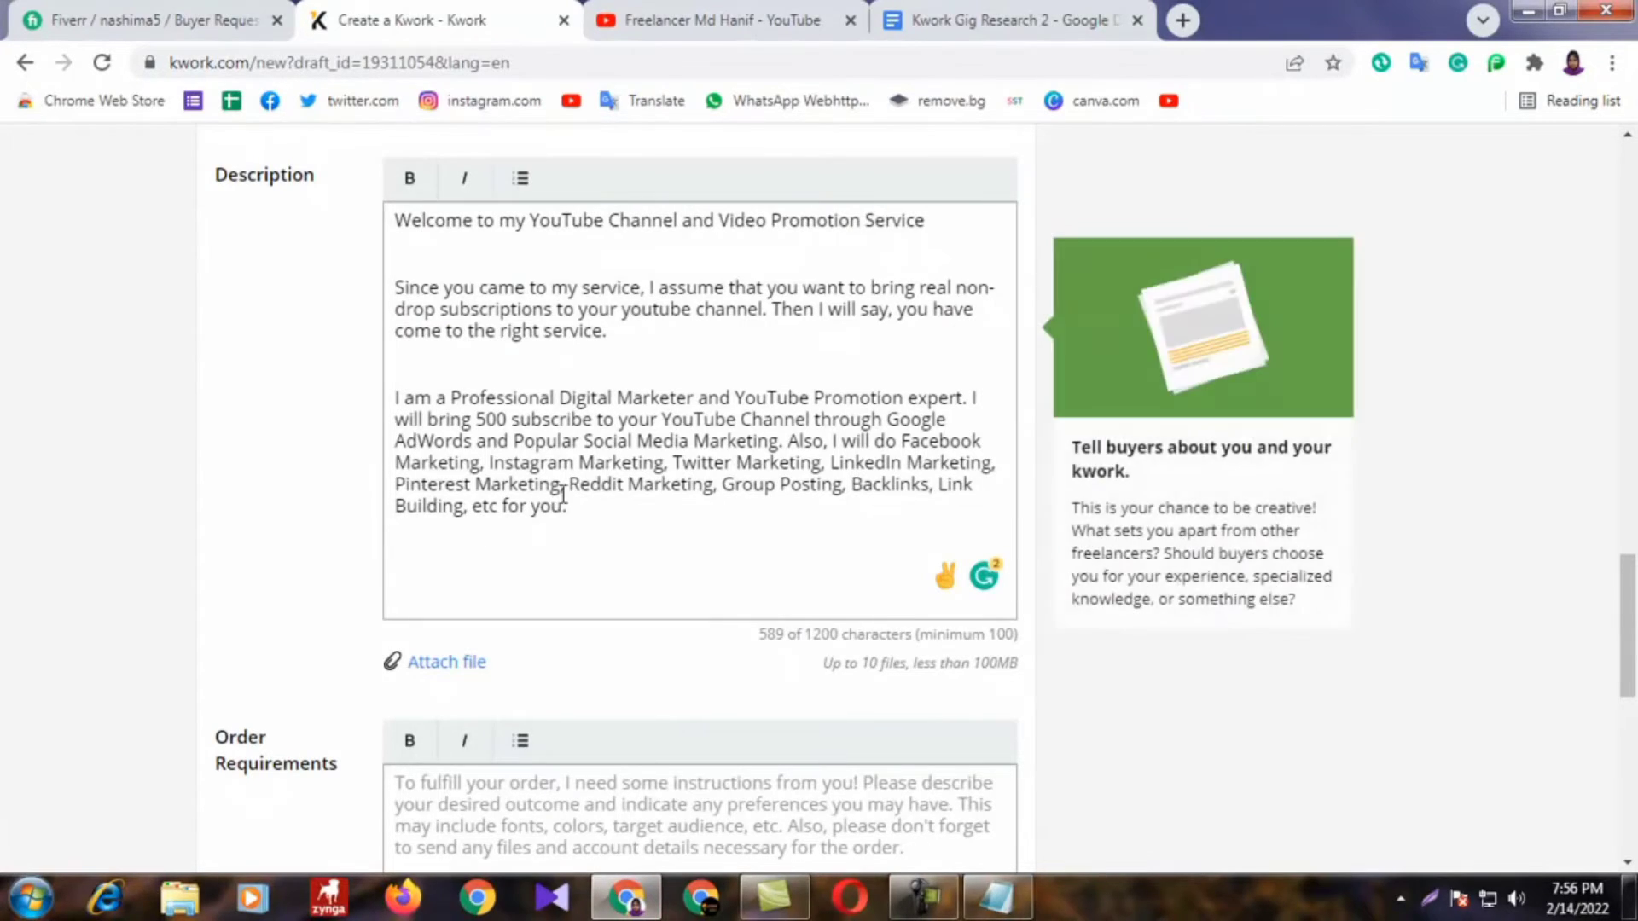
{"action": "right_click", "coordinate": [424, 578]}
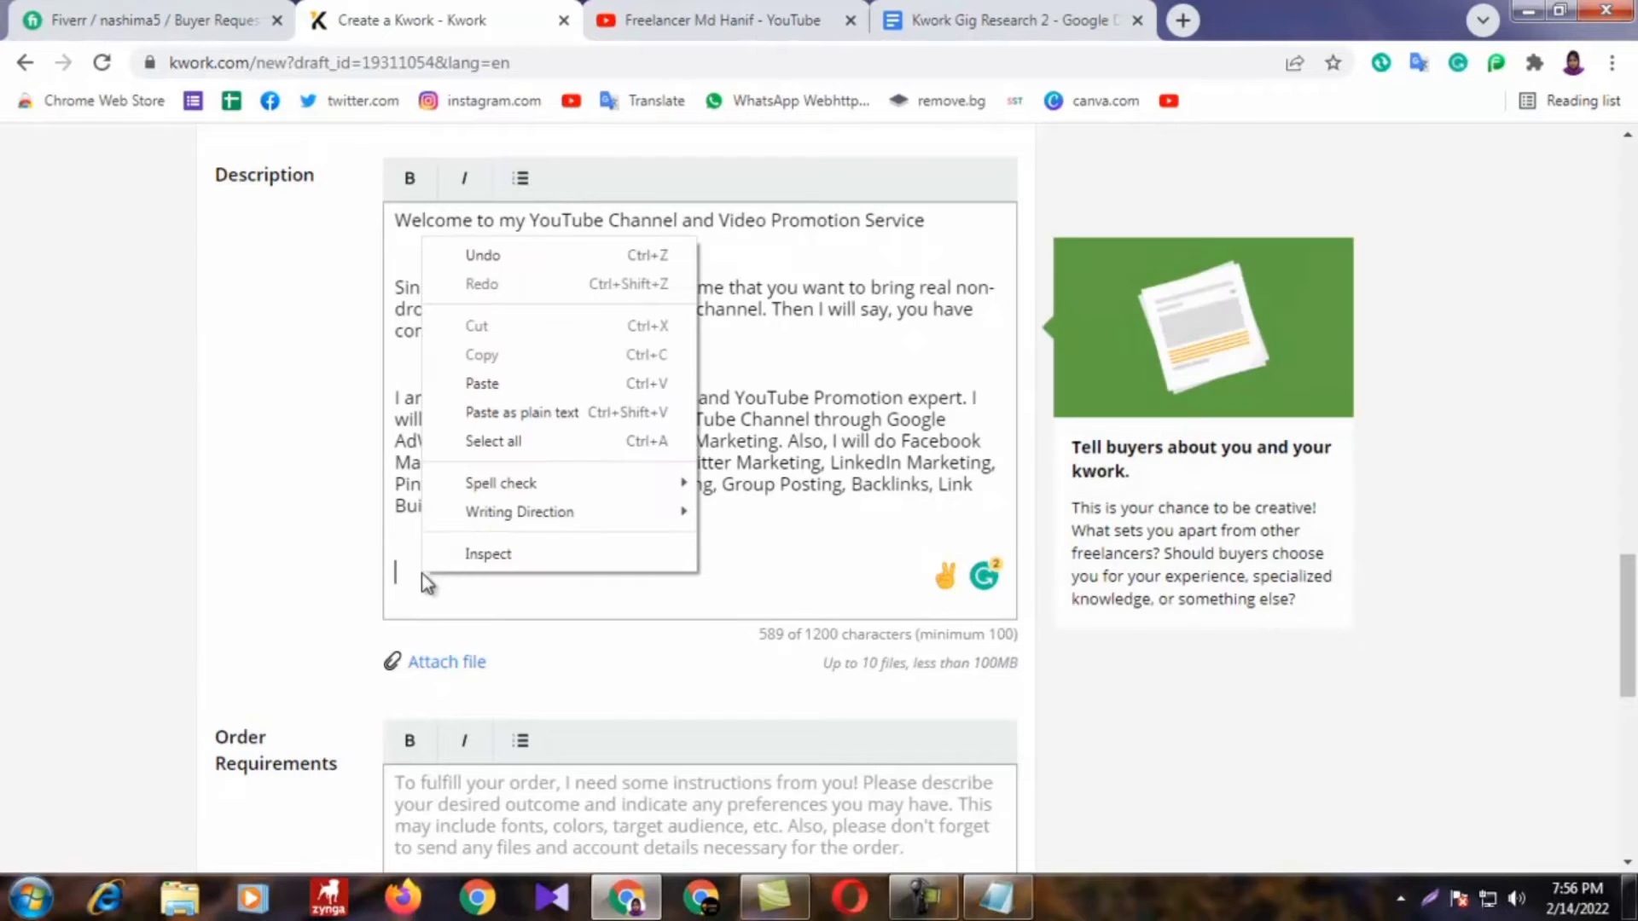
{"action": "left_click", "coordinate": [513, 386]}
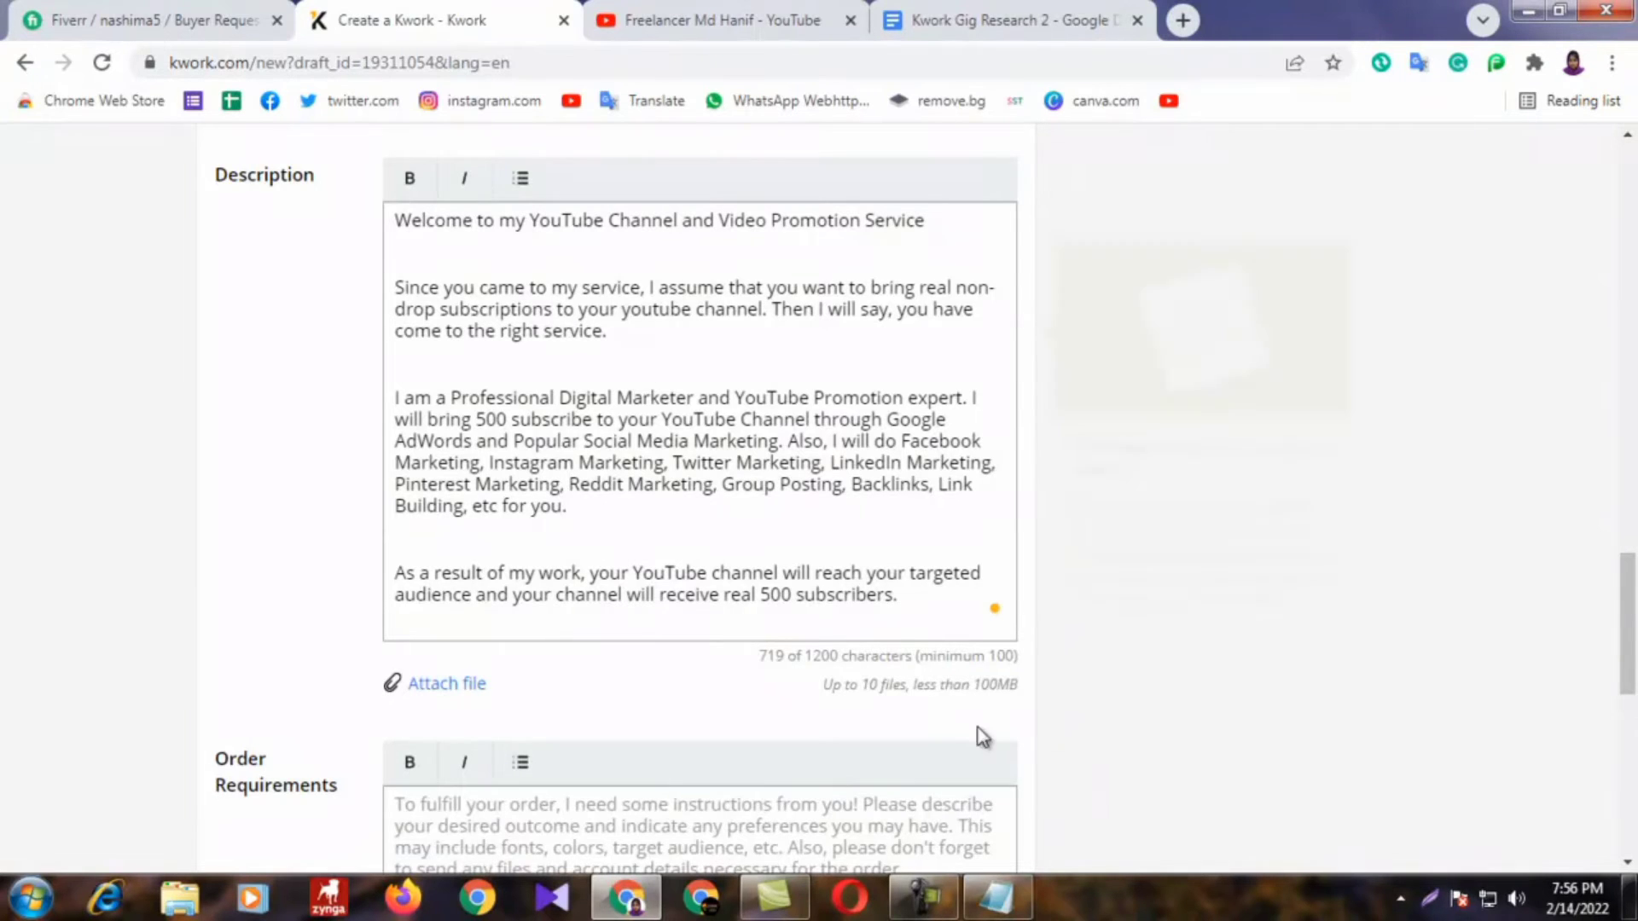
{"action": "key", "text": "Return"}
{"action": "key", "text": "Return"}
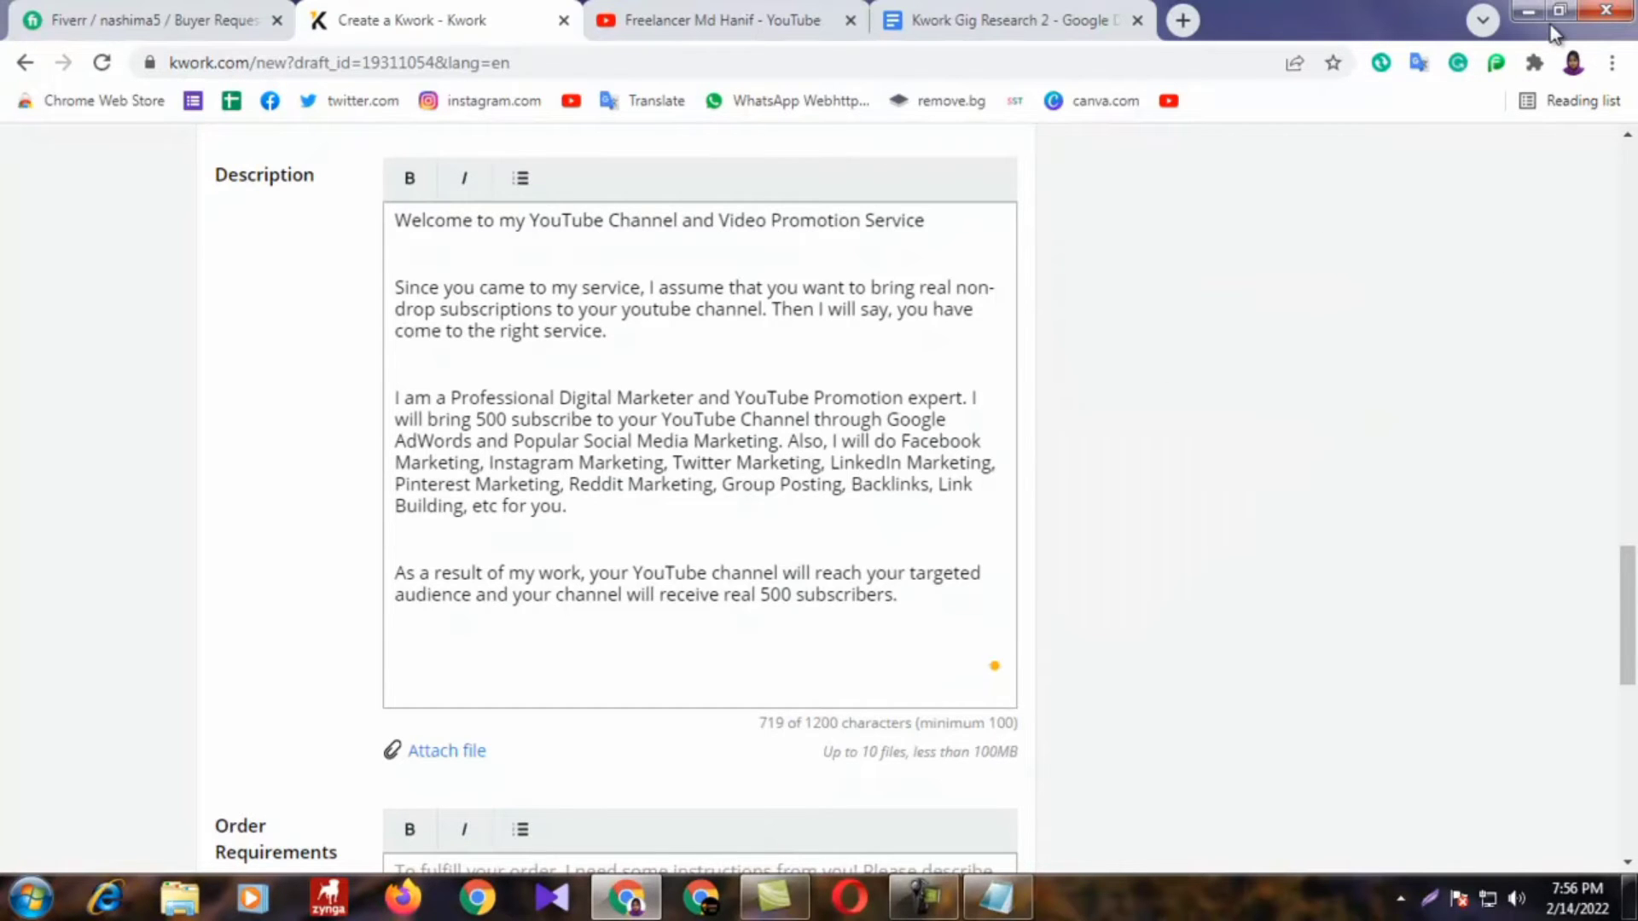
Step: Return to the kwork description, paste the five service items into the numbered list under "My Service Description", and end the list with a plain line
{"action": "left_click", "coordinate": [1529, 12]}
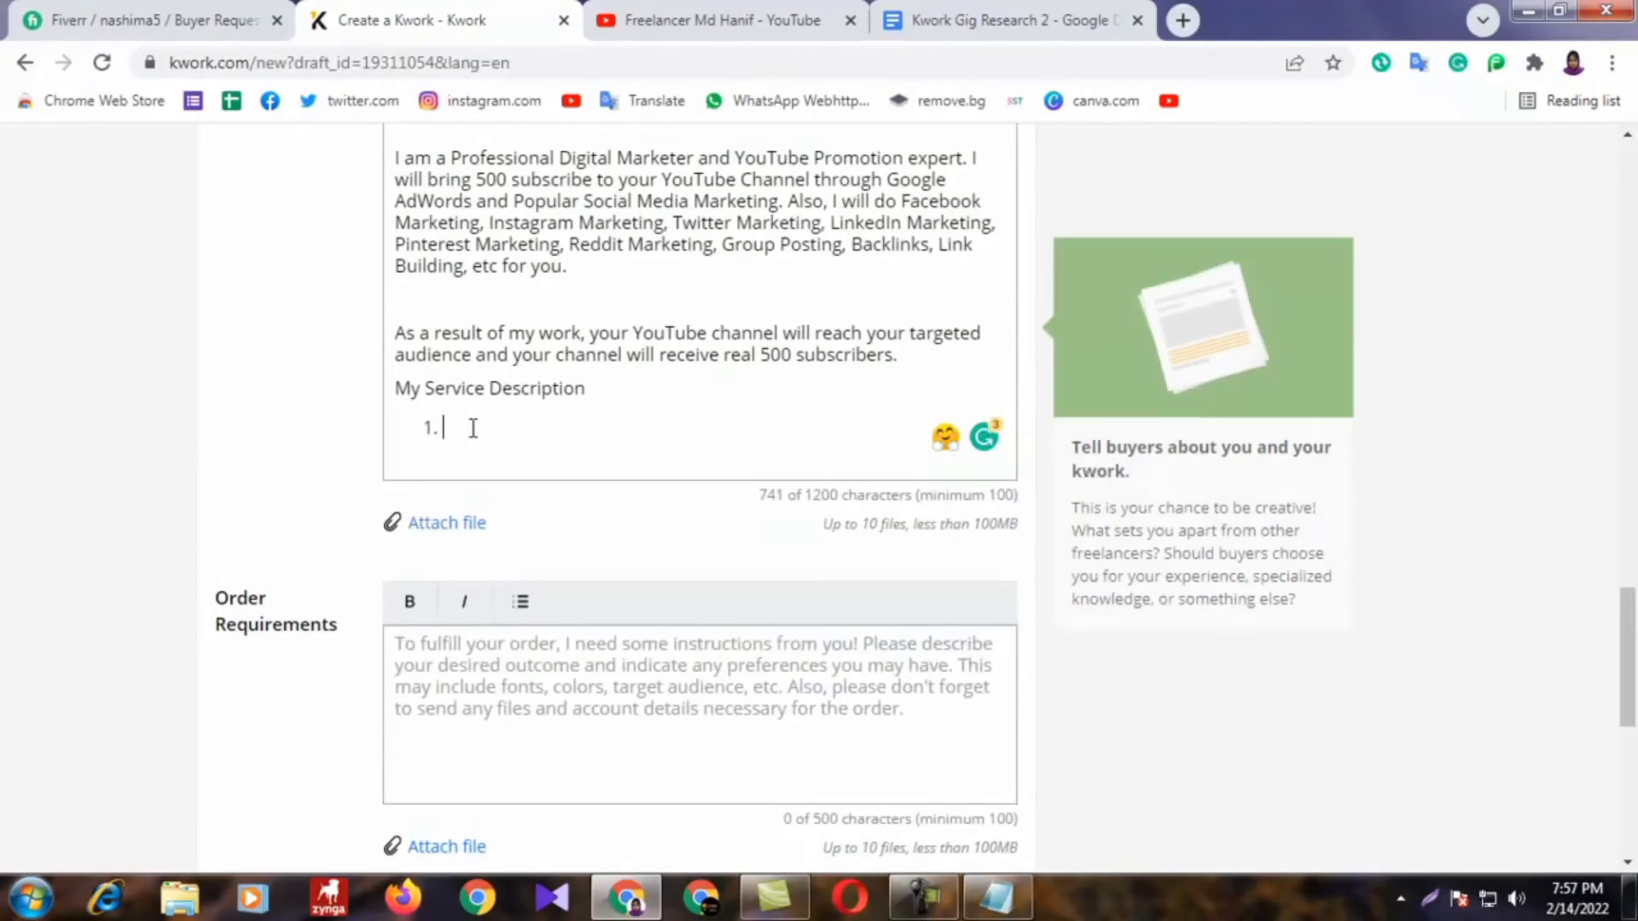
{"action": "right_click", "coordinate": [475, 428]}
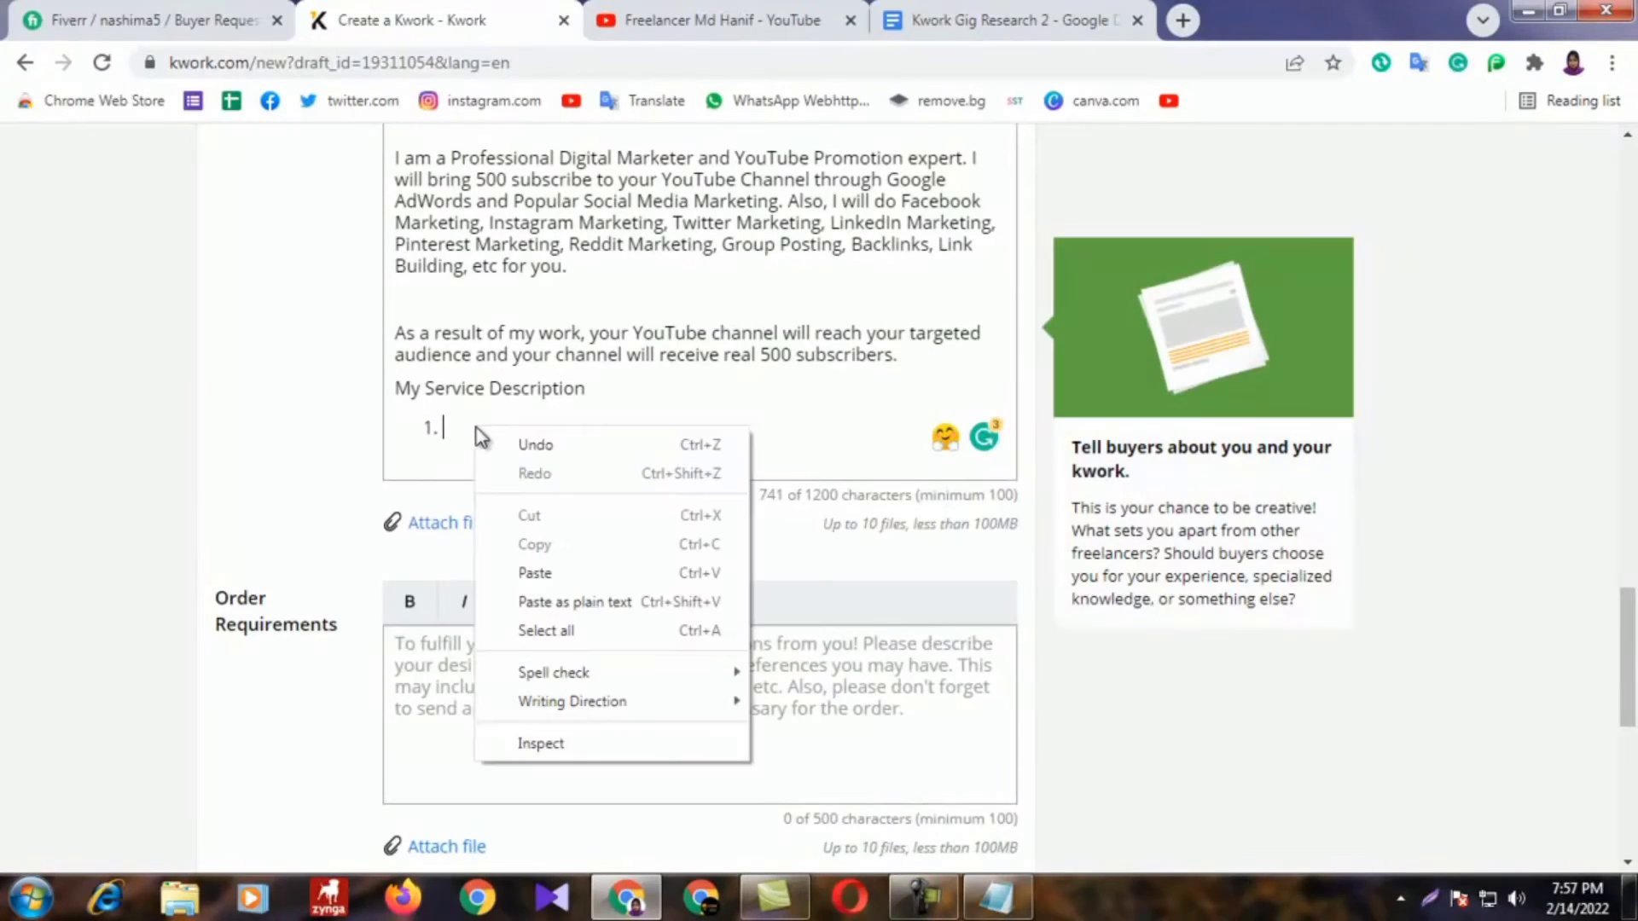
{"action": "left_click", "coordinate": [546, 573]}
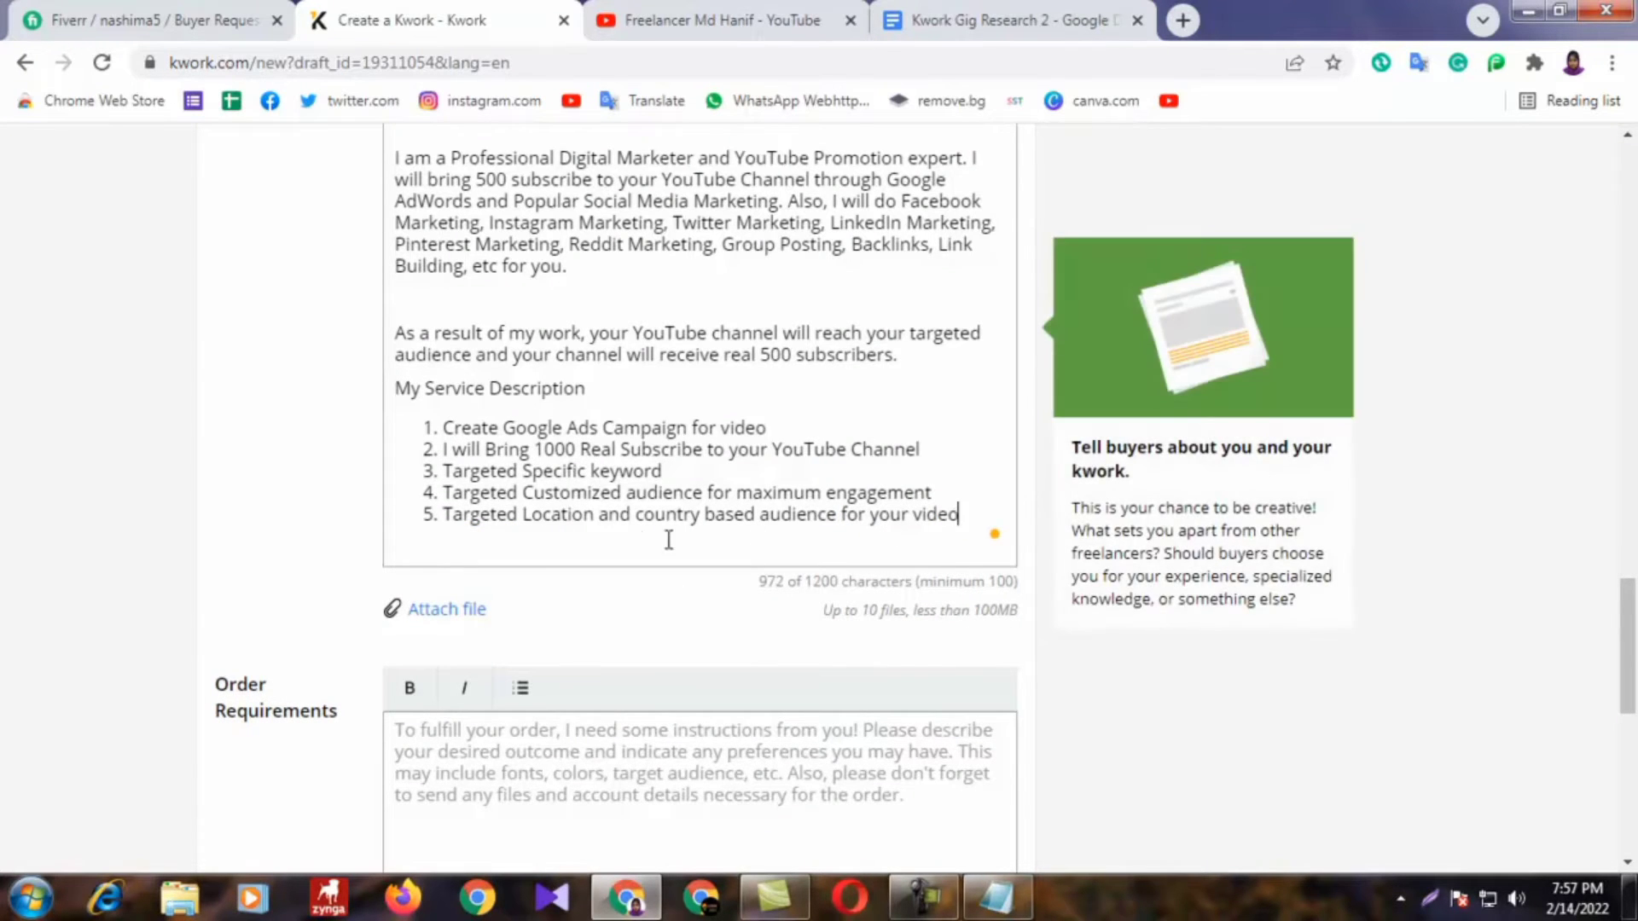
{"action": "scroll", "coordinate": [630, 498], "scroll_direction": "up", "scroll_amount": 4}
{"action": "scroll", "coordinate": [529, 350], "scroll_direction": "down", "scroll_amount": 5}
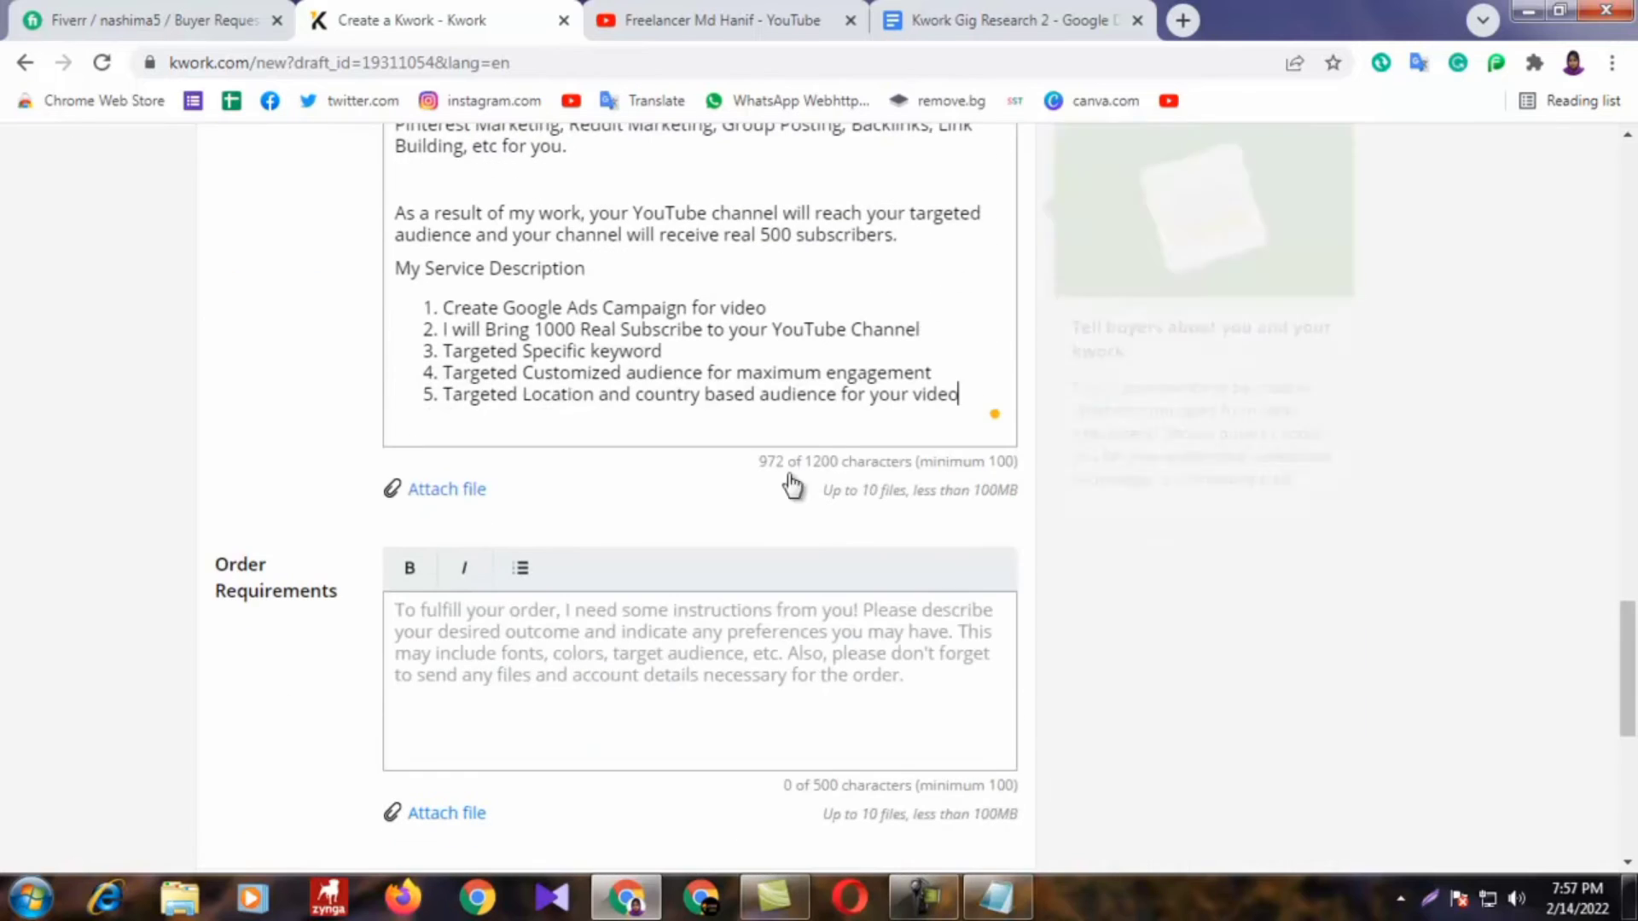
{"action": "key", "text": "Return"}
{"action": "key", "text": "Return"}
{"action": "left_click", "coordinate": [1304, 474]}
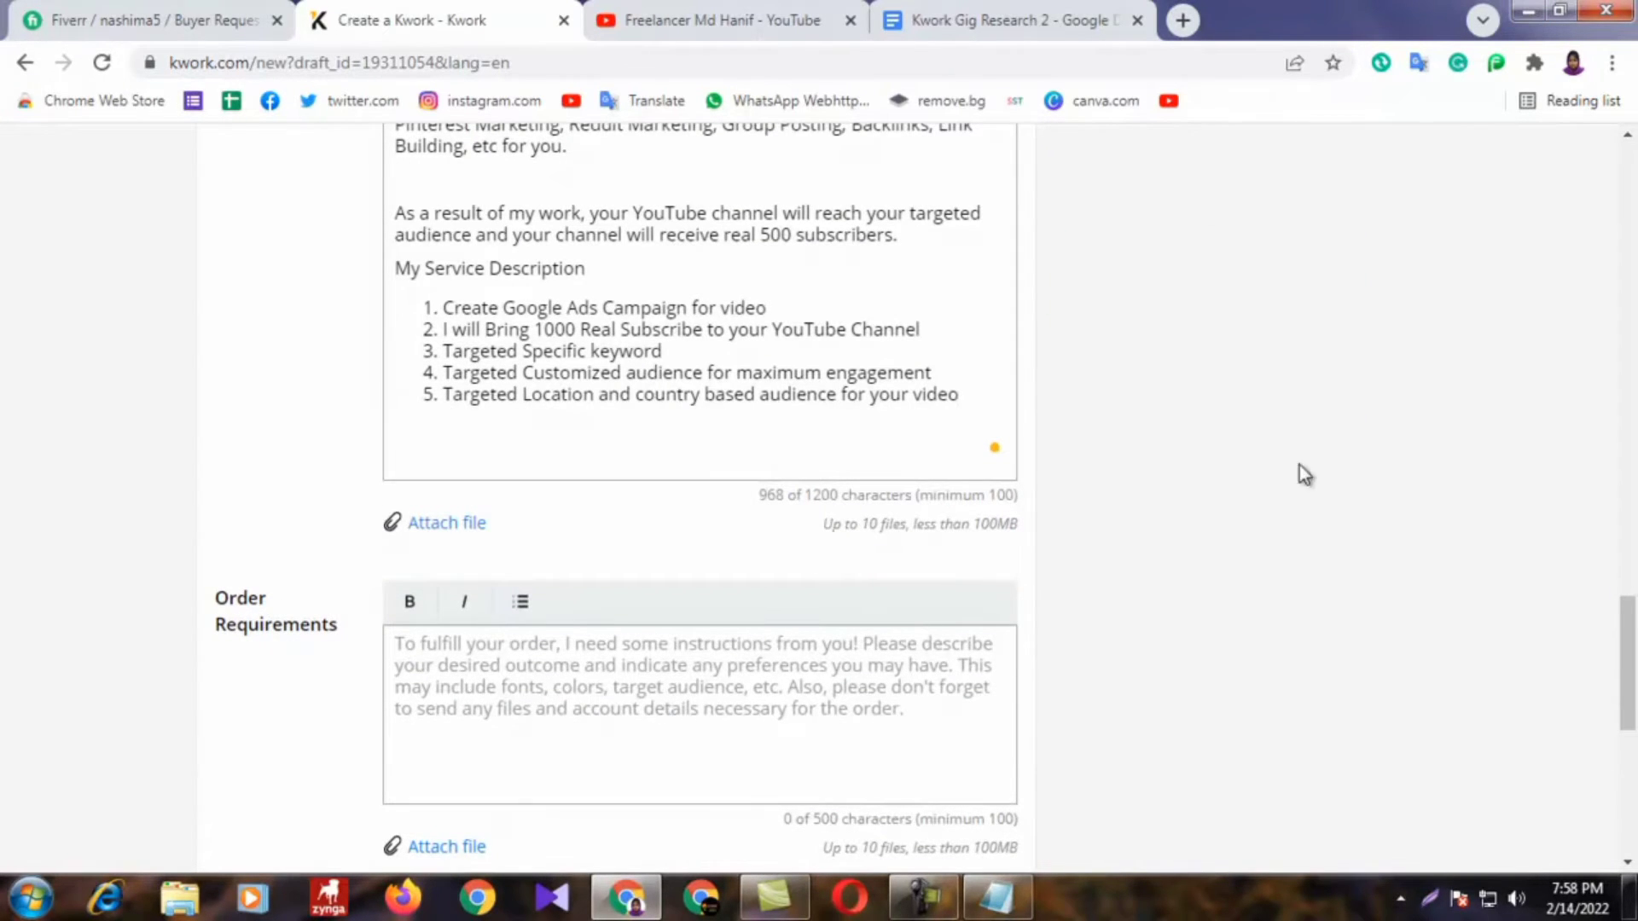
Step: Switch to the Kwork Gig text document and copy the heading "Why You Choose me:-"
{"action": "left_click", "coordinate": [996, 896]}
{"action": "left_click_drag", "start_coordinate": [197, 224], "coordinate": [33, 203]}
{"action": "left_click", "coordinate": [3, 230]}
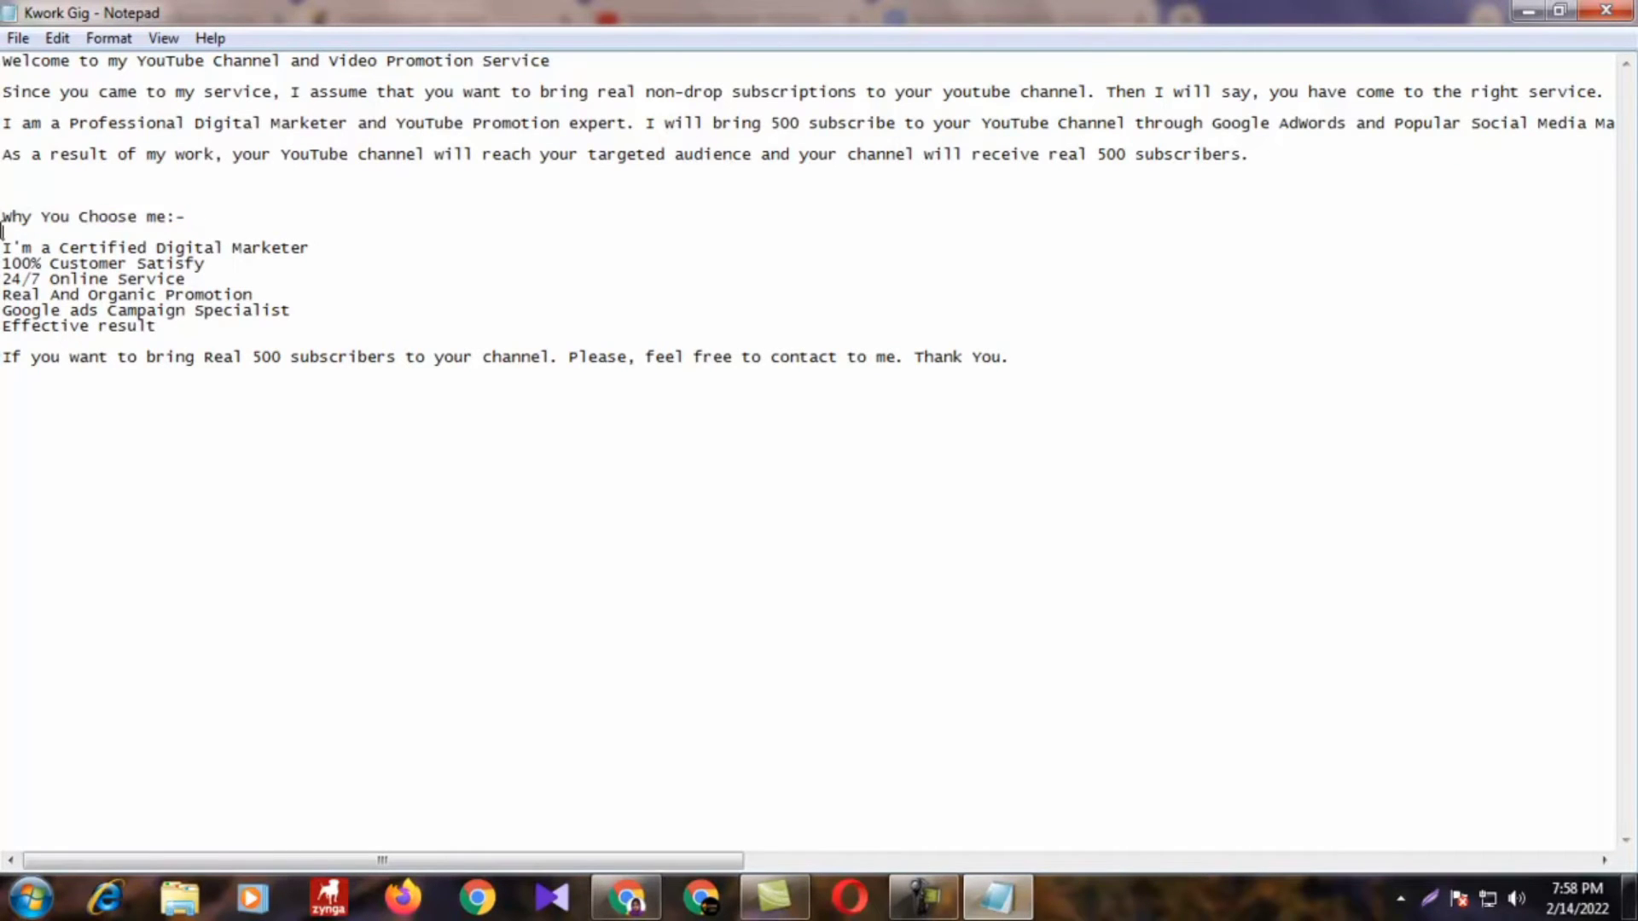
{"action": "left_click_drag", "start_coordinate": [5, 226], "coordinate": [8, 224]}
{"action": "right_click", "coordinate": [38, 222]}
{"action": "left_click", "coordinate": [99, 297]}
Step: Paste the "Why You Choose me:-" heading below the service list in the kwork description and start a numbered list directly under it
{"action": "left_click", "coordinate": [1527, 11]}
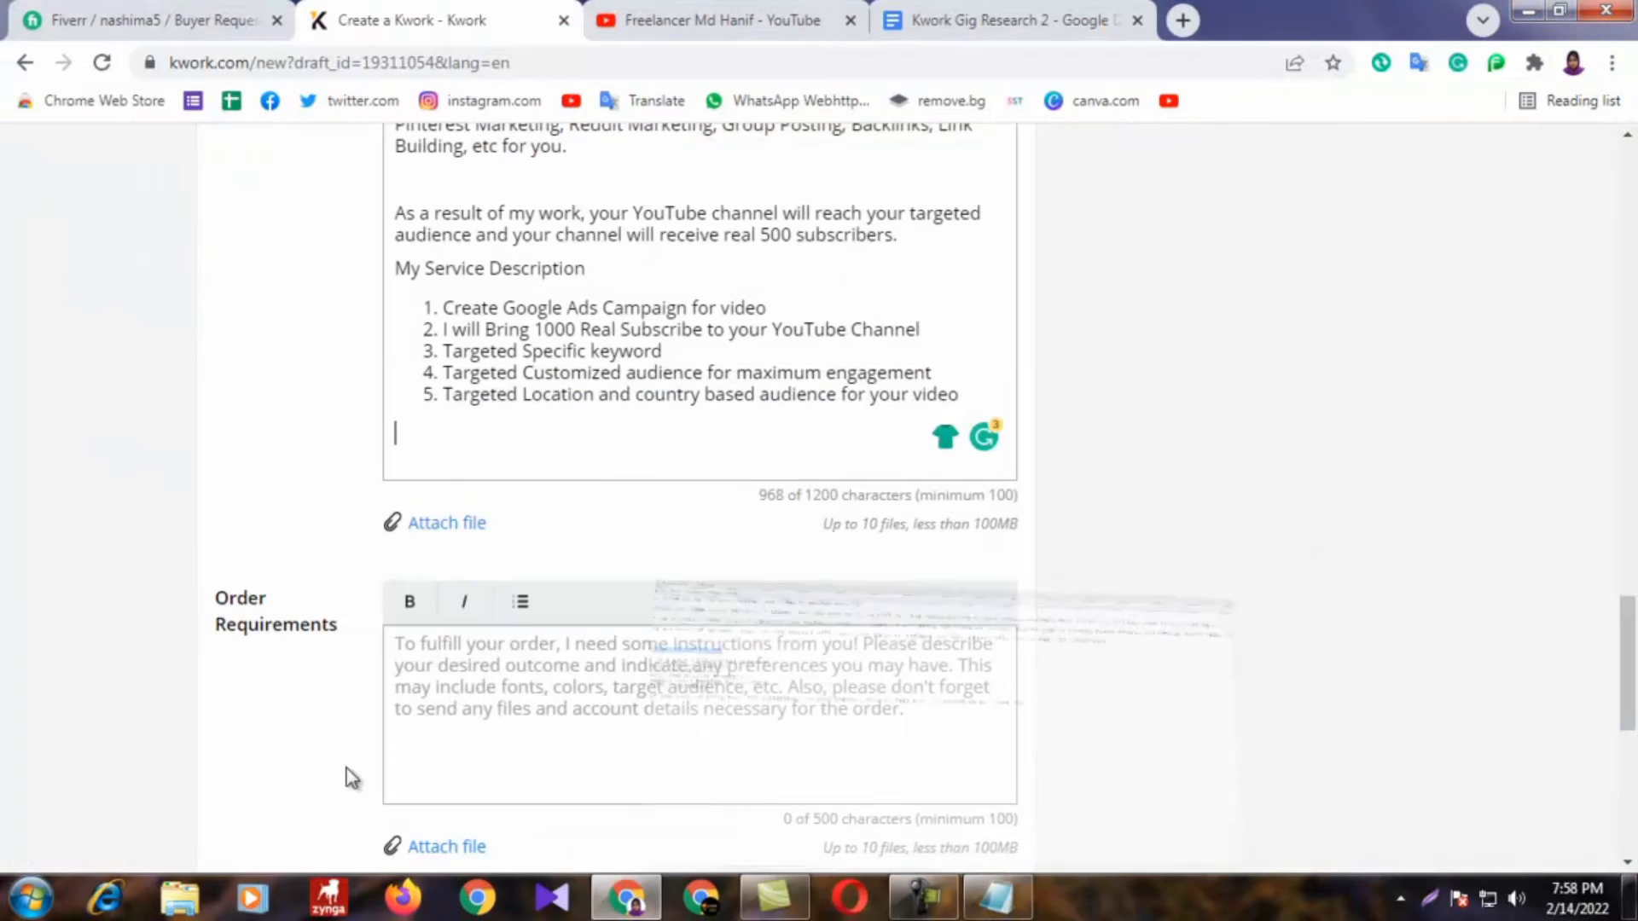
{"action": "right_click", "coordinate": [447, 443]}
{"action": "left_click", "coordinate": [525, 609]}
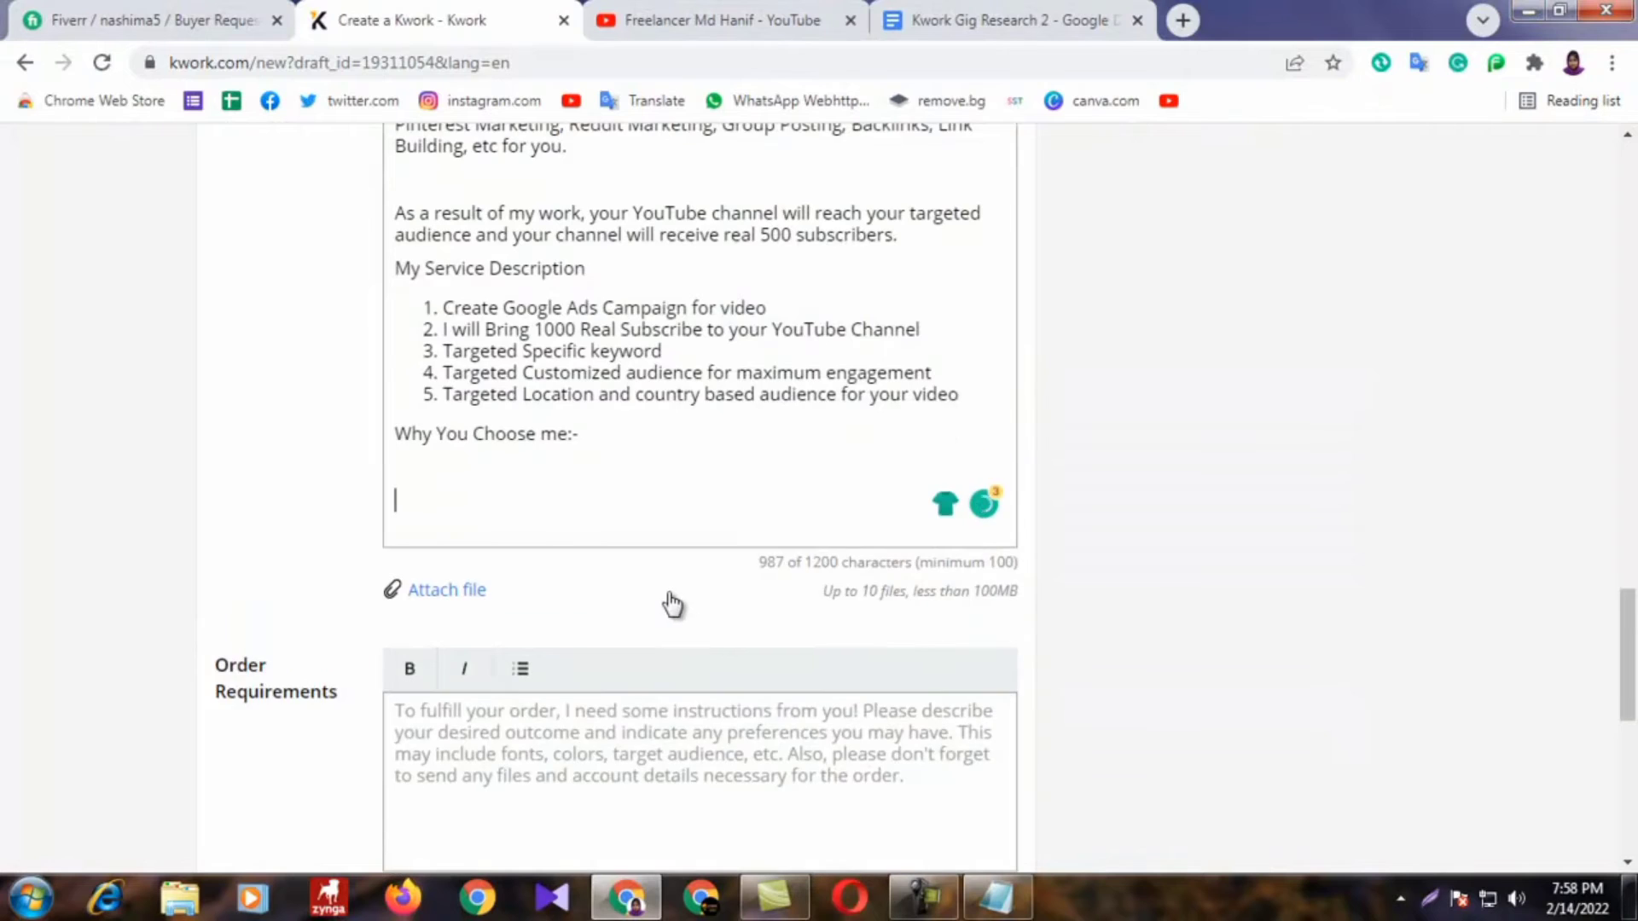
{"action": "scroll", "coordinate": [669, 604], "scroll_direction": "up", "scroll_amount": 4}
{"action": "left_click", "coordinate": [520, 179]}
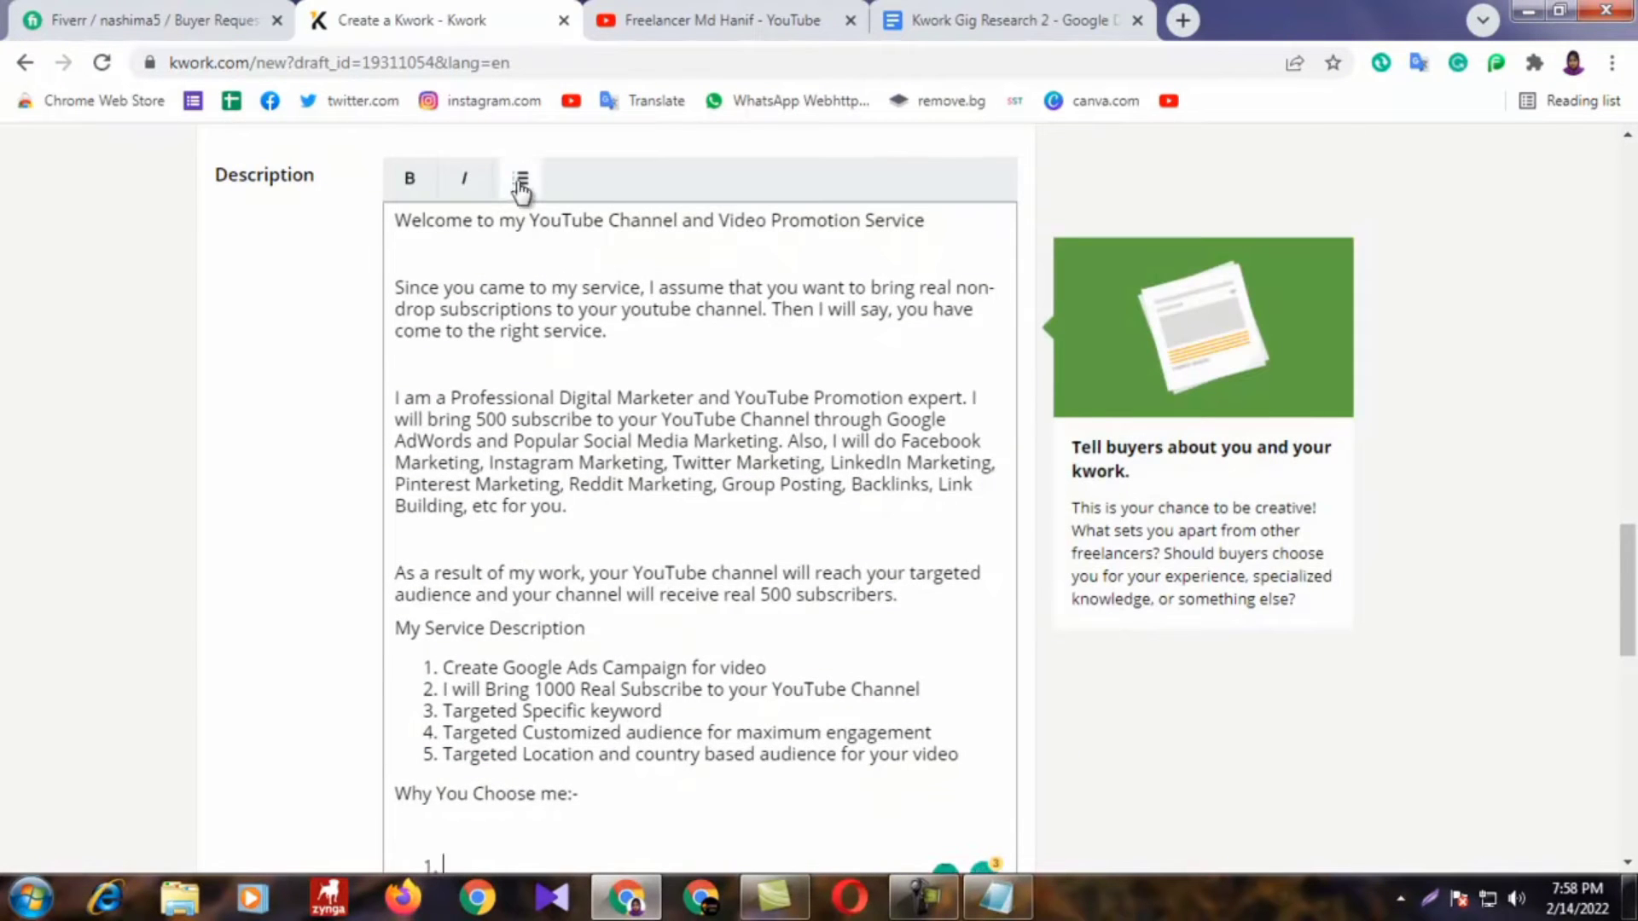
{"action": "scroll", "coordinate": [655, 578], "scroll_direction": "down", "scroll_amount": 4}
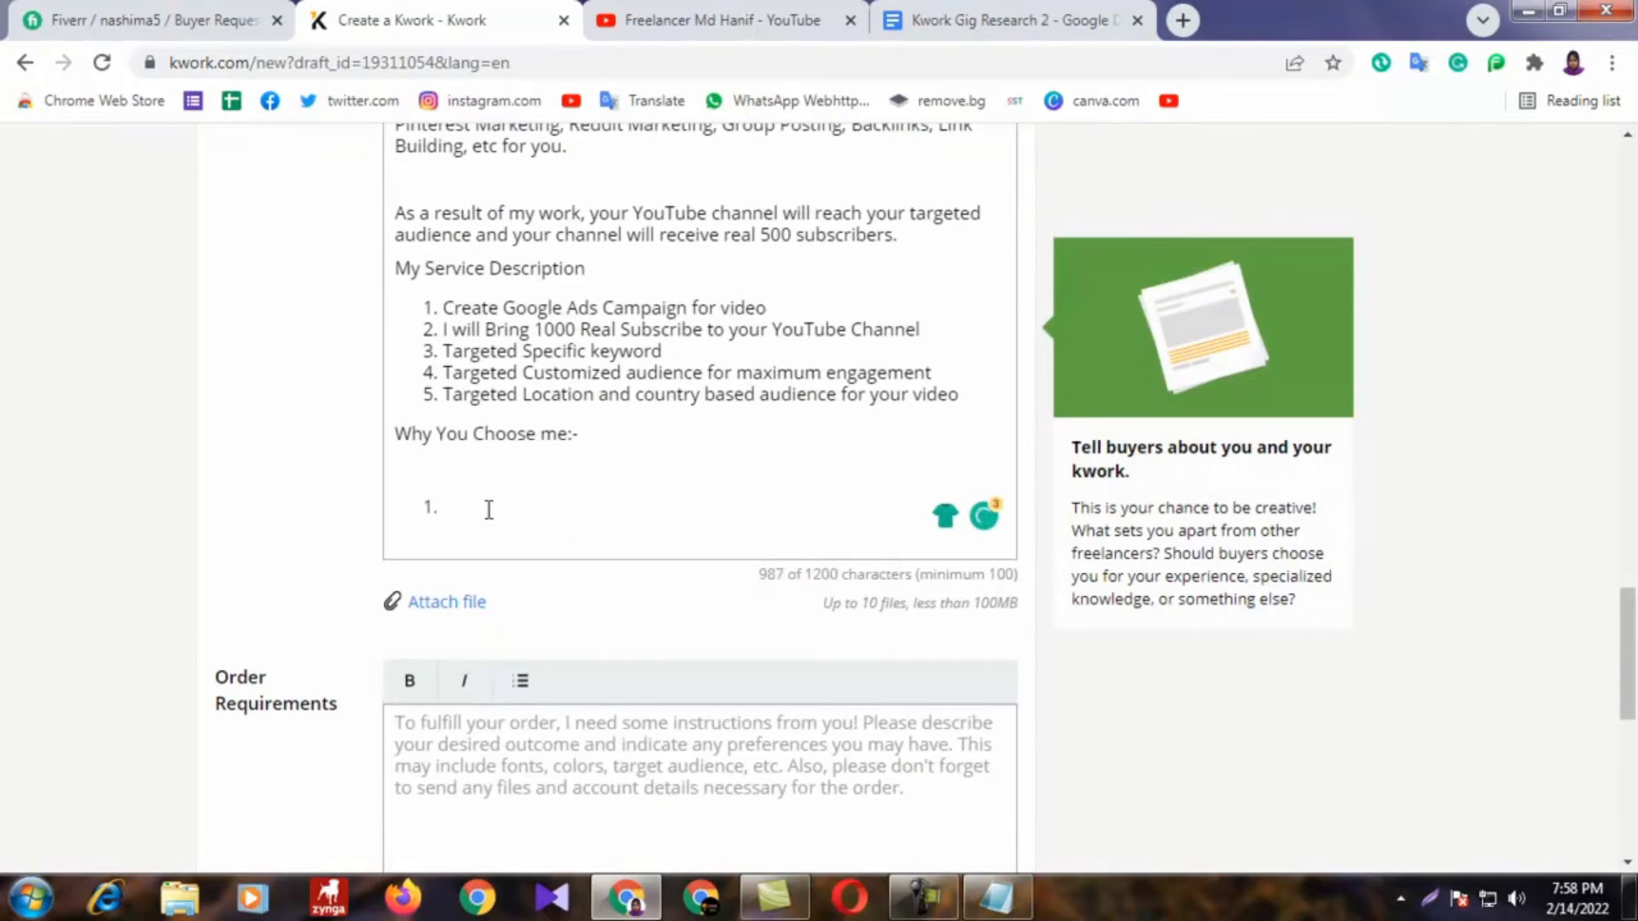
{"action": "key", "text": "BackSpace"}
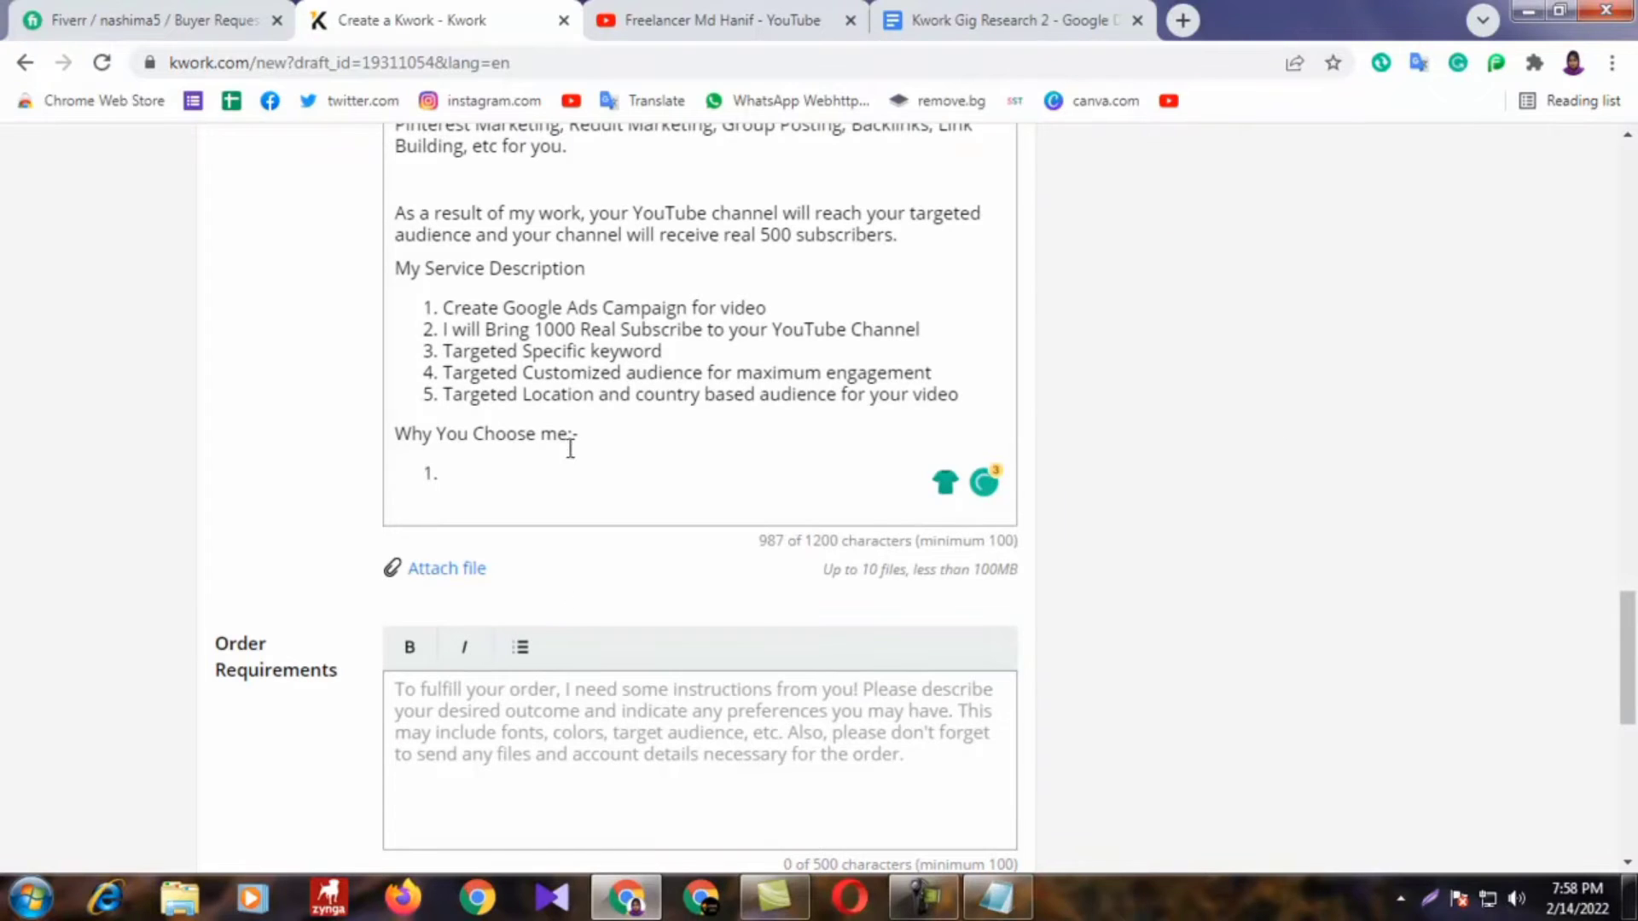
Step: Return to the Kwork Gig text document and copy the six lines from "I'm a Certified Digital Marketer" through "Effective result"
{"action": "left_click", "coordinate": [998, 895]}
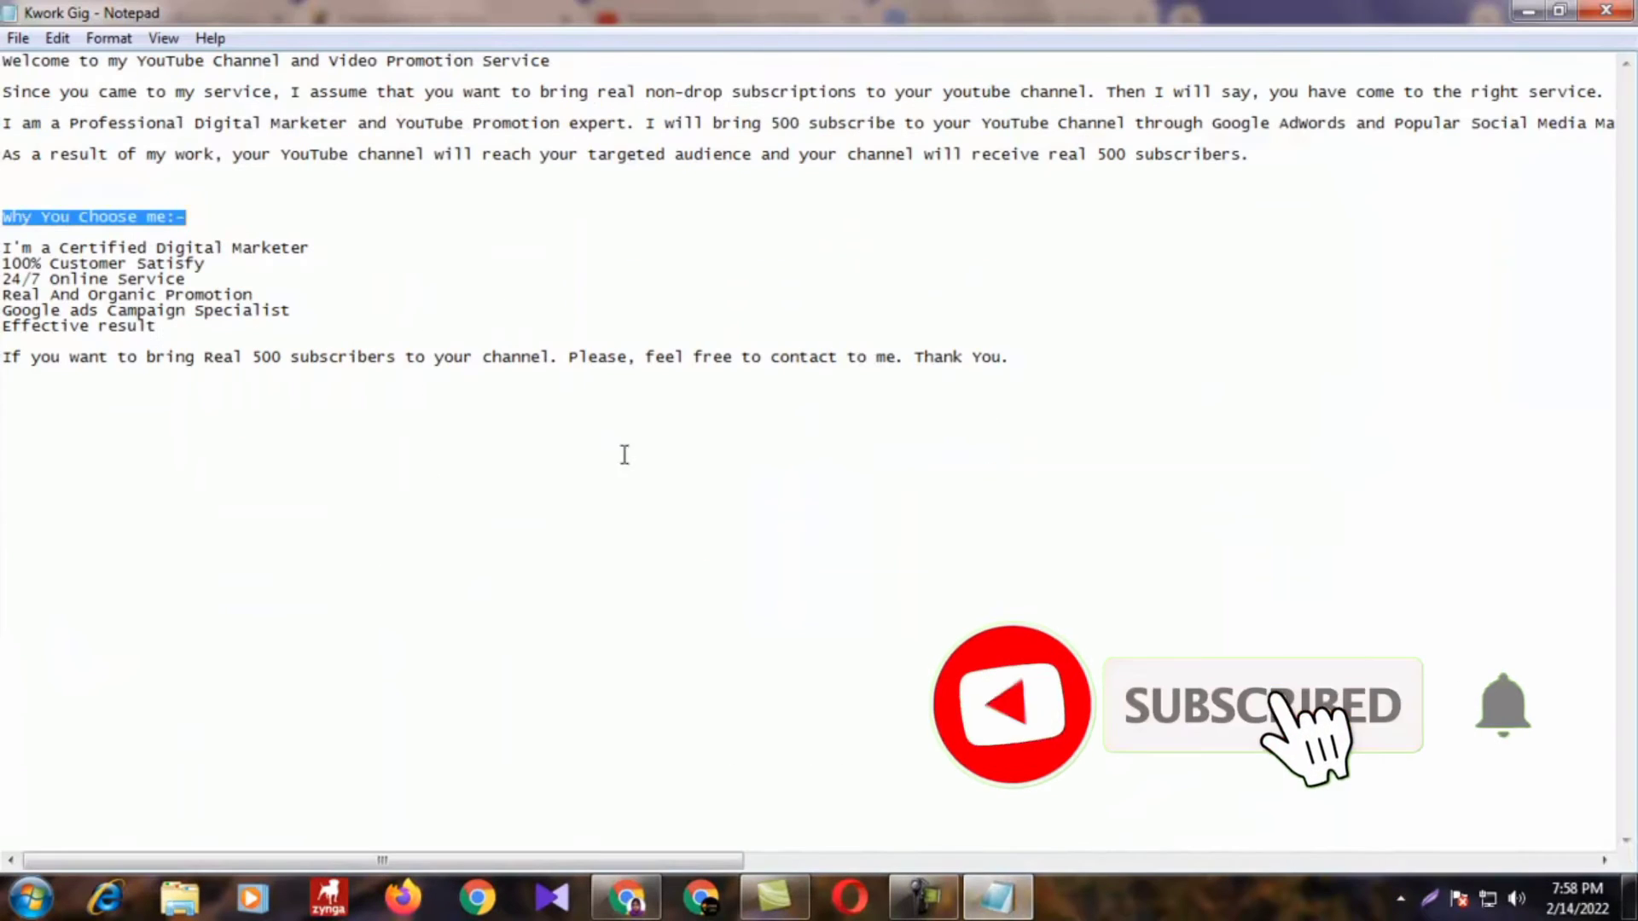
{"action": "left_click", "coordinate": [163, 330]}
{"action": "left_click_drag", "start_coordinate": [162, 331], "coordinate": [5, 249]}
{"action": "right_click", "coordinate": [103, 261]}
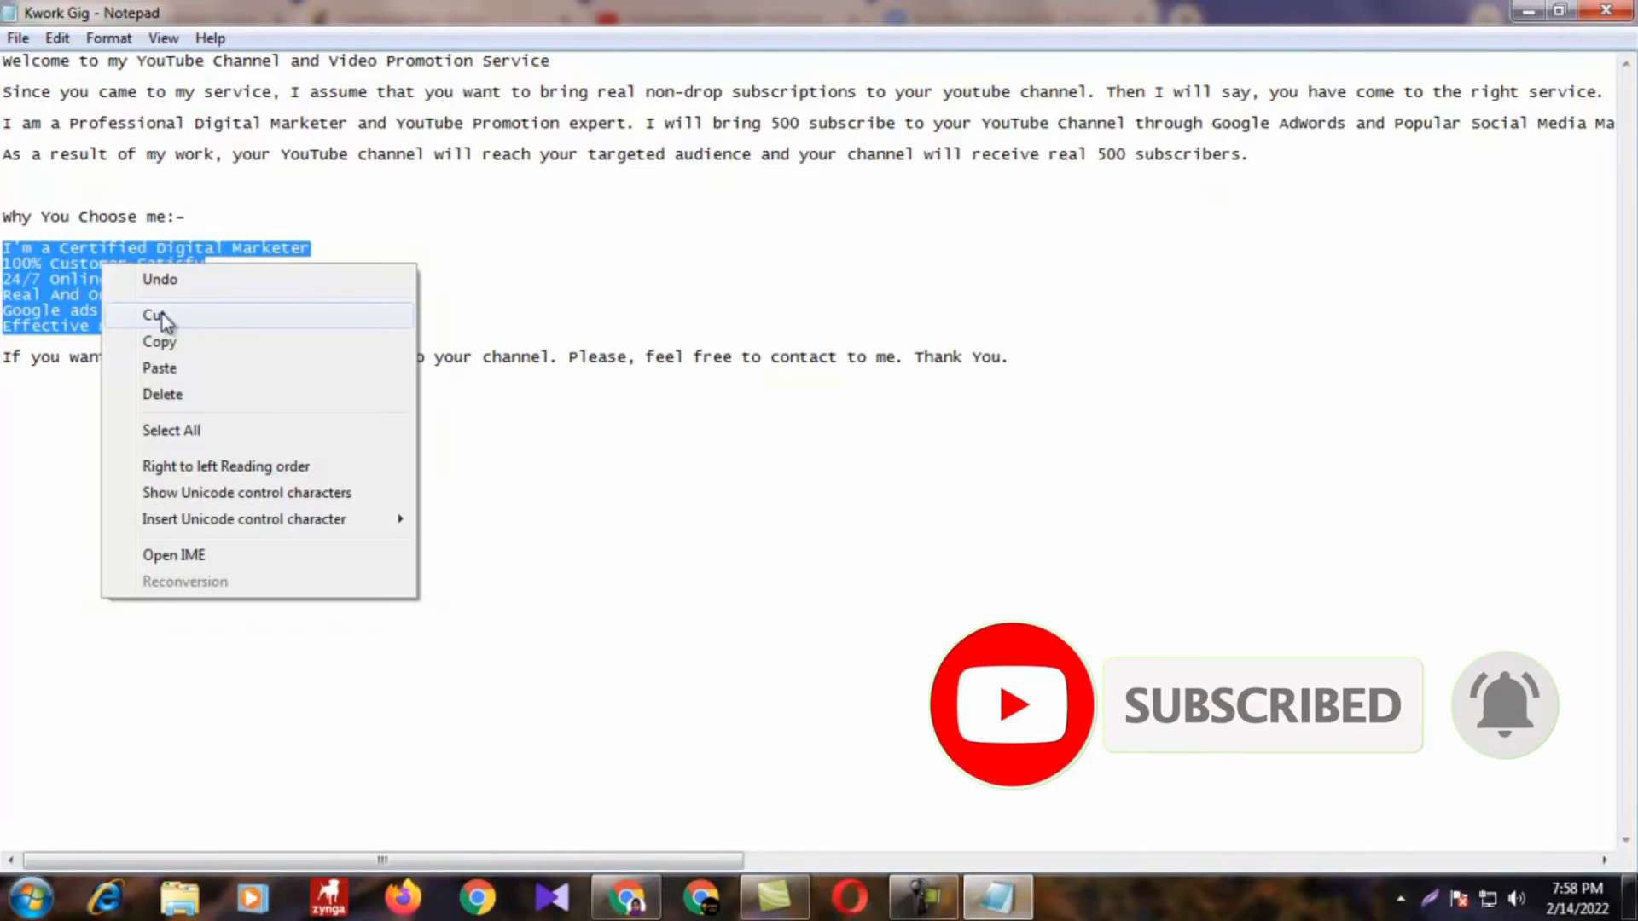
{"action": "left_click", "coordinate": [164, 339]}
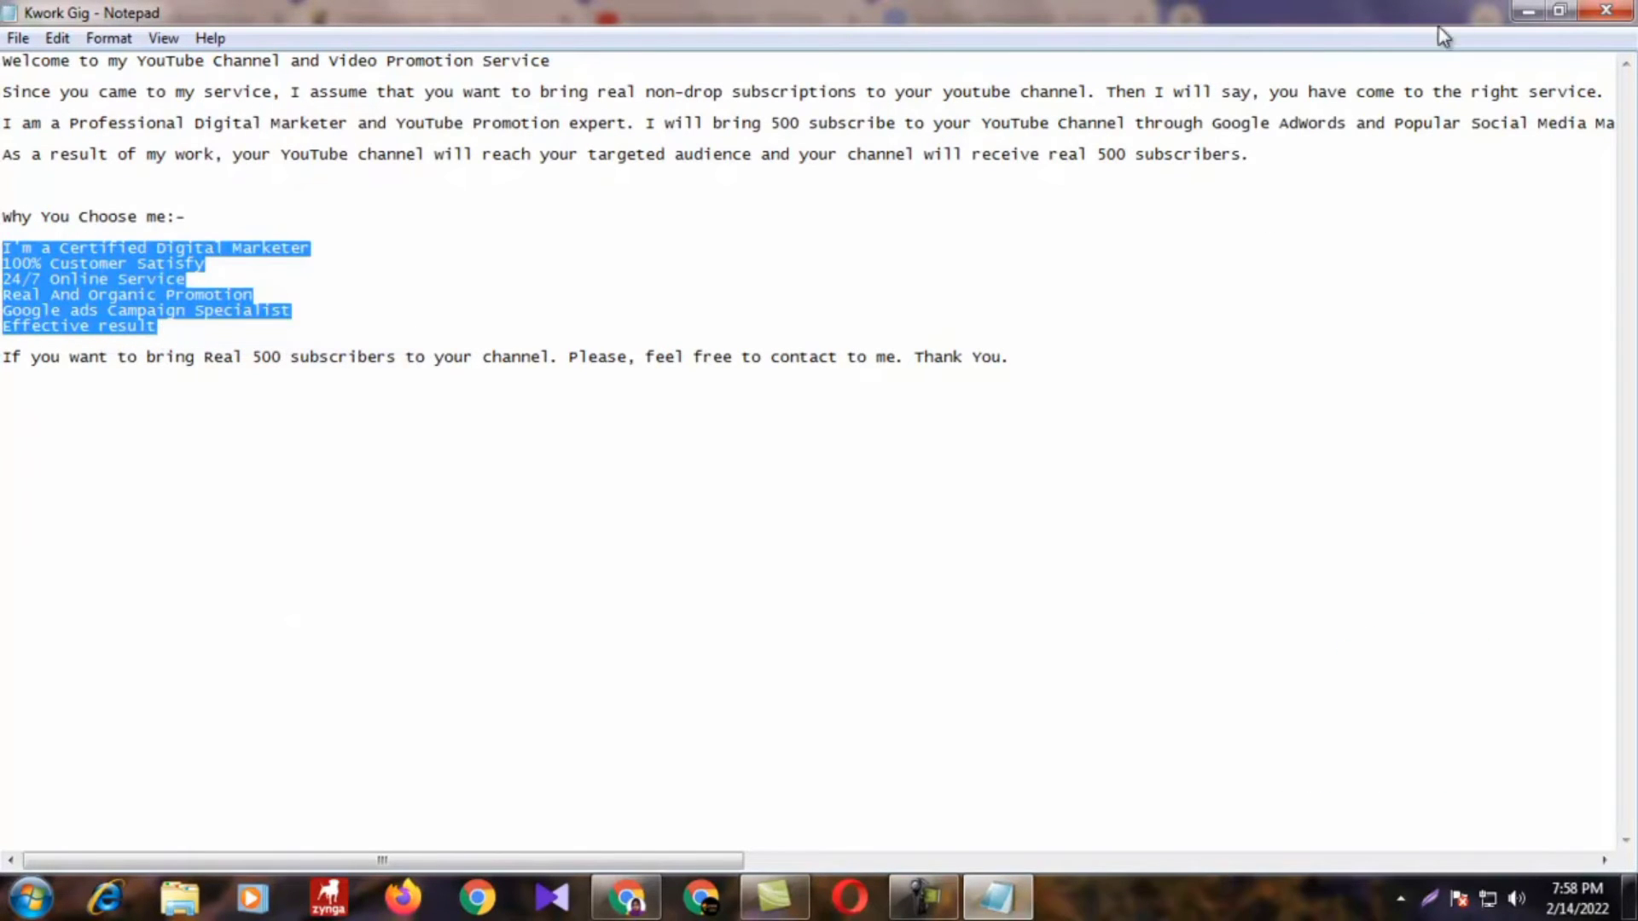
Step: Paste the six reasons into the numbered list under "Why You Choose me:-" in the kwork description and end the list with a plain line
{"action": "left_click", "coordinate": [1528, 10]}
{"action": "right_click", "coordinate": [504, 477]}
{"action": "left_click", "coordinate": [597, 625]}
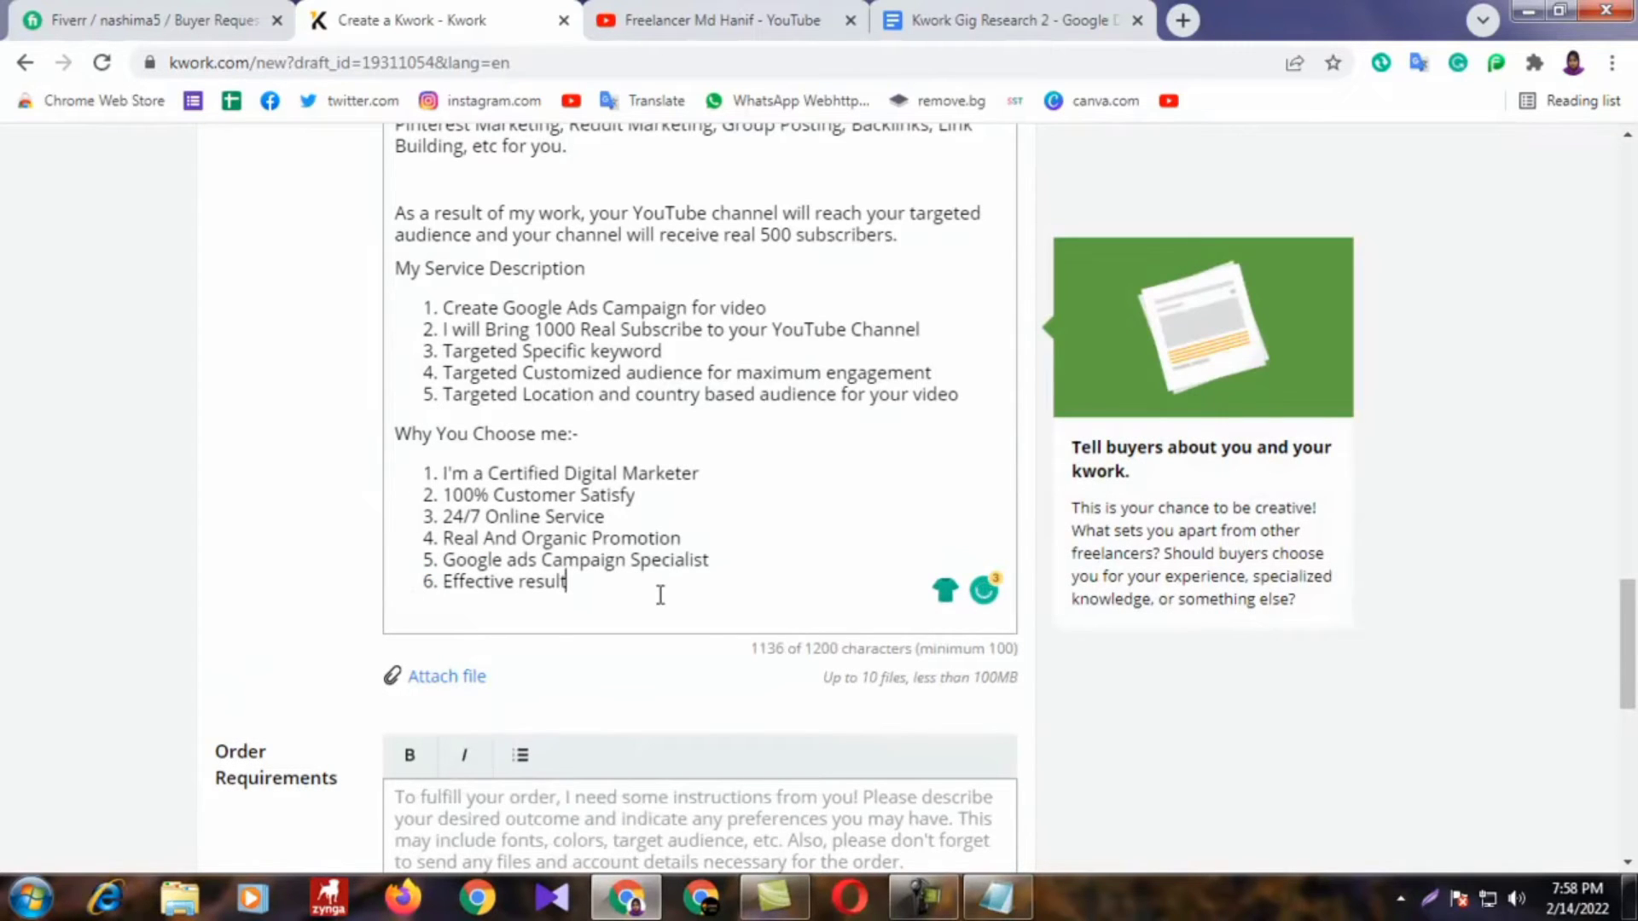
{"action": "key", "text": "Return"}
{"action": "key", "text": "Return"}
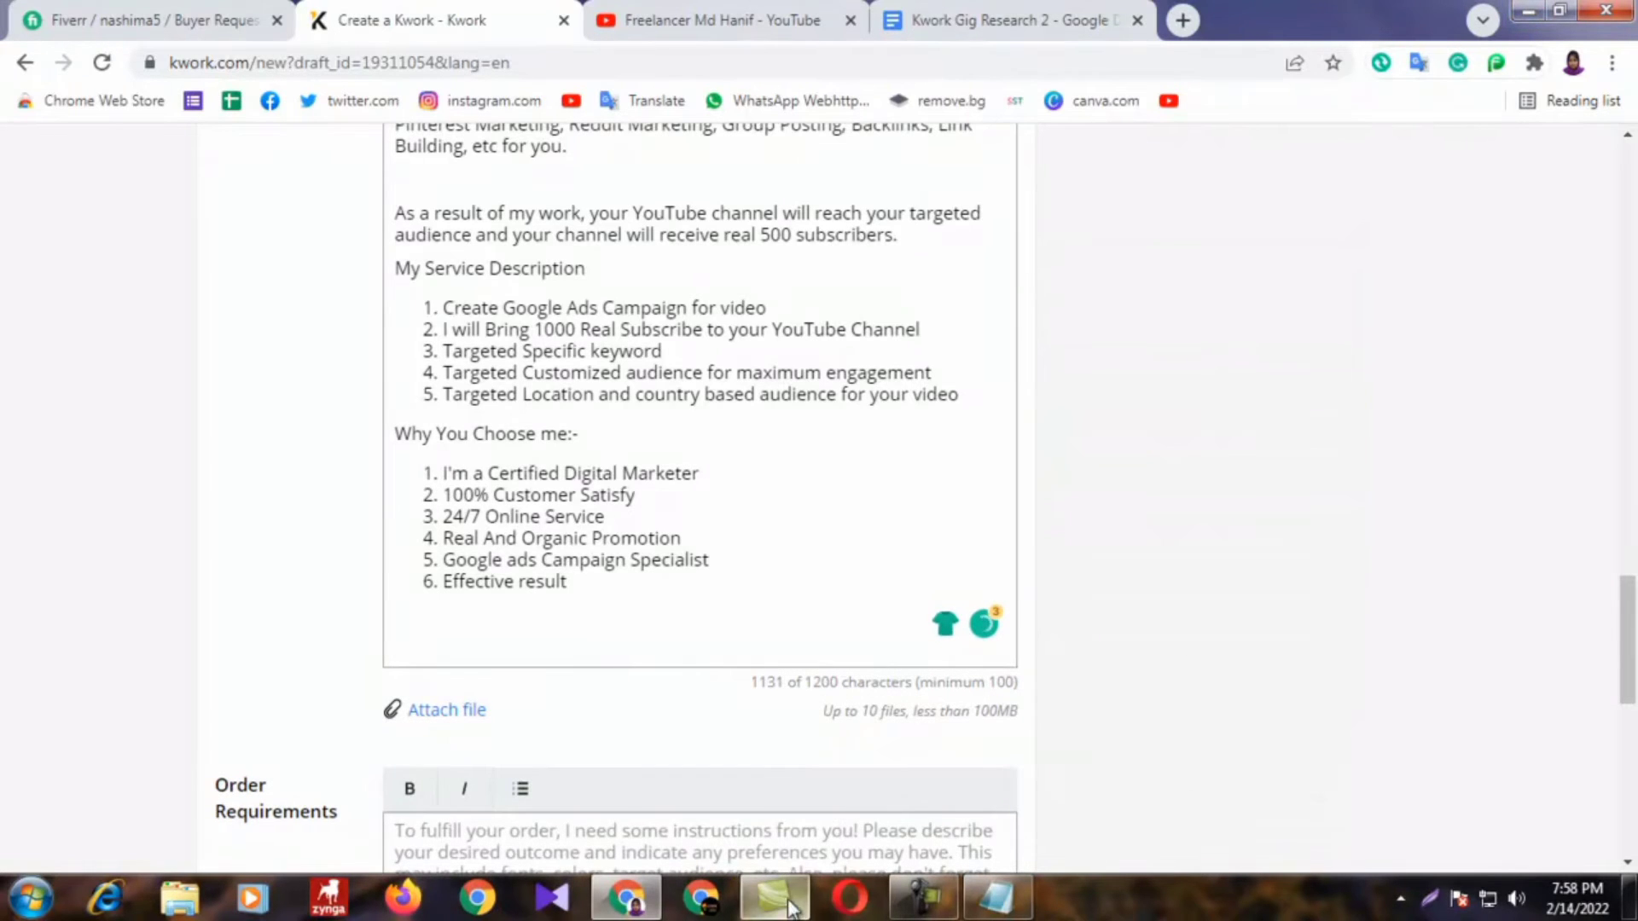
Step: Return to the Kwork Gig text document and copy the closing line from "If you want to bring Real 500 subscribers" through "Thank You."
{"action": "left_click", "coordinate": [996, 898]}
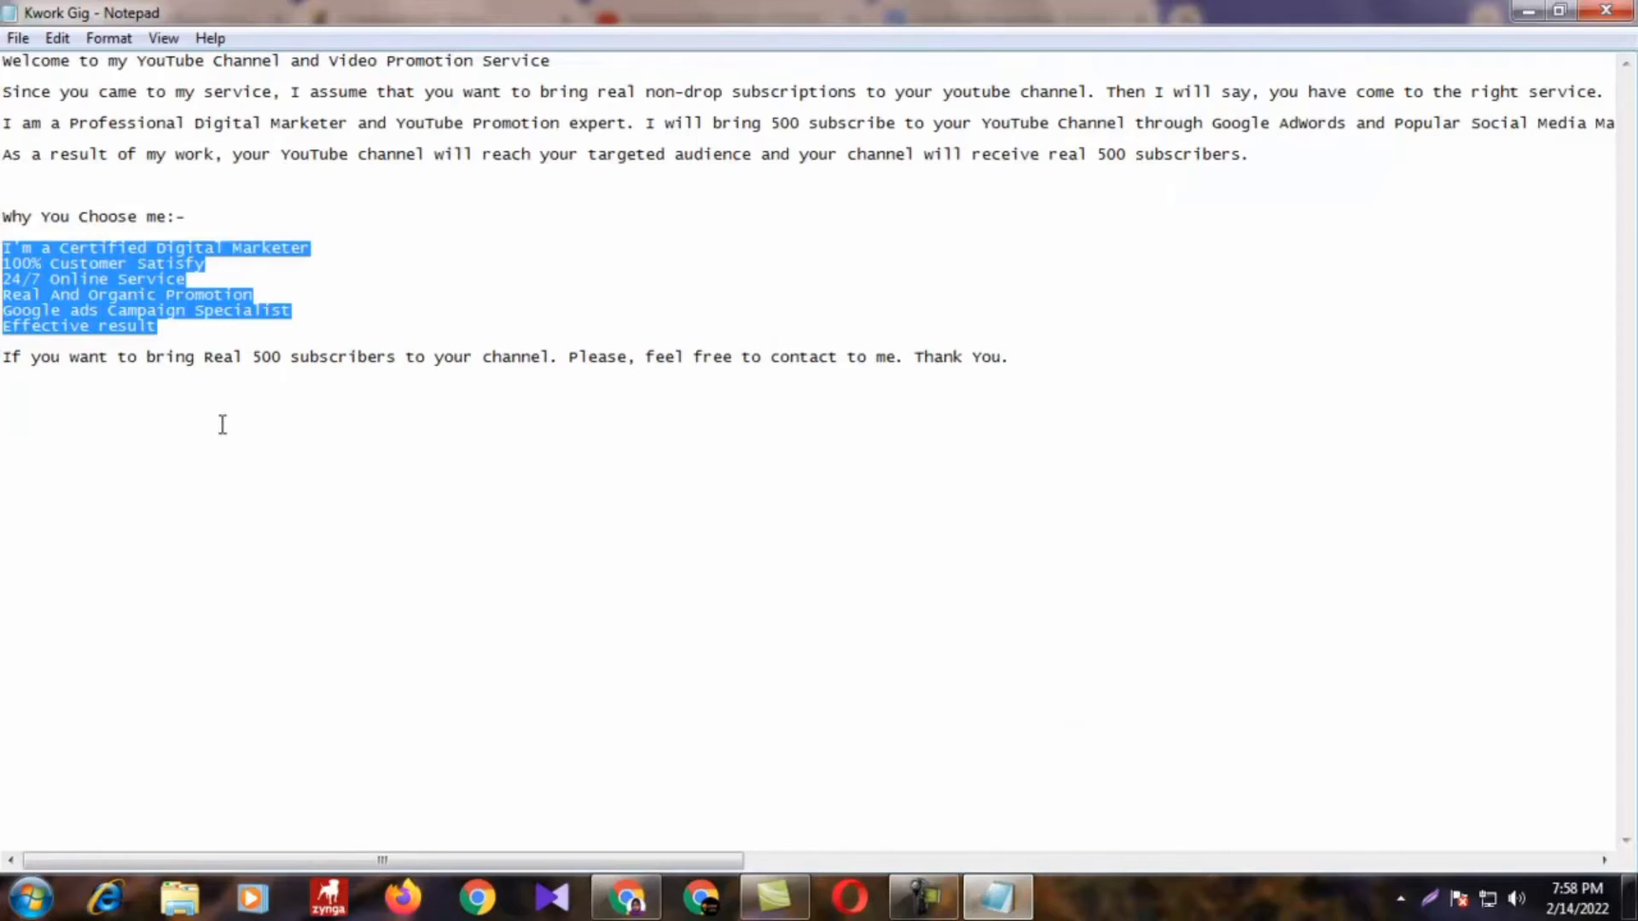
{"action": "left_click_drag", "start_coordinate": [1015, 356], "coordinate": [2, 356]}
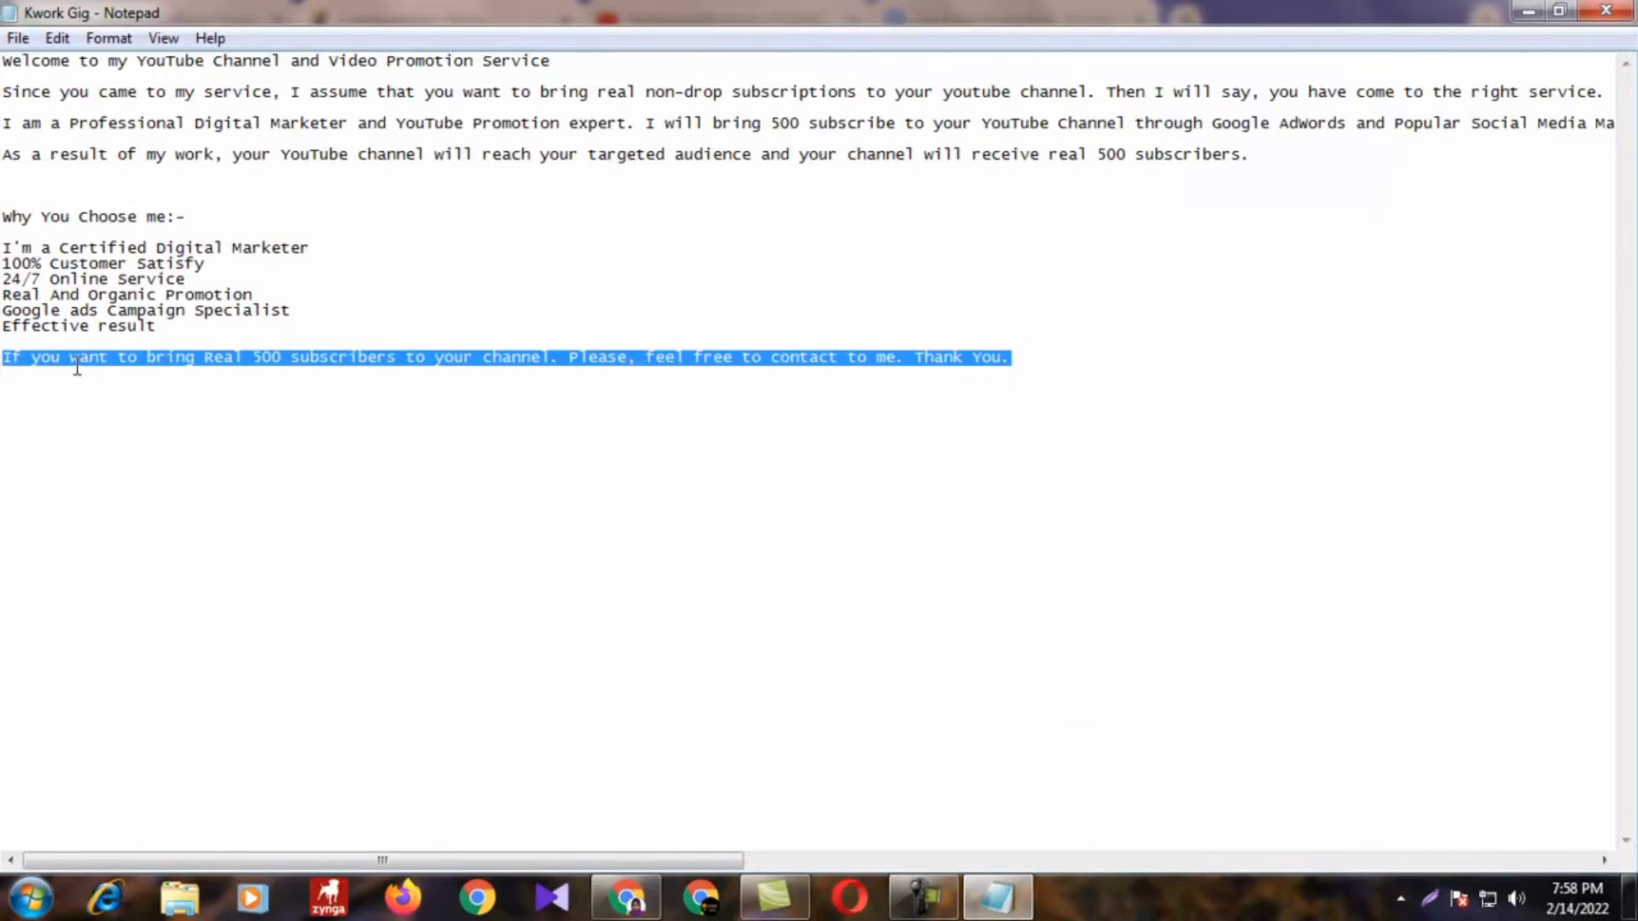
{"action": "right_click", "coordinate": [112, 370]}
{"action": "left_click", "coordinate": [158, 439]}
Step: Paste the "If you want to bring Real 500 subscribers" closing line at the end of the kwork description
{"action": "left_click", "coordinate": [1527, 11]}
{"action": "left_click", "coordinate": [490, 629]}
{"action": "right_click", "coordinate": [492, 629]}
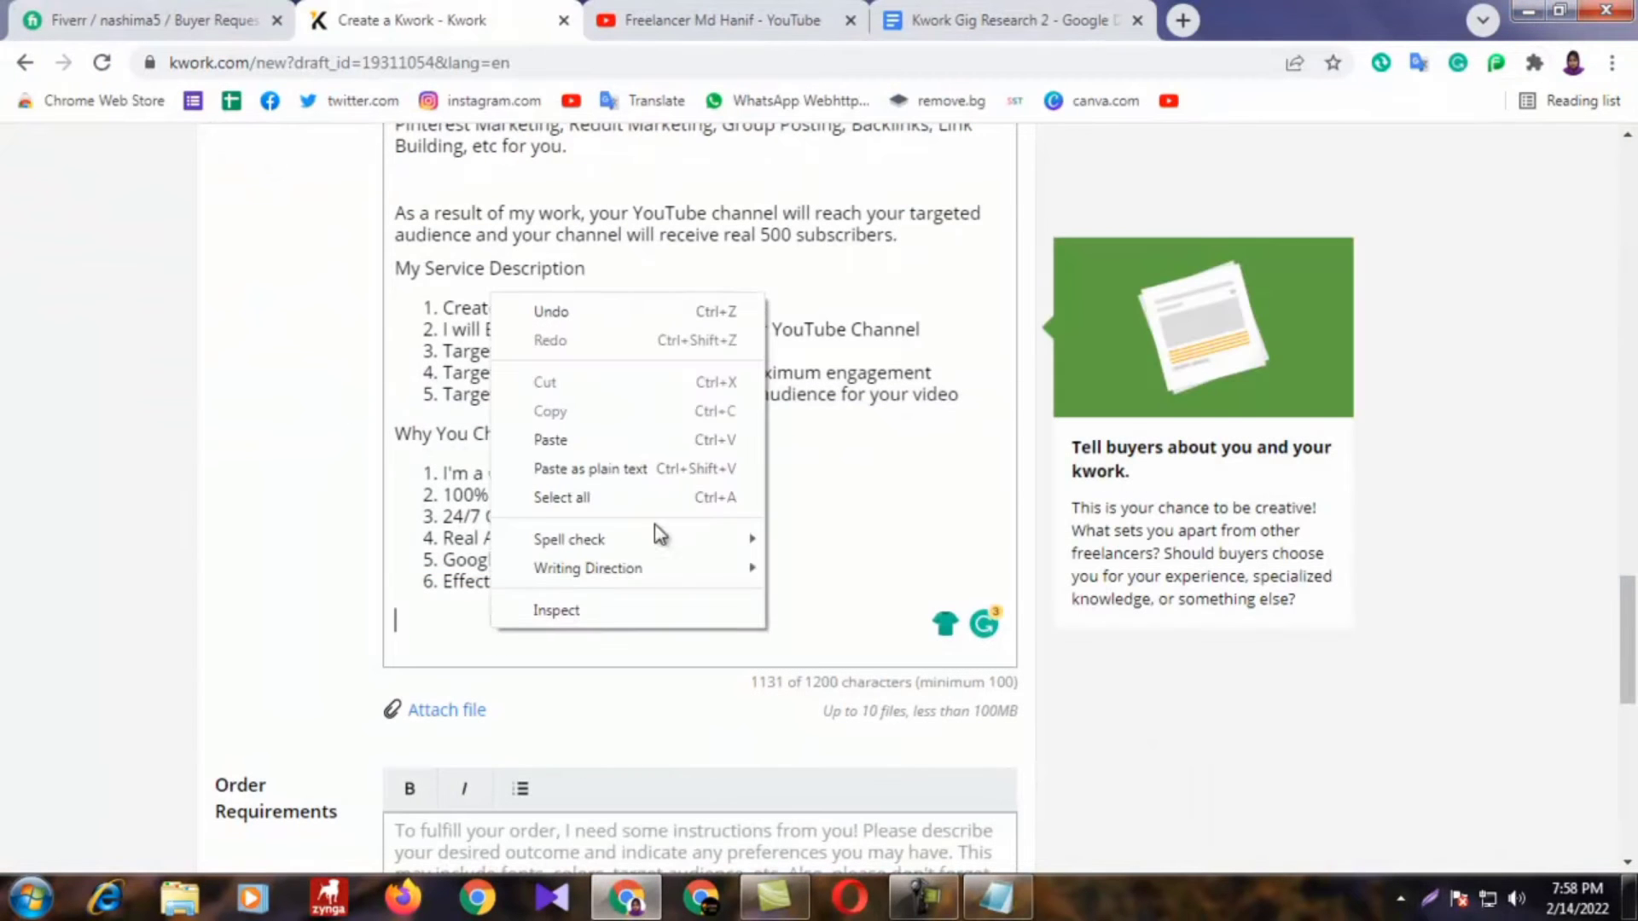
{"action": "left_click", "coordinate": [621, 440]}
{"action": "scroll", "coordinate": [731, 651], "scroll_direction": "down", "scroll_amount": 2}
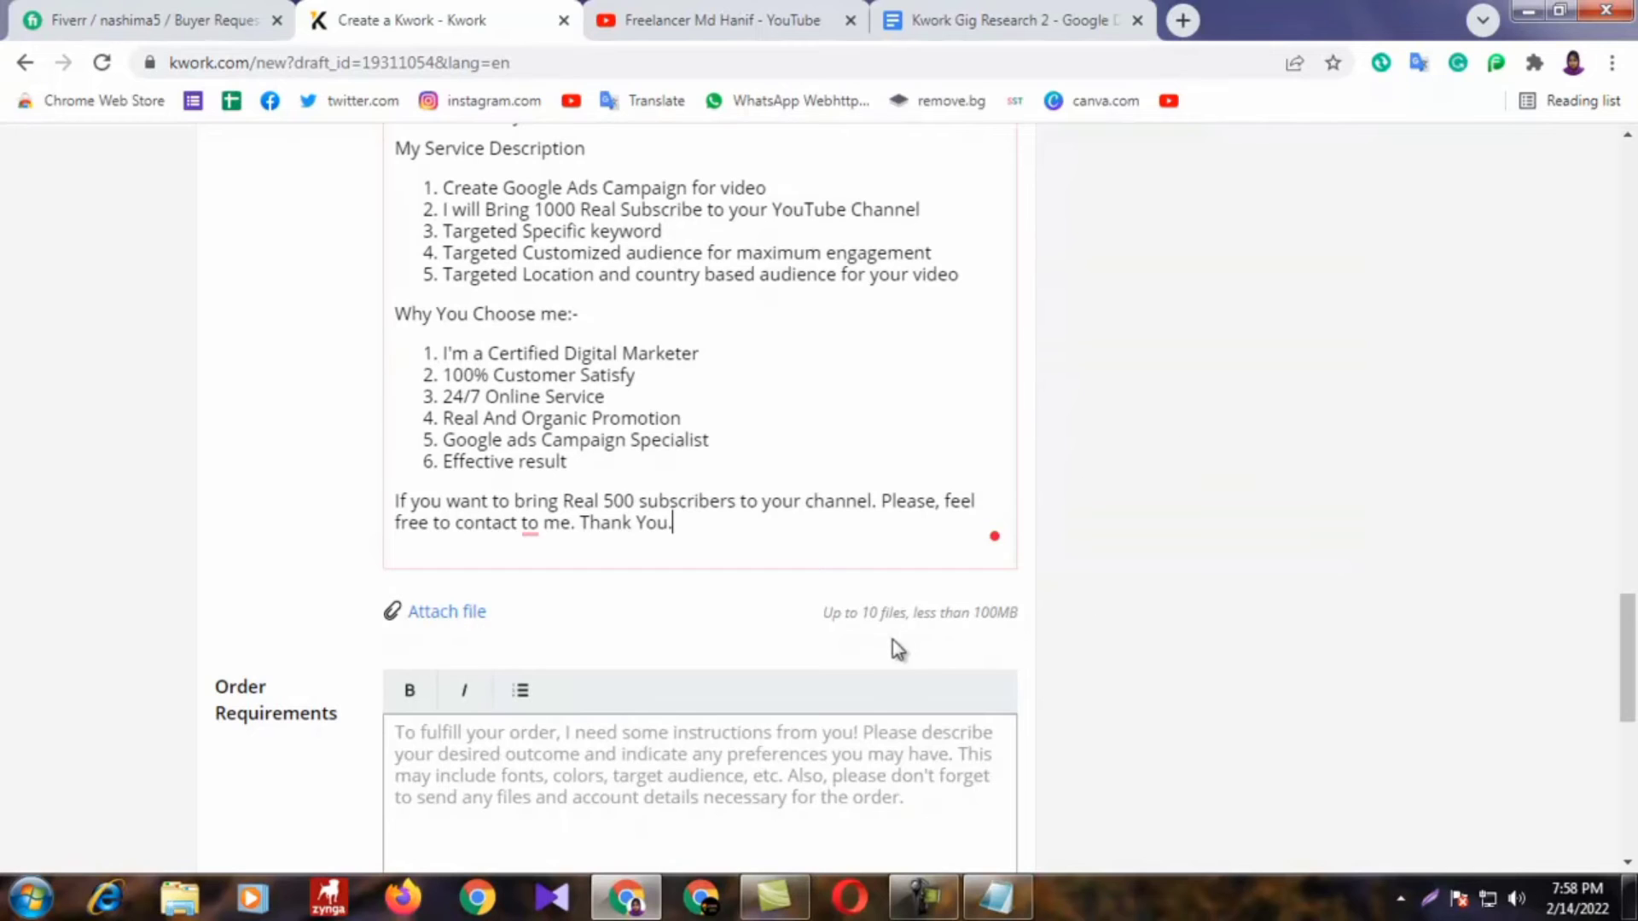
Step: Delete "Please, feel free to contact to me. Thank You." from the end of the closing line in the kwork description
{"action": "left_click", "coordinate": [693, 535]}
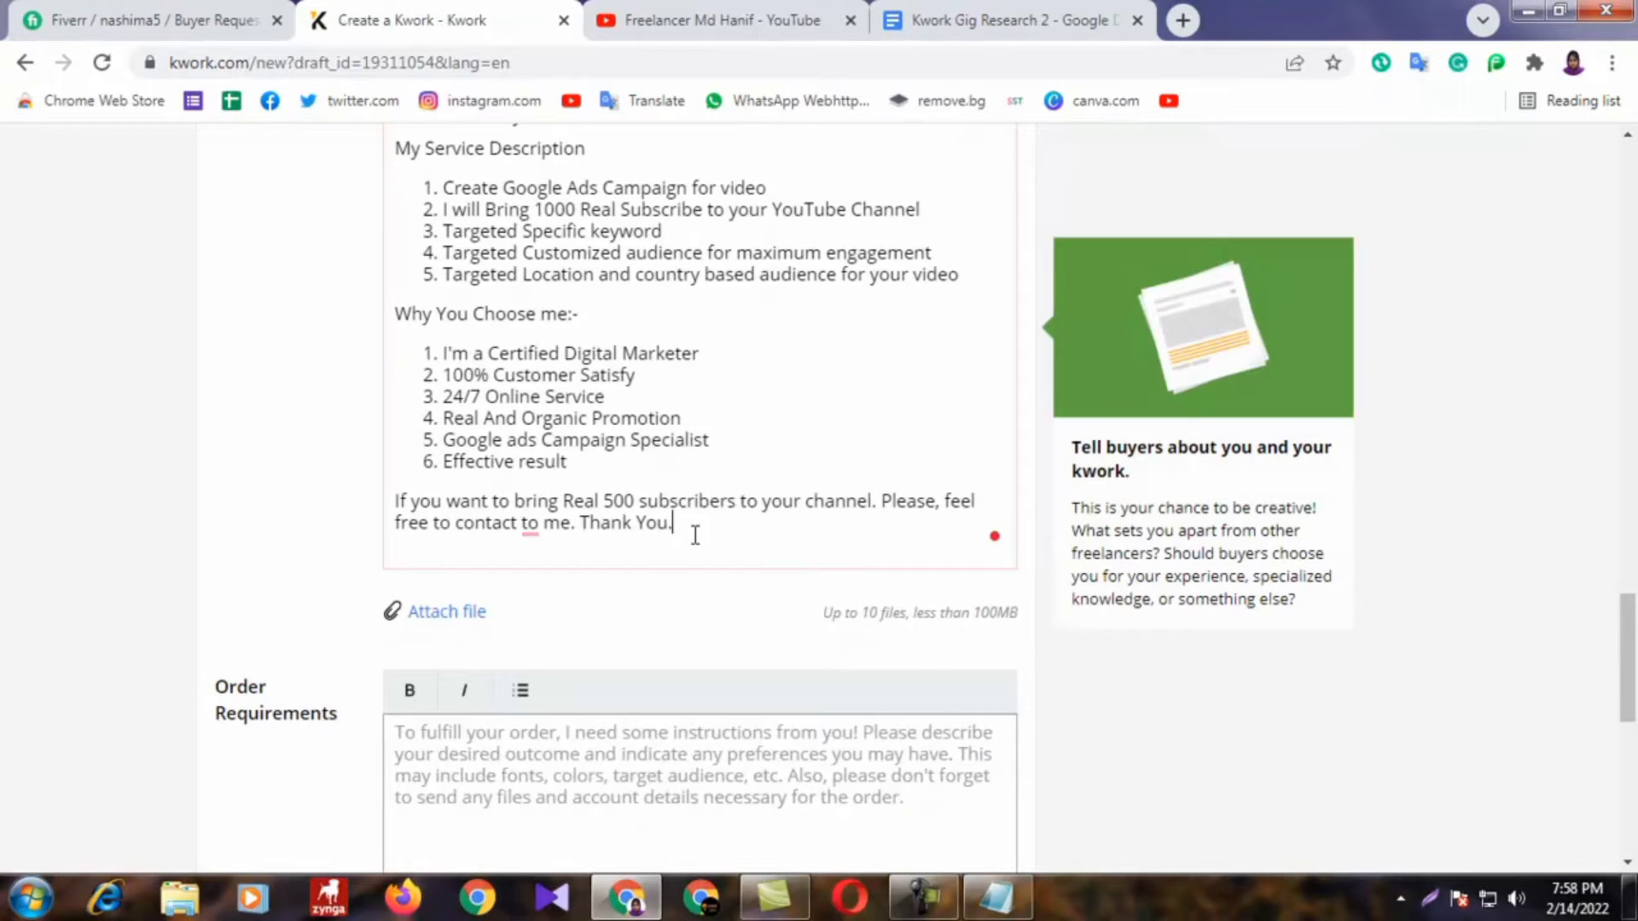
{"action": "triple_click", "coordinate": [696, 535]}
{"action": "left_click", "coordinate": [724, 541]}
{"action": "left_click_drag", "start_coordinate": [724, 541], "coordinate": [576, 533]}
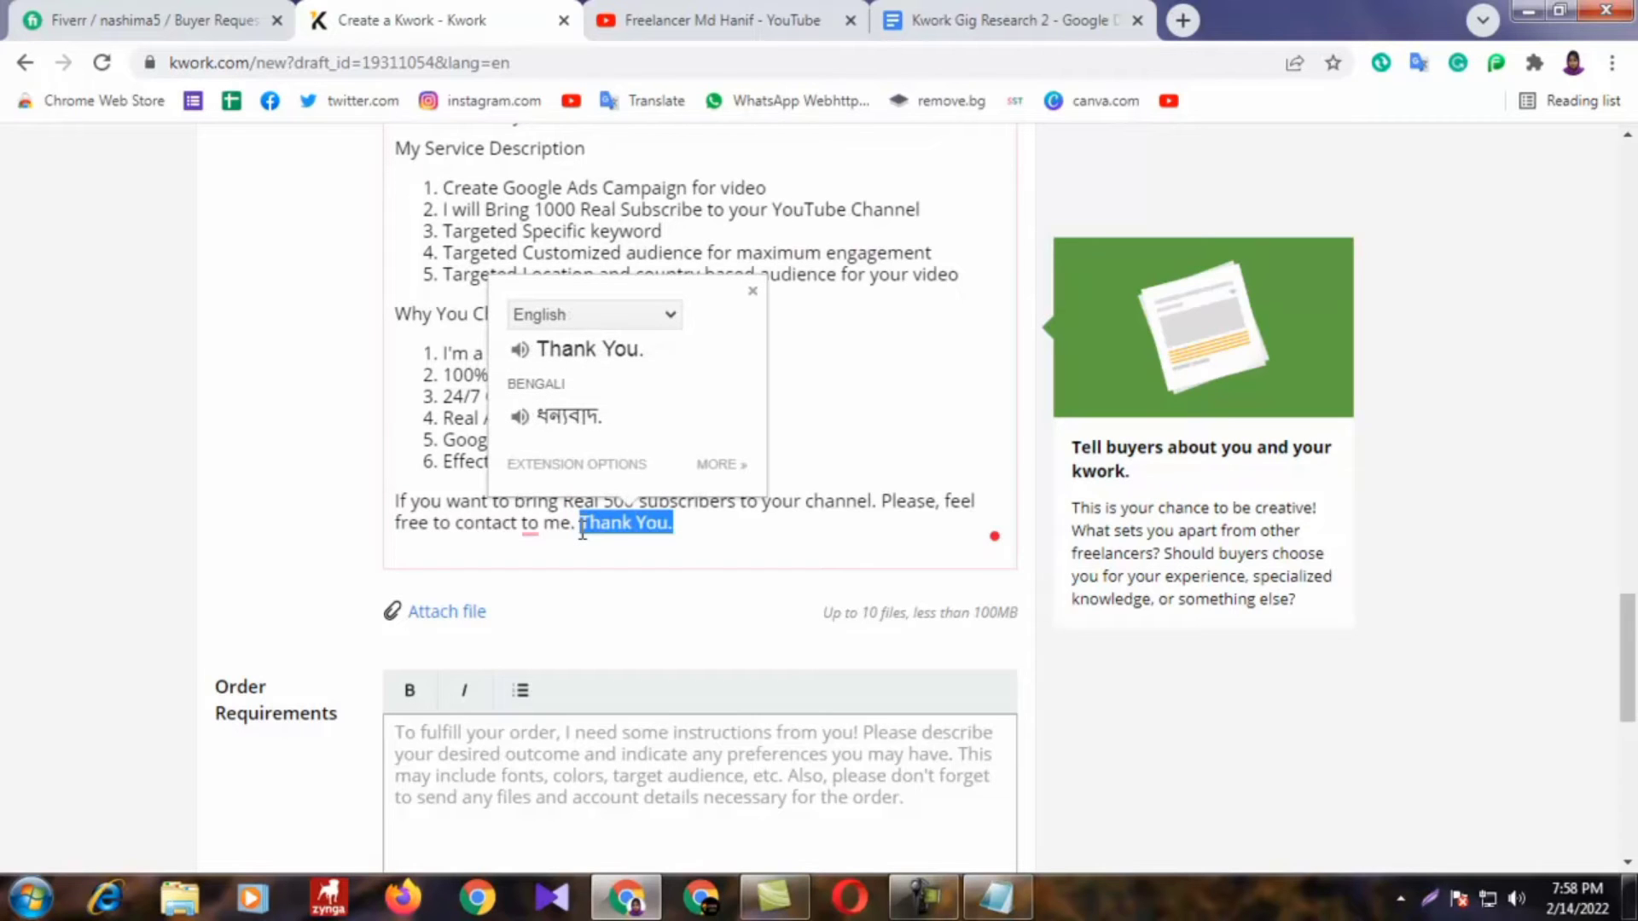
{"action": "key", "text": "BackSpace"}
{"action": "key", "text": "BackSpace"}
{"action": "key", "text": "BackSpace"}
{"action": "key", "text": "BackSpace"}
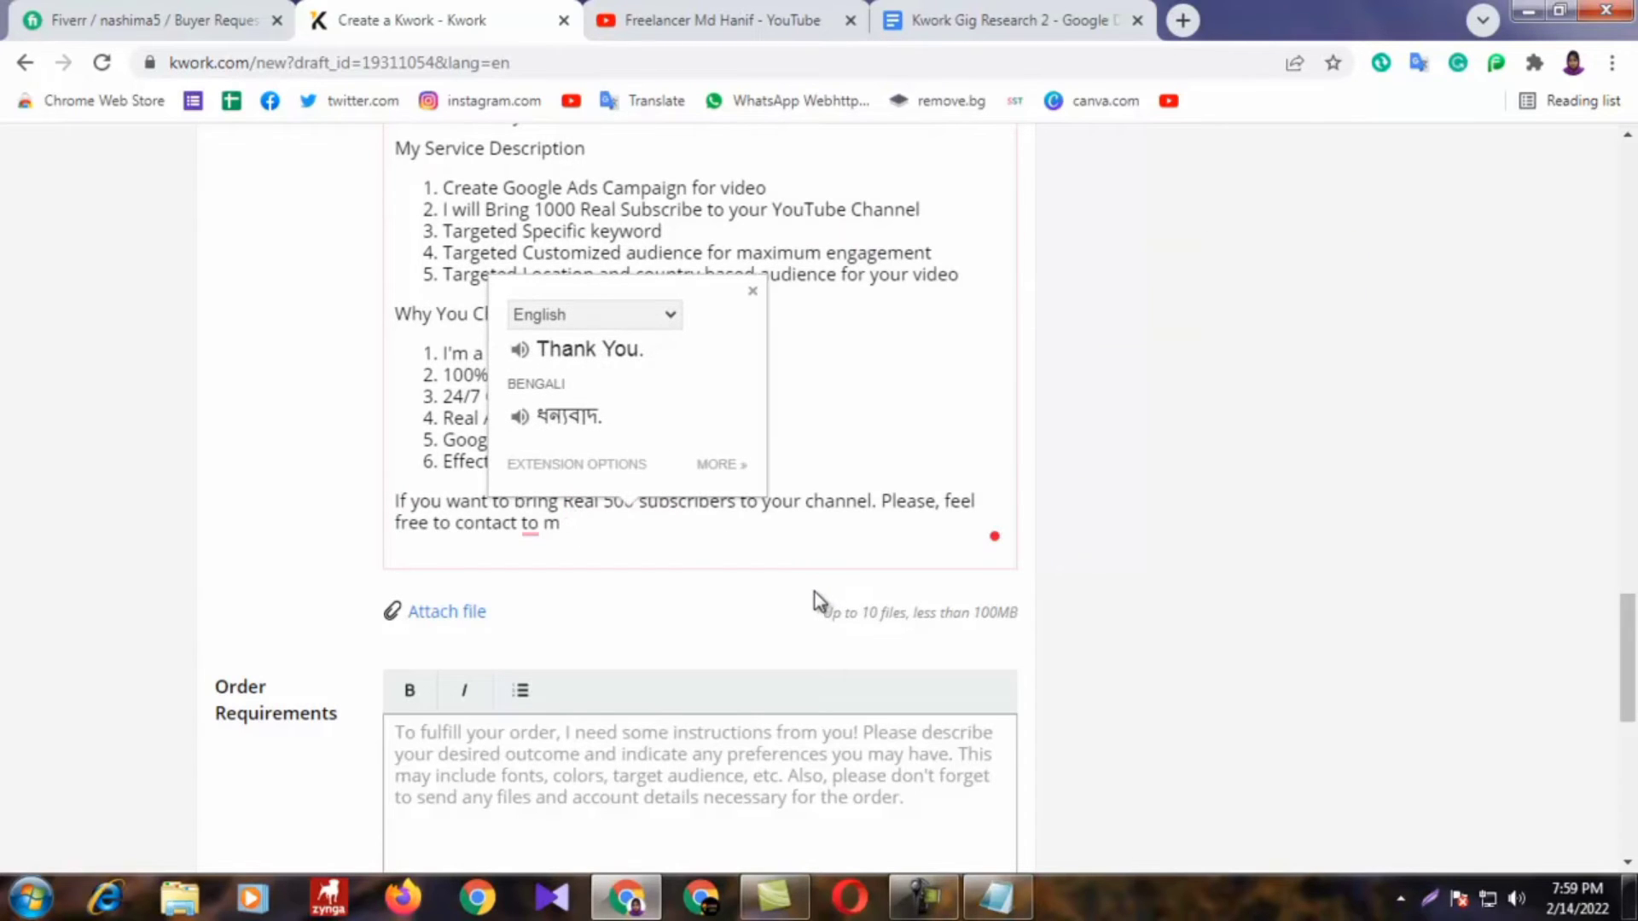
{"action": "key", "text": "BackSpace"}
{"action": "key", "text": "BackSpace"}
{"action": "key", "text": "BackSpace"}
{"action": "key", "text": "BackSpace"}
{"action": "key", "text": "BackSpace"}
{"action": "key", "text": "BackSpace"}
{"action": "key", "text": "BackSpace"}
{"action": "key", "text": "BackSpace"}
{"action": "key", "text": "BackSpace"}
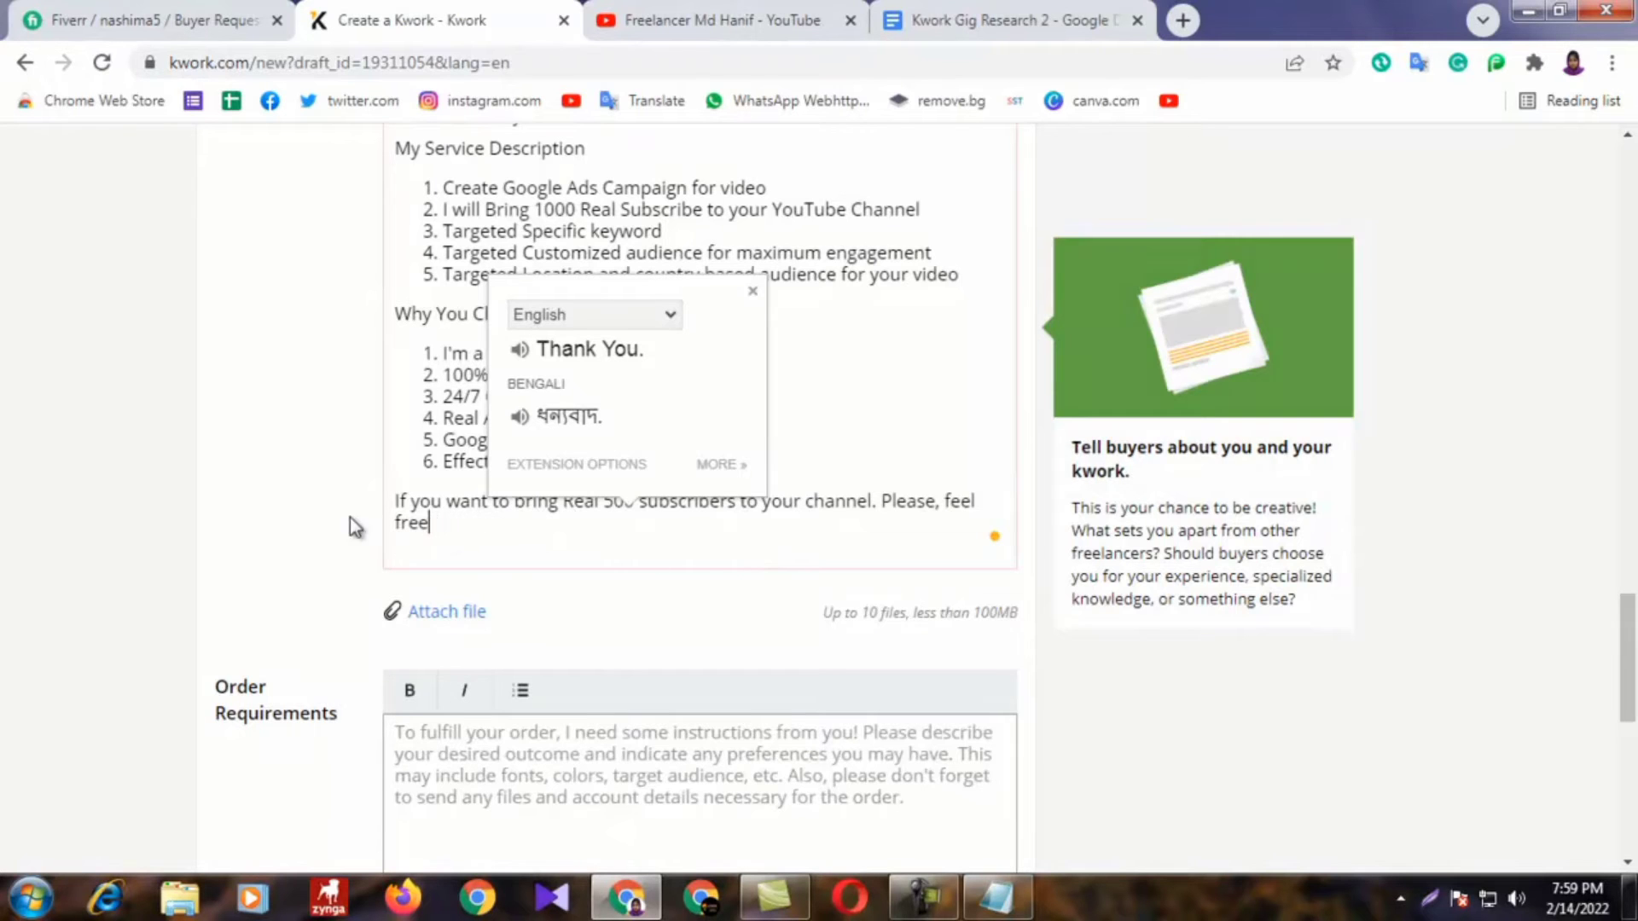
{"action": "left_click", "coordinate": [296, 517]}
{"action": "key", "text": "BackSpace"}
{"action": "key", "text": "BackSpace"}
{"action": "key", "text": "BackSpace"}
{"action": "key", "text": "BackSpace"}
{"action": "key", "text": "BackSpace"}
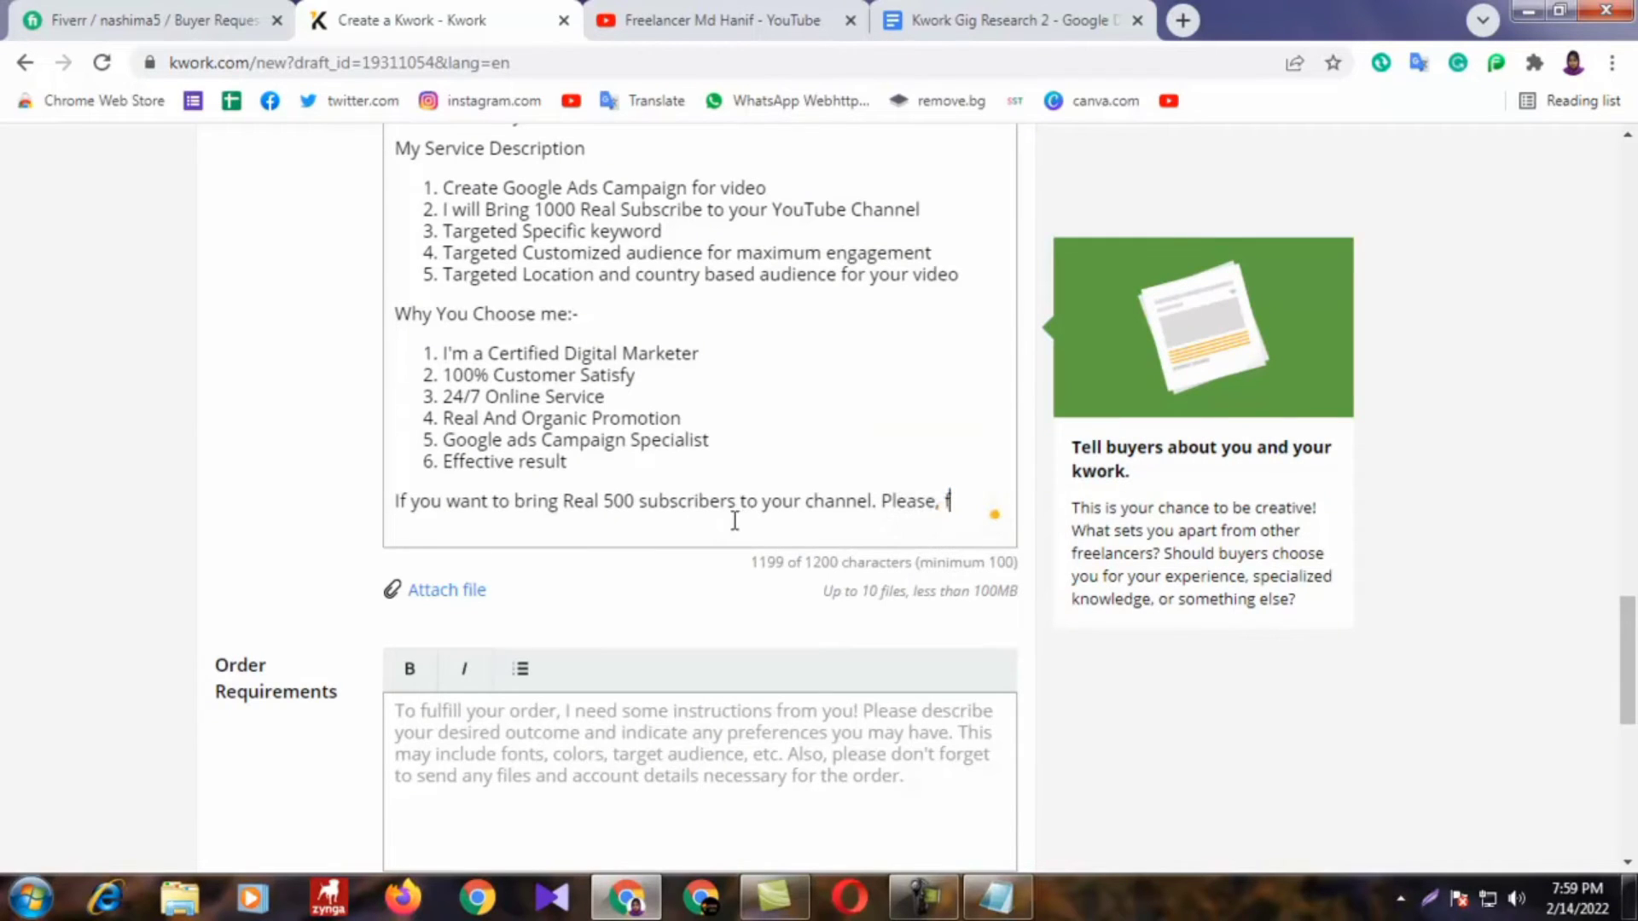
{"action": "key", "text": "BackSpace"}
{"action": "key", "text": "BackSpace"}
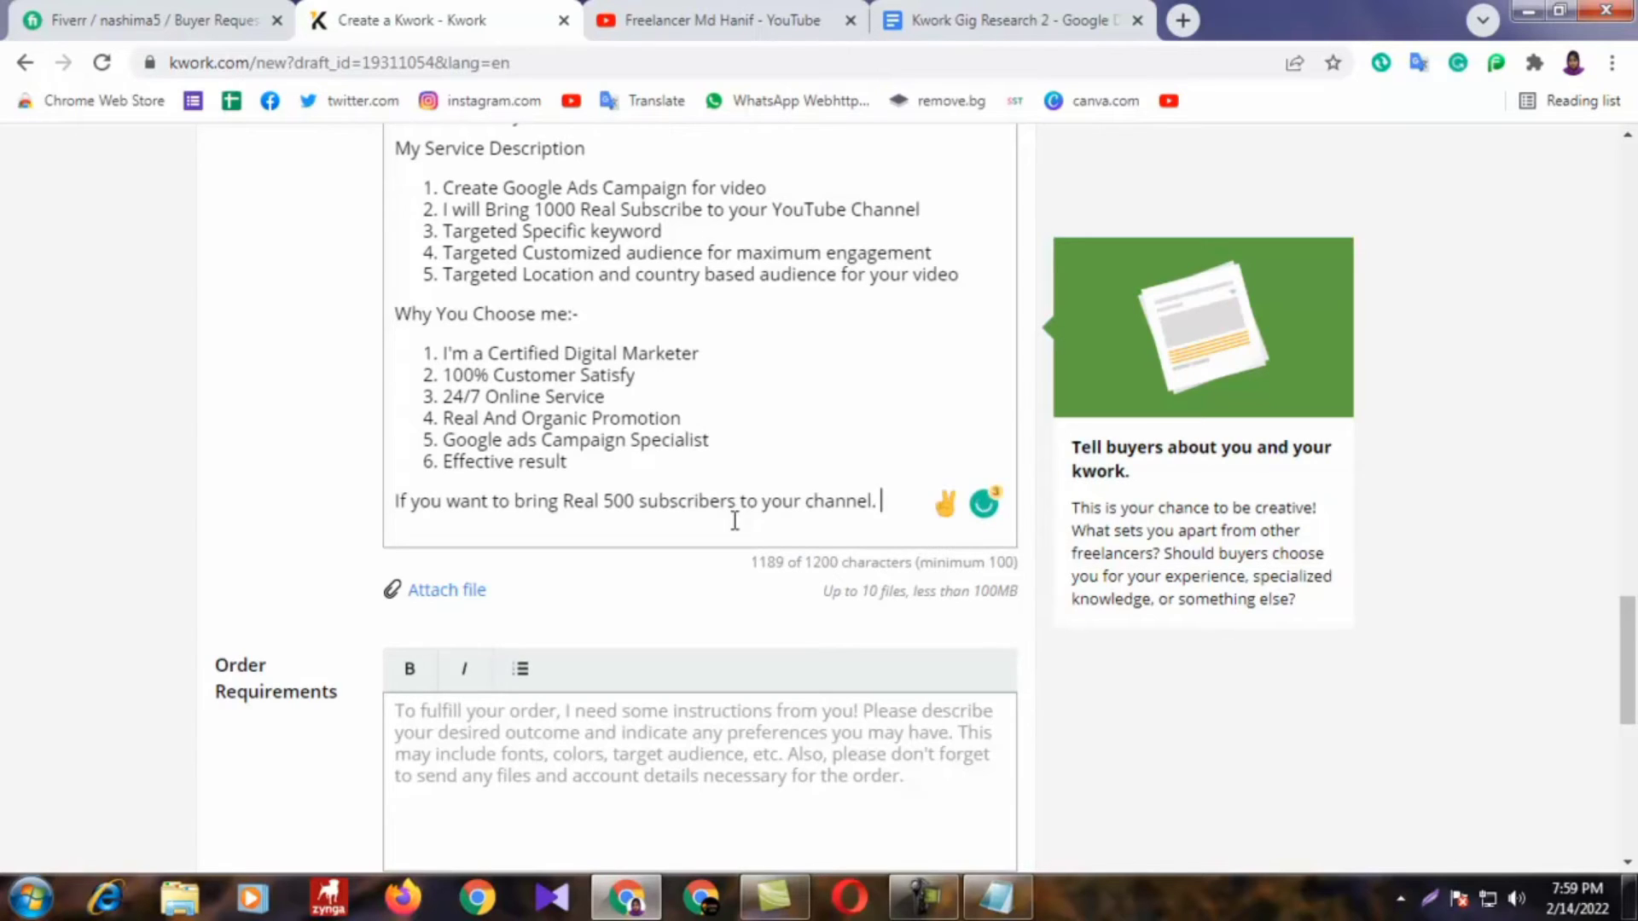
Step: Add "message me" after "your channel." in the closing line, with the spelling corrected and no final period
{"action": "type", "text": "messege"}
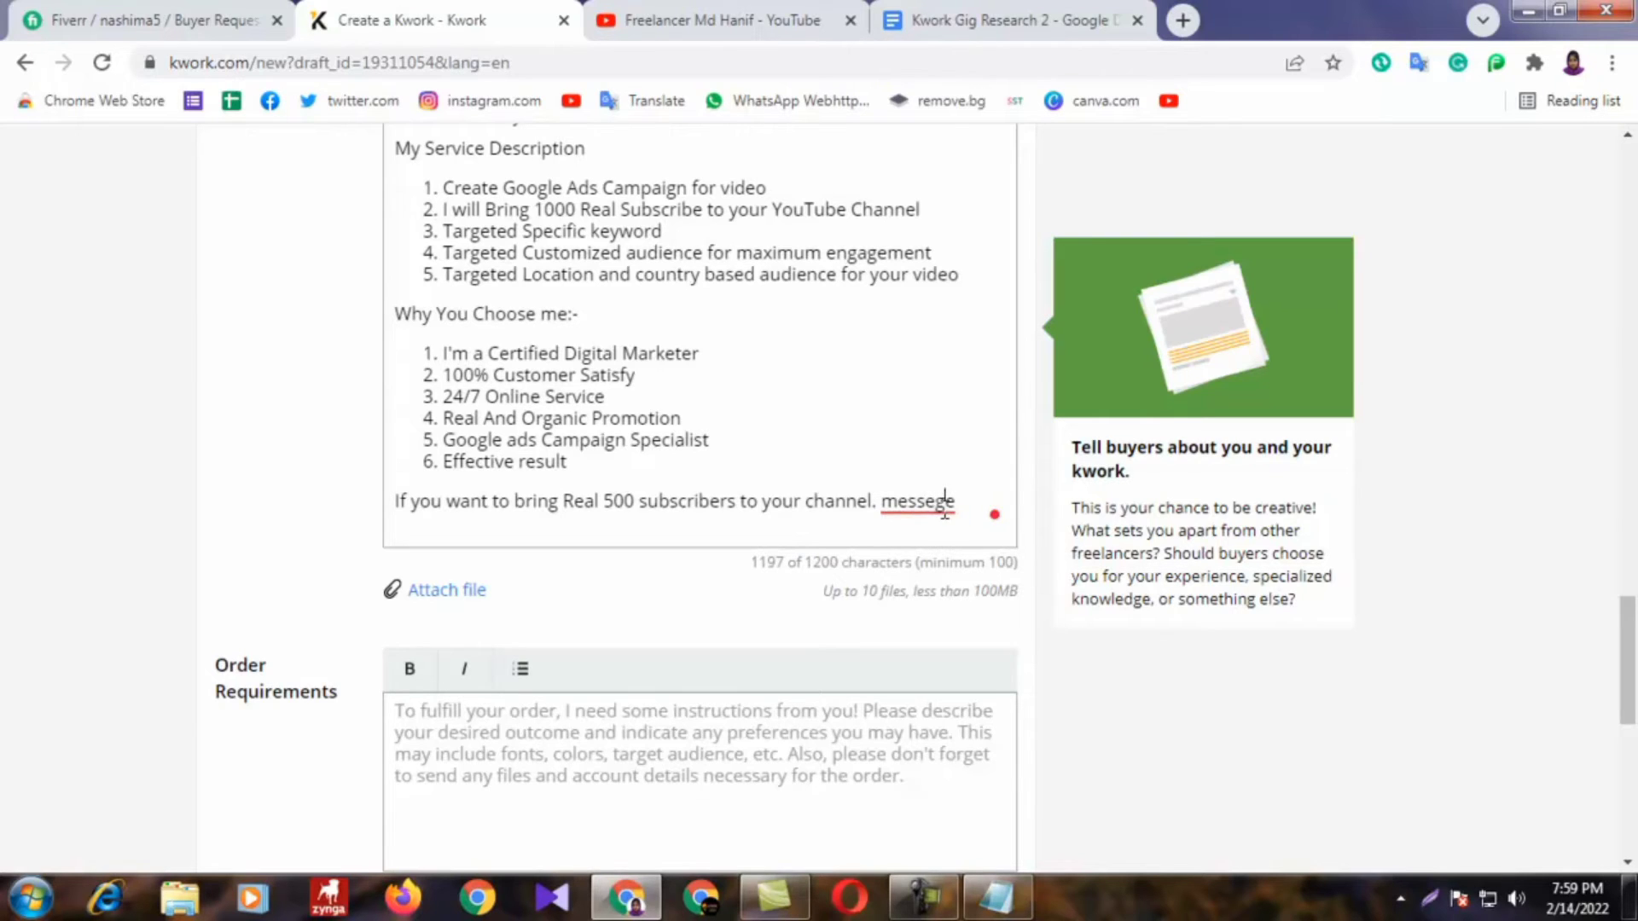
{"action": "mouse_move", "coordinate": [944, 511]}
{"action": "left_click", "coordinate": [969, 540]}
{"action": "type", "text": "me."}
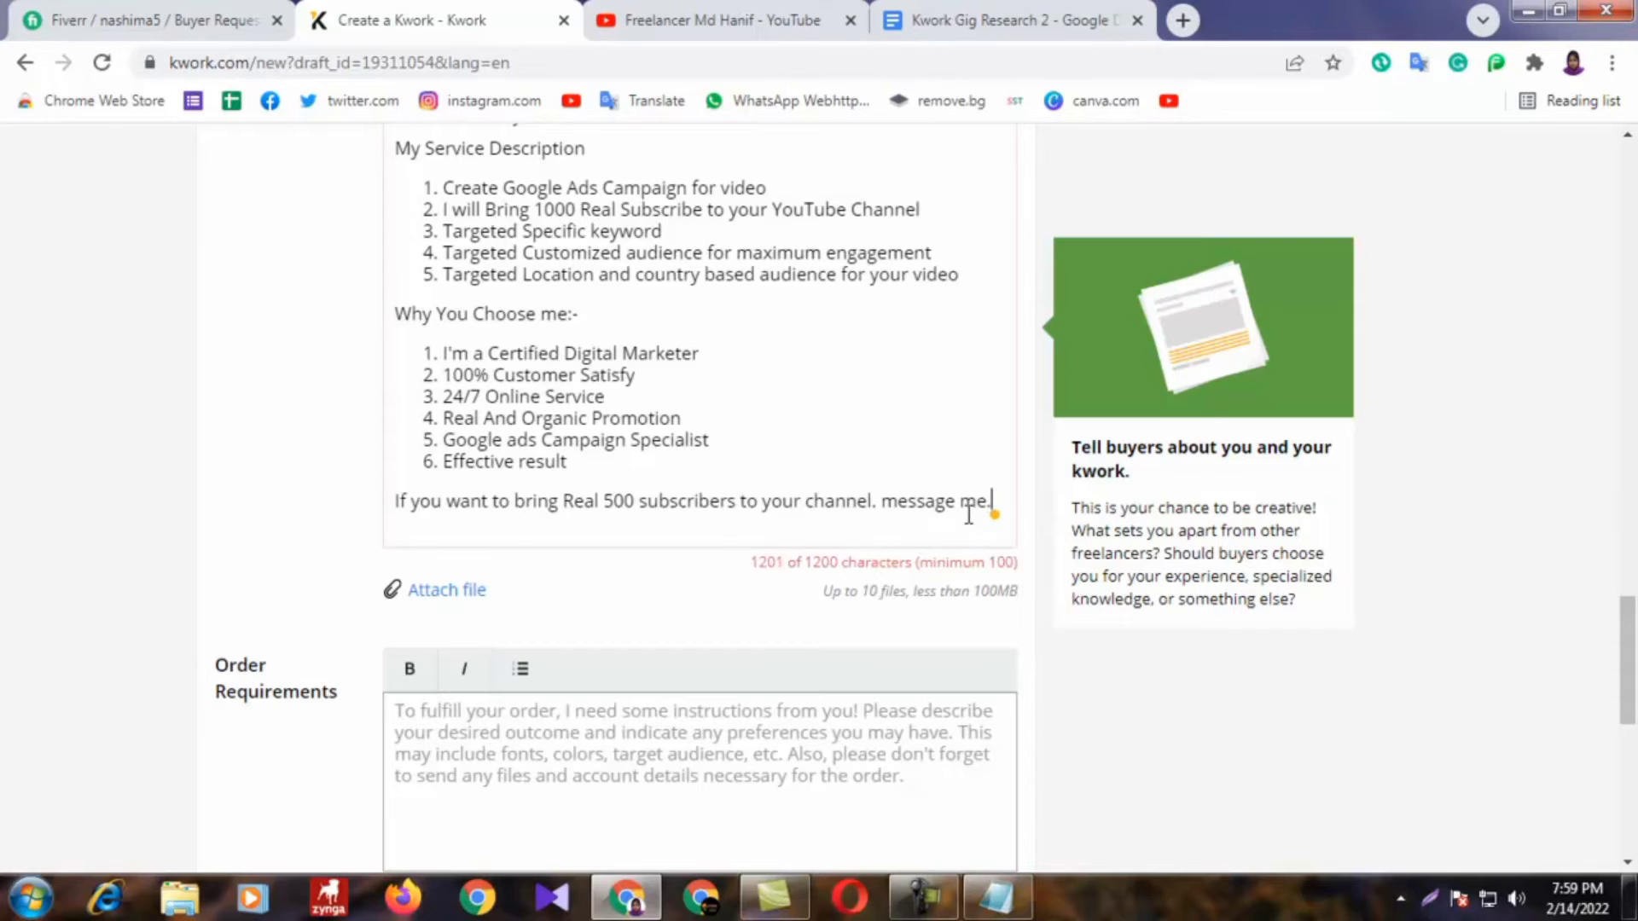
{"action": "key", "text": "BackSpace"}
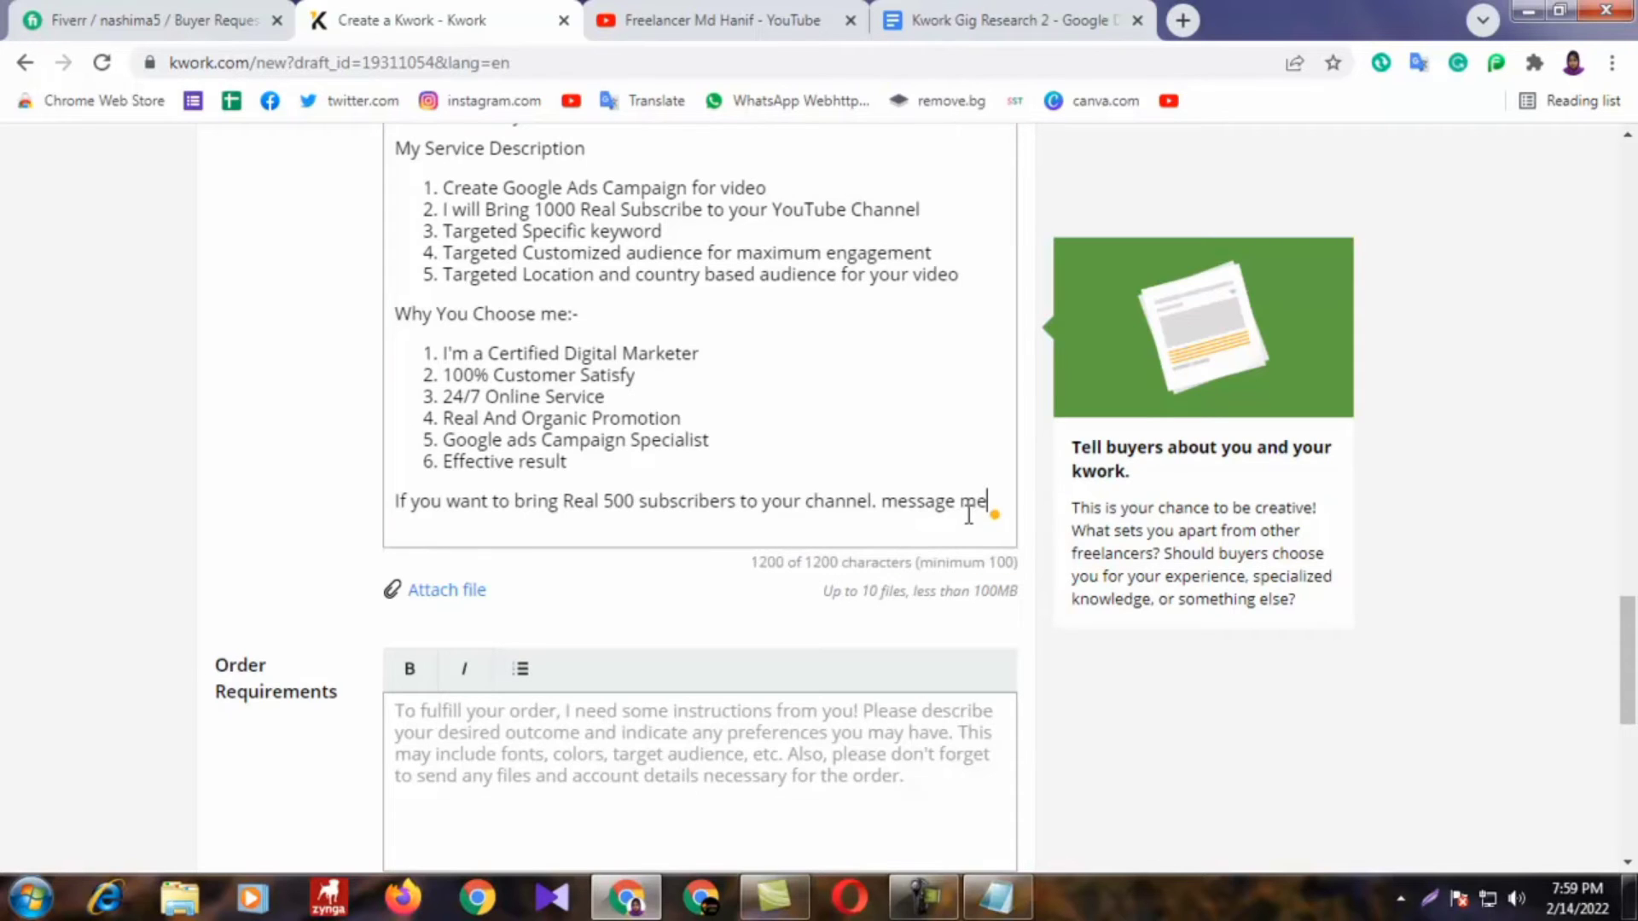
Step: Replace the whole closing line of the kwork description with "Thank You."
{"action": "left_click", "coordinate": [740, 503]}
{"action": "triple_click", "coordinate": [844, 505]}
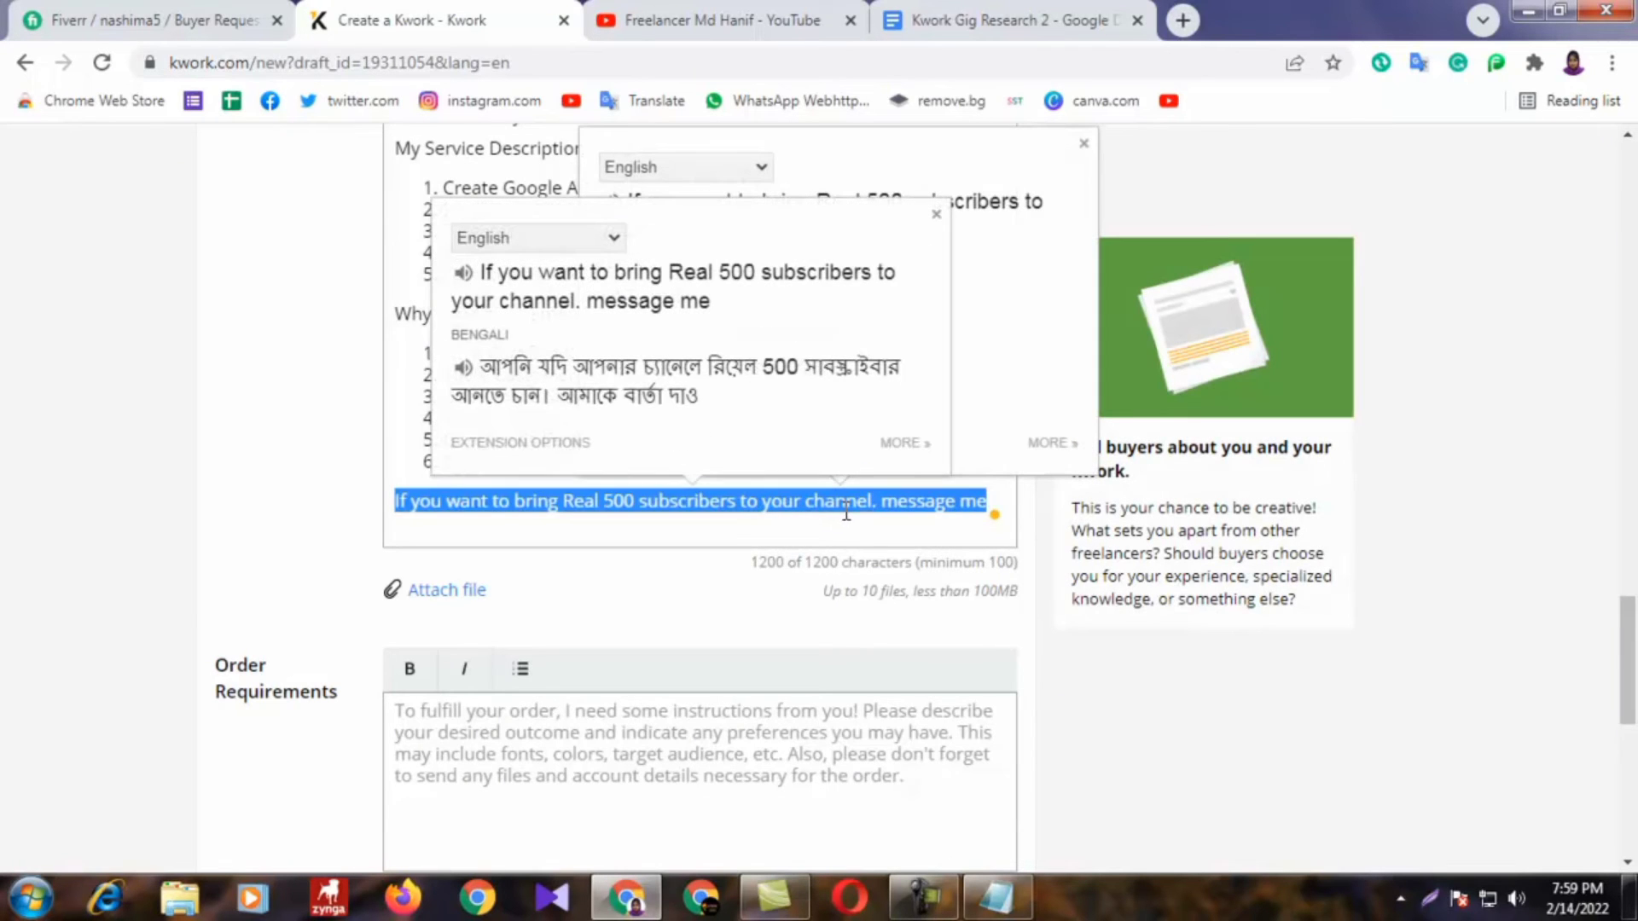
{"action": "key", "text": "BackSpace"}
{"action": "left_click", "coordinate": [507, 515]}
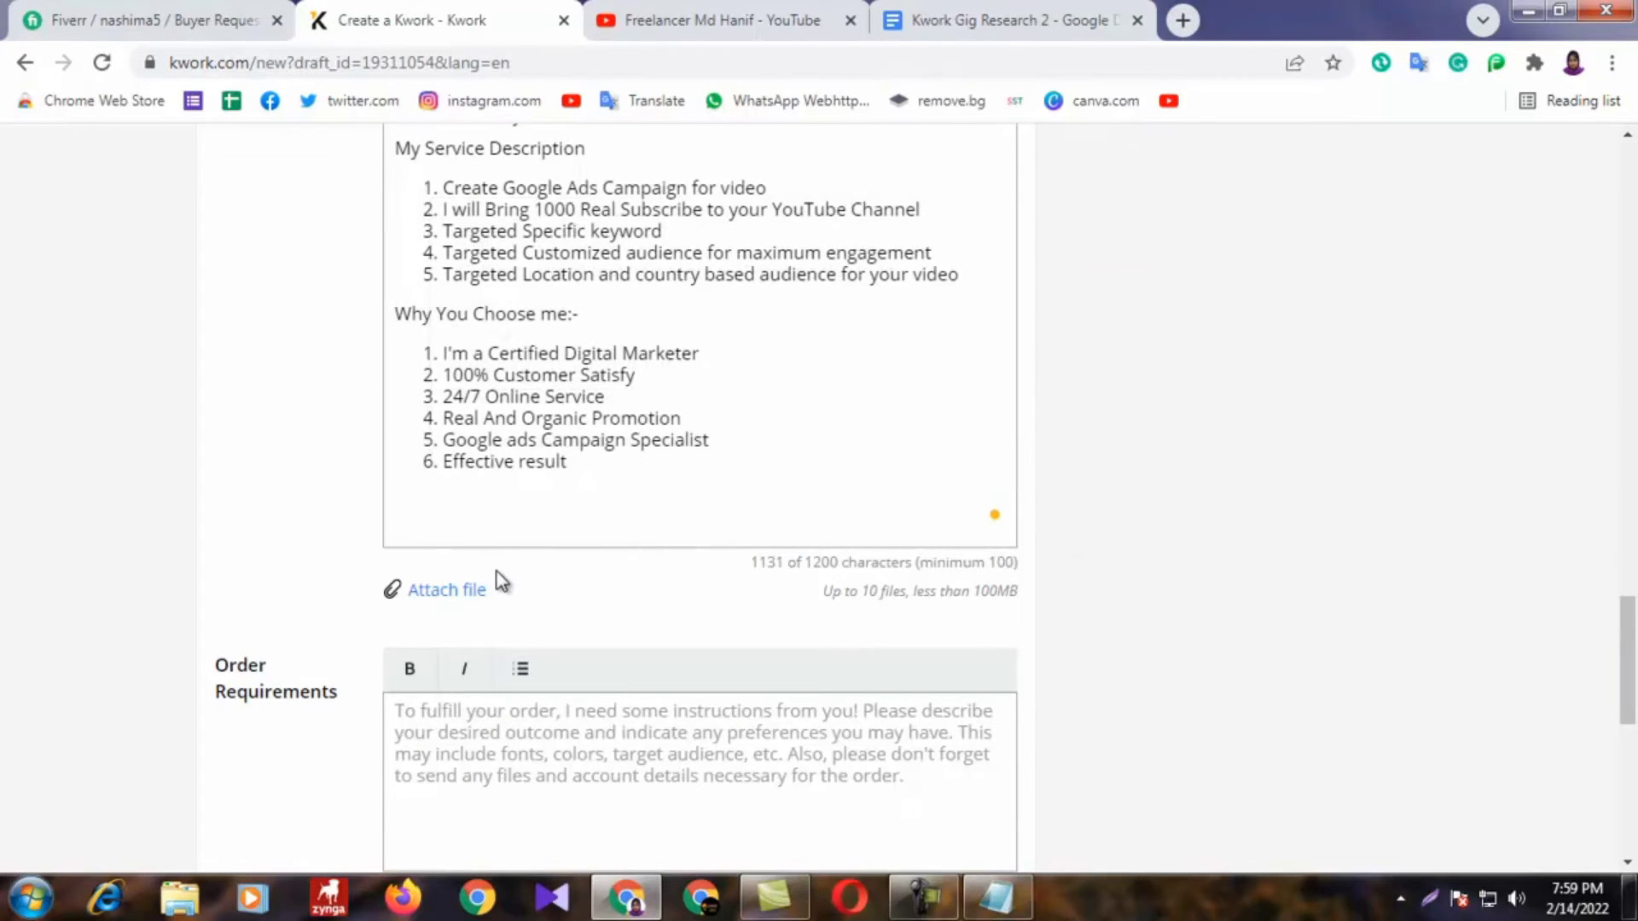
{"action": "type", "text": "Thank"}
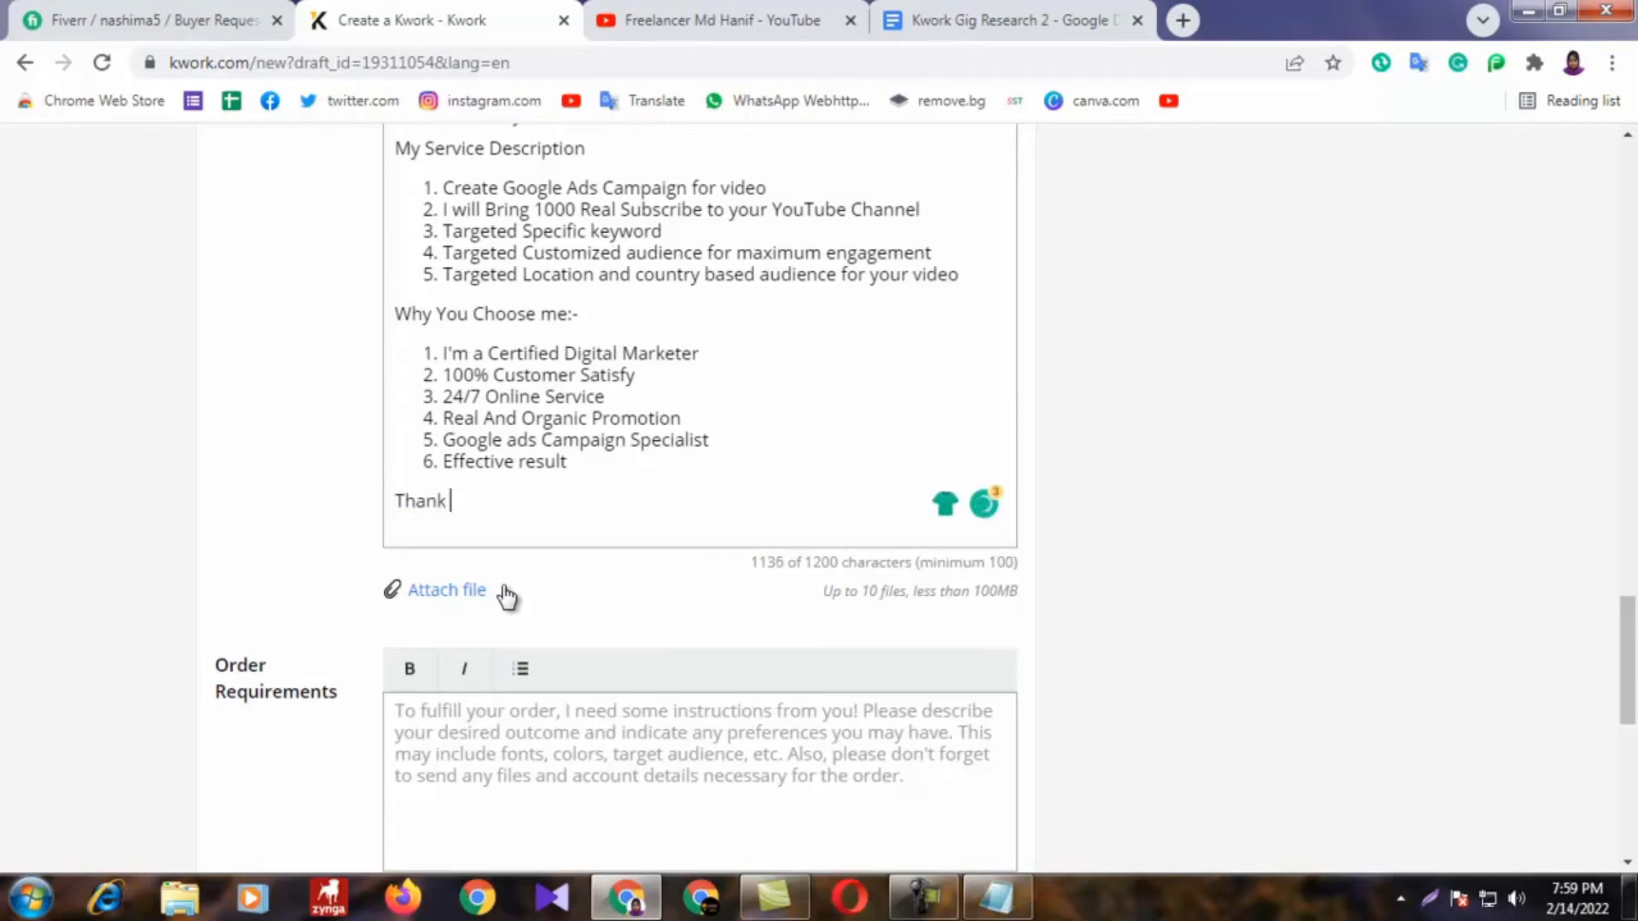
{"action": "type", "text": " You."}
{"action": "scroll", "coordinate": [698, 720], "scroll_direction": "up", "scroll_amount": 10}
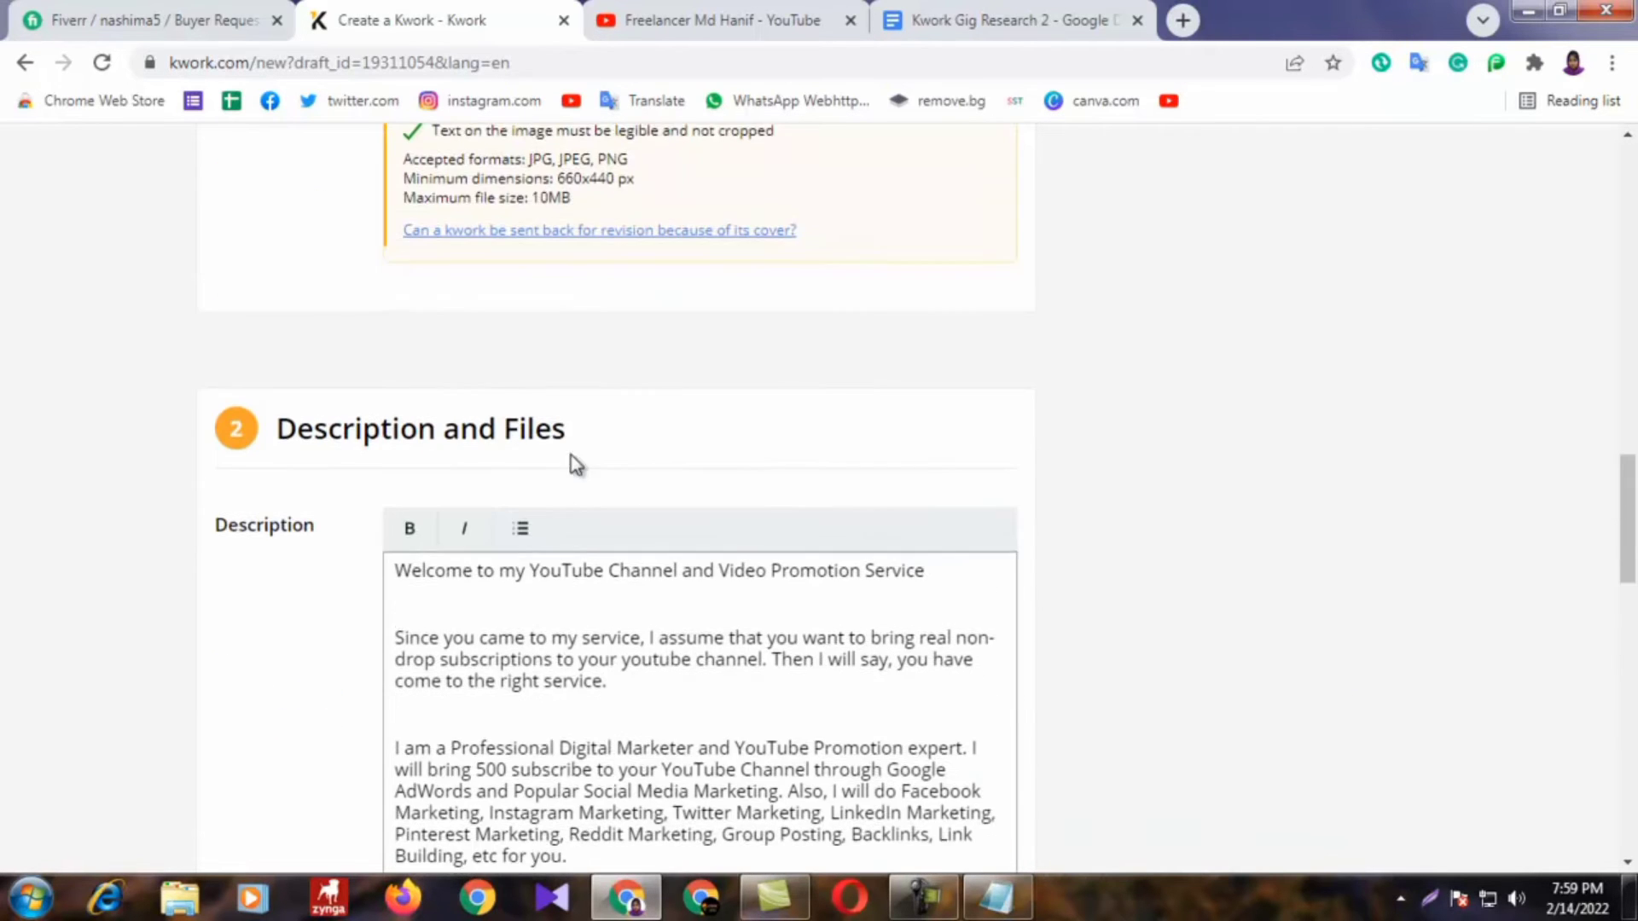
{"action": "scroll", "coordinate": [539, 564], "scroll_direction": "down", "scroll_amount": 1}
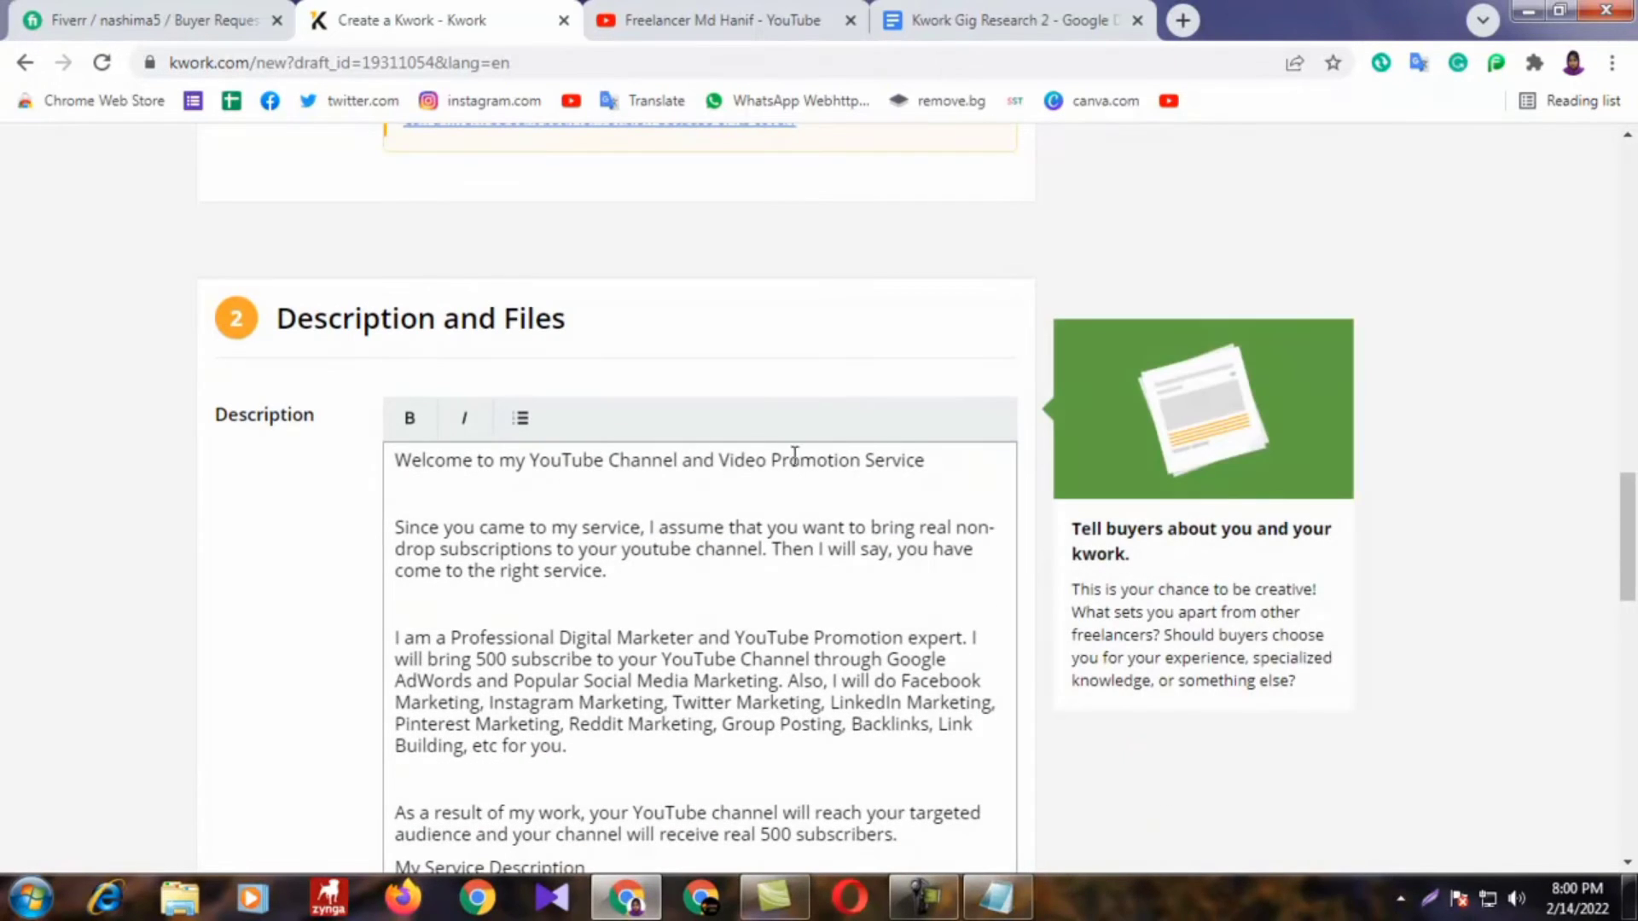
{"action": "left_click_drag", "start_coordinate": [924, 460], "coordinate": [786, 464]}
{"action": "left_click", "coordinate": [365, 483]}
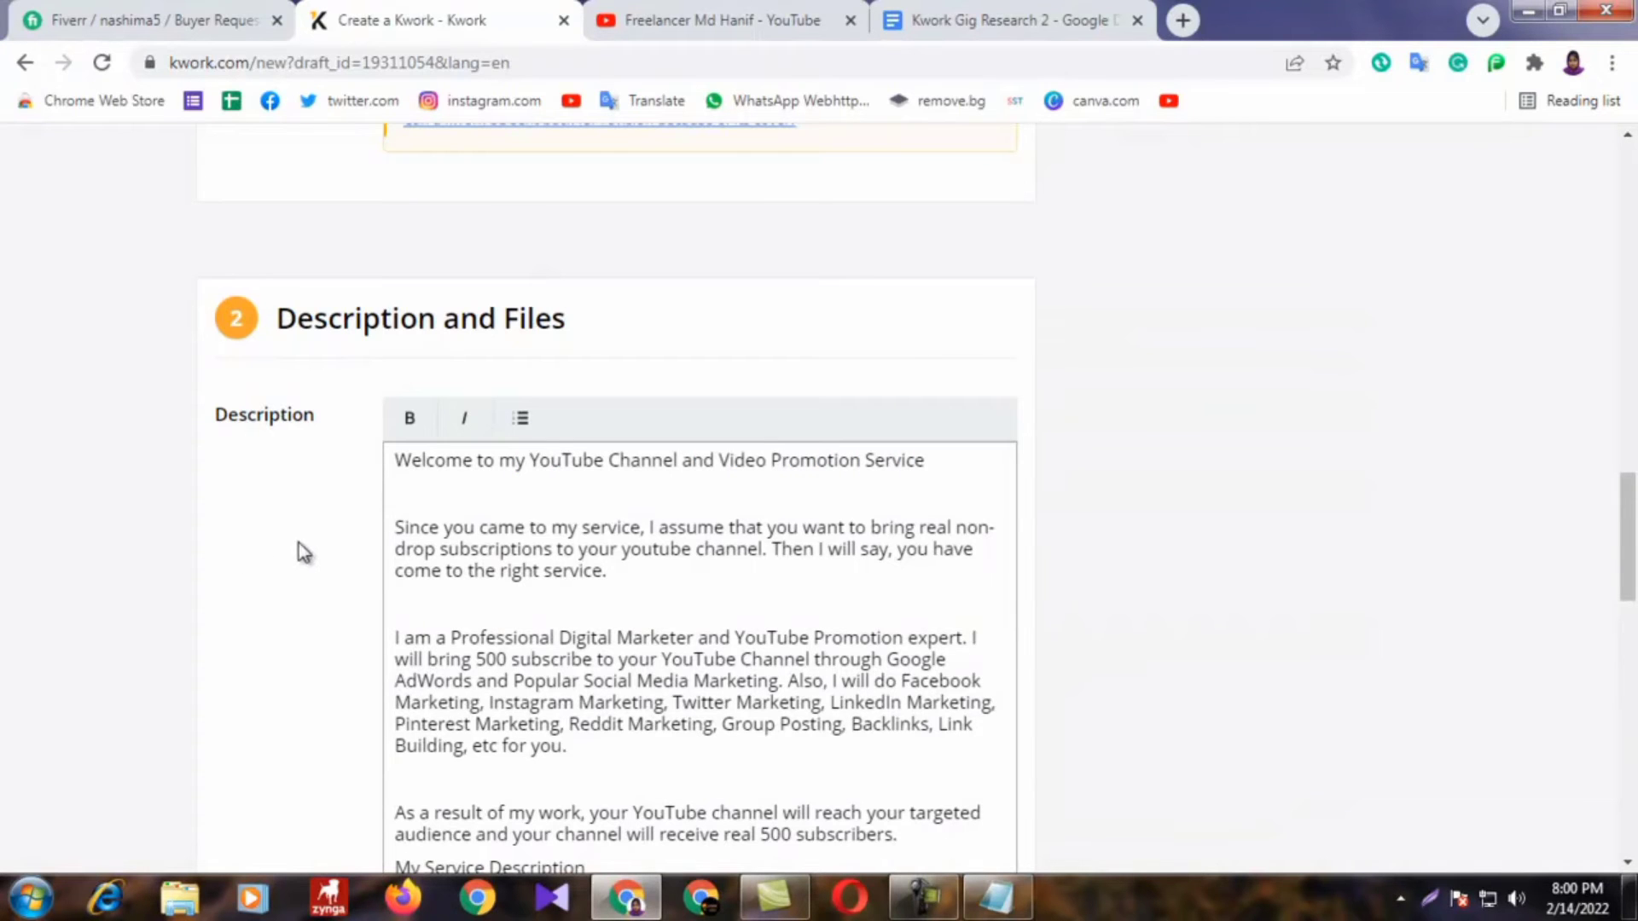
Step: Review the kwork's title and the full description text from the welcome line to the closing line
{"action": "left_click", "coordinate": [625, 535]}
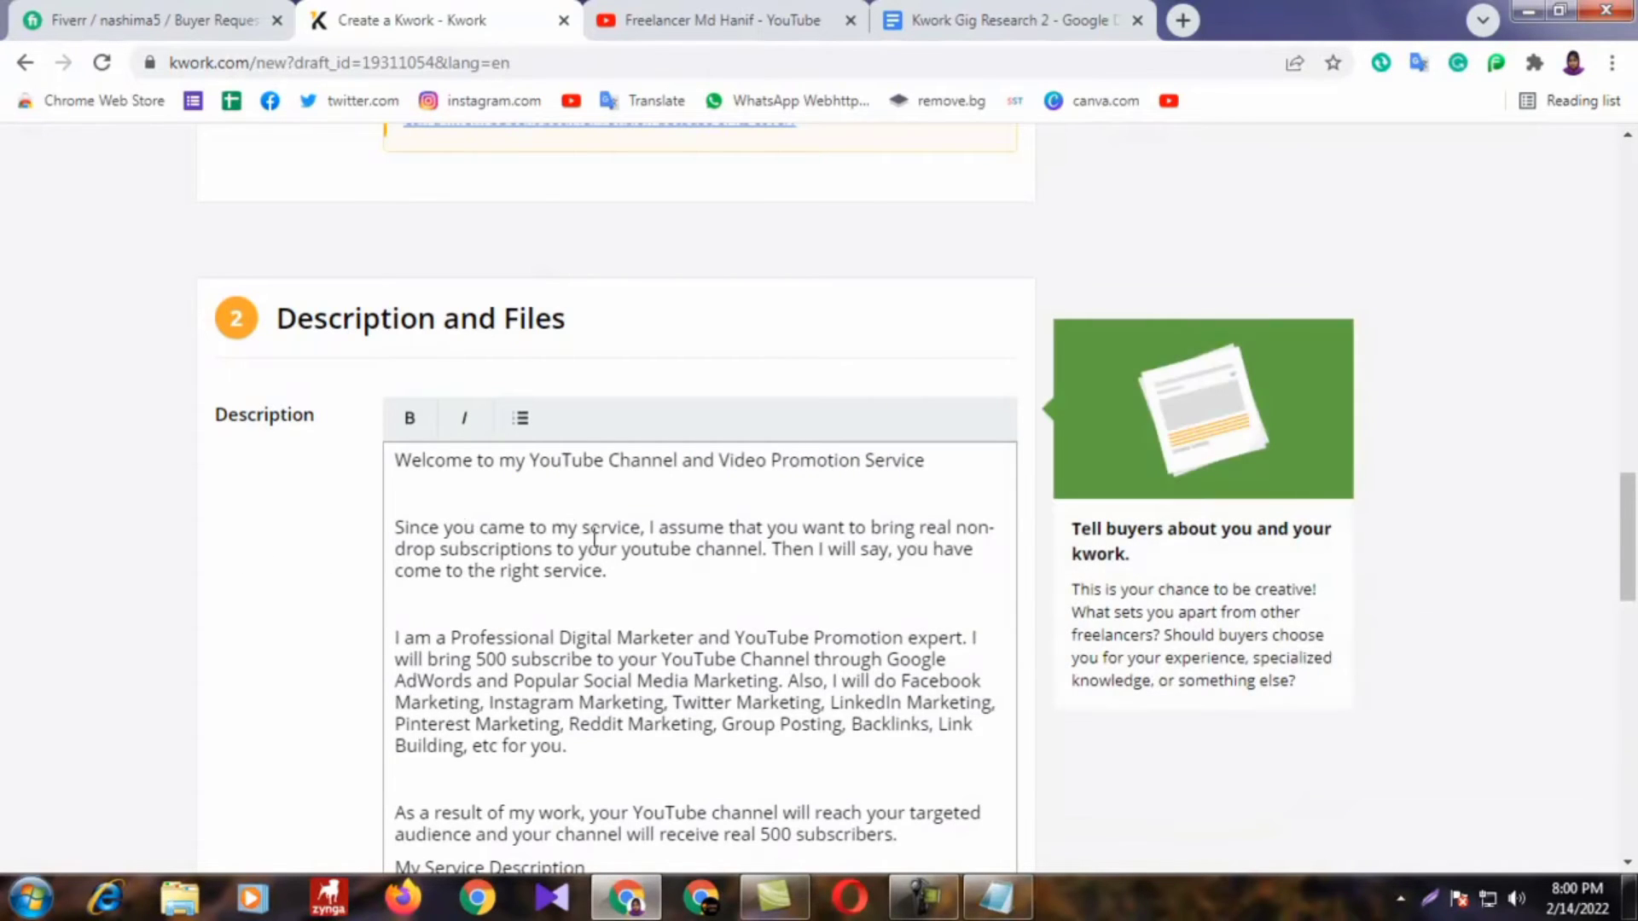
{"action": "scroll", "coordinate": [595, 537], "scroll_direction": "down", "scroll_amount": 1}
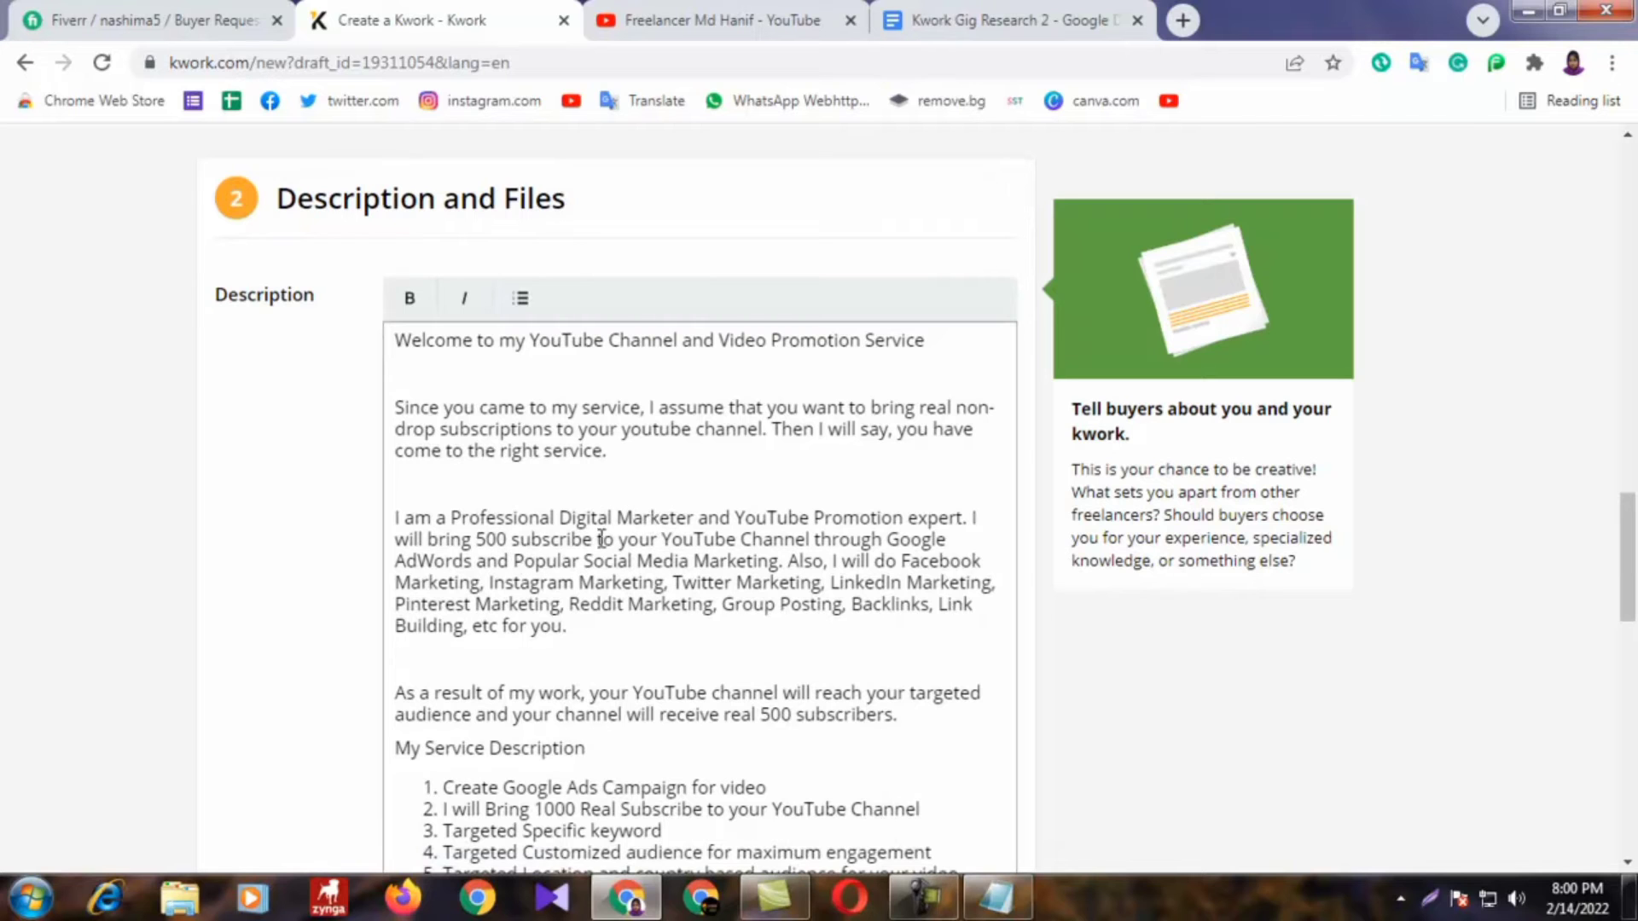
{"action": "scroll", "coordinate": [600, 539], "scroll_direction": "up", "scroll_amount": 10}
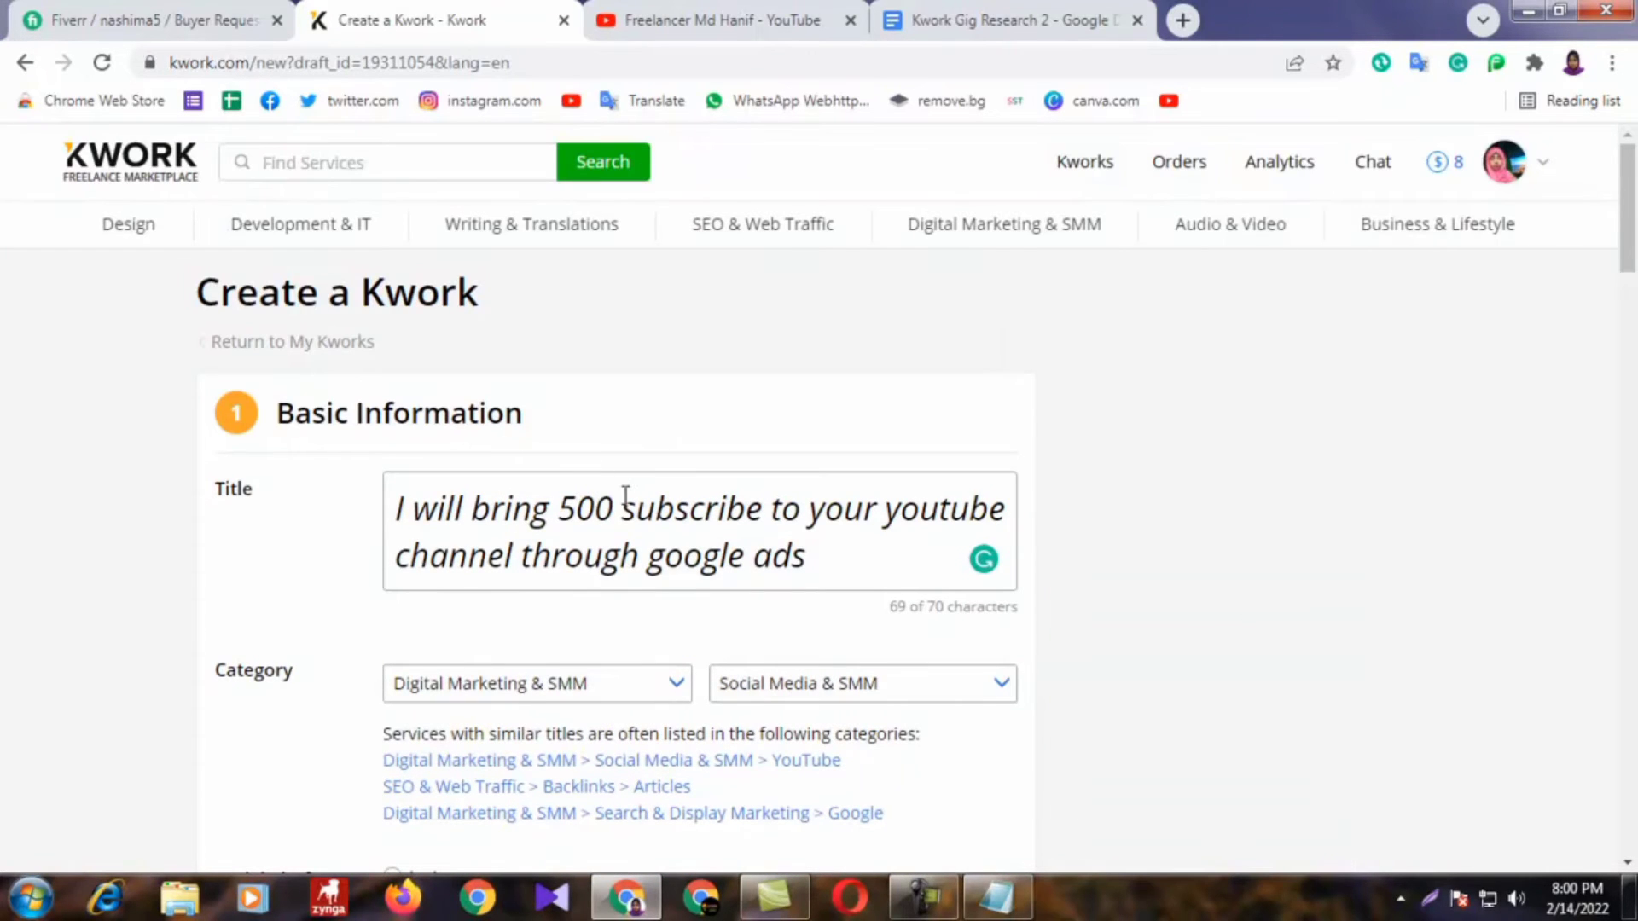
{"action": "left_click", "coordinate": [626, 497]}
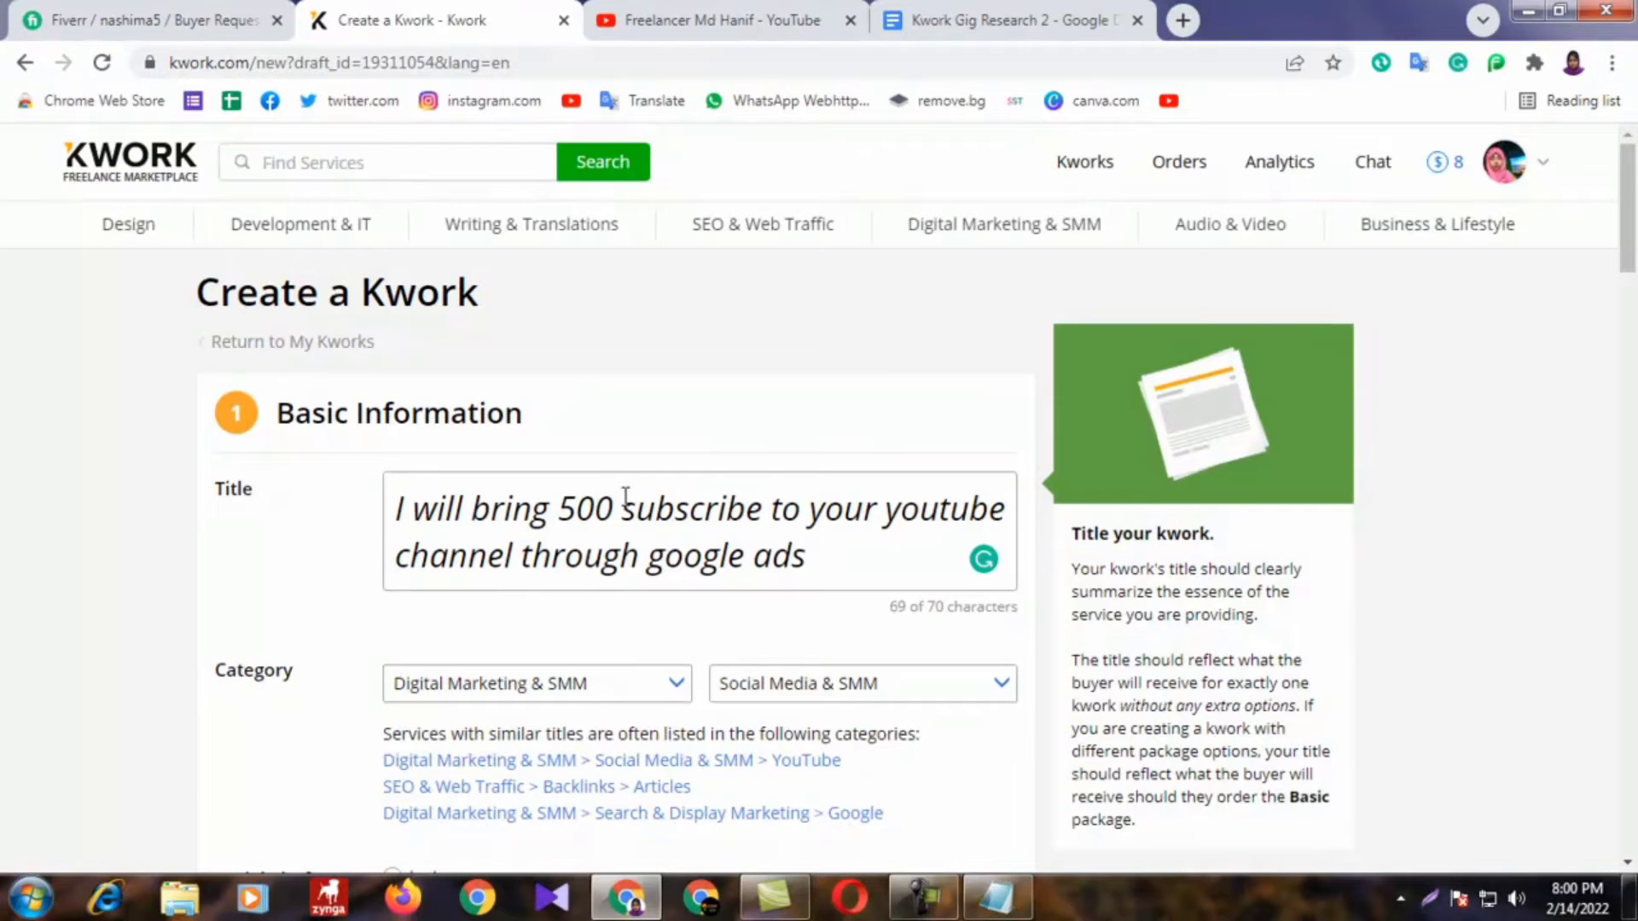
{"action": "scroll", "coordinate": [625, 497], "scroll_direction": "down", "scroll_amount": 12}
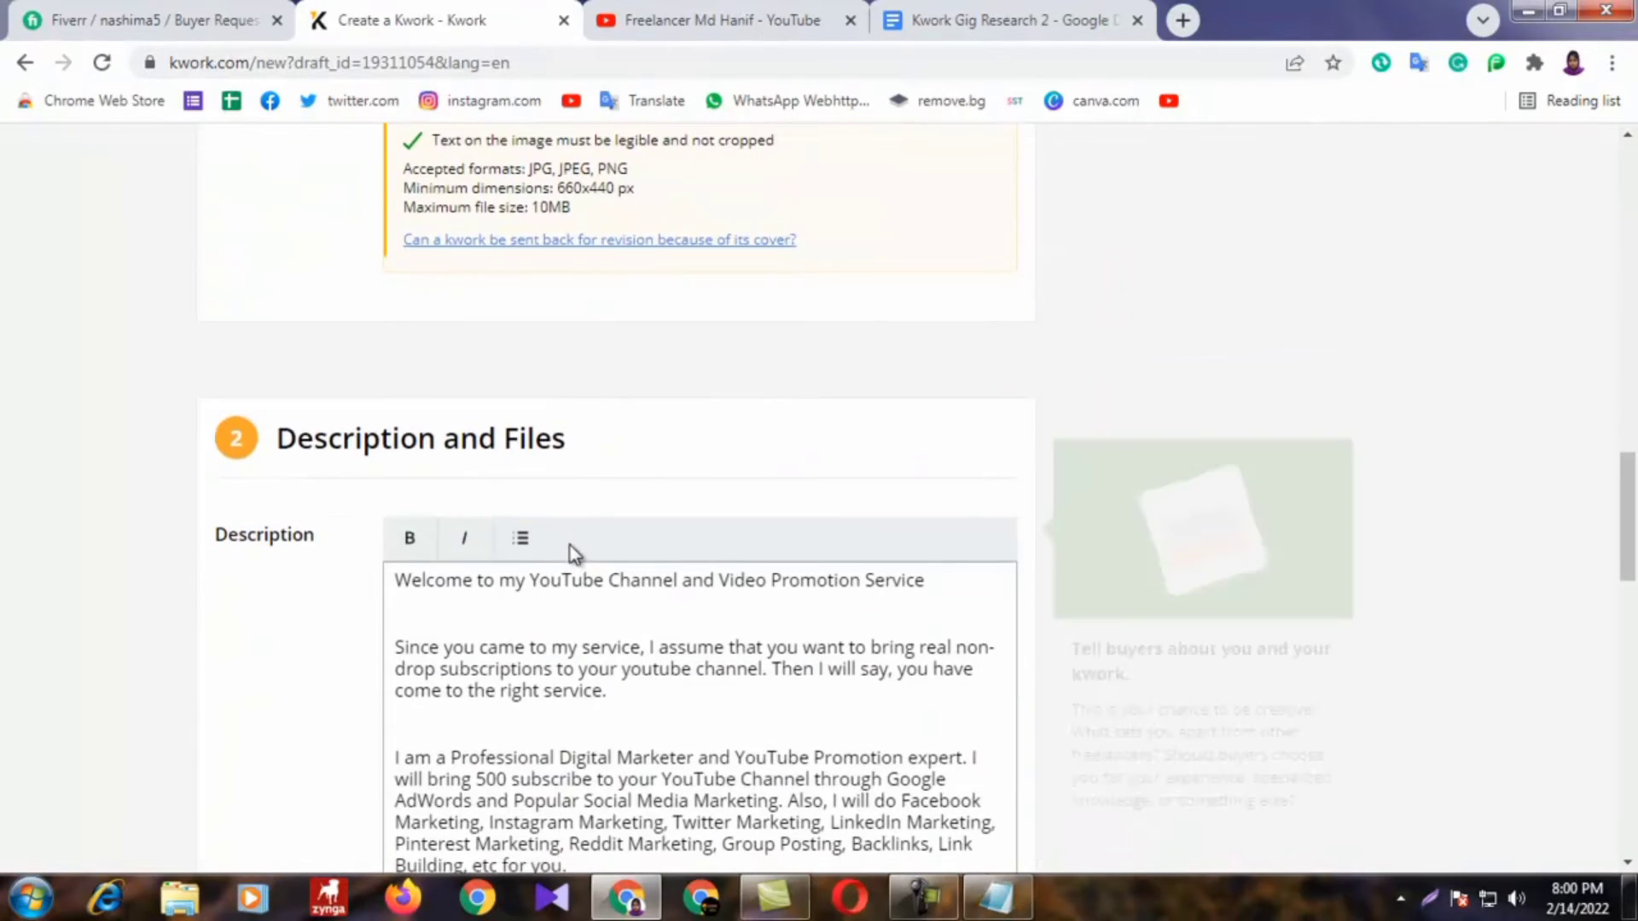
{"action": "scroll", "coordinate": [570, 551], "scroll_direction": "down", "scroll_amount": 5}
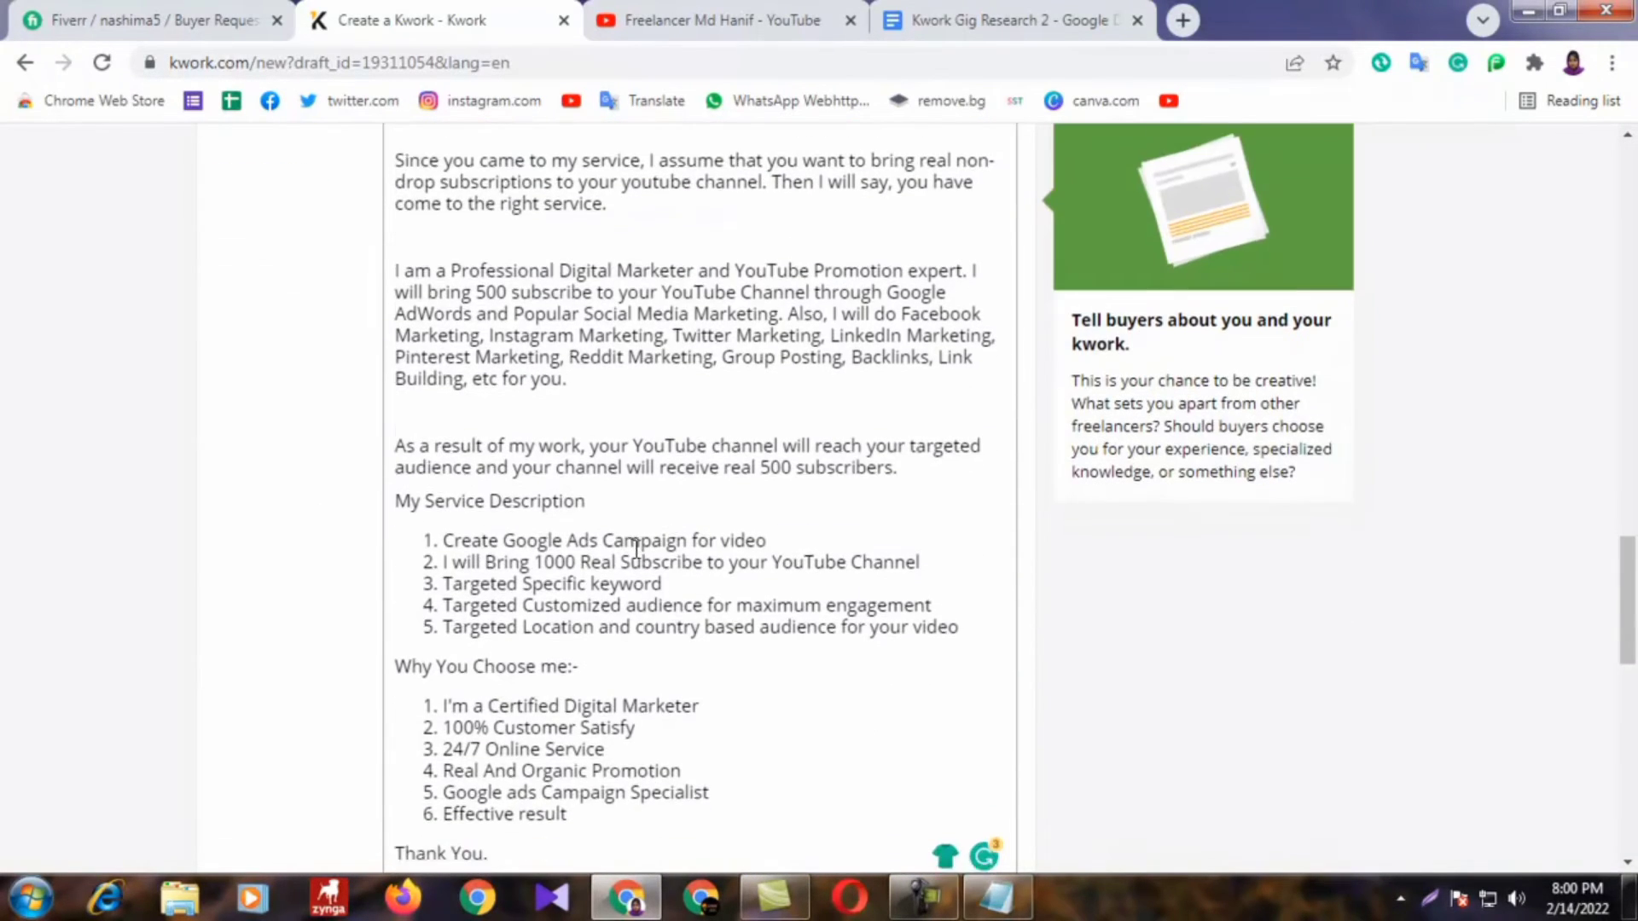
{"action": "scroll", "coordinate": [637, 546], "scroll_direction": "down", "scroll_amount": 1}
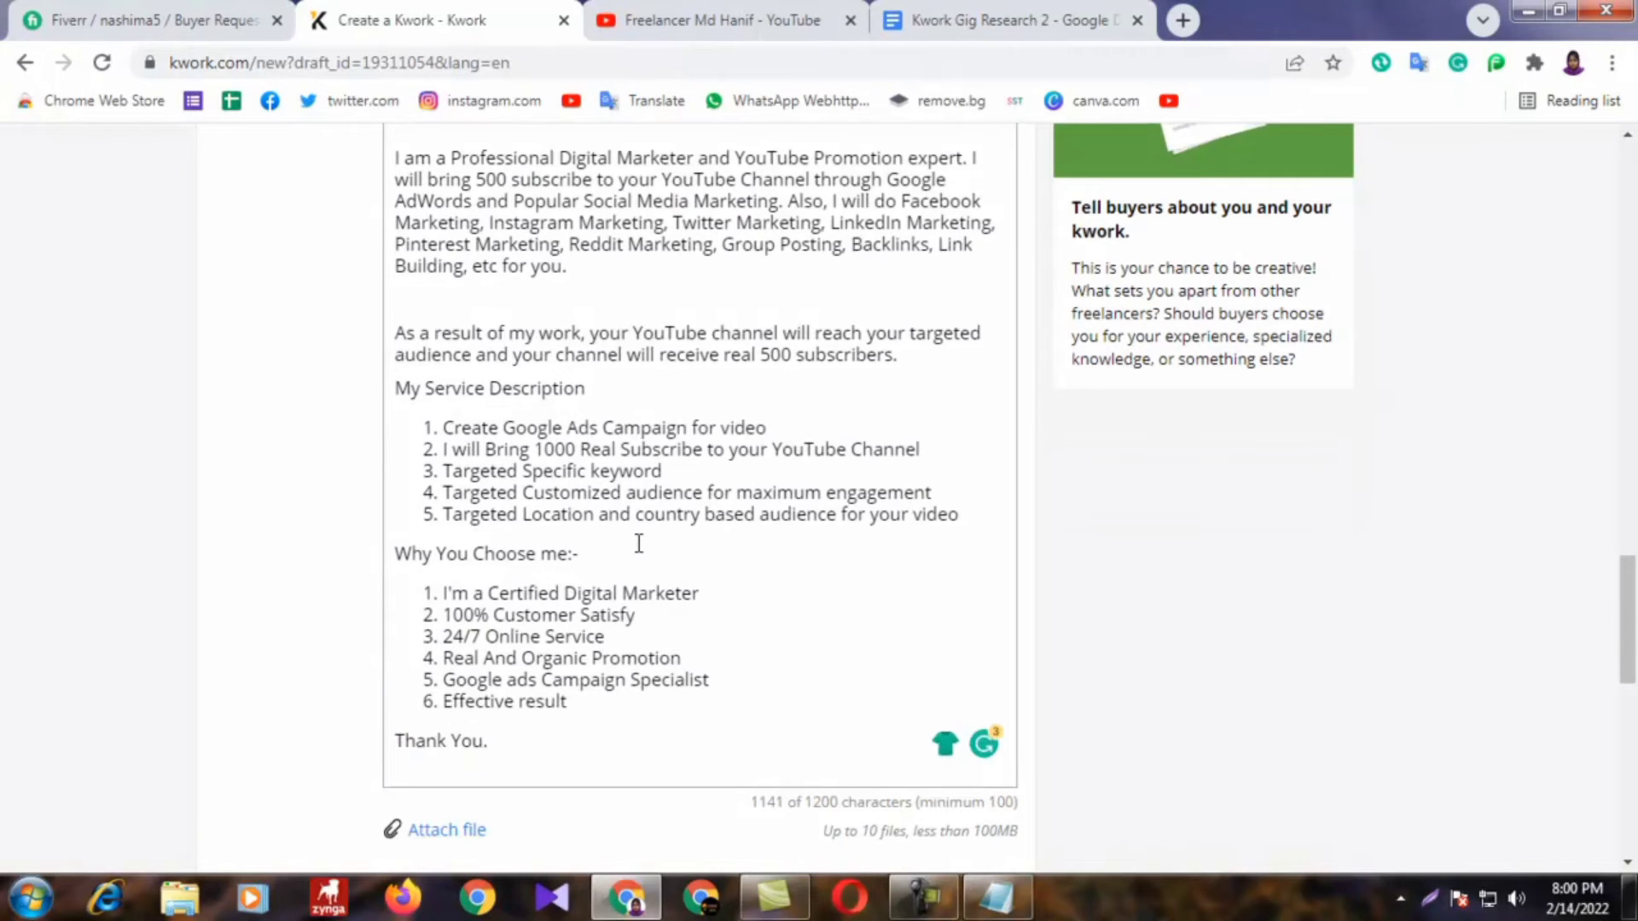
{"action": "scroll", "coordinate": [638, 543], "scroll_direction": "up", "scroll_amount": 1}
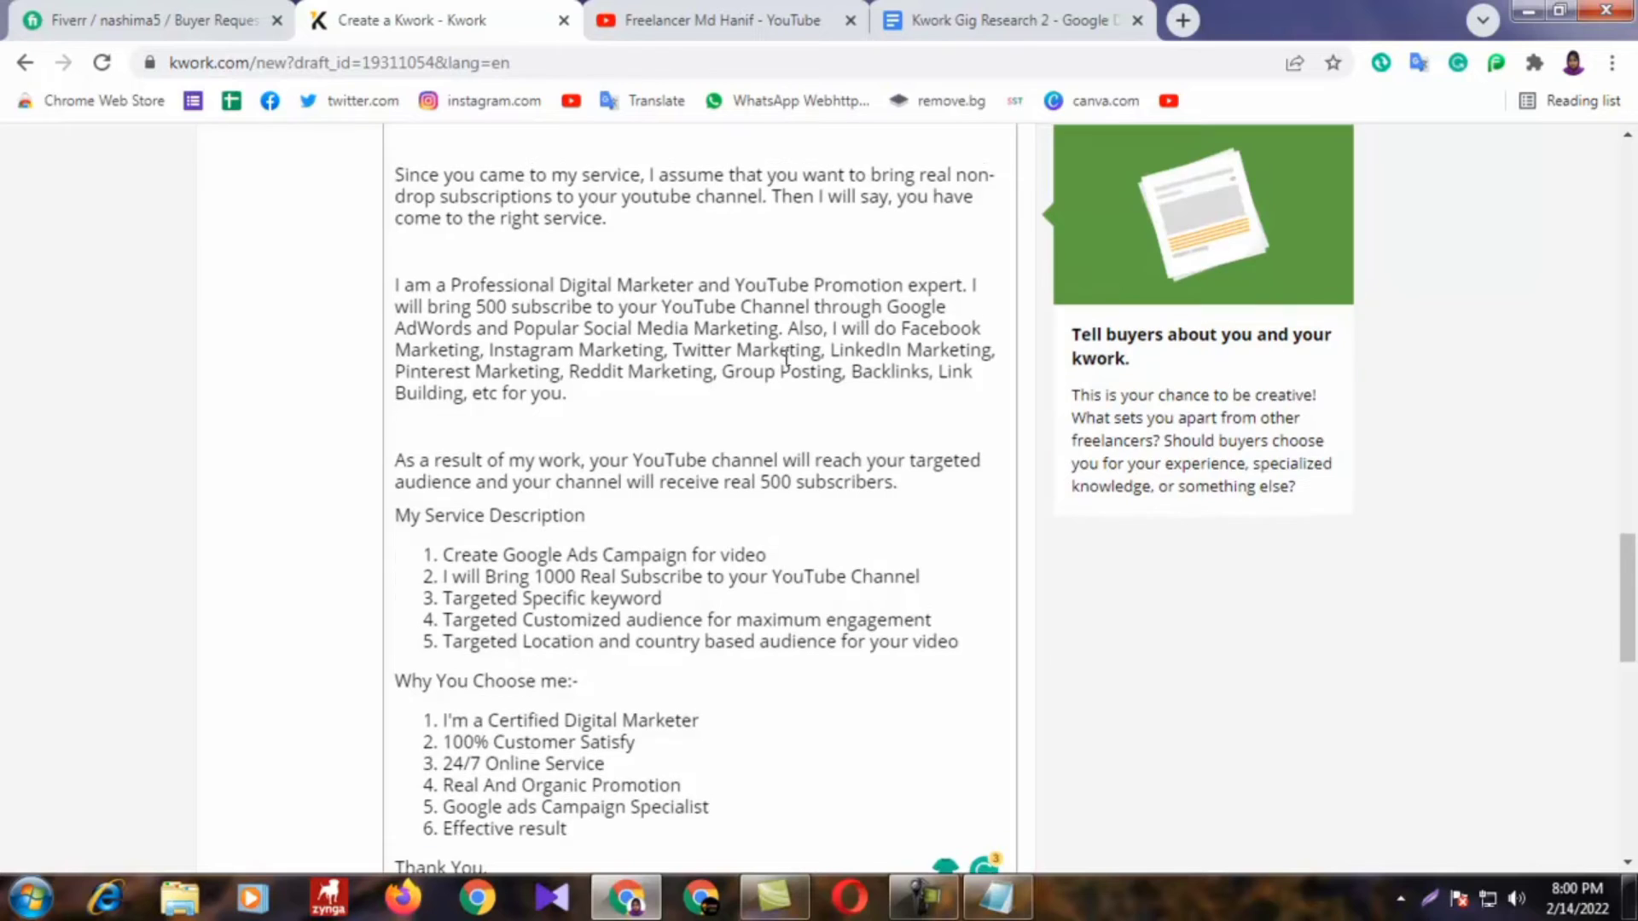
{"action": "scroll", "coordinate": [475, 629], "scroll_direction": "up", "scroll_amount": 2}
{"action": "scroll", "coordinate": [620, 534], "scroll_direction": "down", "scroll_amount": 2}
{"action": "scroll", "coordinate": [620, 534], "scroll_direction": "down", "scroll_amount": 2}
{"action": "scroll", "coordinate": [680, 520], "scroll_direction": "up", "scroll_amount": 2}
Step: Insert a blank line above "My Service Description" in the kwork description and check the paragraph spacing
{"action": "left_click", "coordinate": [434, 399]}
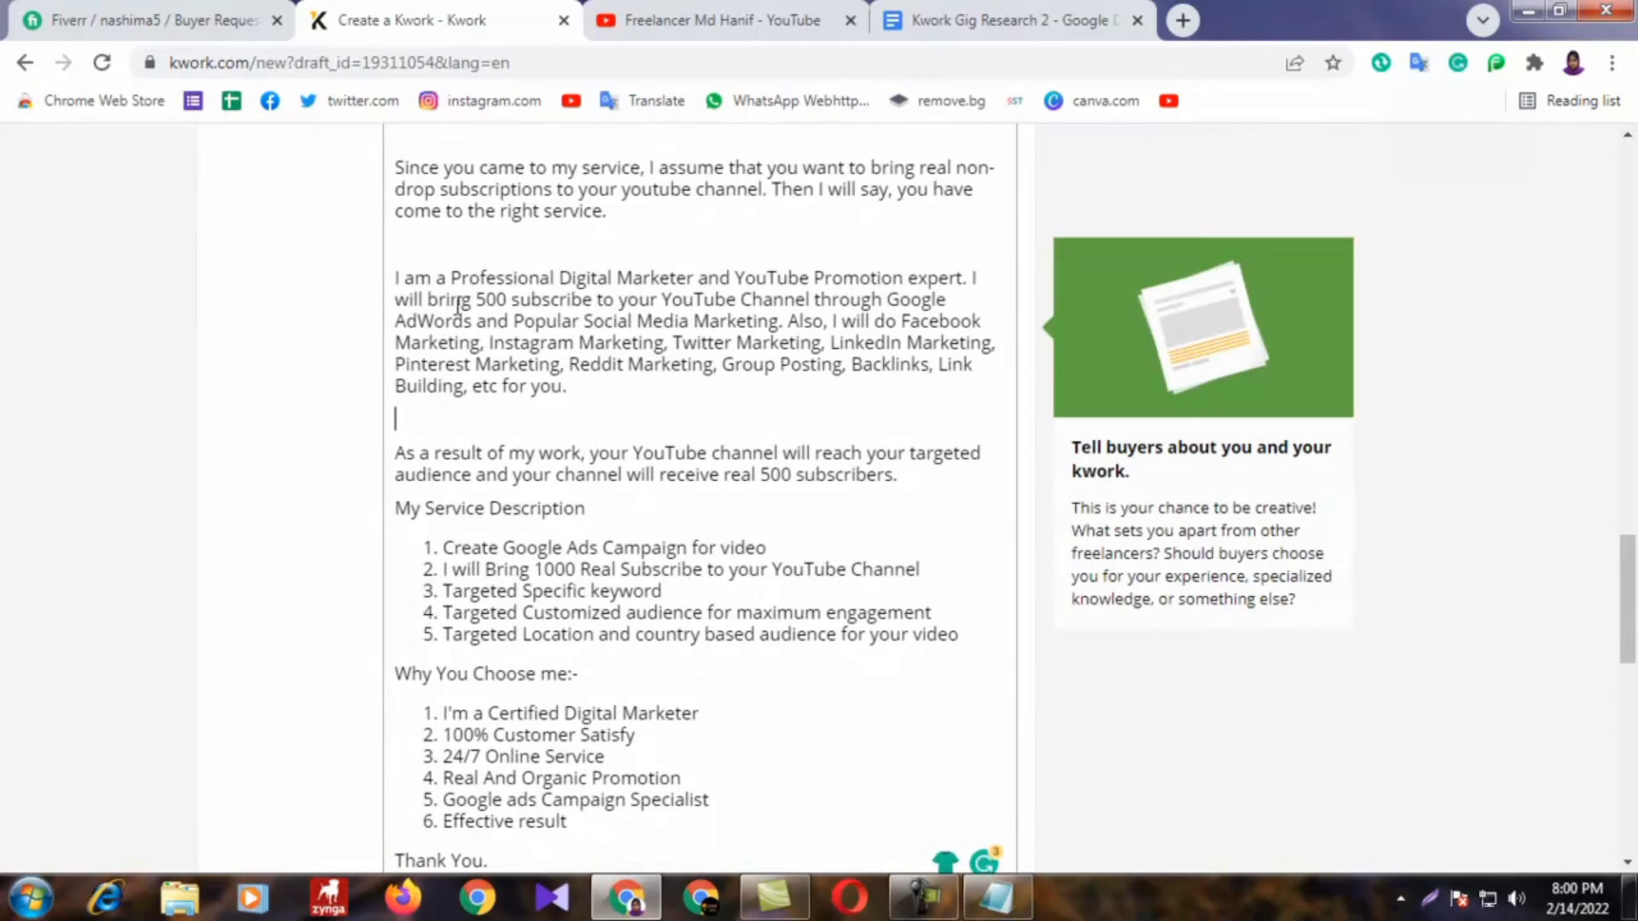
{"action": "scroll", "coordinate": [600, 278], "scroll_direction": "up", "scroll_amount": 3}
{"action": "left_click", "coordinate": [416, 380]}
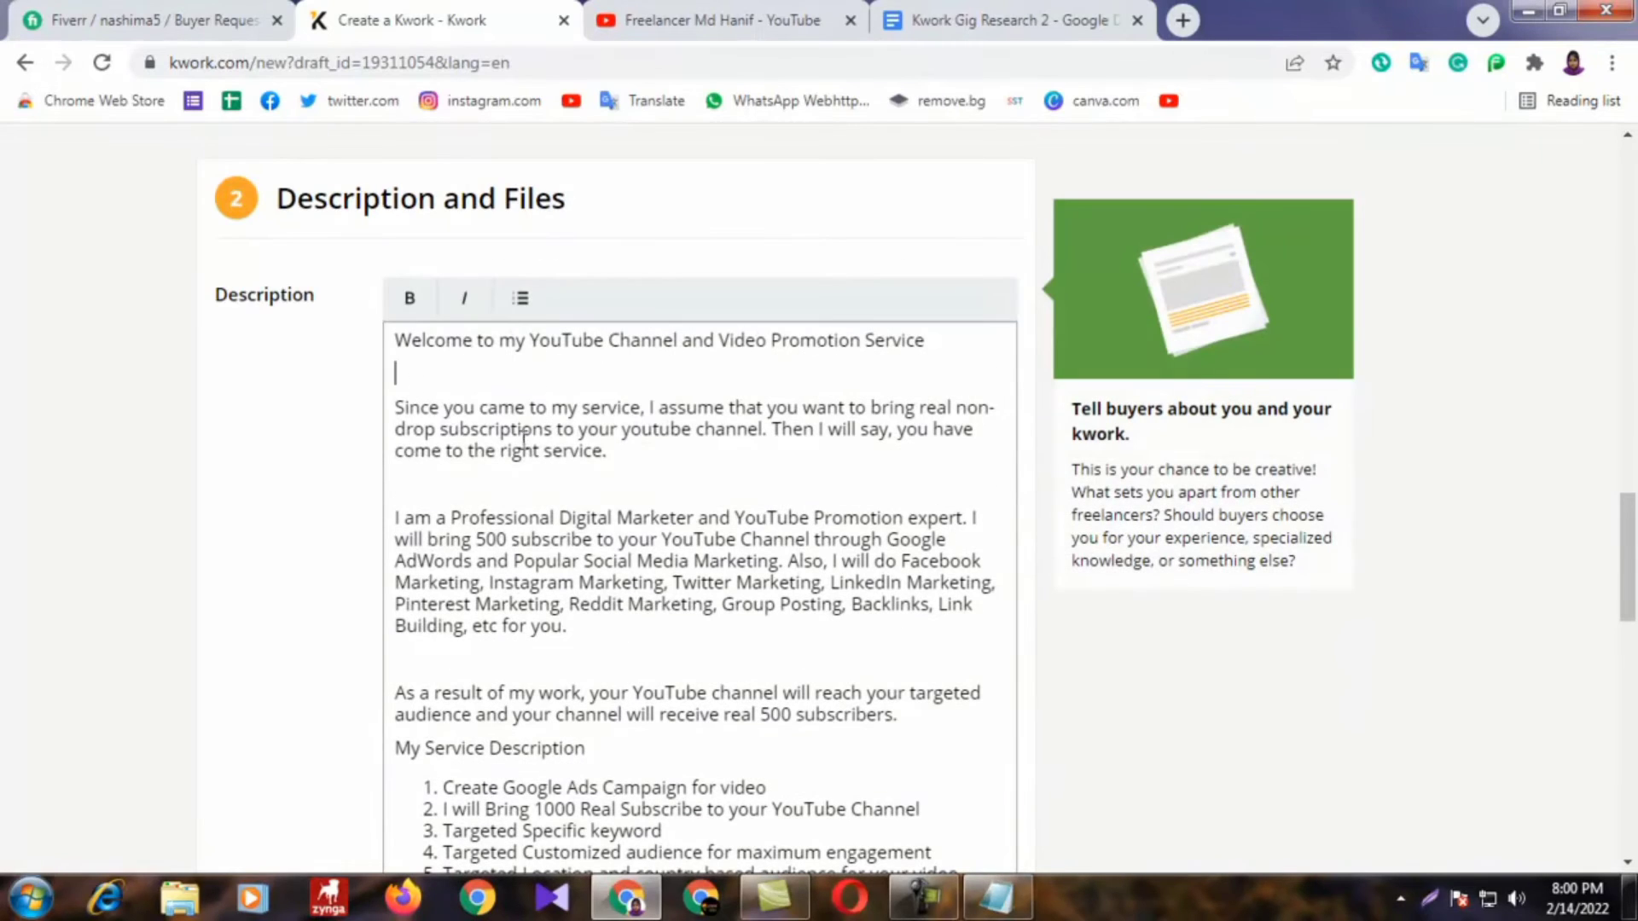
{"action": "scroll", "coordinate": [446, 568], "scroll_direction": "down", "scroll_amount": 1}
{"action": "left_click", "coordinate": [419, 544]}
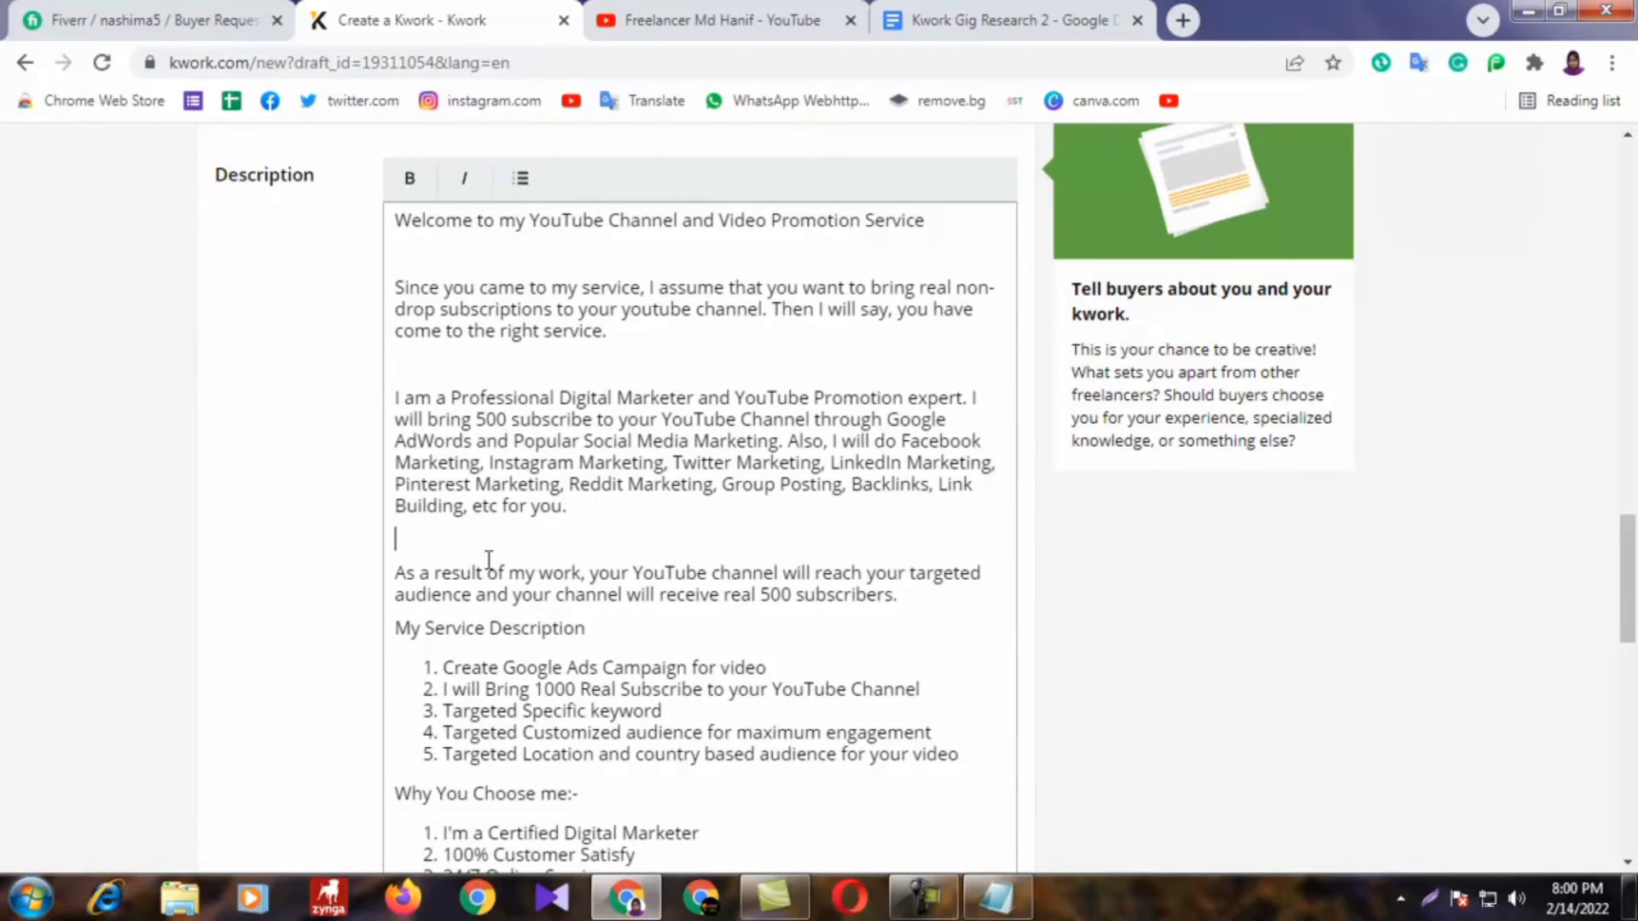
{"action": "scroll", "coordinate": [645, 589], "scroll_direction": "down", "scroll_amount": 1}
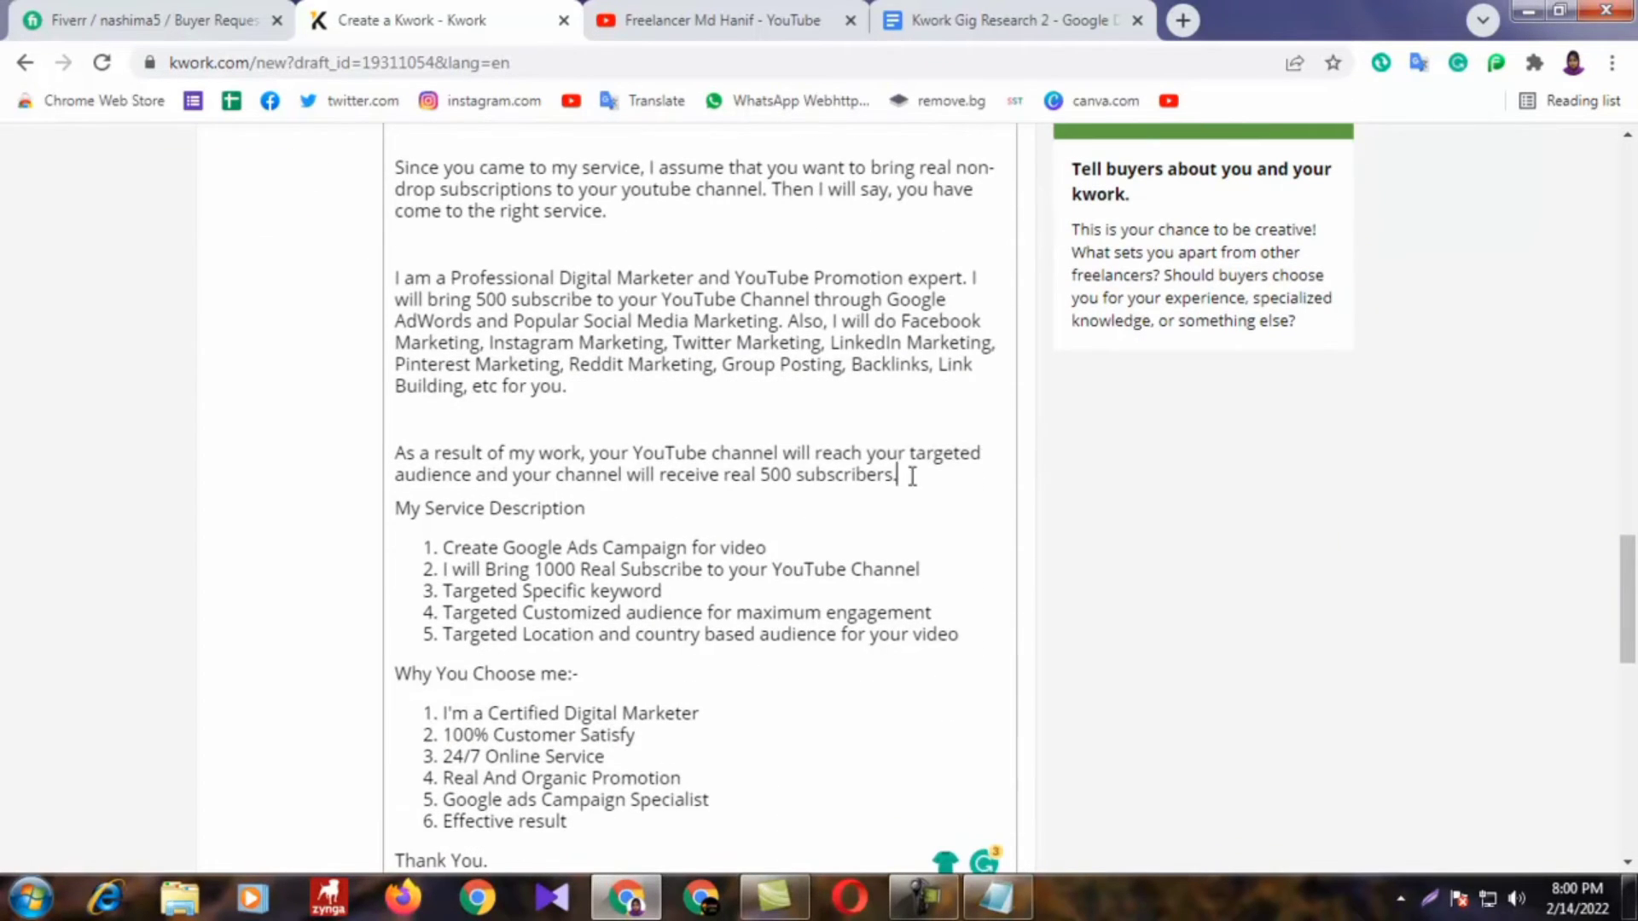
{"action": "key", "text": "Return"}
{"action": "scroll", "coordinate": [597, 384], "scroll_direction": "down", "scroll_amount": 1}
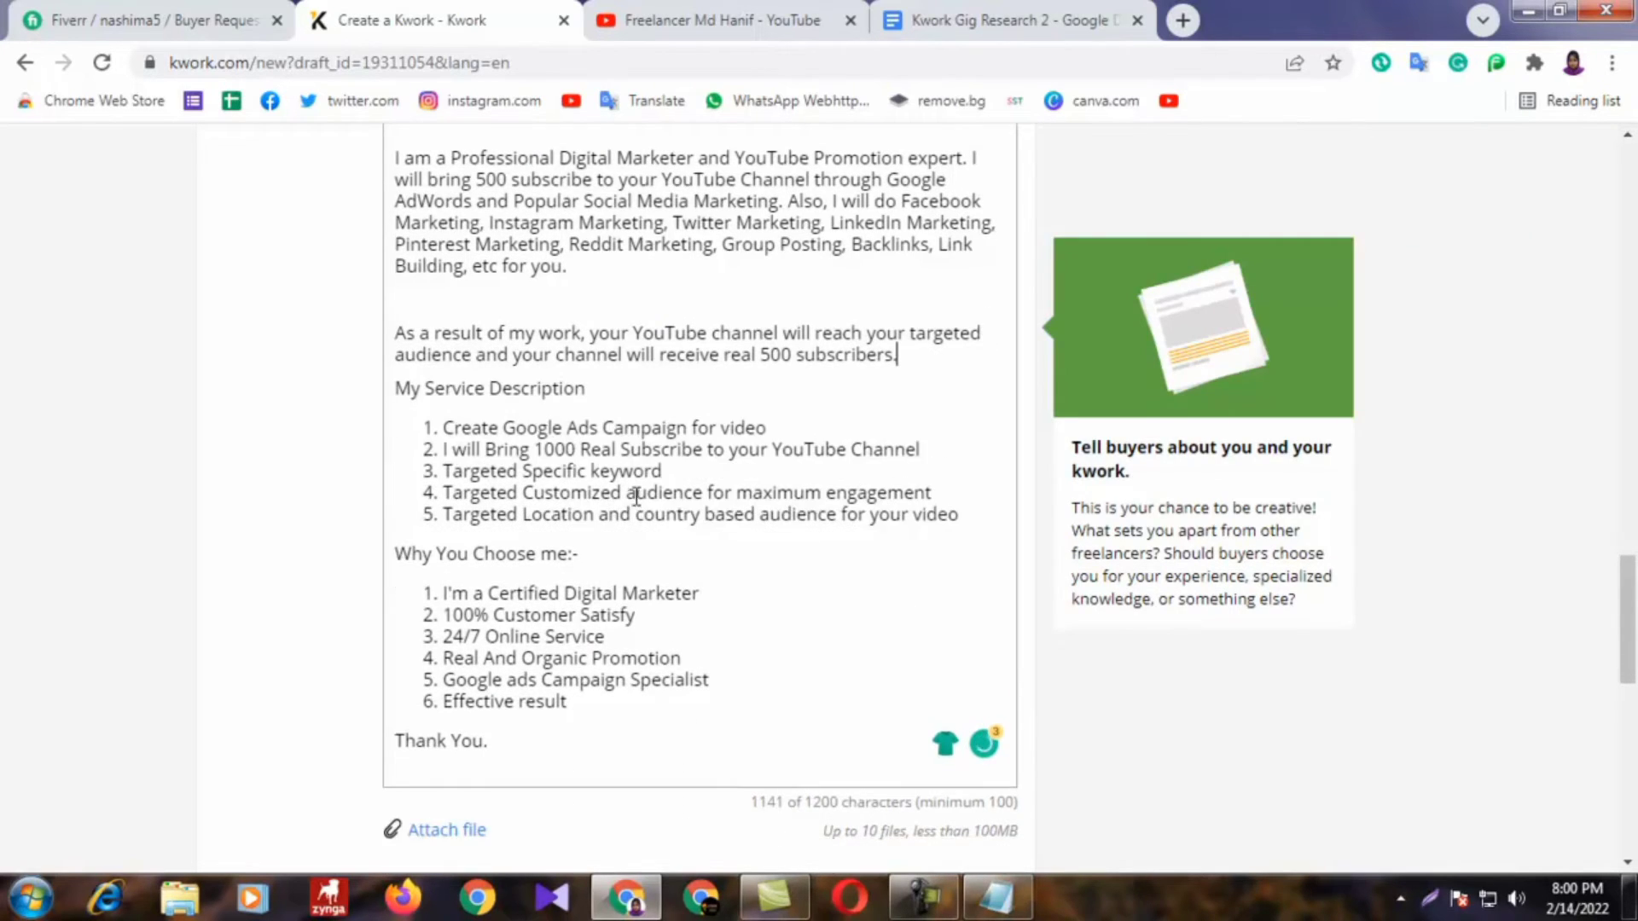
{"action": "scroll", "coordinate": [683, 503], "scroll_direction": "down", "scroll_amount": 1}
{"action": "scroll", "coordinate": [721, 439], "scroll_direction": "down", "scroll_amount": 2}
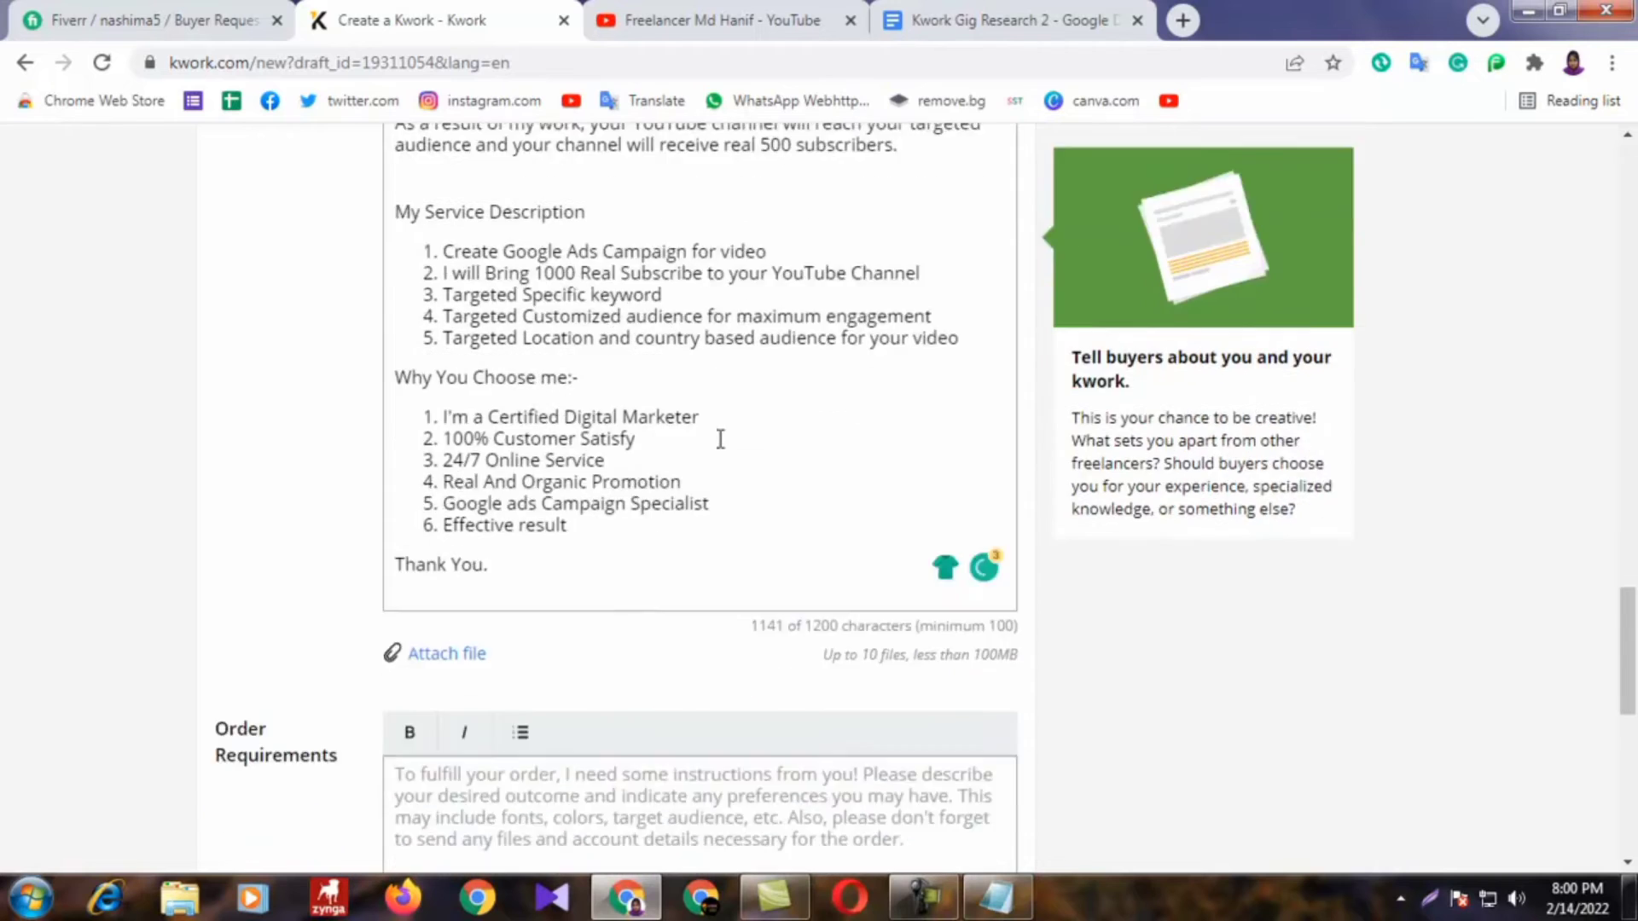
{"action": "scroll", "coordinate": [640, 388], "scroll_direction": "up", "scroll_amount": 1}
Step: Place the text cursor in the empty Order Requirements field of the kwork
{"action": "scroll", "coordinate": [563, 491], "scroll_direction": "down", "scroll_amount": 4}
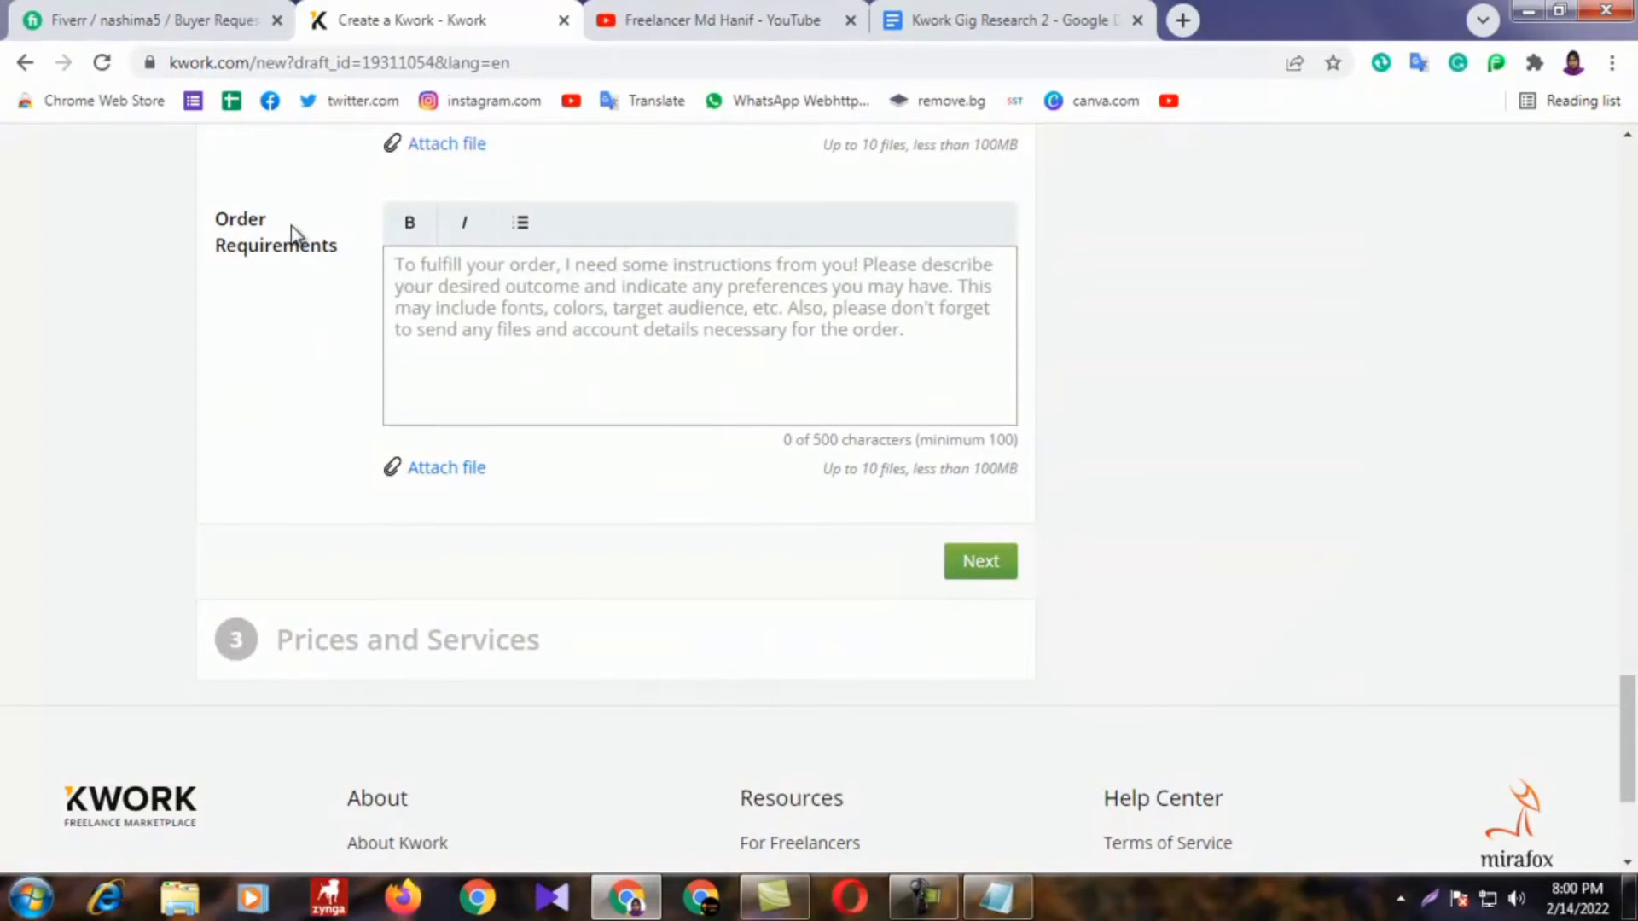
{"action": "double_click", "coordinate": [321, 247]}
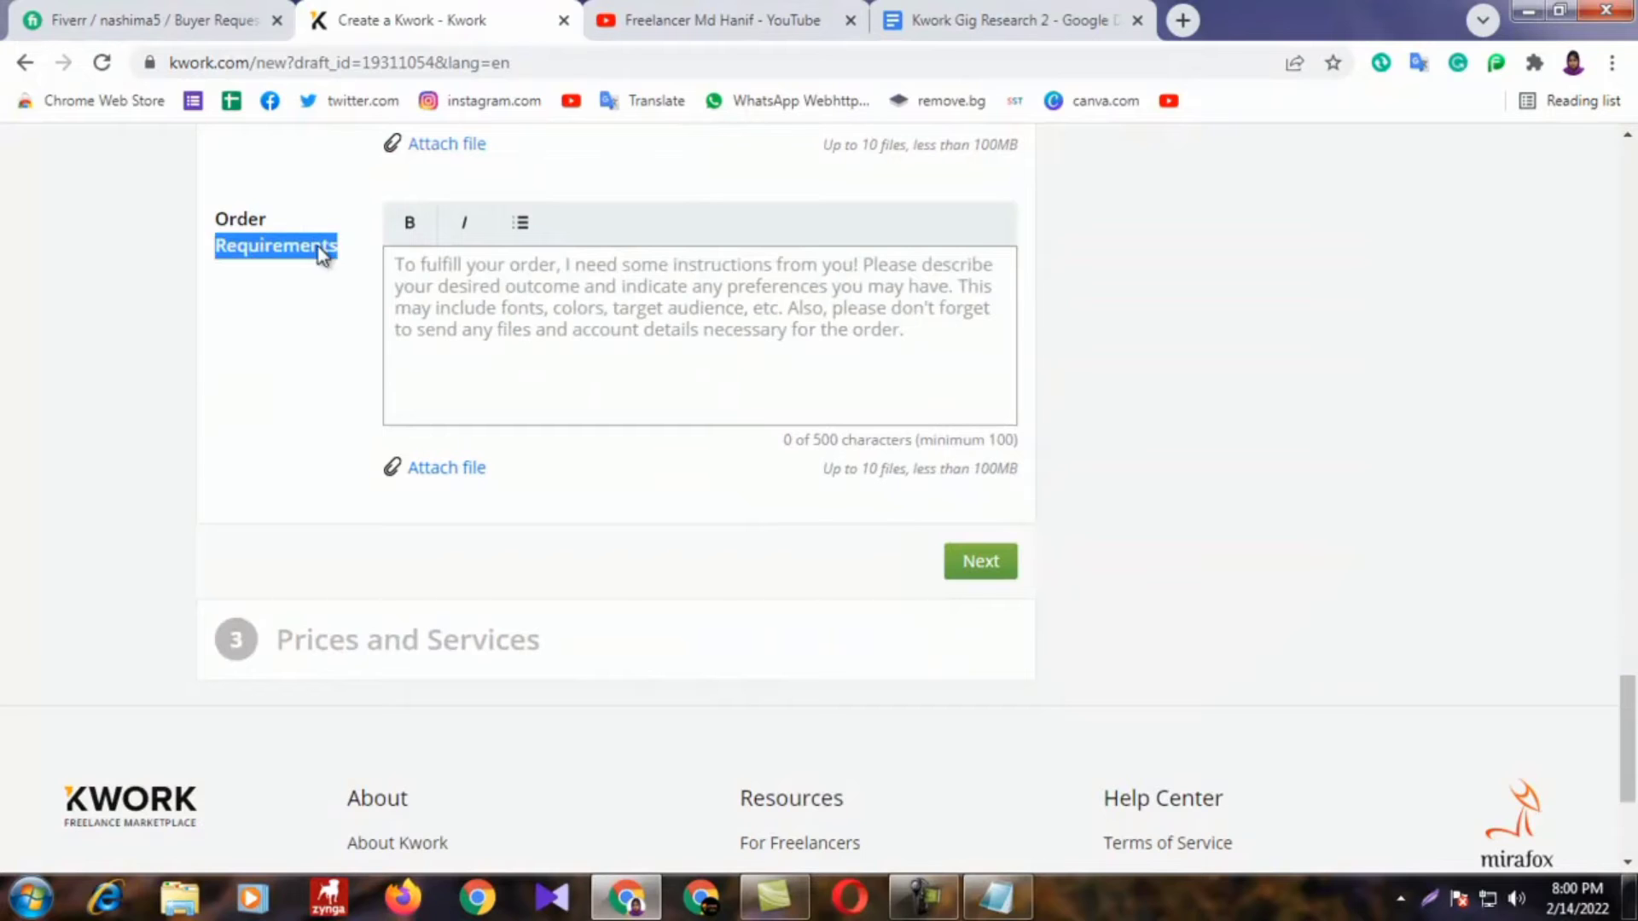
{"action": "left_click", "coordinate": [399, 287]}
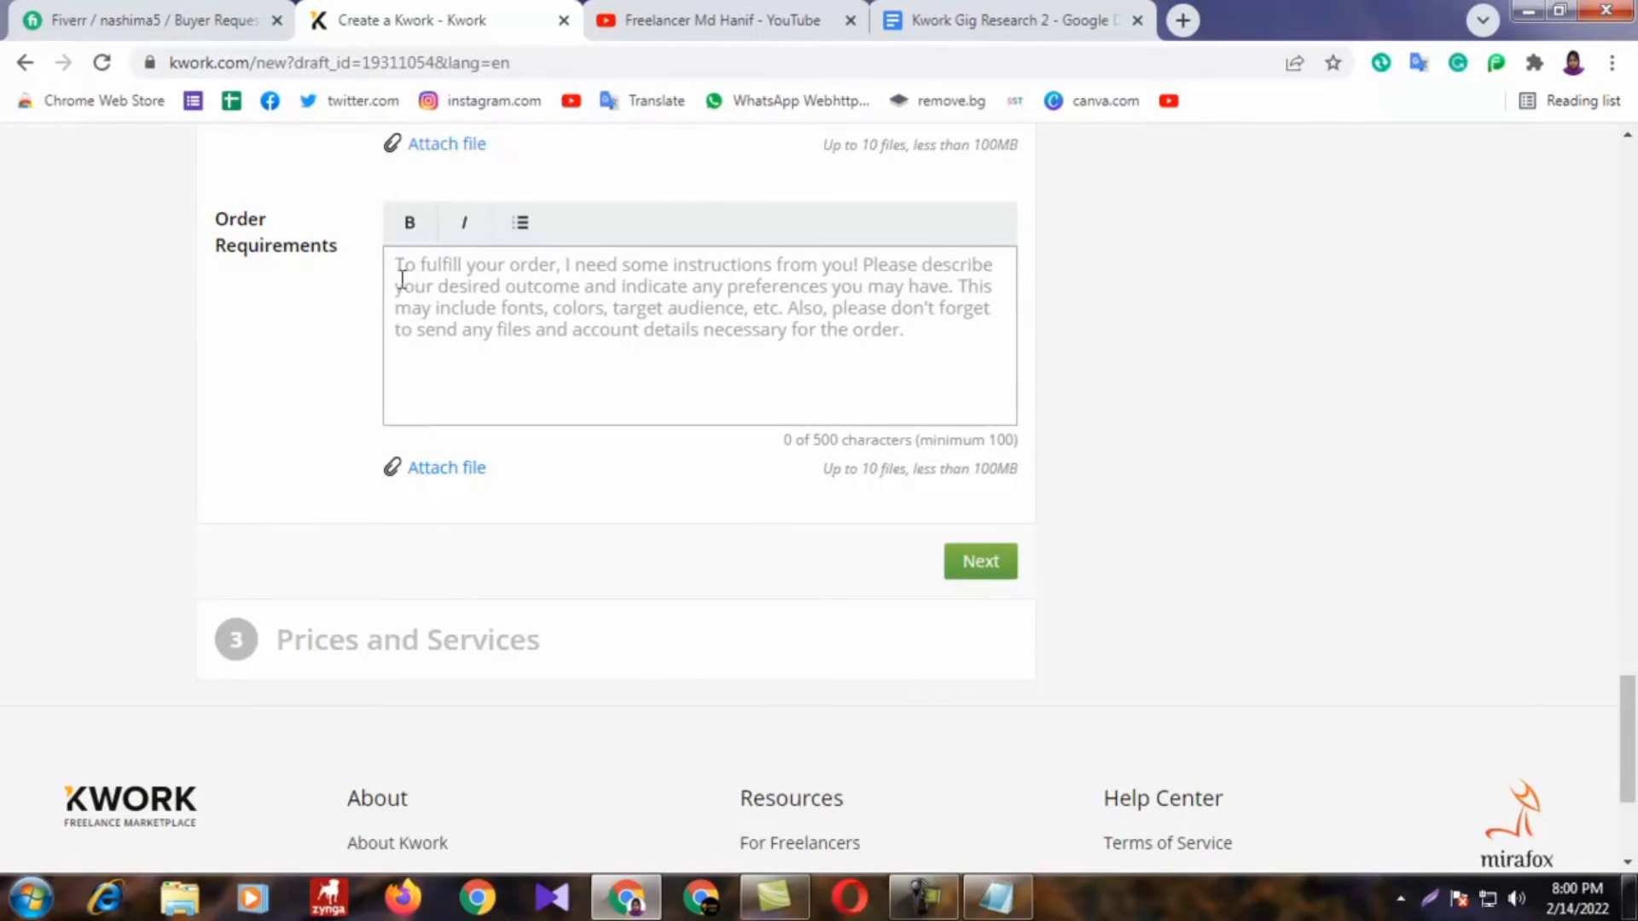
{"action": "left_click", "coordinate": [402, 274]}
{"action": "left_click", "coordinate": [335, 321]}
{"action": "left_click", "coordinate": [412, 275]}
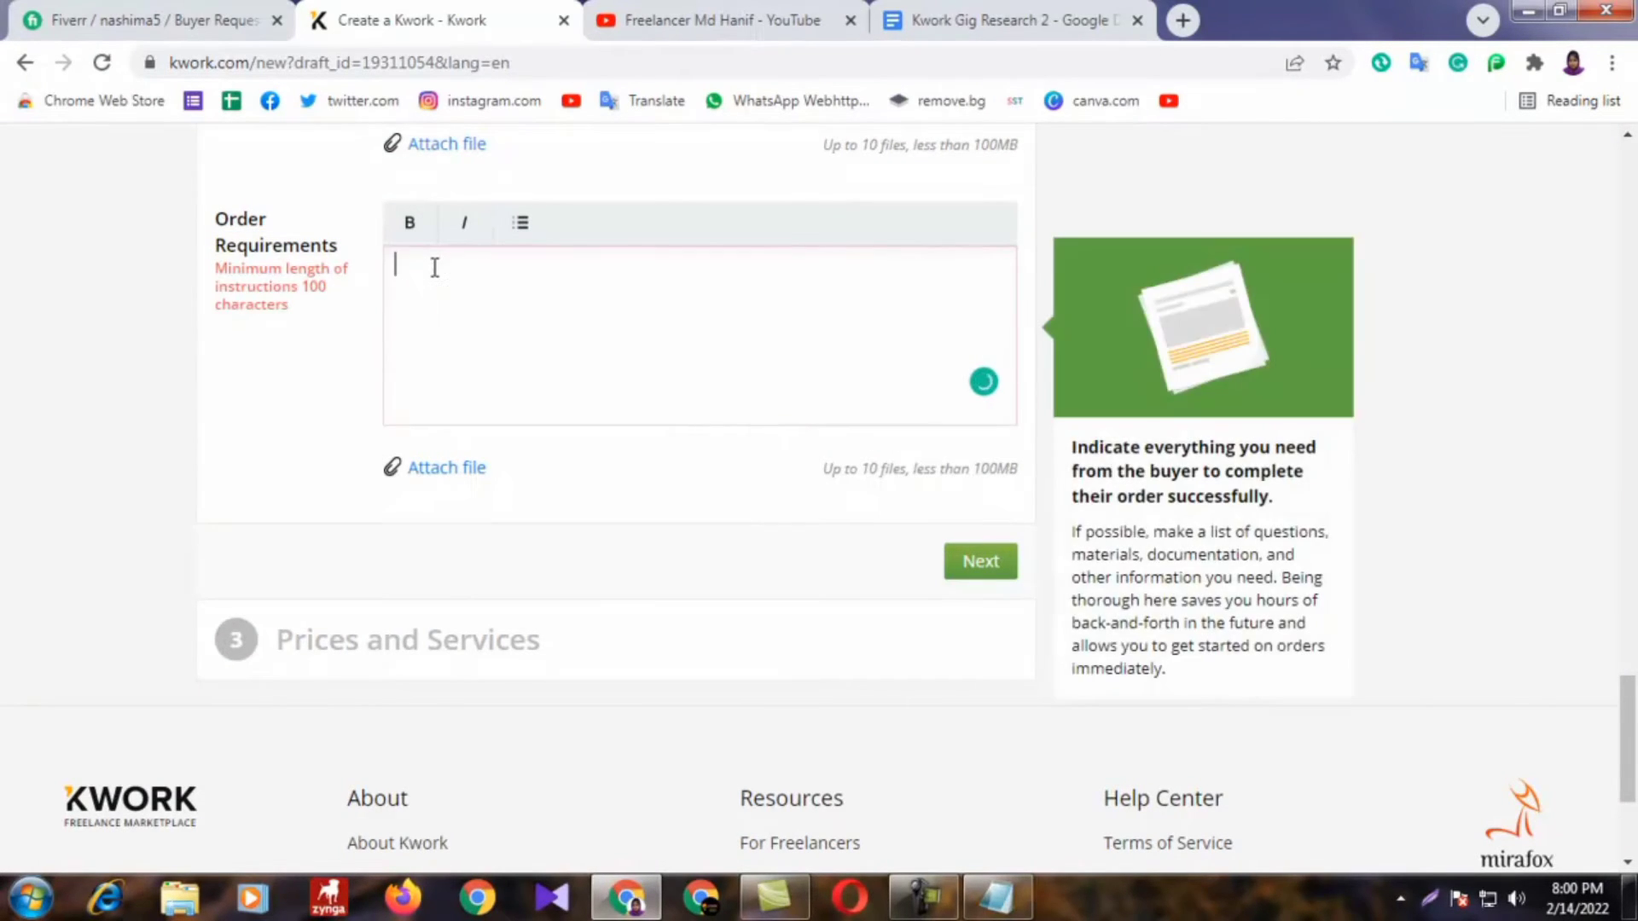
Step: Copy the text under Requirement, from "I will need bellow information" to "YouTube Video Link", in the Kwork Gig Research 2 document
{"action": "left_click", "coordinate": [968, 19]}
{"action": "scroll", "coordinate": [768, 574], "scroll_direction": "down", "scroll_amount": 8}
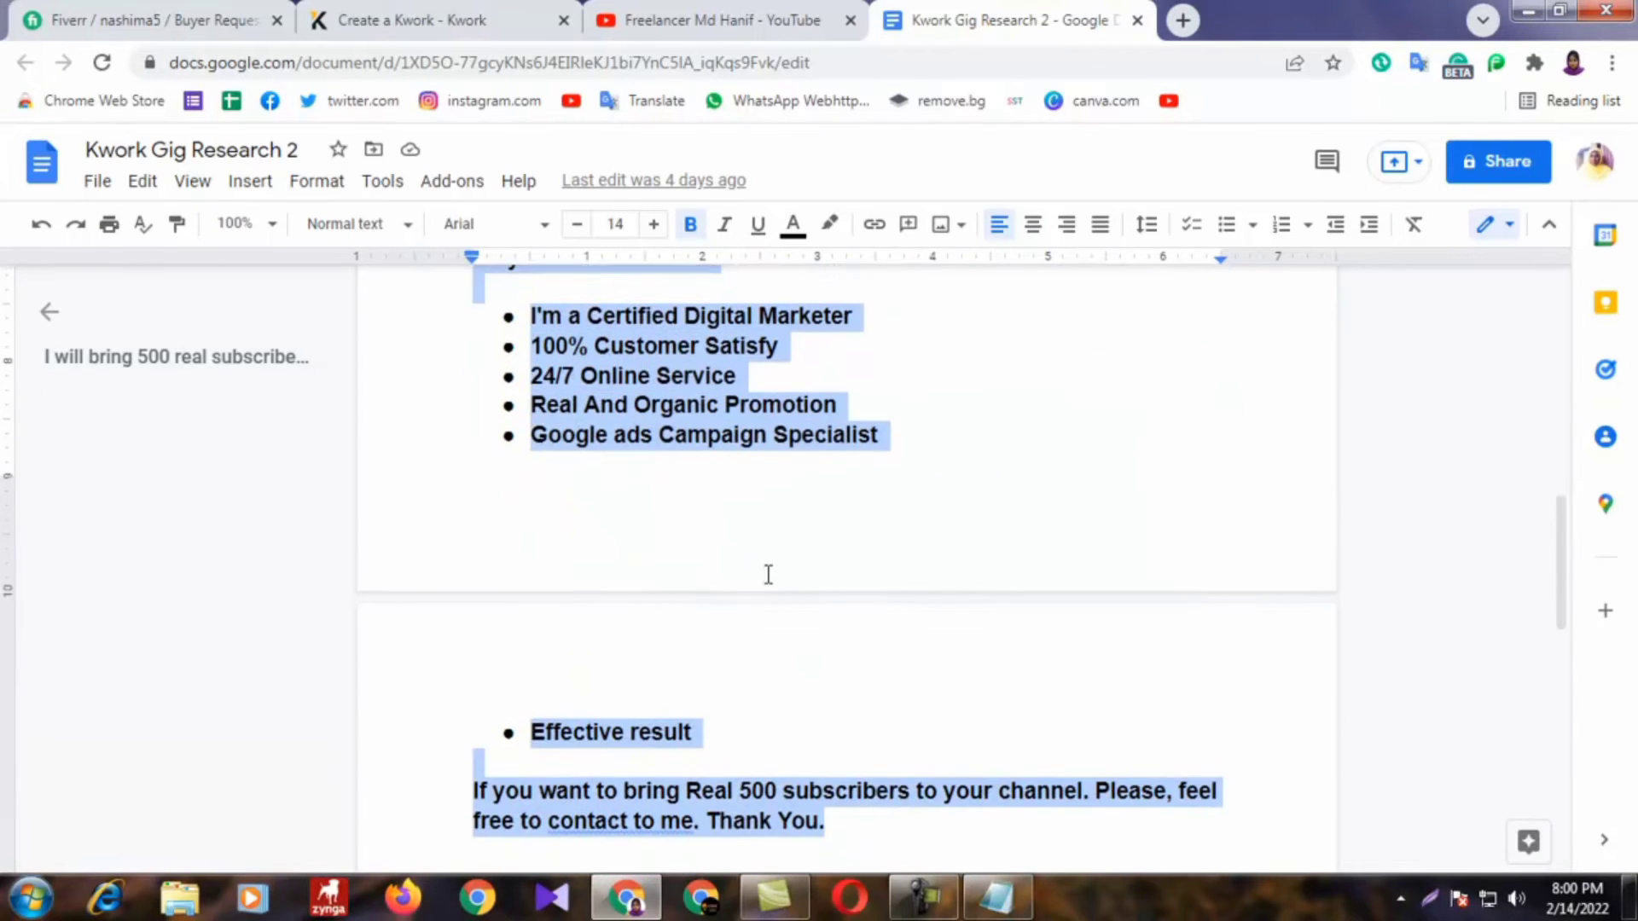
{"action": "scroll", "coordinate": [858, 528], "scroll_direction": "down", "scroll_amount": 3}
{"action": "scroll", "coordinate": [486, 536], "scroll_direction": "up", "scroll_amount": 1}
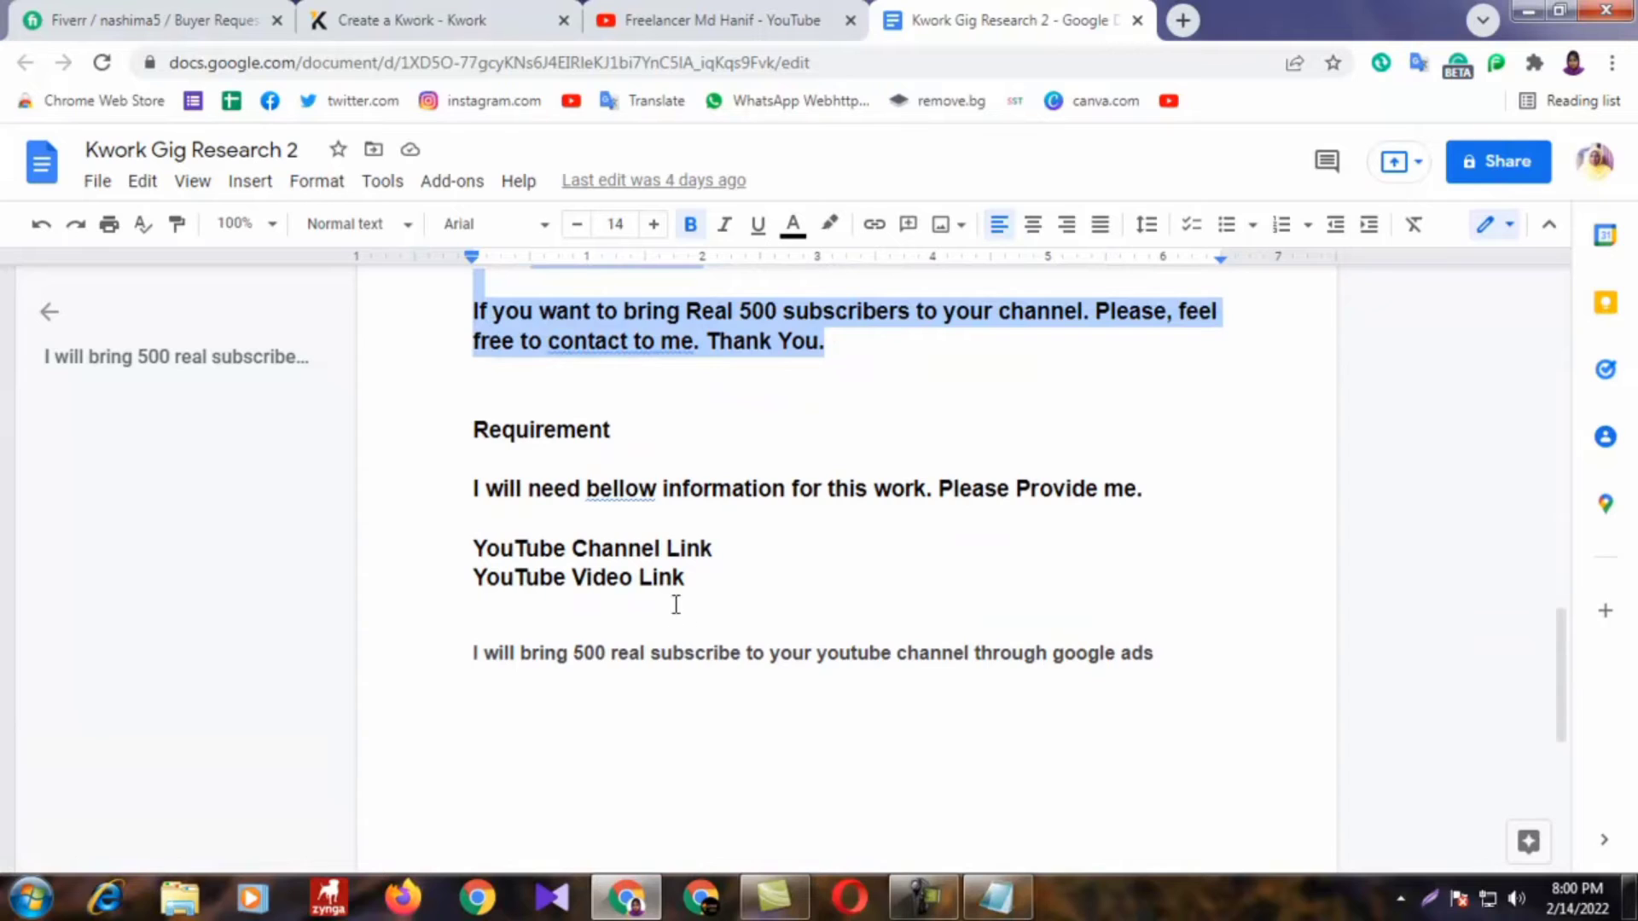
{"action": "left_click_drag", "start_coordinate": [697, 584], "coordinate": [391, 495]}
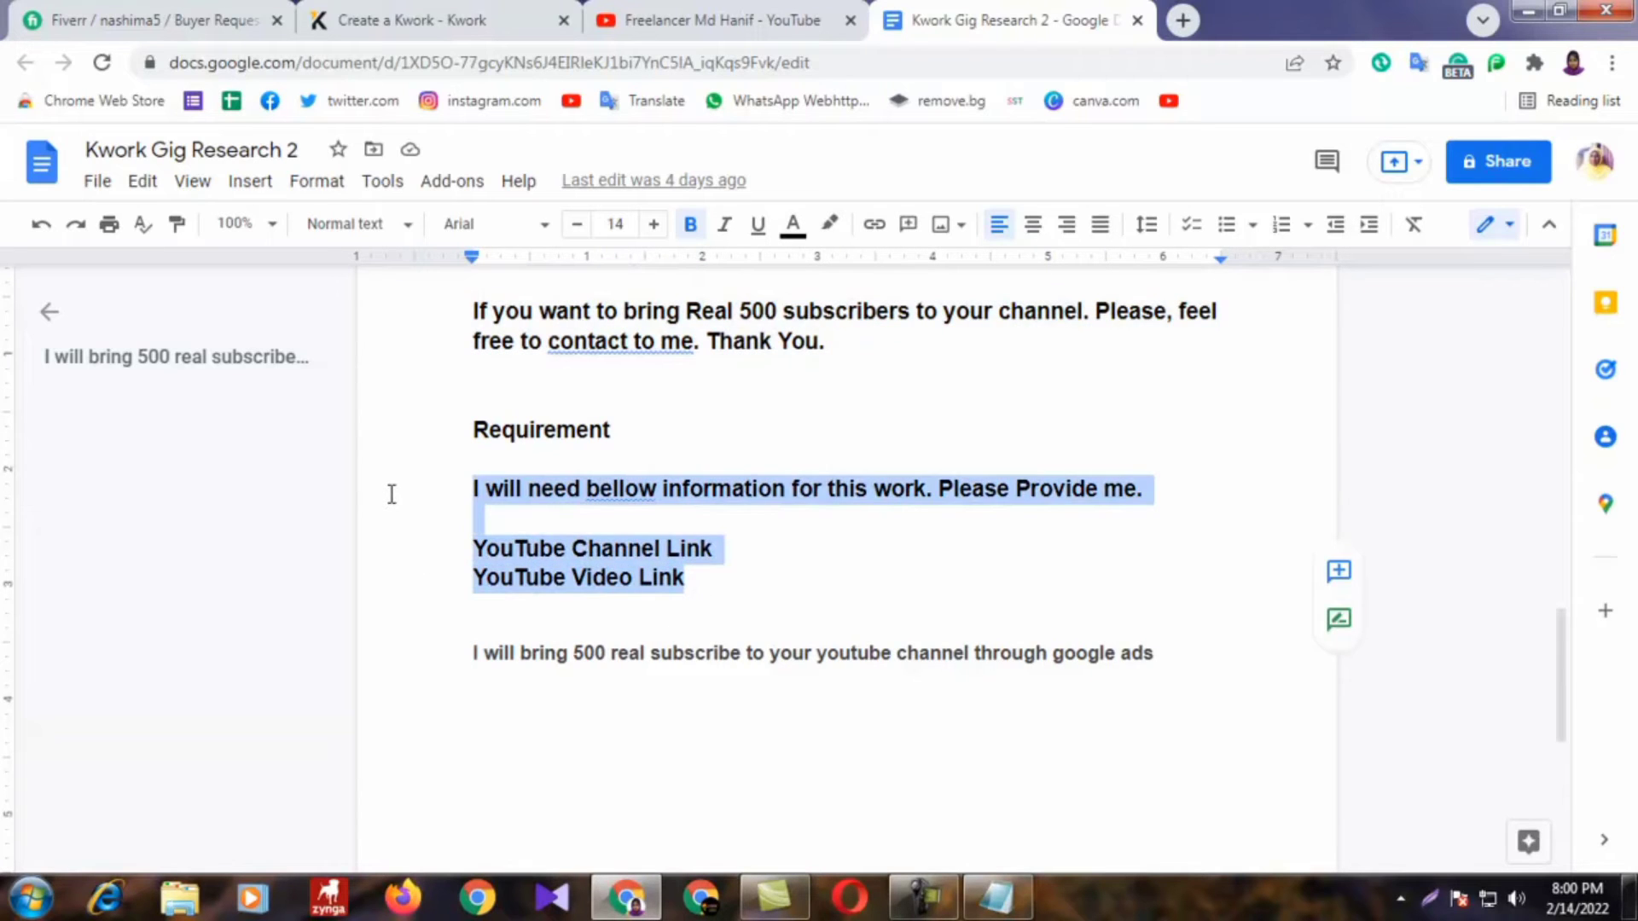
{"action": "right_click", "coordinate": [1017, 493]}
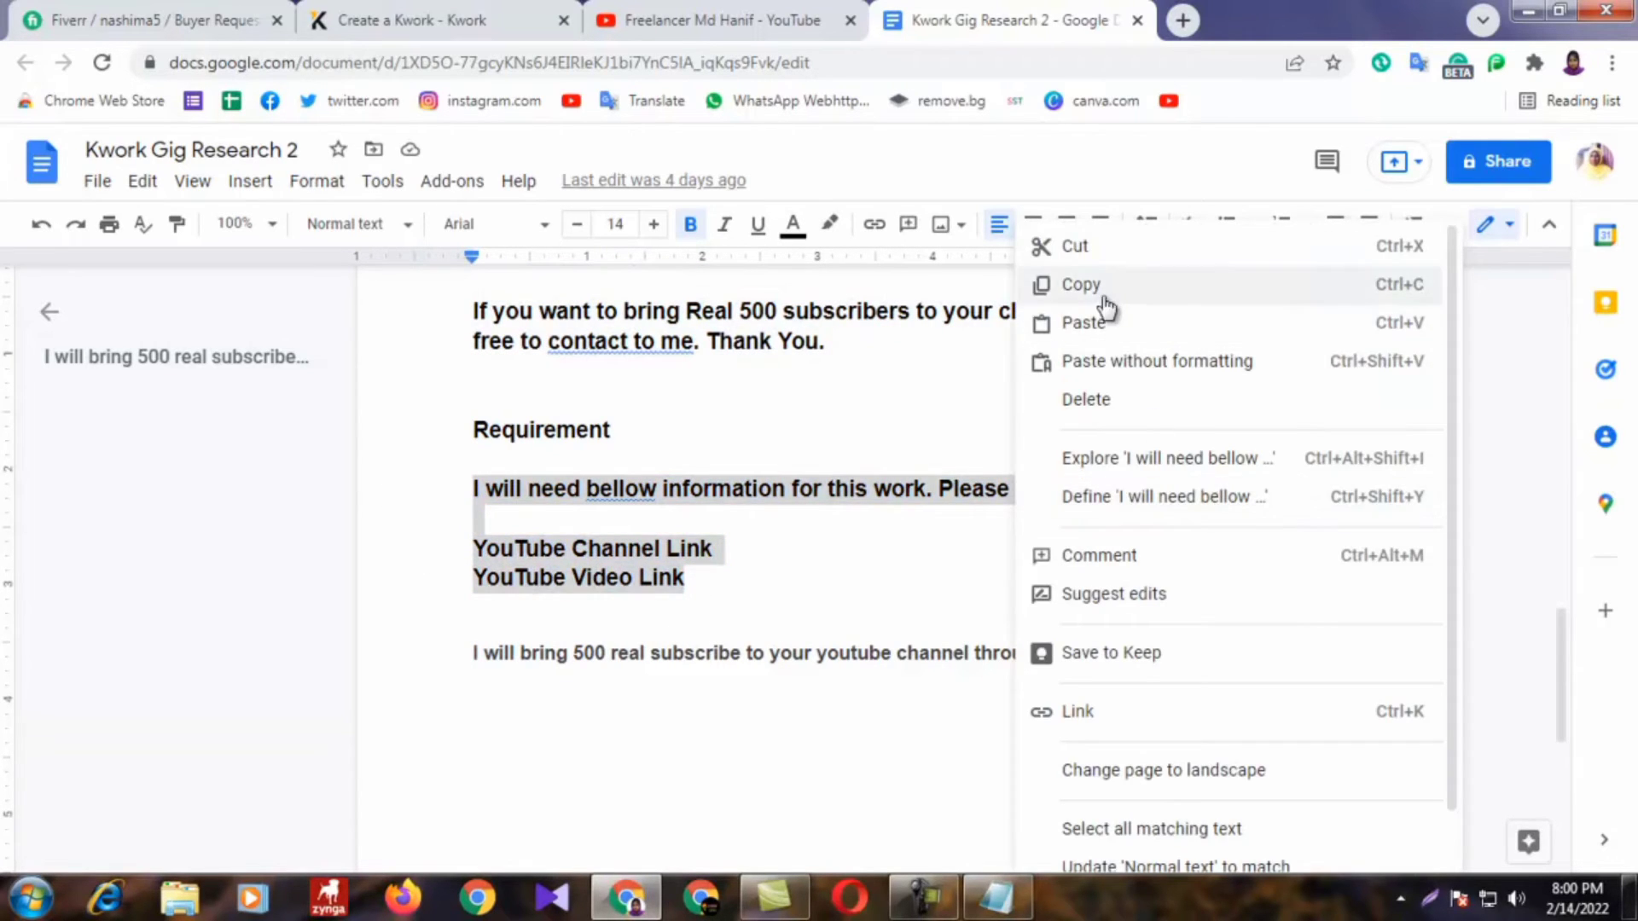
{"action": "left_click", "coordinate": [1152, 286]}
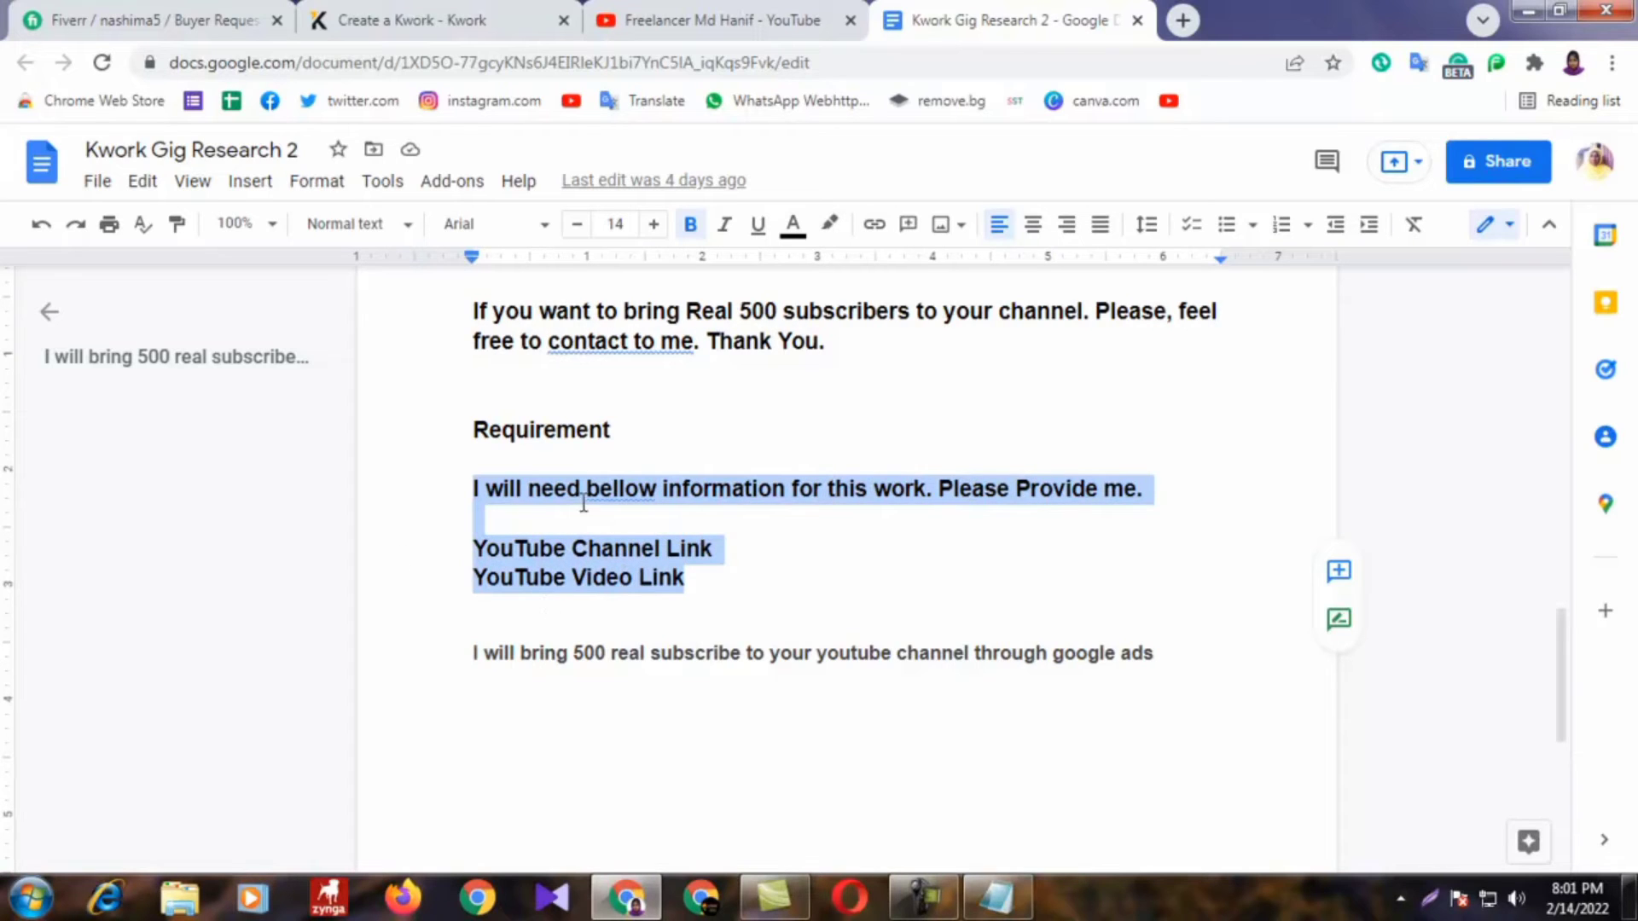
Step: Switch to the Kwork Gig file in Notepad and delete all of its text
{"action": "left_click", "coordinate": [1529, 10]}
{"action": "left_click", "coordinate": [998, 896]}
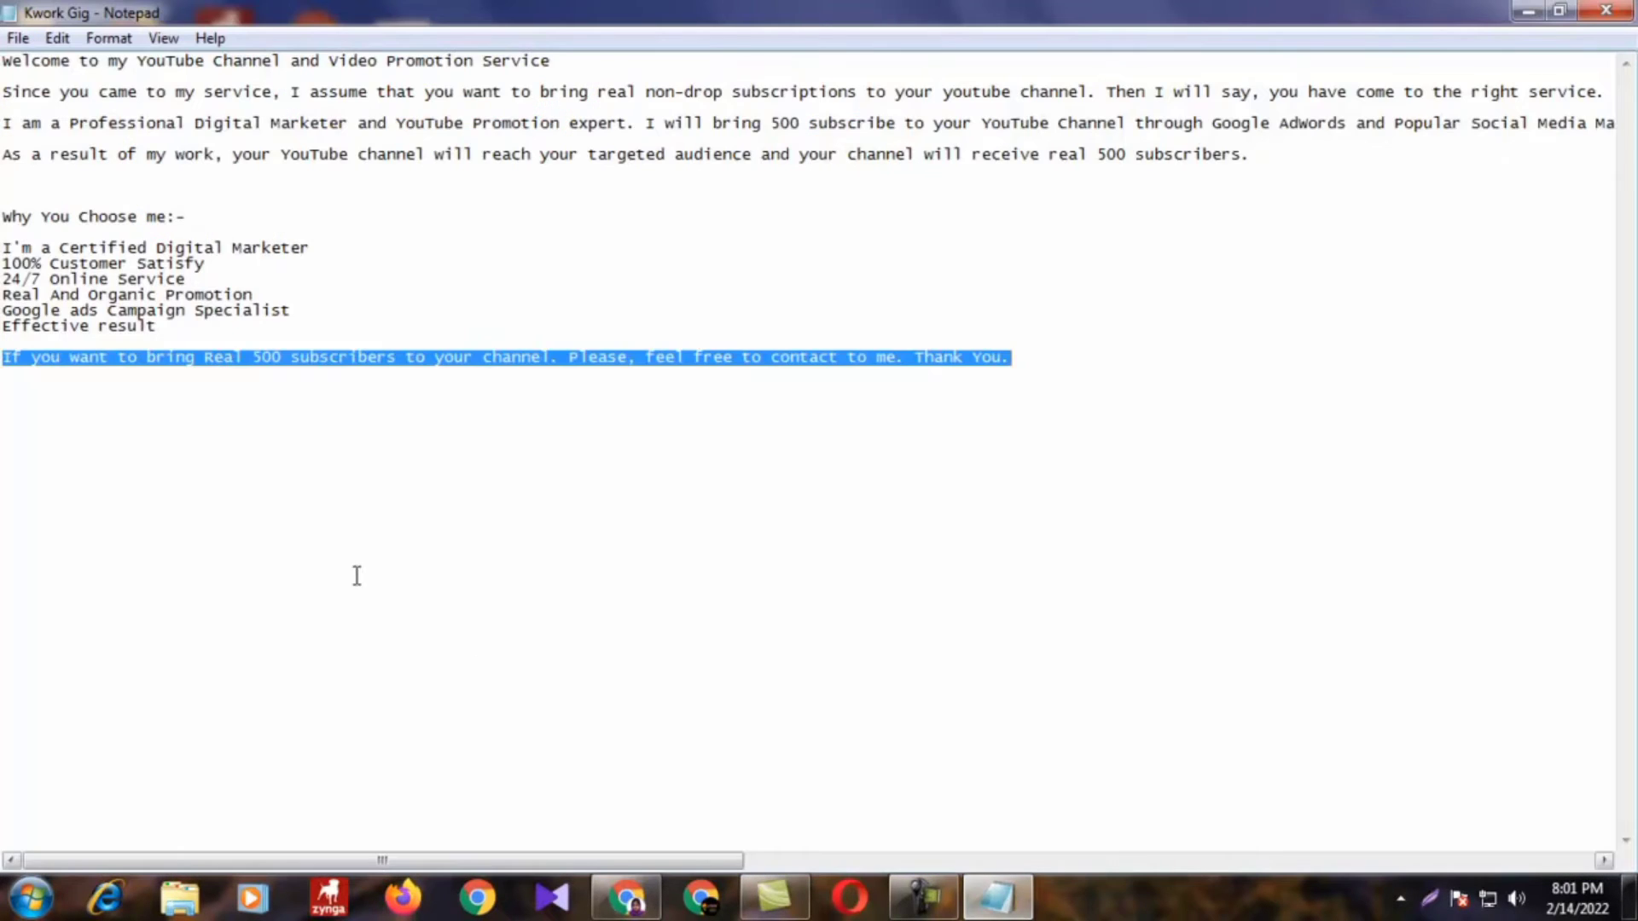
{"action": "left_click", "coordinate": [1056, 359]}
{"action": "left_click_drag", "start_coordinate": [1056, 359], "coordinate": [2, 62]}
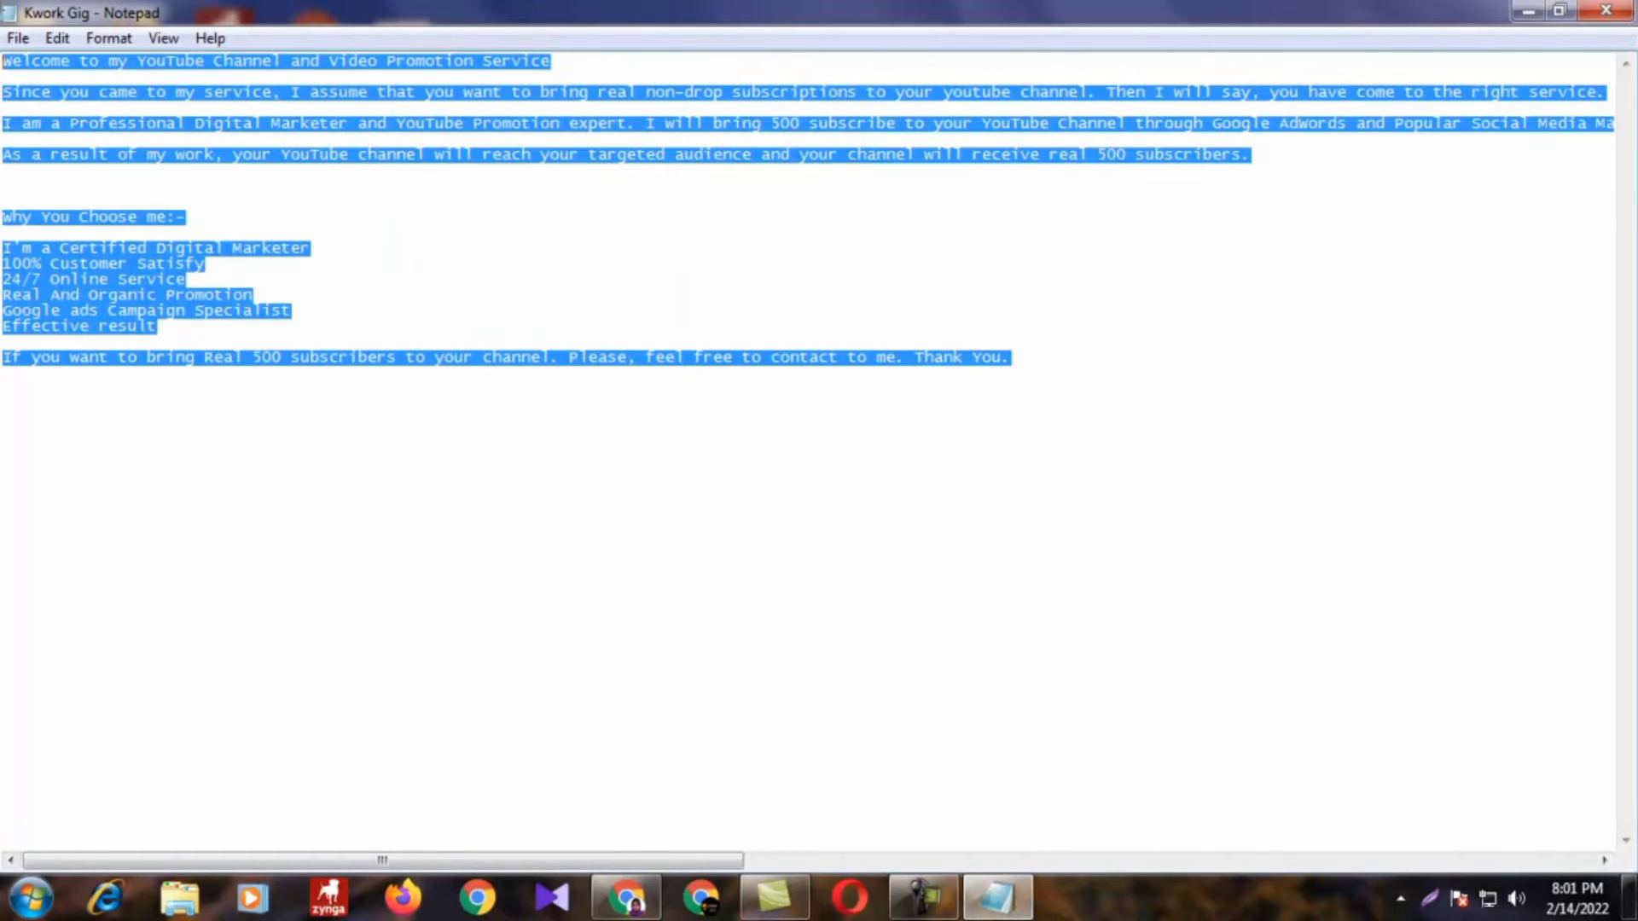
{"action": "key", "text": "BackSpace"}
Step: Paste the copied requirement text into the empty Notepad file and cut it back out as plain text
{"action": "right_click", "coordinate": [58, 67]}
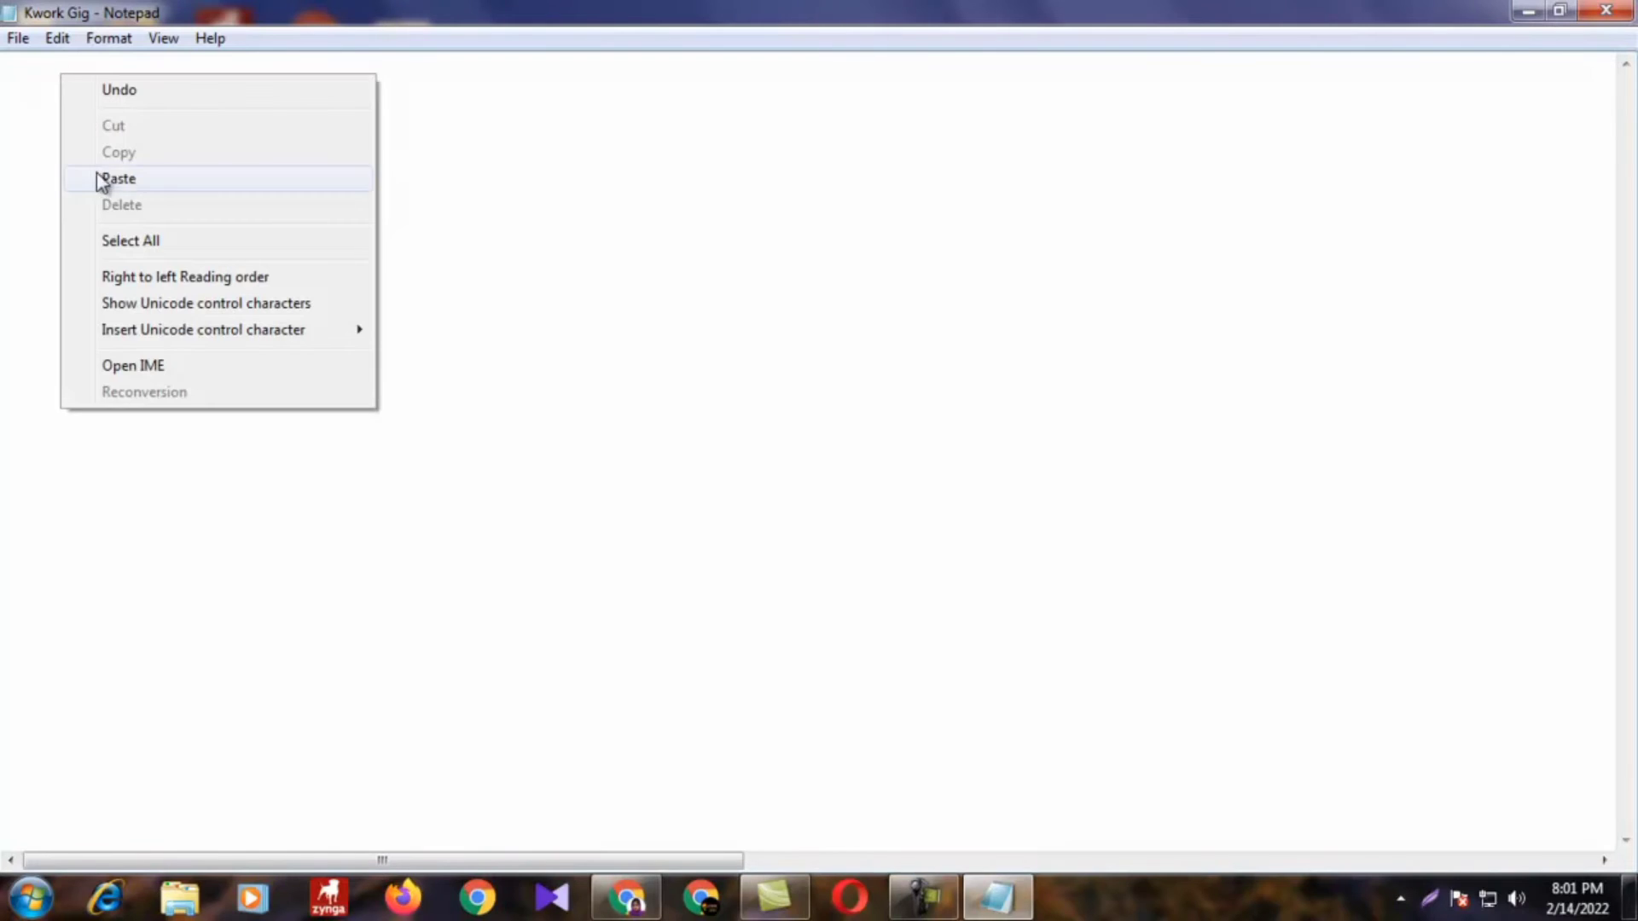
{"action": "left_click", "coordinate": [120, 176]}
{"action": "left_click_drag", "start_coordinate": [176, 109], "coordinate": [3, 66]}
{"action": "right_click", "coordinate": [80, 103]}
{"action": "left_click", "coordinate": [154, 162]}
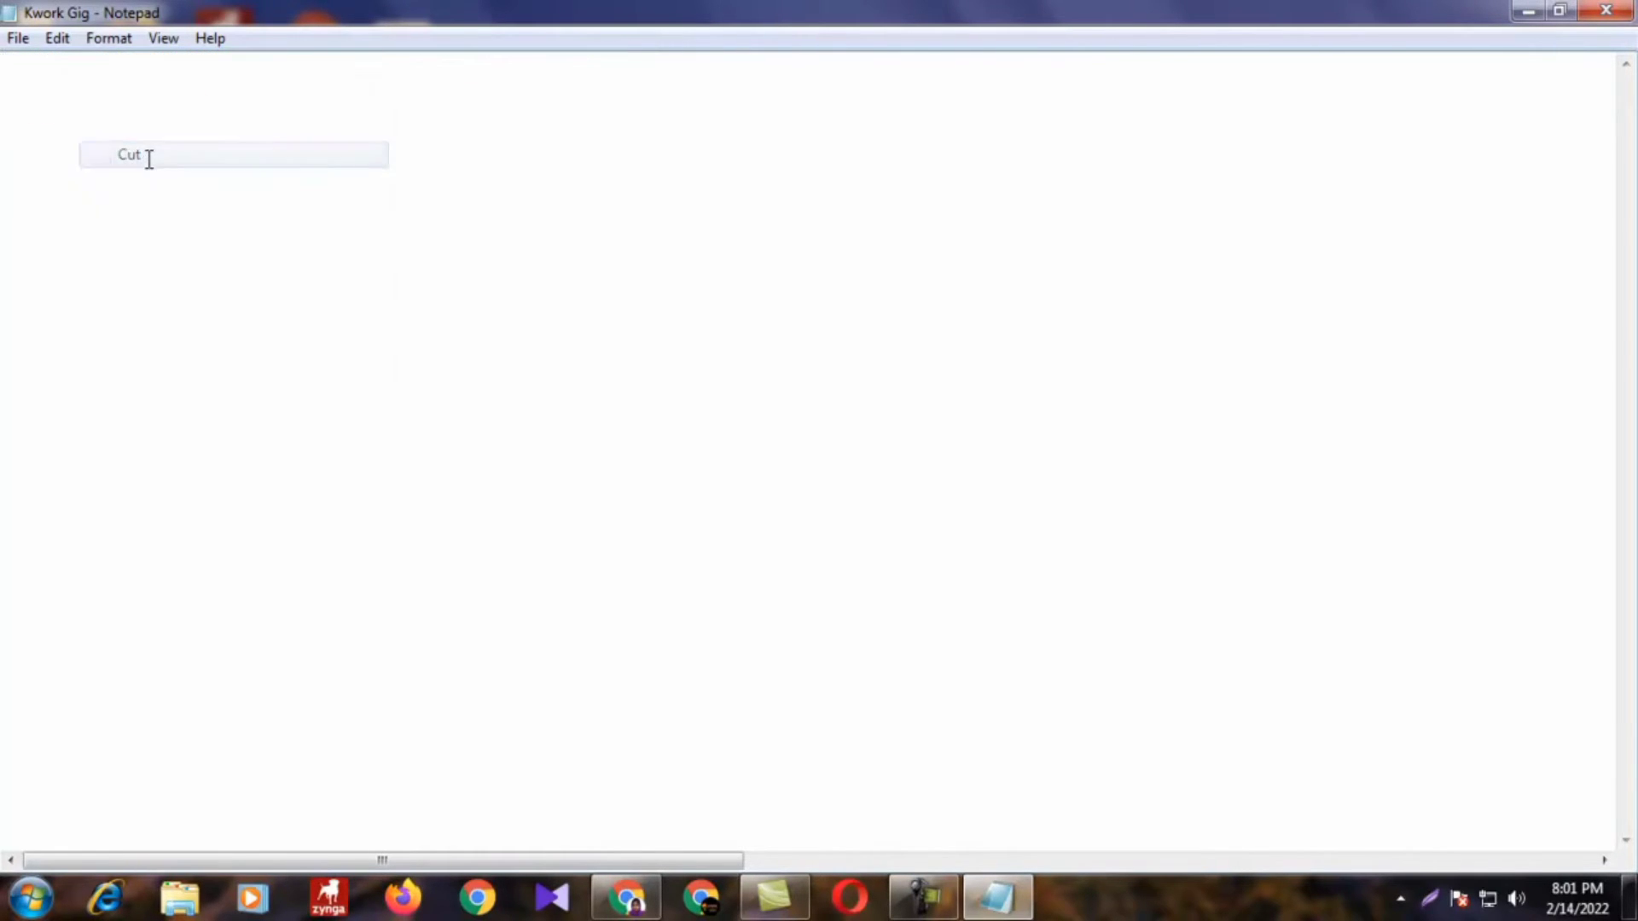
Step: Return to the Create a Kwork page in Chrome and paste the plain requirement text into Order Requirements
{"action": "left_click", "coordinate": [1514, 10]}
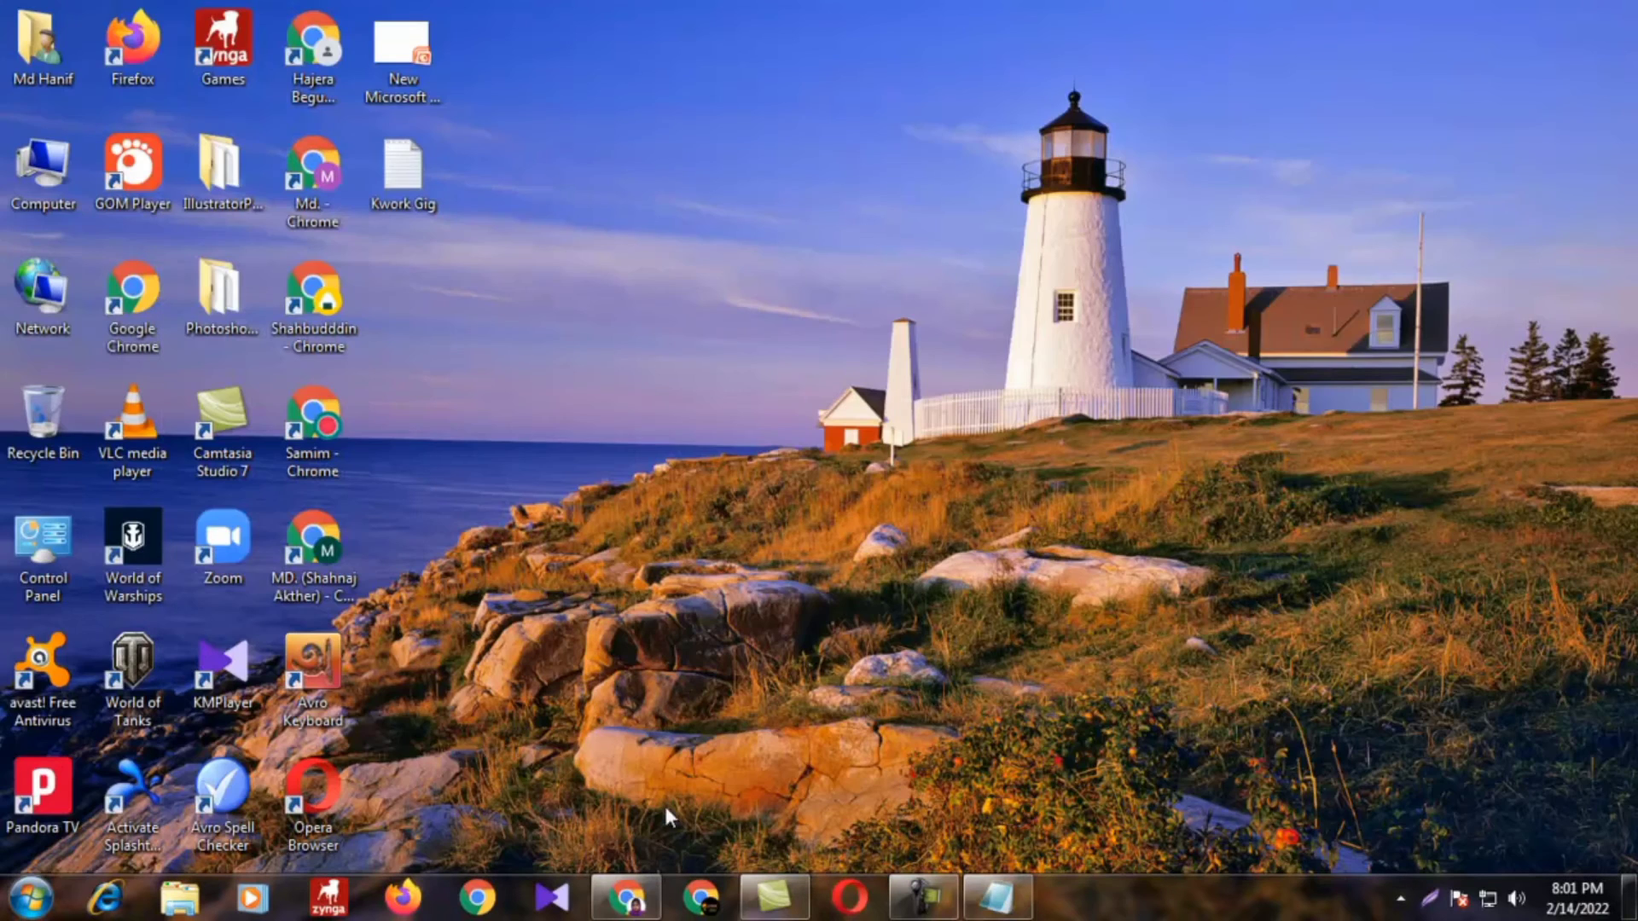
{"action": "left_click", "coordinate": [629, 903]}
{"action": "left_click", "coordinate": [468, 12]}
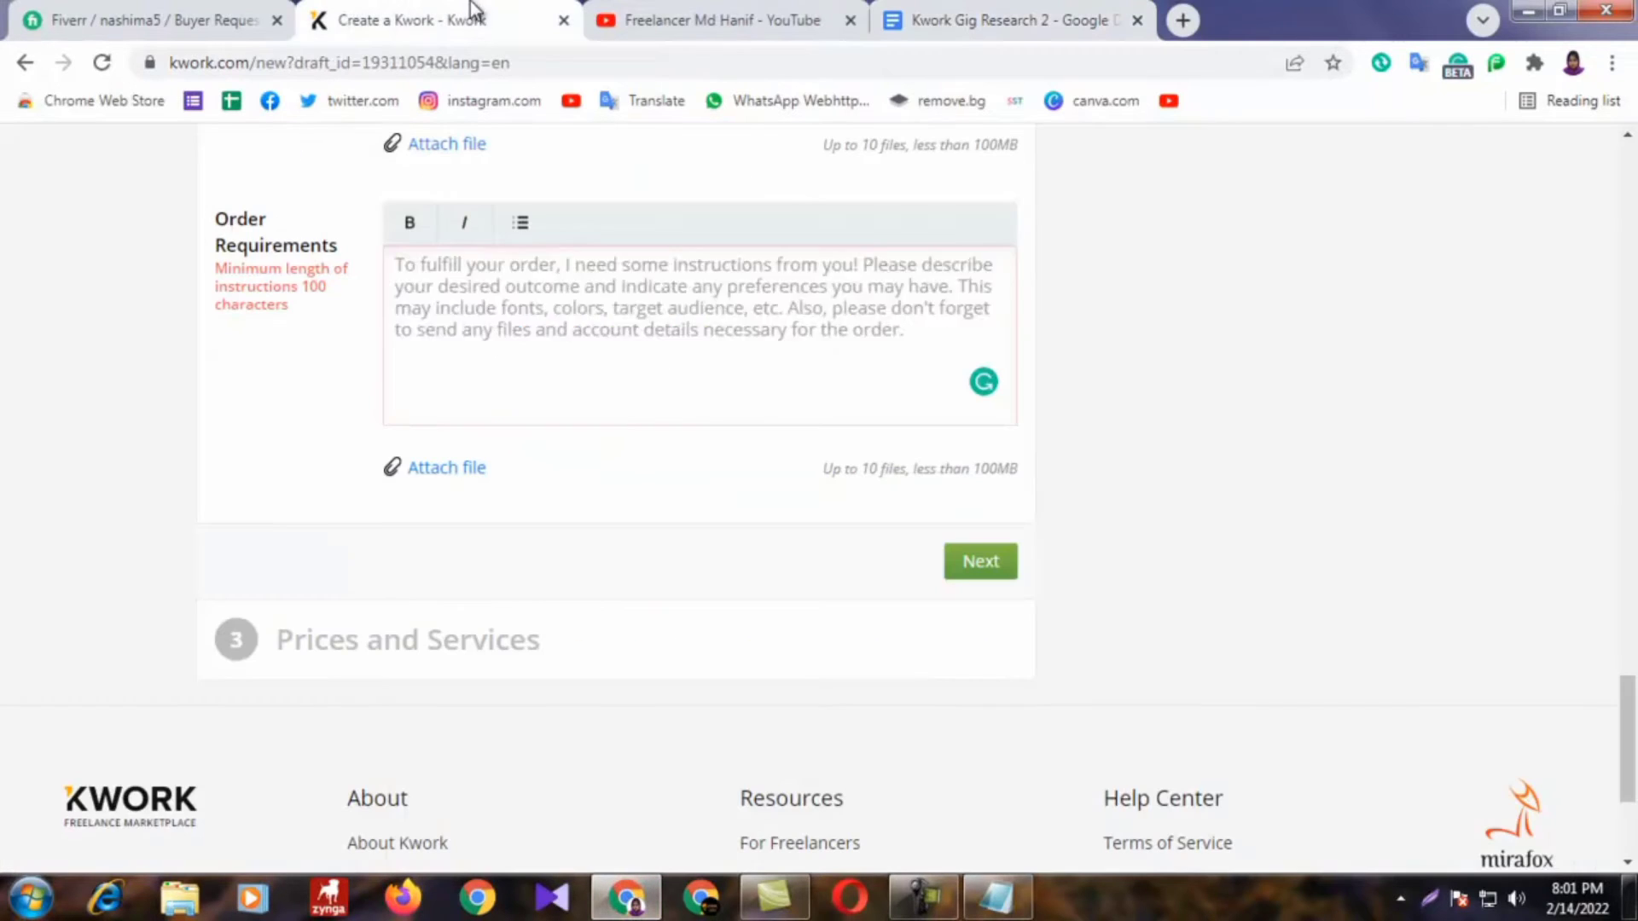
{"action": "right_click", "coordinate": [454, 278]}
{"action": "left_click", "coordinate": [530, 450]}
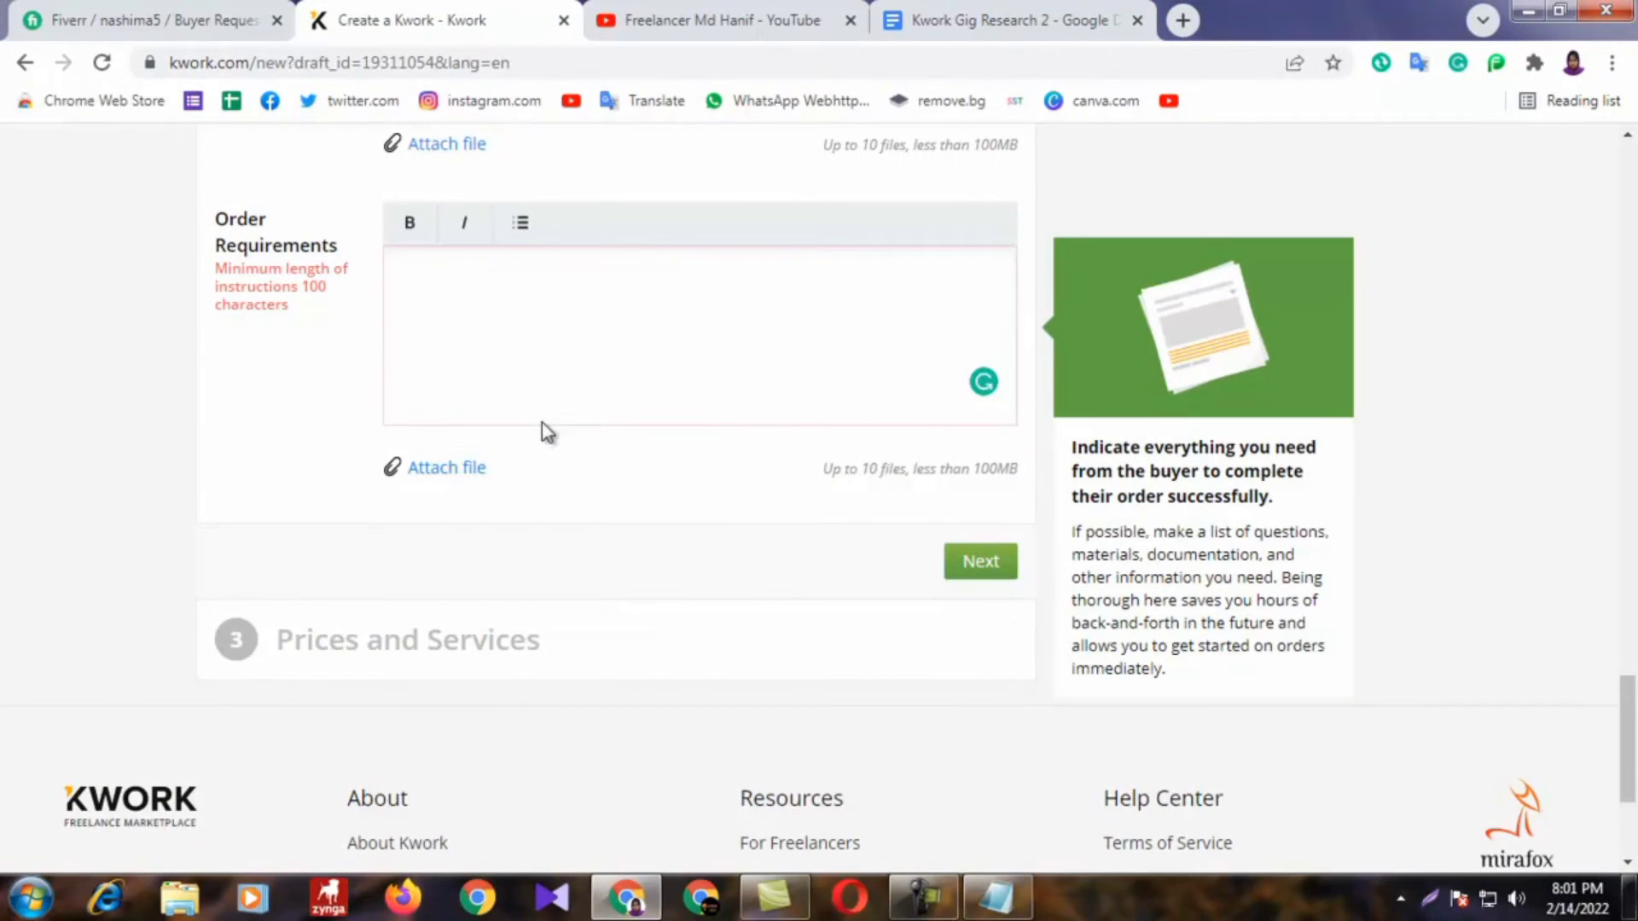
Step: Copy and delete the two YouTube link lines in Order Requirements, then paste them back into a new numbered list
{"action": "left_click_drag", "start_coordinate": [594, 335], "coordinate": [366, 307]}
{"action": "right_click", "coordinate": [437, 313]}
{"action": "left_click", "coordinate": [546, 356]}
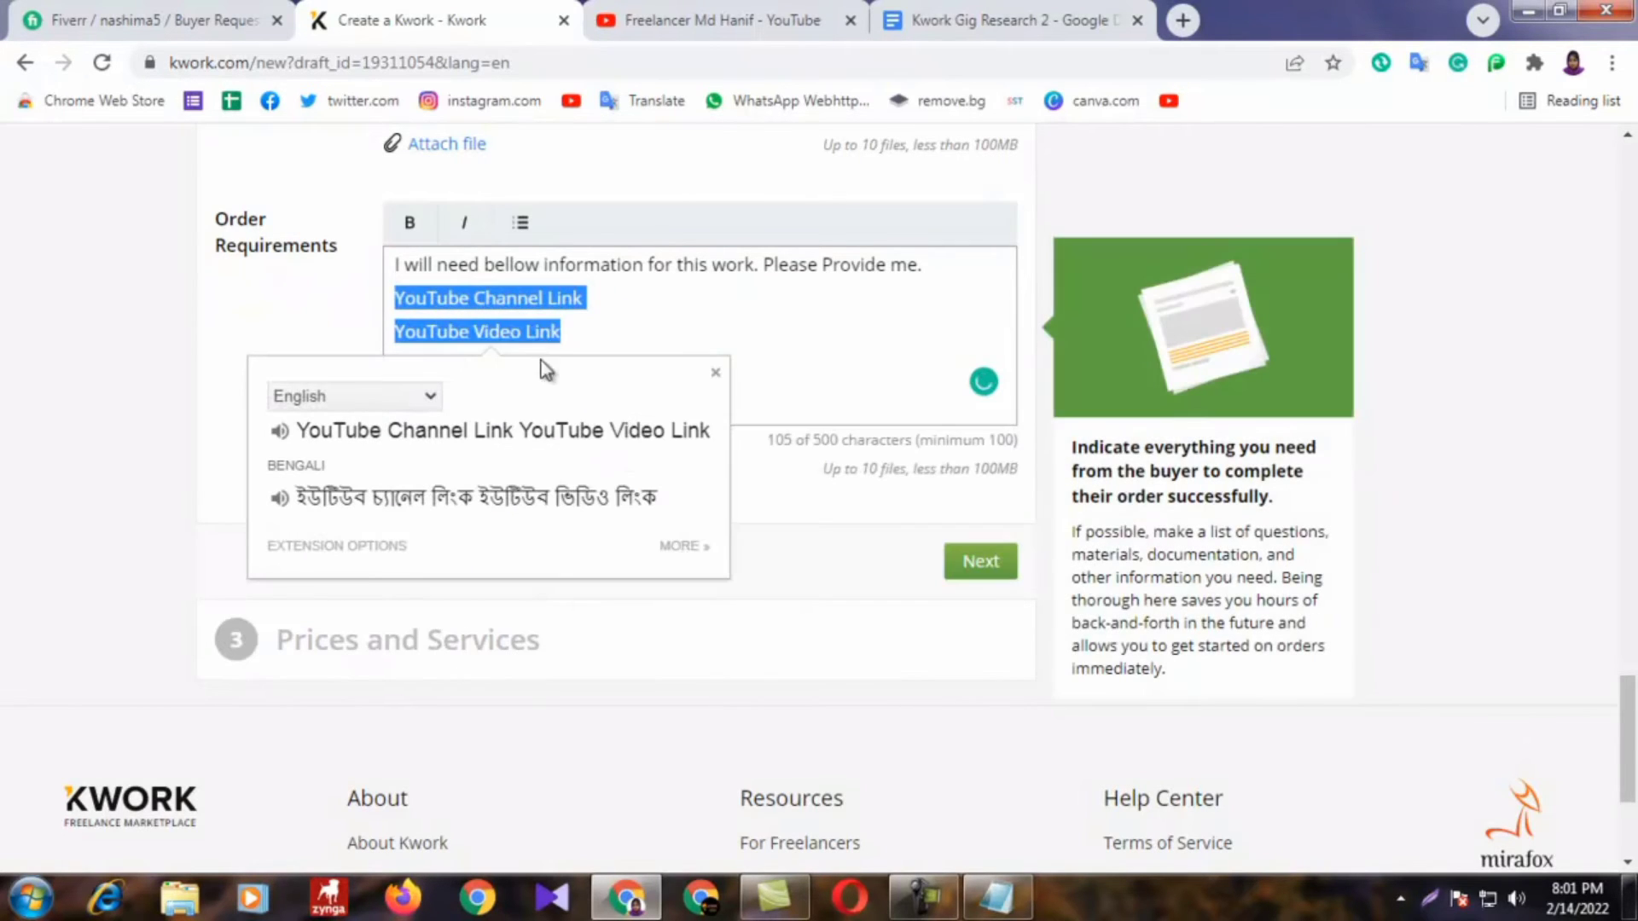
{"action": "key", "text": "BackSpace"}
{"action": "left_click", "coordinate": [544, 235]}
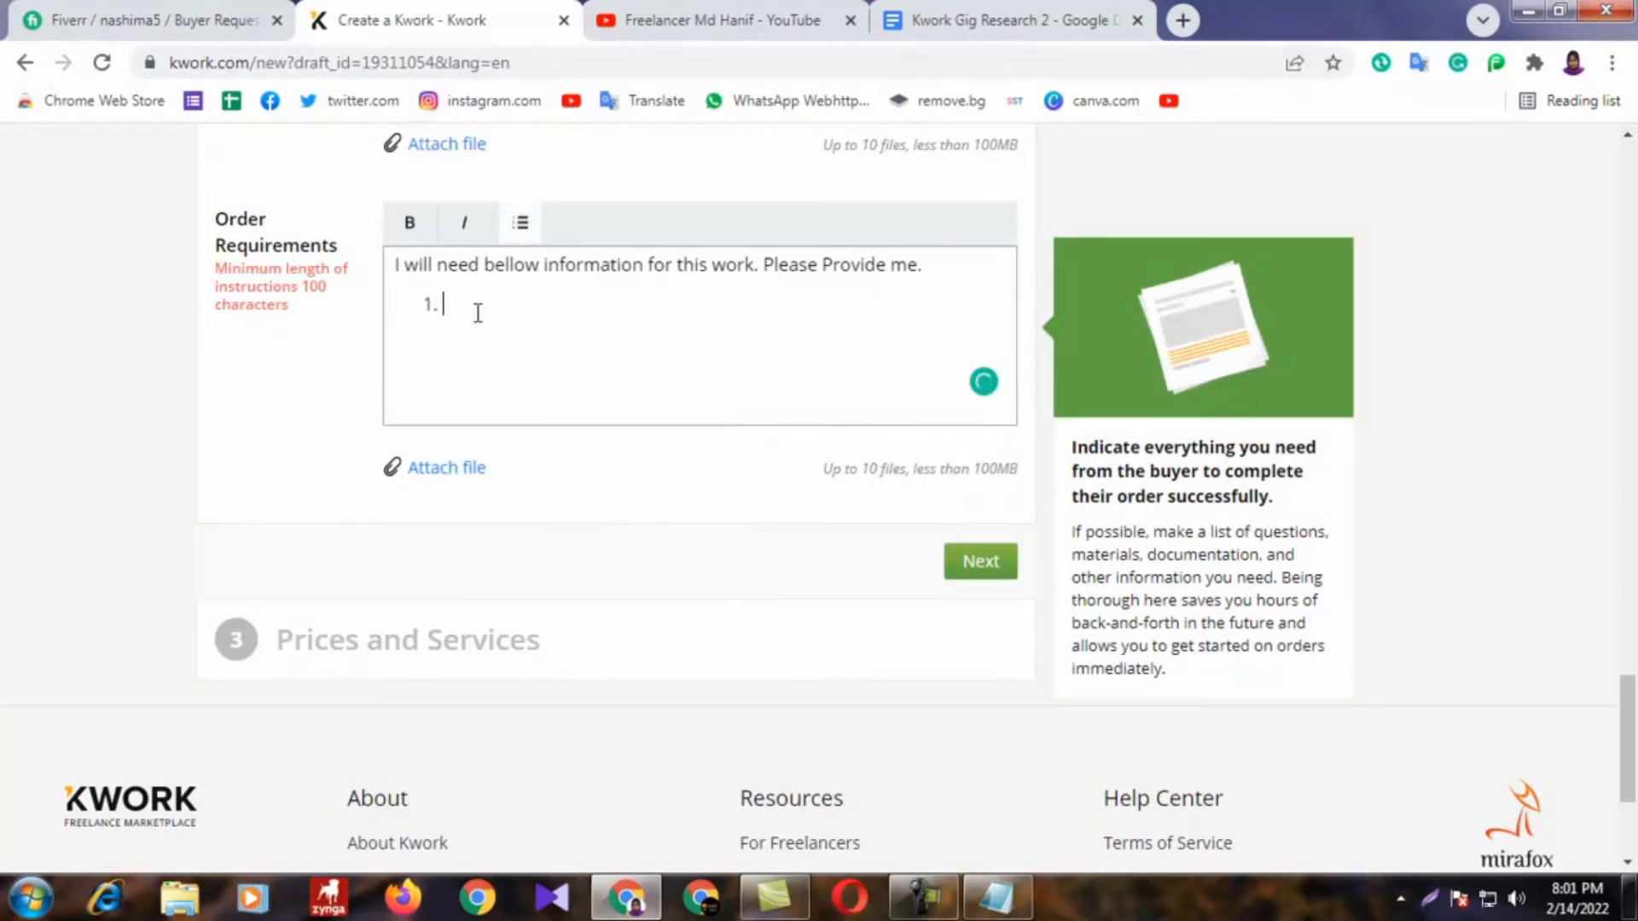
{"action": "right_click", "coordinate": [478, 312]}
{"action": "left_click", "coordinate": [538, 451]}
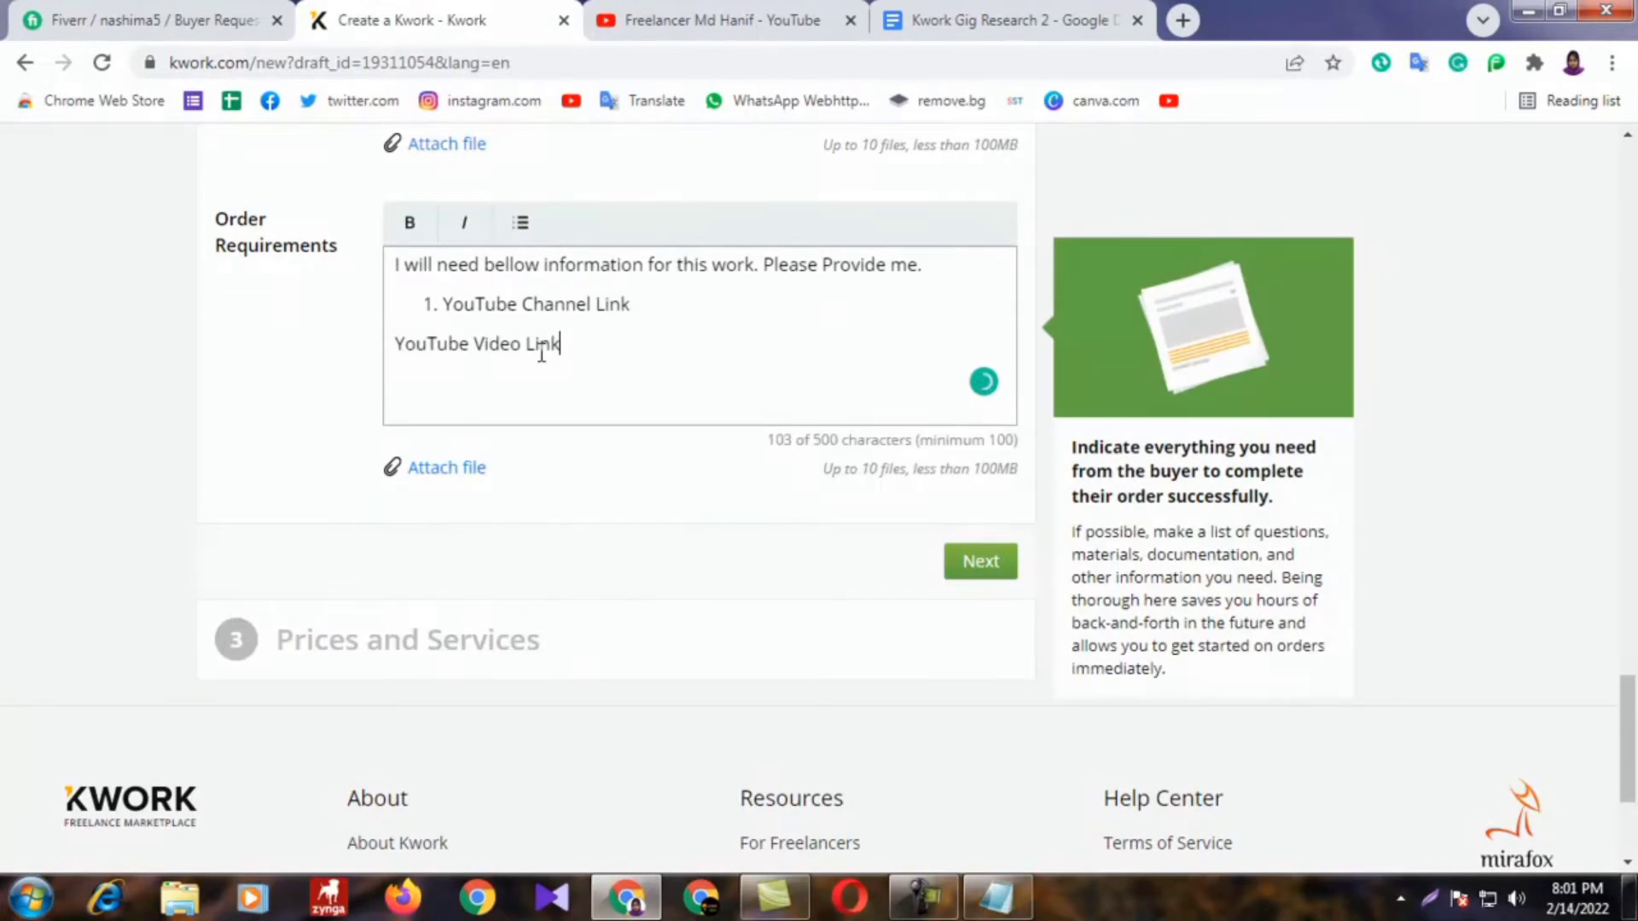
Step: Move the YouTube Video Link line in Order Requirements into the numbered list as item 2
{"action": "left_click_drag", "start_coordinate": [561, 343], "coordinate": [395, 344]}
{"action": "right_click", "coordinate": [437, 350]}
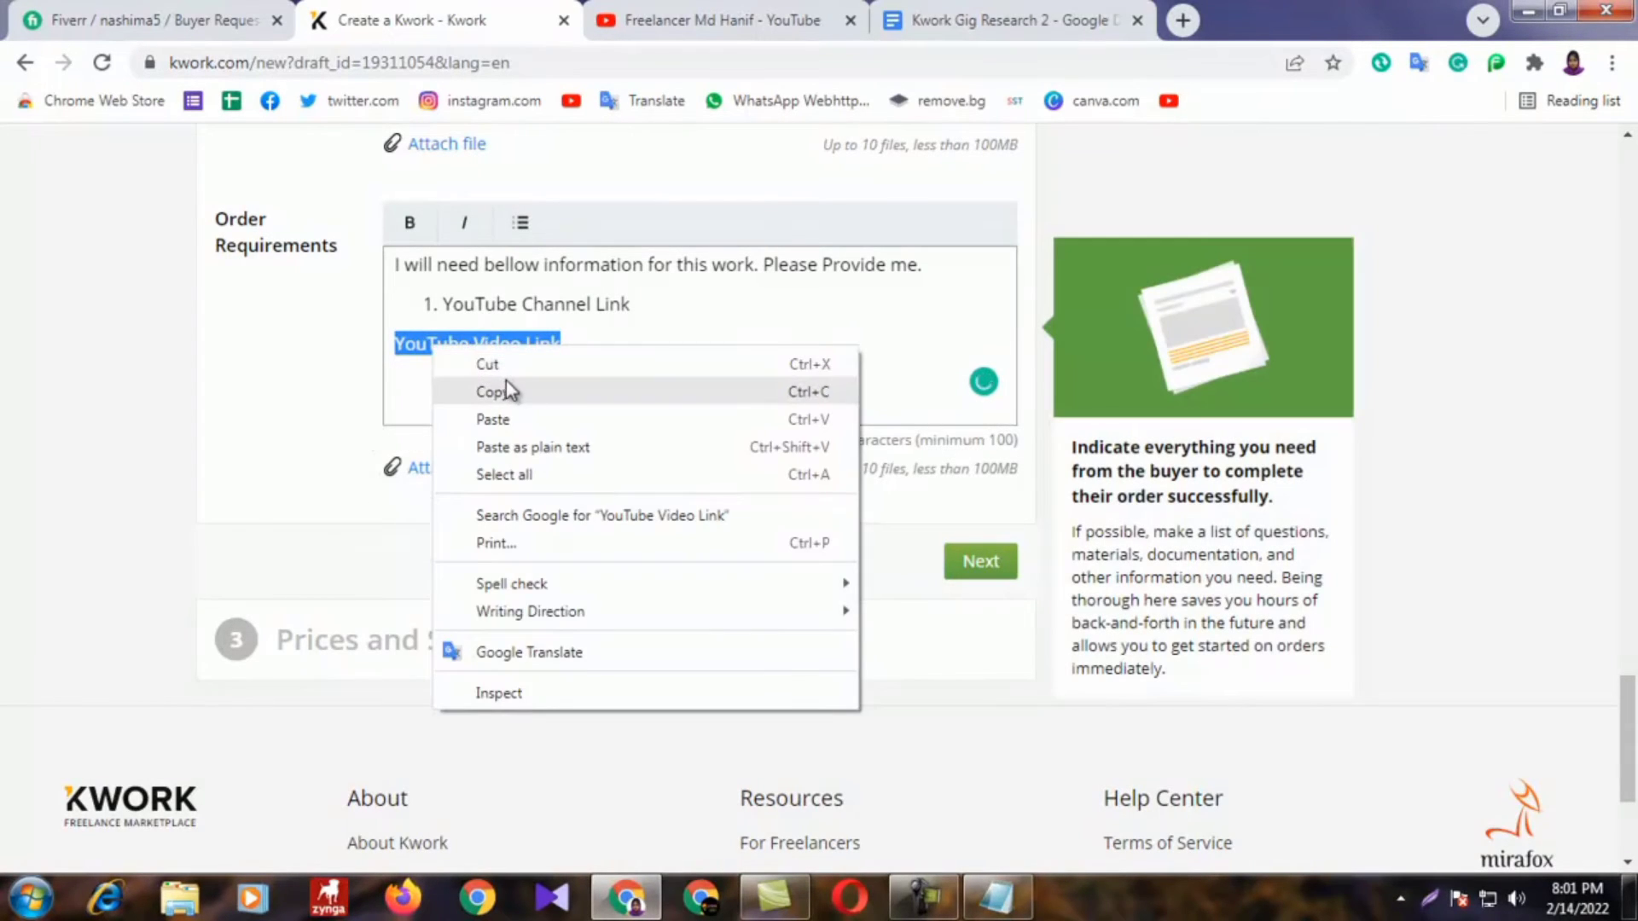
{"action": "left_click", "coordinate": [505, 386]}
{"action": "key", "text": "BackSpace"}
{"action": "key", "text": "BackSpace"}
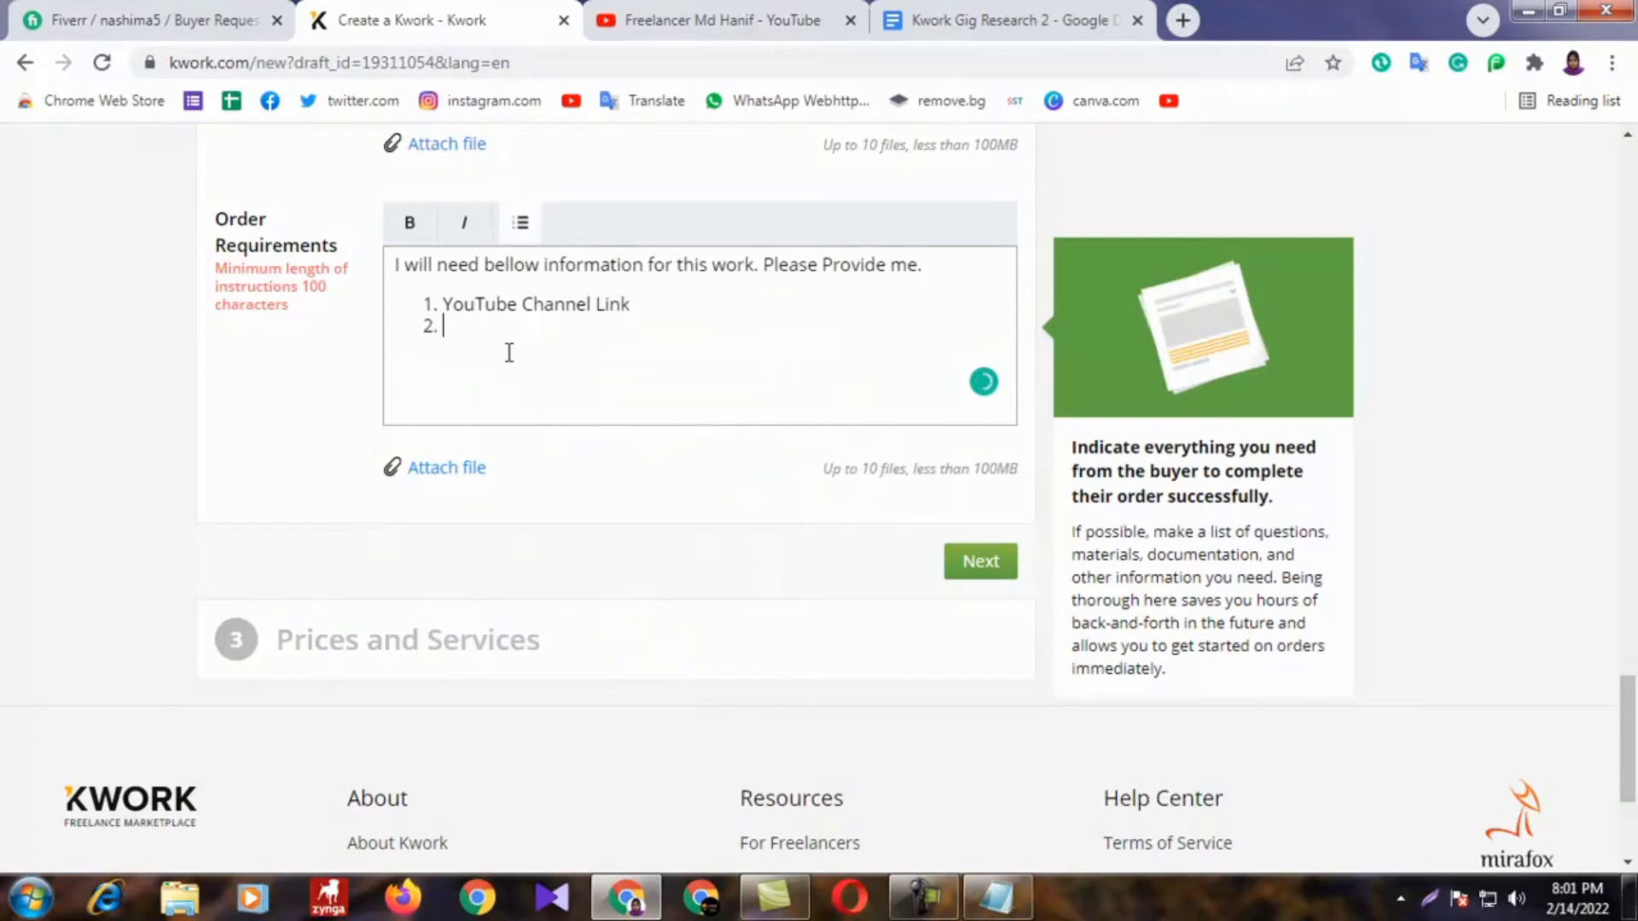
{"action": "right_click", "coordinate": [505, 337]}
{"action": "left_click", "coordinate": [574, 478]}
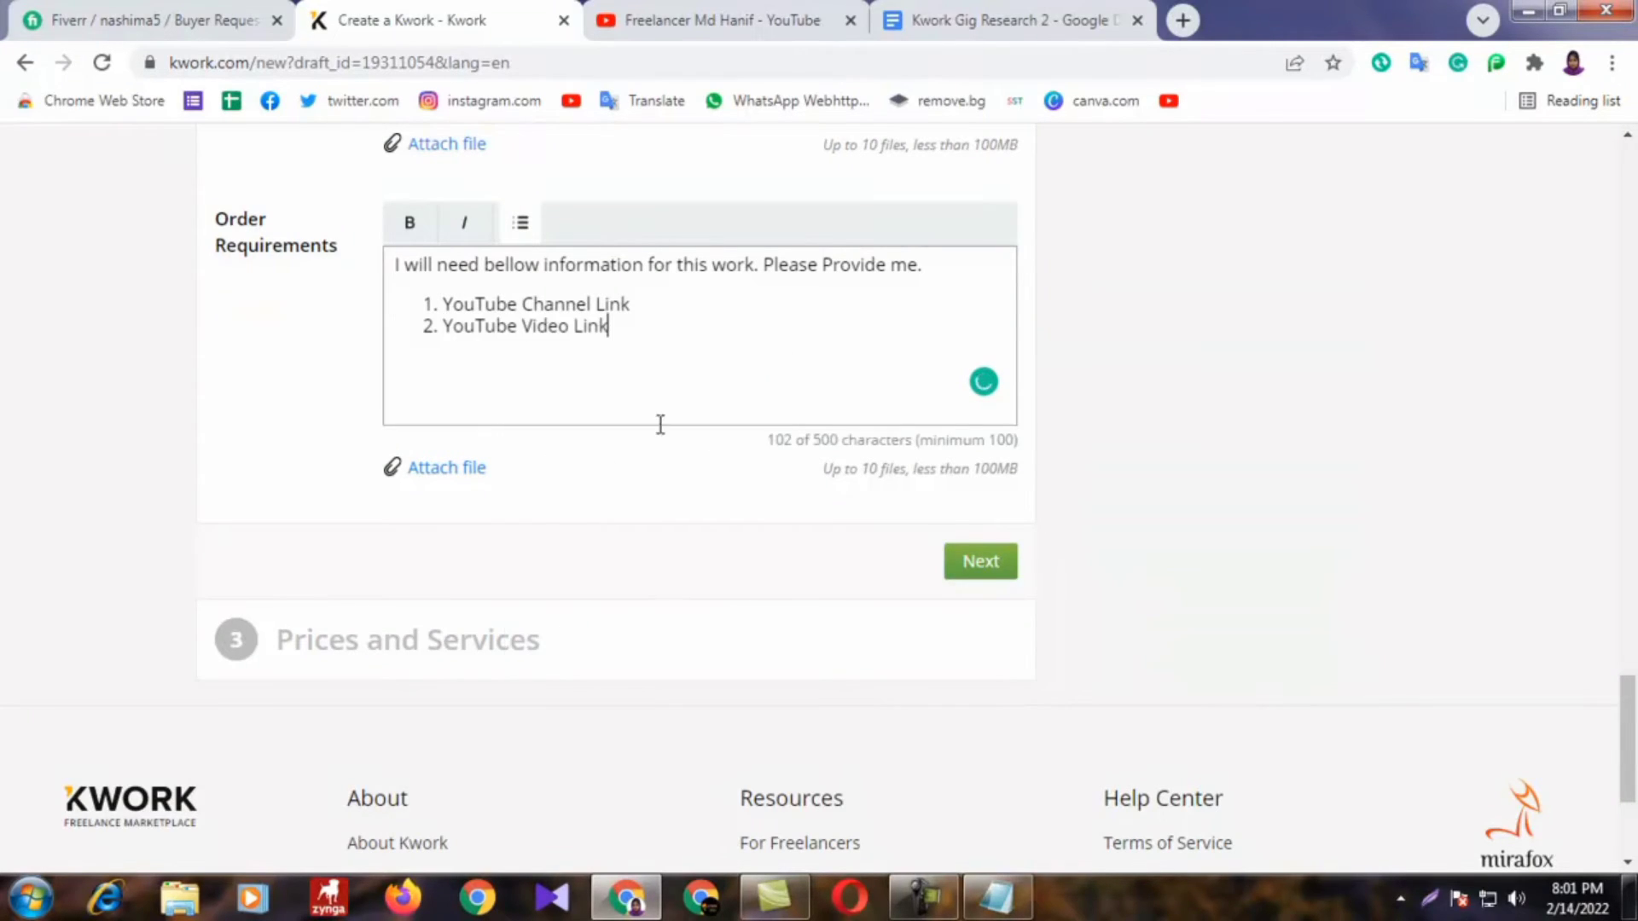
Step: Review the listing's description text and numbered order requirements for completeness and formatting
{"action": "scroll", "coordinate": [542, 335], "scroll_direction": "up", "scroll_amount": 3}
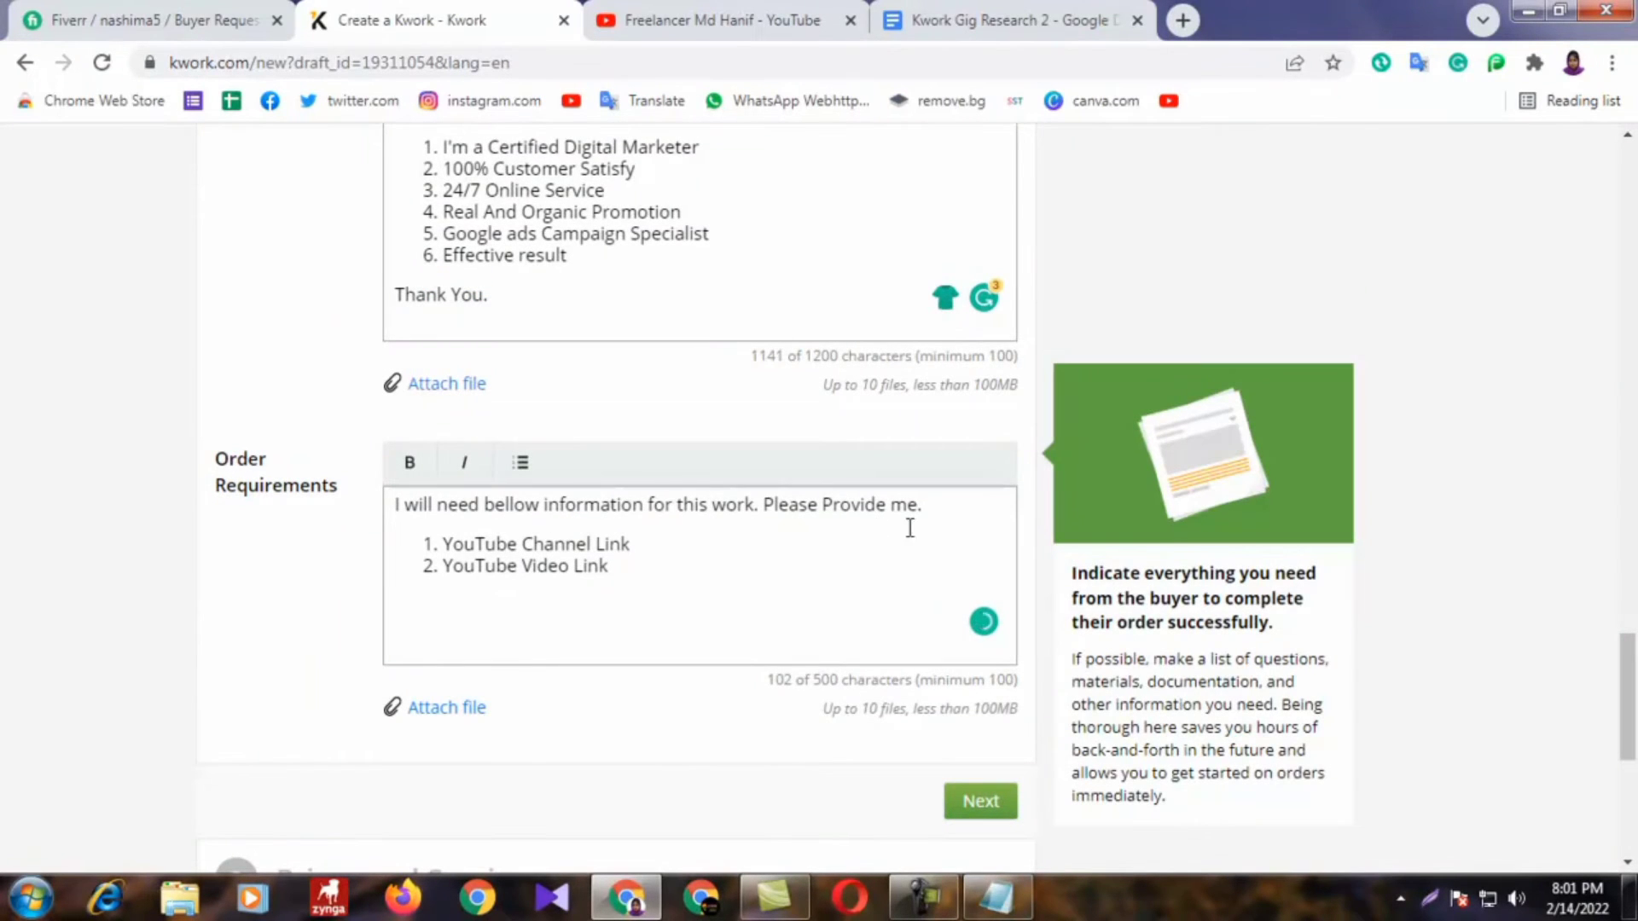
{"action": "scroll", "coordinate": [505, 525], "scroll_direction": "up", "scroll_amount": 3}
{"action": "scroll", "coordinate": [512, 427], "scroll_direction": "down", "scroll_amount": 3}
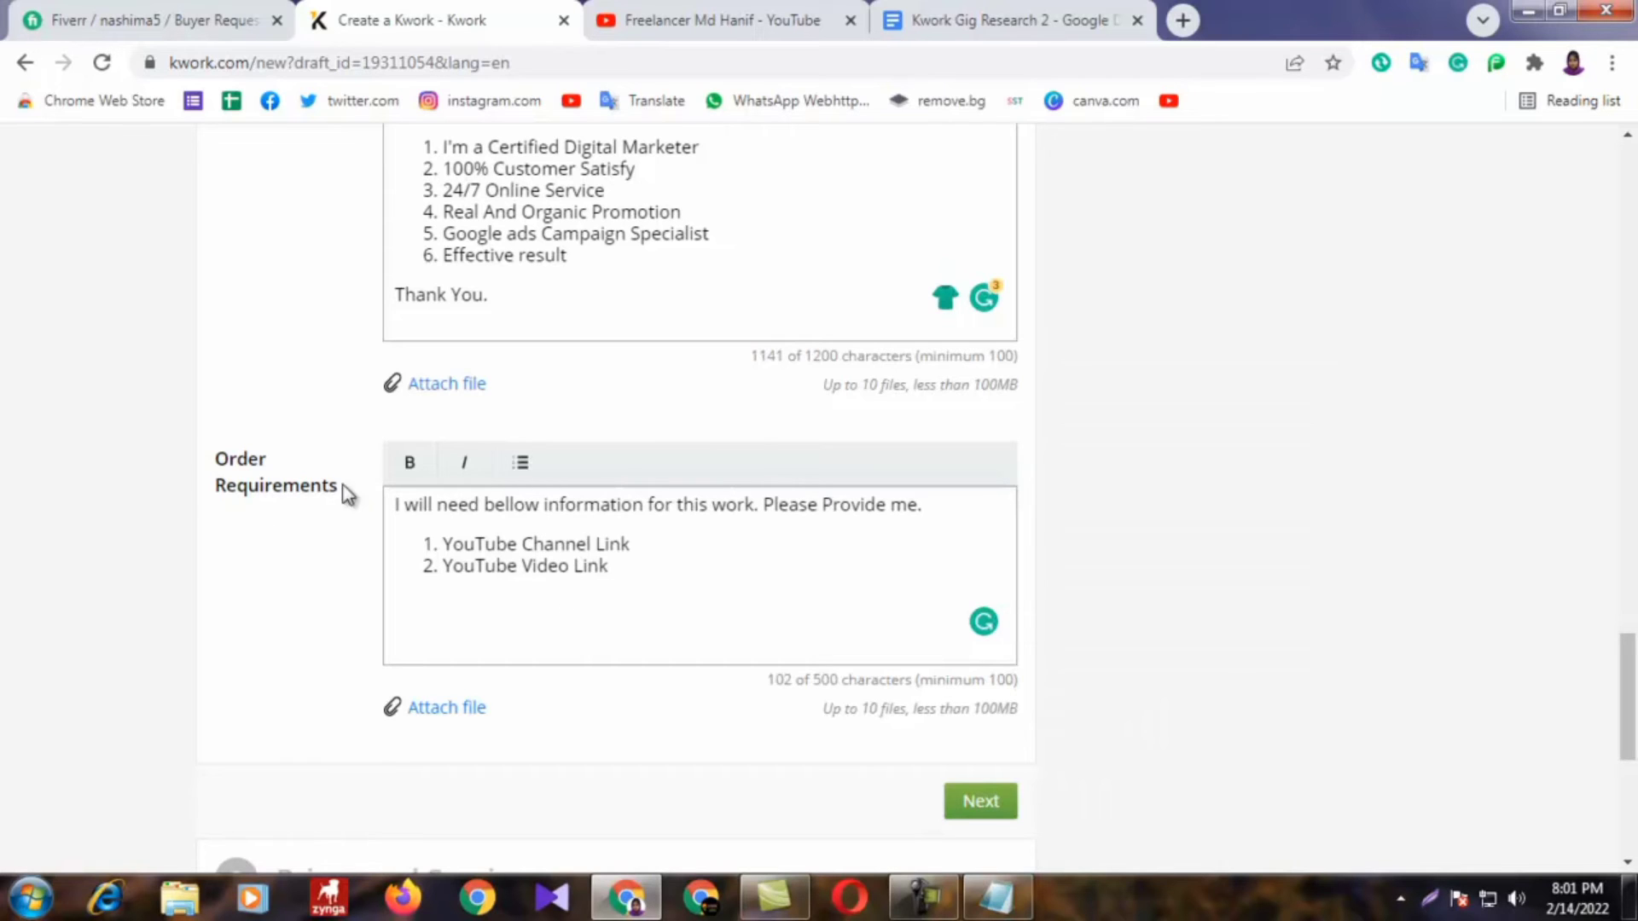
{"action": "left_click", "coordinate": [431, 502]}
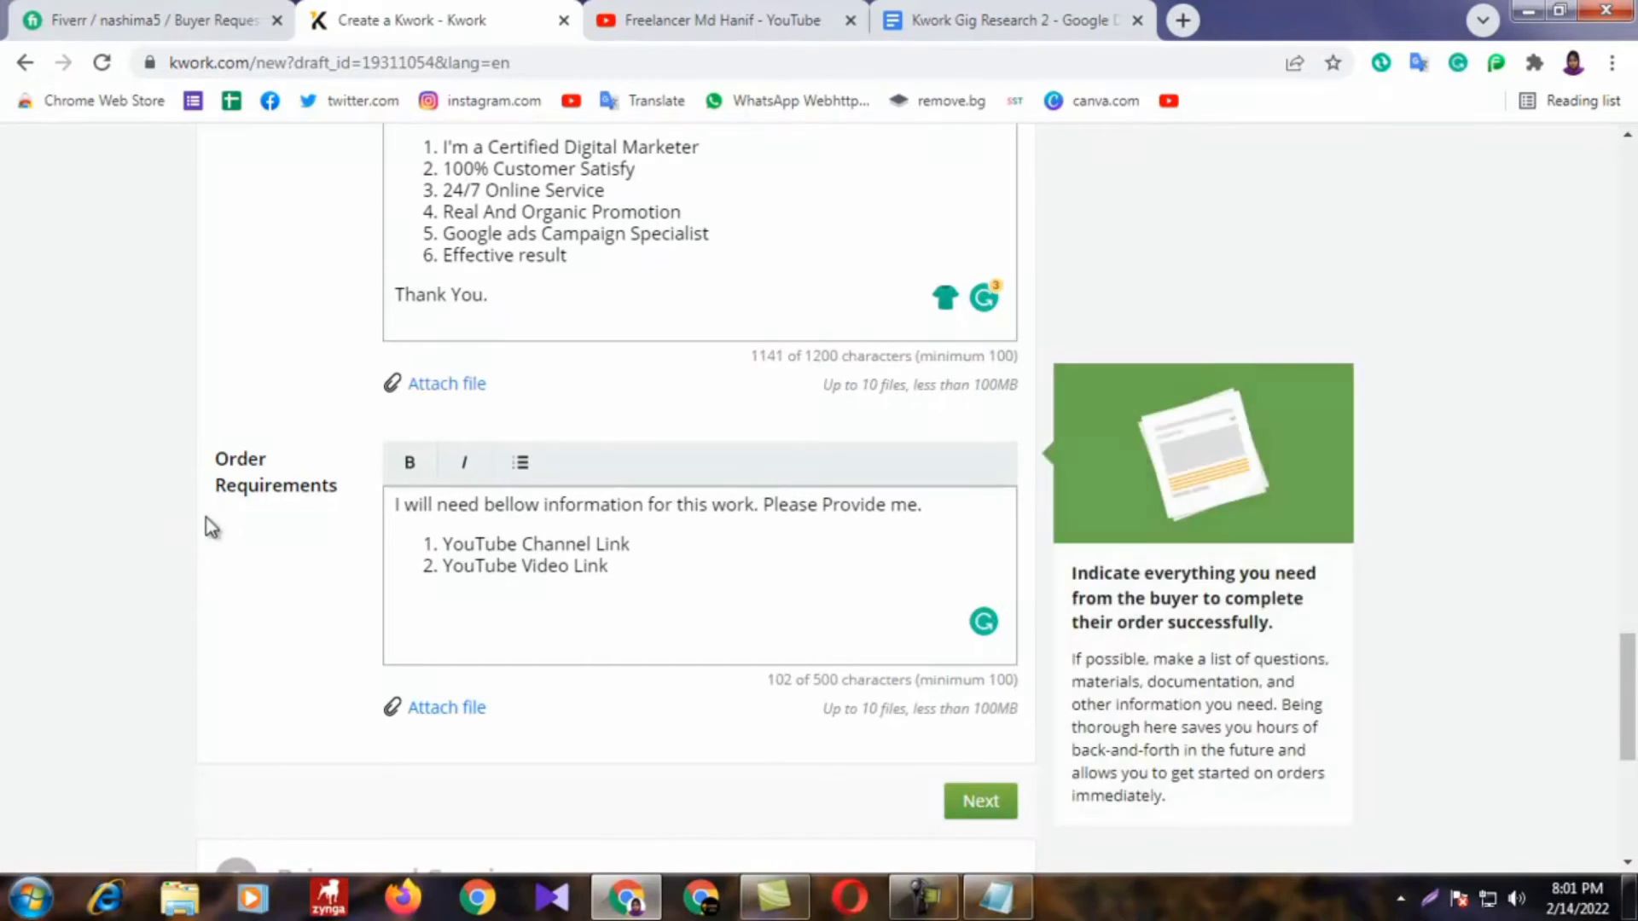
{"action": "mouse_move", "coordinate": [578, 512]}
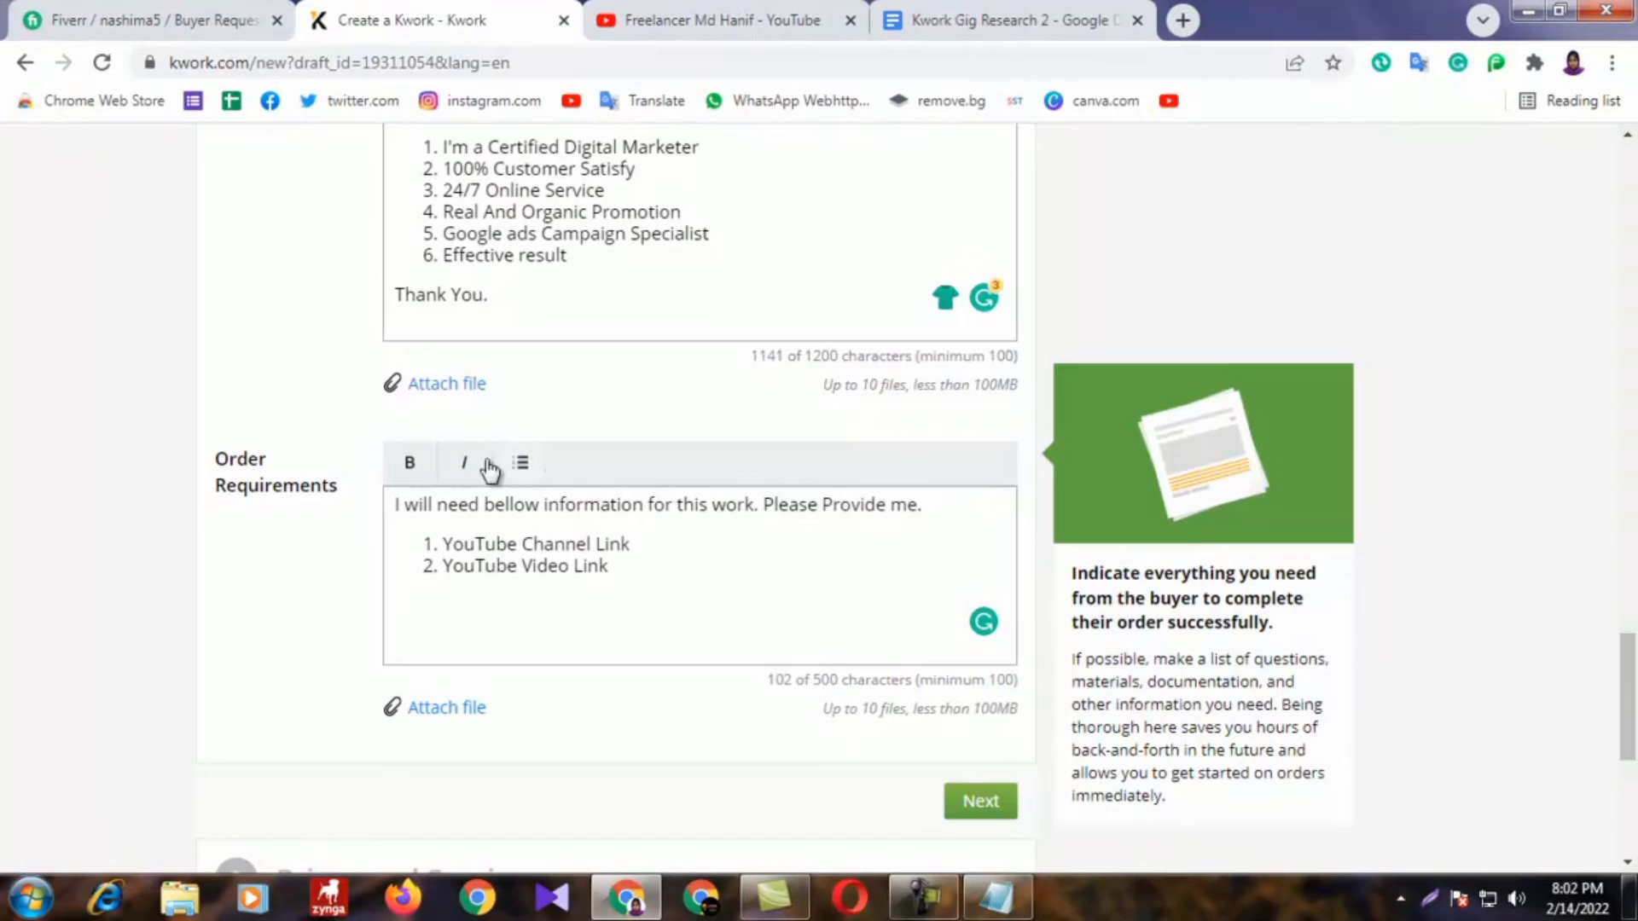
{"action": "scroll", "coordinate": [786, 336], "scroll_direction": "up", "scroll_amount": 9}
{"action": "scroll", "coordinate": [819, 457], "scroll_direction": "down", "scroll_amount": 13}
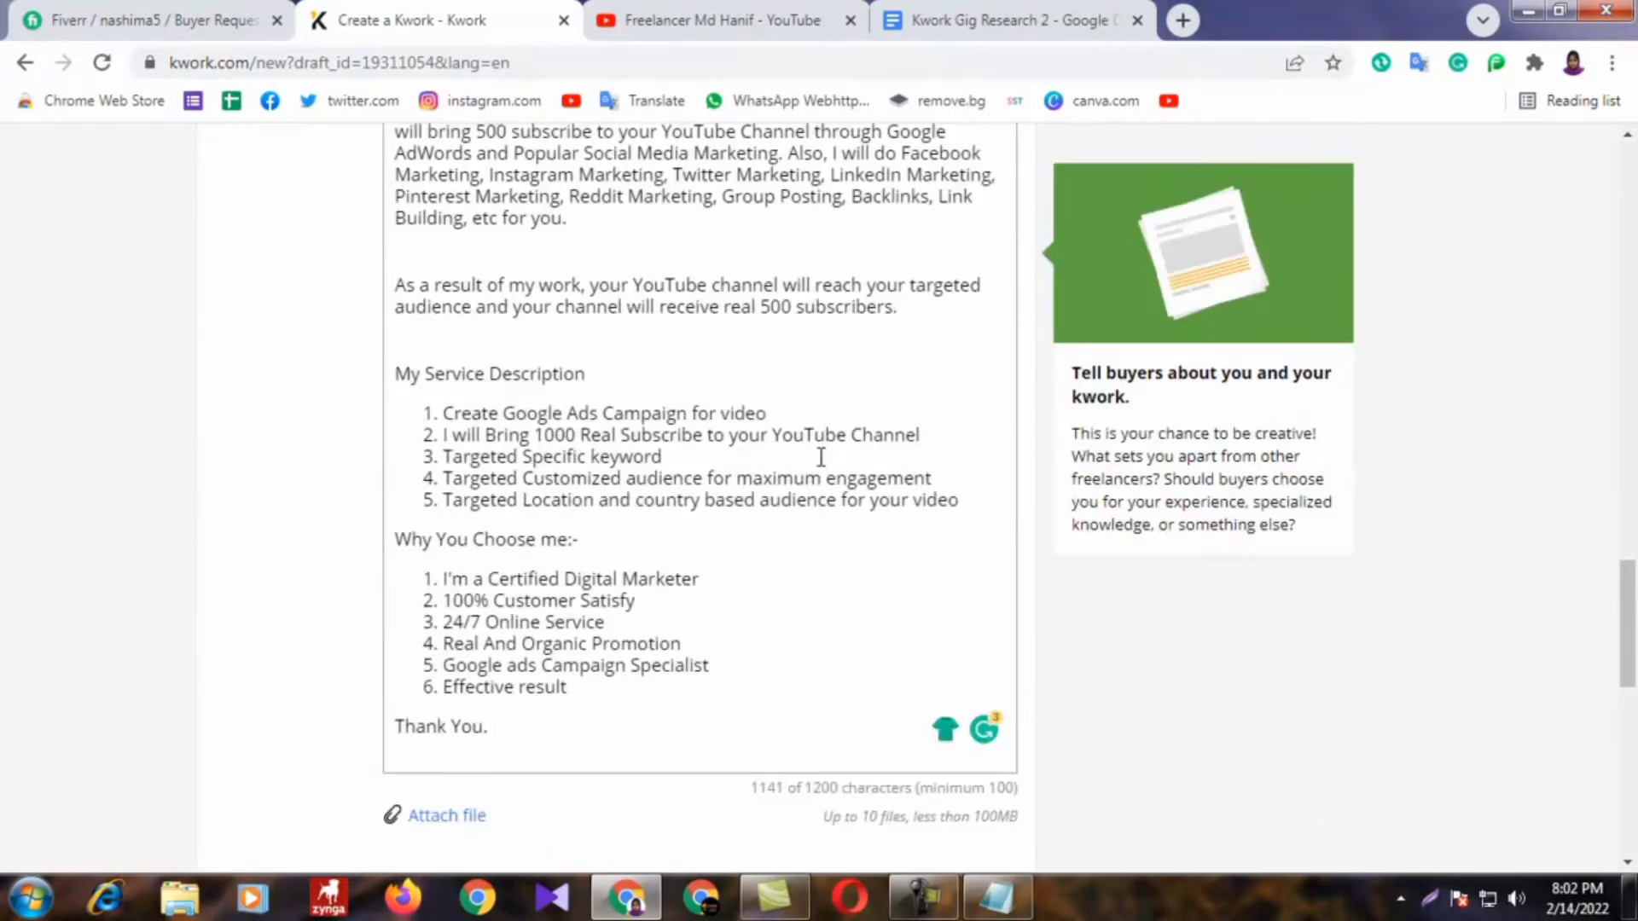
{"action": "scroll", "coordinate": [832, 457], "scroll_direction": "up", "scroll_amount": 12}
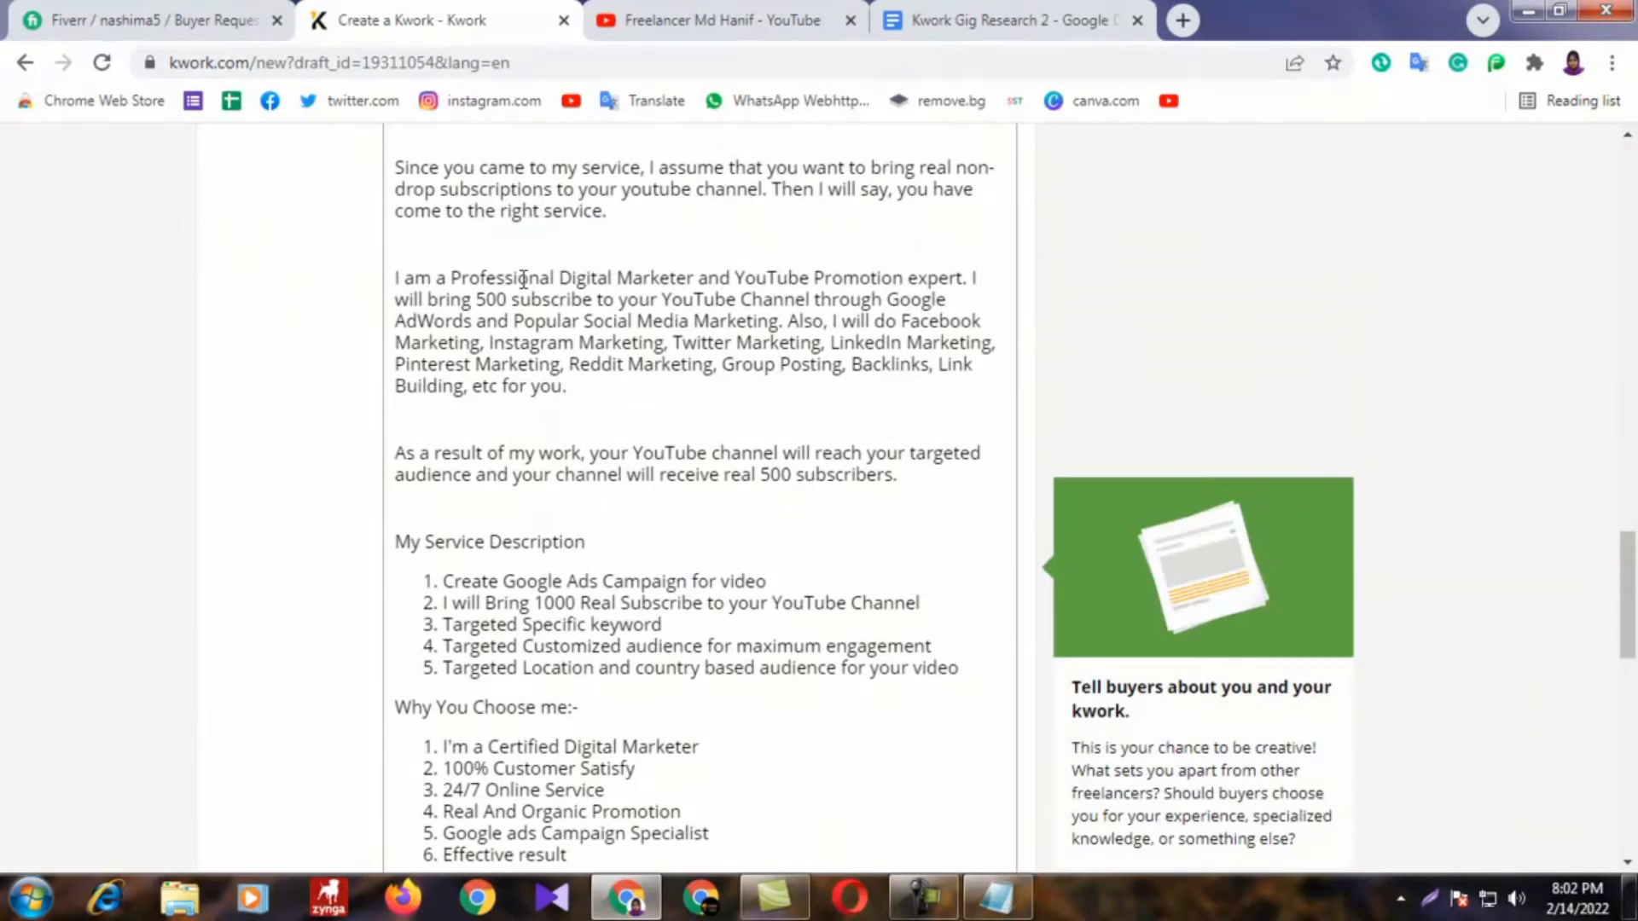
{"action": "scroll", "coordinate": [549, 254], "scroll_direction": "up", "scroll_amount": 1}
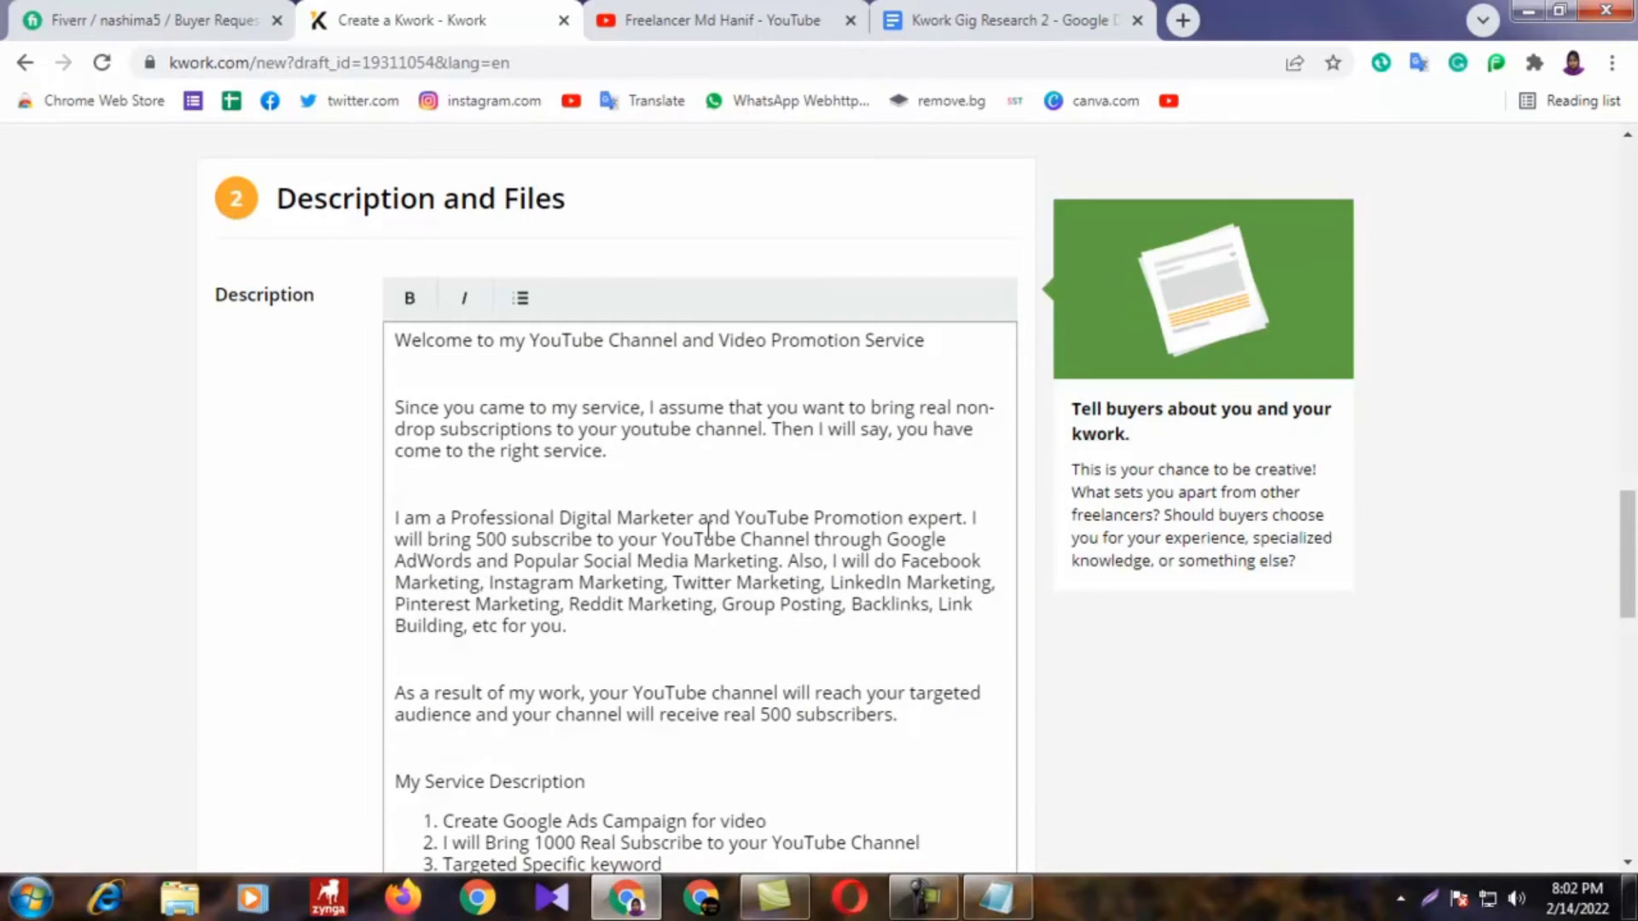
{"action": "scroll", "coordinate": [708, 529], "scroll_direction": "down", "scroll_amount": 6}
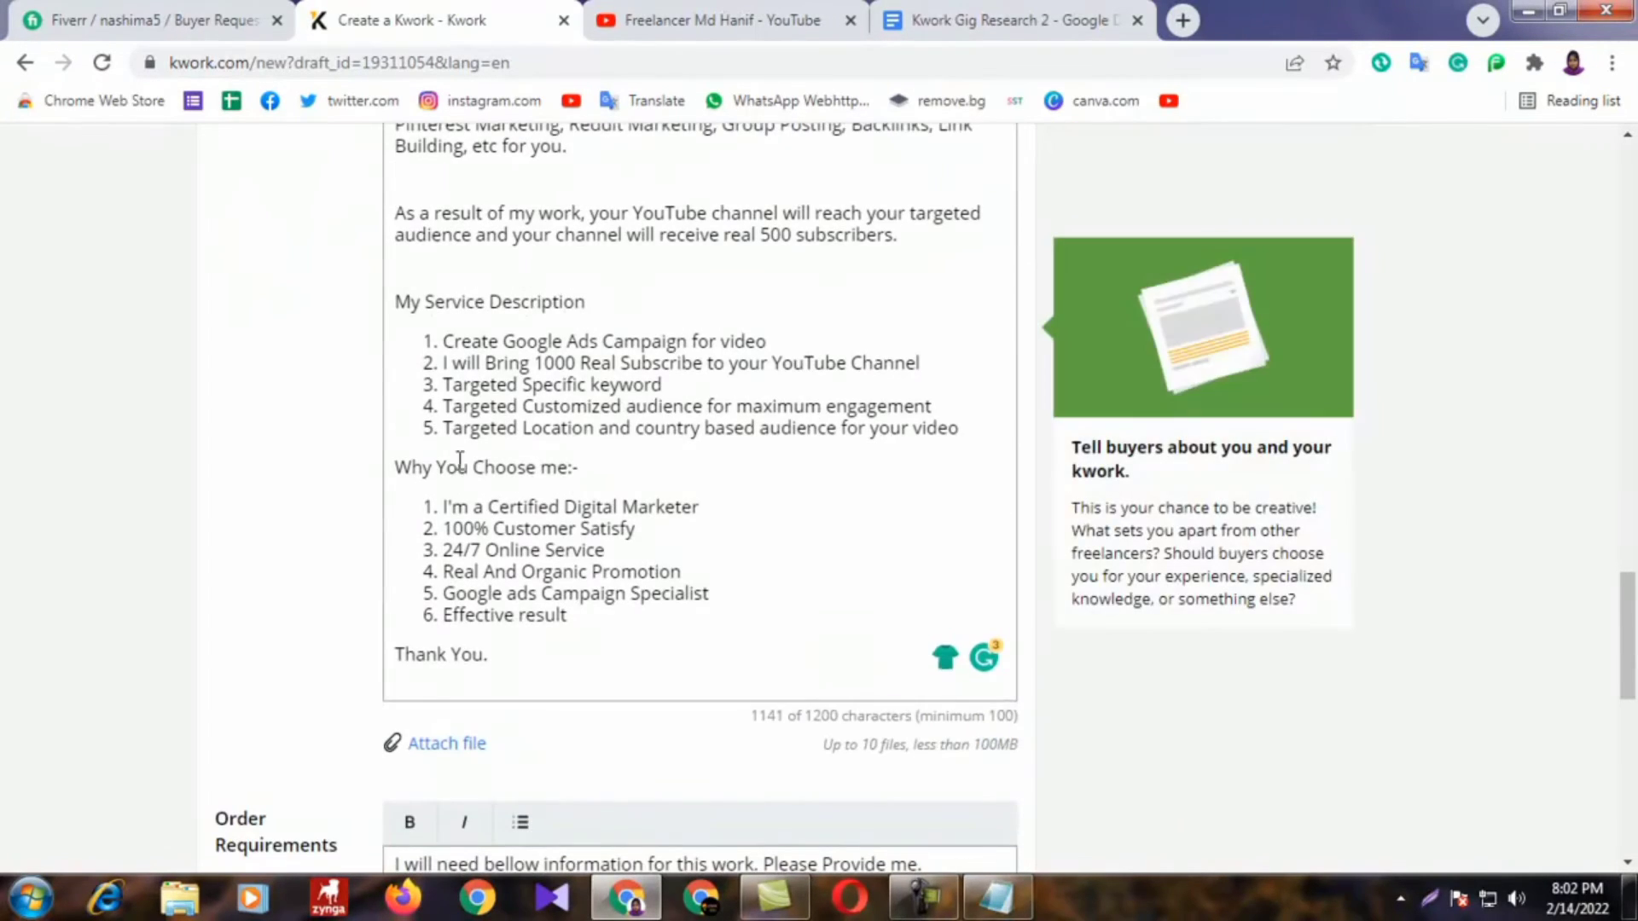
{"action": "scroll", "coordinate": [768, 592], "scroll_direction": "down", "scroll_amount": 5}
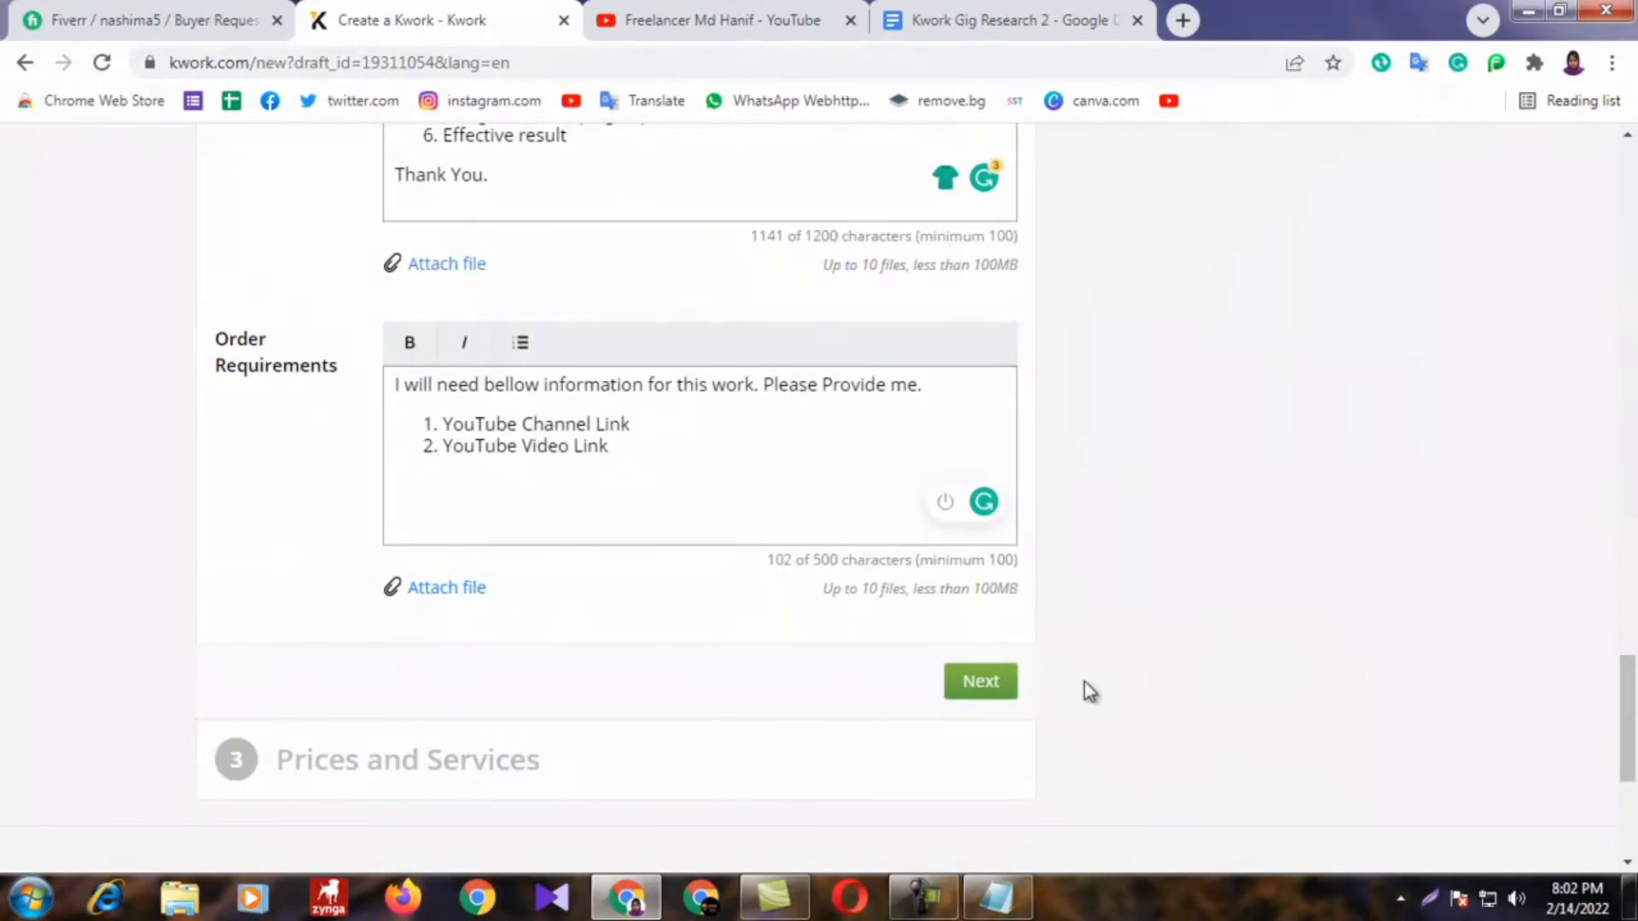
Step: Continue to the Prices and Services section and set the pricing to Three Packages
{"action": "left_click", "coordinate": [990, 682]}
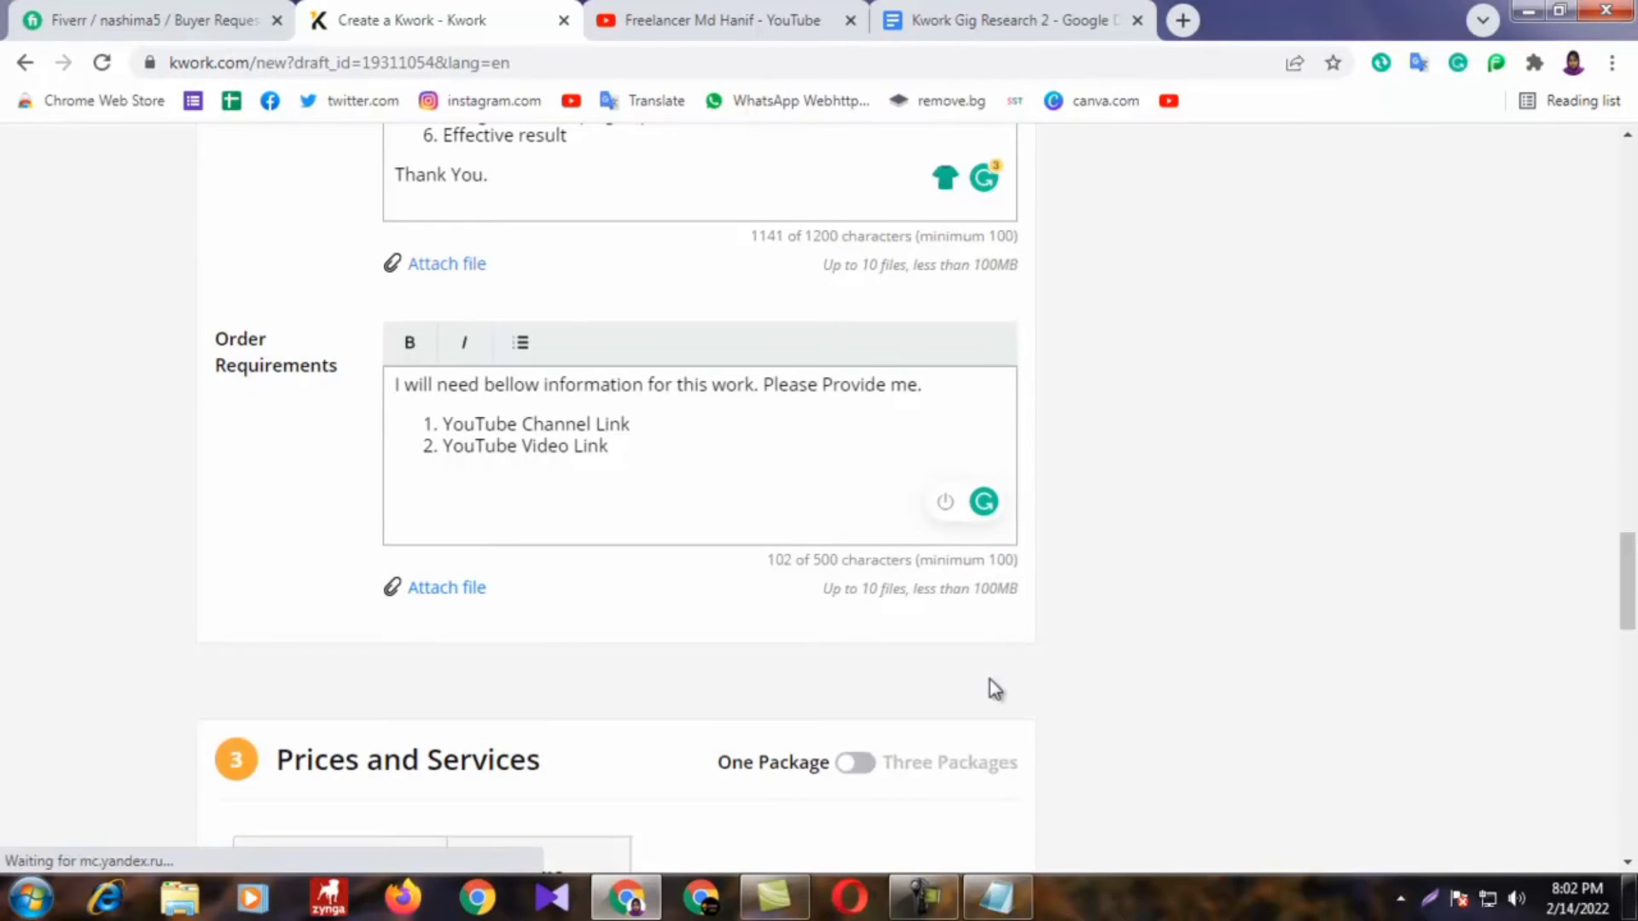
{"action": "scroll", "coordinate": [725, 478], "scroll_direction": "down", "scroll_amount": 4}
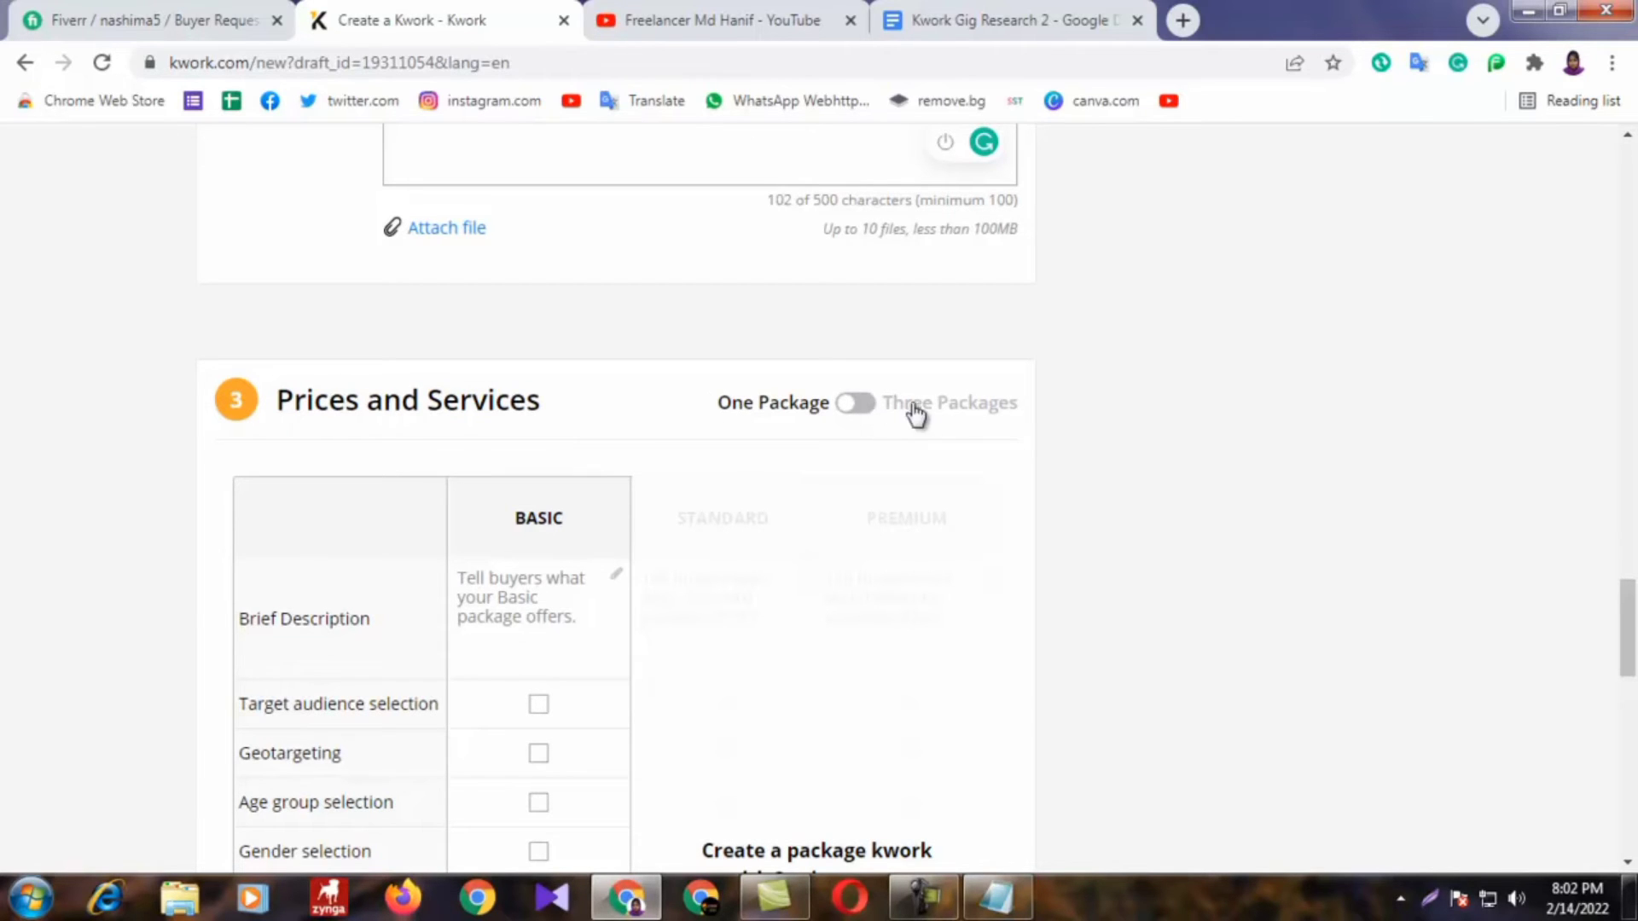
{"action": "left_click", "coordinate": [856, 413]}
{"action": "scroll", "coordinate": [1007, 452], "scroll_direction": "down", "scroll_amount": 3}
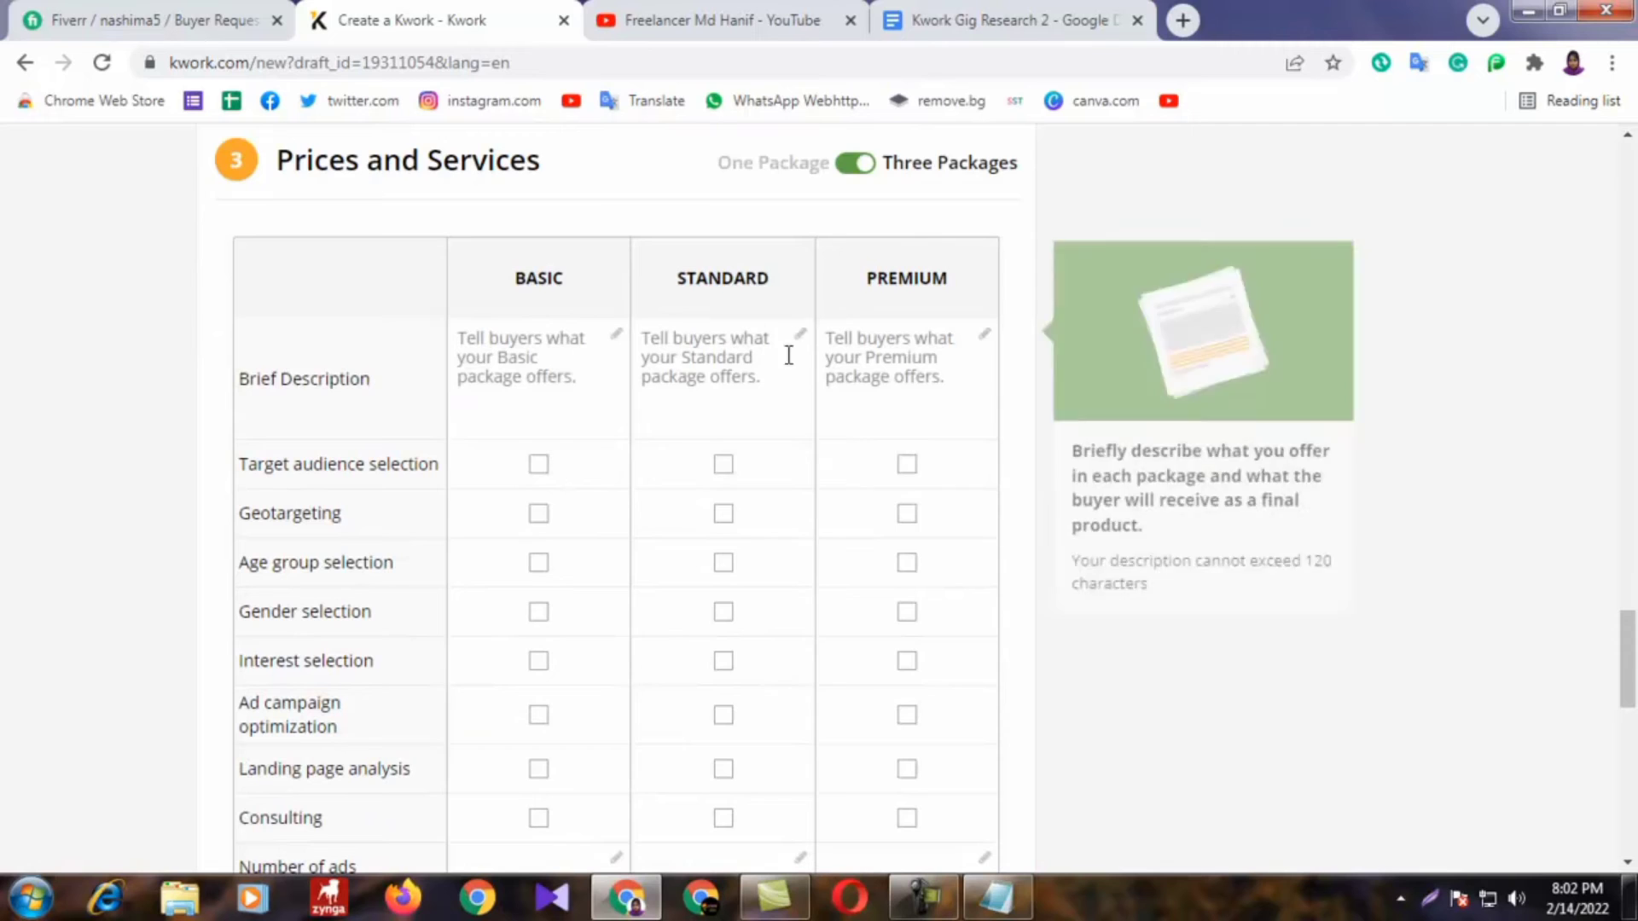
{"action": "scroll", "coordinate": [854, 495], "scroll_direction": "down", "scroll_amount": 3}
{"action": "scroll", "coordinate": [896, 478], "scroll_direction": "up", "scroll_amount": 4}
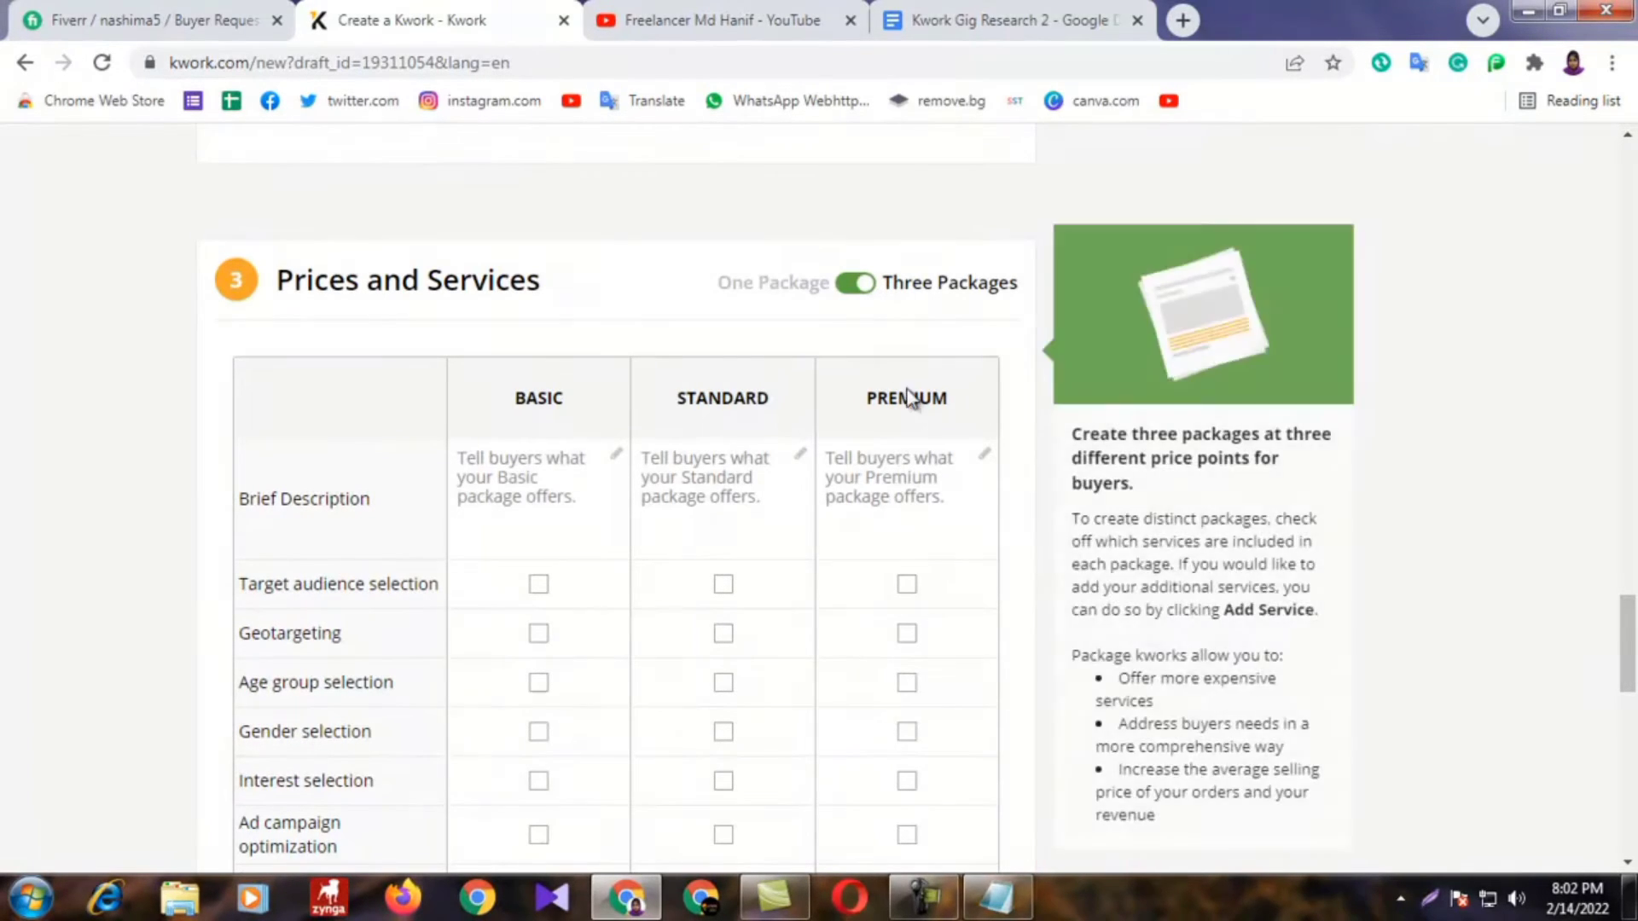
Step: Switch the pricing to One Package and back to Three Packages, and look over the package table's services, delivery and price rows
{"action": "left_click", "coordinate": [856, 282]}
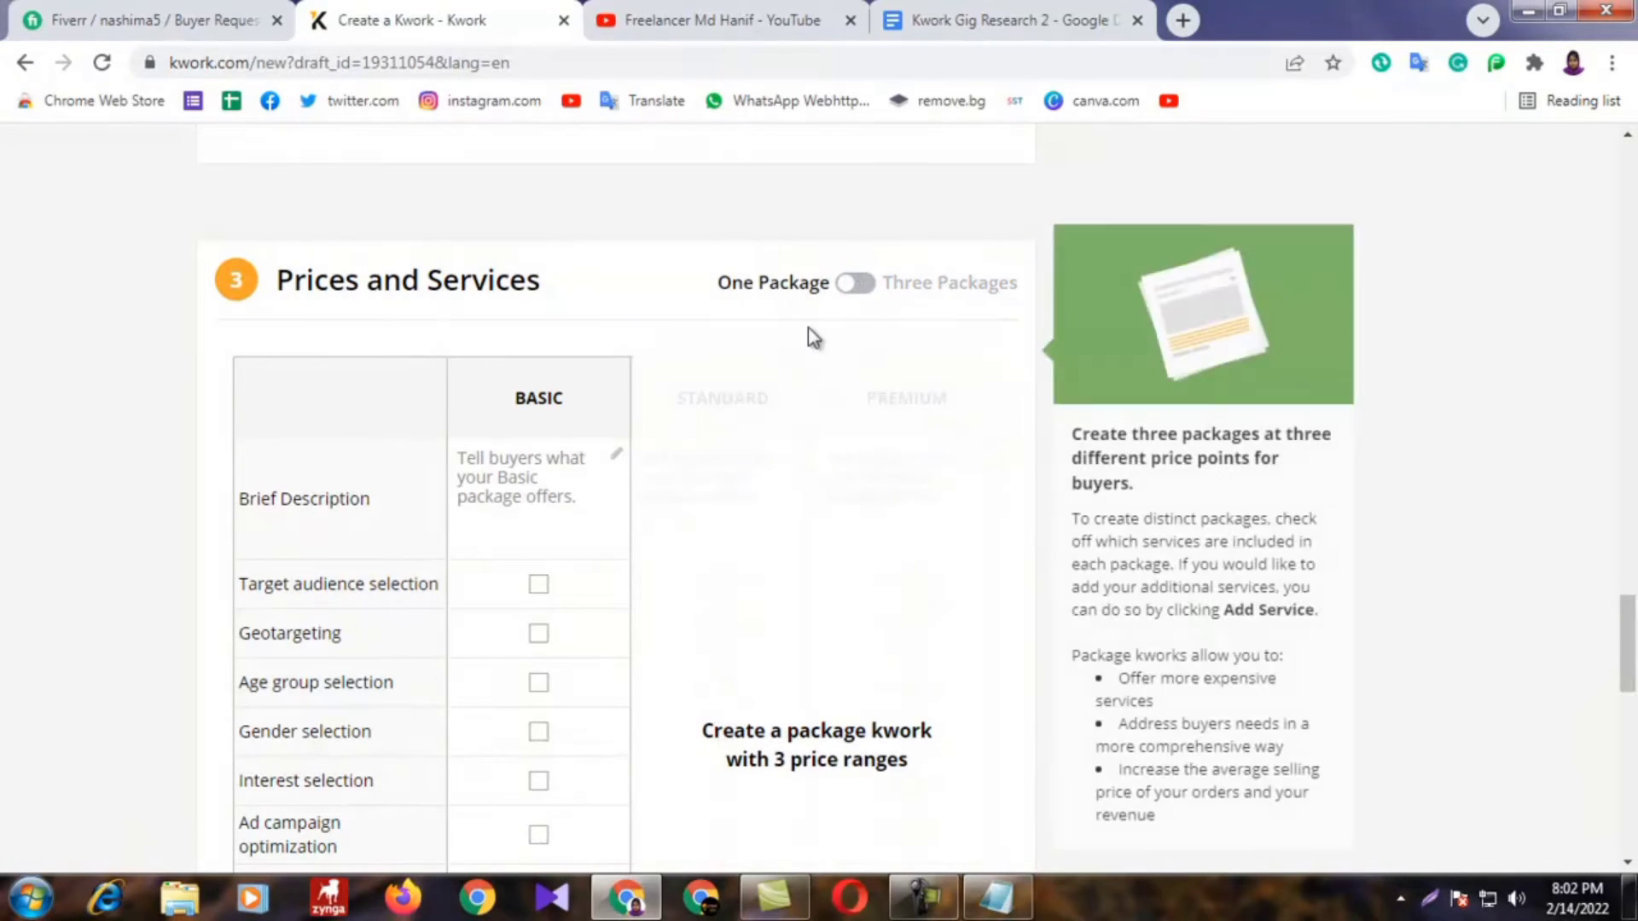
{"action": "left_click", "coordinate": [860, 282]}
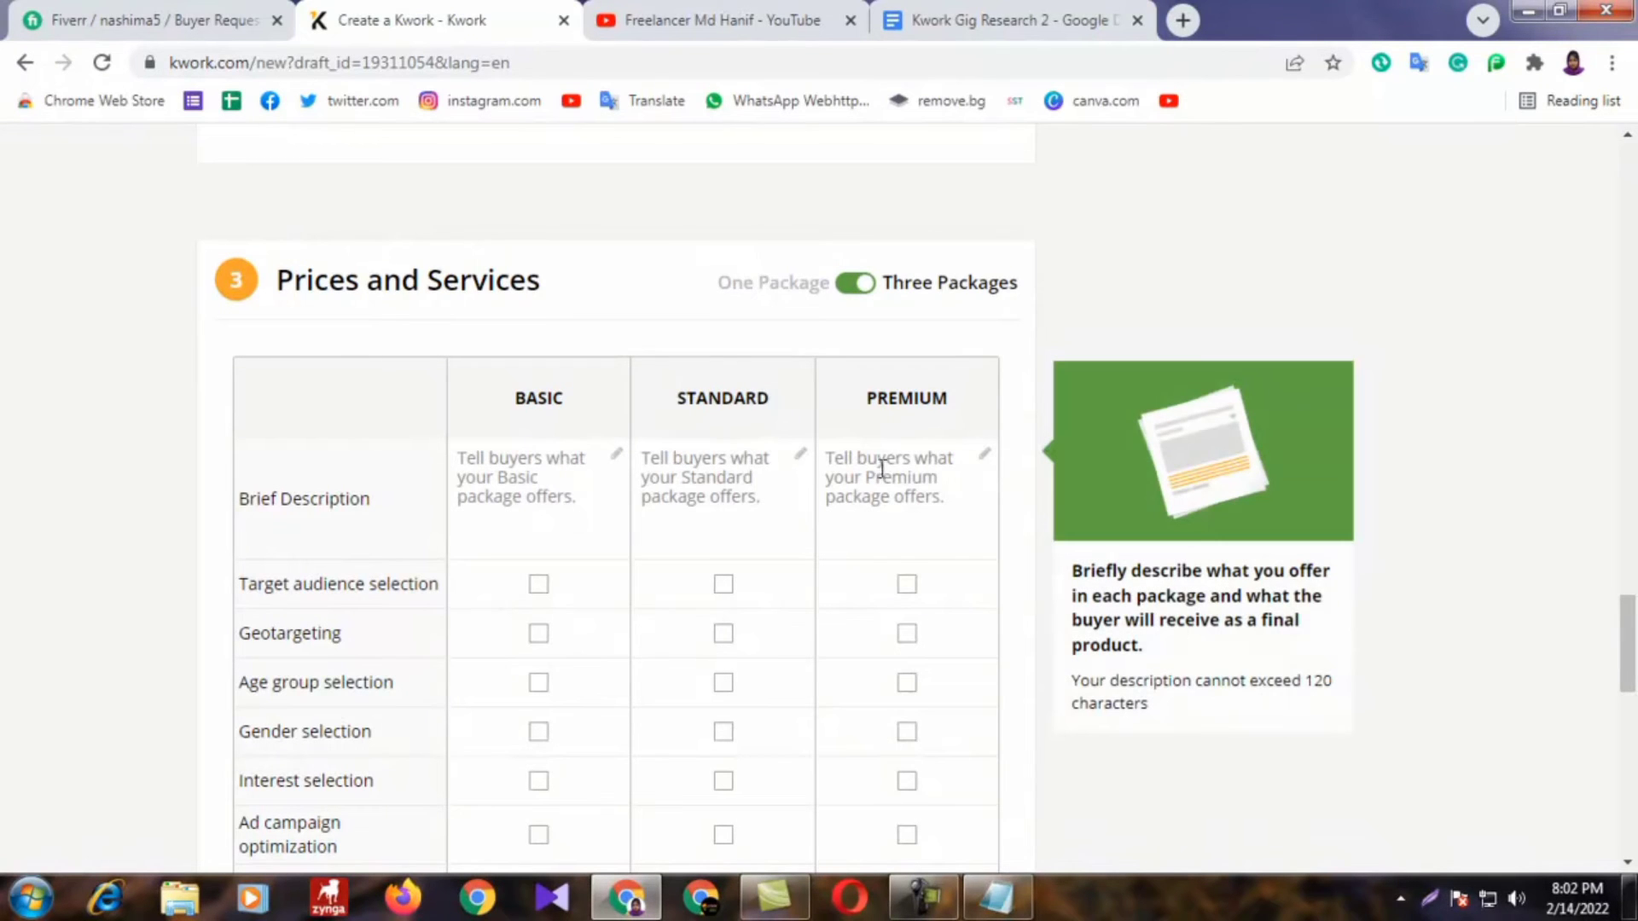
{"action": "scroll", "coordinate": [550, 501], "scroll_direction": "down", "scroll_amount": 5}
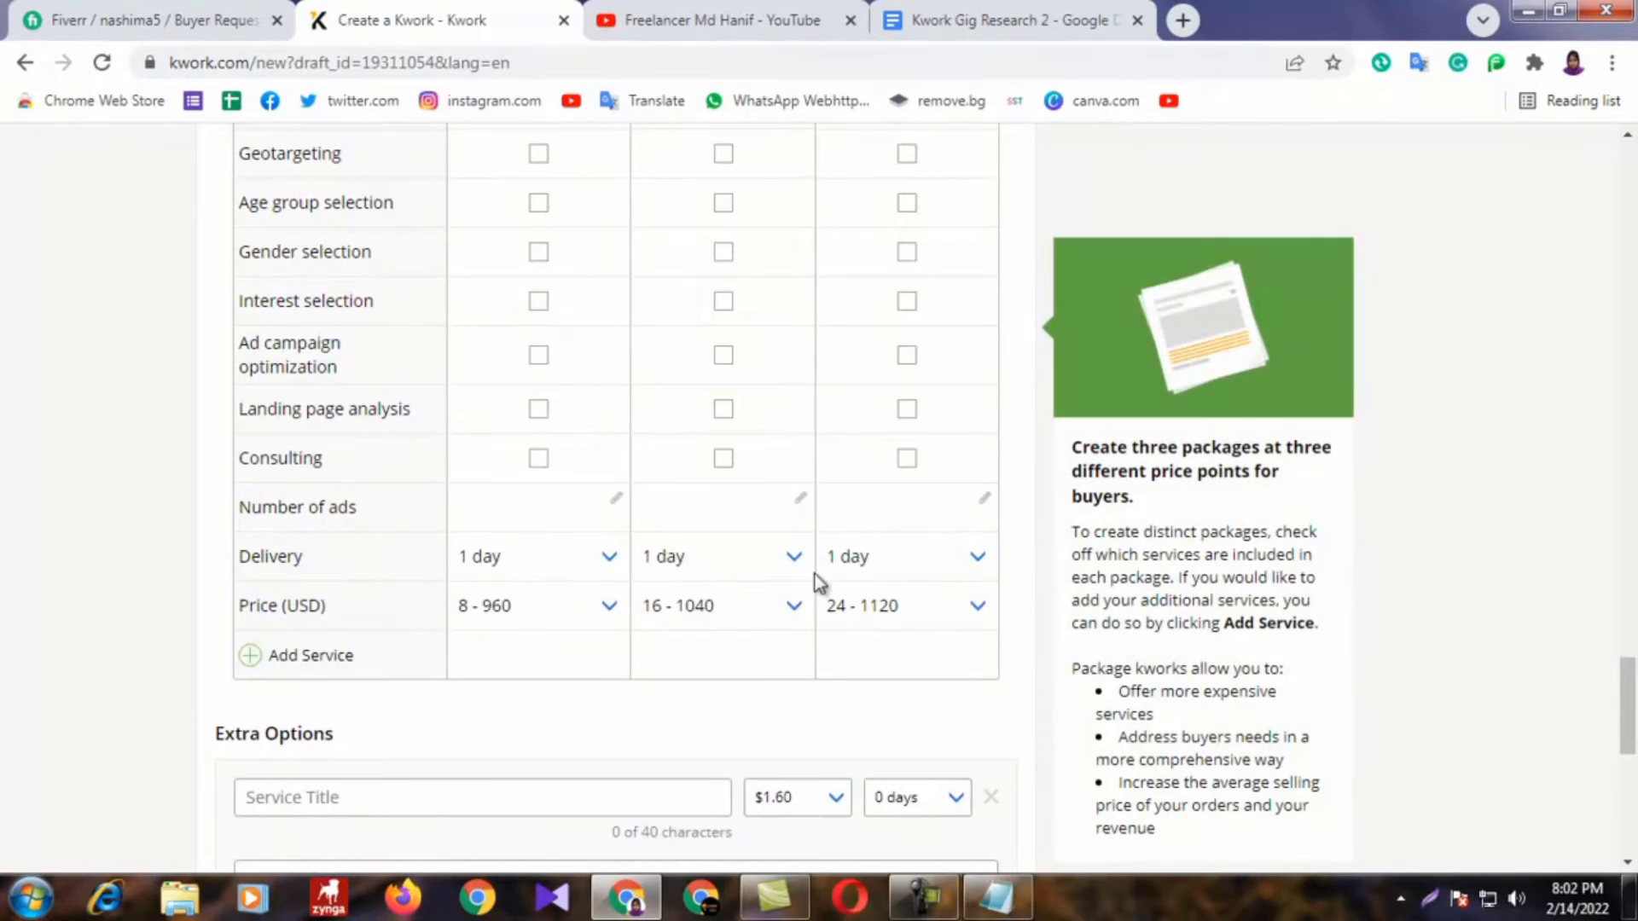
{"action": "scroll", "coordinate": [918, 486], "scroll_direction": "up", "scroll_amount": 3}
{"action": "scroll", "coordinate": [585, 377], "scroll_direction": "up", "scroll_amount": 1}
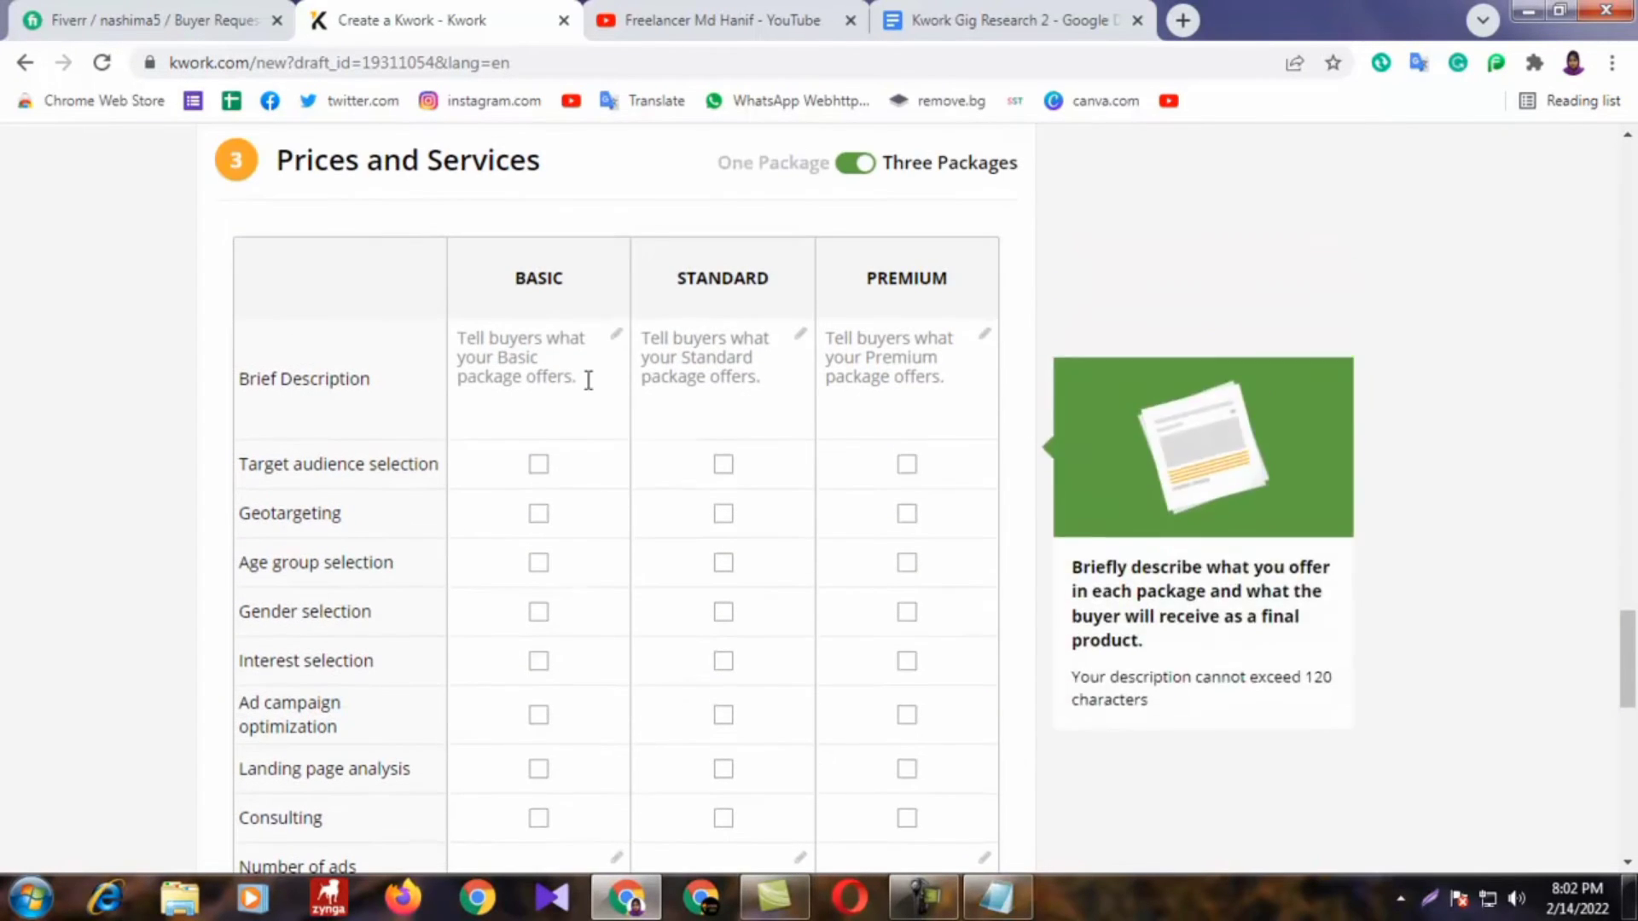
Step: Examine the Brief Description fields of the Basic, Standard and Premium packages
{"action": "left_click", "coordinate": [497, 355]}
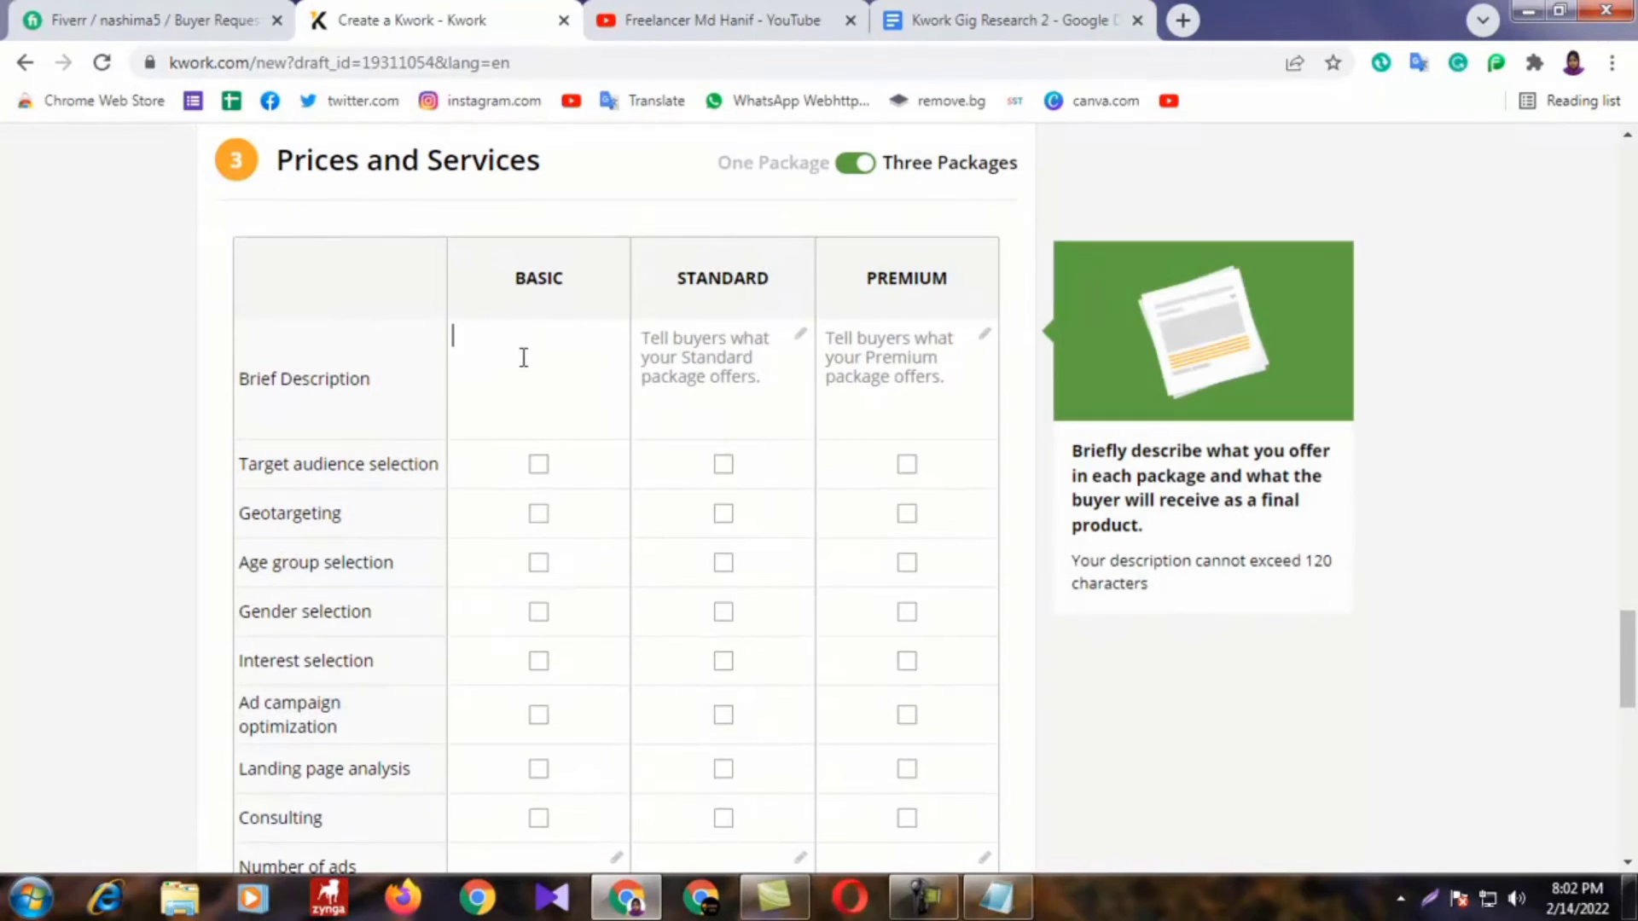
{"action": "left_click", "coordinate": [738, 345]}
{"action": "left_click", "coordinate": [895, 337]}
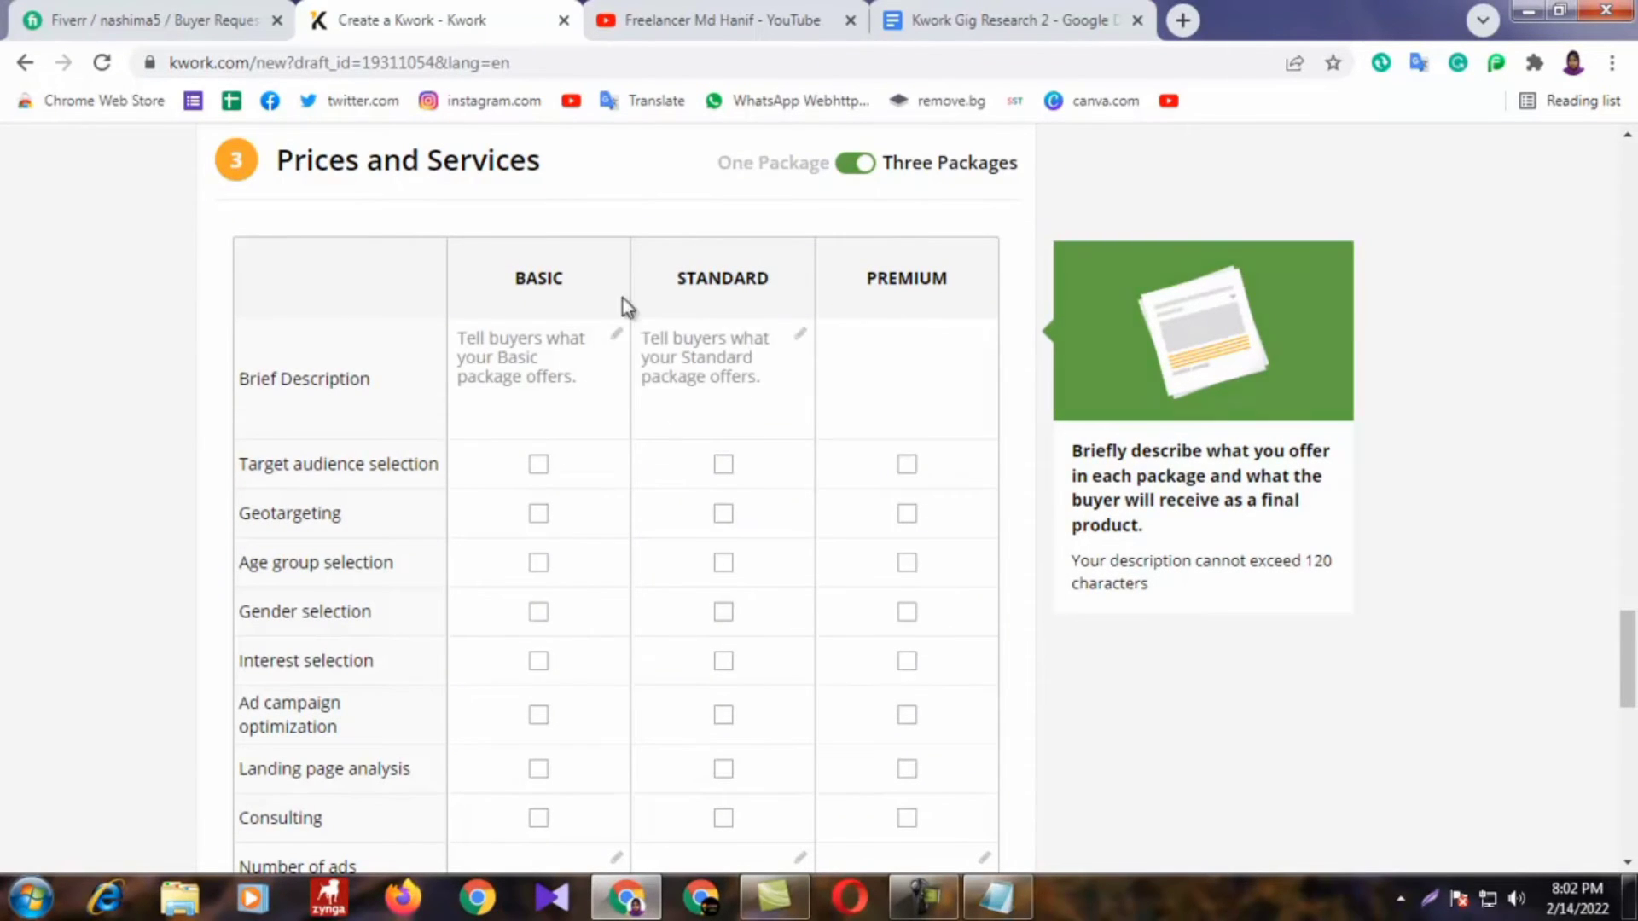
{"action": "left_click", "coordinate": [483, 362]}
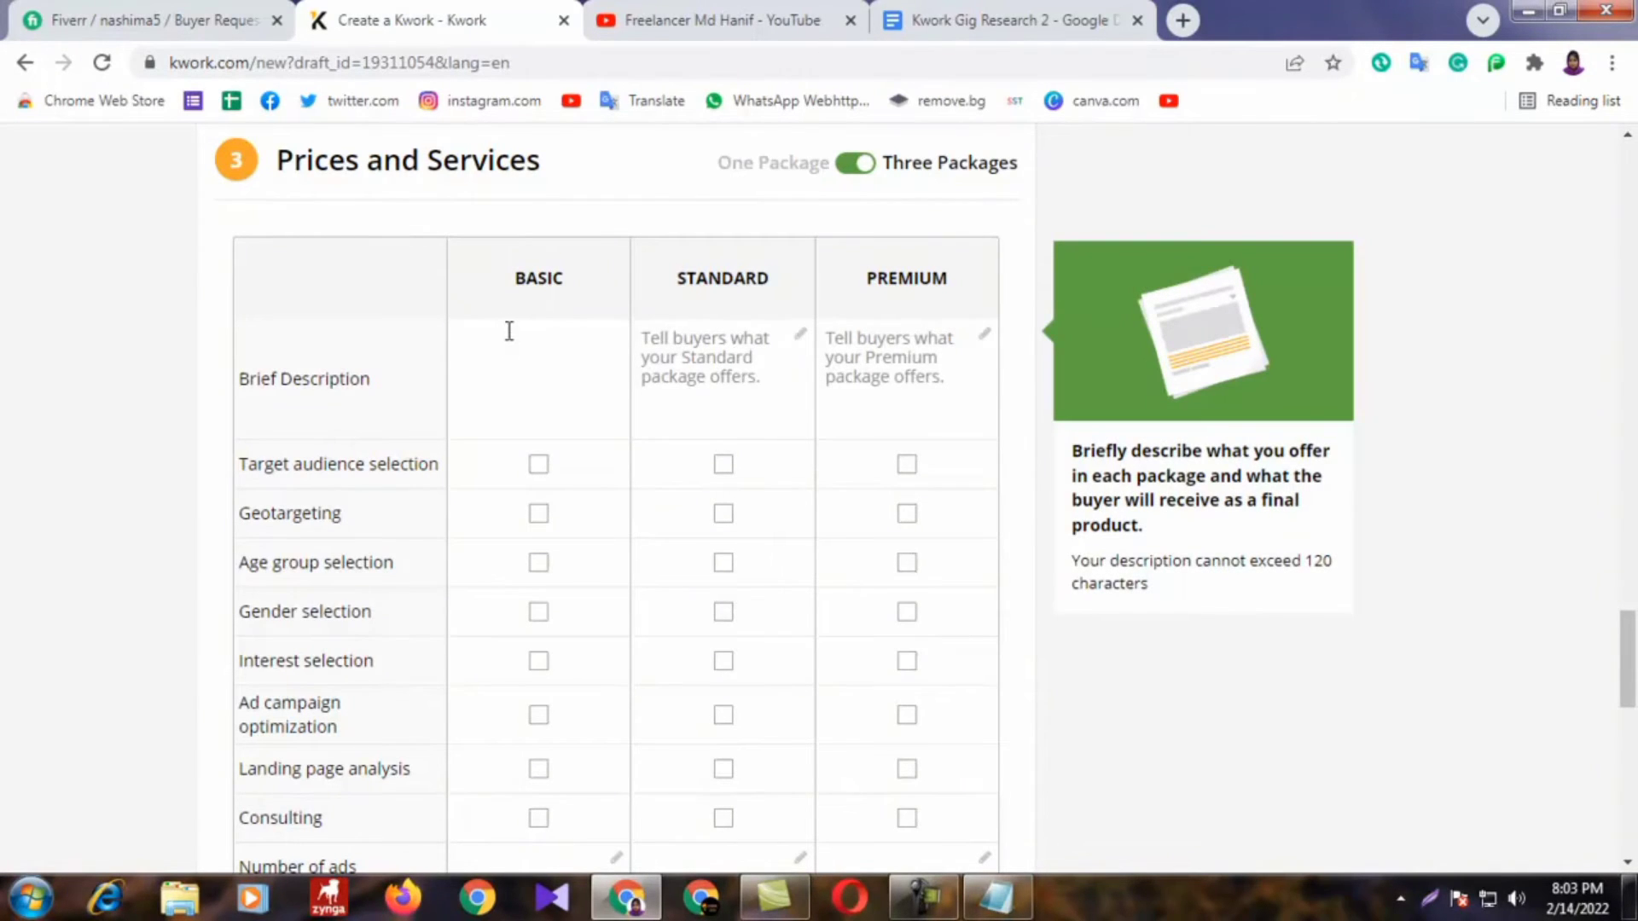
{"action": "left_click", "coordinate": [688, 343]}
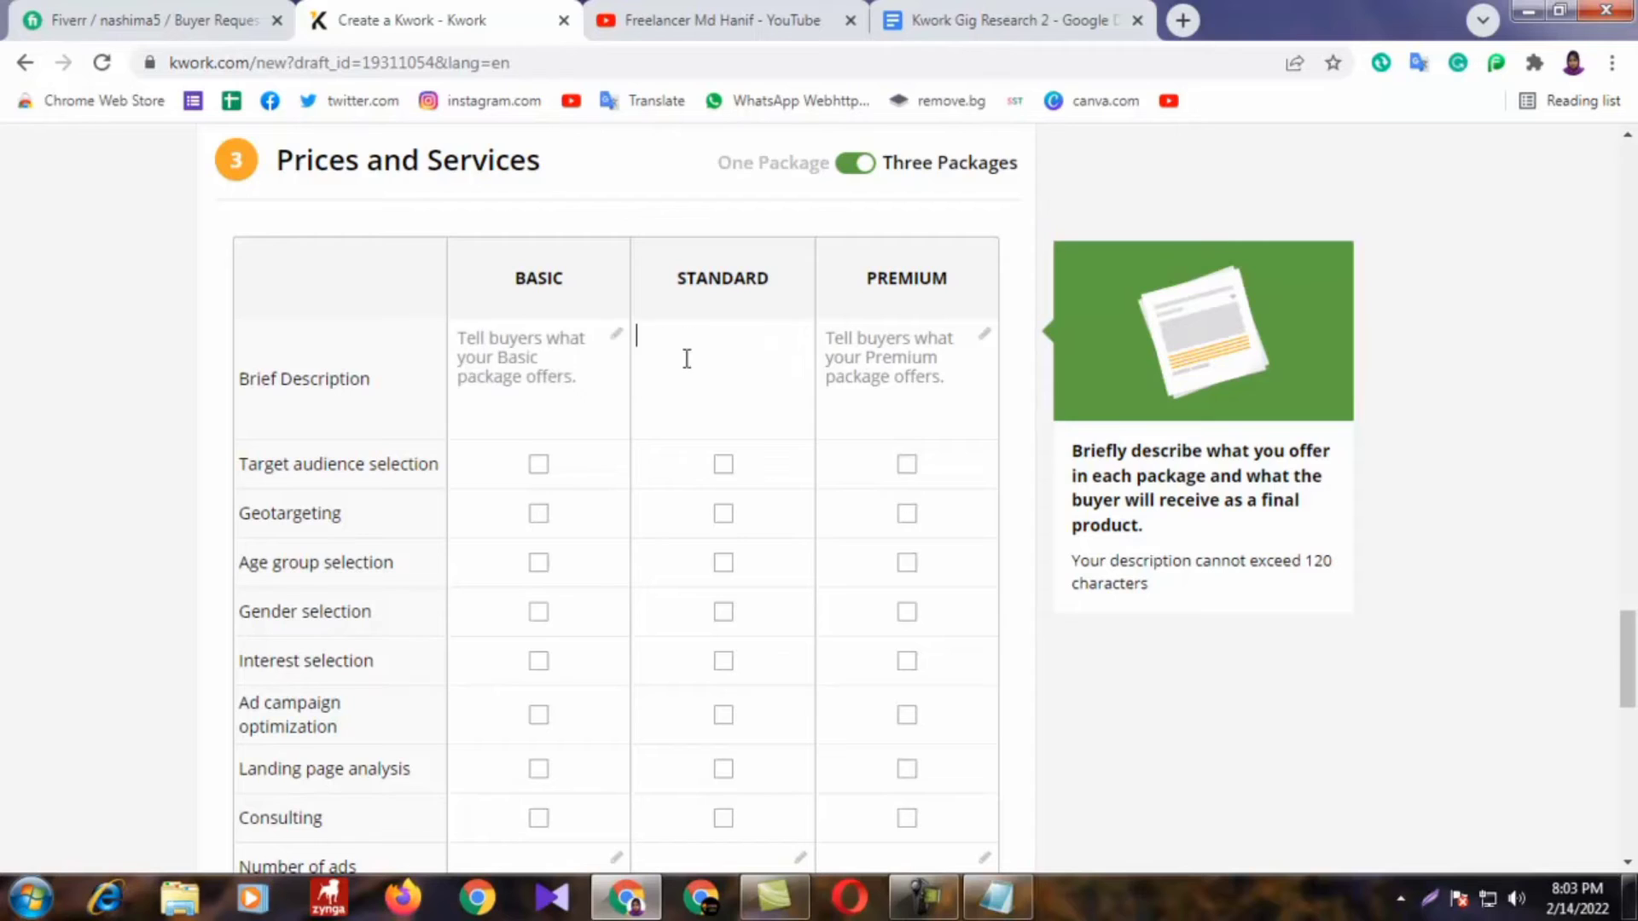
{"action": "left_click", "coordinate": [891, 344]}
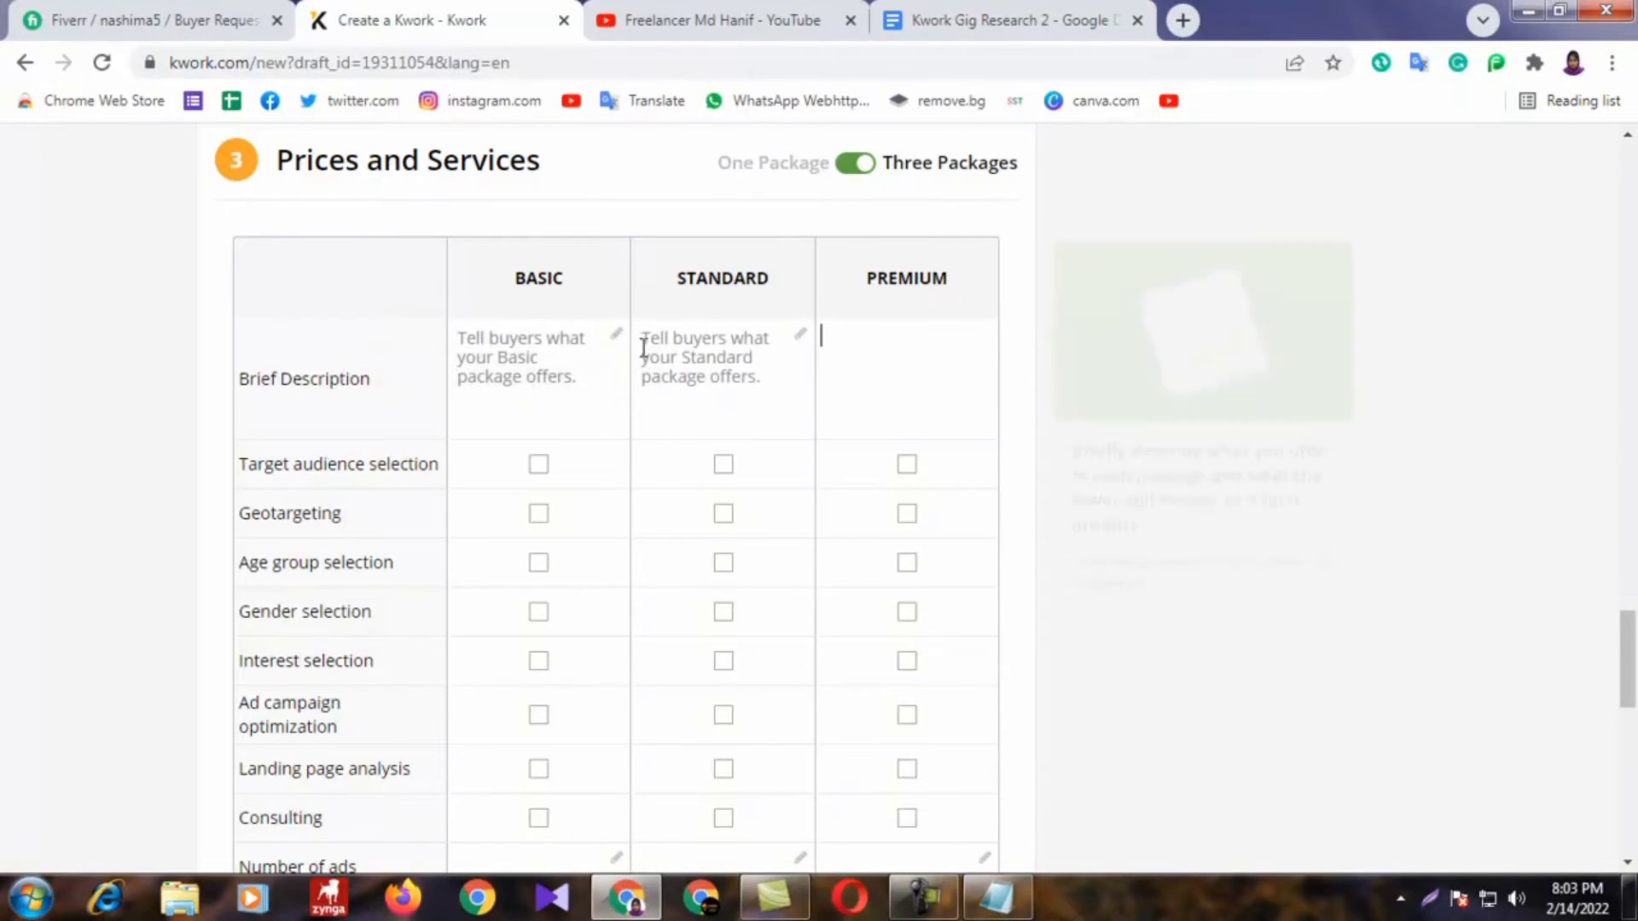
{"action": "left_click", "coordinate": [578, 359]}
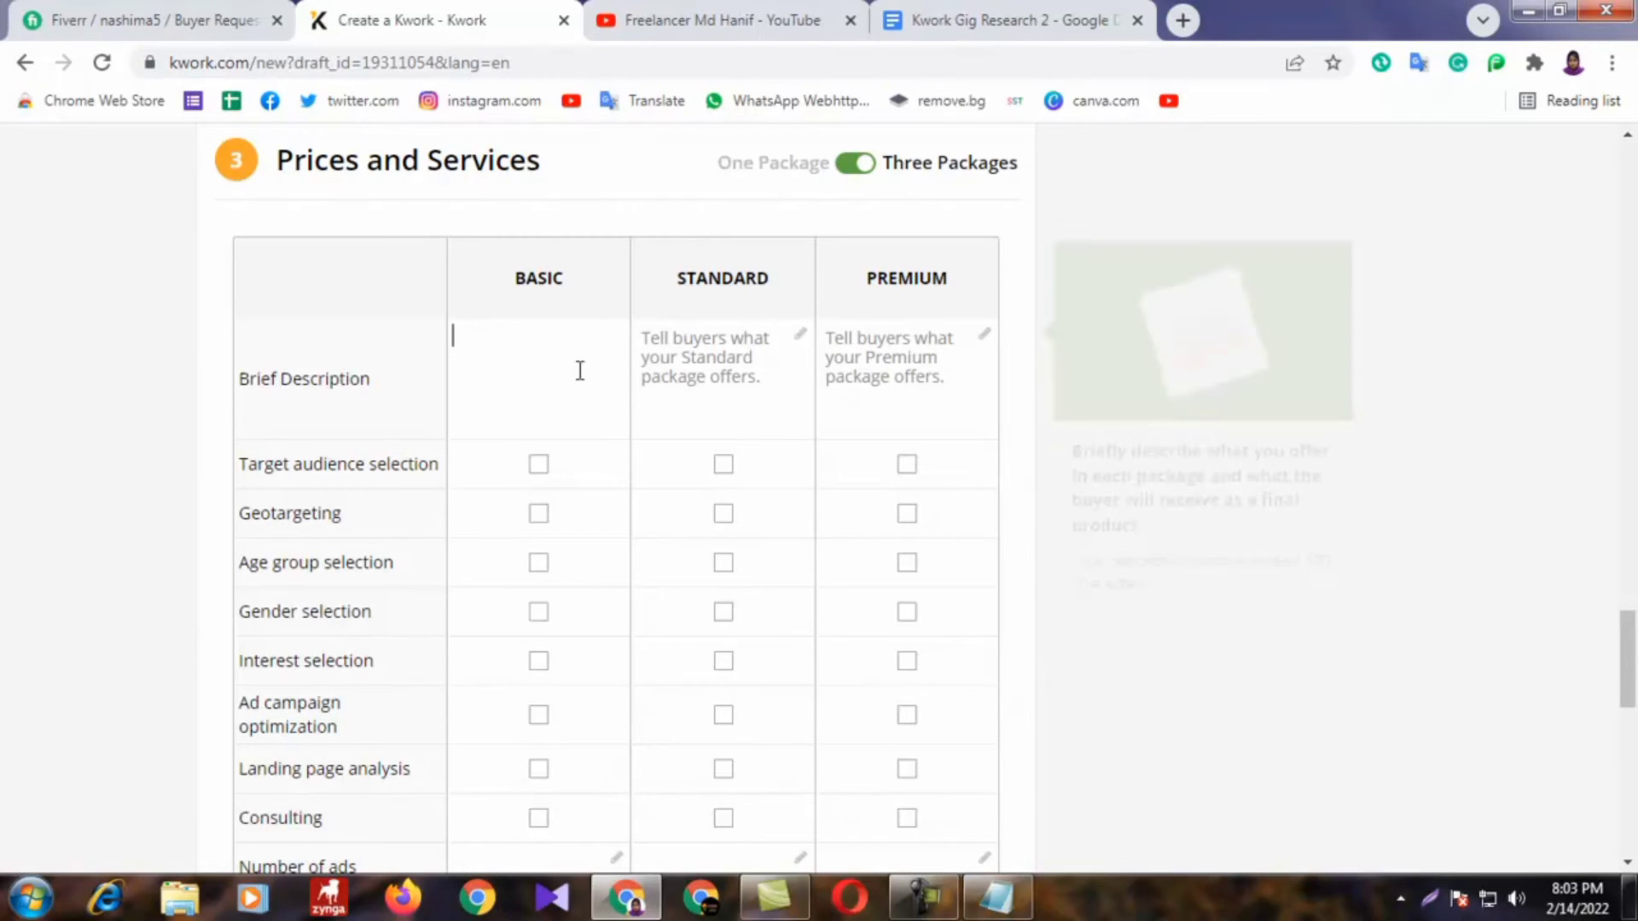
{"action": "left_click", "coordinate": [721, 355]}
{"action": "left_click", "coordinate": [867, 337]}
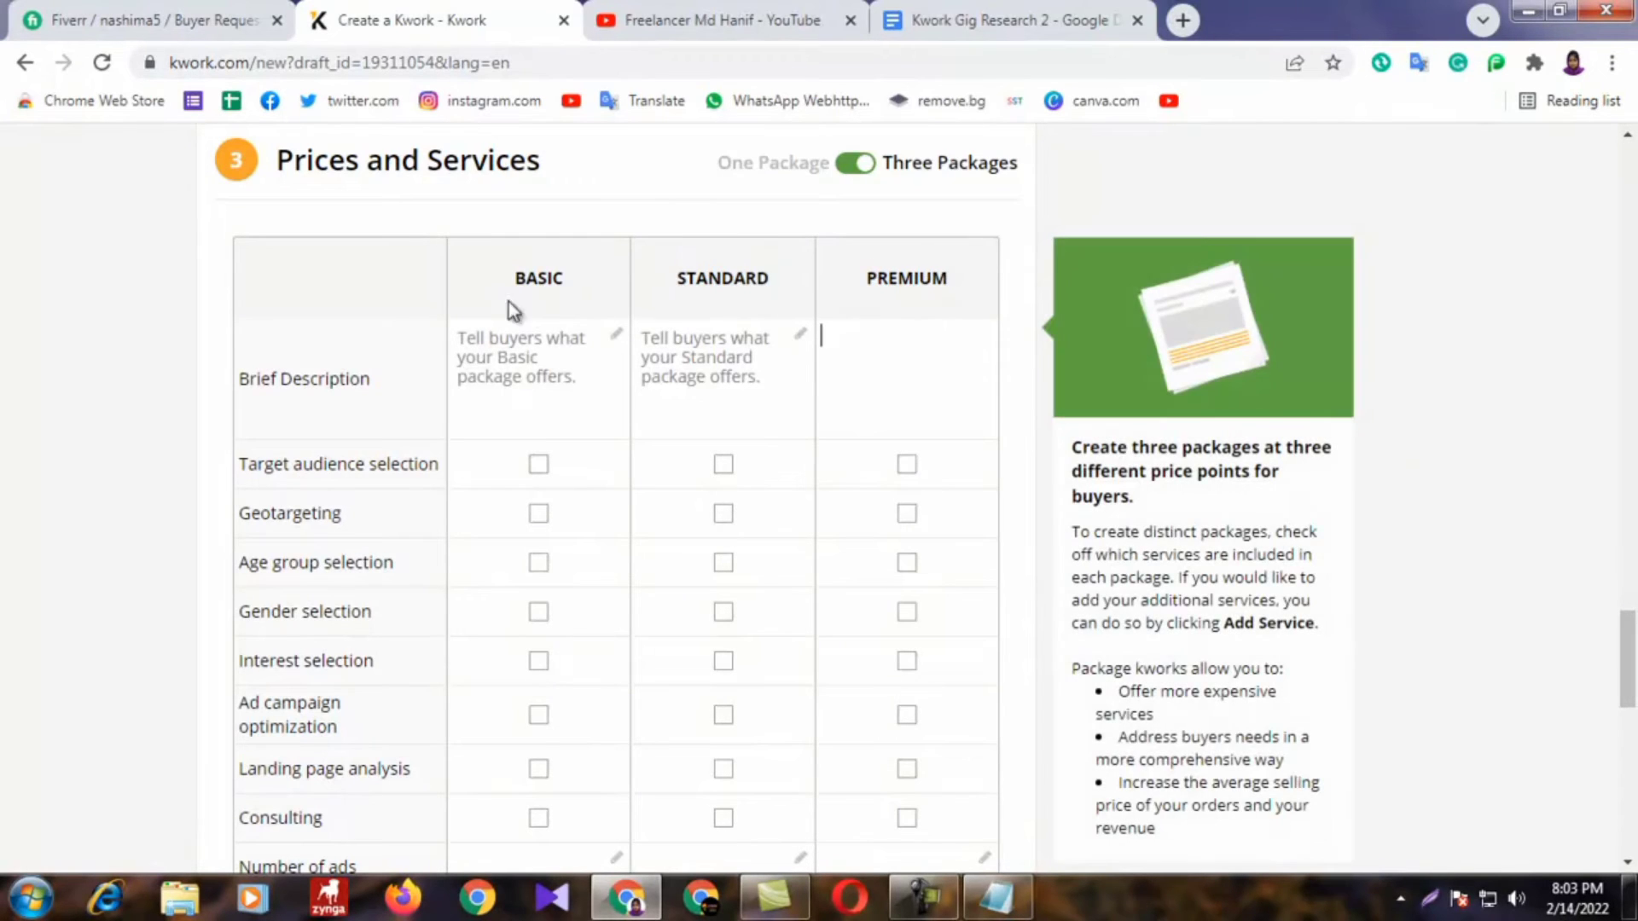
{"action": "left_click", "coordinate": [542, 349]}
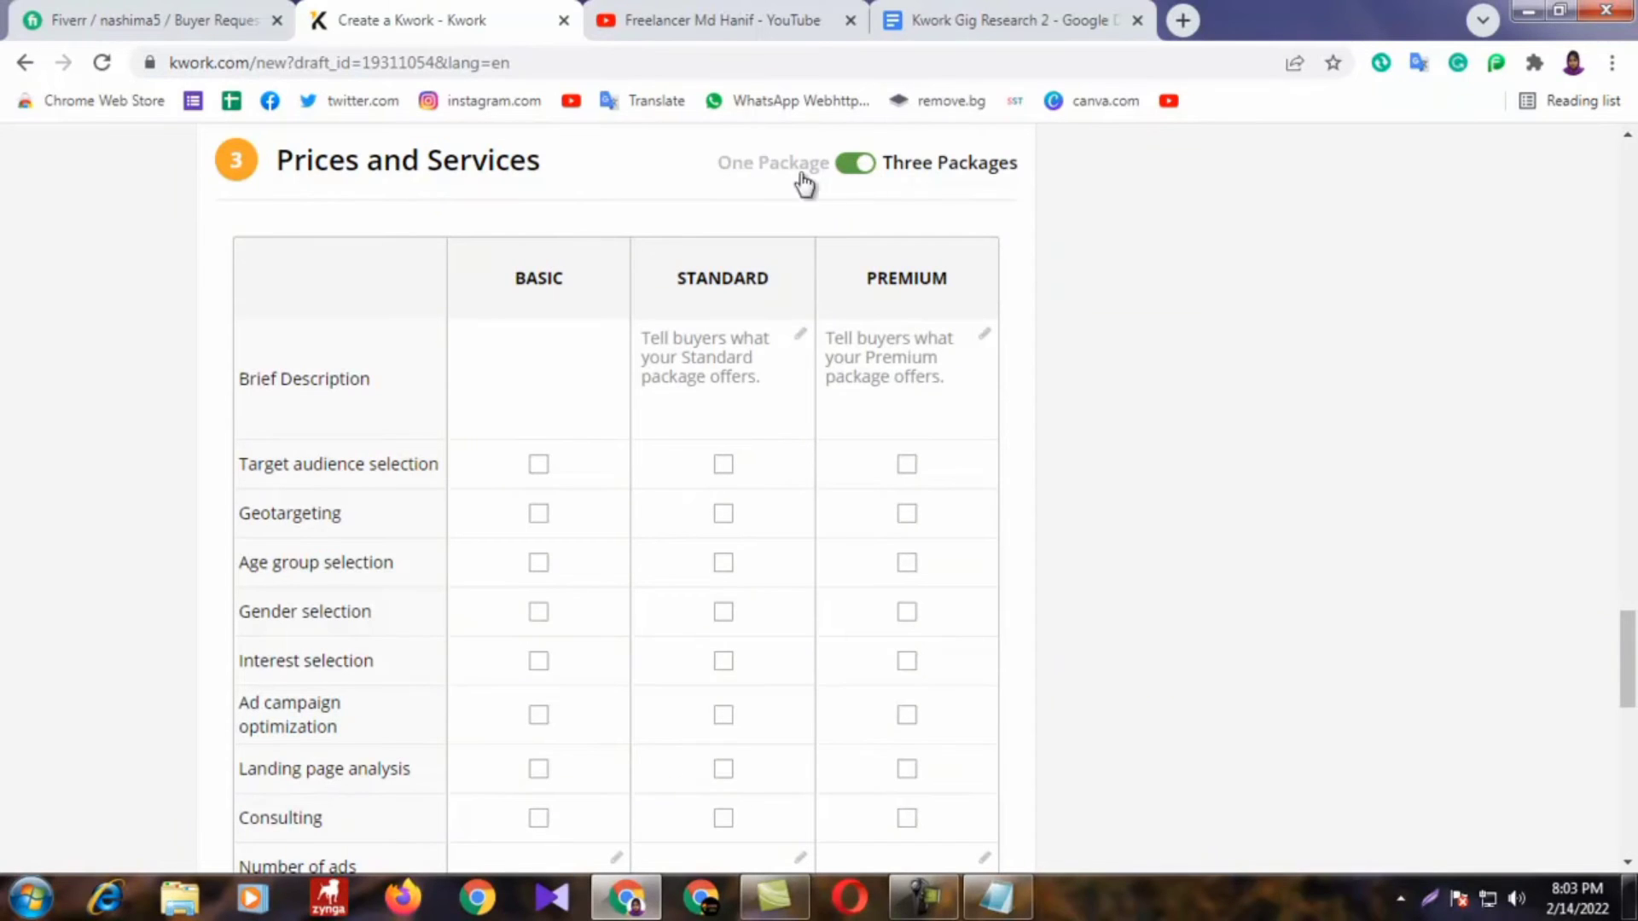
Step: Set the pricing to One Package and make the Basic package's Brief Description ready for text entry
{"action": "left_click", "coordinate": [866, 164]}
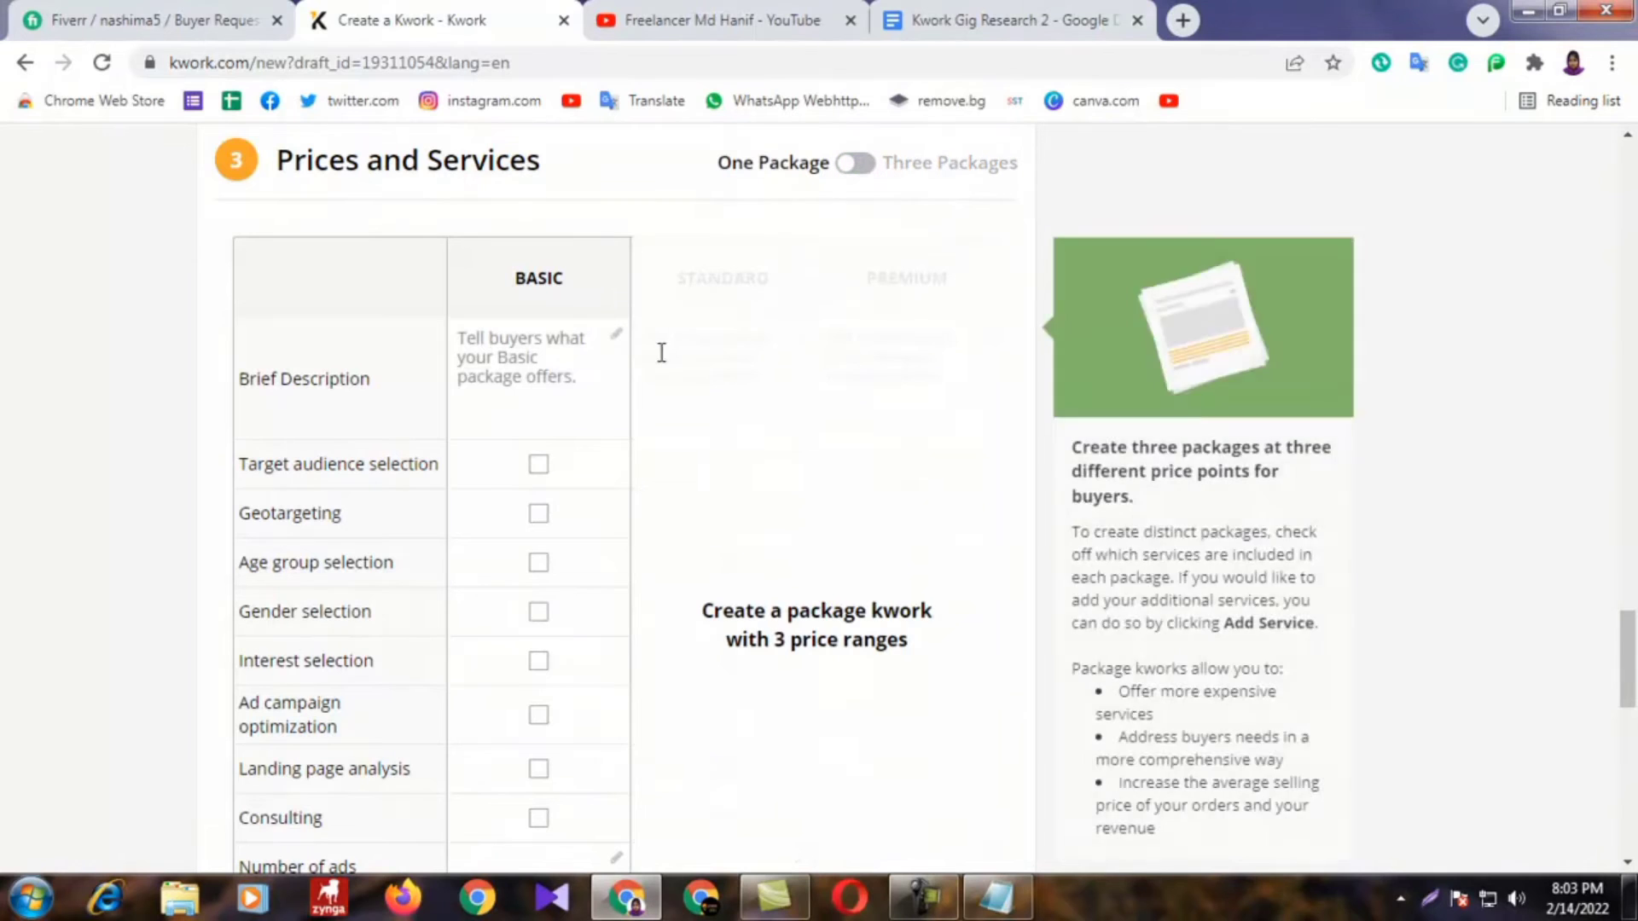
{"action": "left_click_drag", "start_coordinate": [596, 285], "coordinate": [514, 279]}
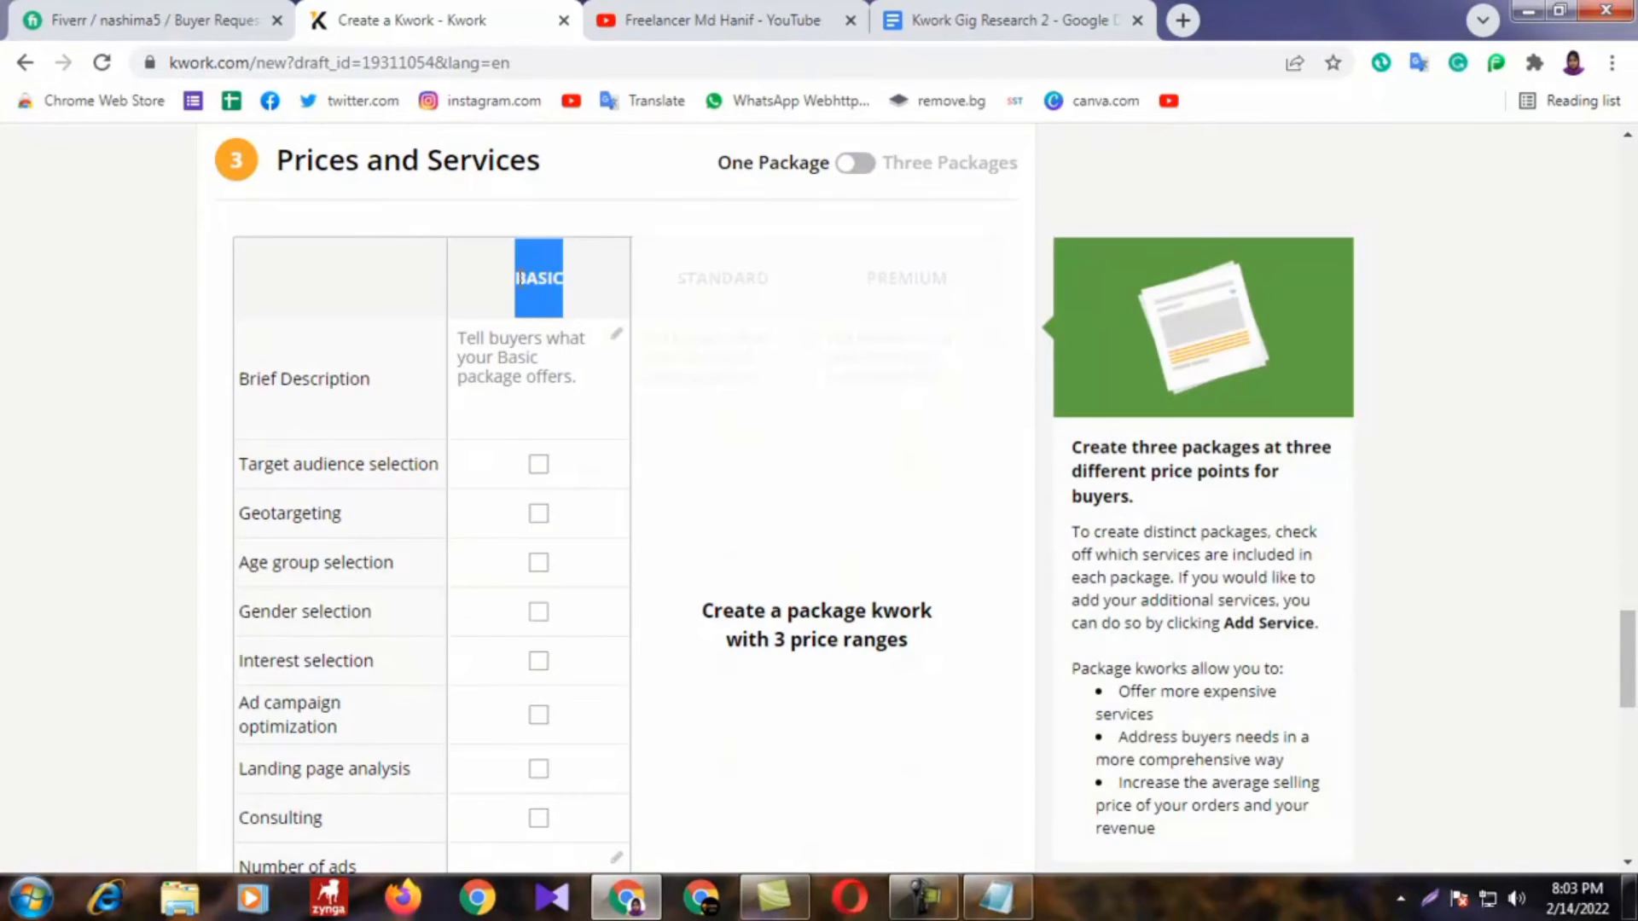
{"action": "left_click", "coordinate": [48, 398]}
{"action": "left_click", "coordinate": [421, 408]}
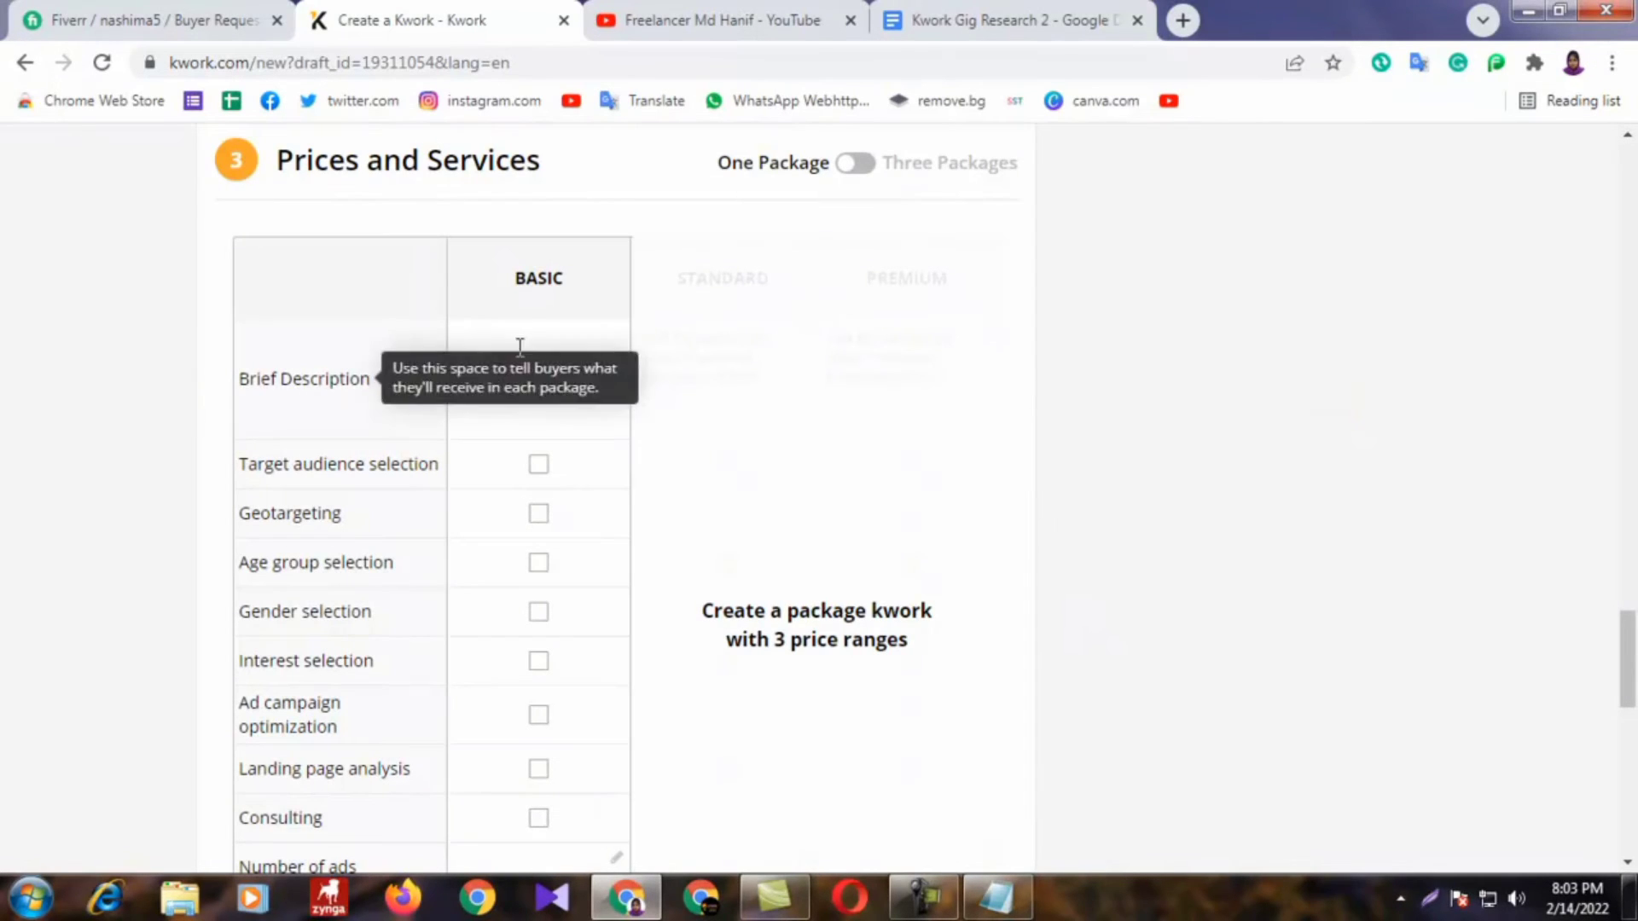
Step: Copy the line about bringing 500 real subscribers through Google Ads from the Kwork Gig Research 2 document, and return to the Kwork page
{"action": "left_click", "coordinate": [1010, 10]}
{"action": "scroll", "coordinate": [746, 657], "scroll_direction": "down", "scroll_amount": 1}
{"action": "scroll", "coordinate": [746, 656], "scroll_direction": "up", "scroll_amount": 1}
{"action": "left_click_drag", "start_coordinate": [1161, 657], "coordinate": [468, 669]}
{"action": "right_click", "coordinate": [515, 670]}
{"action": "left_click", "coordinate": [773, 286]}
{"action": "left_click", "coordinate": [401, 20]}
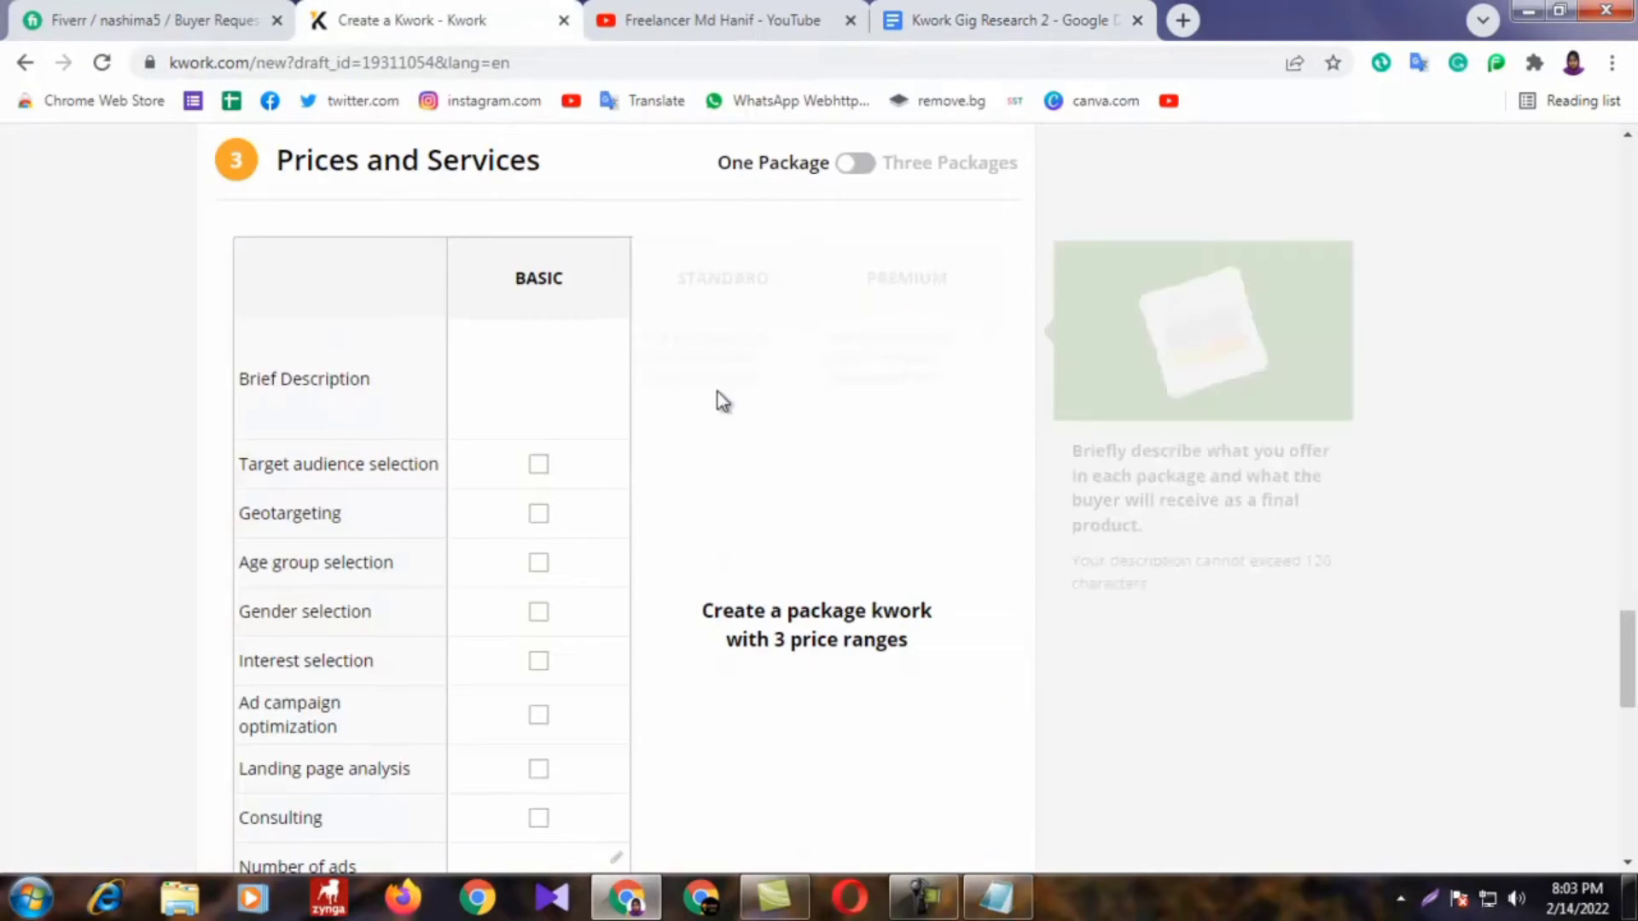
Step: Switch to the Kwork Gig file in Notepad and paste the copied package line as plain text
{"action": "left_click", "coordinate": [1527, 10]}
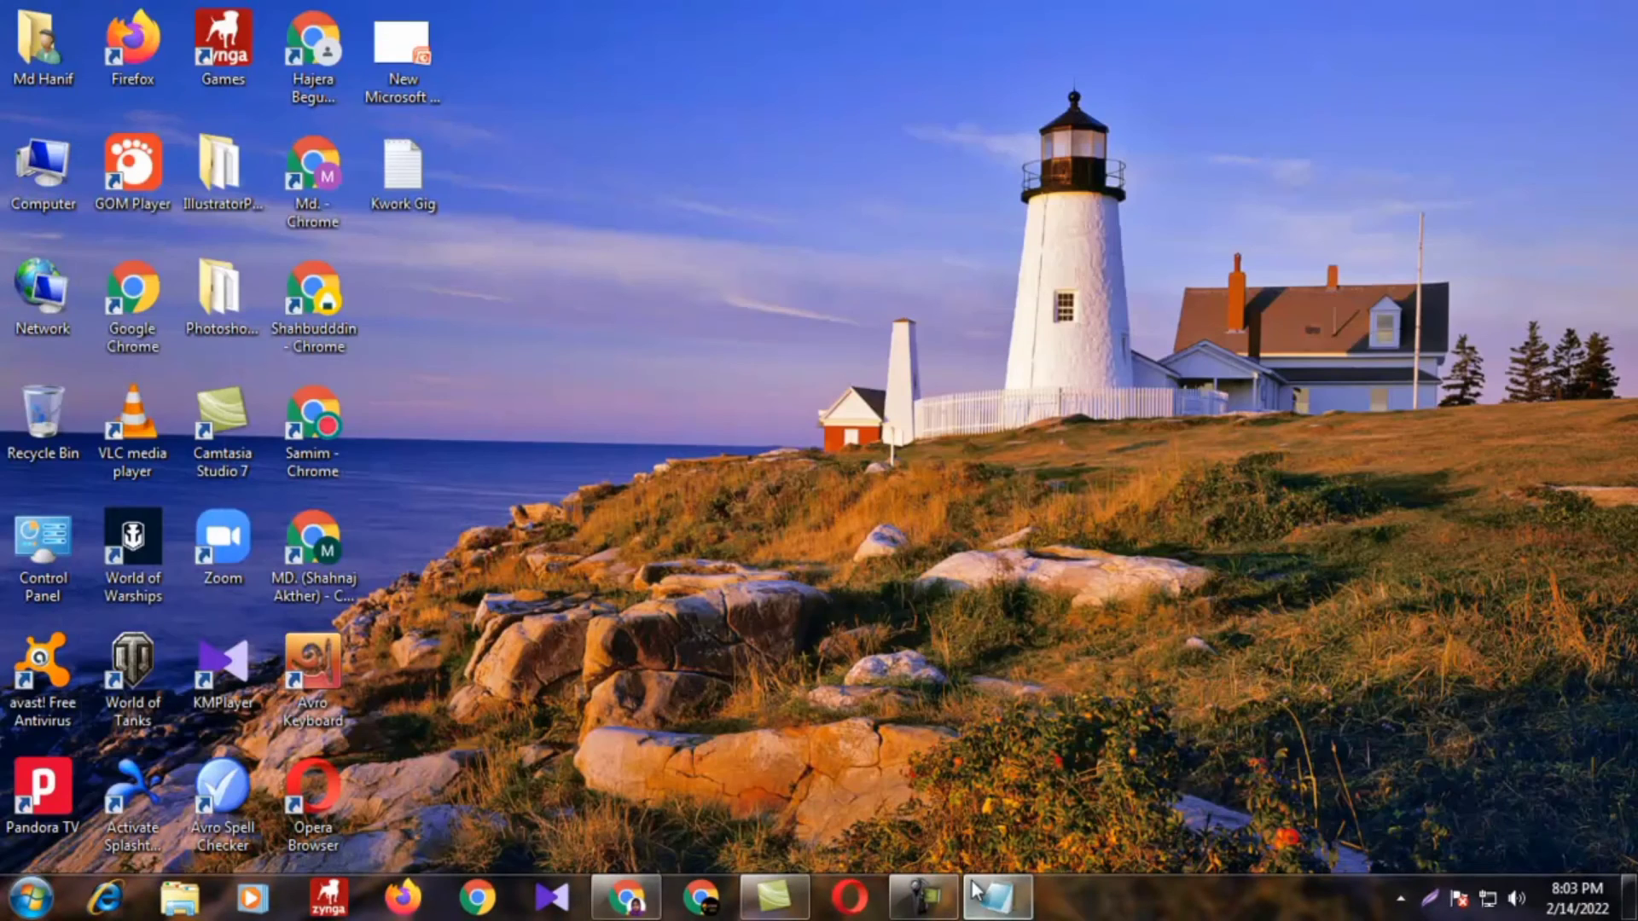
{"action": "left_click", "coordinate": [998, 896]}
{"action": "right_click", "coordinate": [123, 88]}
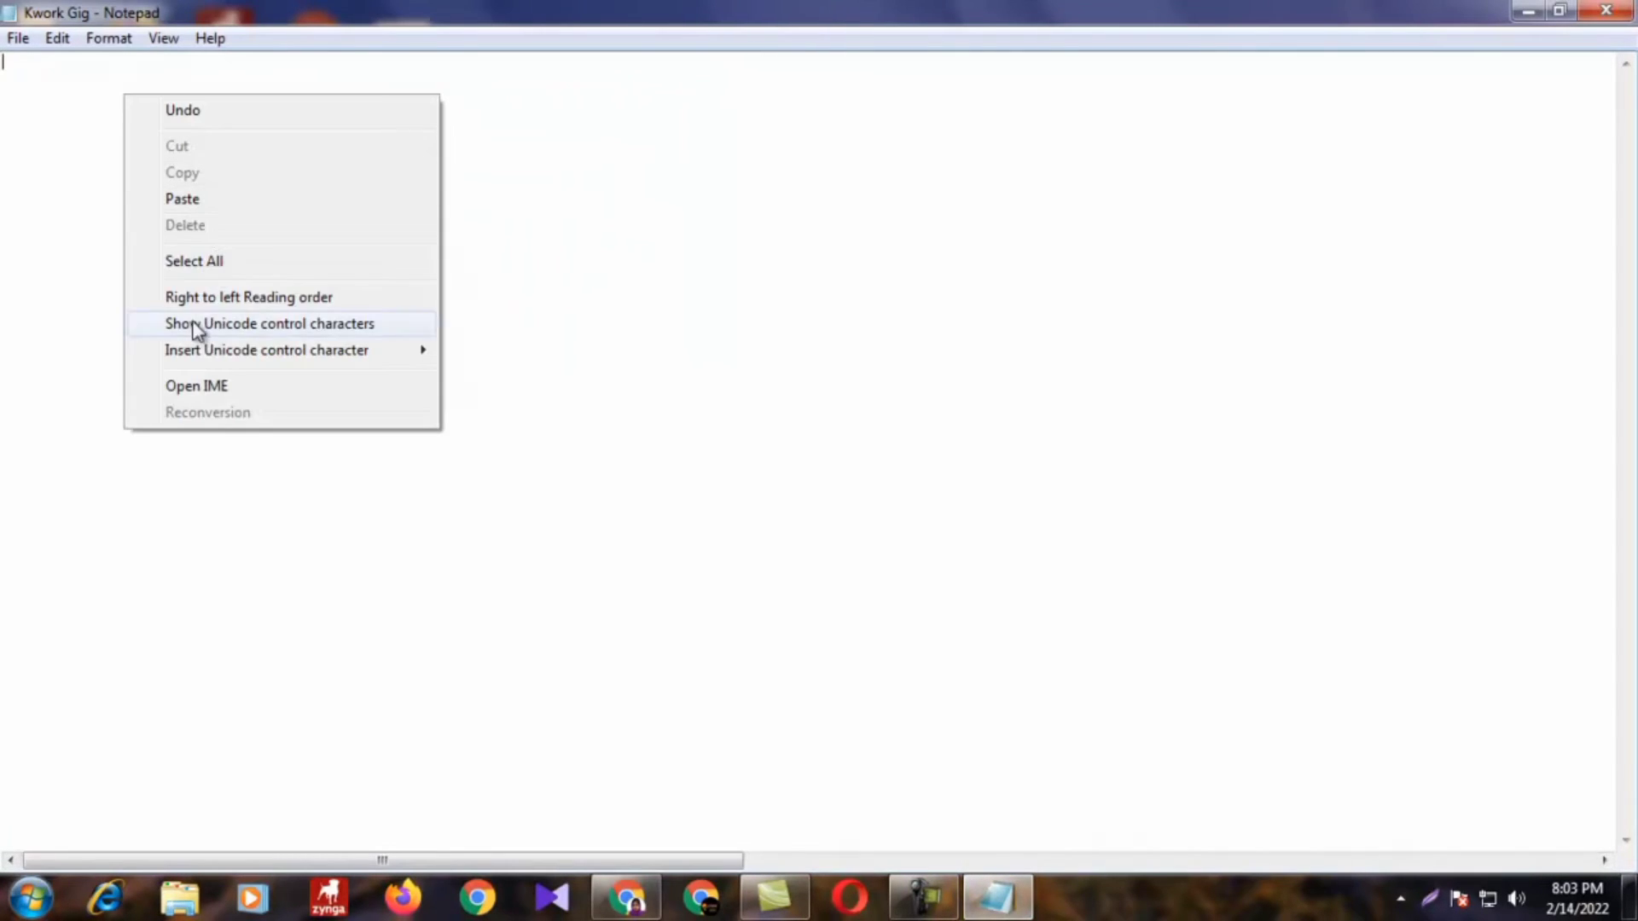
{"action": "left_click", "coordinate": [206, 199]}
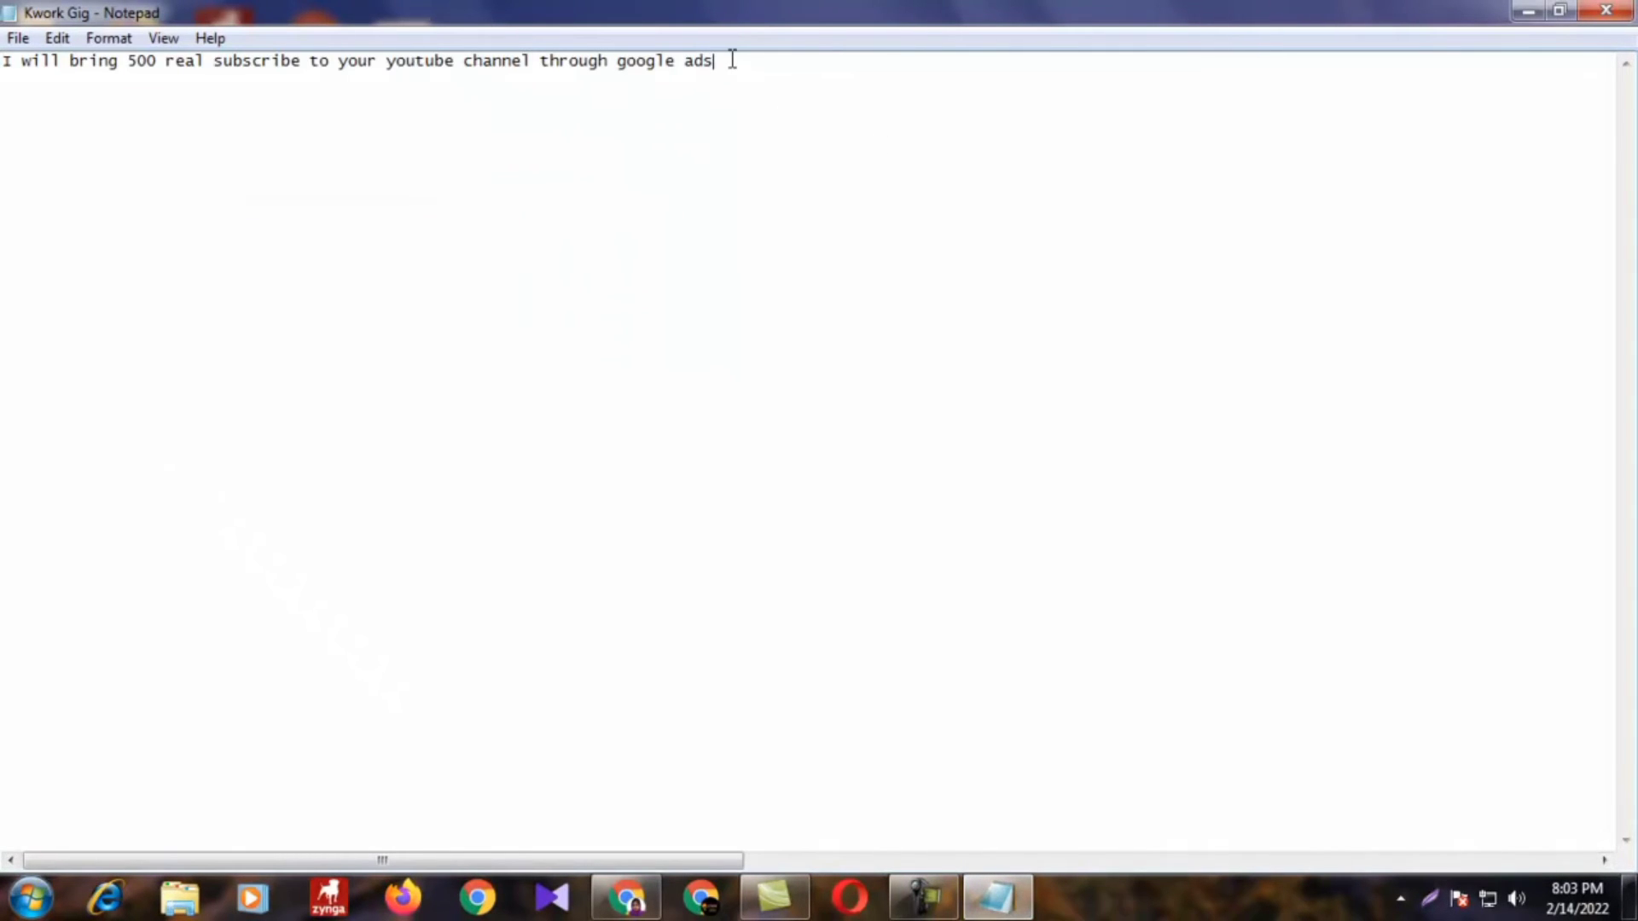
Step: Copy the line about bringing 500 real subscribers from Notepad and paste it into the Basic package's Brief Description on the Kwork page
{"action": "left_click_drag", "start_coordinate": [755, 61], "coordinate": [5, 53]}
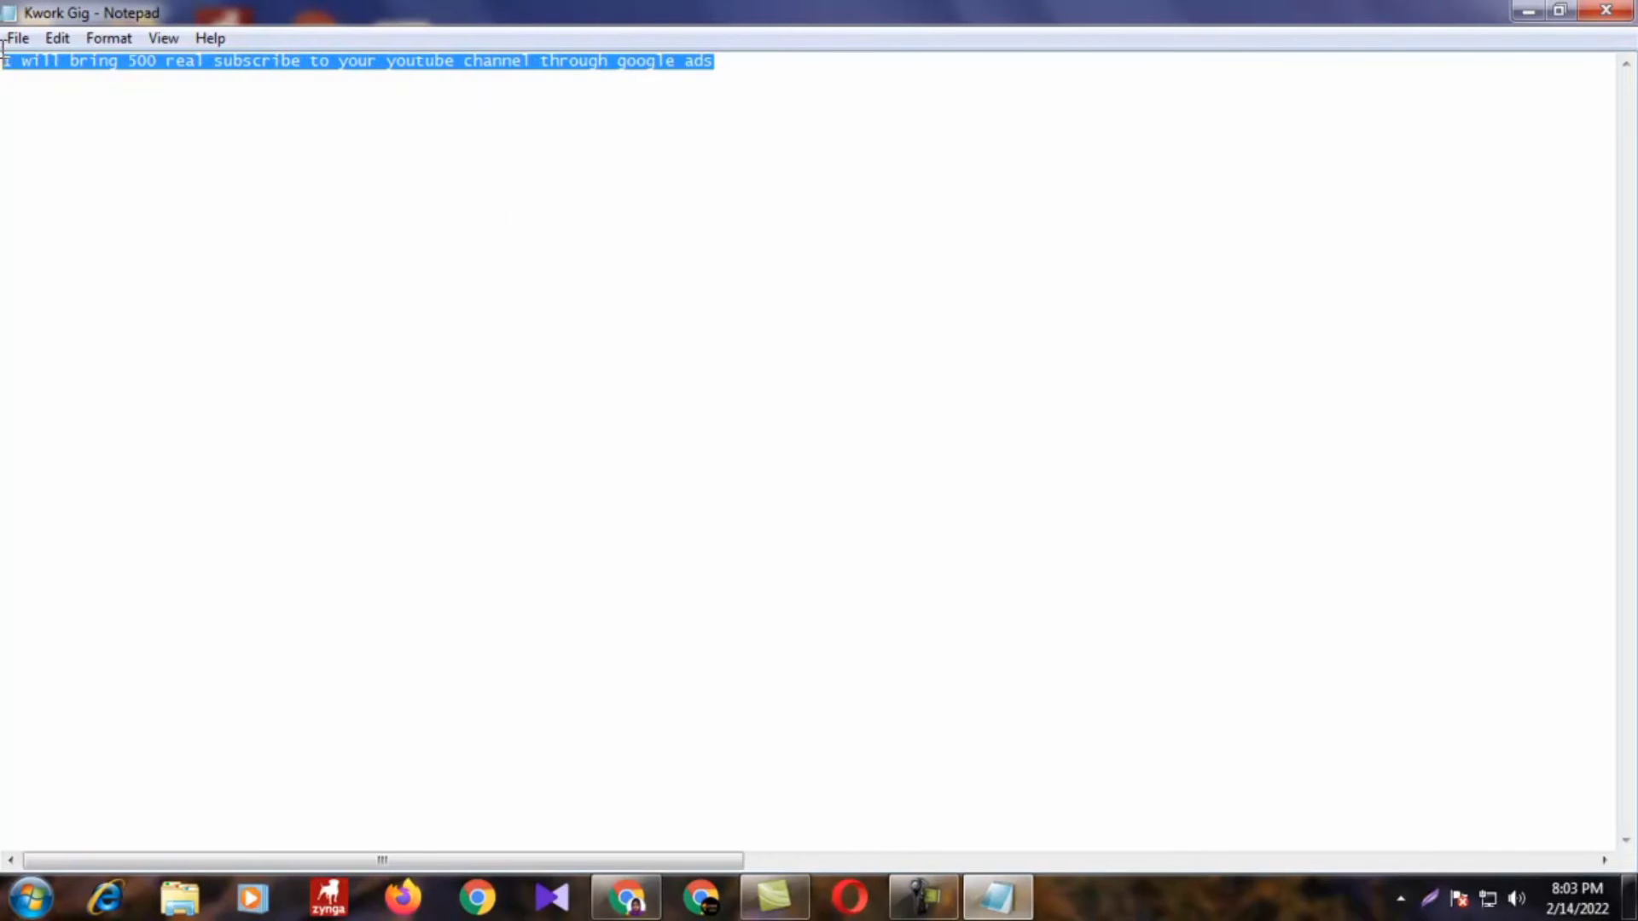
{"action": "right_click", "coordinate": [18, 67]}
{"action": "left_click", "coordinate": [99, 145]}
{"action": "left_click", "coordinate": [1528, 11]}
{"action": "left_click", "coordinate": [627, 898]}
{"action": "left_click", "coordinate": [497, 344]}
{"action": "right_click", "coordinate": [512, 350]}
{"action": "left_click", "coordinate": [570, 490]}
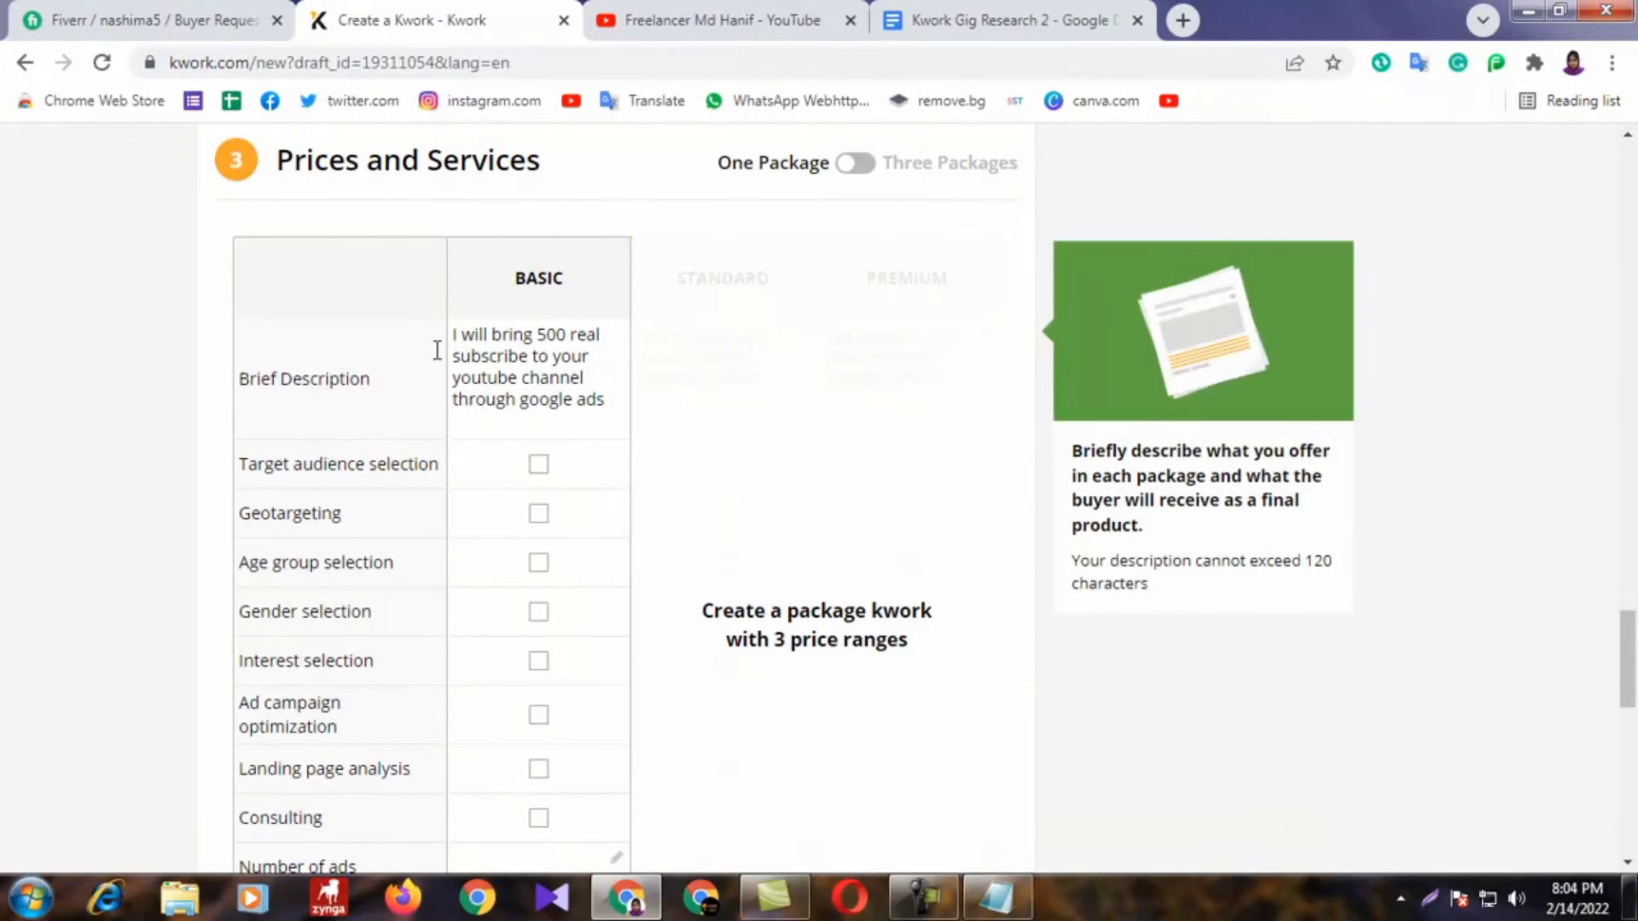
{"action": "left_click", "coordinate": [162, 401]}
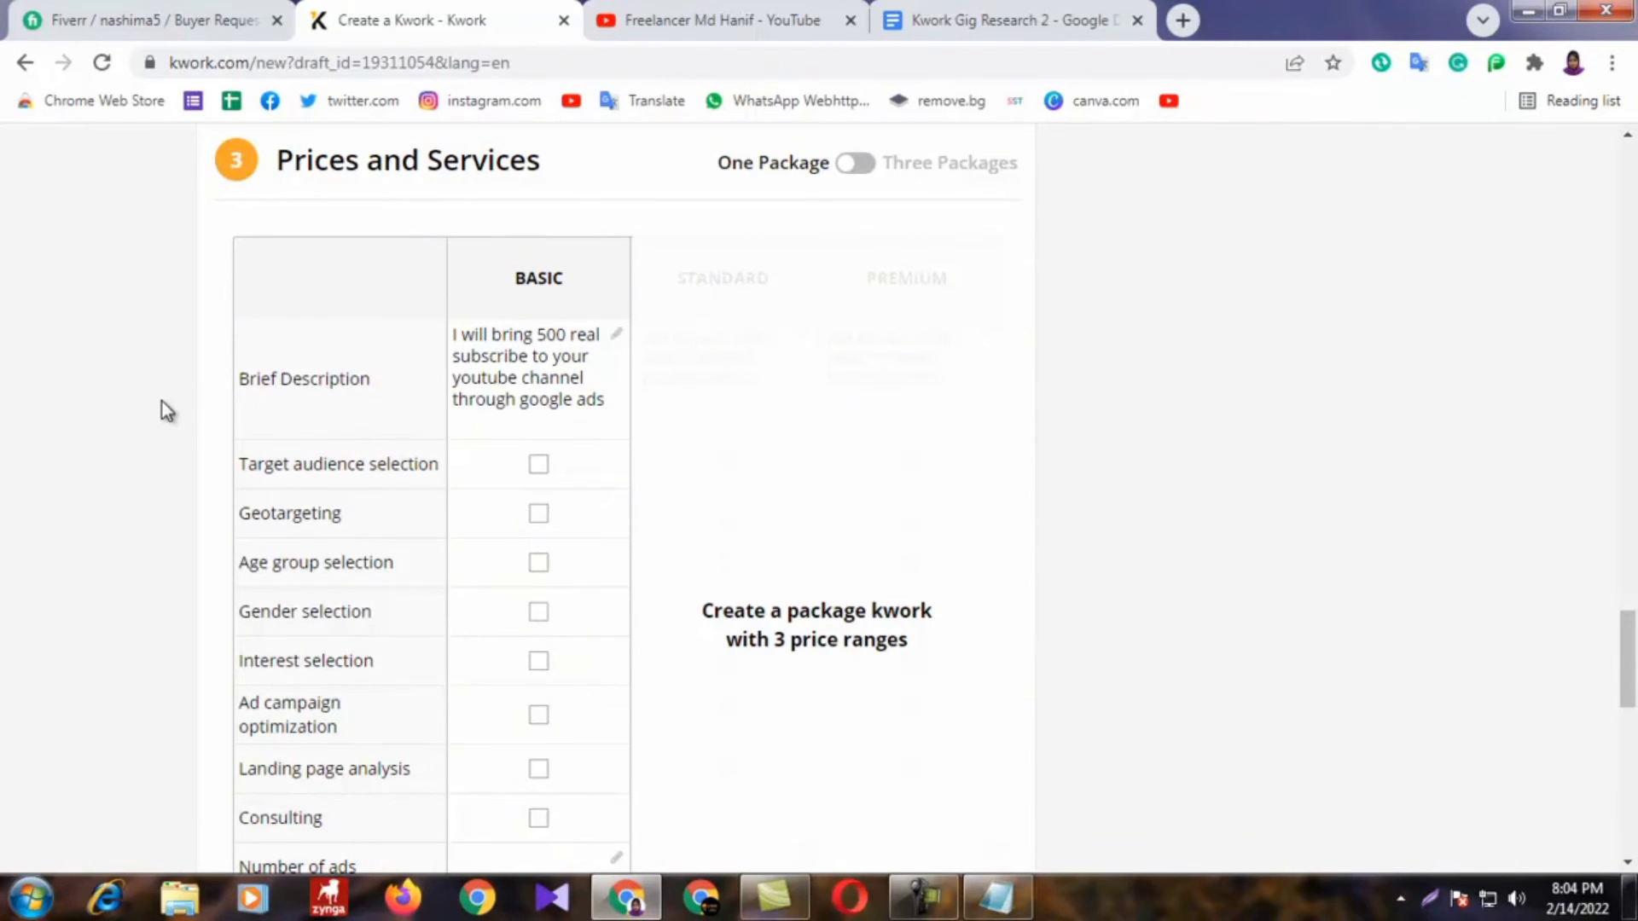
Step: Set the Basic package's delivery time to 15 days and its price to 32 USD
{"action": "scroll", "coordinate": [555, 444], "scroll_direction": "down", "scroll_amount": 1}
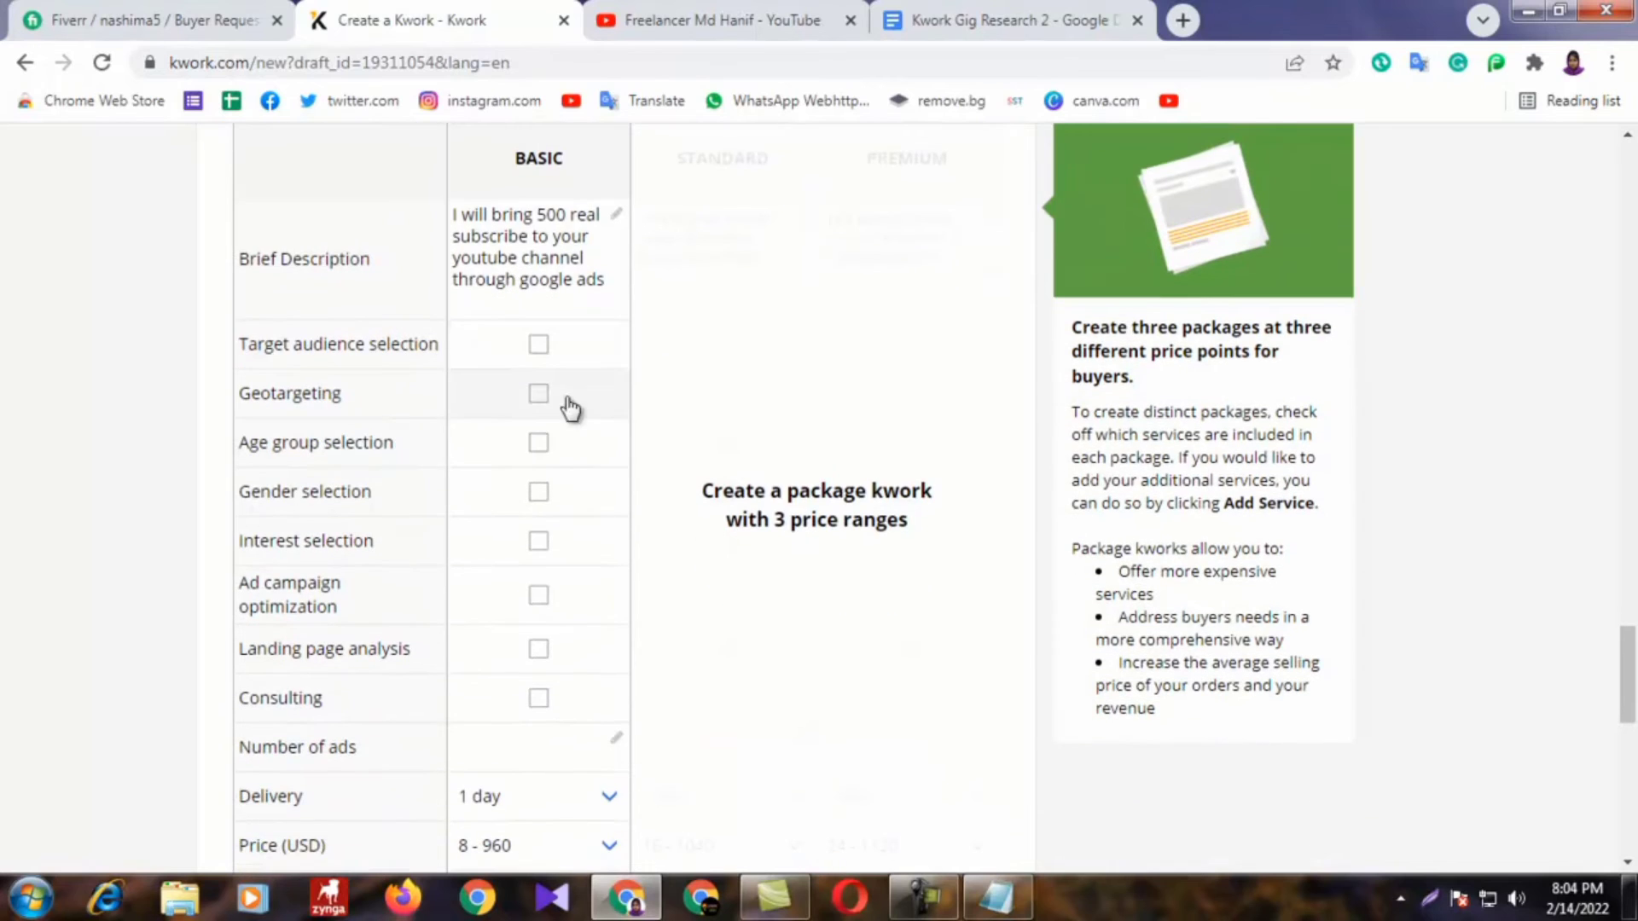
{"action": "mouse_move", "coordinate": [268, 351]}
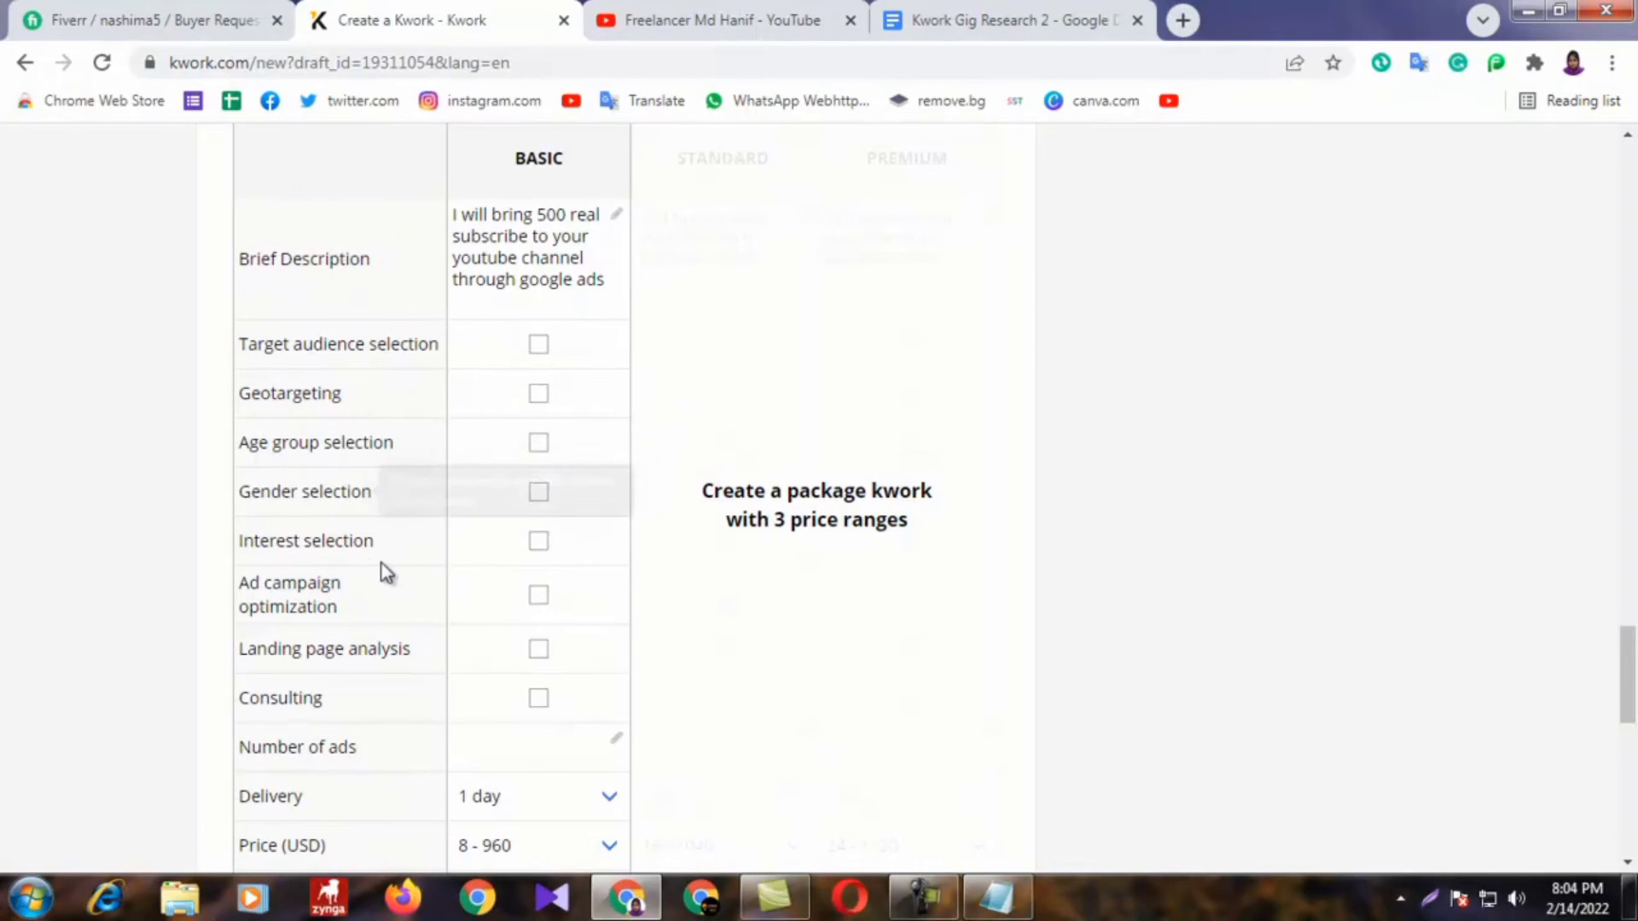
{"action": "scroll", "coordinate": [355, 598], "scroll_direction": "down", "scroll_amount": 1}
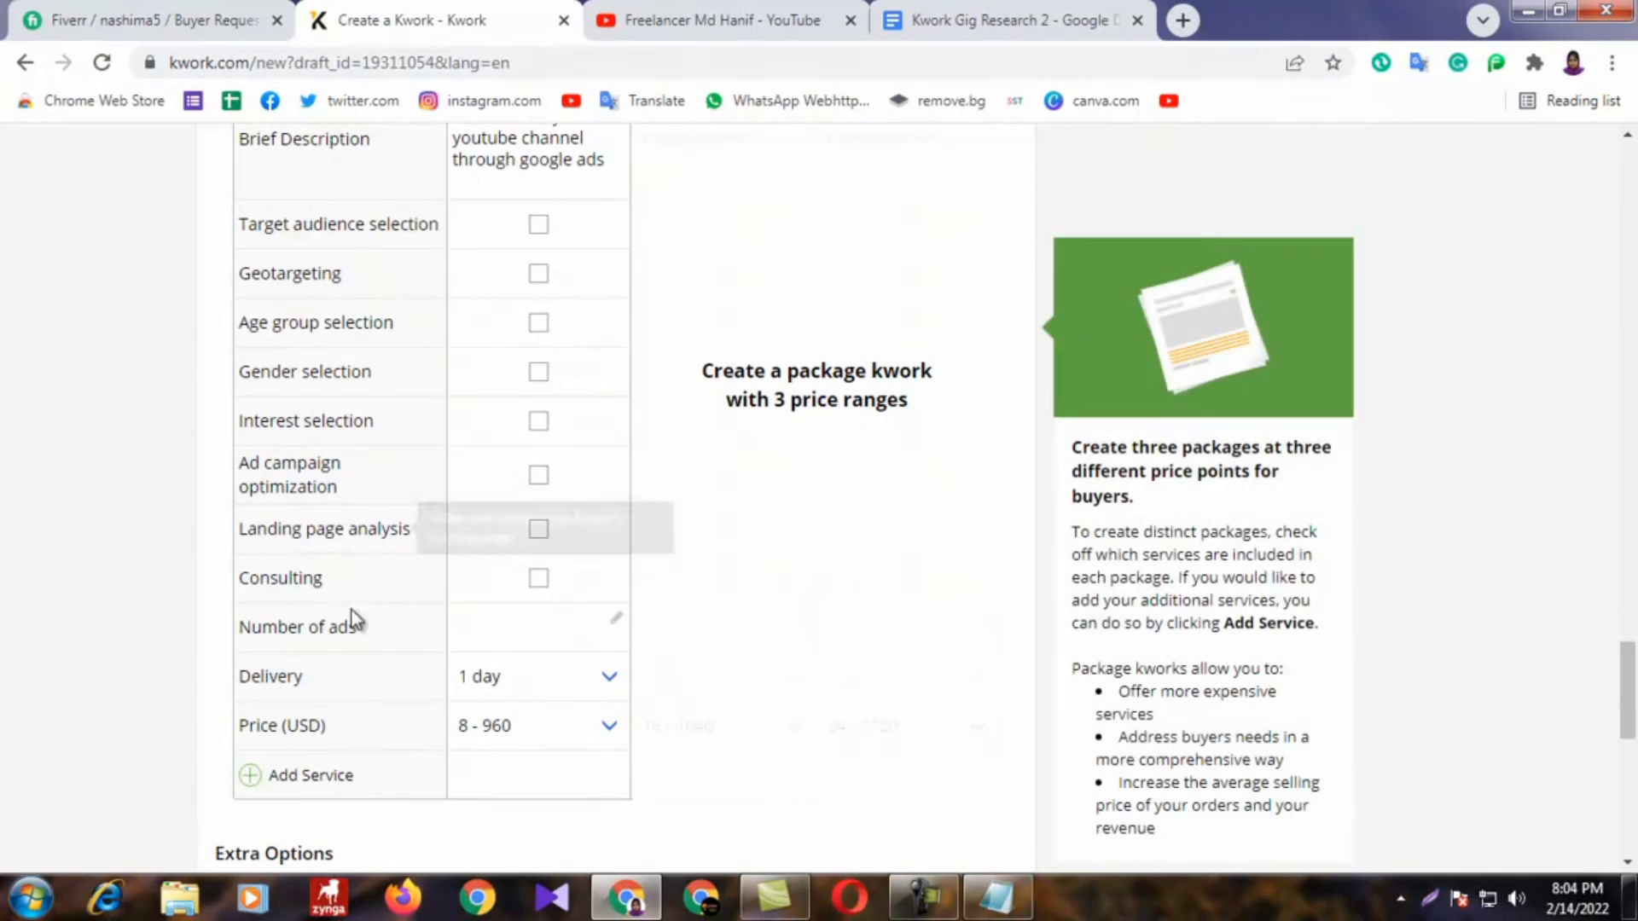
{"action": "scroll", "coordinate": [574, 529], "scroll_direction": "up", "scroll_amount": 2}
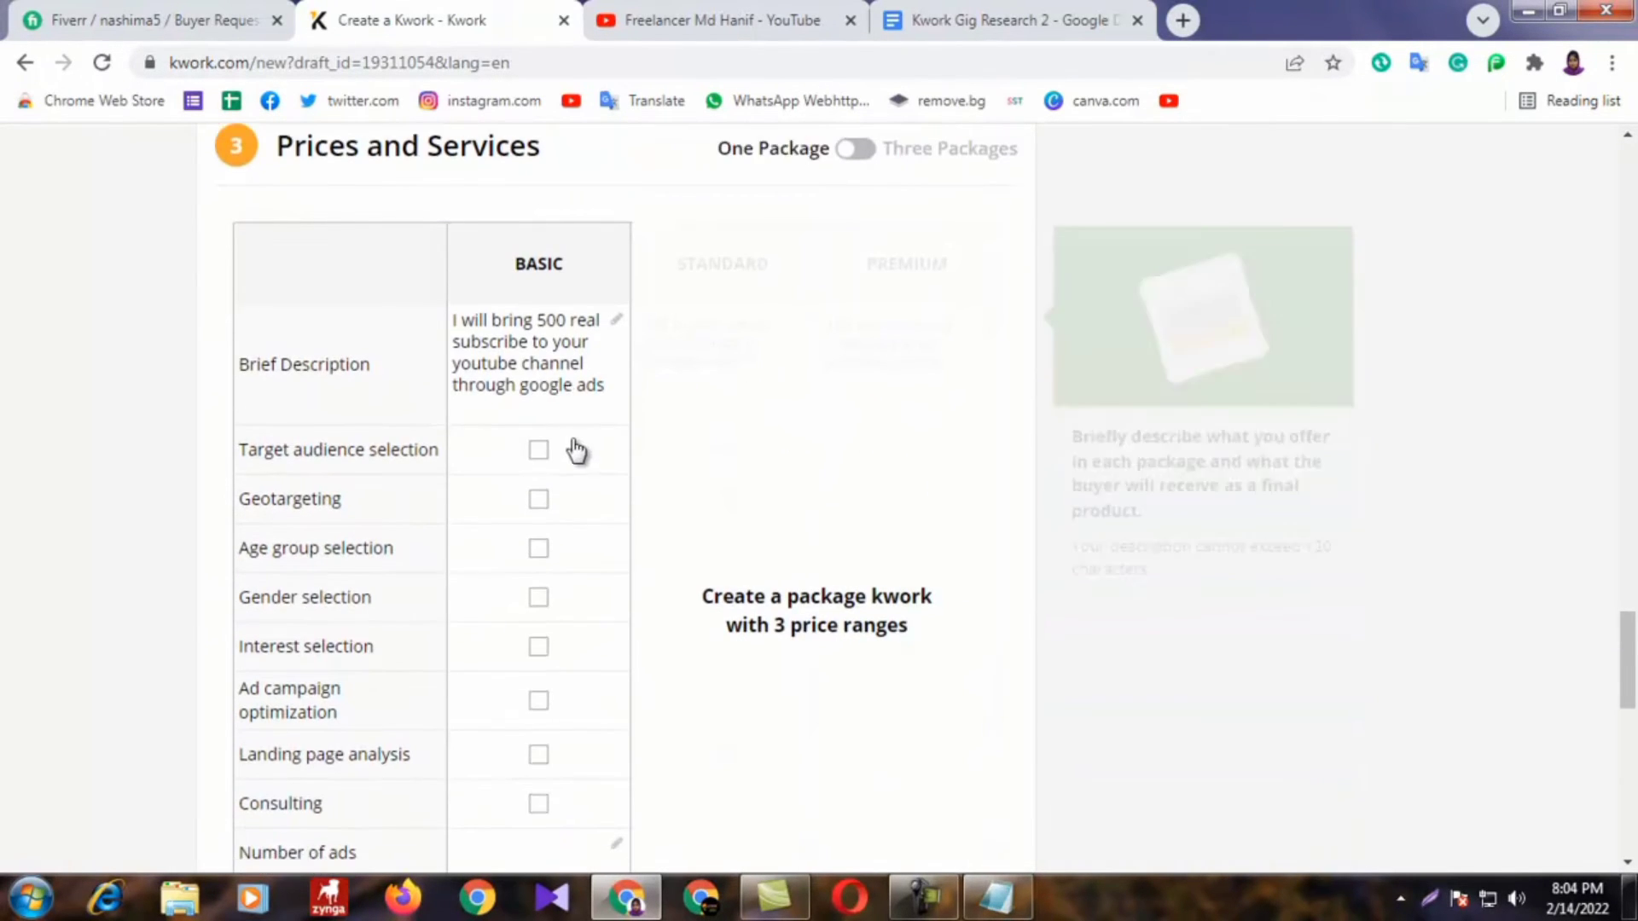
{"action": "scroll", "coordinate": [576, 449], "scroll_direction": "down", "scroll_amount": 2}
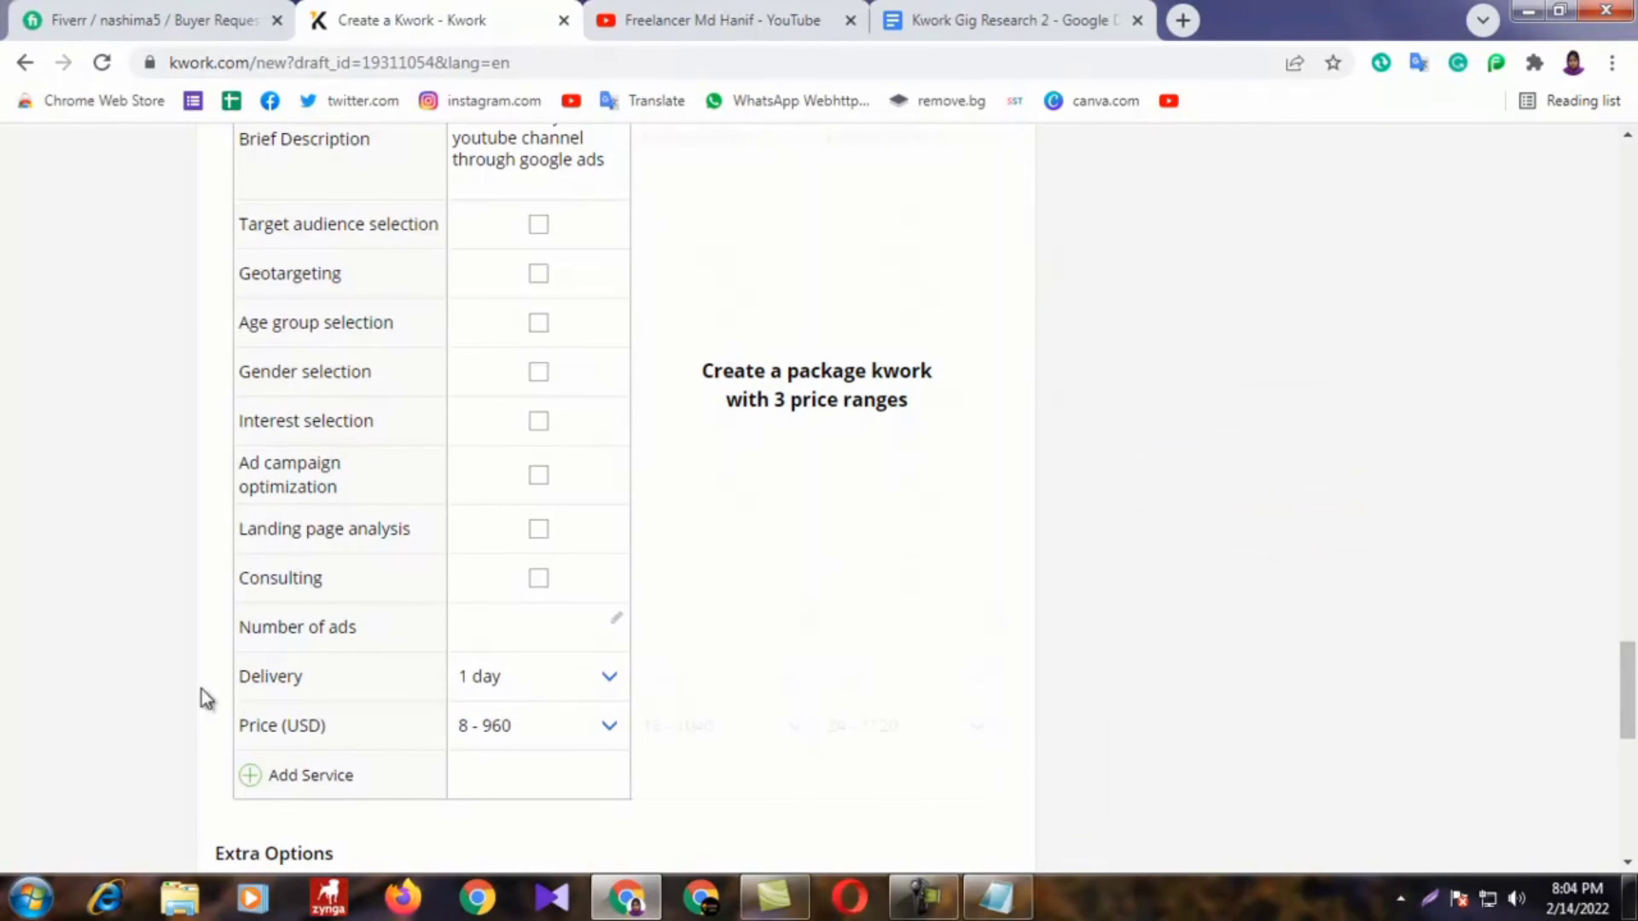
{"action": "left_click", "coordinate": [501, 687]}
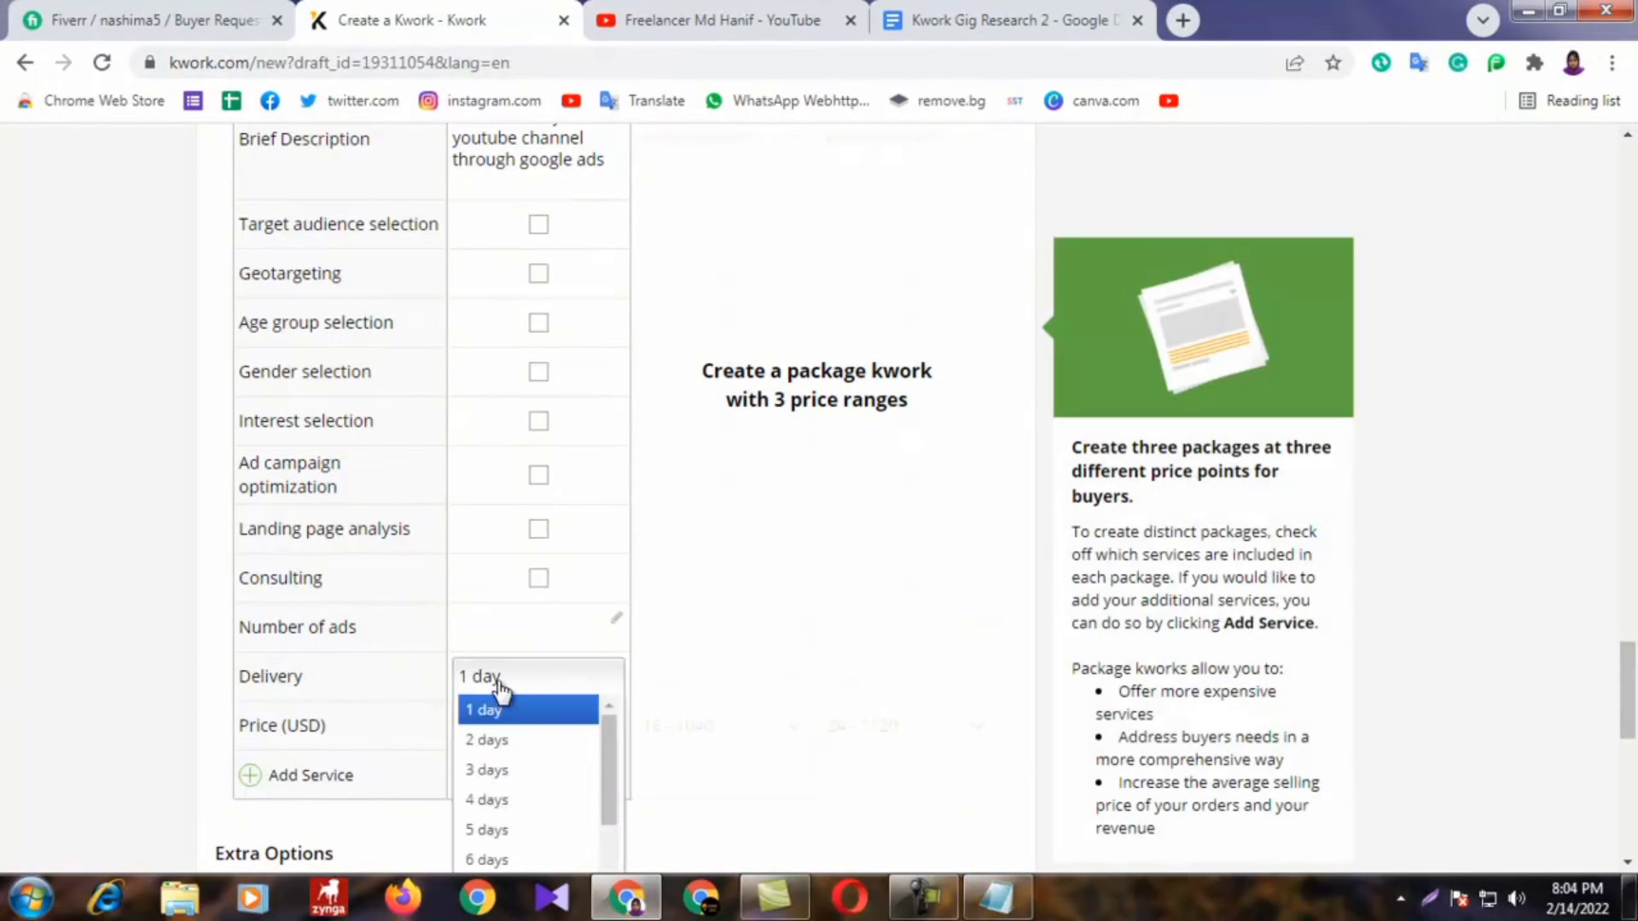
{"action": "left_click_drag", "start_coordinate": [614, 768], "coordinate": [628, 870]}
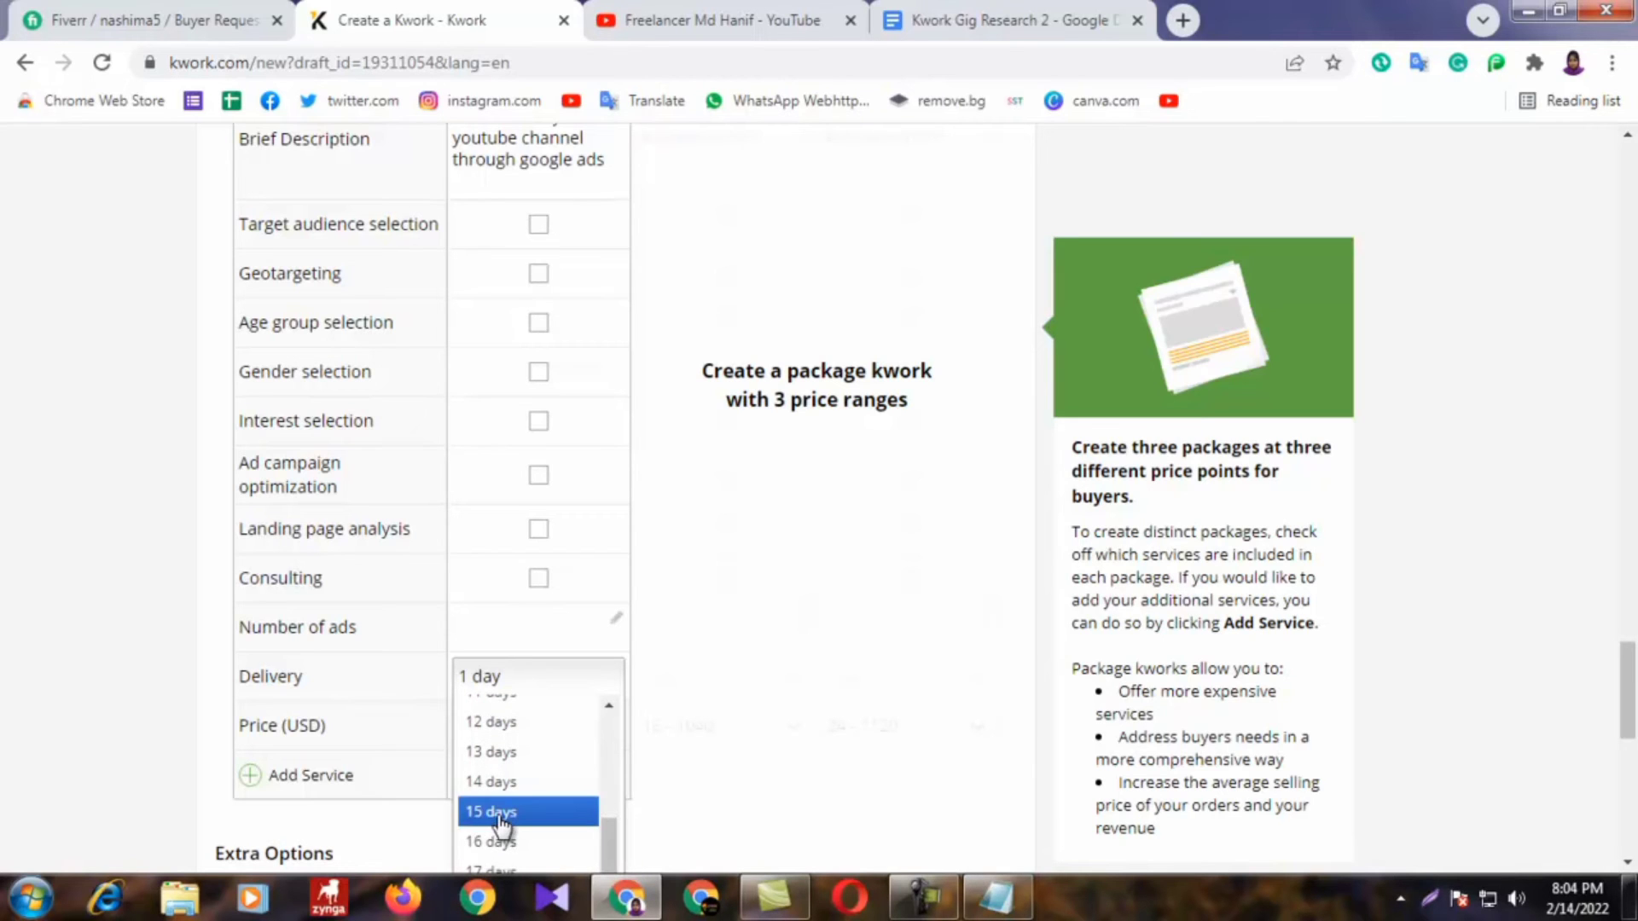
{"action": "left_click", "coordinate": [502, 813]}
{"action": "scroll", "coordinate": [548, 632], "scroll_direction": "down", "scroll_amount": 1}
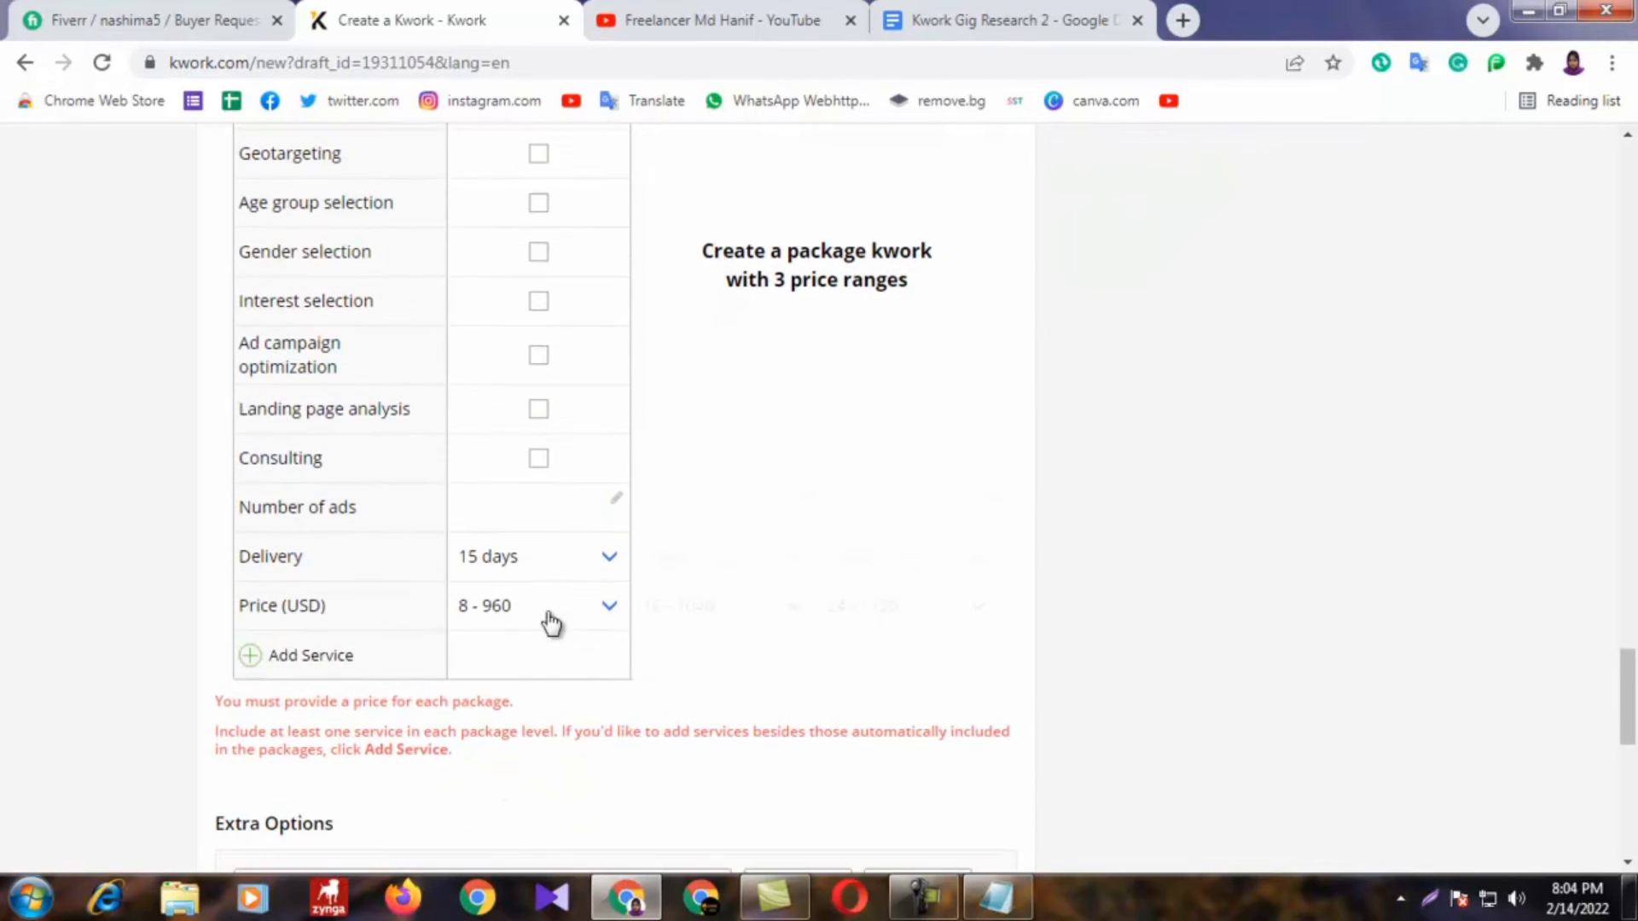
{"action": "left_click", "coordinate": [540, 607]}
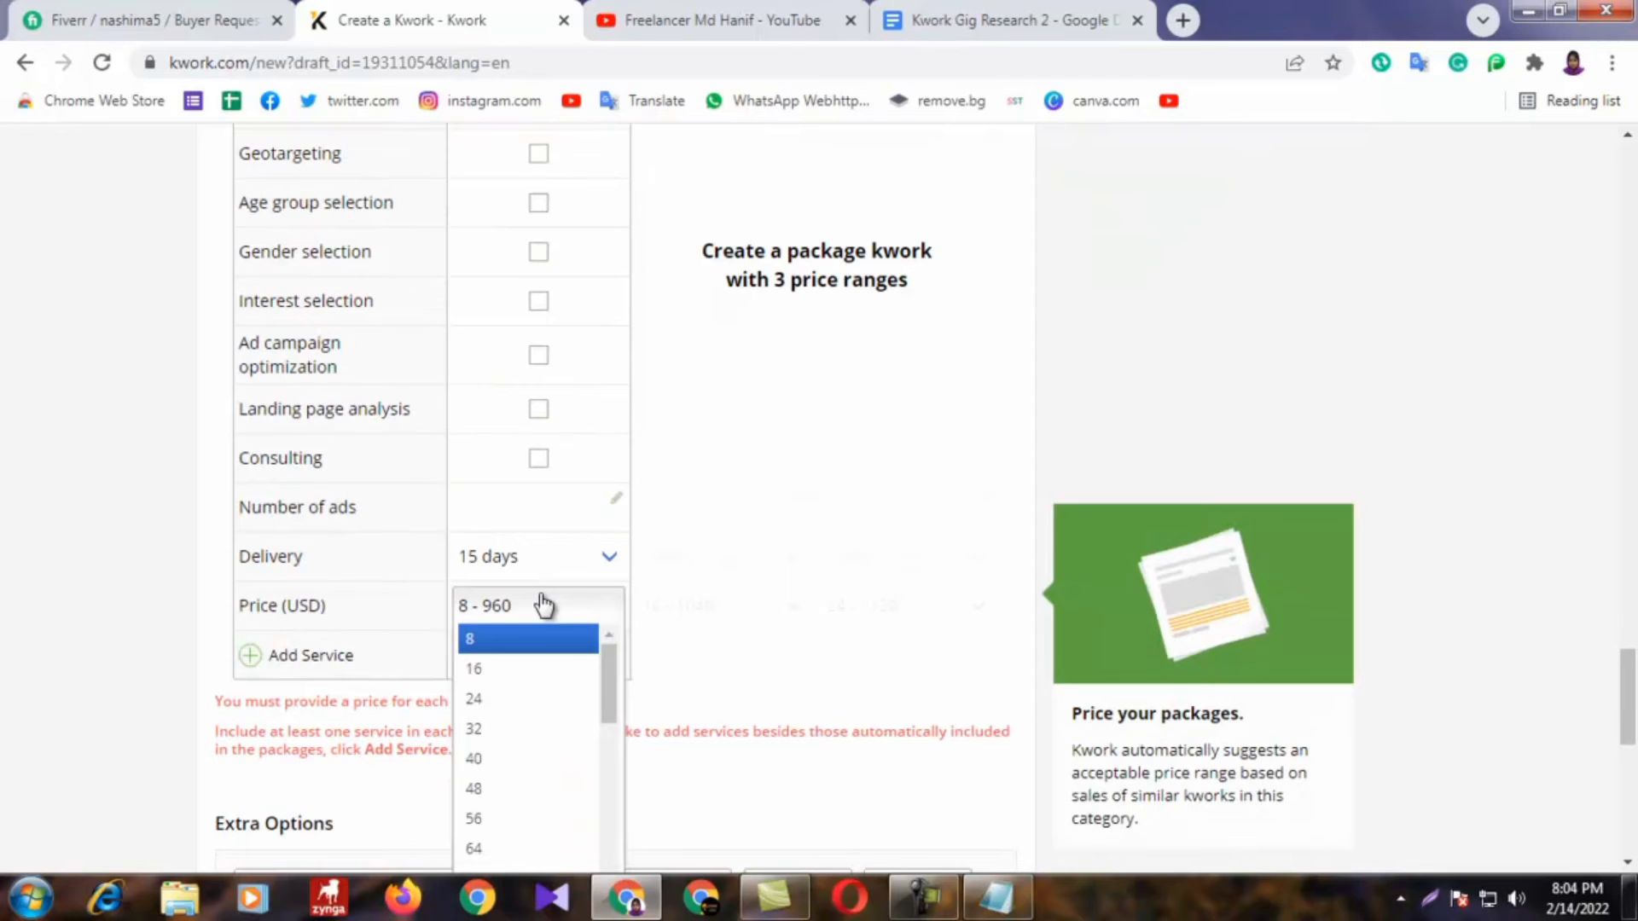
{"action": "left_click", "coordinate": [500, 741]}
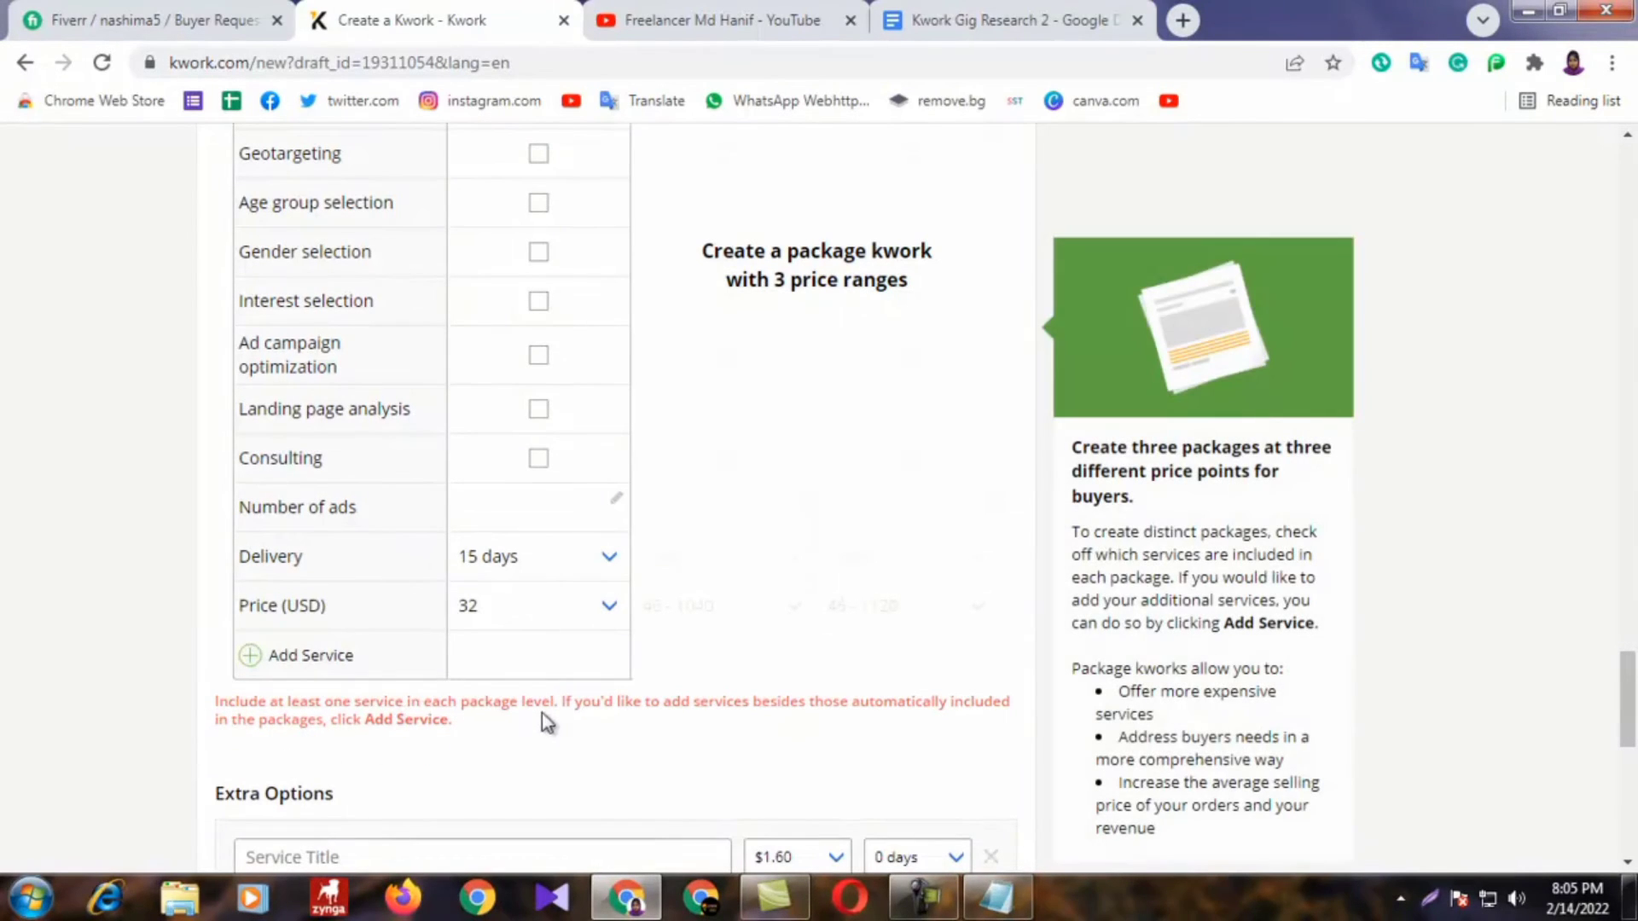
{"action": "left_click", "coordinate": [557, 517]}
{"action": "type", "text": "1"}
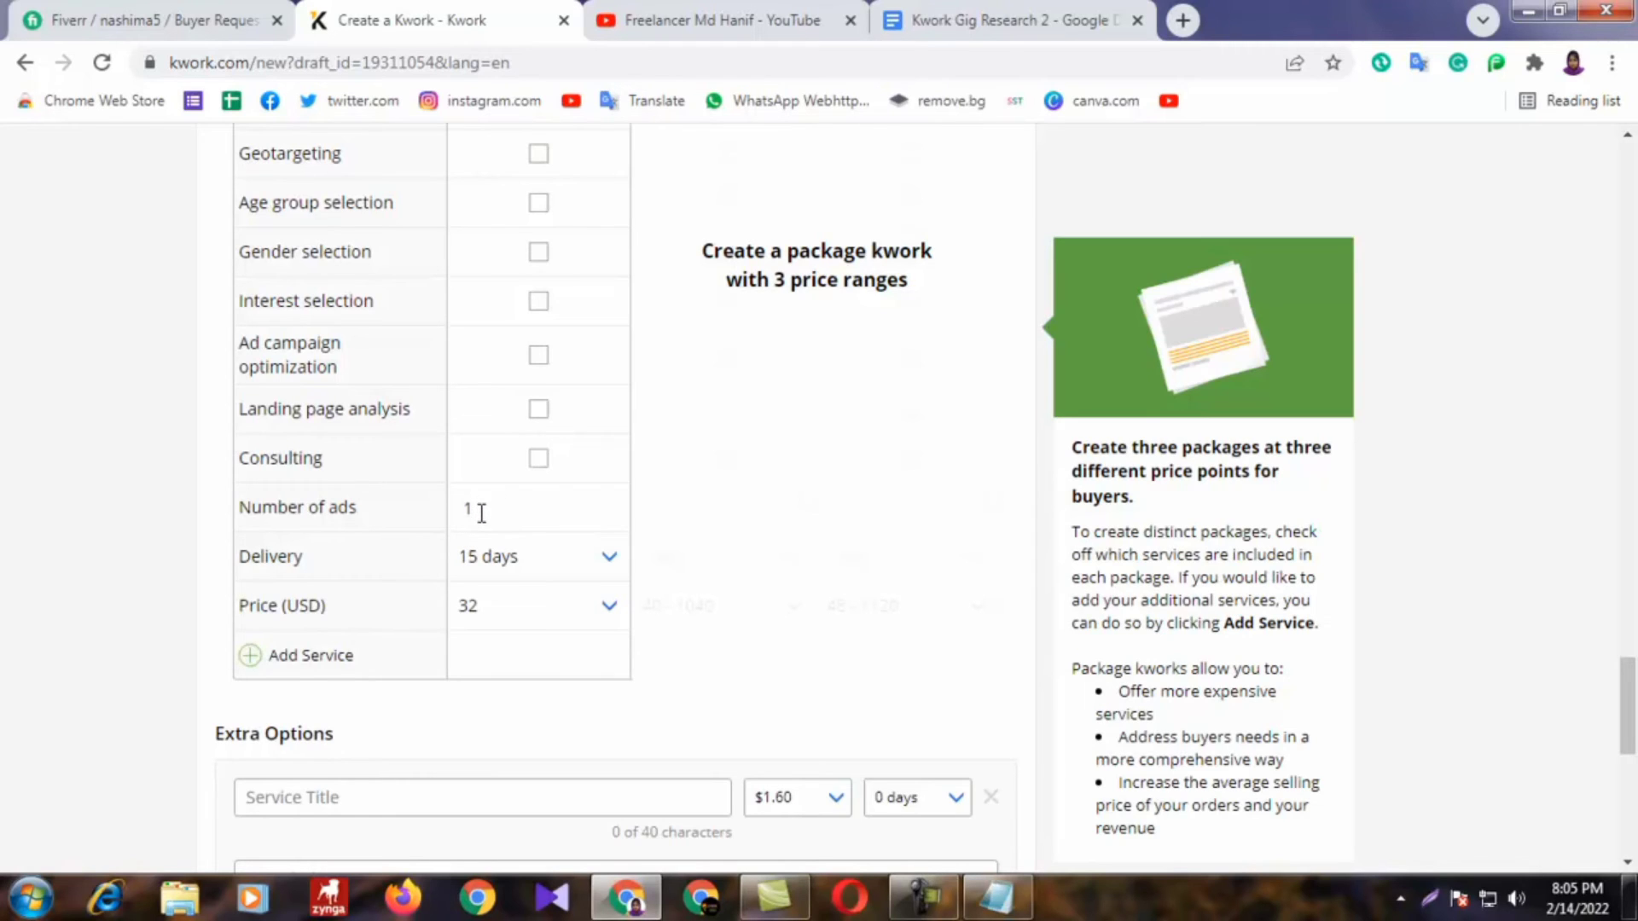
{"action": "key", "text": "BackSpace"}
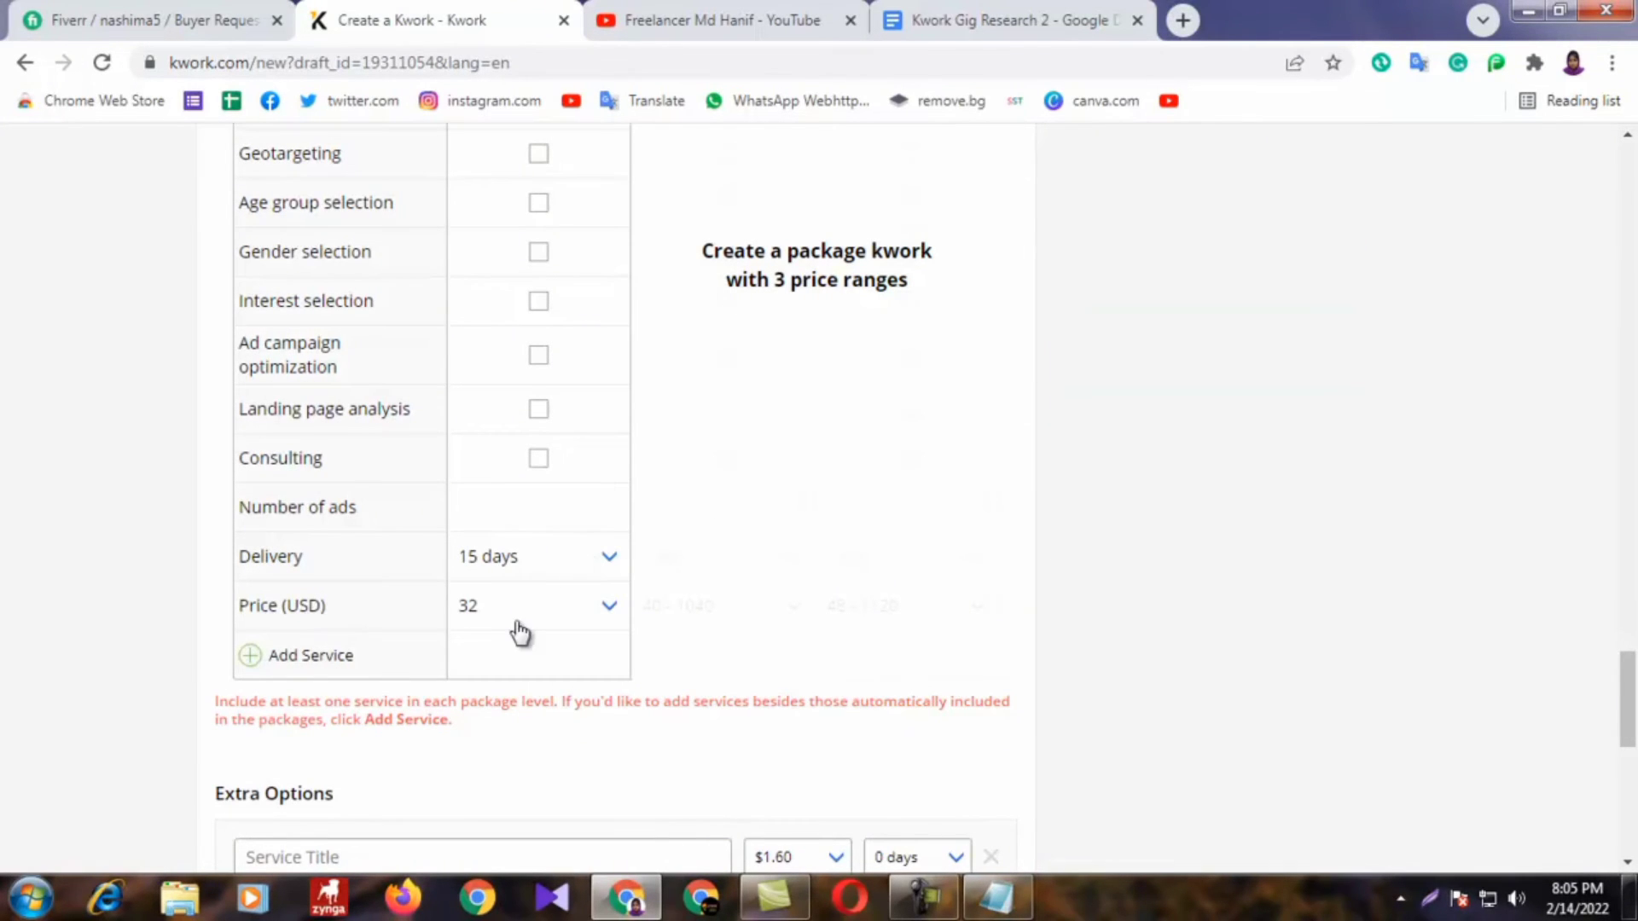
{"action": "left_click", "coordinate": [553, 500]}
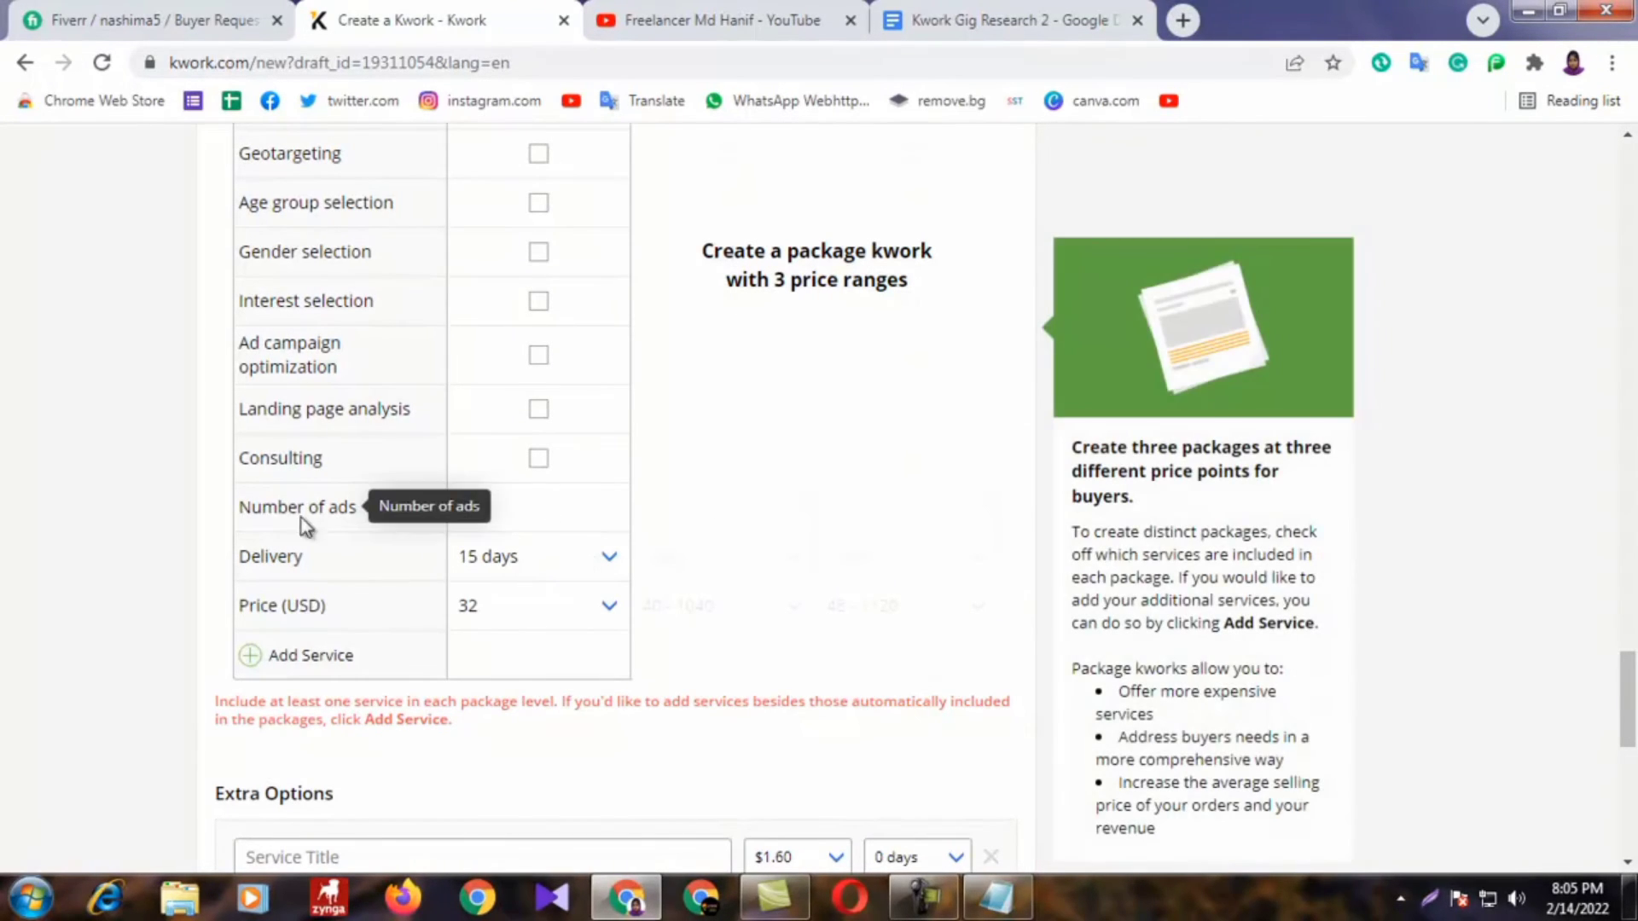
Step: Read the notice about including at least one service and set the Basic package's number of ads to 1
{"action": "left_click_drag", "start_coordinate": [520, 725], "coordinate": [205, 705]}
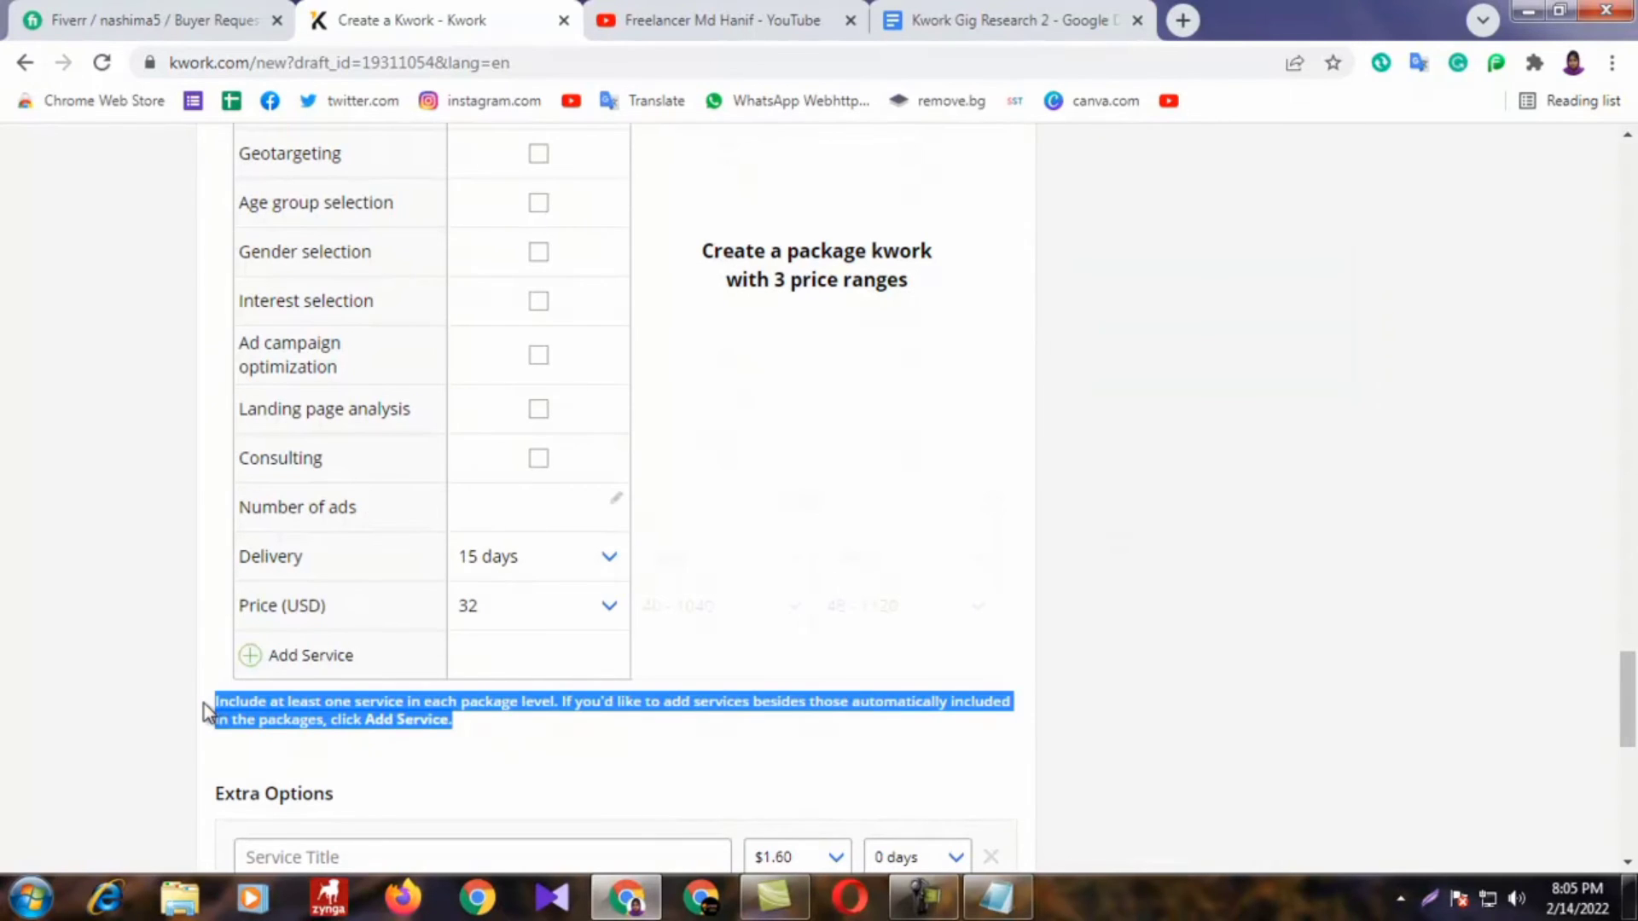
{"action": "left_click", "coordinate": [94, 659]}
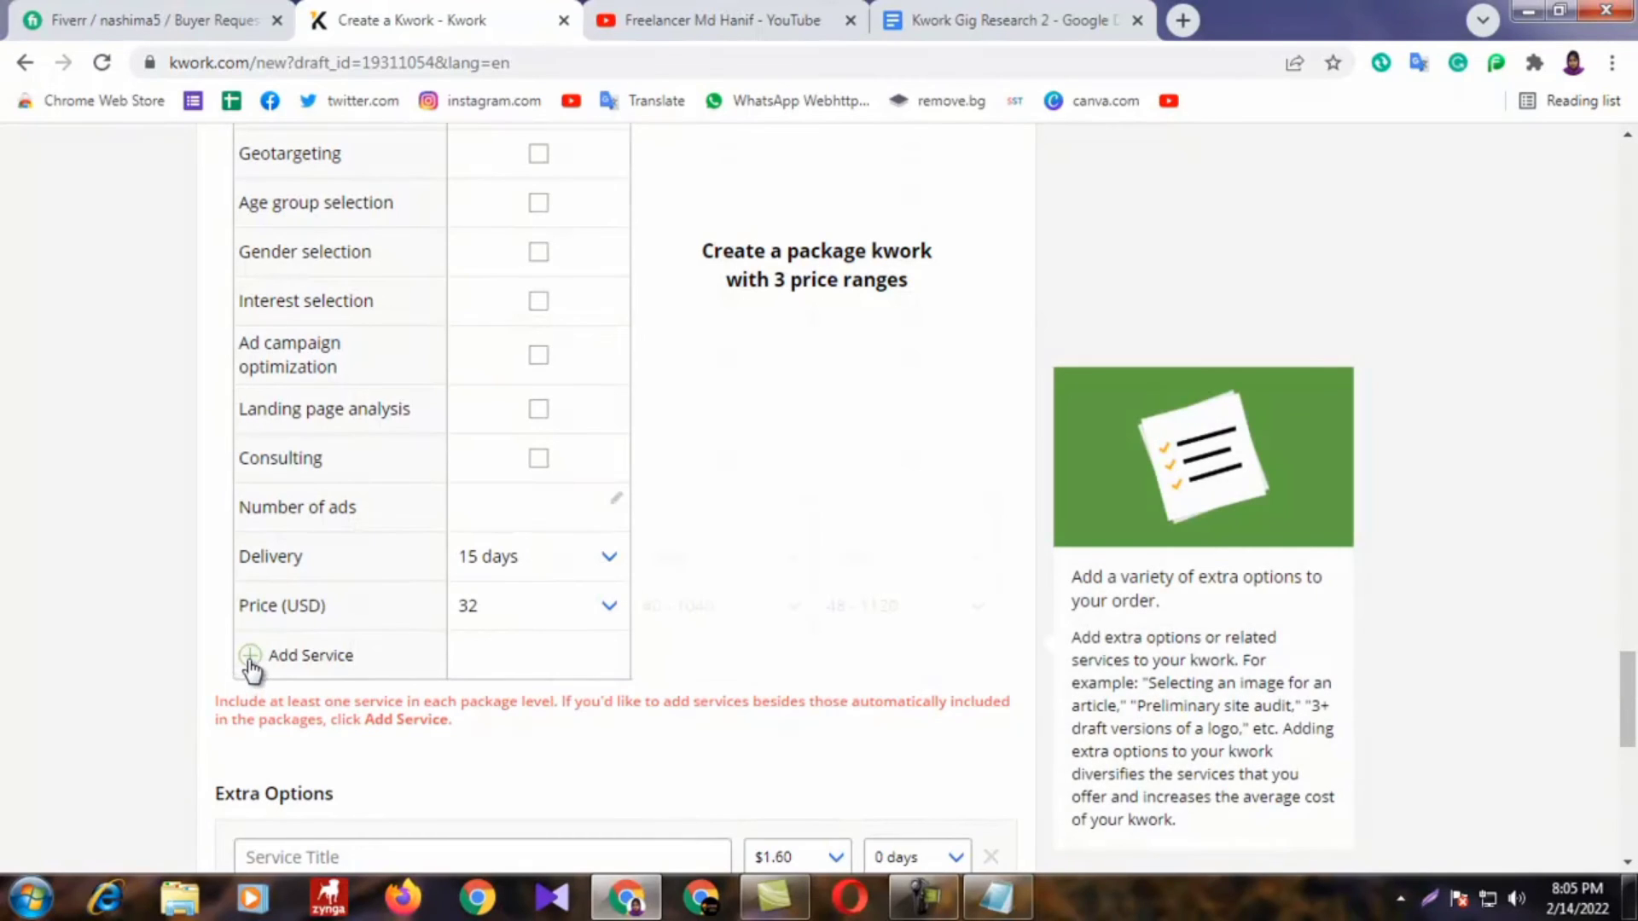
{"action": "left_click_drag", "start_coordinate": [454, 722], "coordinate": [213, 728]}
{"action": "left_click", "coordinate": [191, 730]}
{"action": "scroll", "coordinate": [784, 516], "scroll_direction": "up", "scroll_amount": 4}
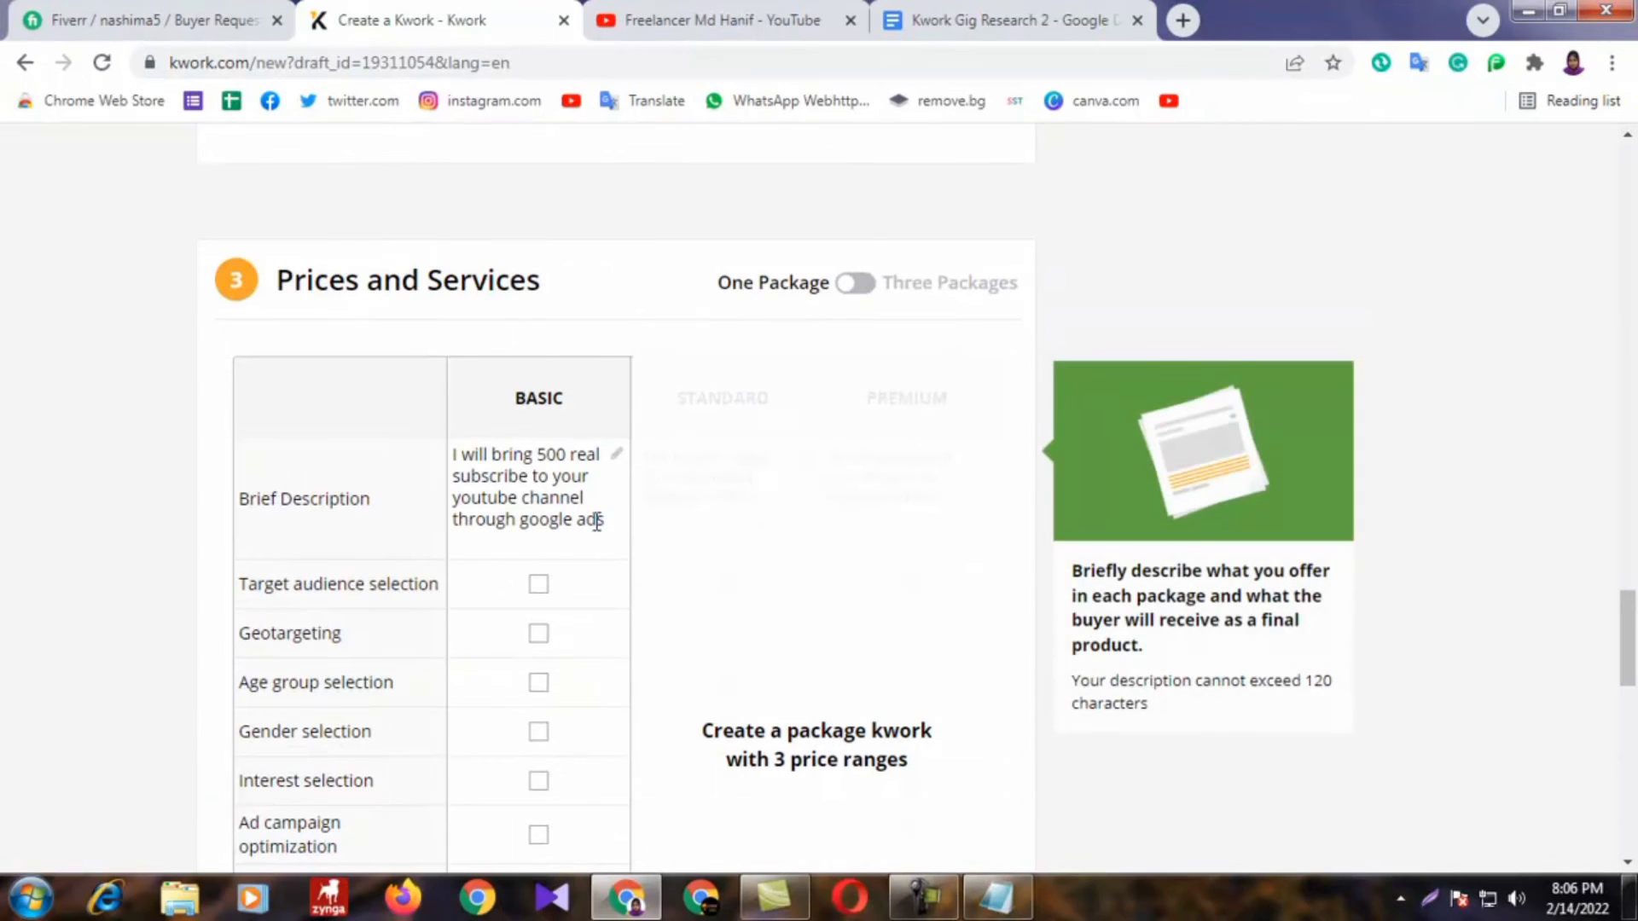
{"action": "mouse_move", "coordinate": [599, 484]}
{"action": "scroll", "coordinate": [599, 482], "scroll_direction": "down", "scroll_amount": 4}
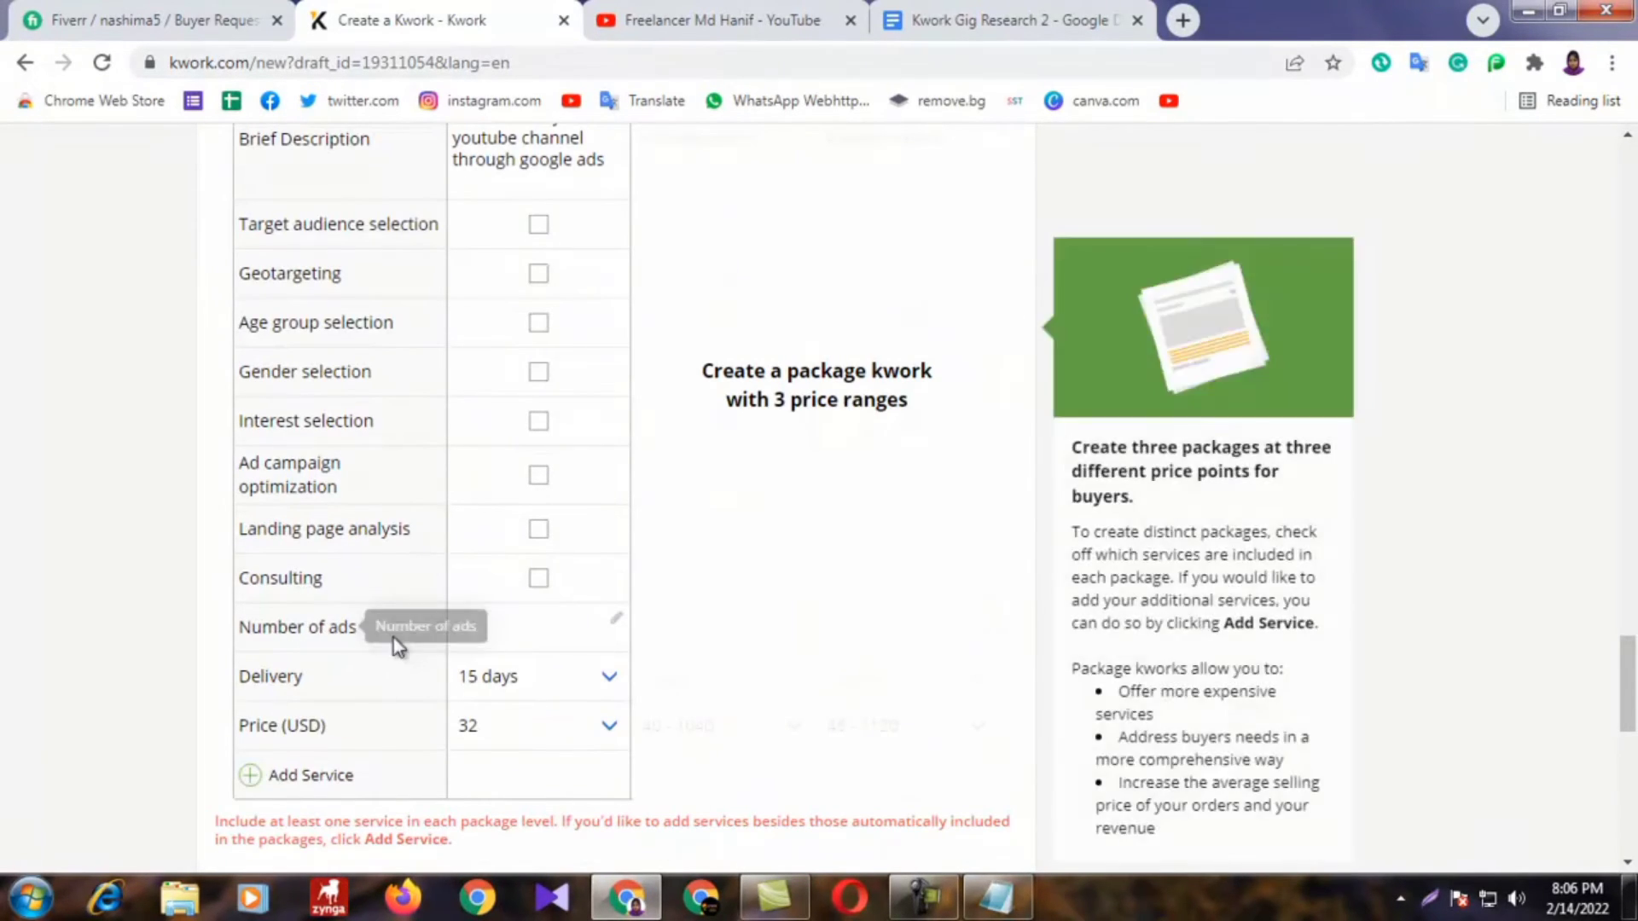
{"action": "left_click", "coordinate": [503, 626]}
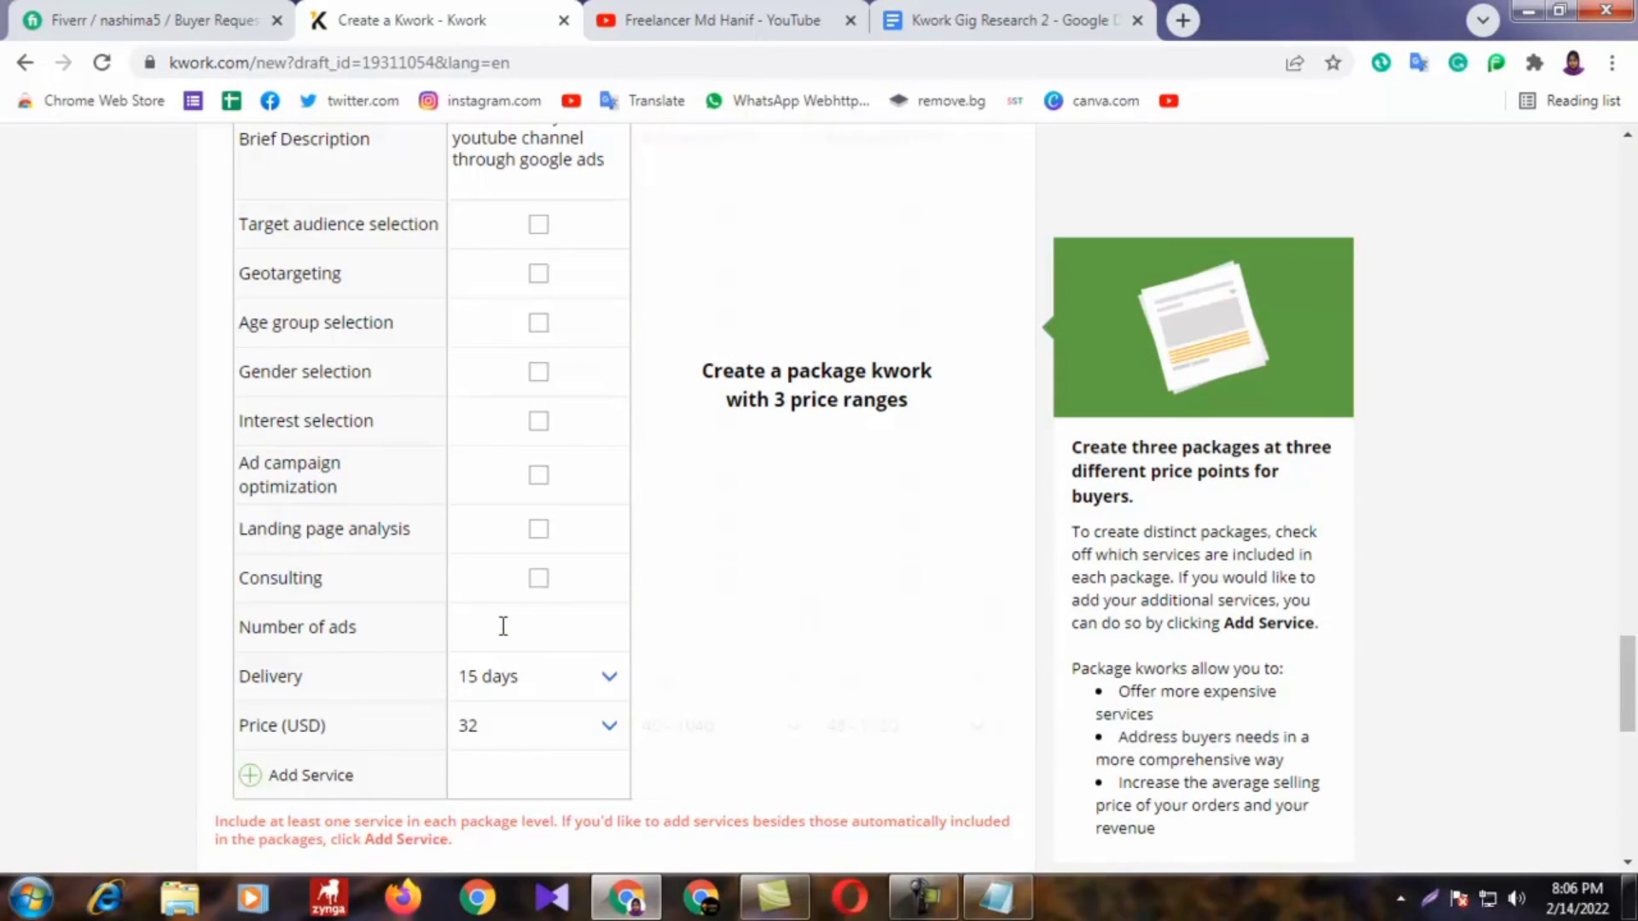
{"action": "type", "text": "1"}
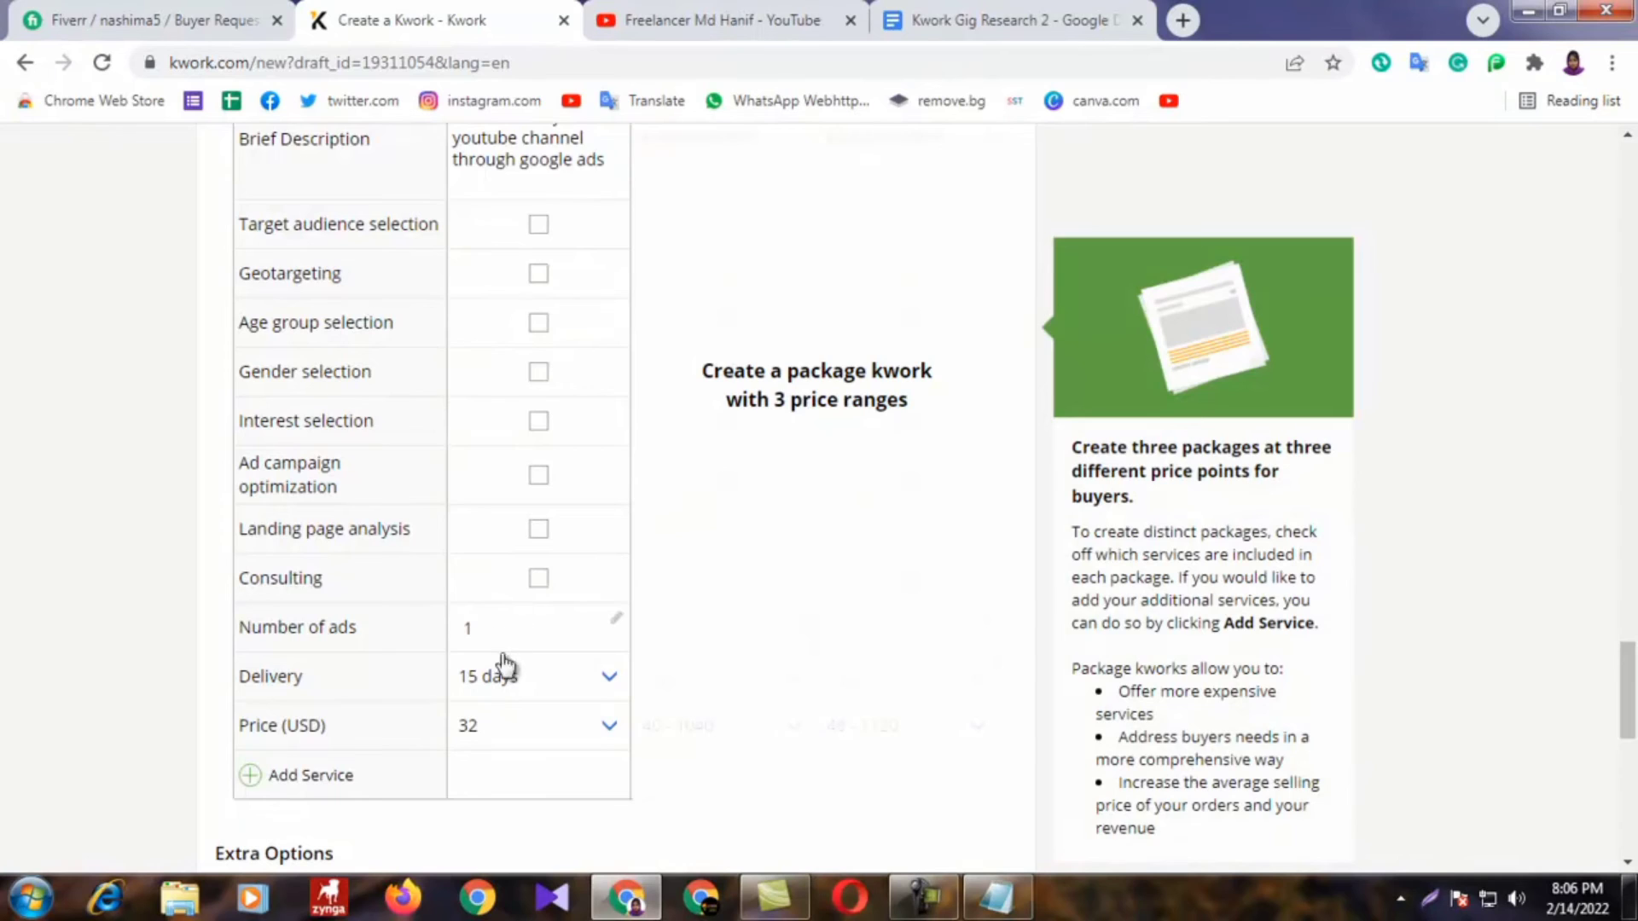
Step: Remove the empty extra option from the pricing section and try to confirm the Kwork listing
{"action": "scroll", "coordinate": [307, 554], "scroll_direction": "down", "scroll_amount": 1}
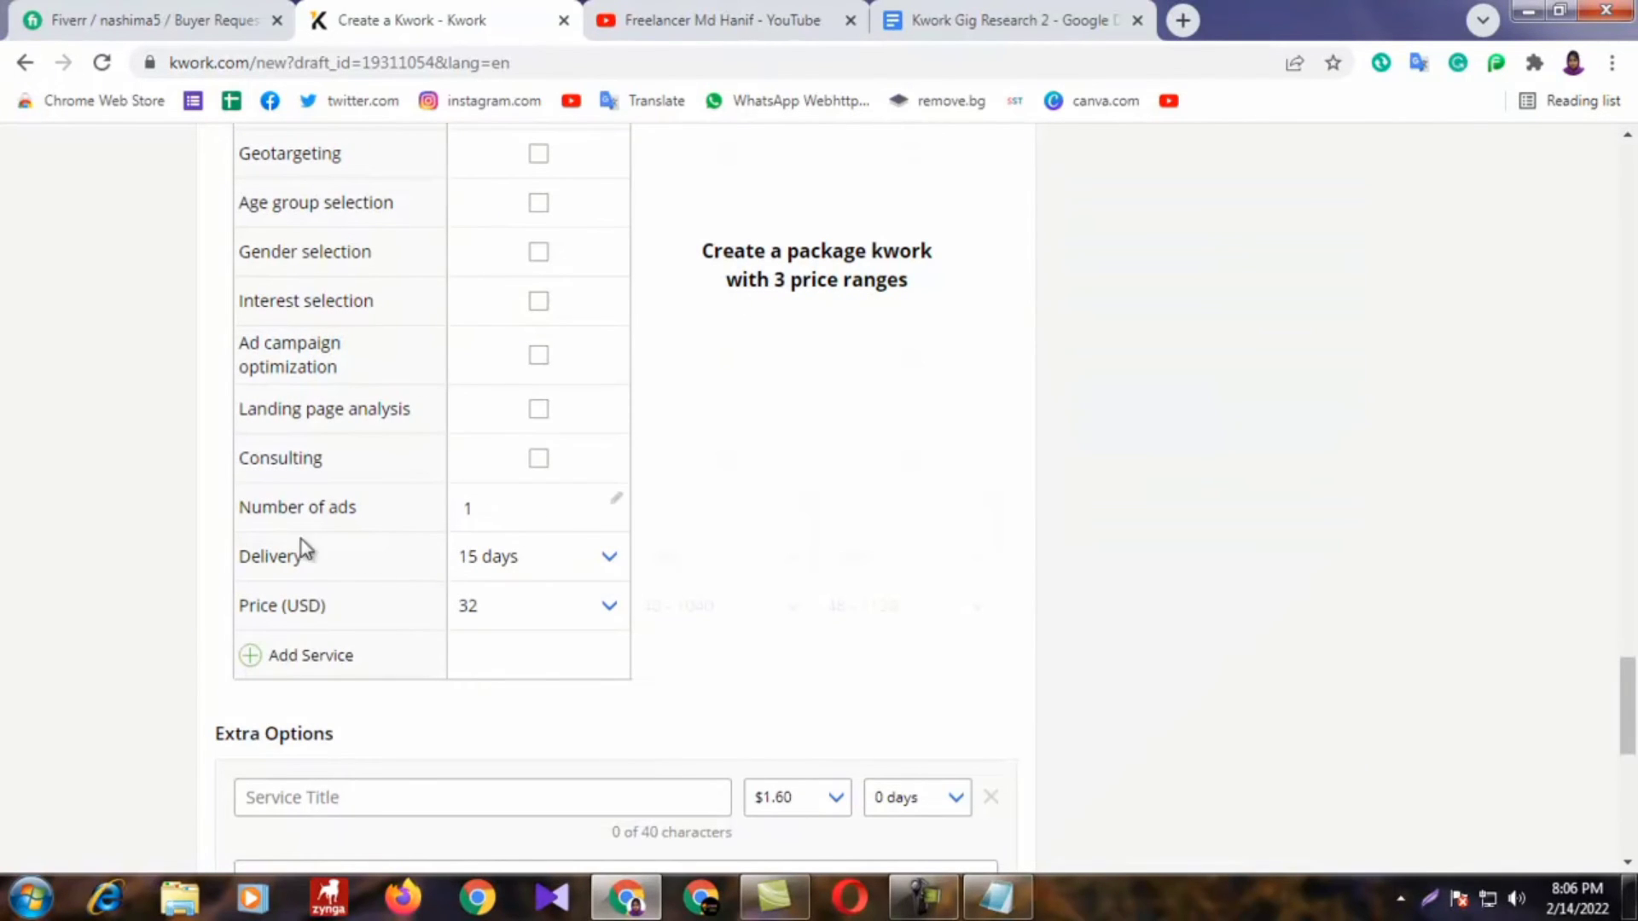
{"action": "scroll", "coordinate": [548, 490], "scroll_direction": "up", "scroll_amount": 3}
{"action": "scroll", "coordinate": [584, 455], "scroll_direction": "down", "scroll_amount": 4}
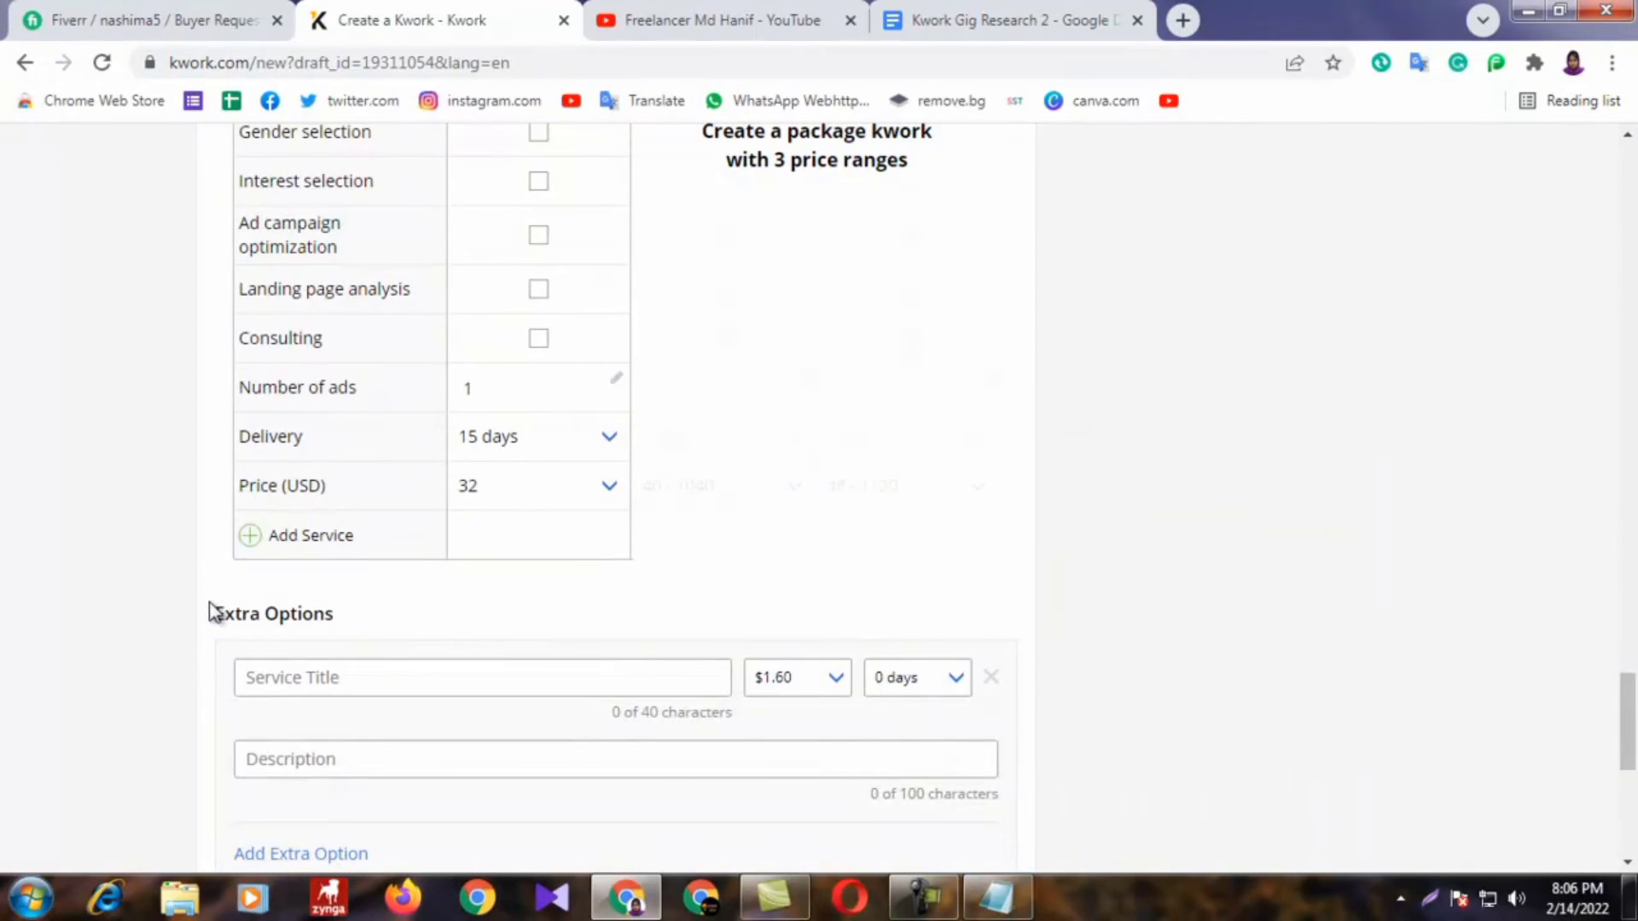
{"action": "scroll", "coordinate": [767, 631], "scroll_direction": "down", "scroll_amount": 2}
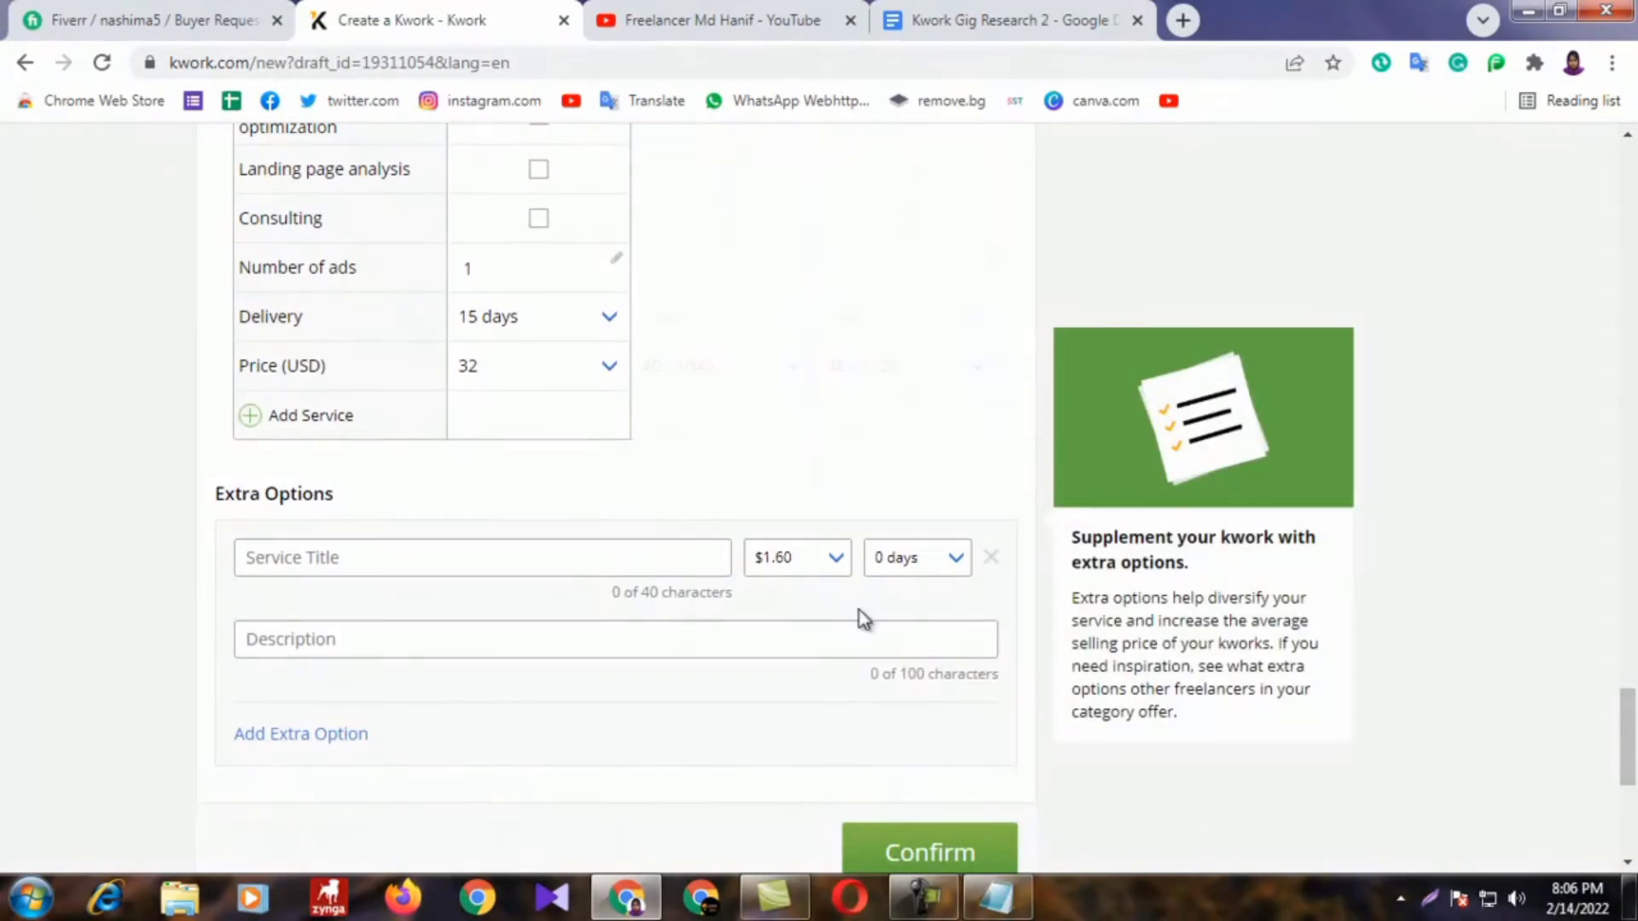
{"action": "left_click", "coordinate": [990, 557]}
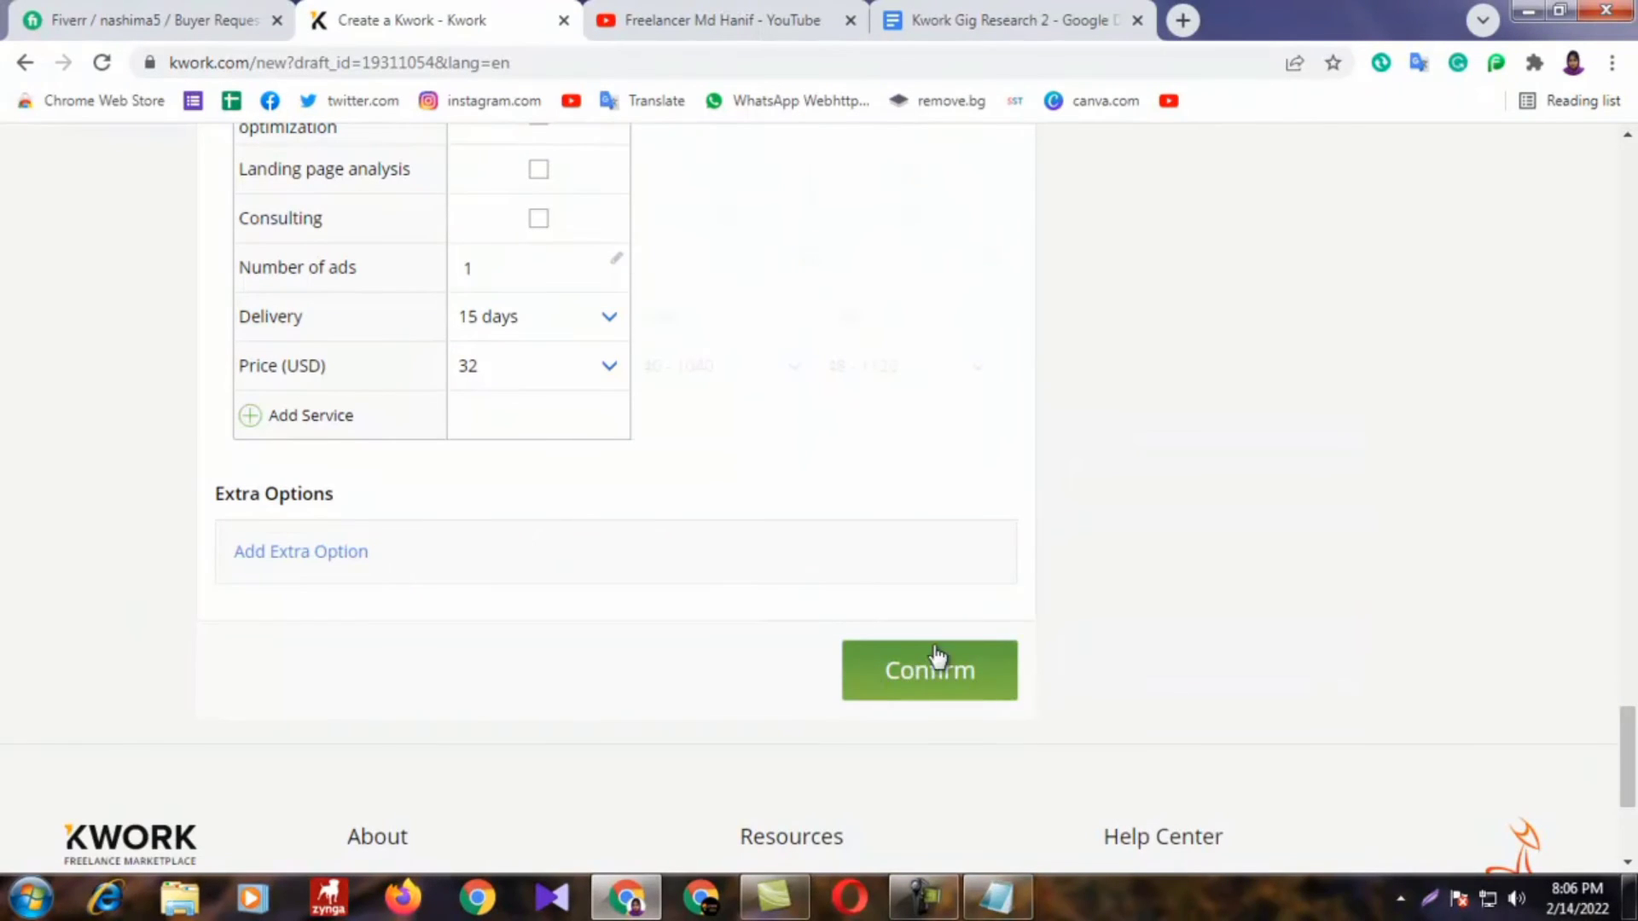
{"action": "left_click", "coordinate": [911, 692]}
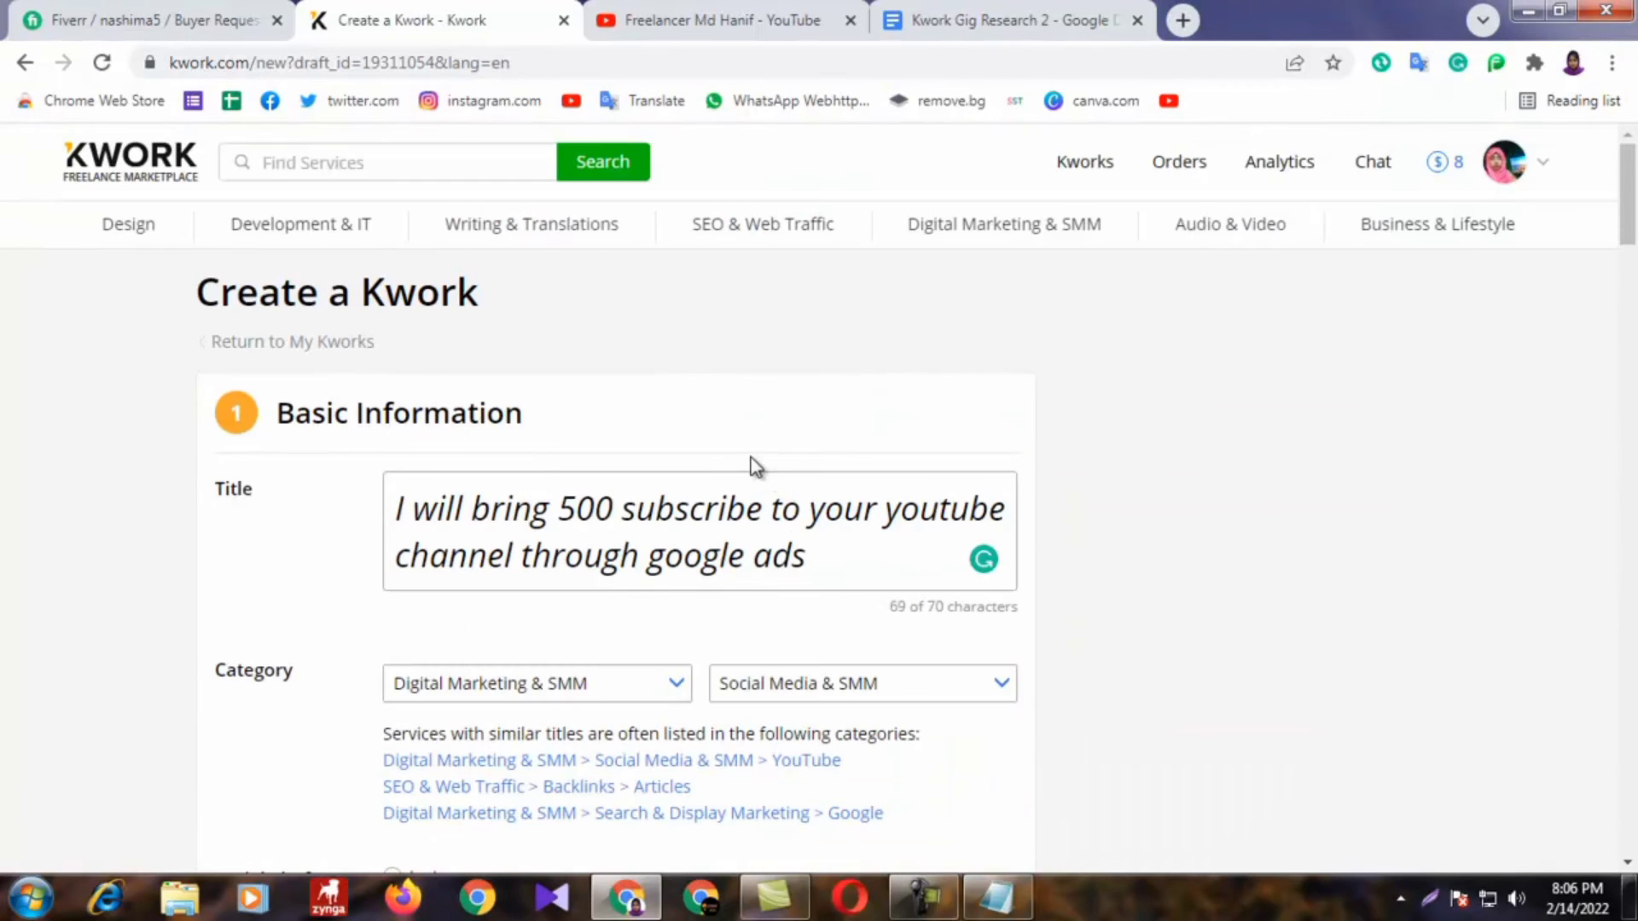
Step: Review the whole Kwork listing, examining its title, category, cover image, description, order requirements and package pricing
{"action": "scroll", "coordinate": [443, 464], "scroll_direction": "down", "scroll_amount": 20}
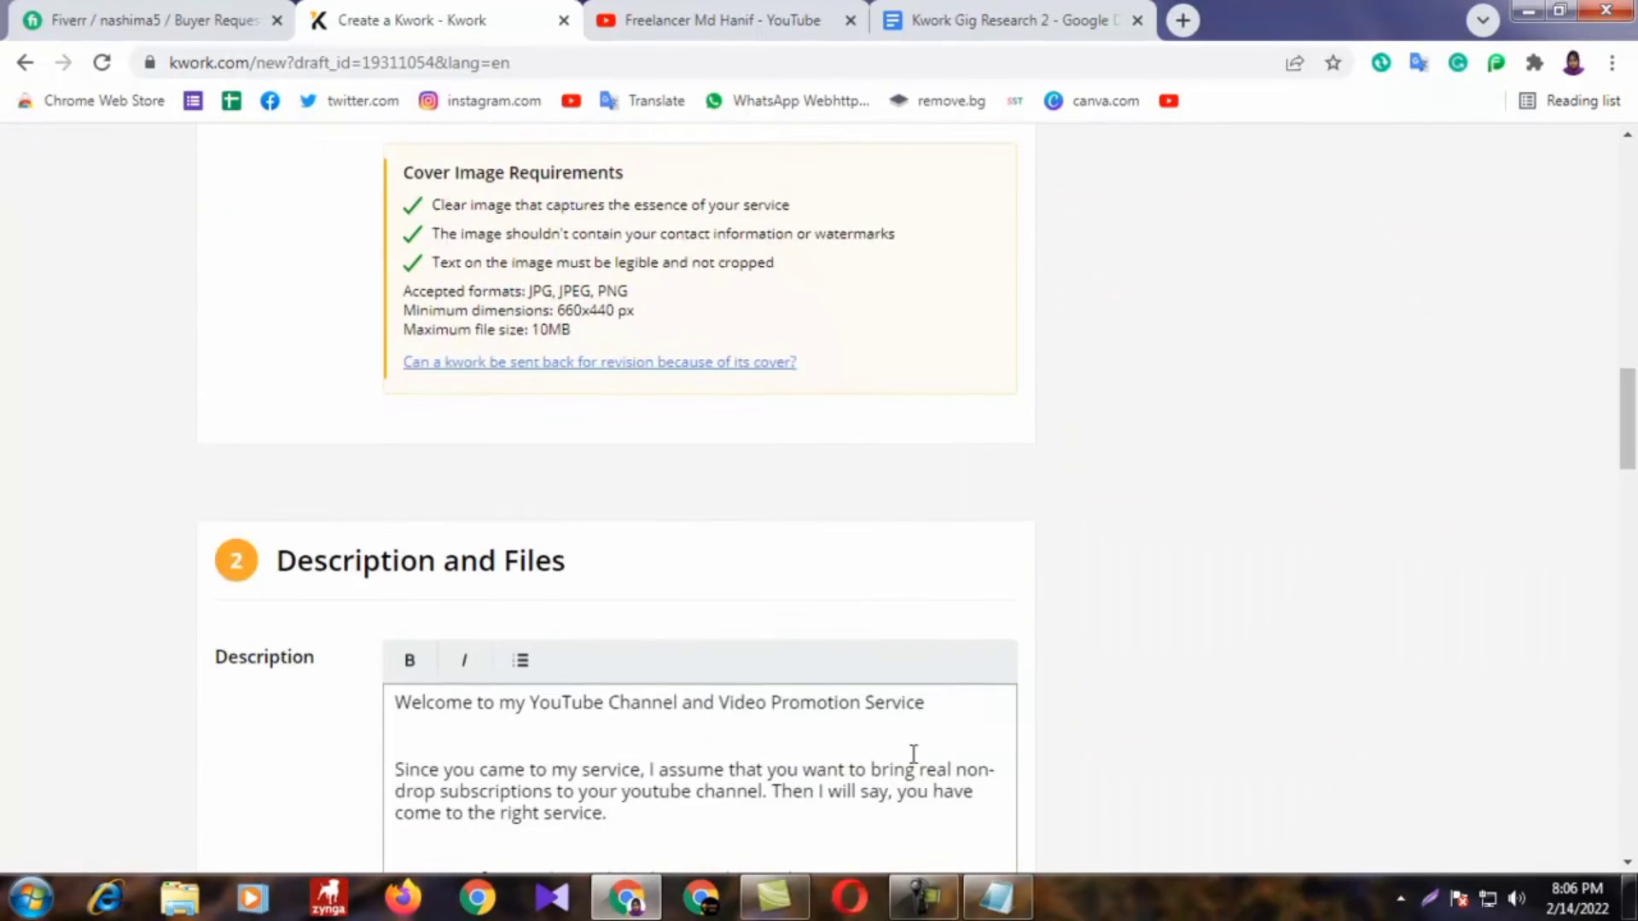
{"action": "scroll", "coordinate": [88, 555], "scroll_direction": "down", "scroll_amount": 15}
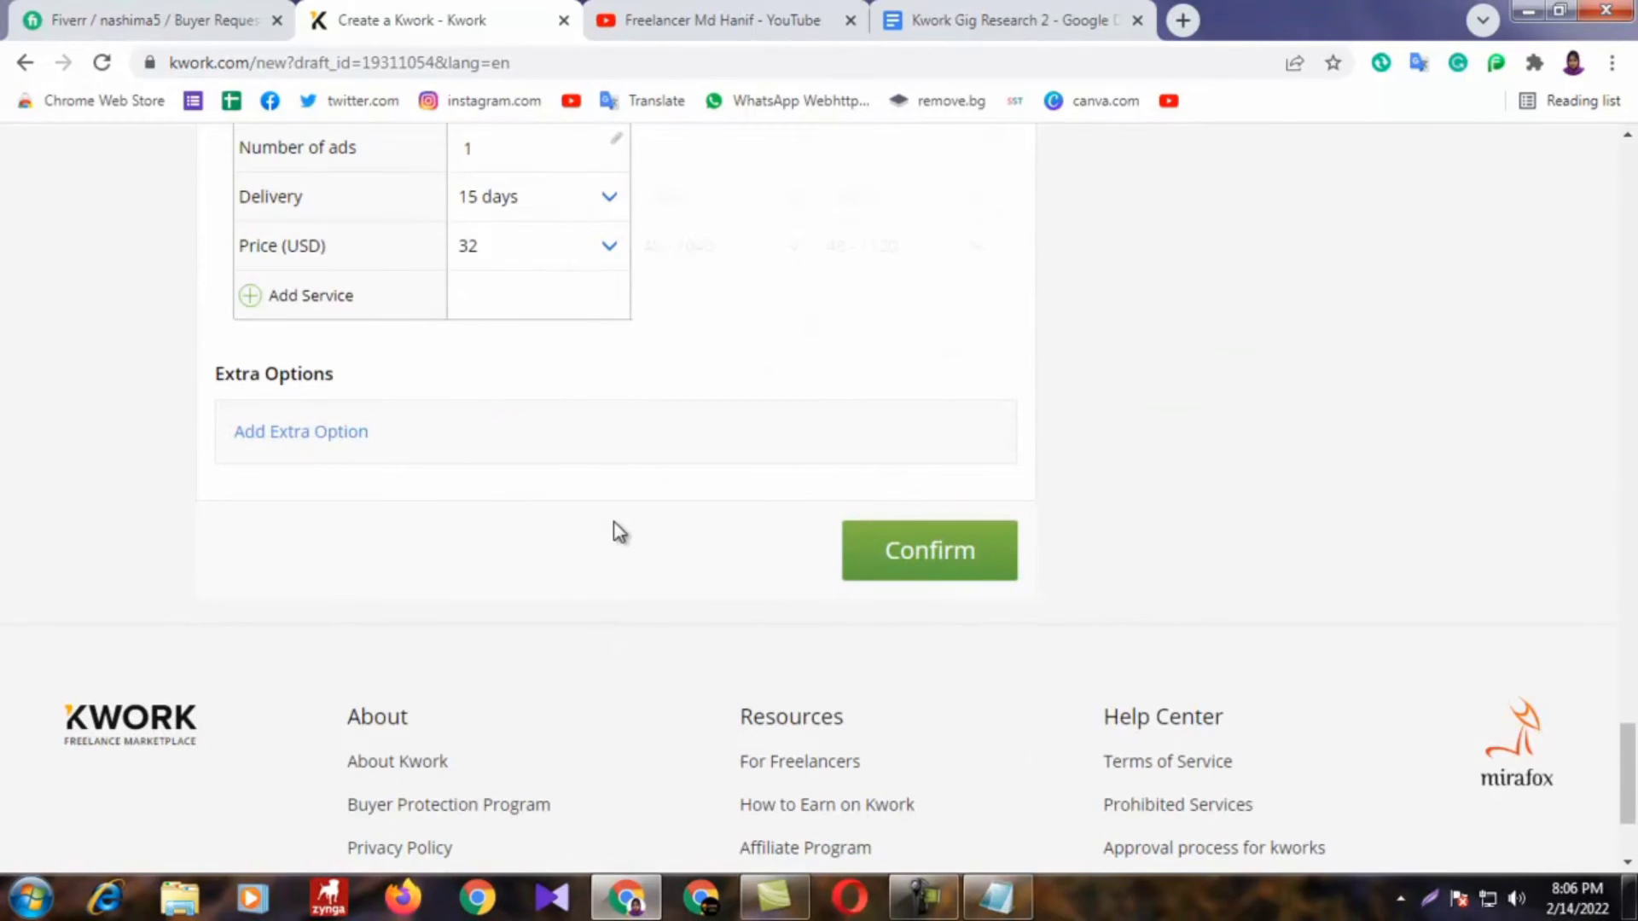
{"action": "scroll", "coordinate": [621, 533], "scroll_direction": "up", "scroll_amount": 20}
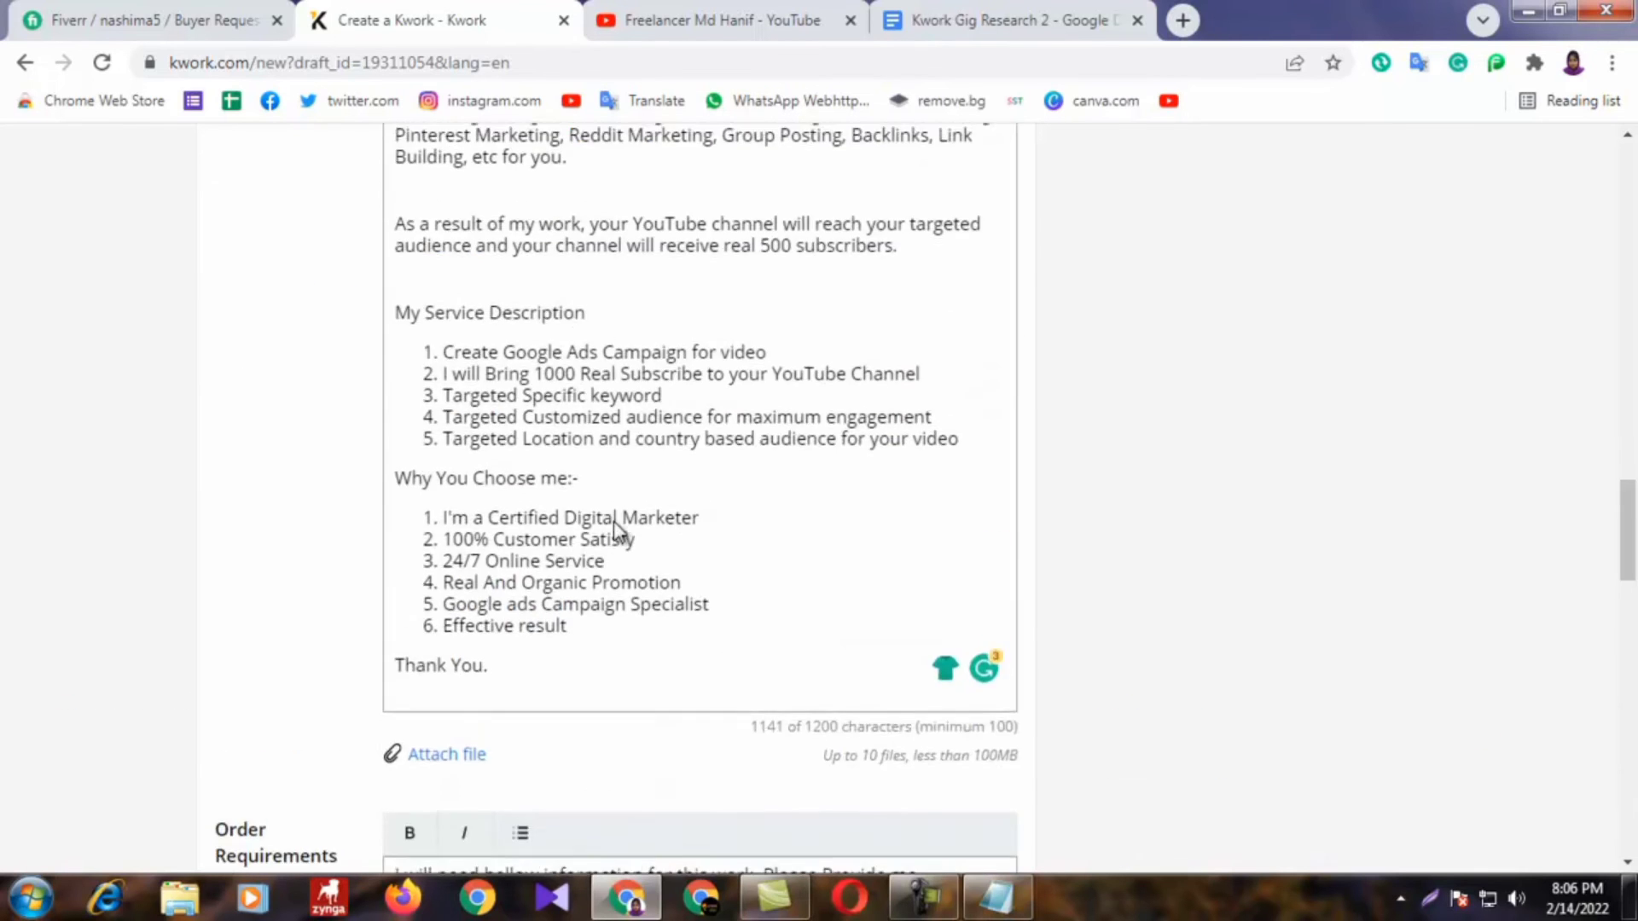
{"action": "scroll", "coordinate": [524, 363], "scroll_direction": "up", "scroll_amount": 2}
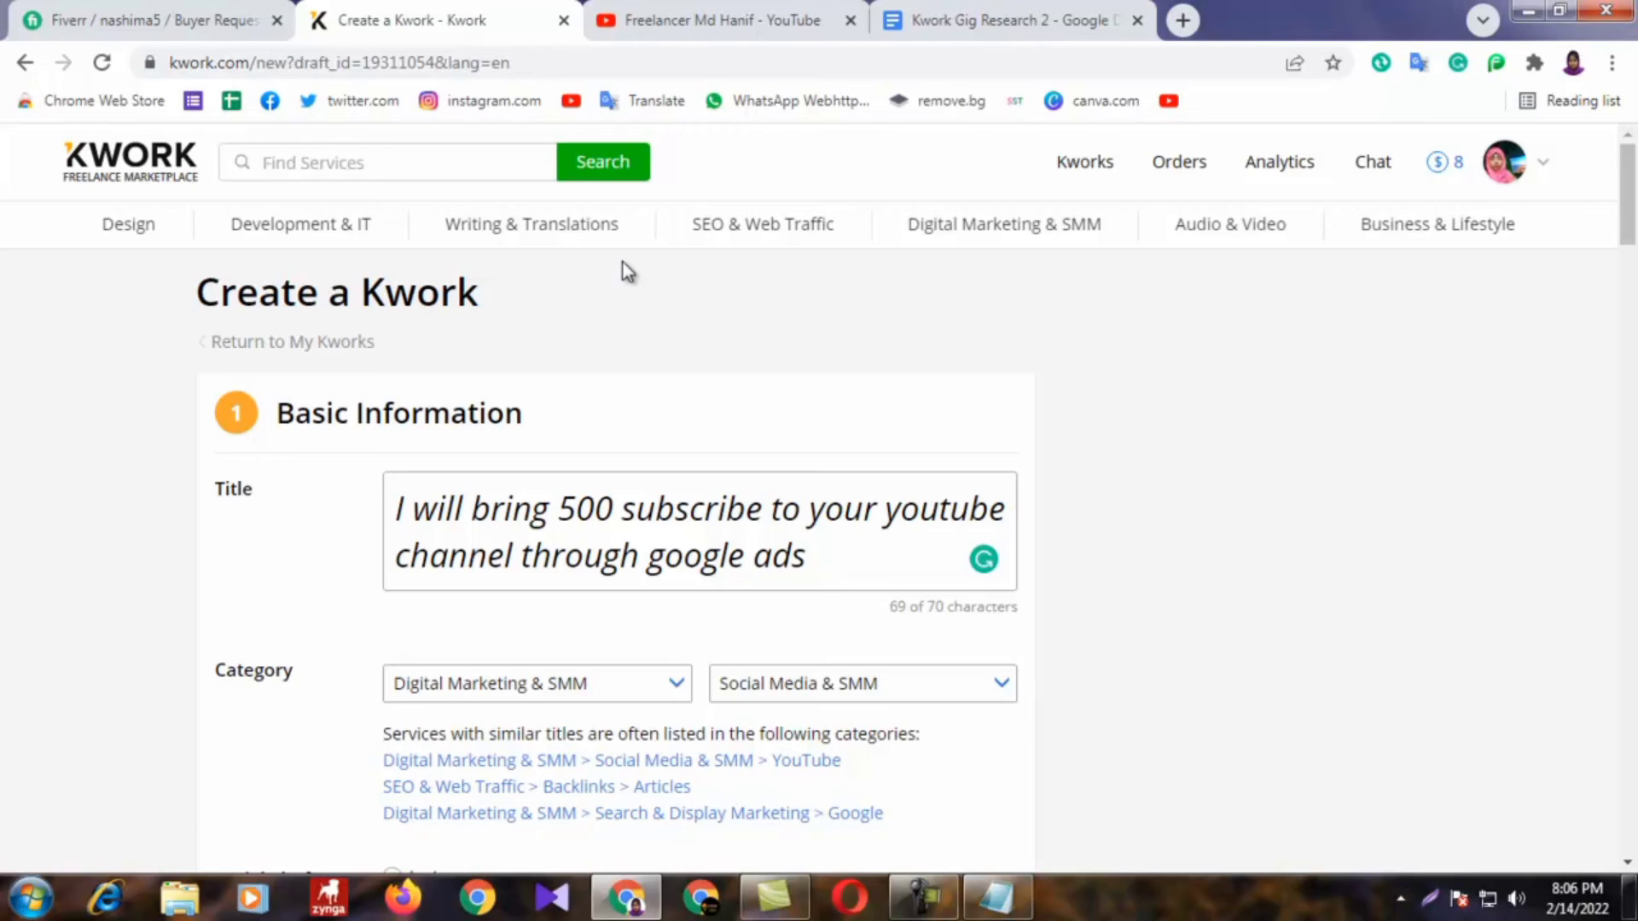
{"action": "scroll", "coordinate": [623, 263], "scroll_direction": "down", "scroll_amount": 15}
{"action": "scroll", "coordinate": [696, 519], "scroll_direction": "up", "scroll_amount": 4}
{"action": "scroll", "coordinate": [696, 519], "scroll_direction": "up", "scroll_amount": 3}
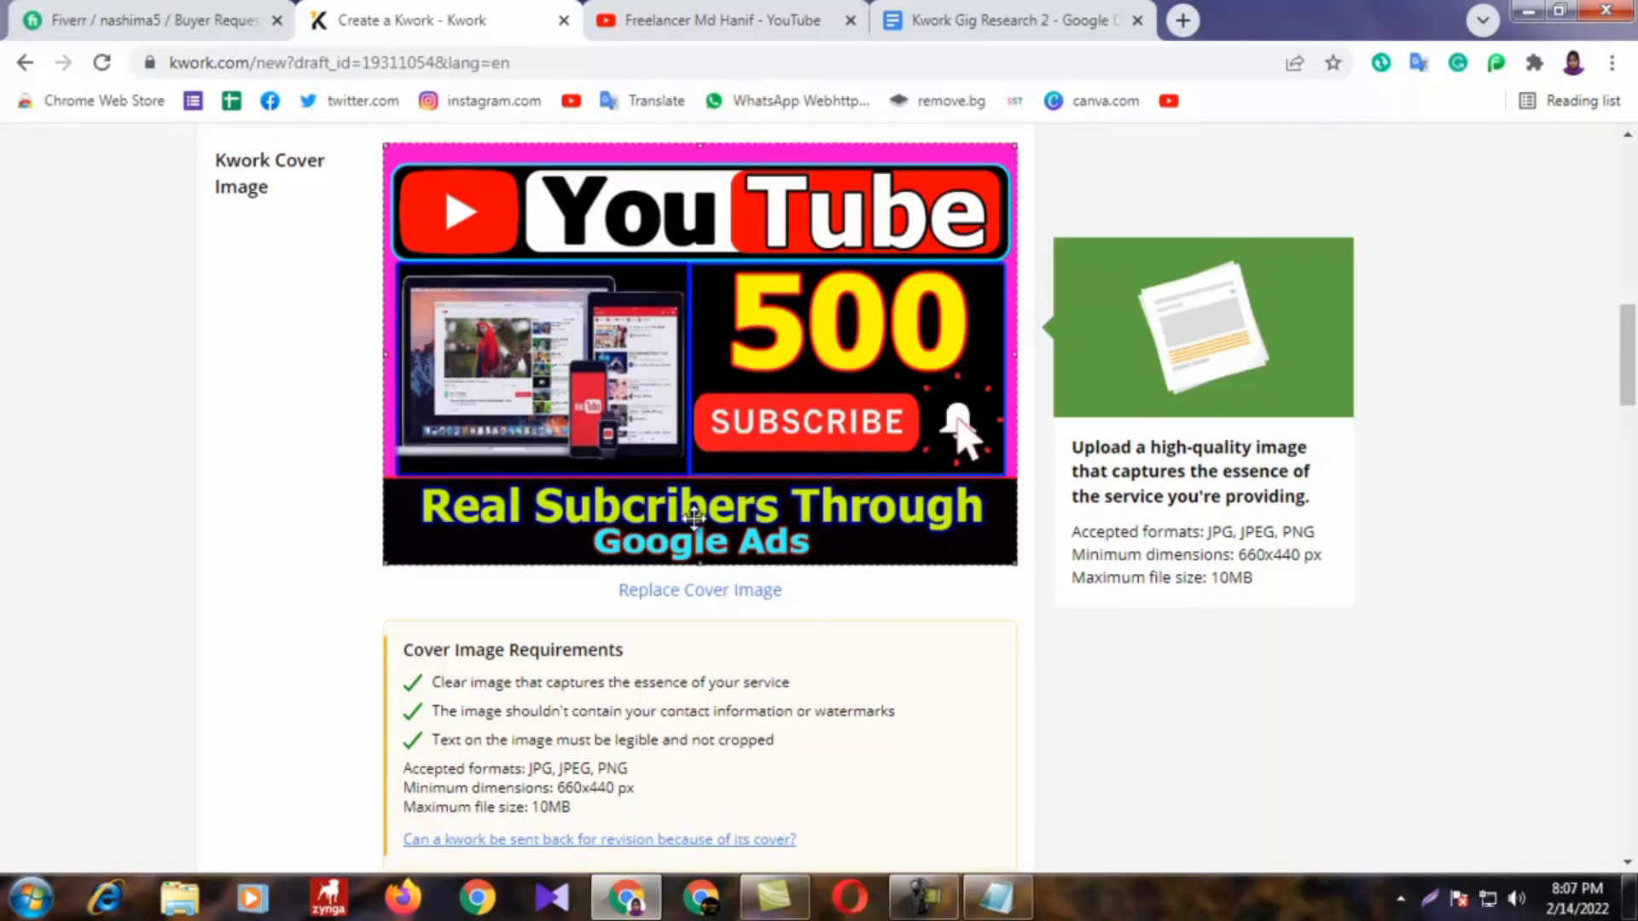
{"action": "scroll", "coordinate": [695, 517], "scroll_direction": "up", "scroll_amount": 14}
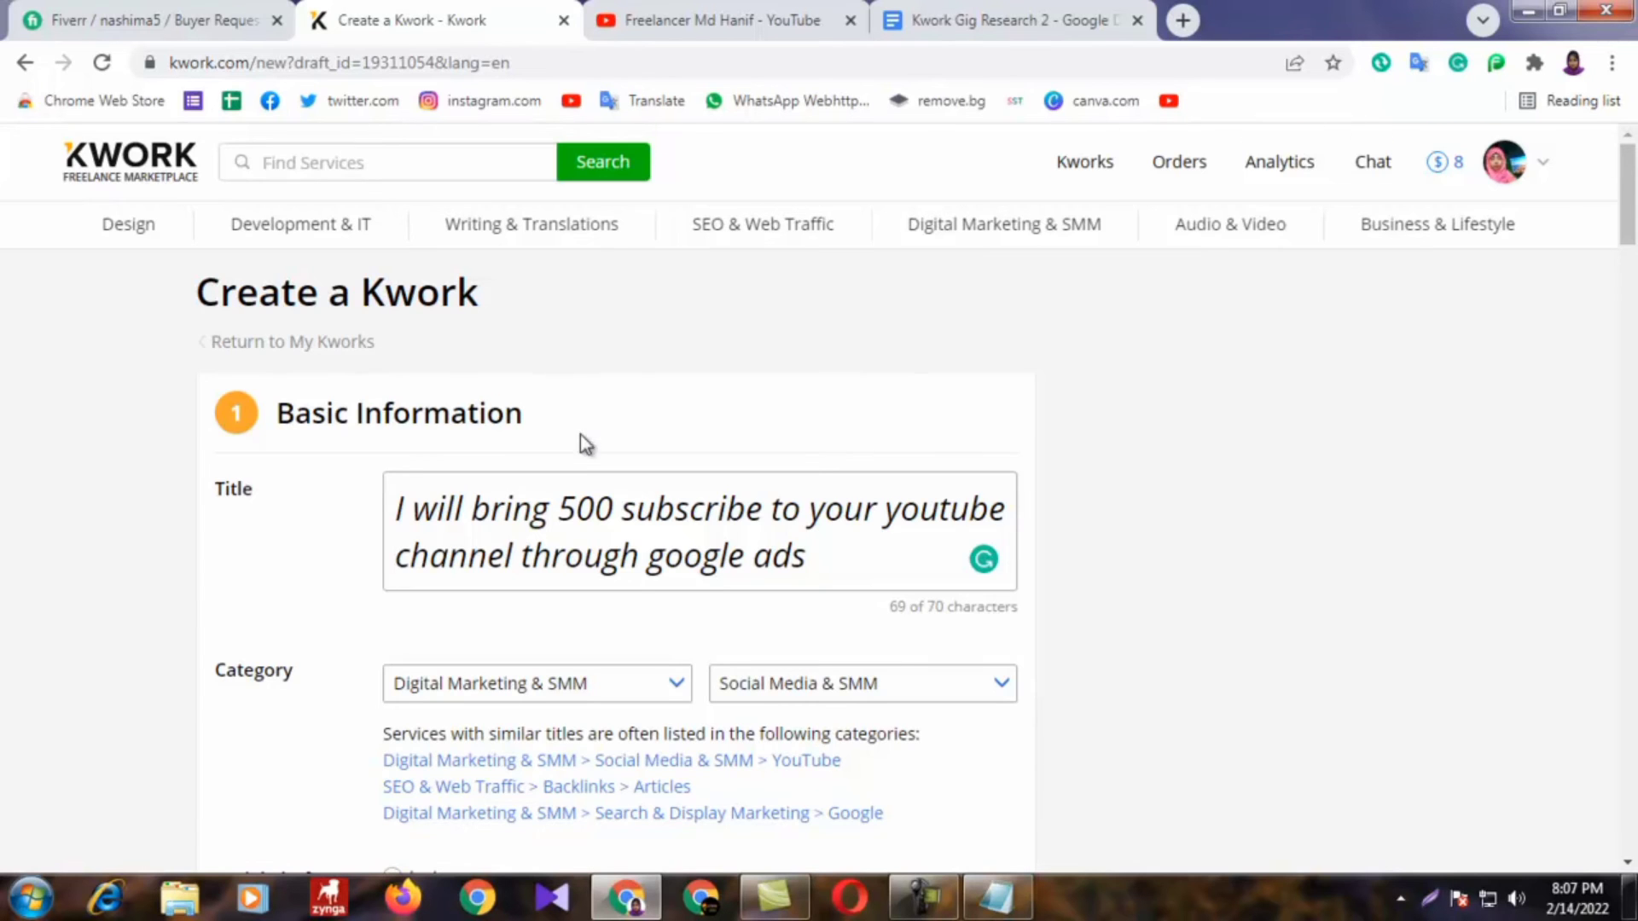
{"action": "scroll", "coordinate": [586, 442], "scroll_direction": "down", "scroll_amount": 12}
{"action": "scroll", "coordinate": [521, 499], "scroll_direction": "down", "scroll_amount": 15}
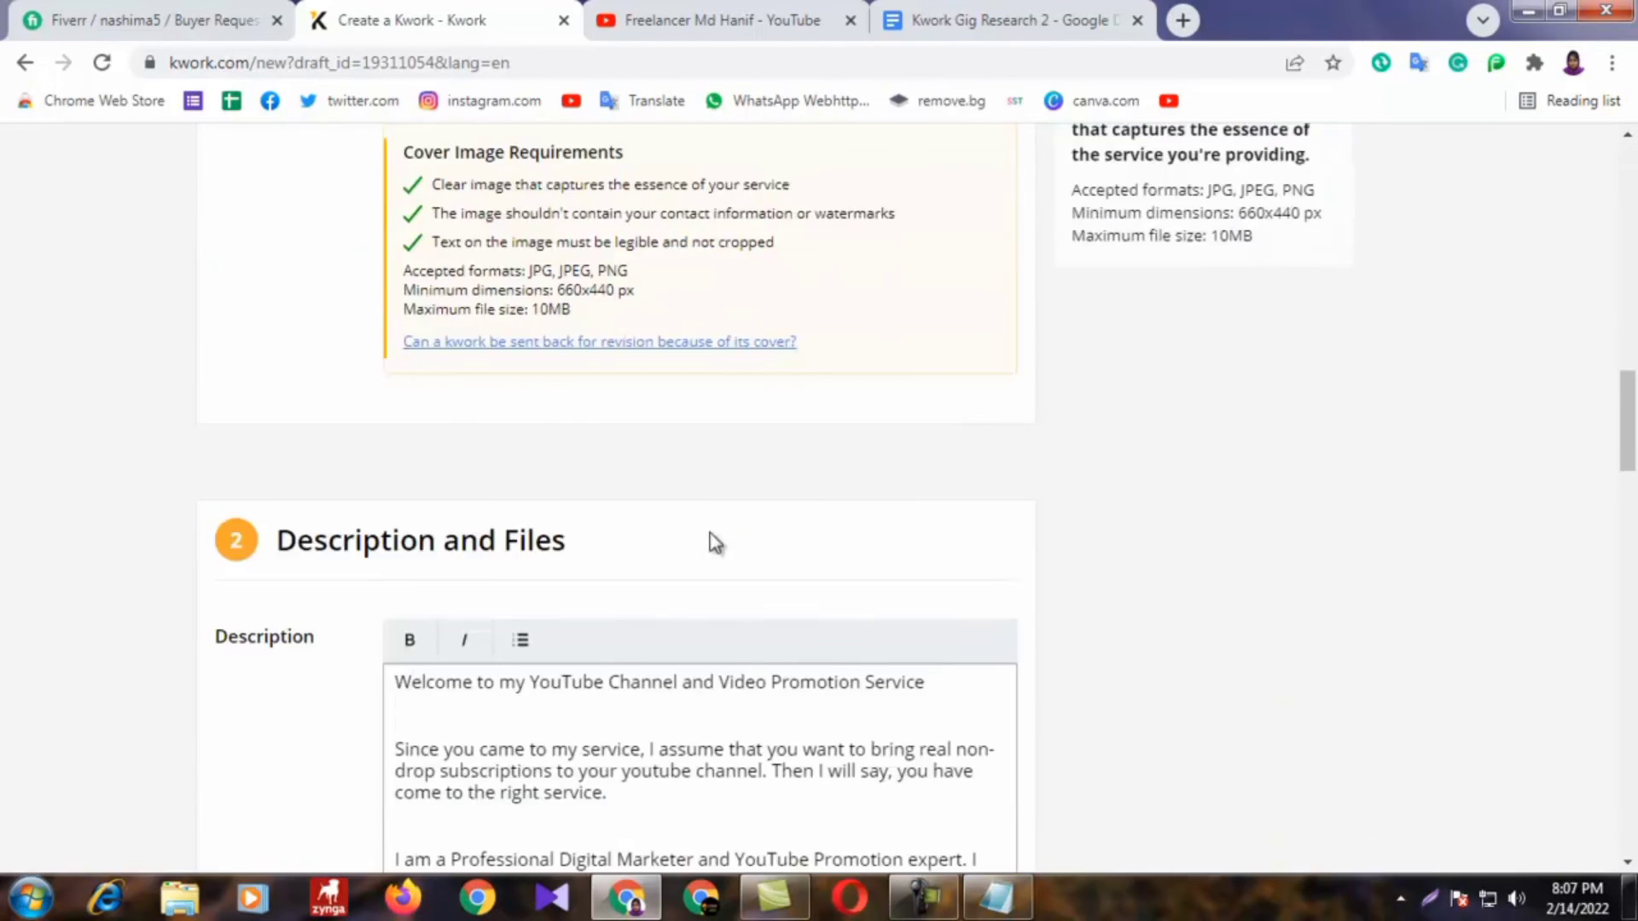
{"action": "scroll", "coordinate": [324, 582], "scroll_direction": "down", "scroll_amount": 8}
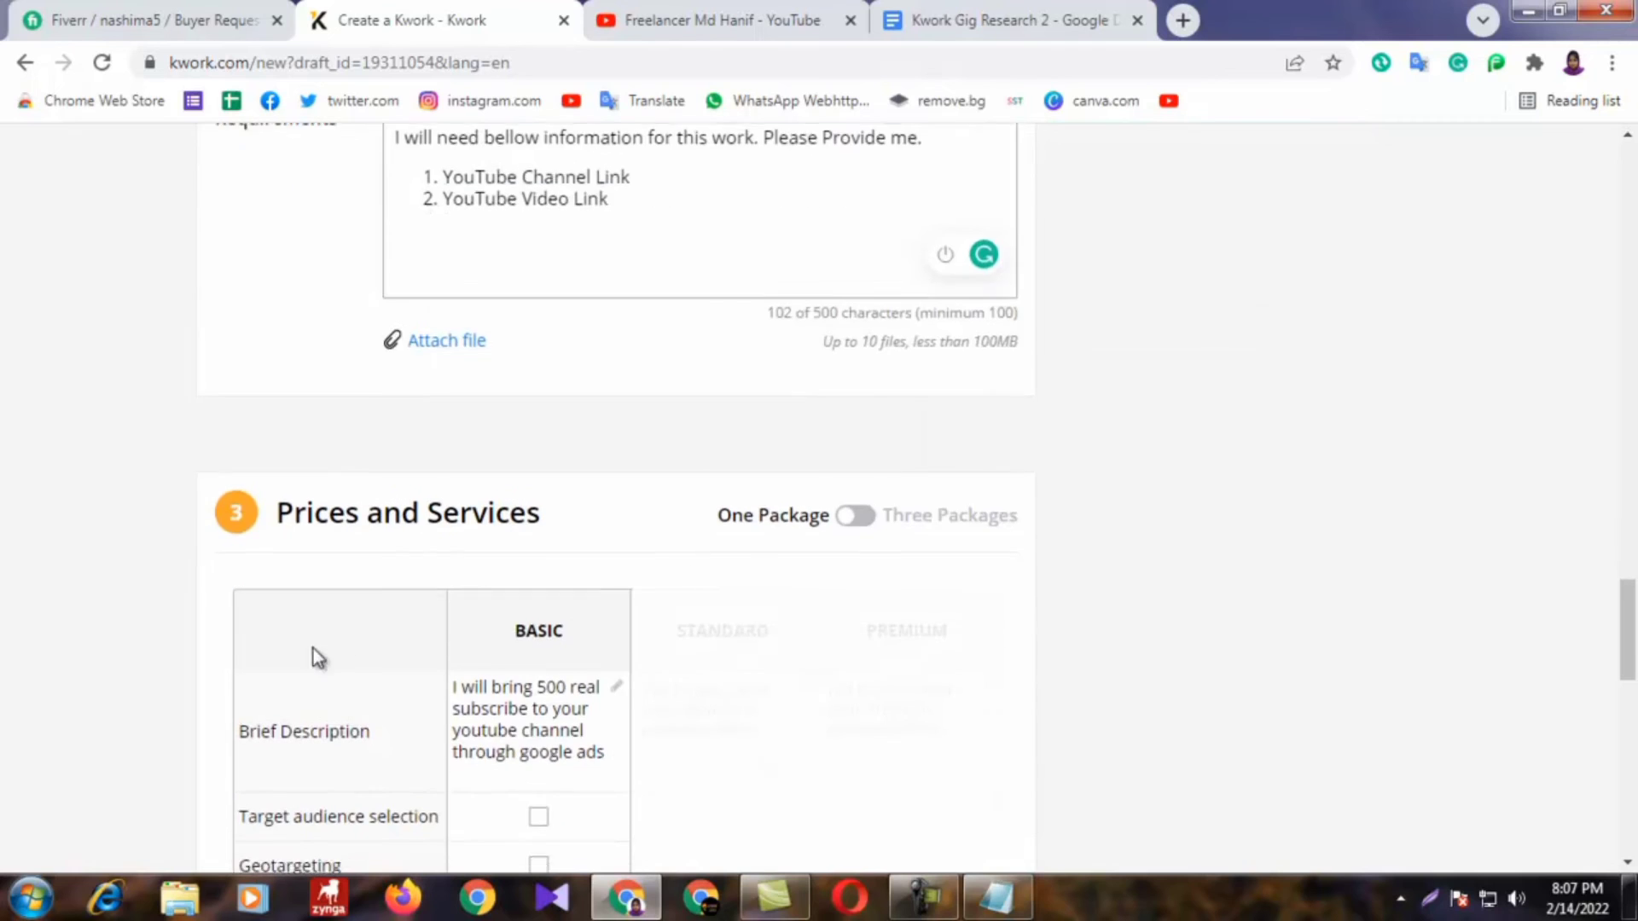
Step: Go over the listing again from the pricing section to the title and description text
{"action": "scroll", "coordinate": [500, 502], "scroll_direction": "down", "scroll_amount": 7}
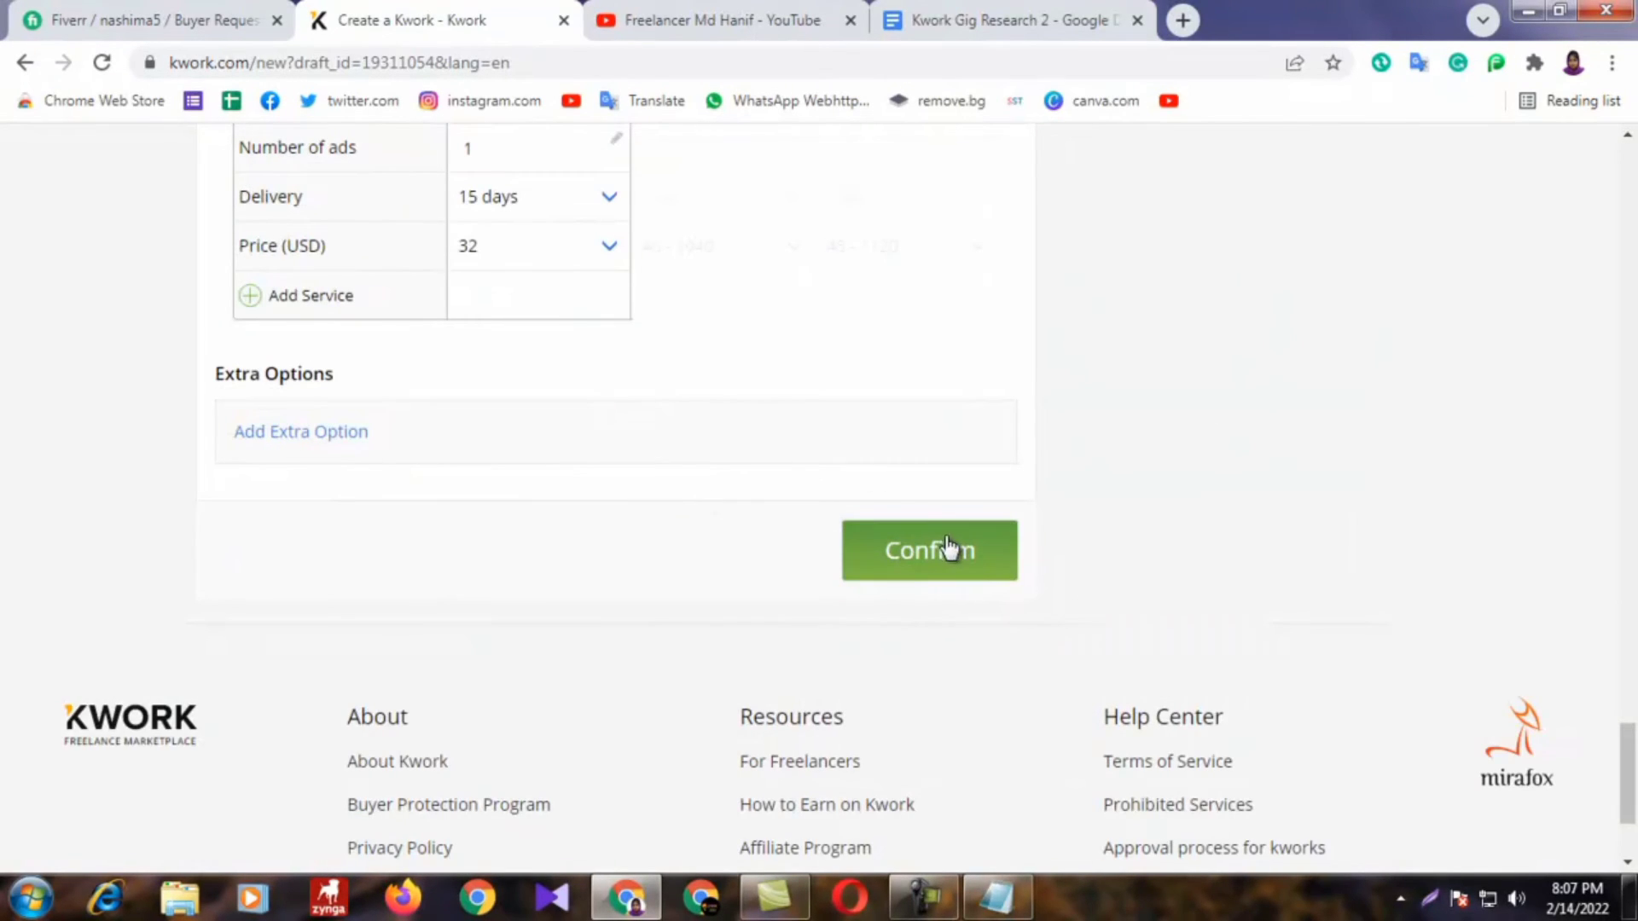
{"action": "scroll", "coordinate": [730, 527], "scroll_direction": "up", "scroll_amount": 15}
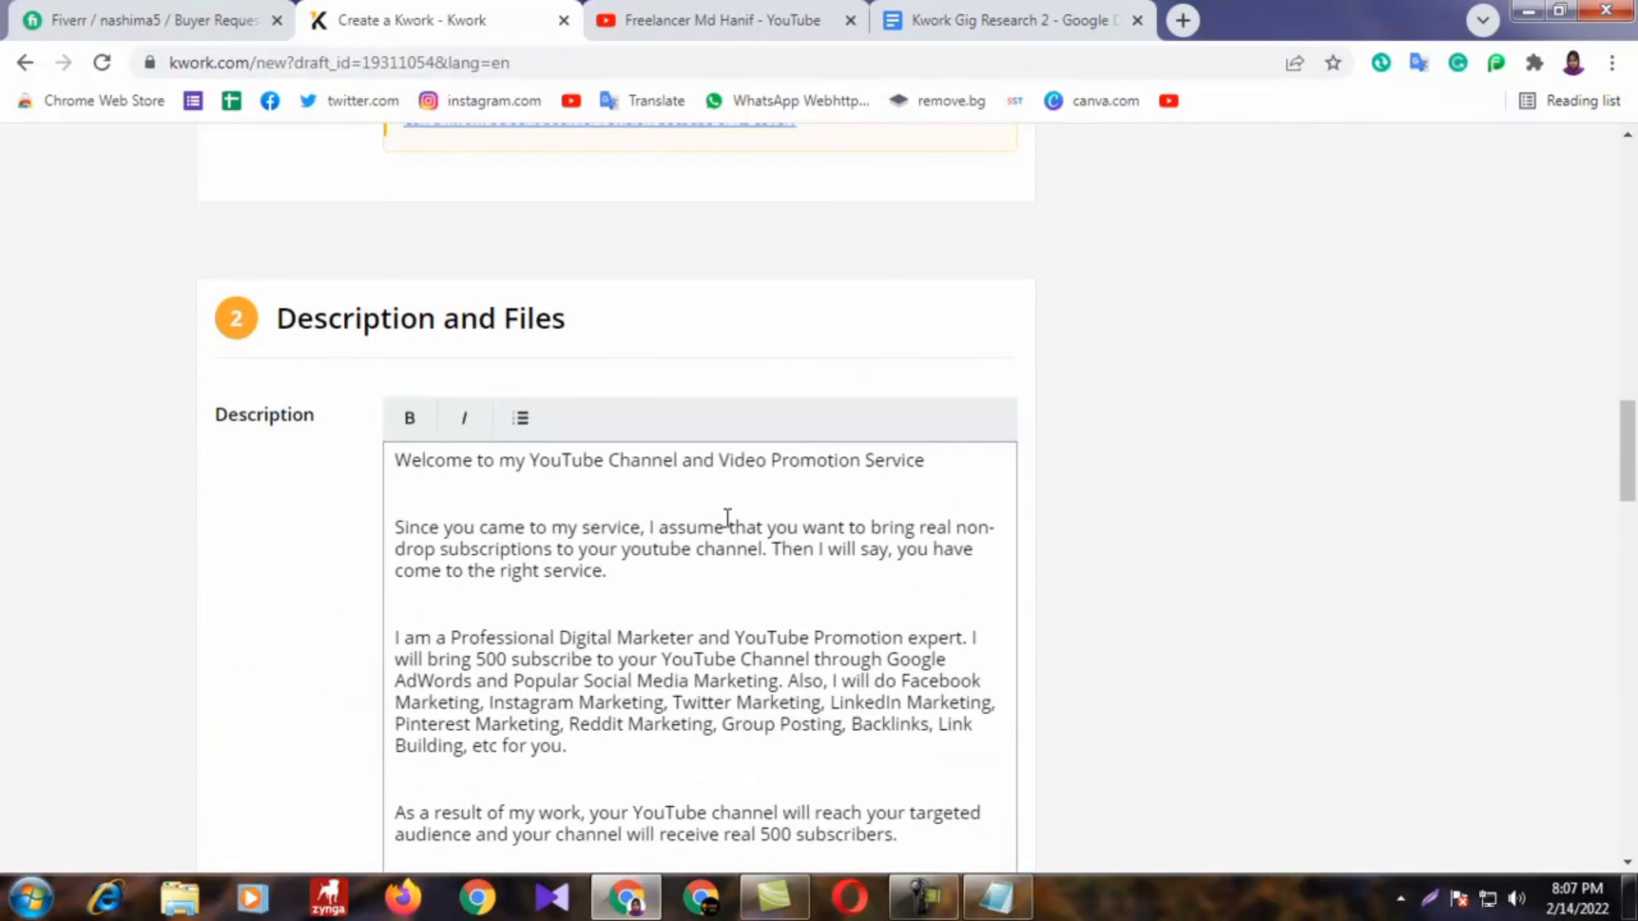
{"action": "scroll", "coordinate": [728, 526], "scroll_direction": "up", "scroll_amount": 12}
{"action": "scroll", "coordinate": [728, 517], "scroll_direction": "down", "scroll_amount": 10}
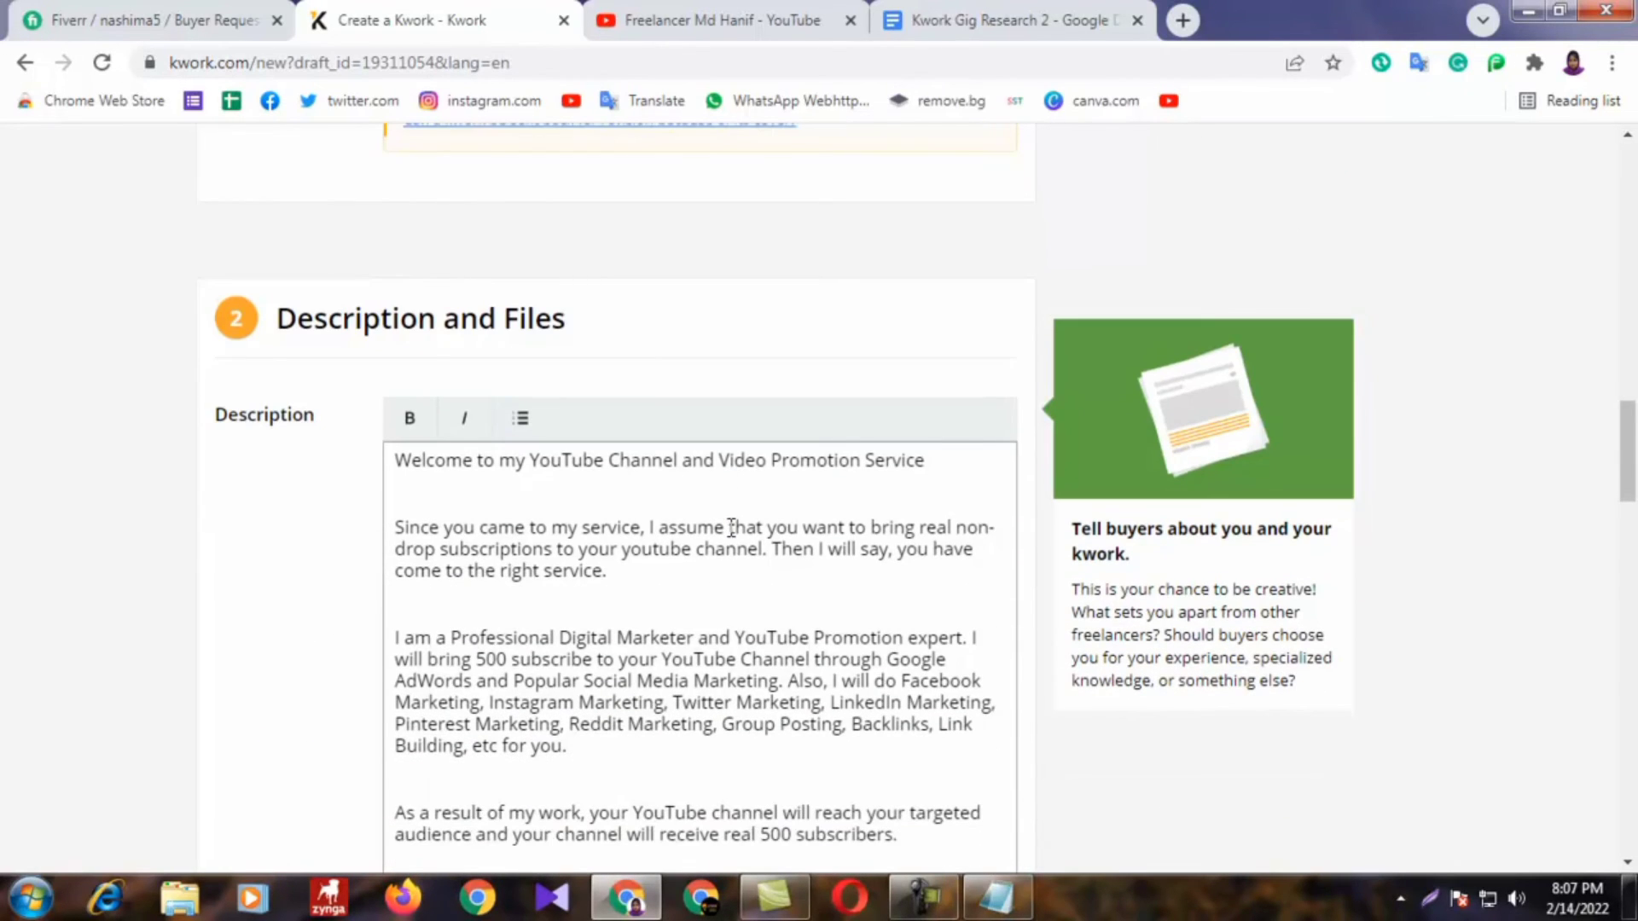
{"action": "scroll", "coordinate": [730, 527], "scroll_direction": "up", "scroll_amount": 15}
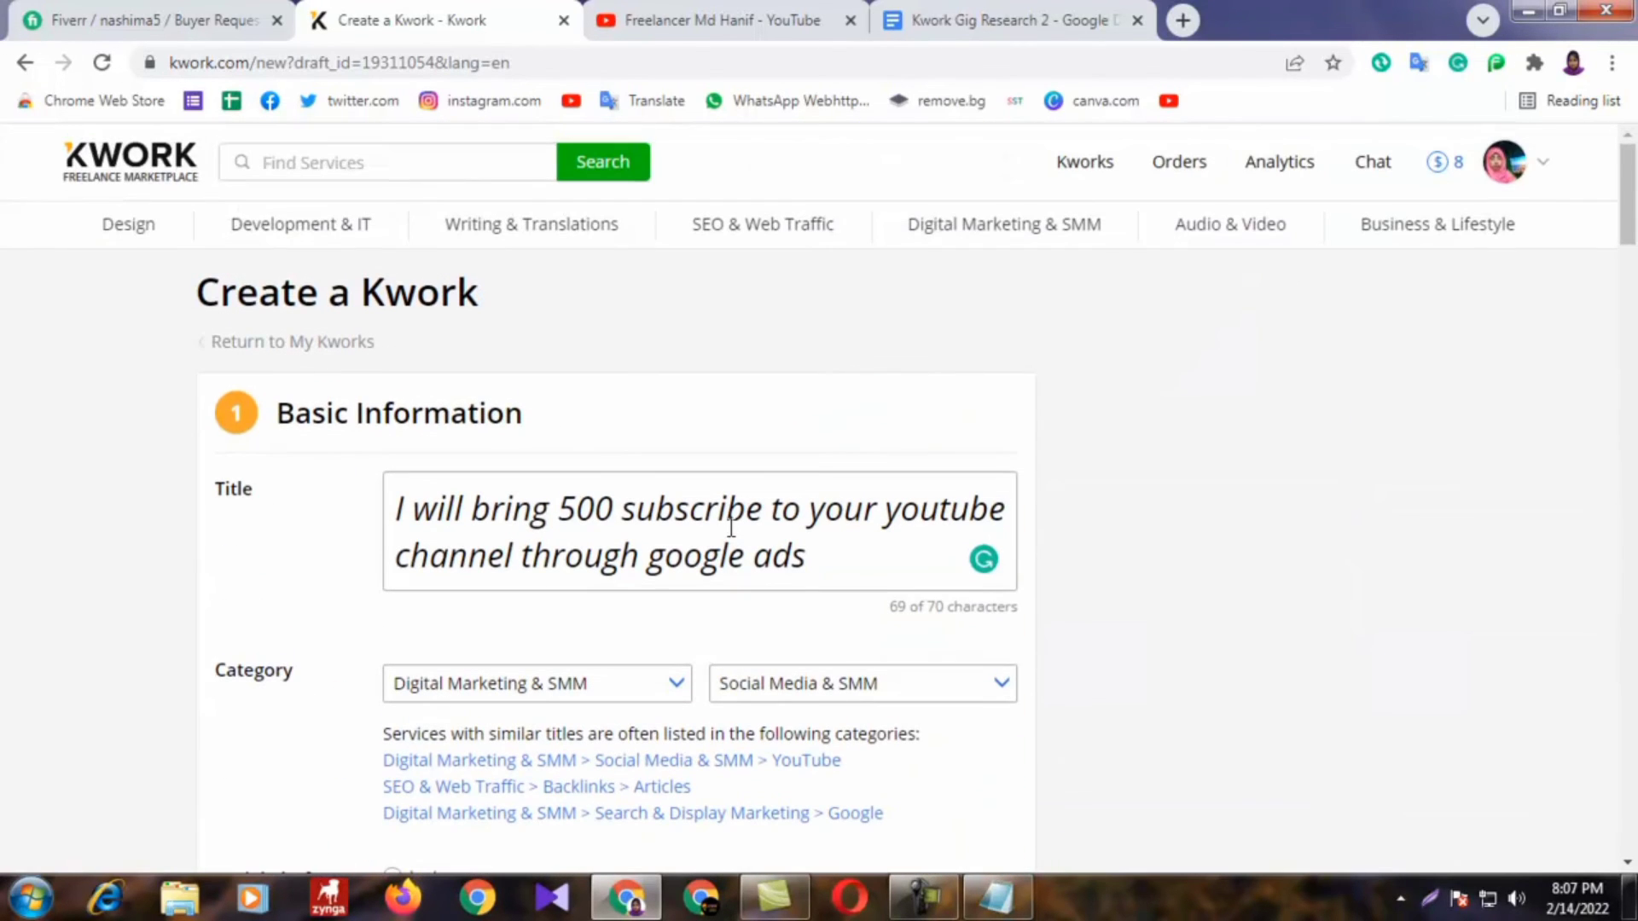
{"action": "mouse_move", "coordinate": [818, 478]}
{"action": "mouse_move", "coordinate": [732, 535]}
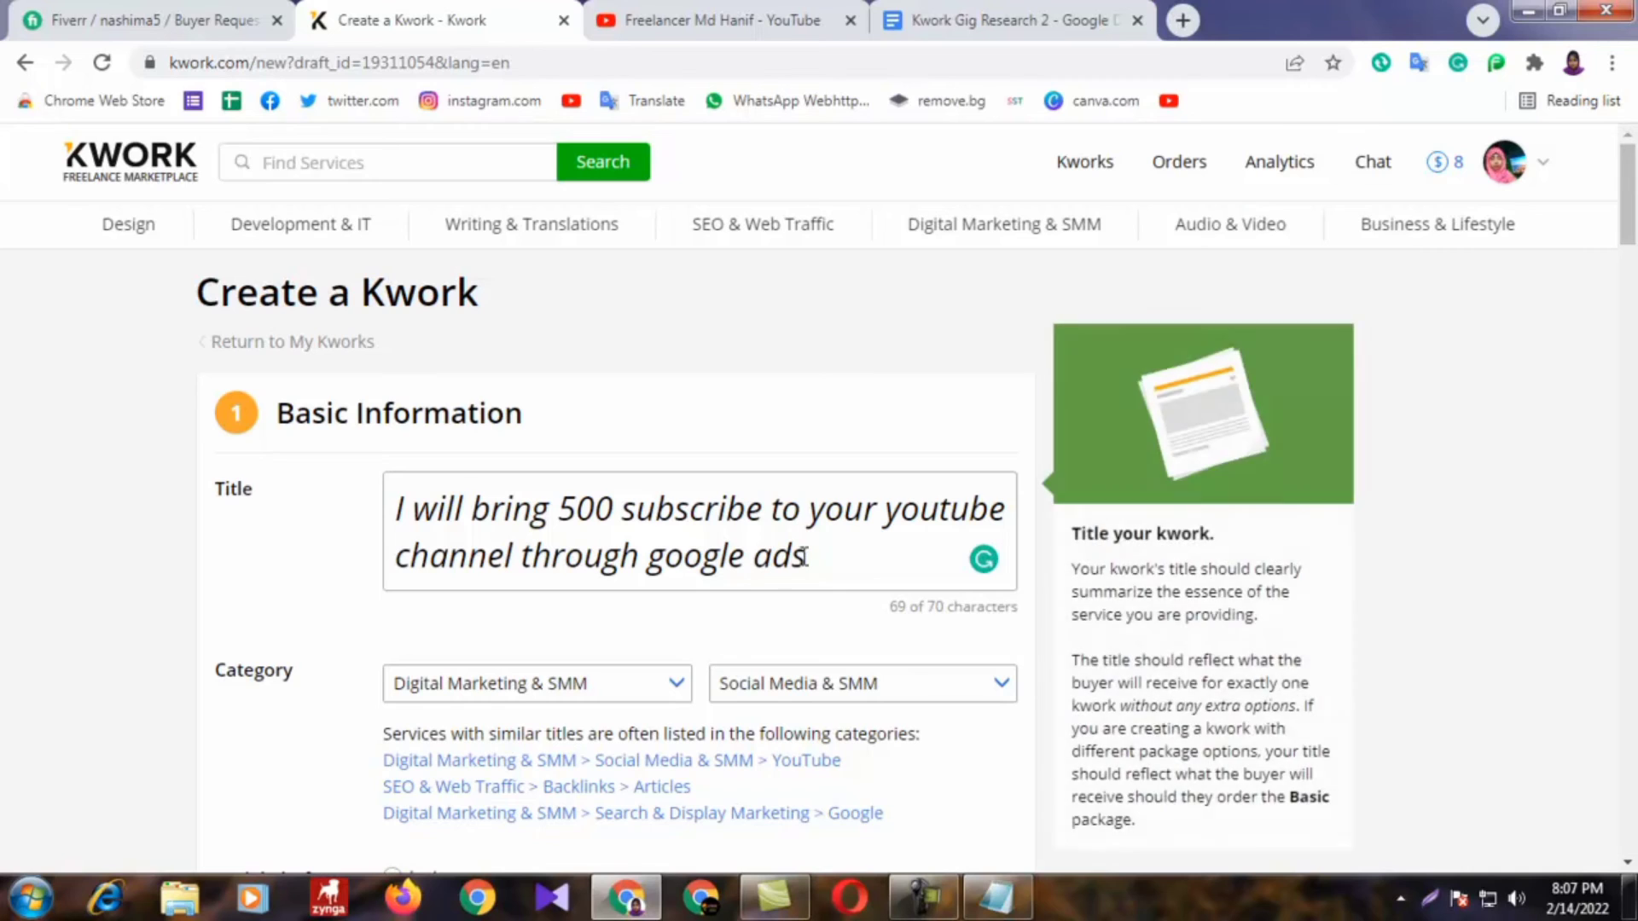
{"action": "scroll", "coordinate": [577, 459], "scroll_direction": "down", "scroll_amount": 2}
{"action": "scroll", "coordinate": [577, 465], "scroll_direction": "down", "scroll_amount": 15}
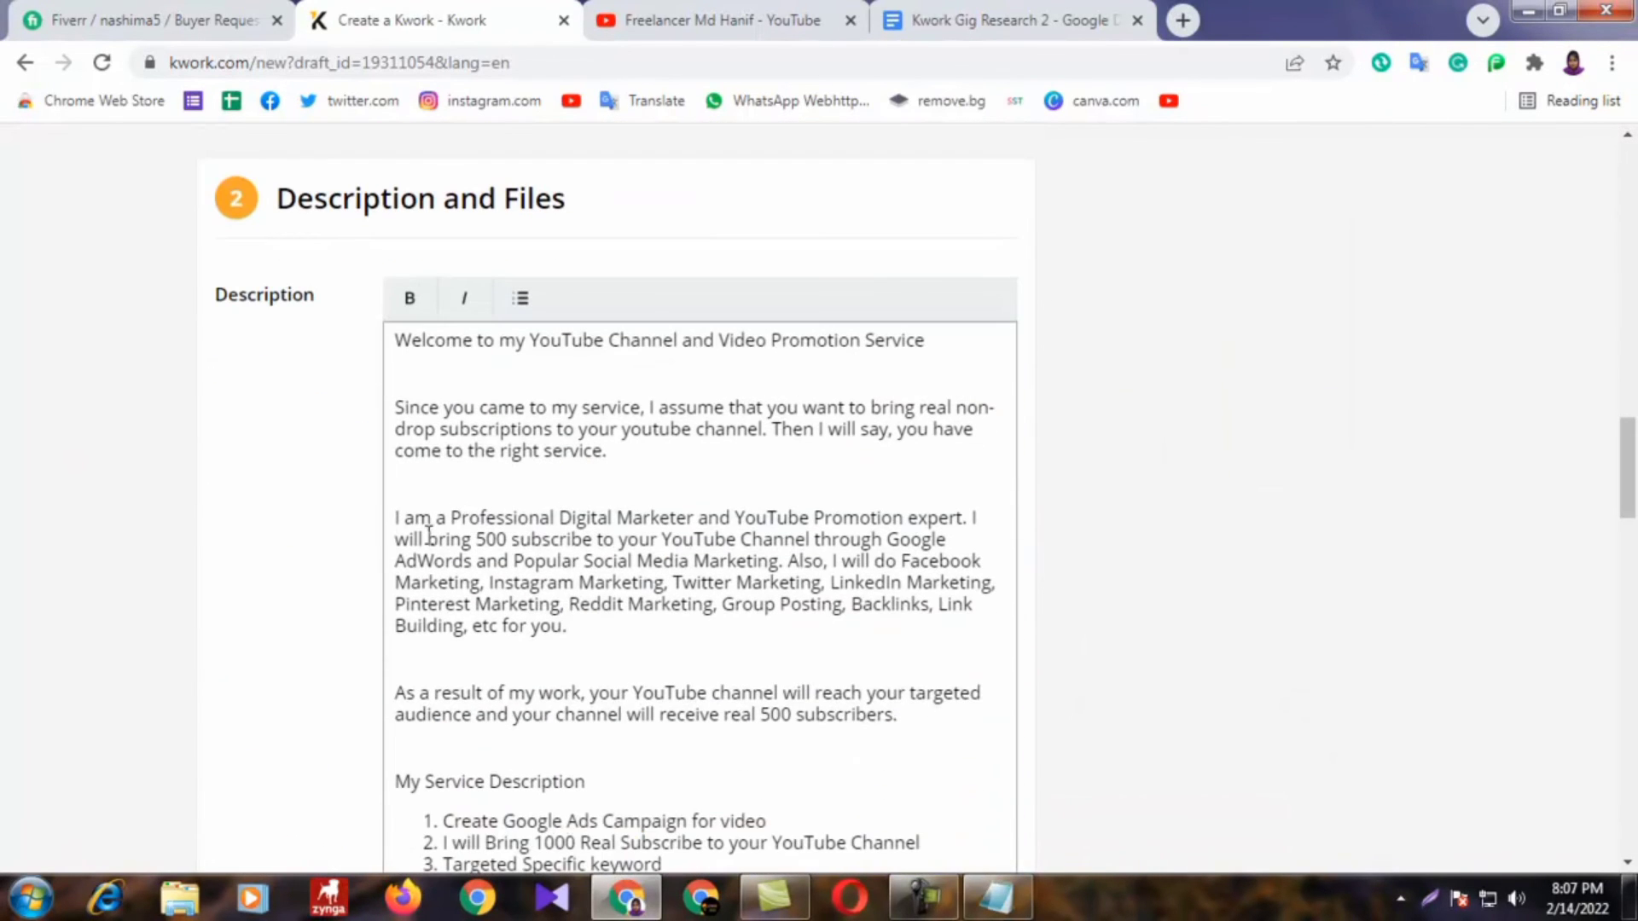
Step: Make the description's welcome heading and its closing "Thank You." line bold
{"action": "left_click_drag", "start_coordinate": [939, 350], "coordinate": [393, 339]}
{"action": "left_click", "coordinate": [195, 444]}
{"action": "scroll", "coordinate": [569, 457], "scroll_direction": "down", "scroll_amount": 3}
{"action": "scroll", "coordinate": [533, 480], "scroll_direction": "down", "scroll_amount": 3}
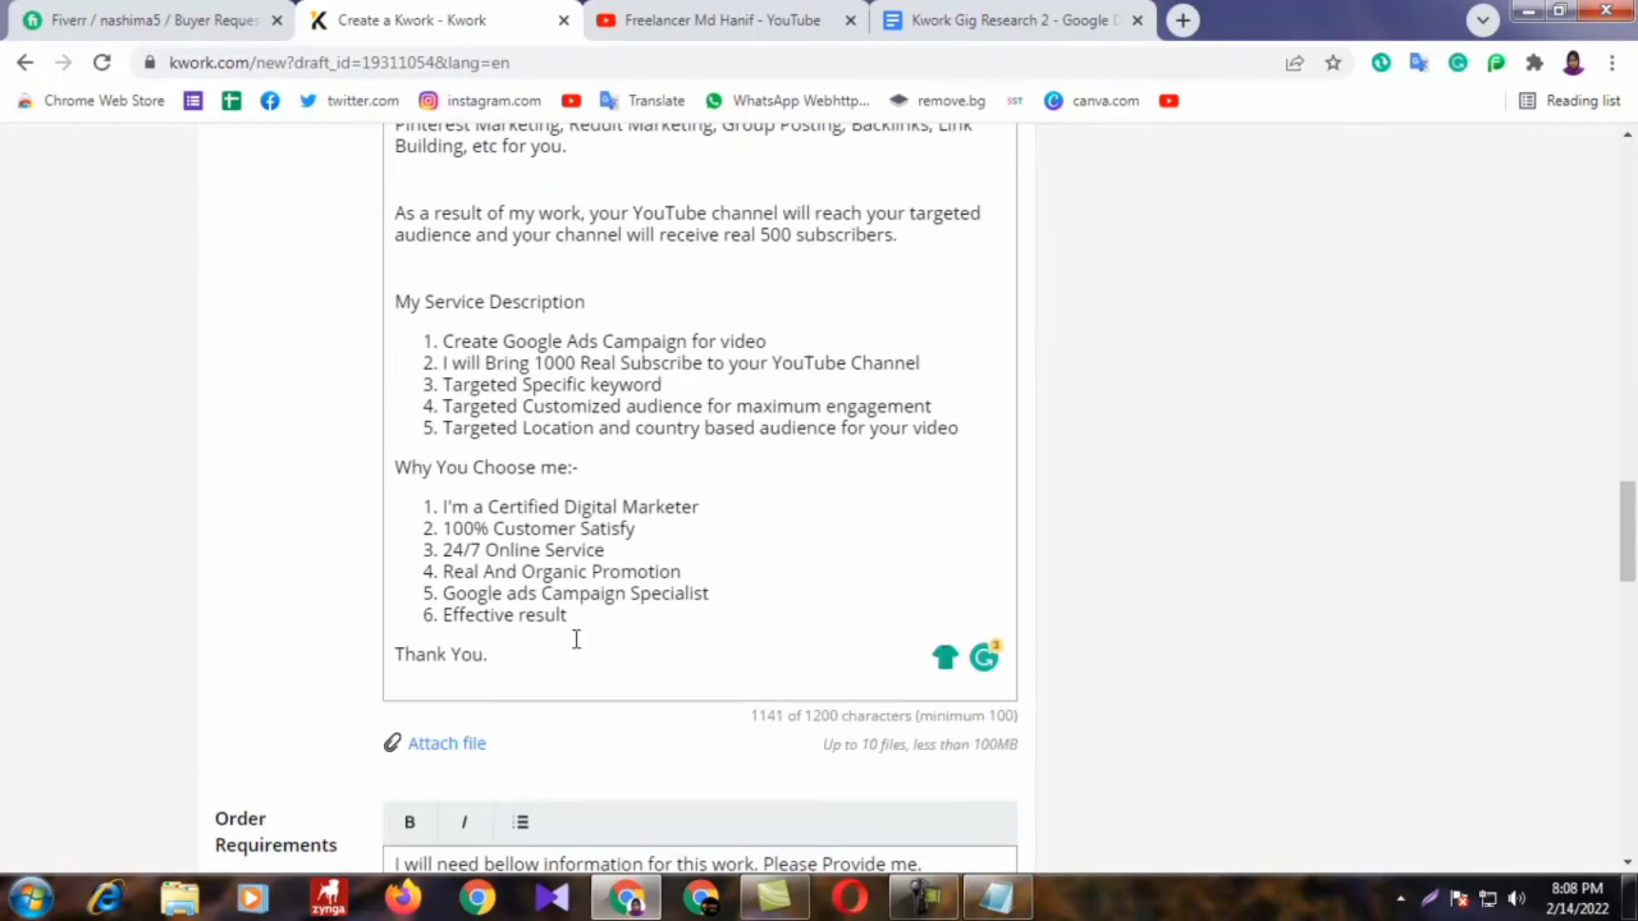
{"action": "left_click_drag", "start_coordinate": [490, 664], "coordinate": [395, 655]}
{"action": "left_click_drag", "start_coordinate": [439, 655], "coordinate": [398, 328]}
{"action": "scroll", "coordinate": [301, 520], "scroll_direction": "up", "scroll_amount": 6}
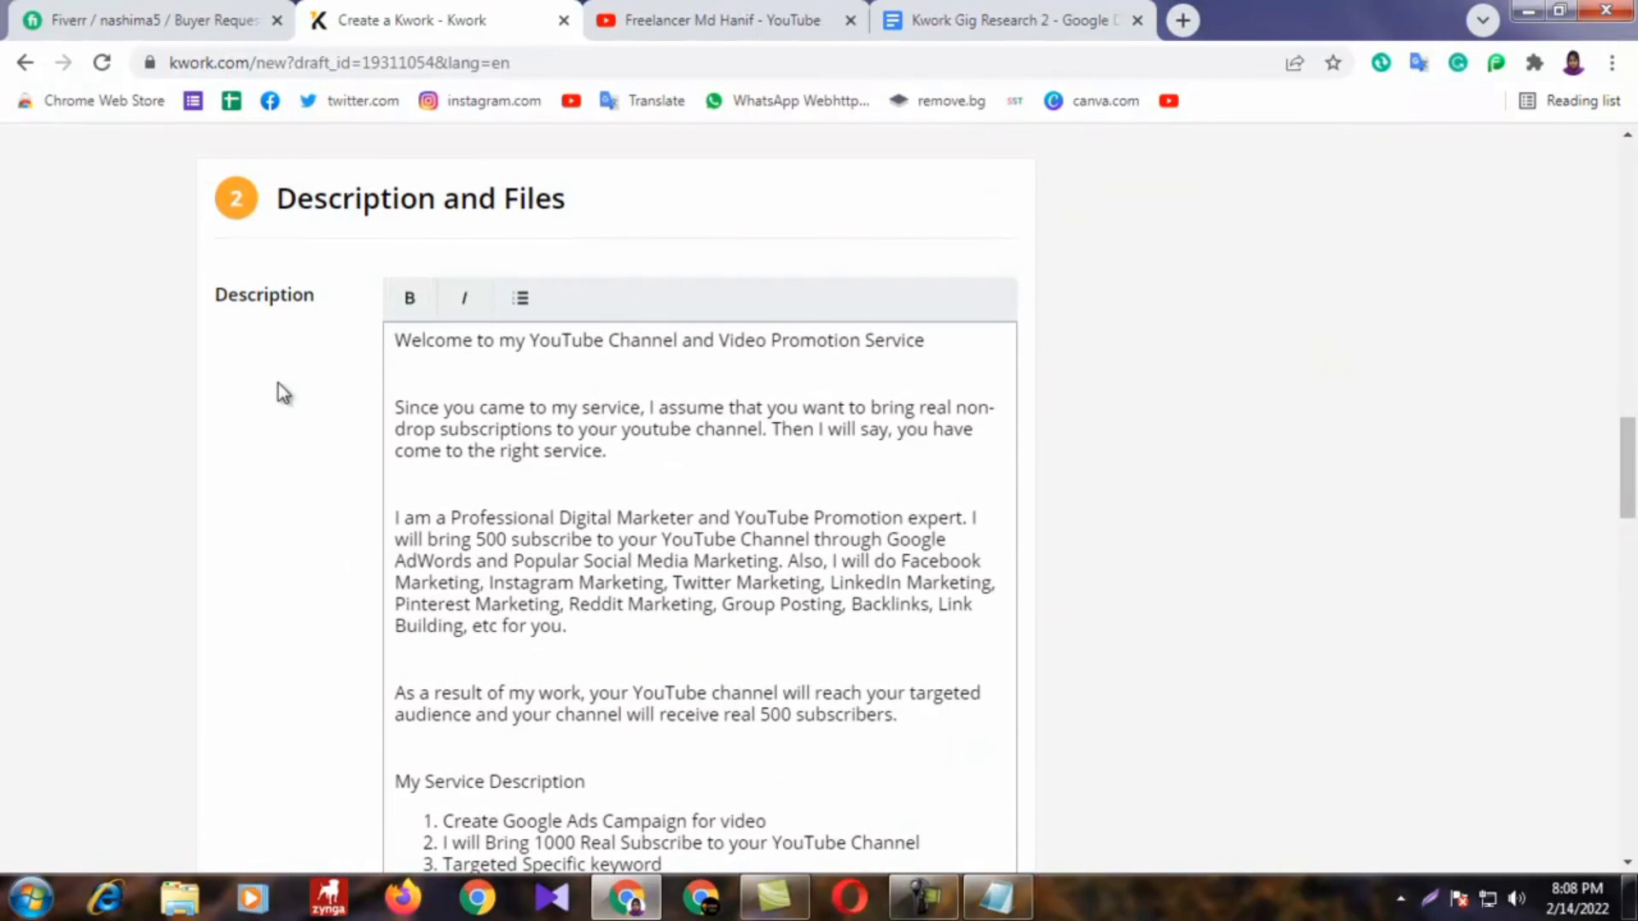
{"action": "left_click_drag", "start_coordinate": [932, 348], "coordinate": [805, 341]}
{"action": "left_click", "coordinate": [410, 297]}
{"action": "left_click", "coordinate": [318, 438]}
{"action": "mouse_move", "coordinate": [870, 457]}
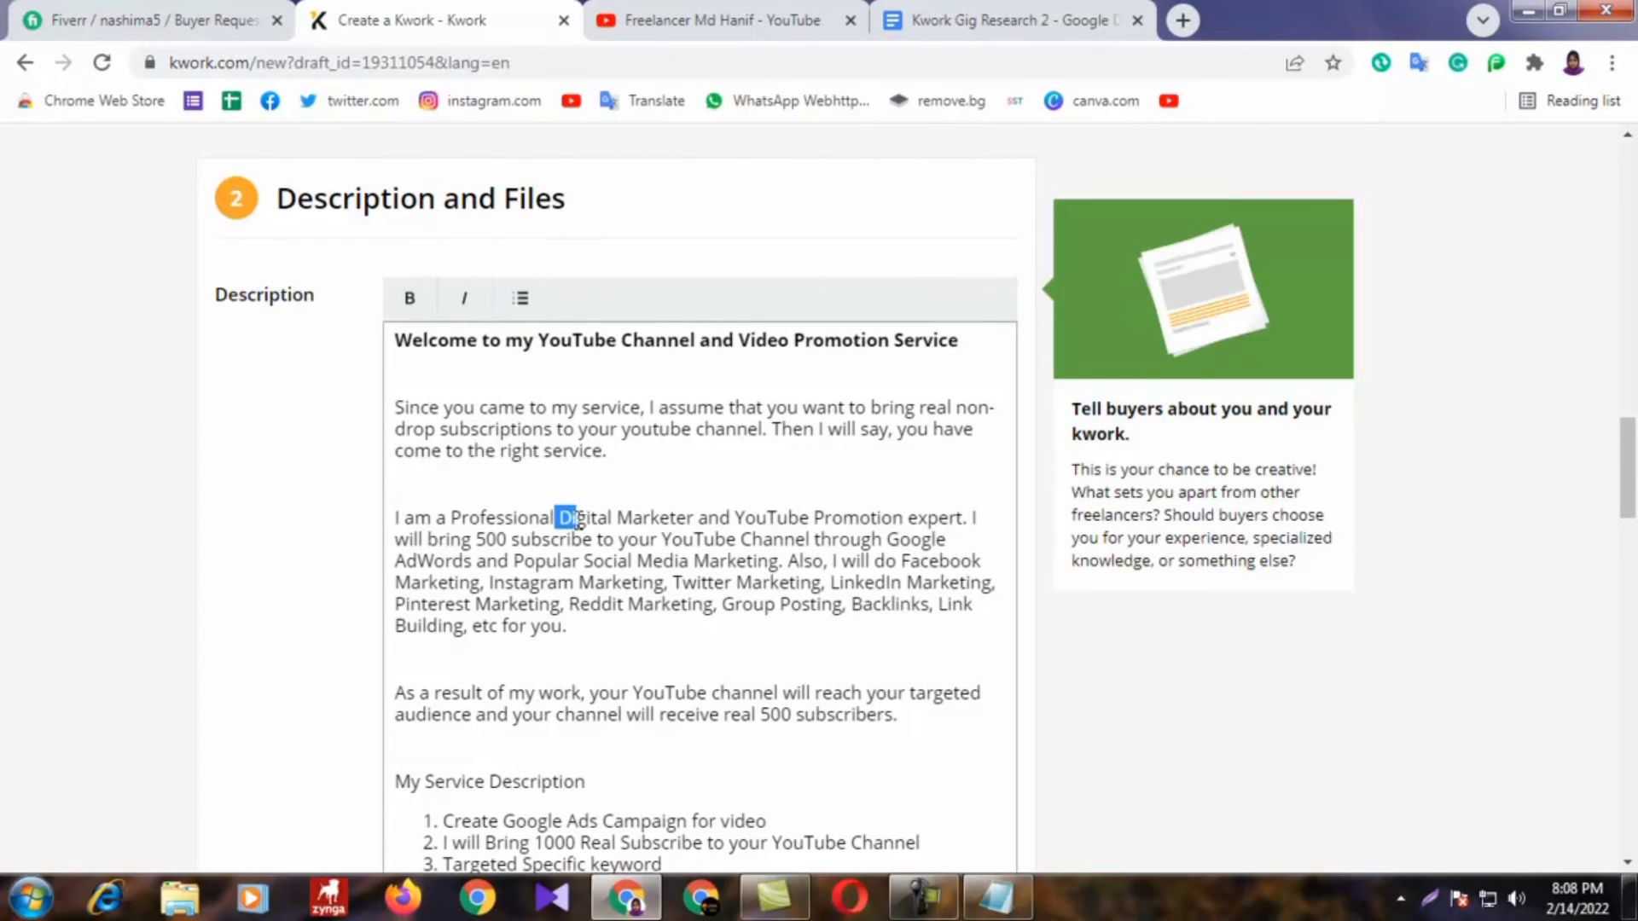
Step: Bold "Digital Marketer" and "YouTube Promotion" in the description's introduction paragraph
{"action": "left_click_drag", "start_coordinate": [579, 521], "coordinate": [652, 524]}
{"action": "left_click", "coordinate": [409, 298]}
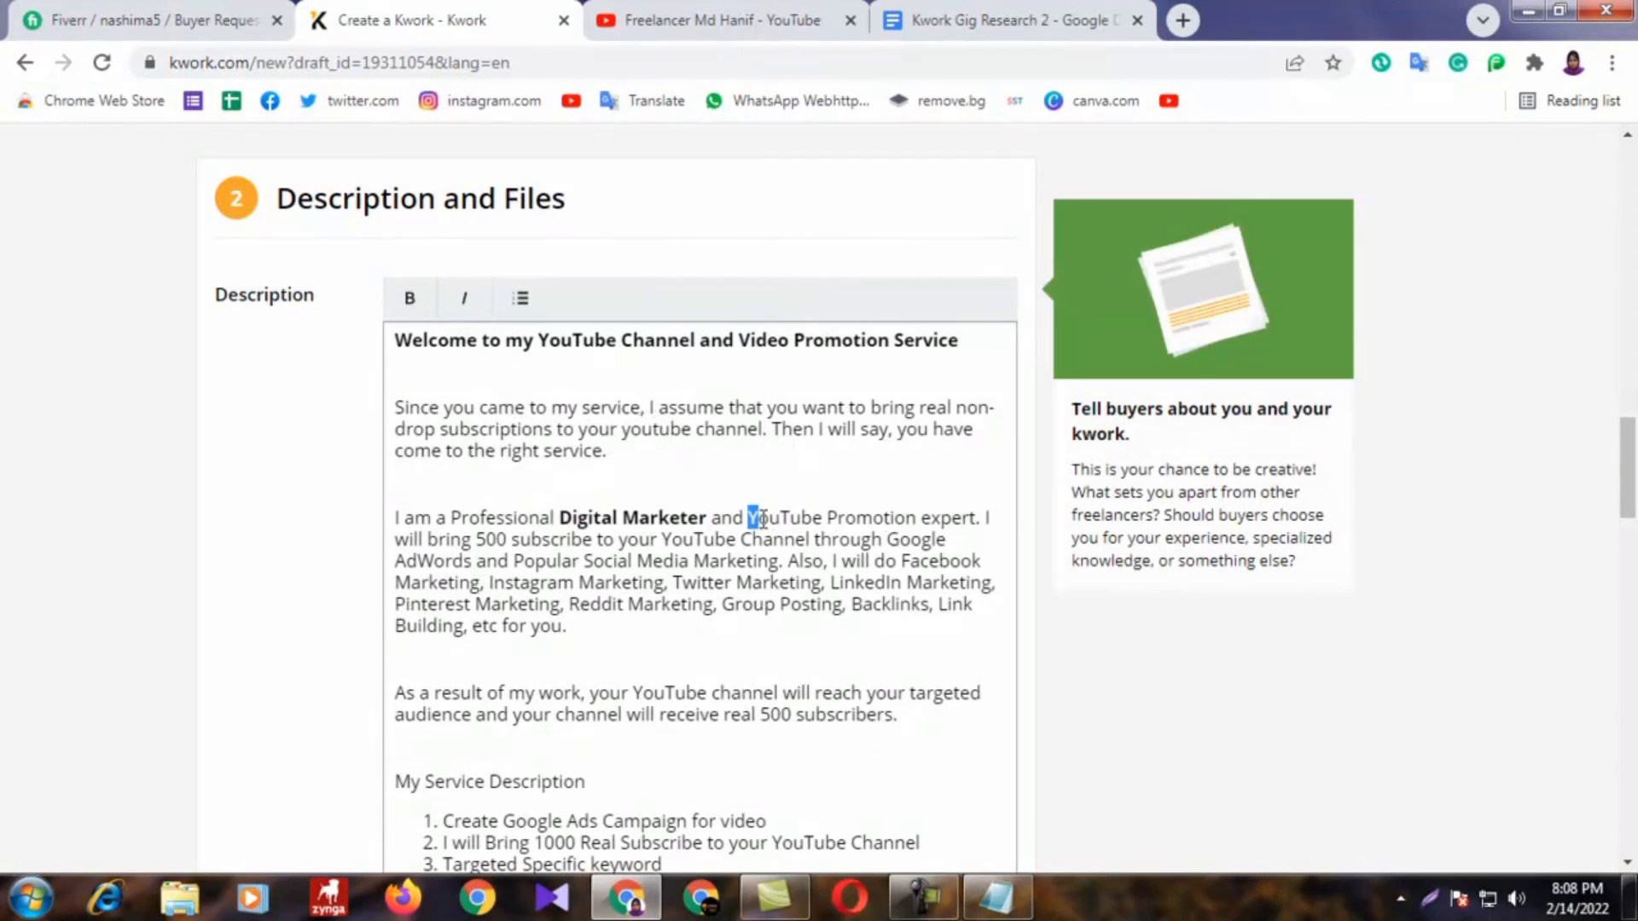
{"action": "left_click_drag", "start_coordinate": [760, 520], "coordinate": [889, 522]}
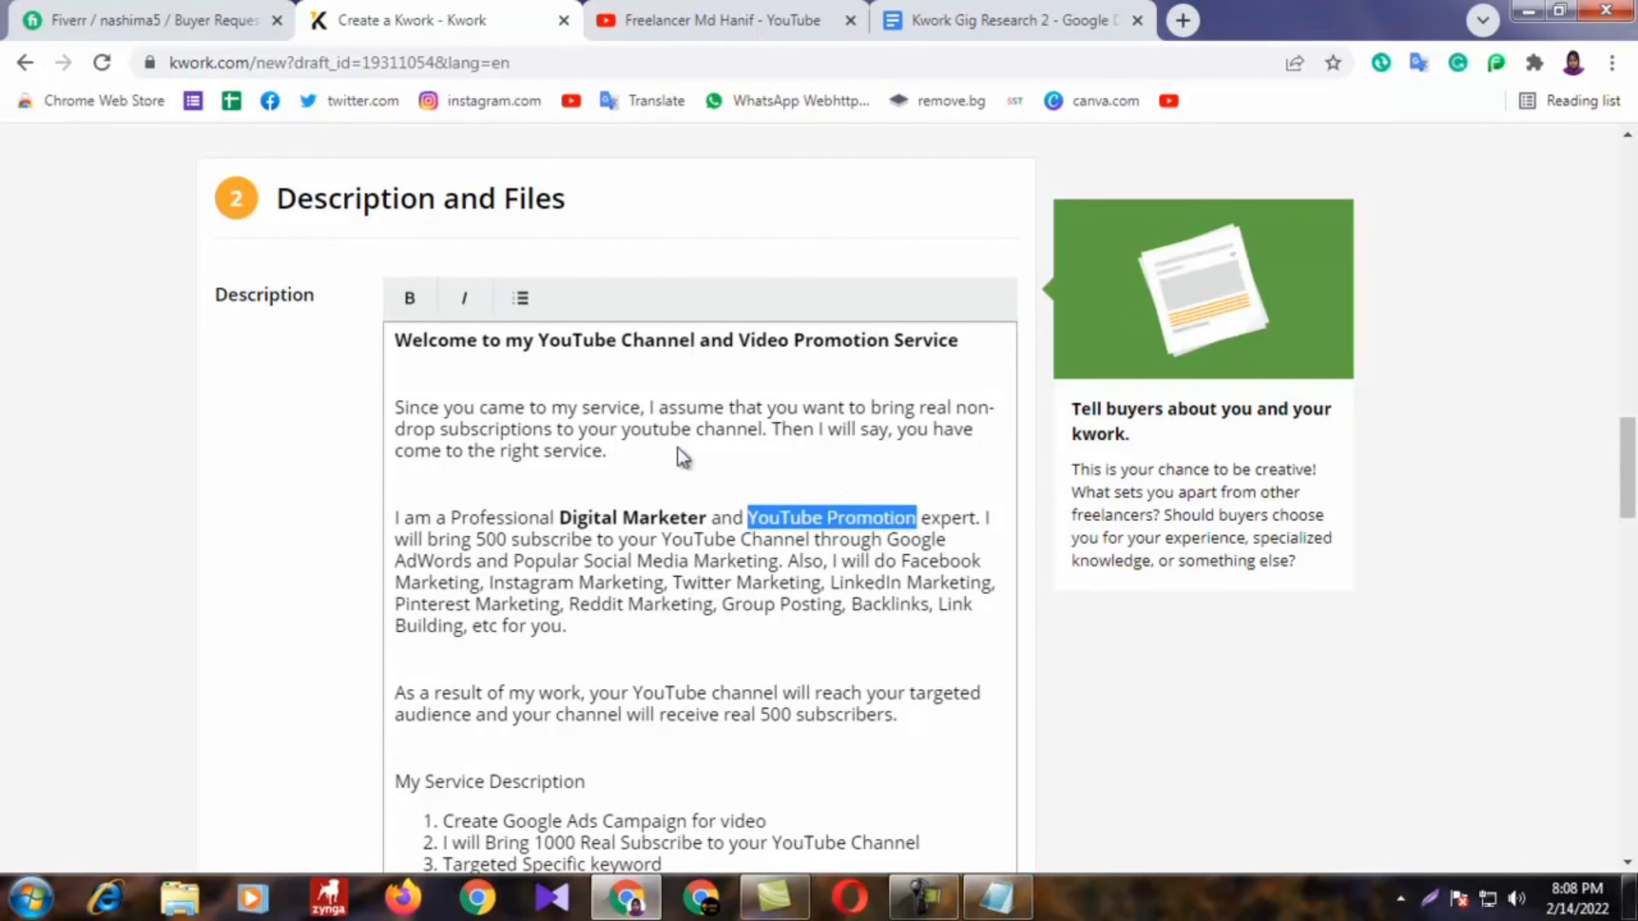
{"action": "left_click", "coordinate": [411, 299]}
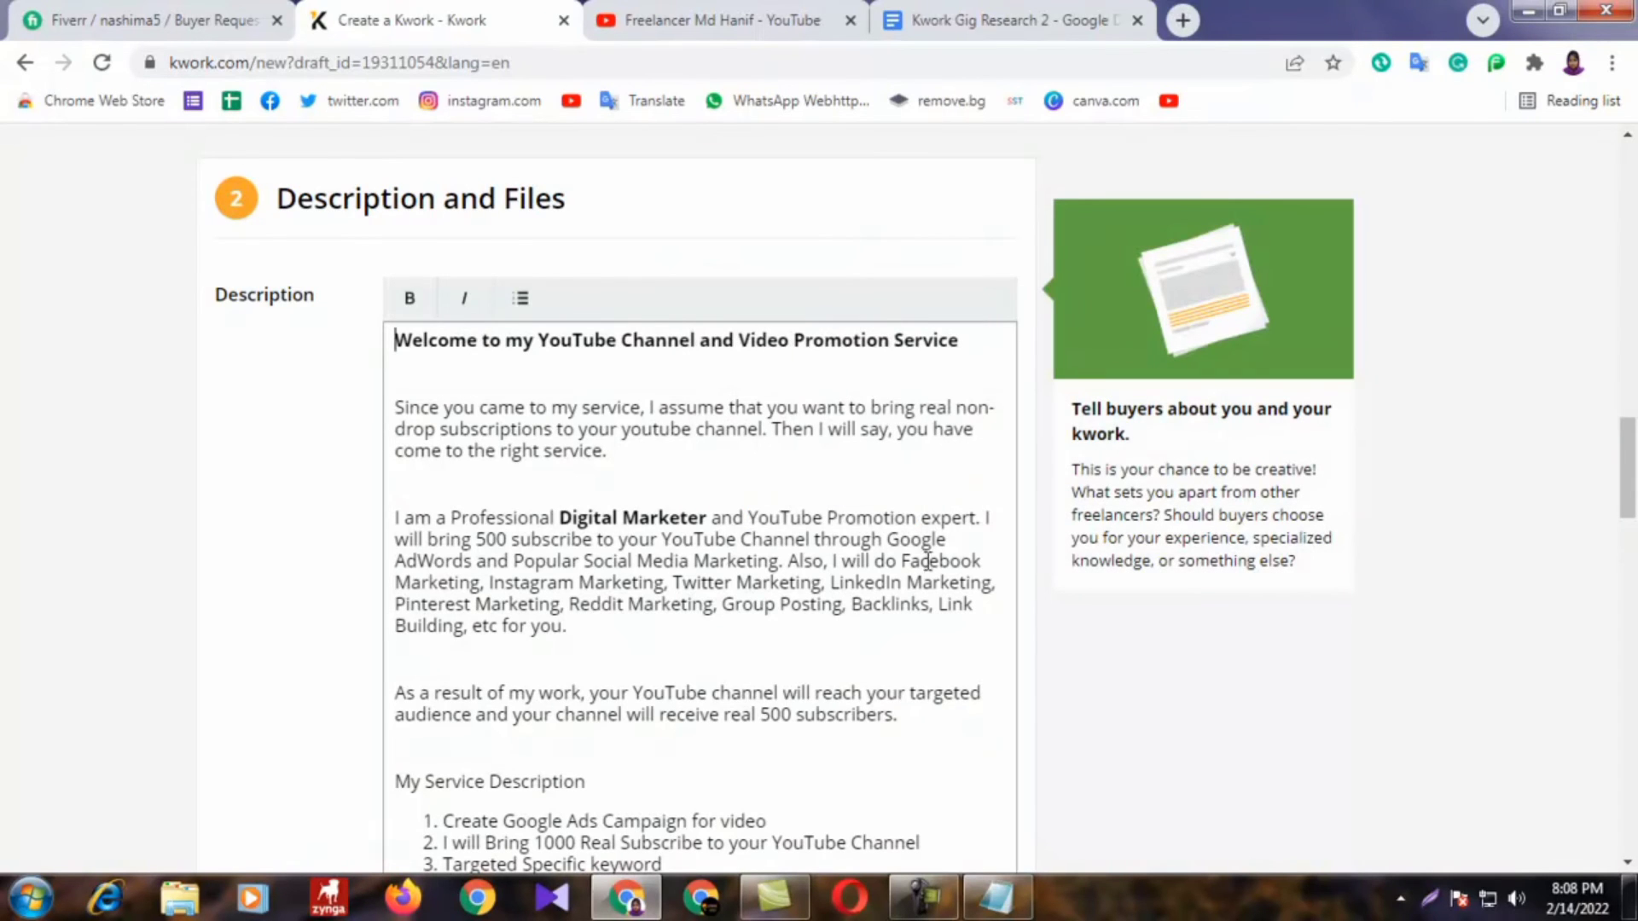
{"action": "left_click_drag", "start_coordinate": [917, 523], "coordinate": [800, 522]}
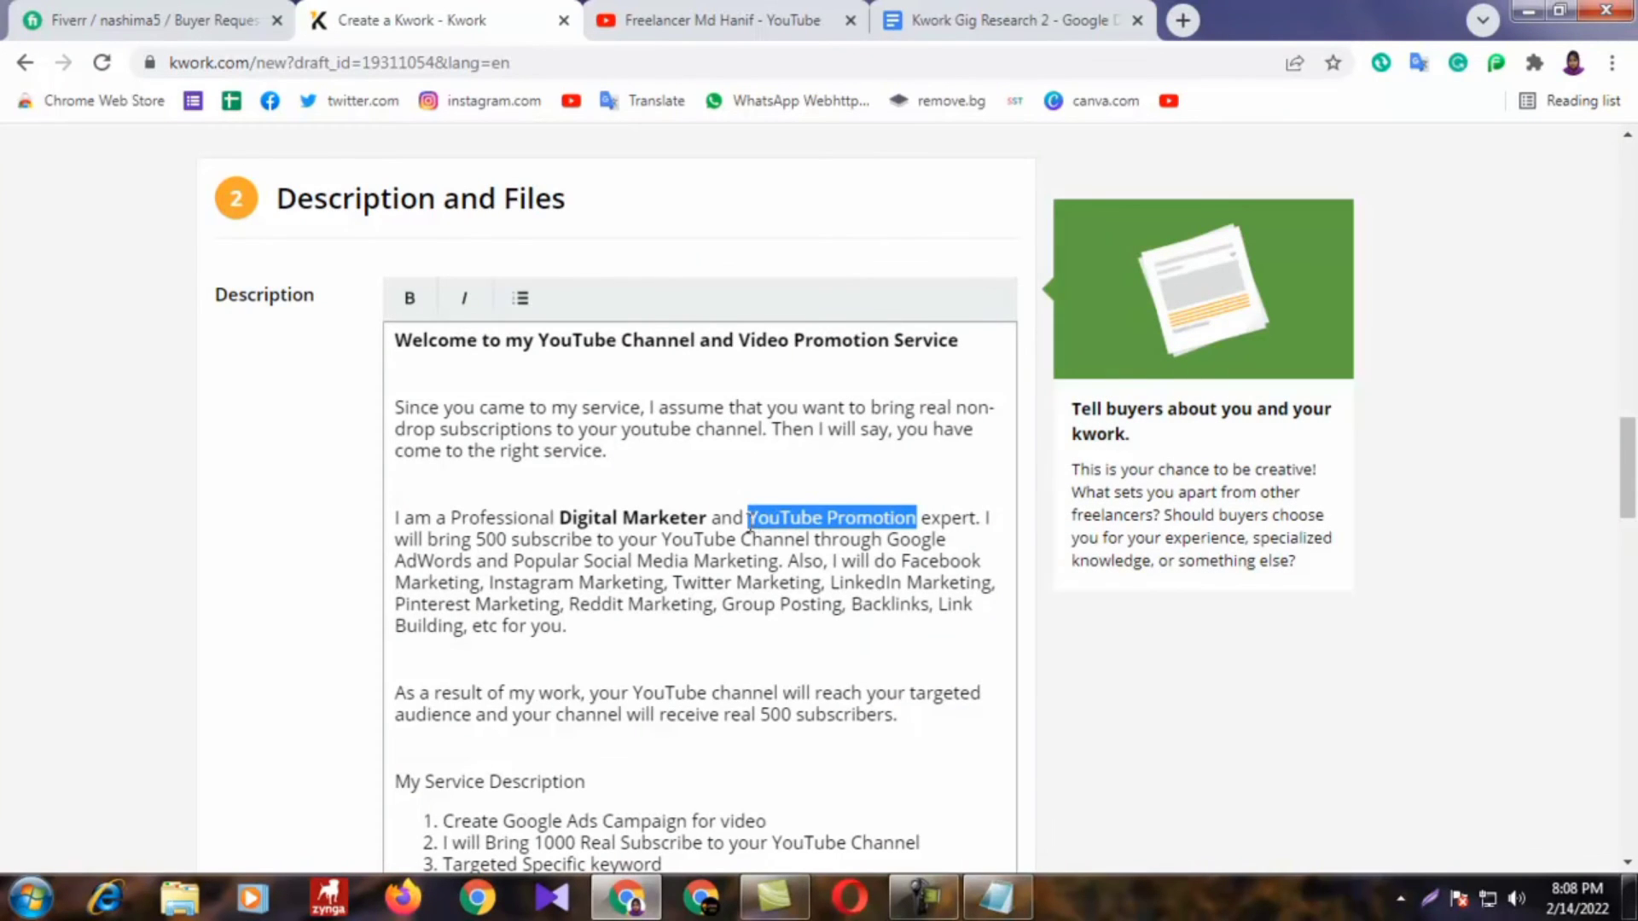
{"action": "left_click", "coordinate": [411, 299]}
{"action": "left_click", "coordinate": [925, 201]}
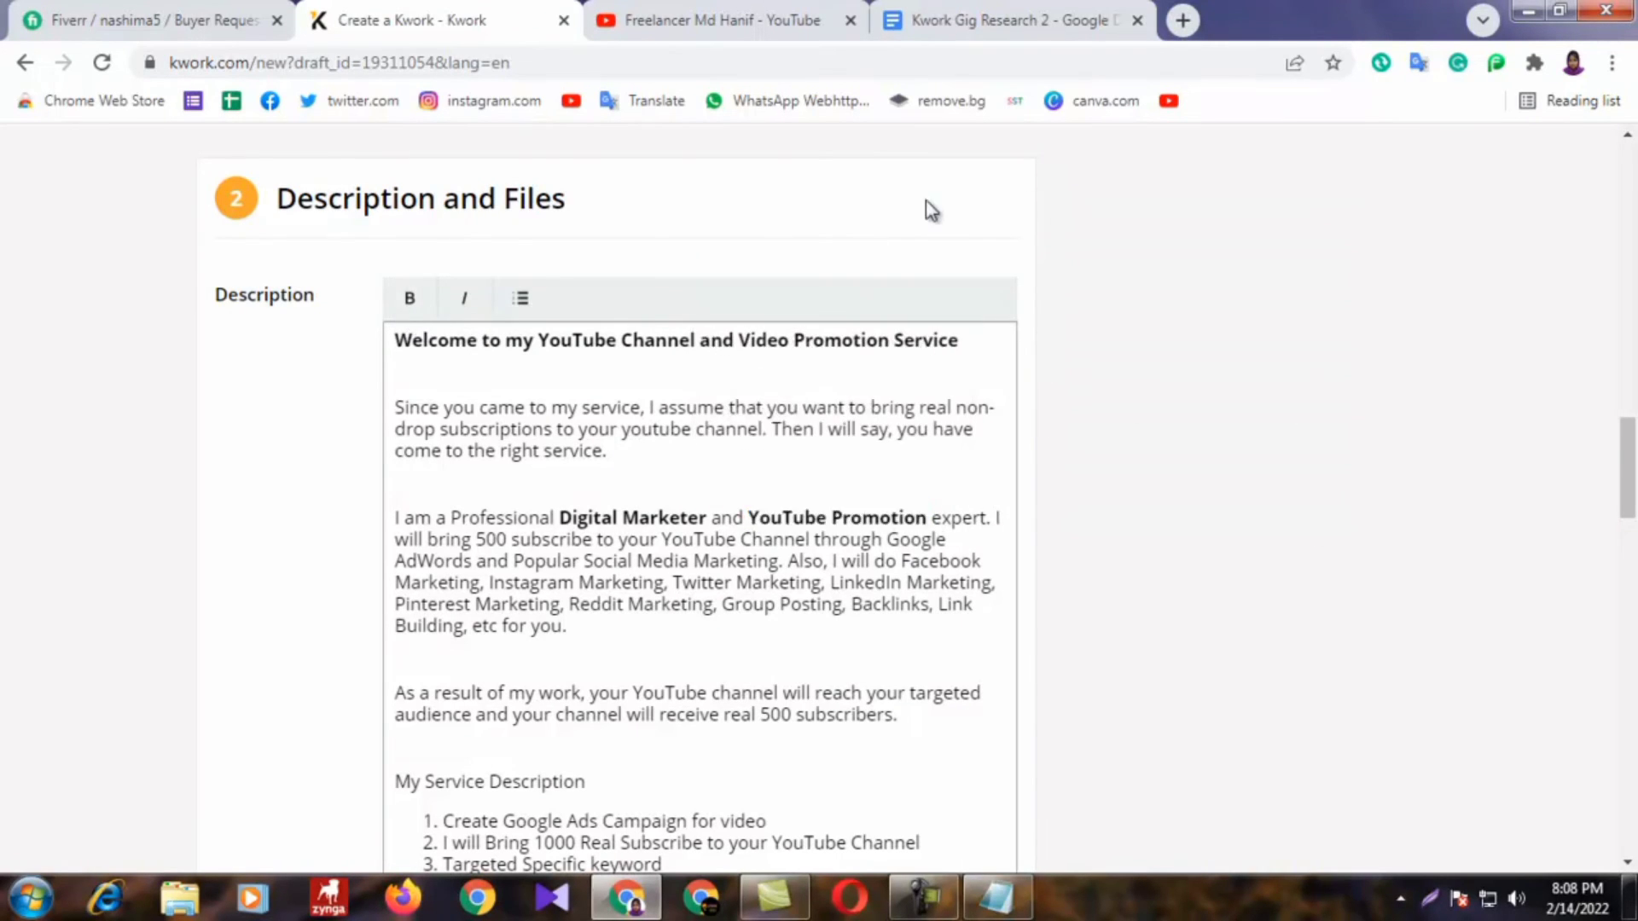
Step: Bold "500 subscribe" in the description's introduction paragraph, closing the translation pop-up that covers the text
{"action": "left_click", "coordinate": [828, 562]}
{"action": "left_click_drag", "start_coordinate": [572, 540], "coordinate": [483, 551]}
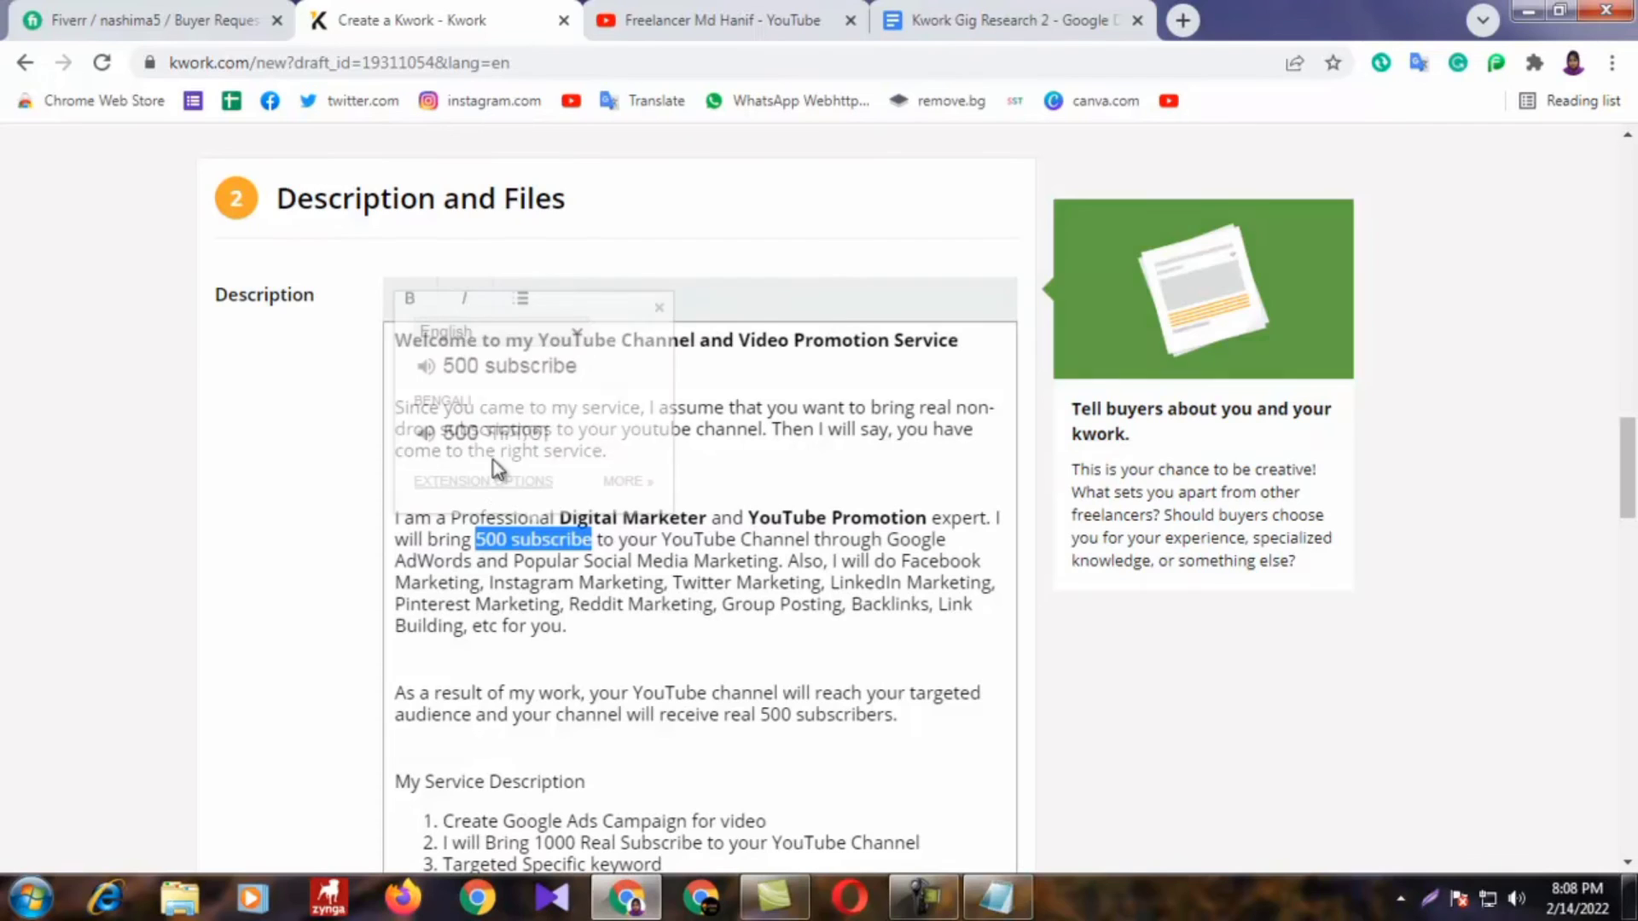
{"action": "left_click", "coordinate": [657, 309]}
{"action": "left_click", "coordinate": [408, 294]}
{"action": "left_click", "coordinate": [772, 290]}
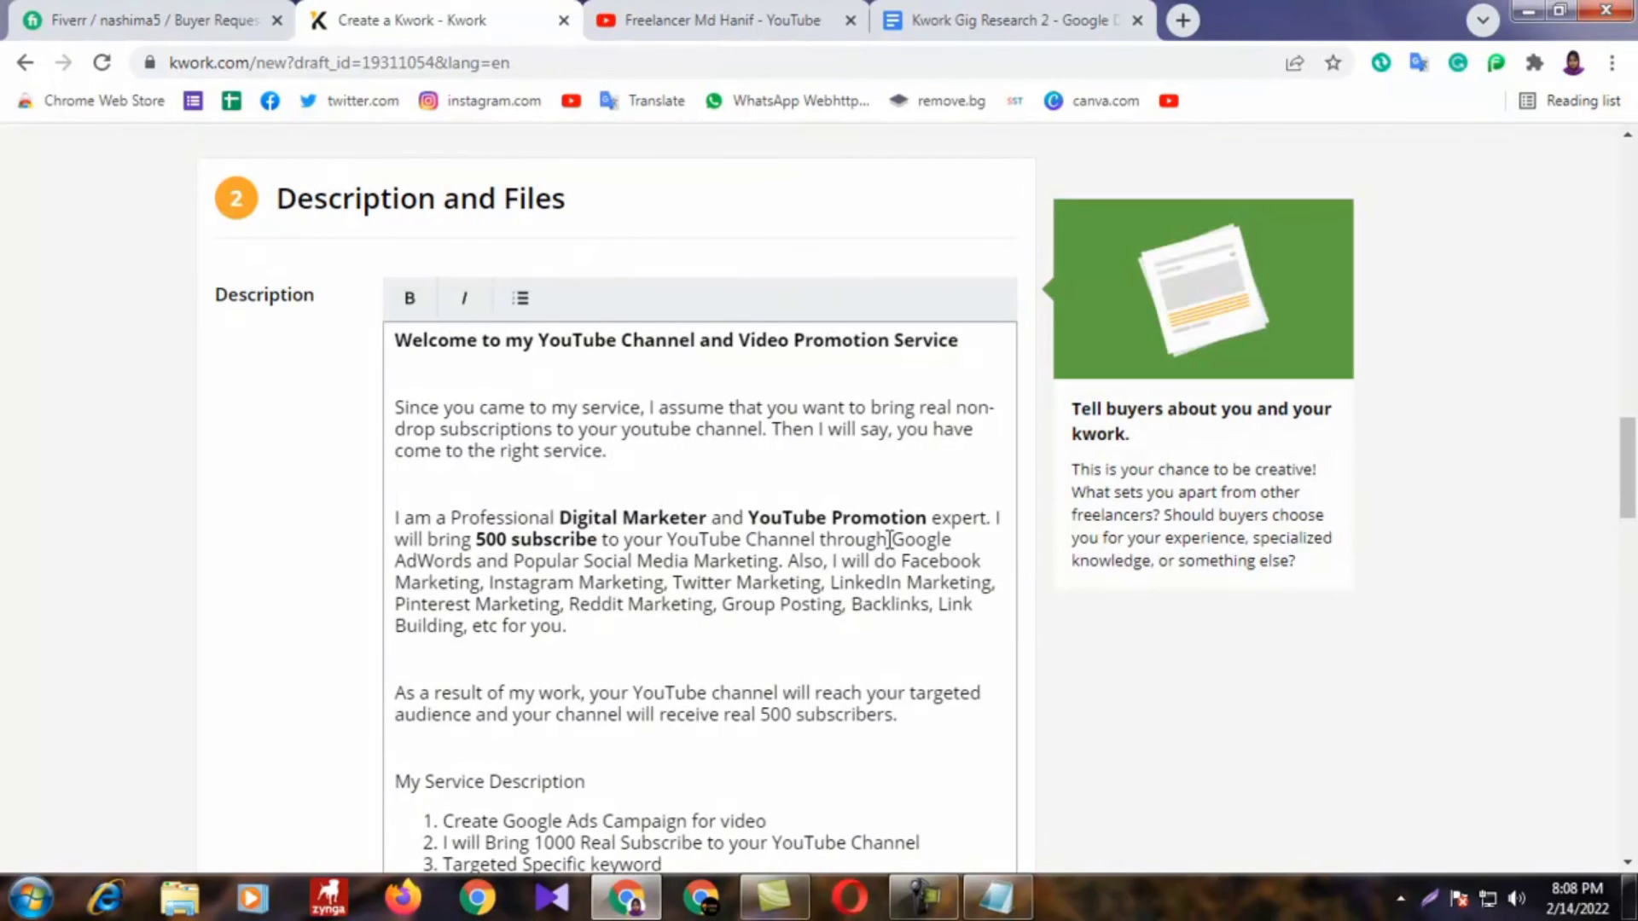
Step: Bold "Google AdWords" and "Popular Social Media Marketing" in the description's introduction paragraph
{"action": "left_click_drag", "start_coordinate": [894, 539], "coordinate": [482, 574]}
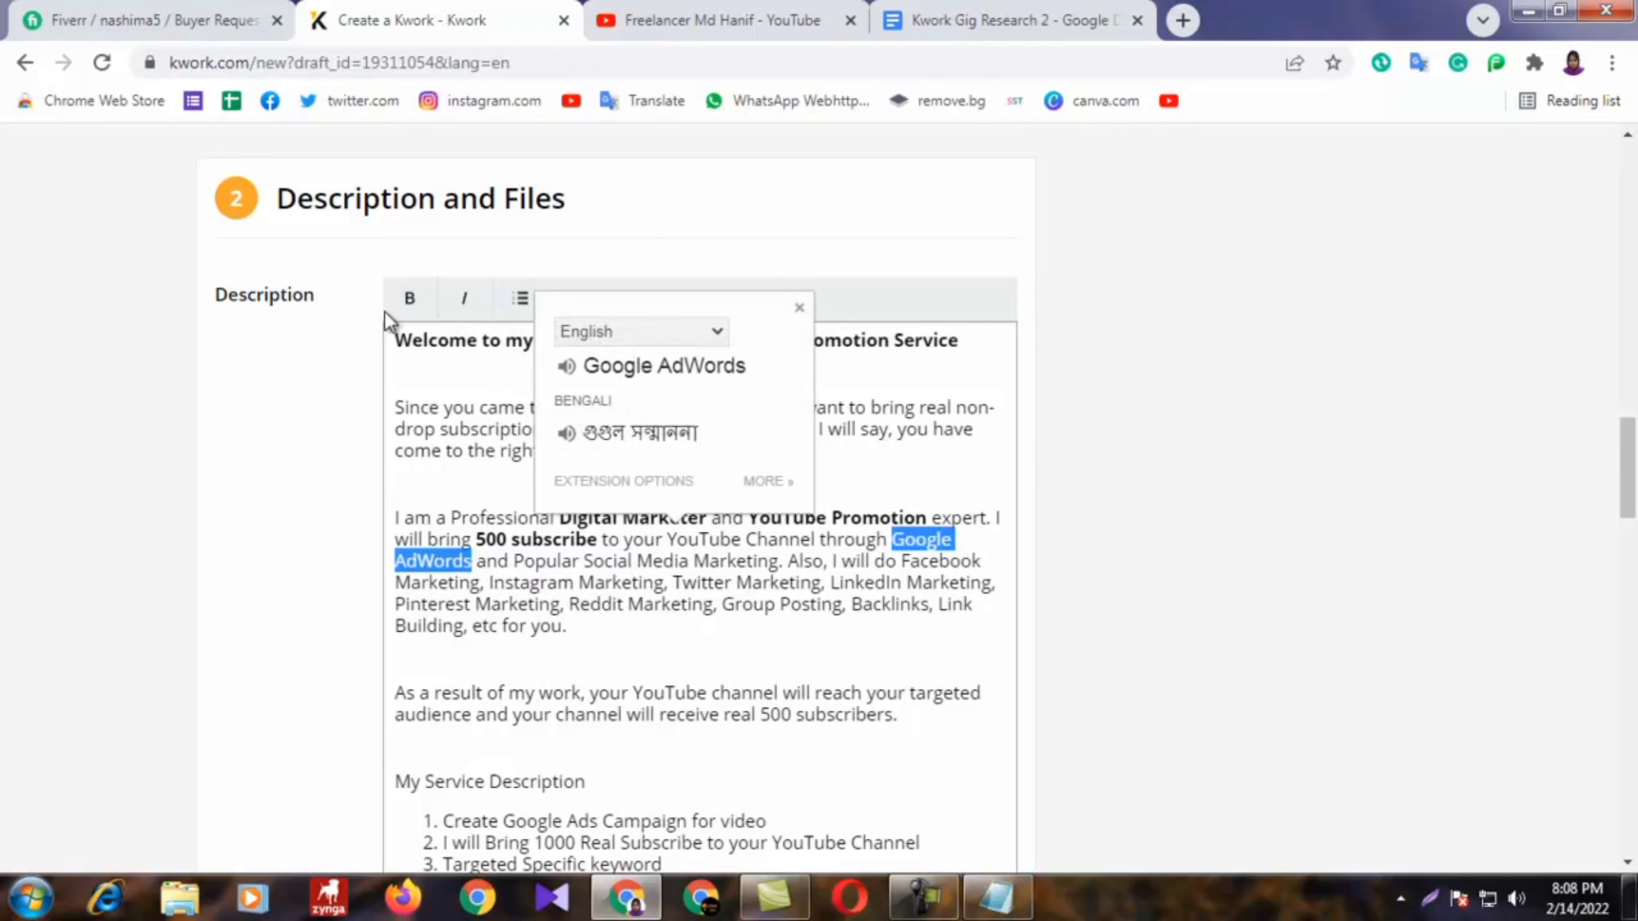
{"action": "left_click", "coordinate": [408, 298]}
{"action": "left_click_drag", "start_coordinate": [519, 561], "coordinate": [802, 562]}
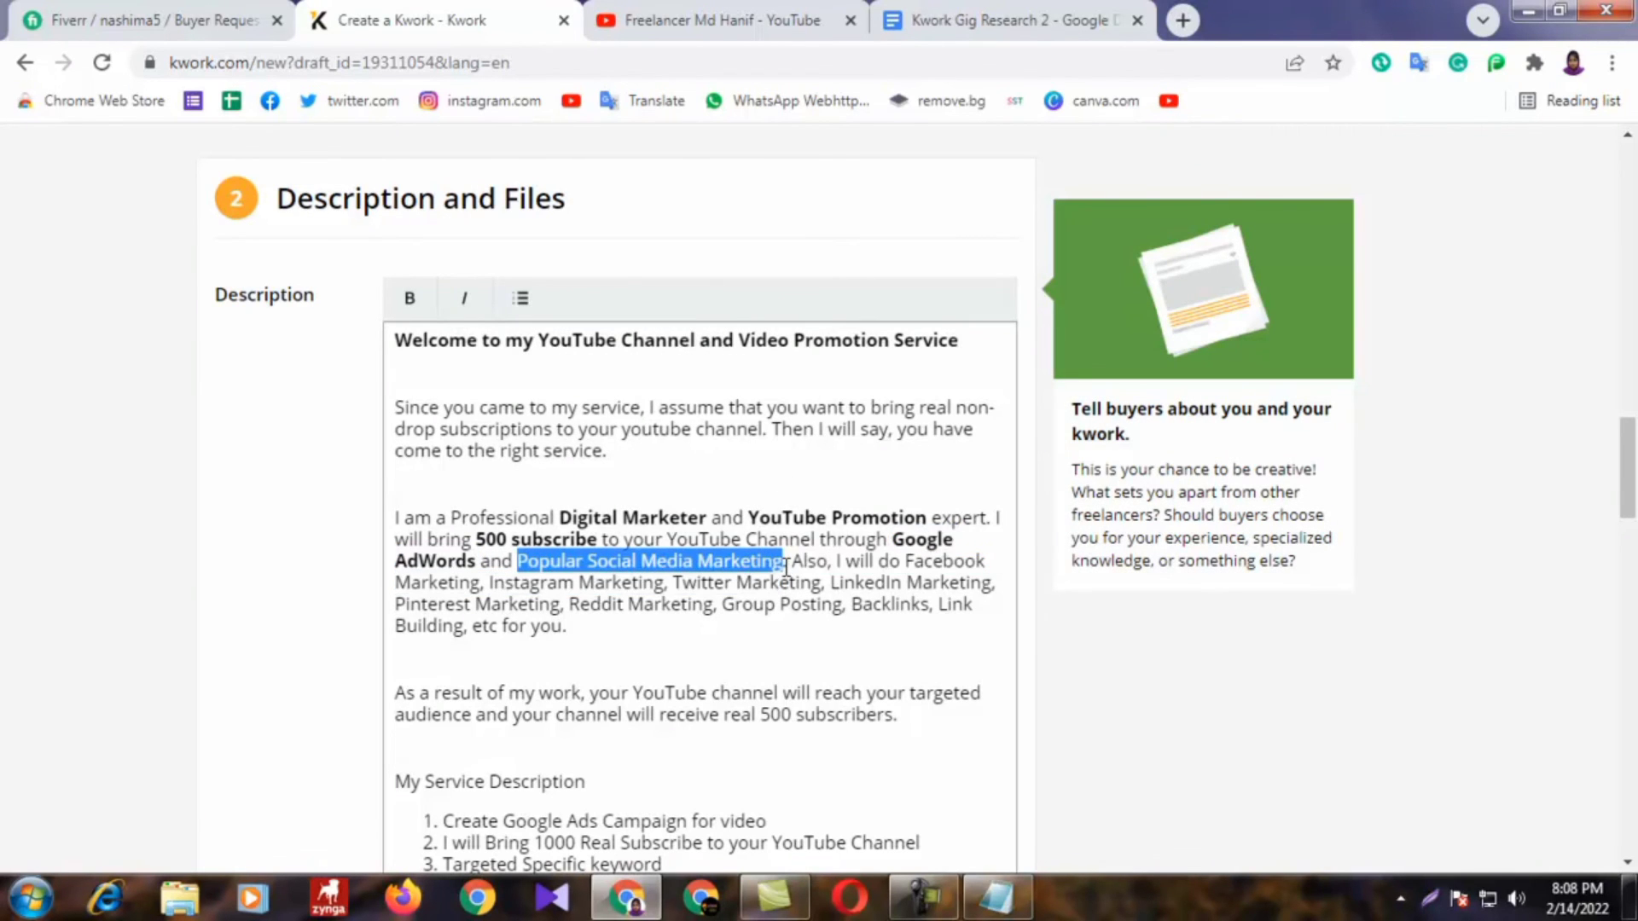
{"action": "left_click", "coordinate": [410, 299]}
{"action": "left_click", "coordinate": [826, 264]}
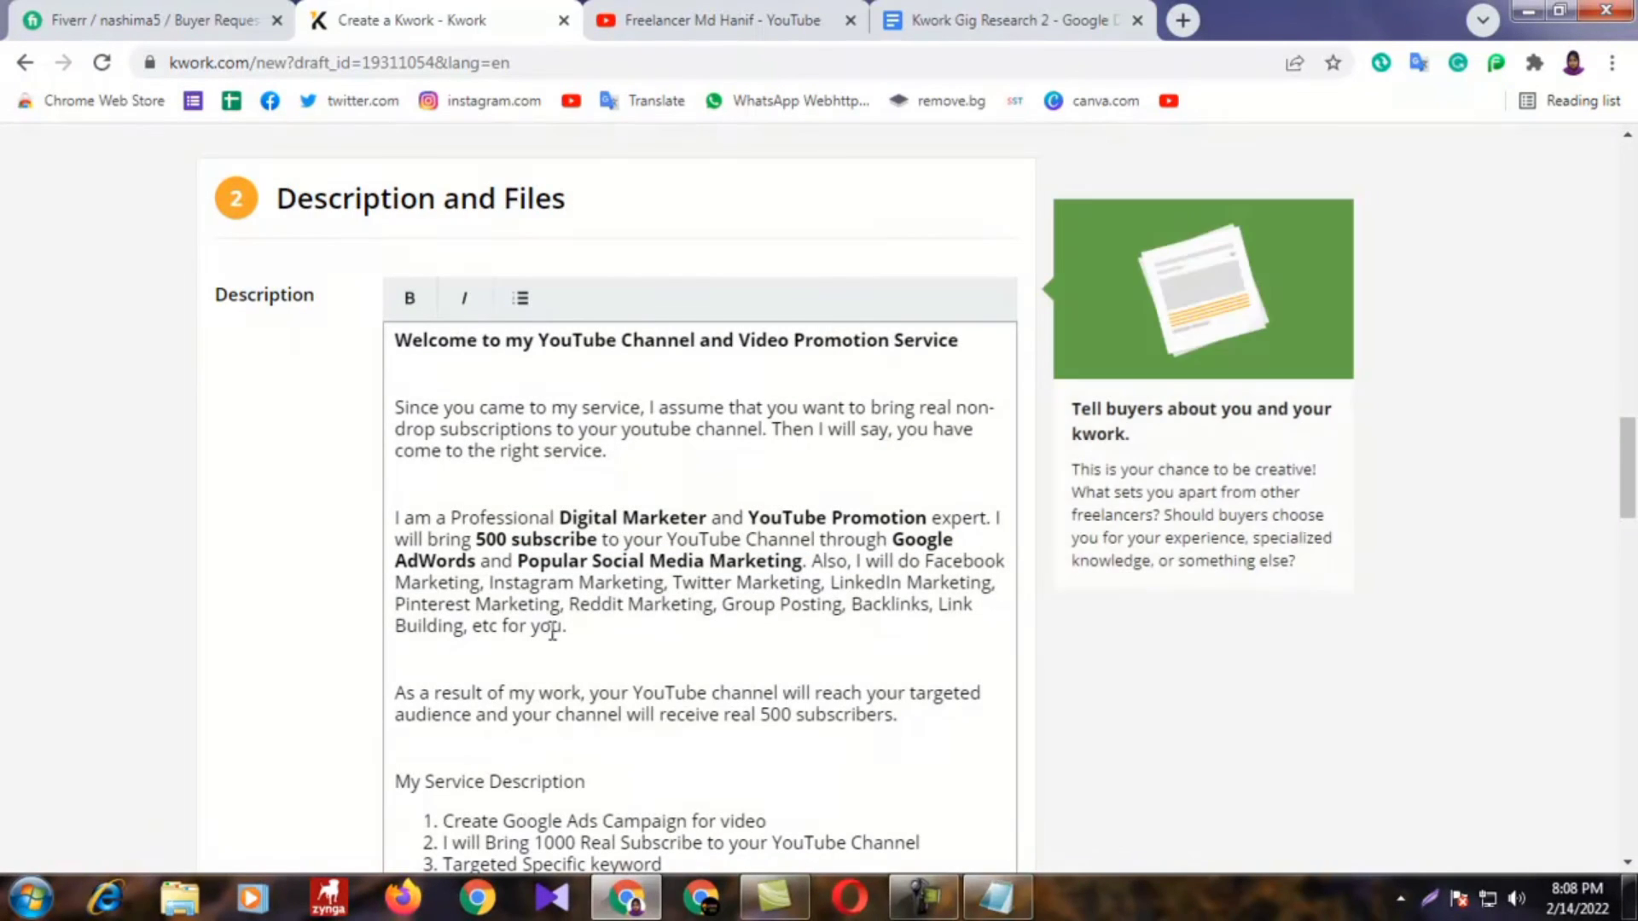
Step: Bold the results paragraph from "YouTube channel will reach your targeted audience" through "real 500 subscribers."
{"action": "scroll", "coordinate": [259, 648], "scroll_direction": "down", "scroll_amount": 1}
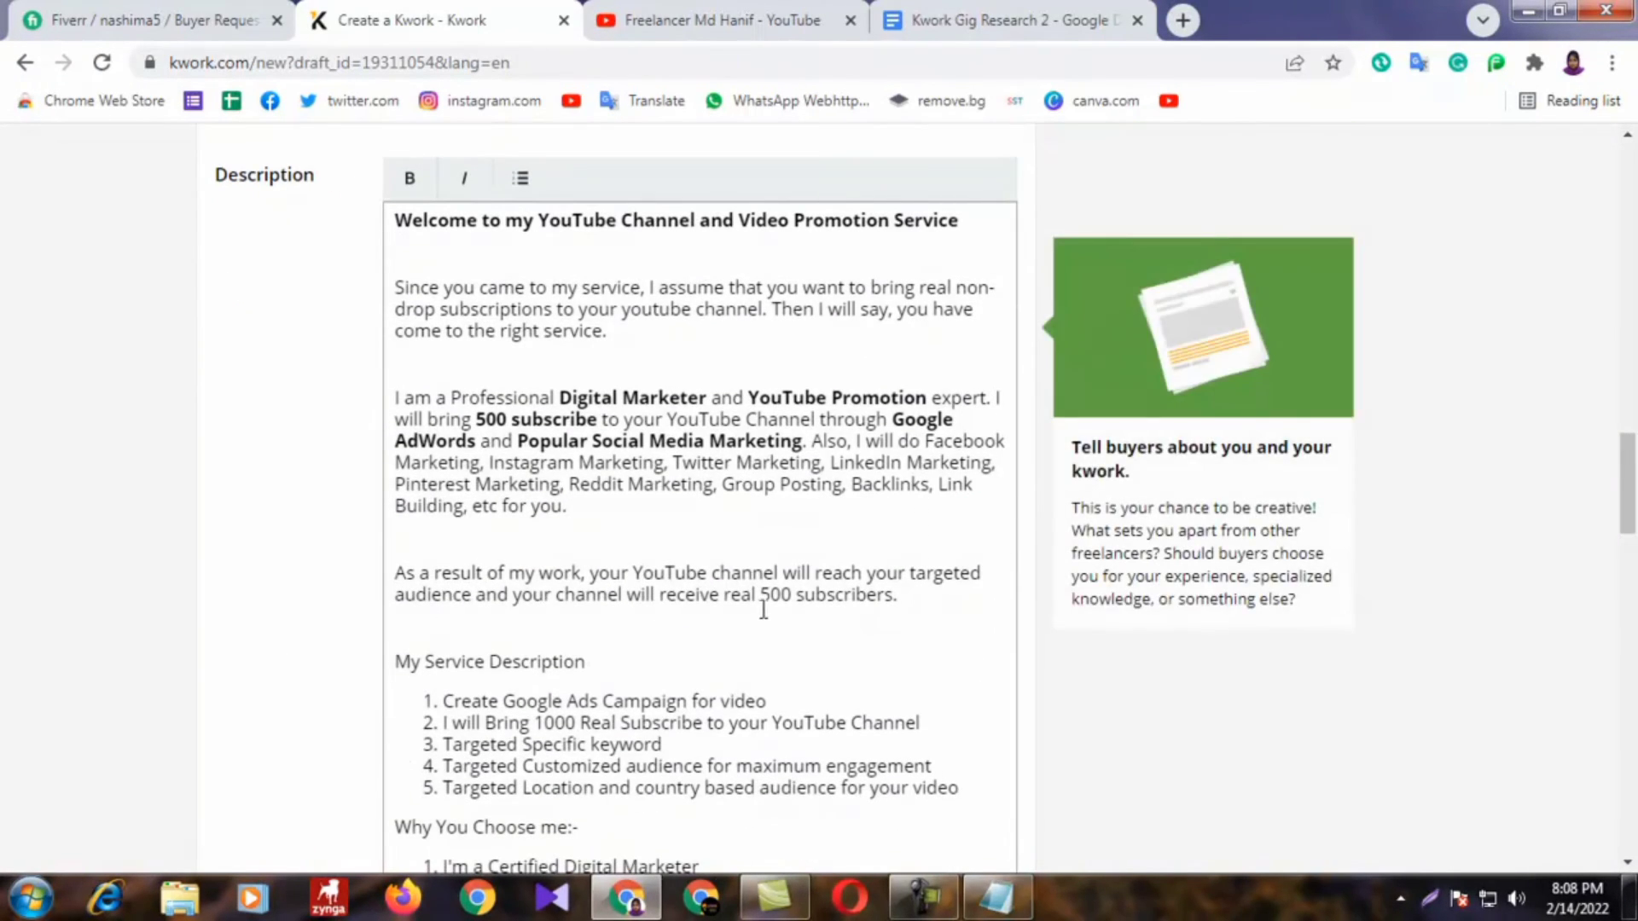
{"action": "left_click_drag", "start_coordinate": [912, 600], "coordinate": [624, 573]}
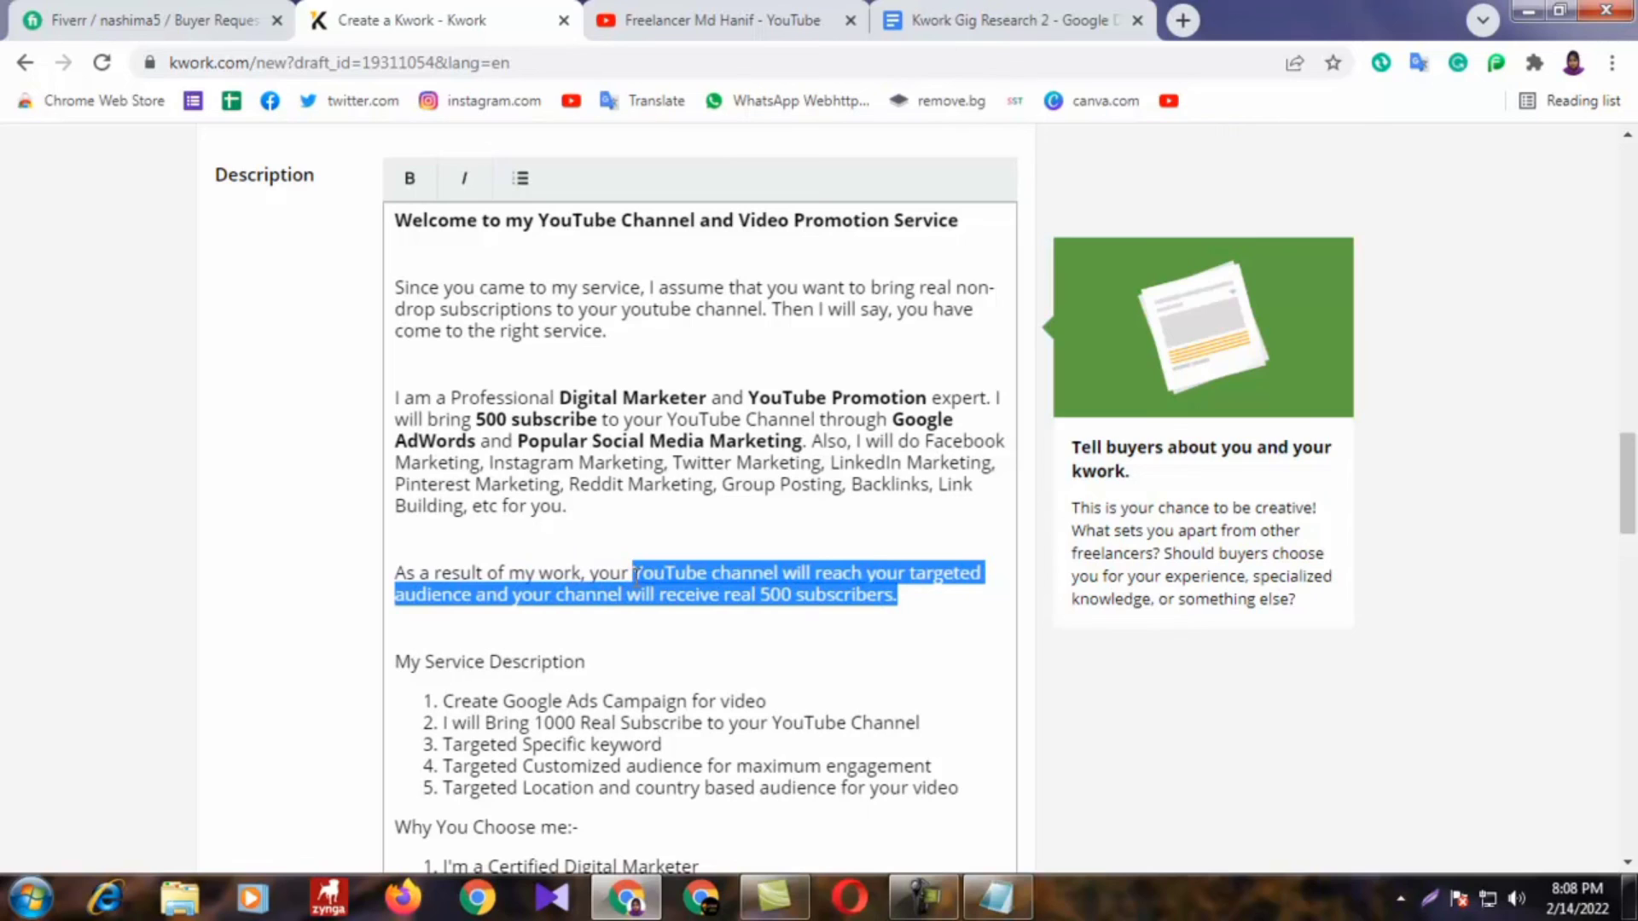
{"action": "left_click", "coordinate": [410, 177]}
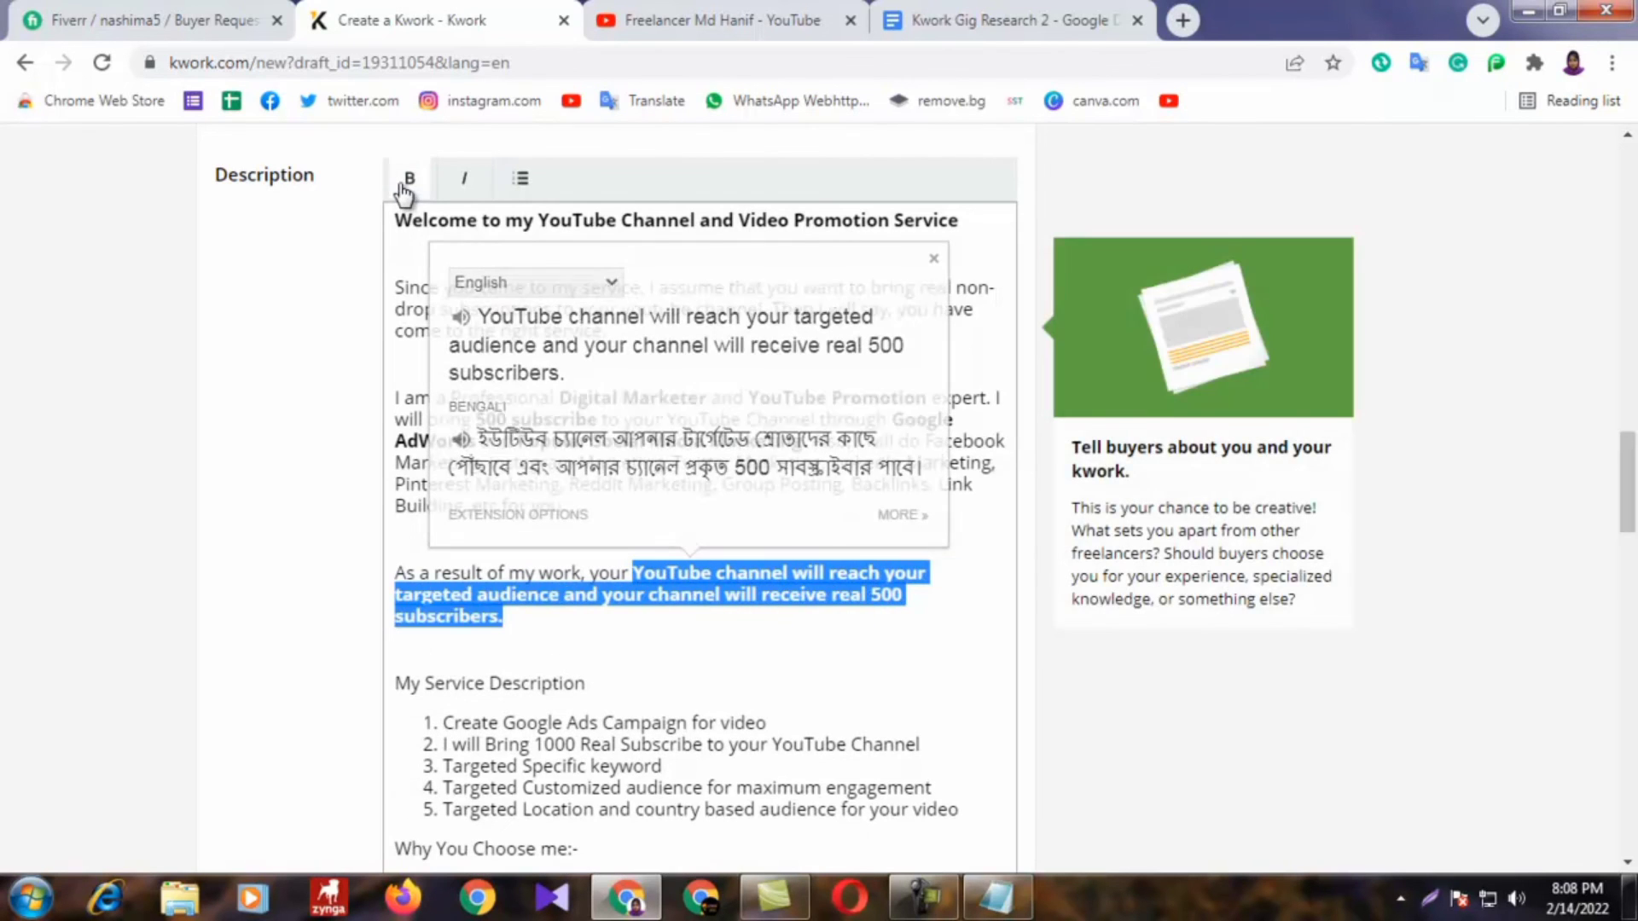
{"action": "left_click", "coordinate": [243, 485]}
{"action": "left_click", "coordinate": [718, 642]}
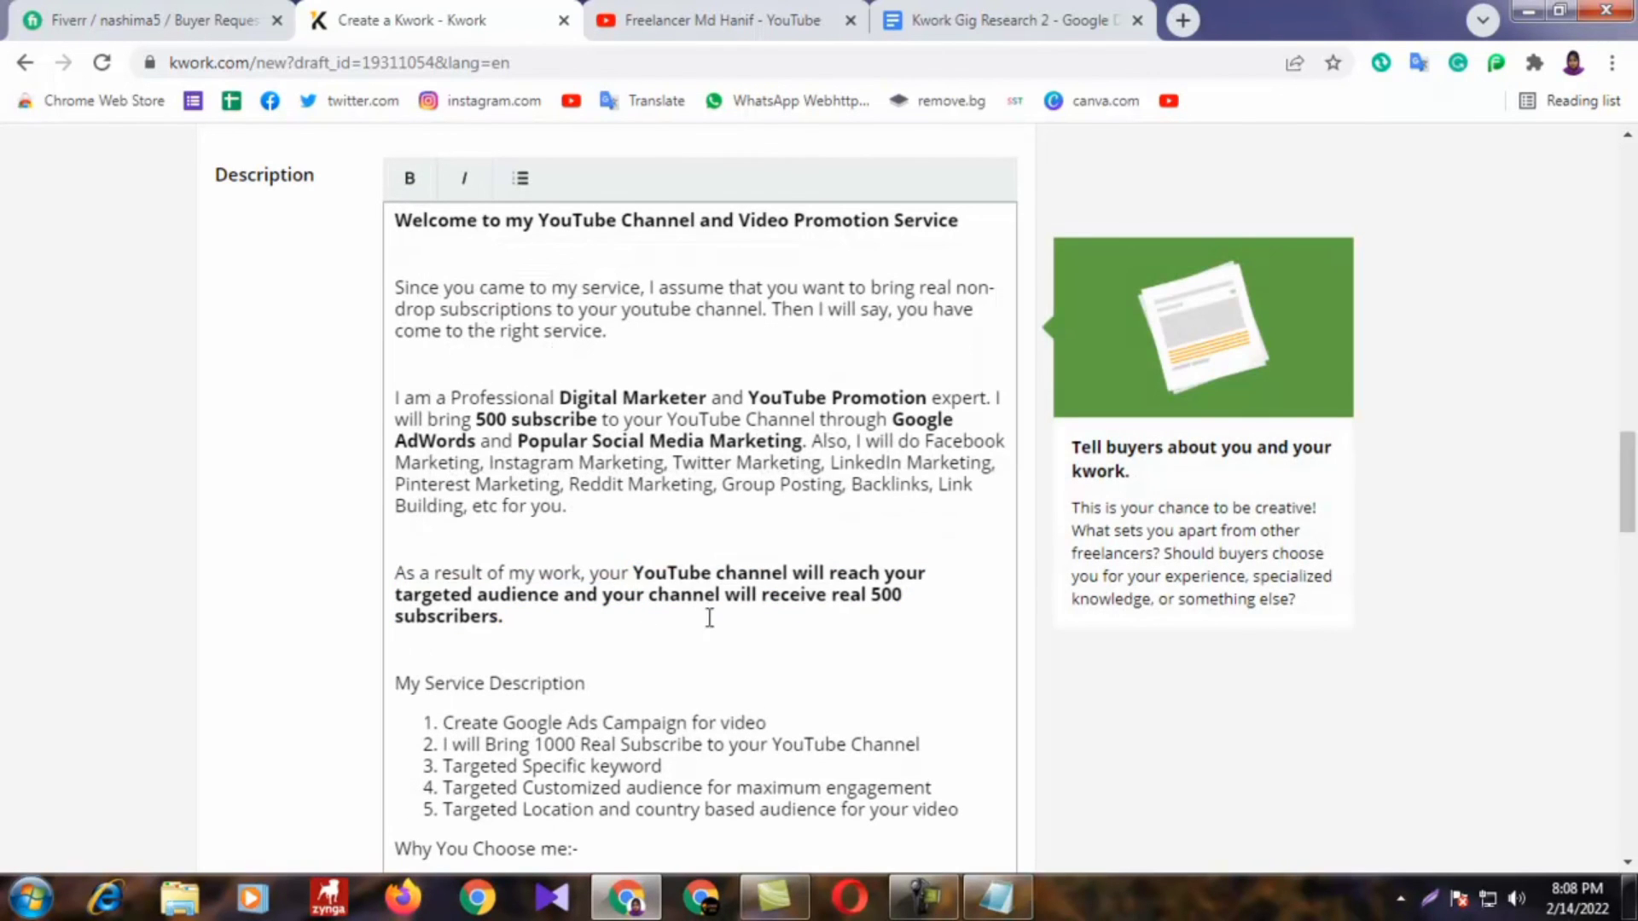
Step: Remove the bold formatting from the results paragraph of the description
{"action": "left_click_drag", "start_coordinate": [539, 626], "coordinate": [633, 573]}
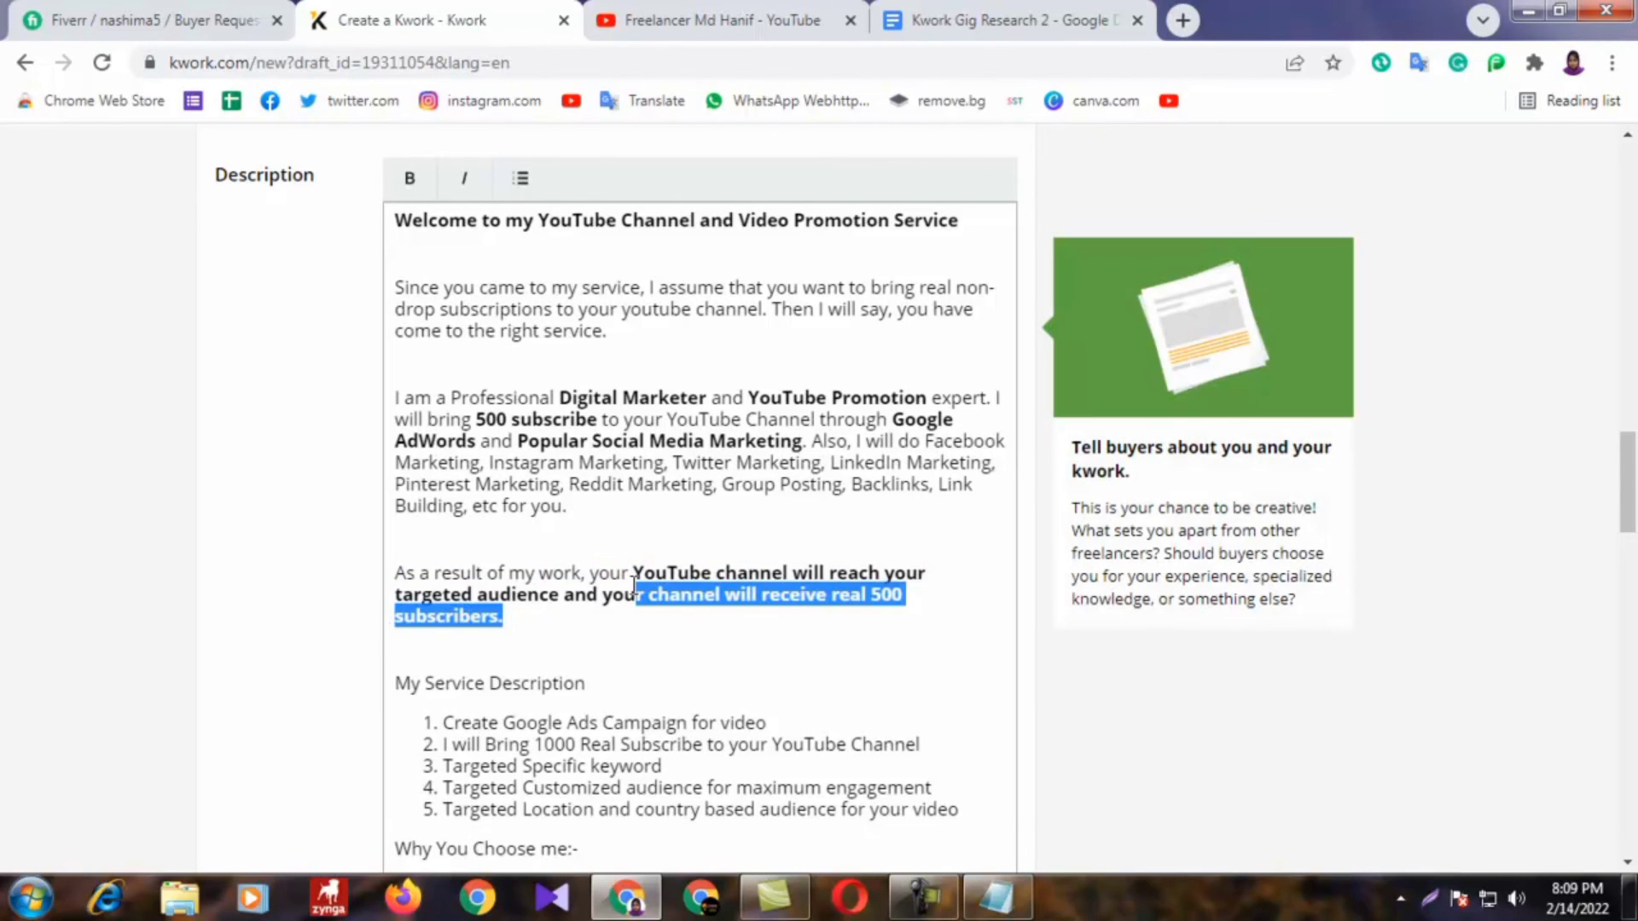
{"action": "left_click", "coordinate": [410, 180]}
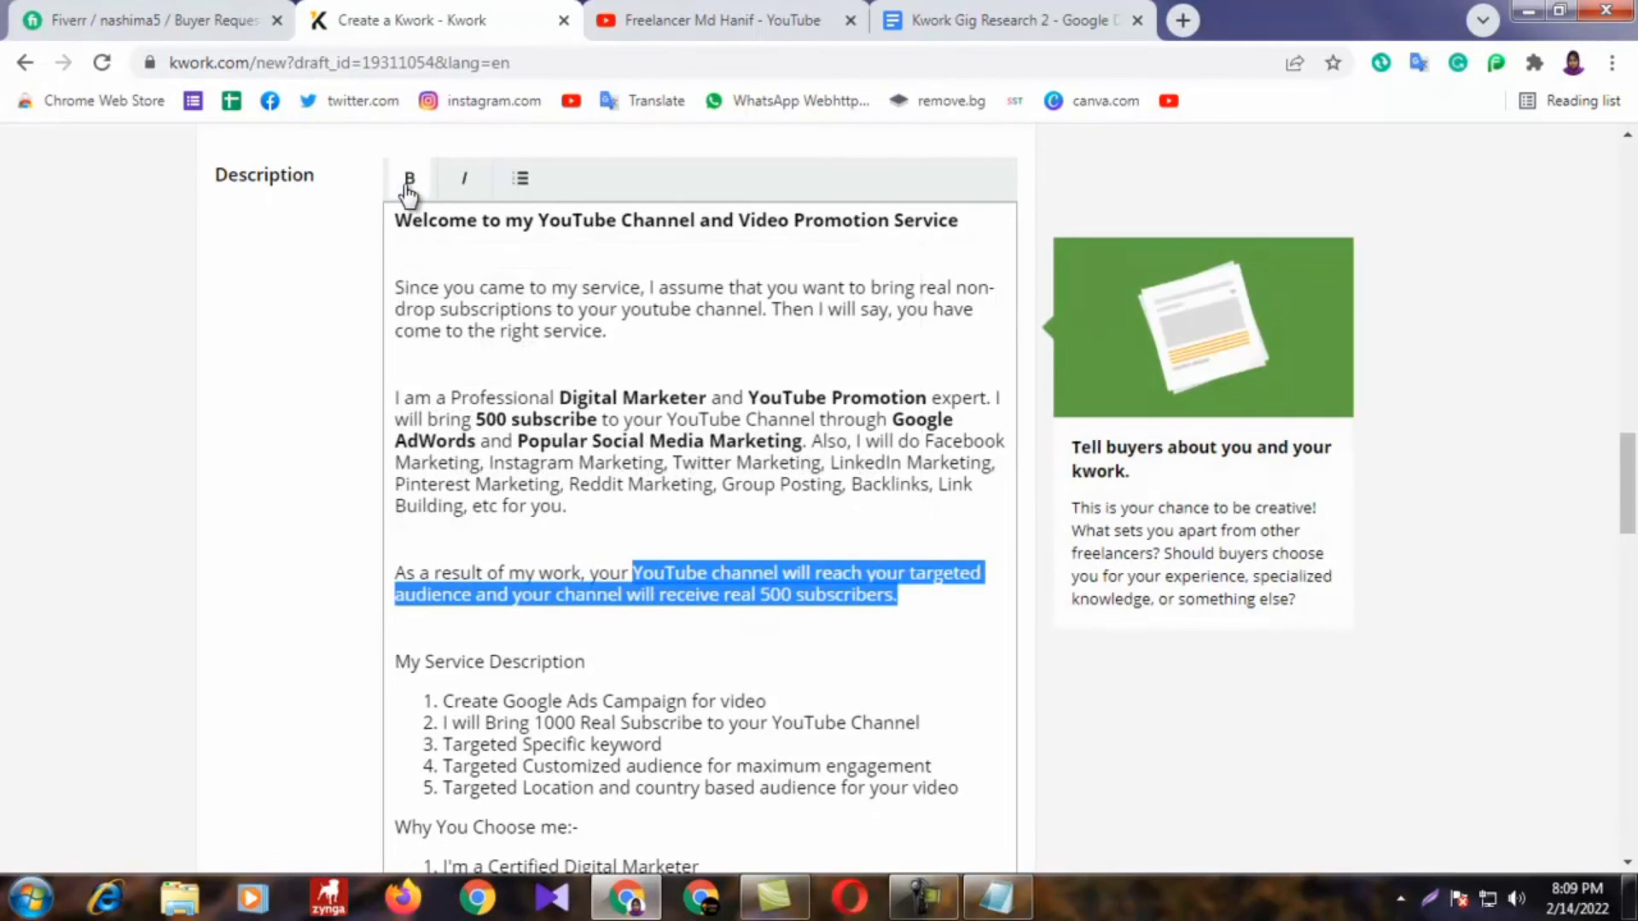
{"action": "left_click", "coordinate": [296, 388]}
{"action": "left_click", "coordinate": [794, 581]}
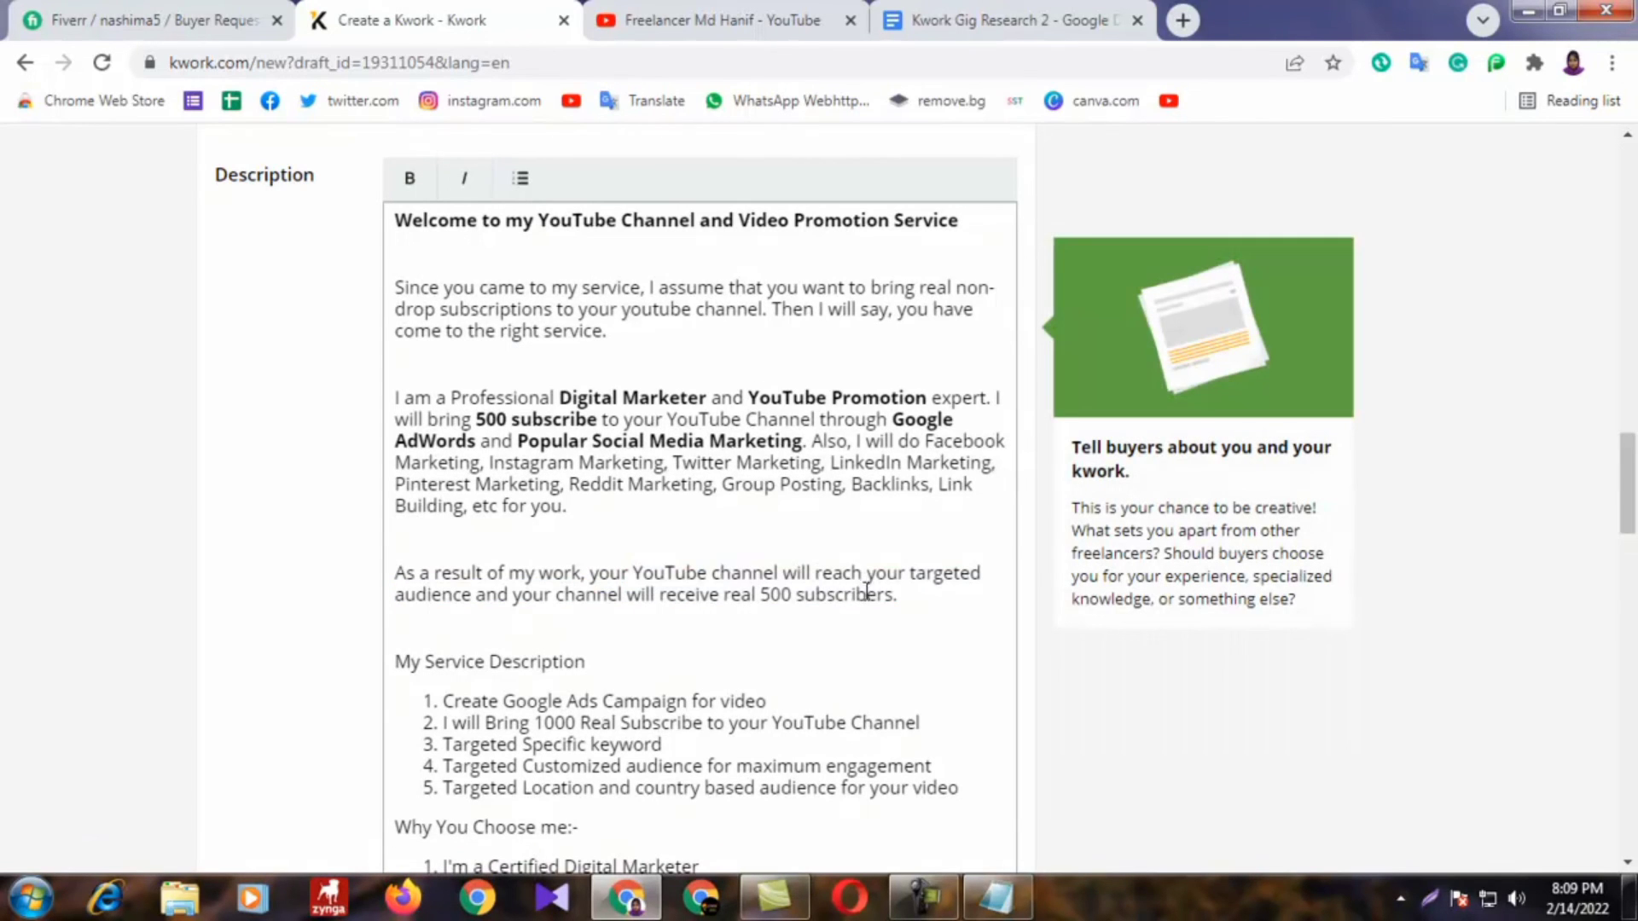
Step: Bold only "reach your targeted audience and your channel will receive real 500 subscribers." in the results paragraph
{"action": "left_click_drag", "start_coordinate": [817, 572], "coordinate": [988, 597]}
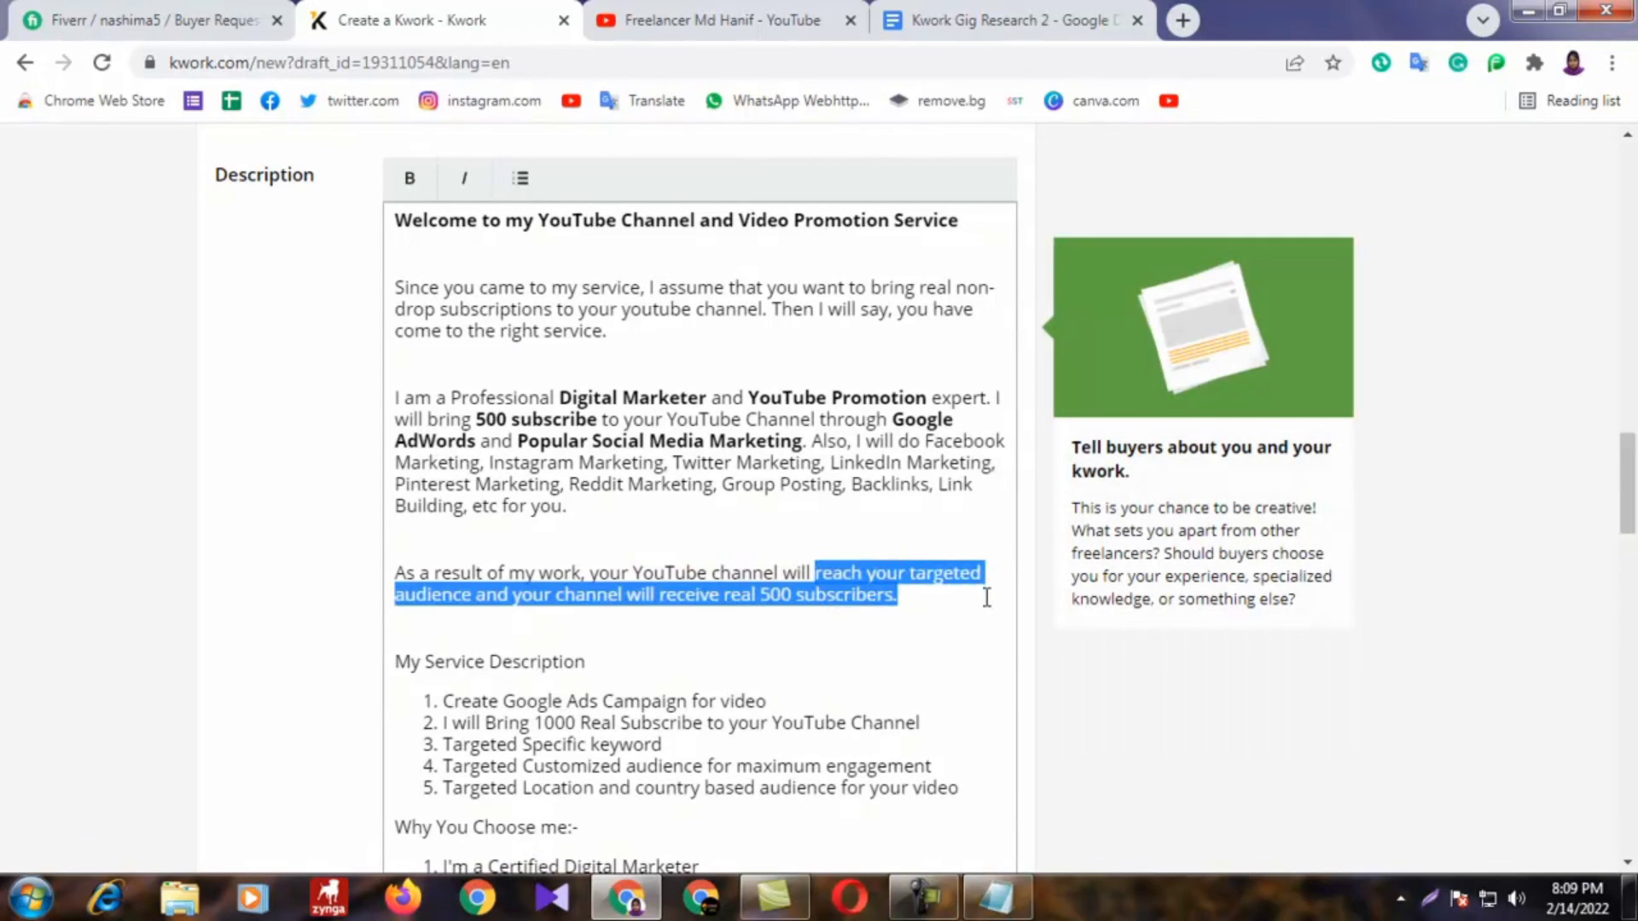
{"action": "left_click", "coordinate": [409, 180]}
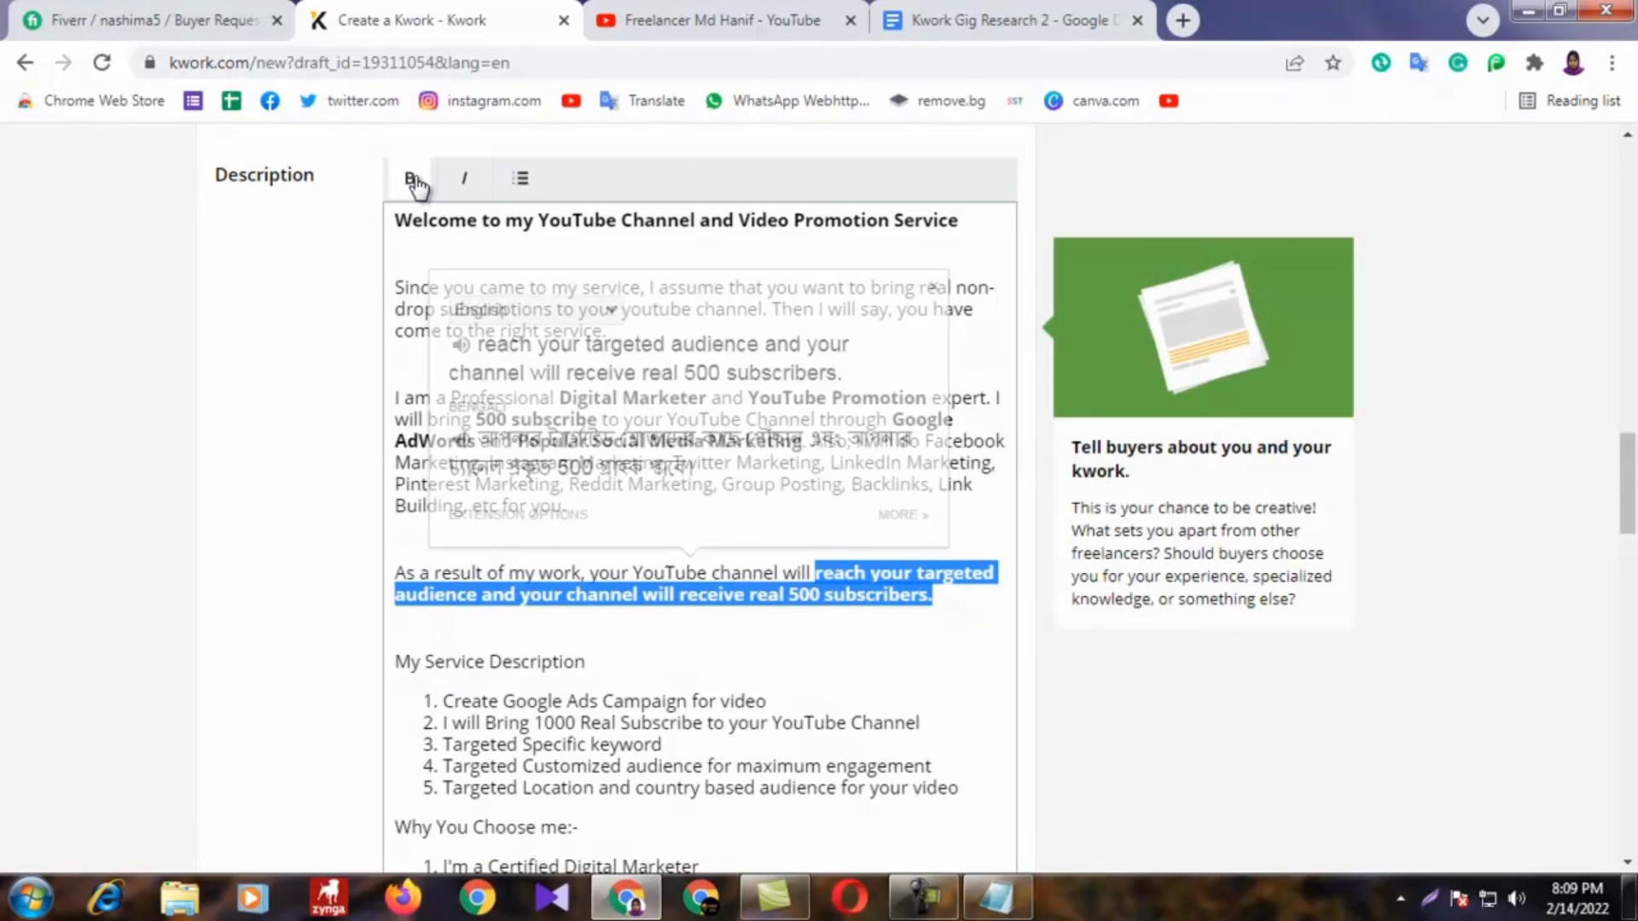
{"action": "left_click", "coordinate": [700, 614]}
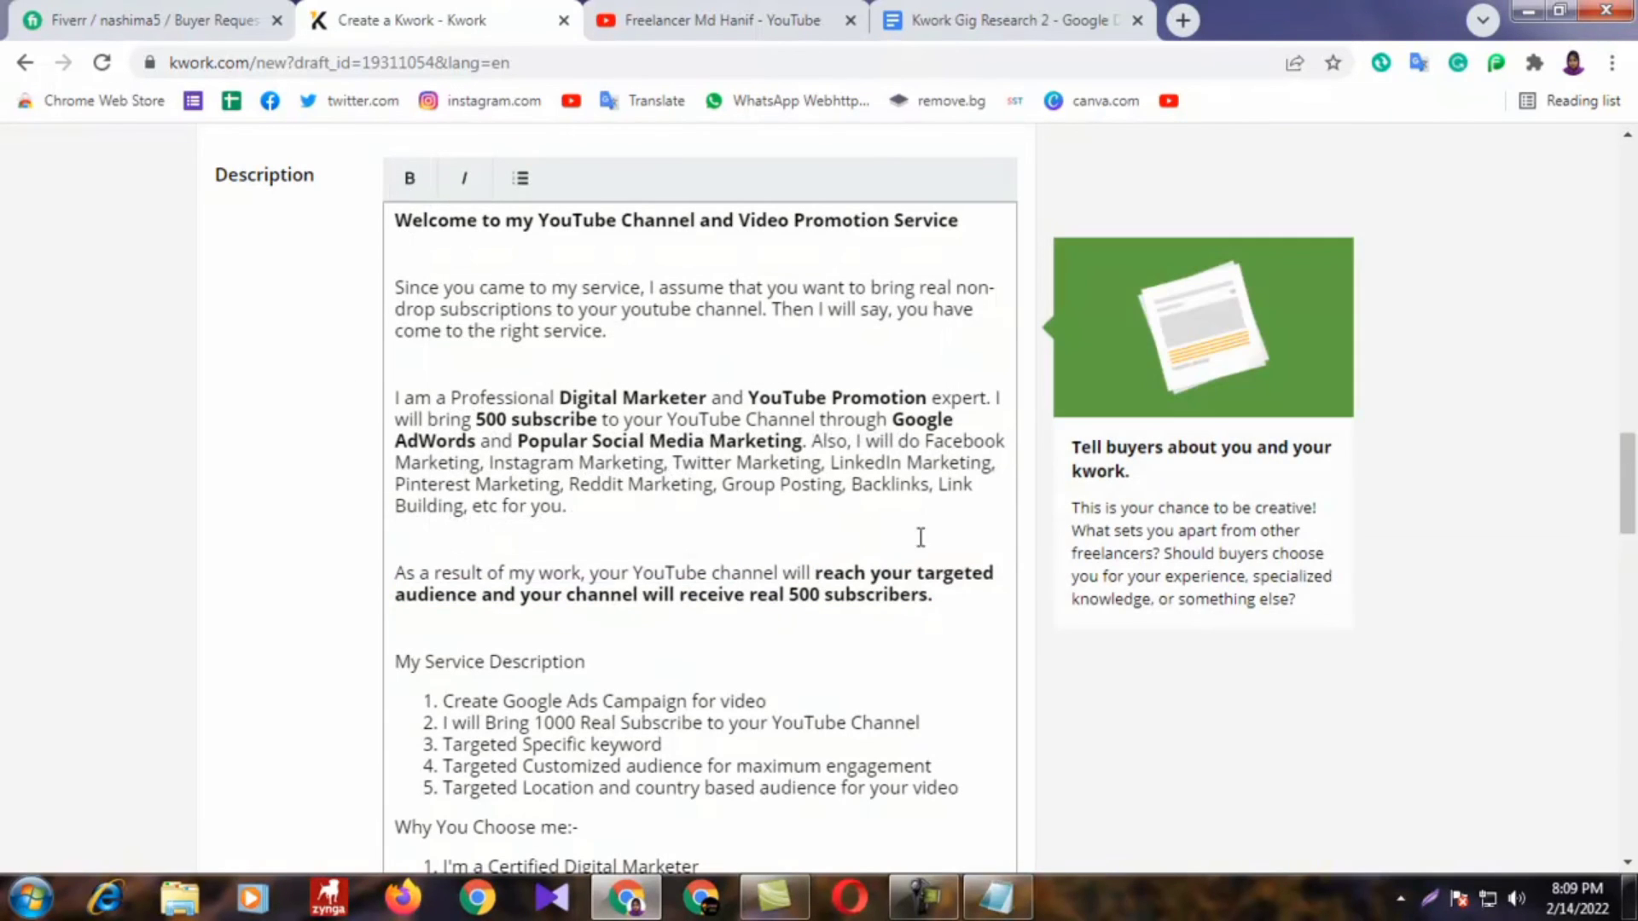
Step: Make the "My Service Description" heading in the description bold
{"action": "scroll", "coordinate": [815, 594], "scroll_direction": "down", "scroll_amount": 1}
{"action": "scroll", "coordinate": [733, 558], "scroll_direction": "down", "scroll_amount": 1}
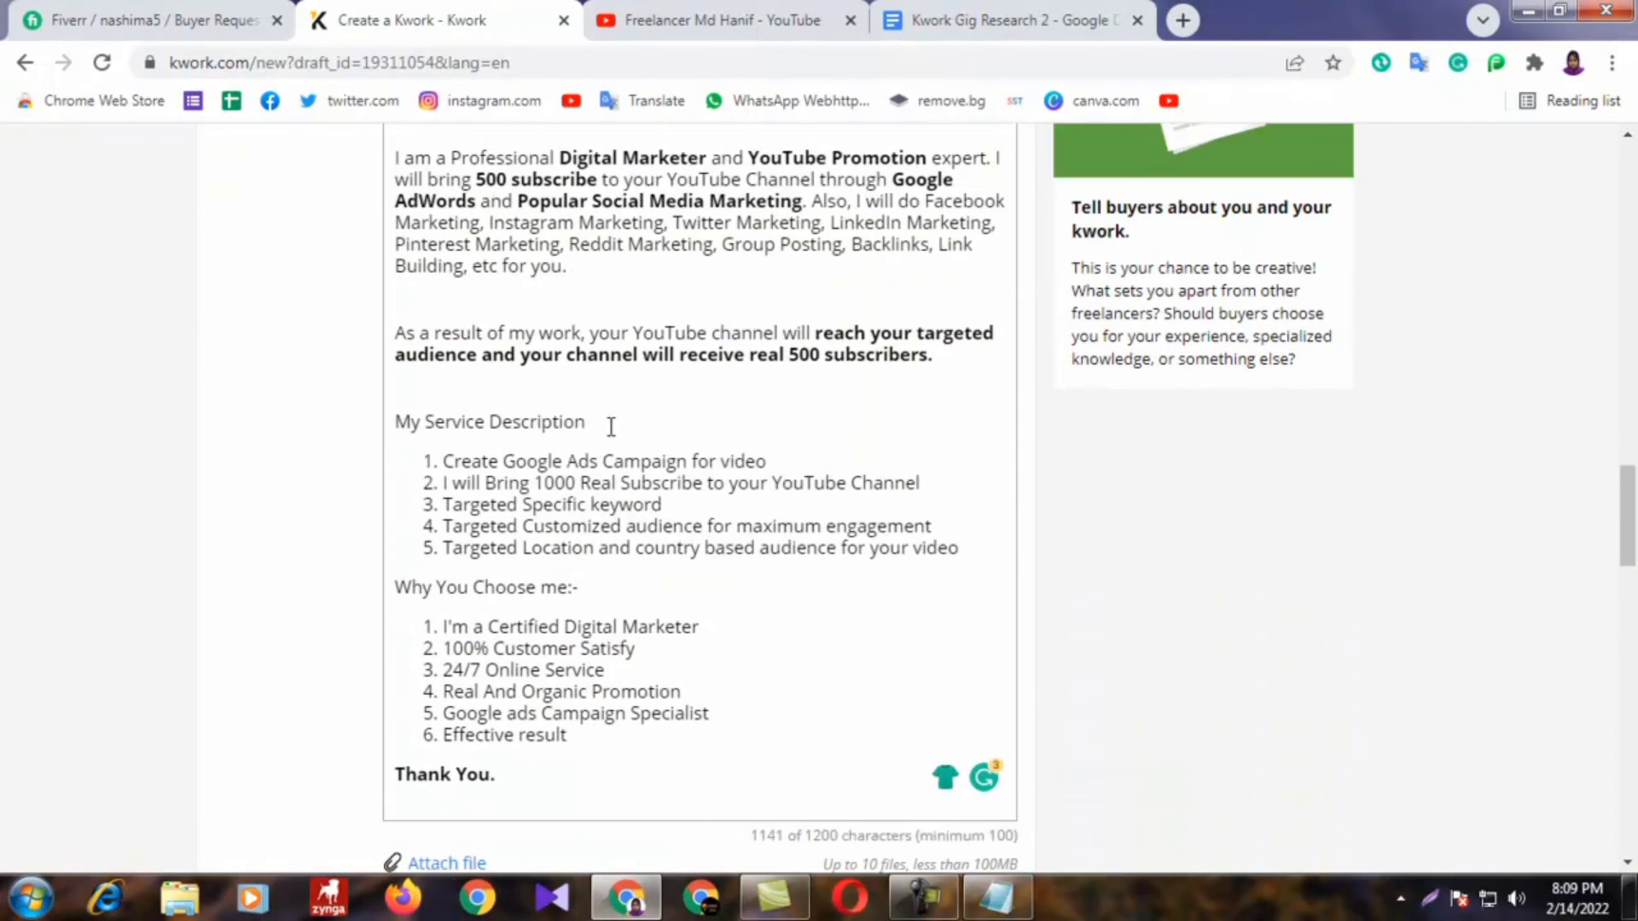
{"action": "triple_click", "coordinate": [369, 431]}
{"action": "scroll", "coordinate": [365, 430], "scroll_direction": "up", "scroll_amount": 4}
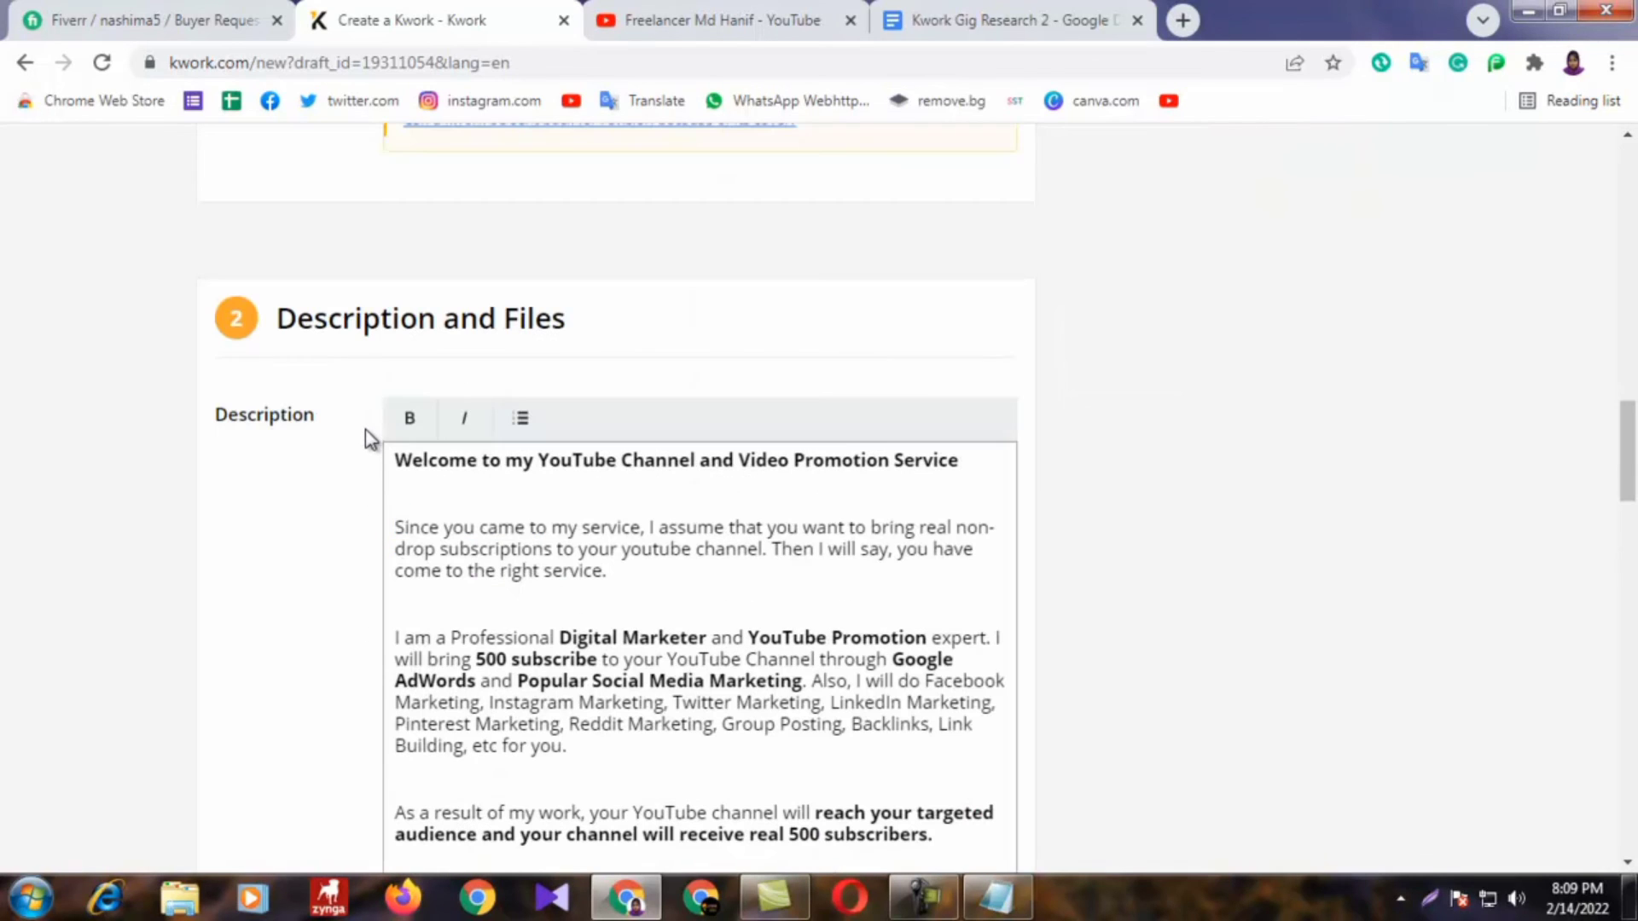
{"action": "left_click", "coordinate": [414, 418]}
{"action": "scroll", "coordinate": [259, 601], "scroll_direction": "down", "scroll_amount": 5}
{"action": "left_click", "coordinate": [309, 454]}
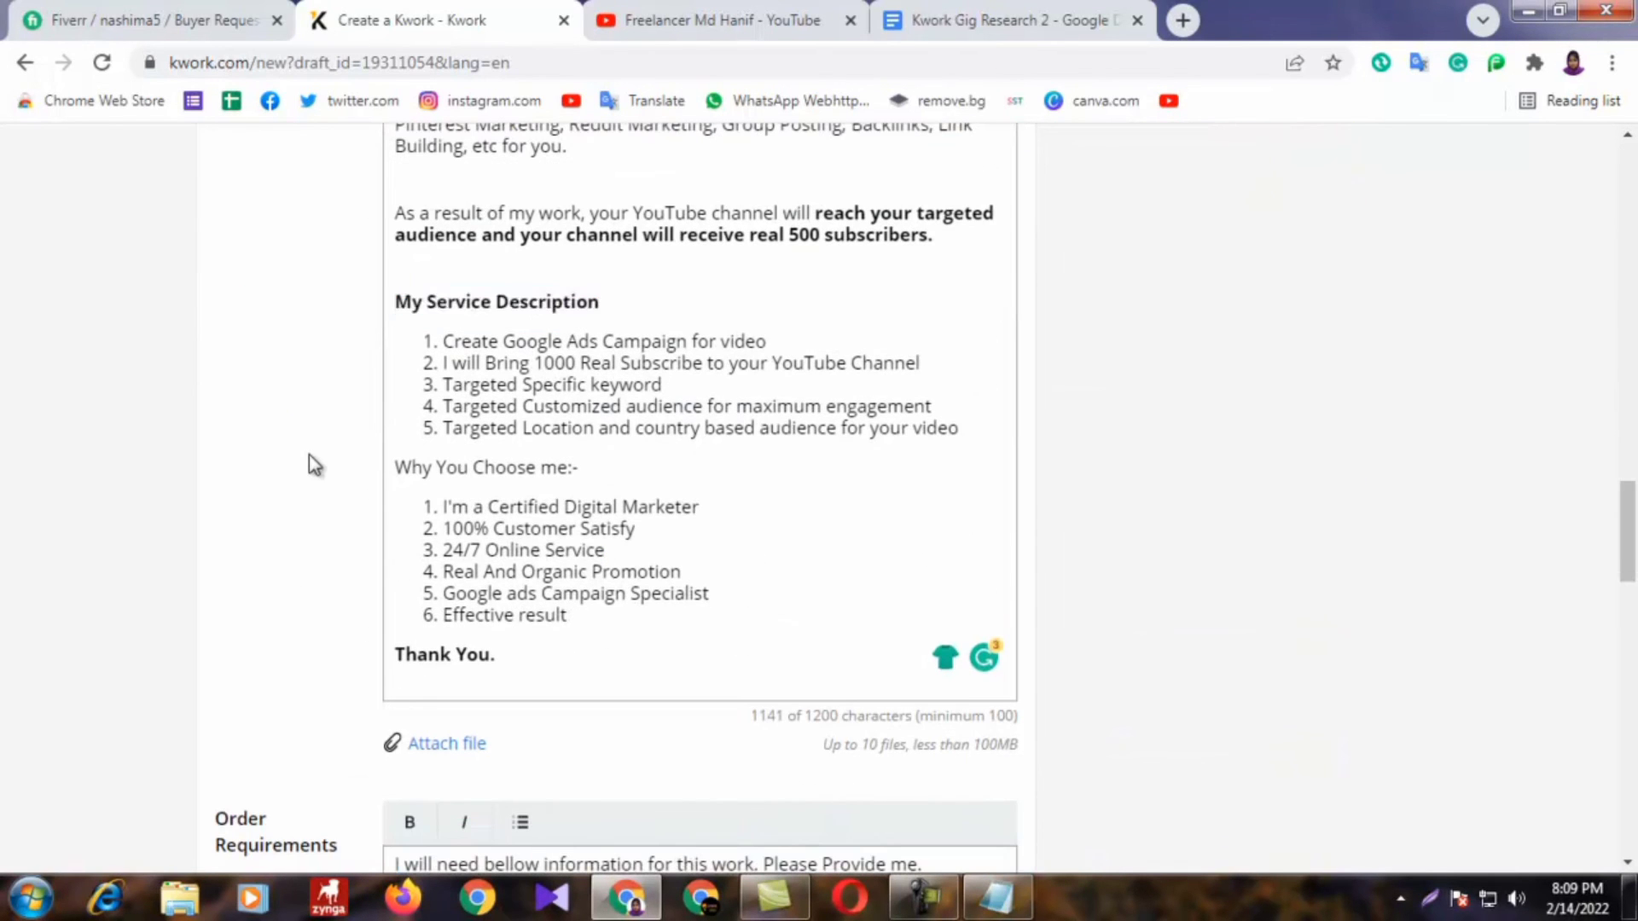
Step: Make the "Why You Choose me:-" heading in the description bold
{"action": "left_click_drag", "start_coordinate": [579, 478], "coordinate": [355, 479]}
{"action": "scroll", "coordinate": [352, 480], "scroll_direction": "up", "scroll_amount": 10}
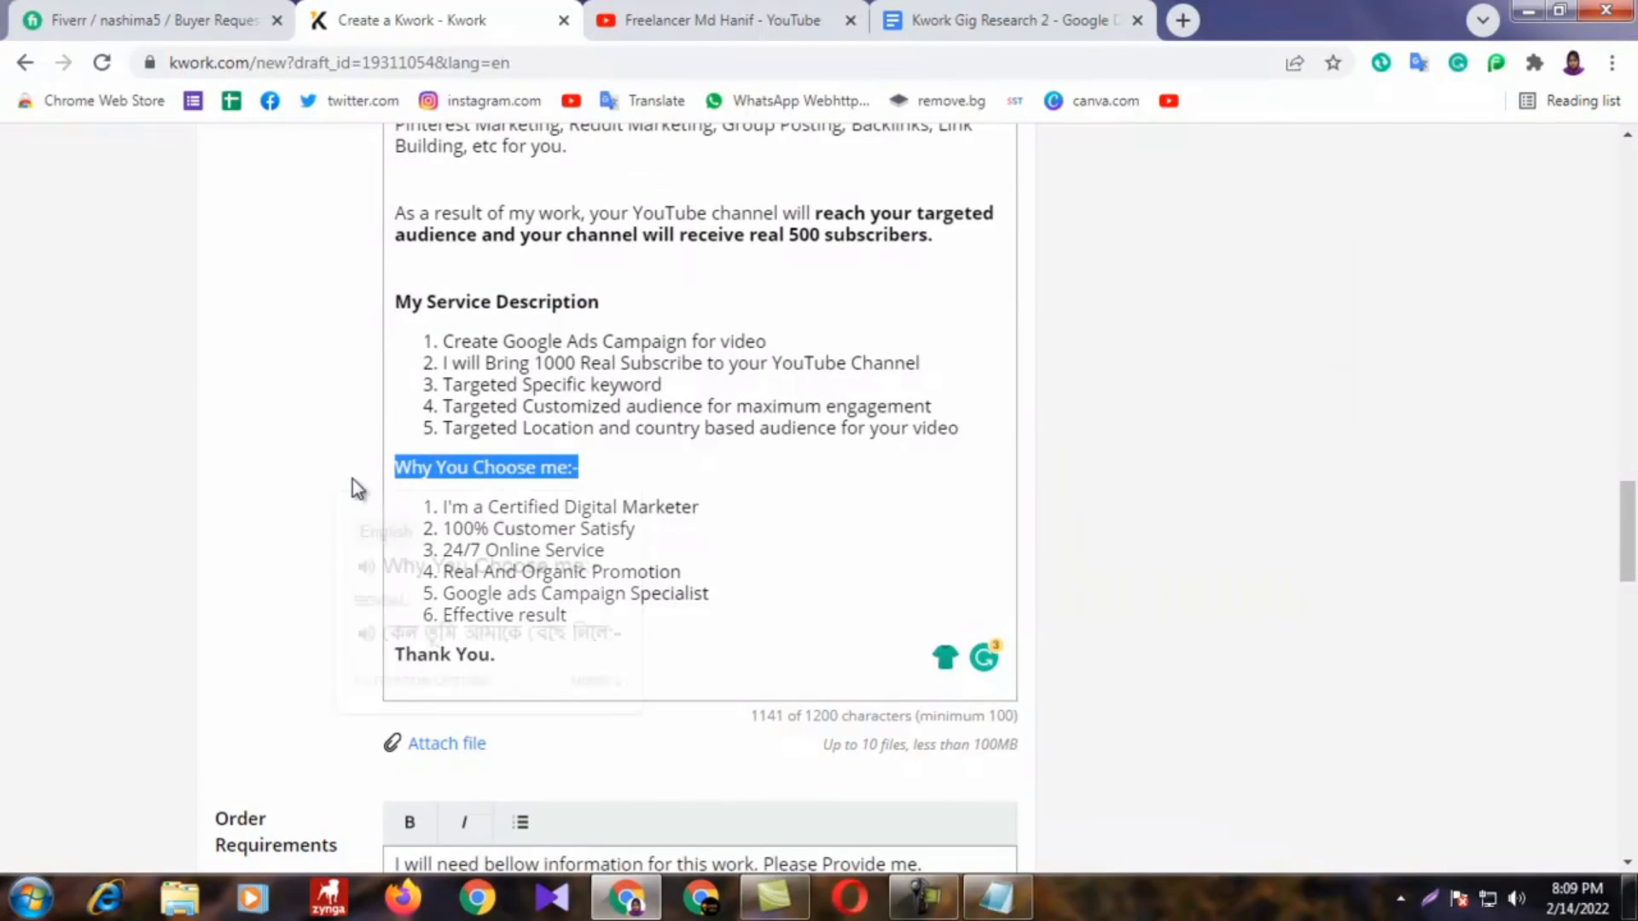
{"action": "left_click", "coordinate": [408, 657]}
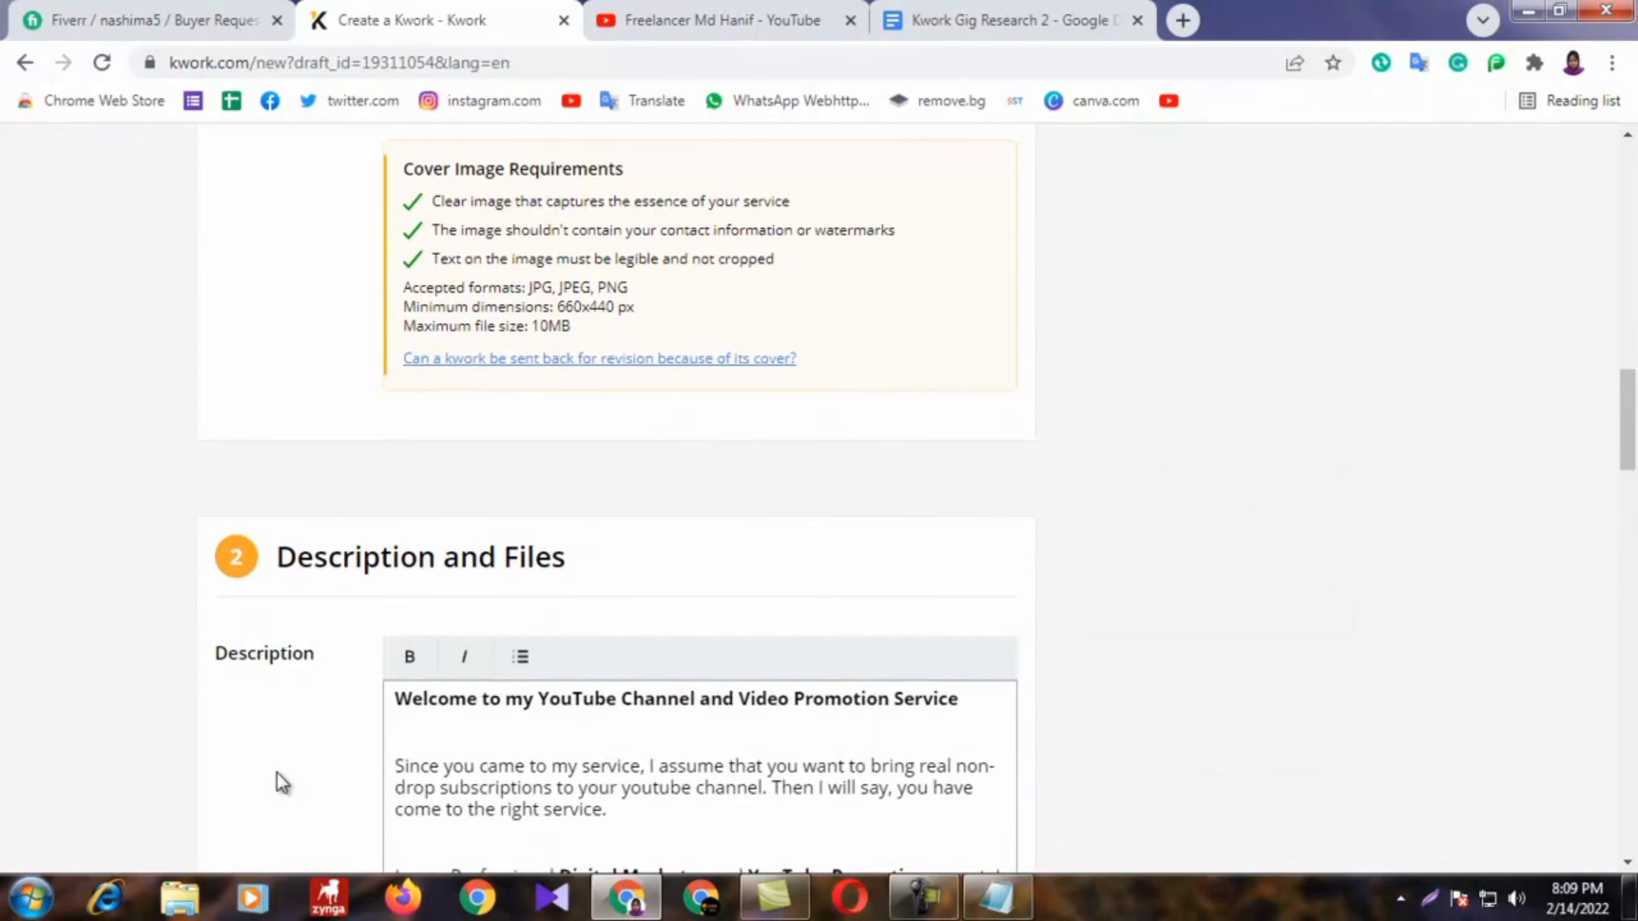
{"action": "scroll", "coordinate": [278, 775], "scroll_direction": "down", "scroll_amount": 8}
{"action": "left_click", "coordinate": [648, 587]}
{"action": "scroll", "coordinate": [534, 646], "scroll_direction": "down", "scroll_amount": 2}
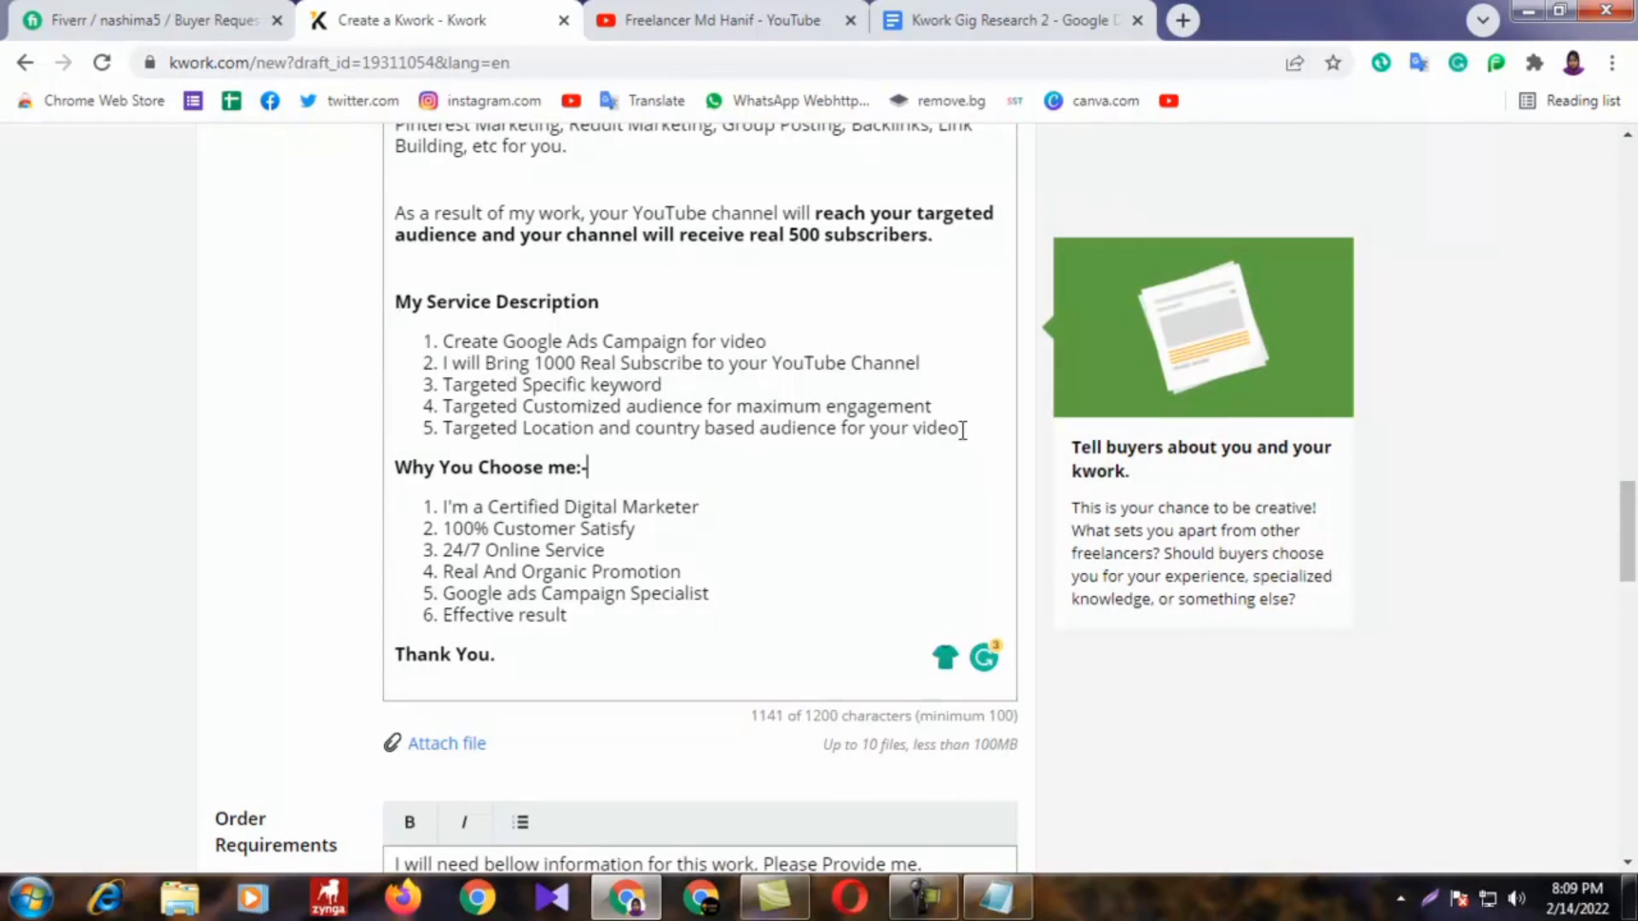
Step: Bold the "YouTube Channel Link" and "YouTube Video Link" list items in the order requirements
{"action": "scroll", "coordinate": [870, 431], "scroll_direction": "up", "scroll_amount": 6}
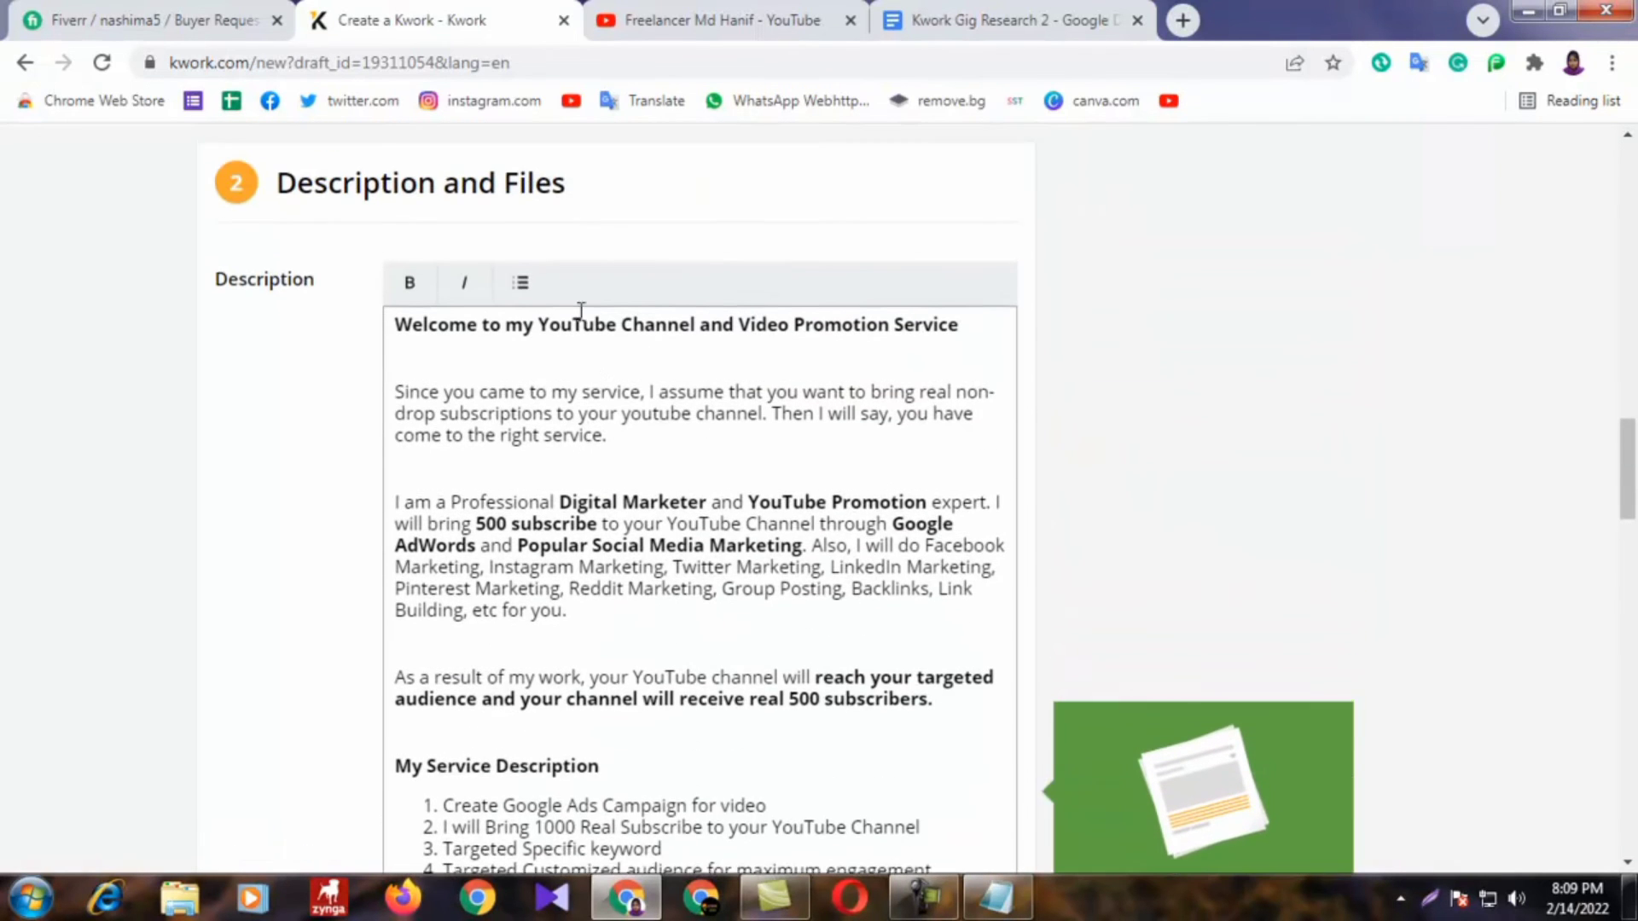
{"action": "scroll", "coordinate": [525, 307], "scroll_direction": "down", "scroll_amount": 9}
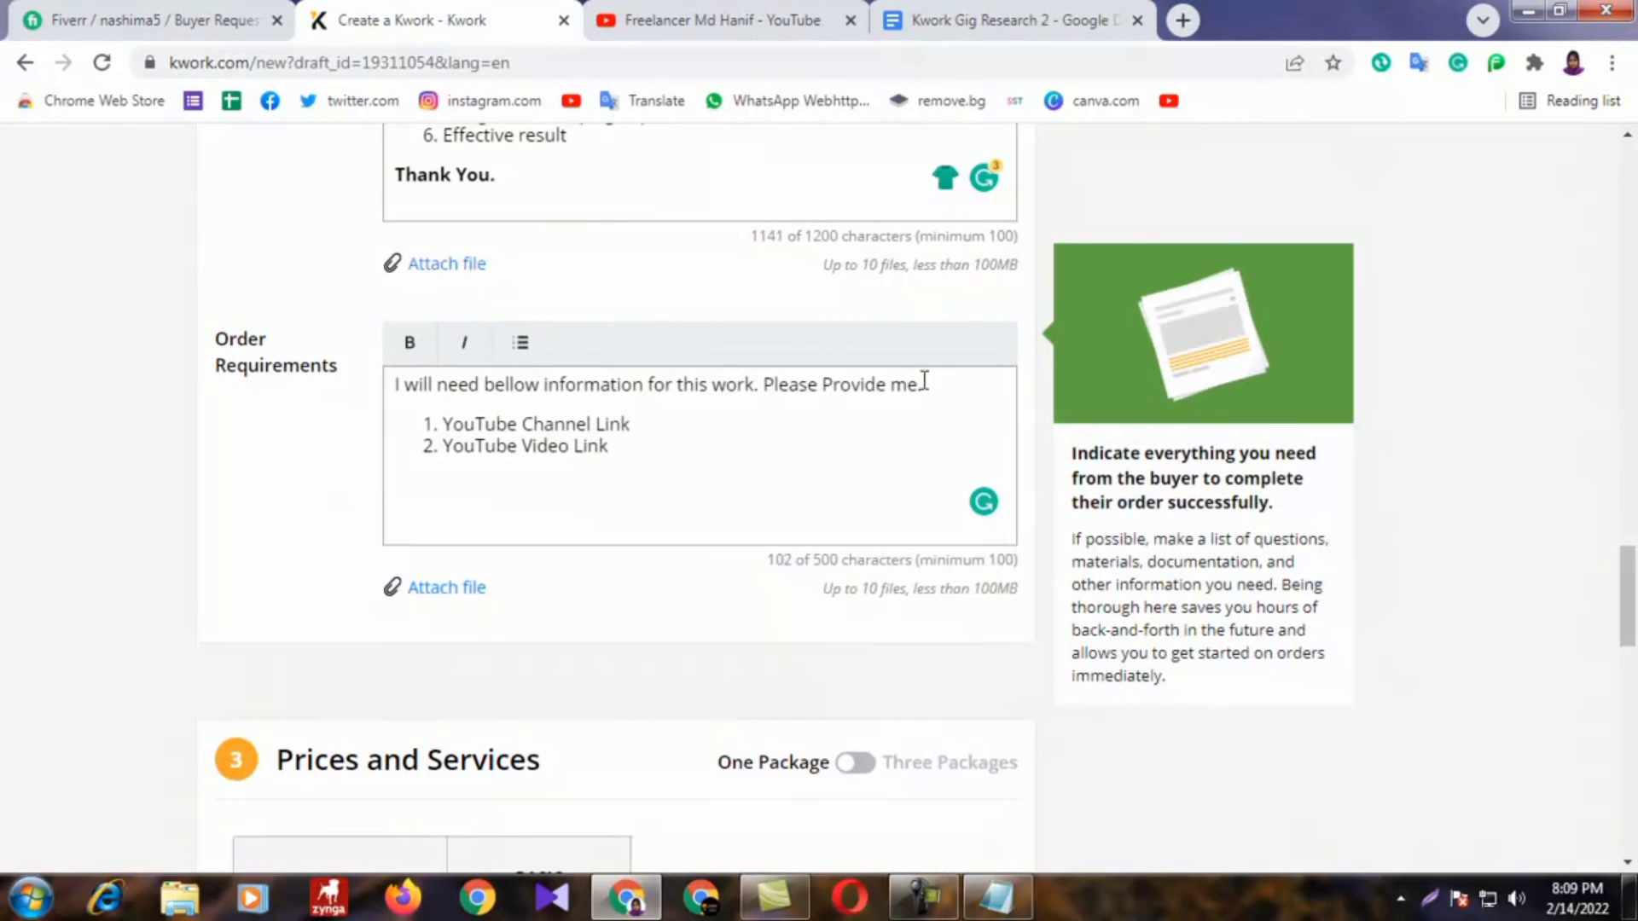
{"action": "left_click_drag", "start_coordinate": [937, 386], "coordinate": [399, 386]}
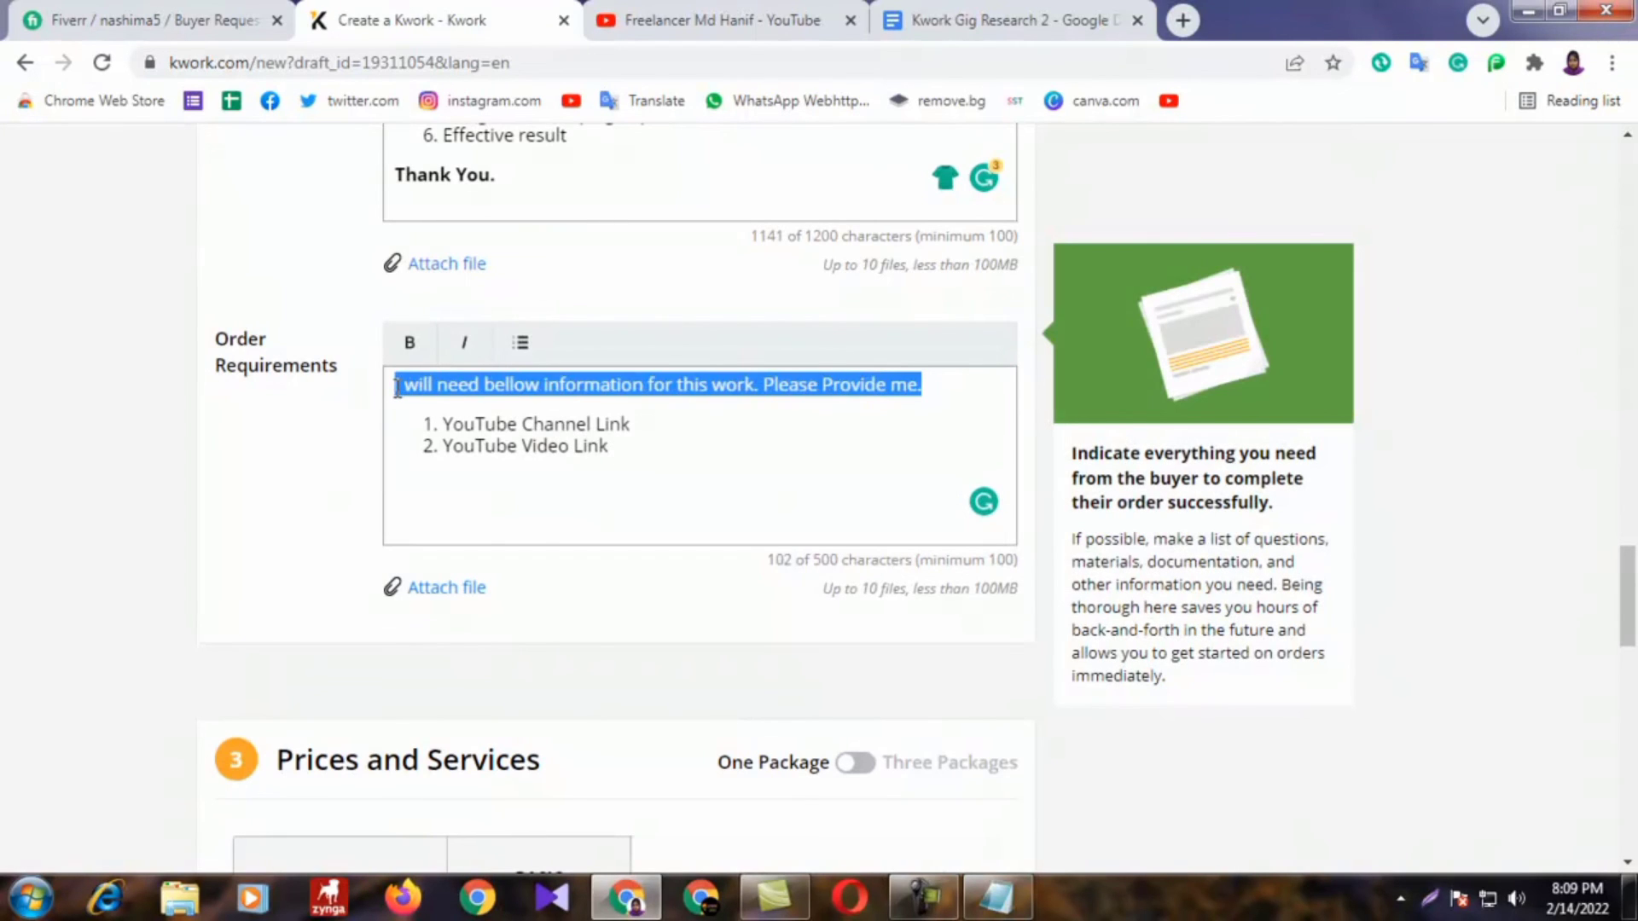
{"action": "left_click", "coordinate": [852, 391]}
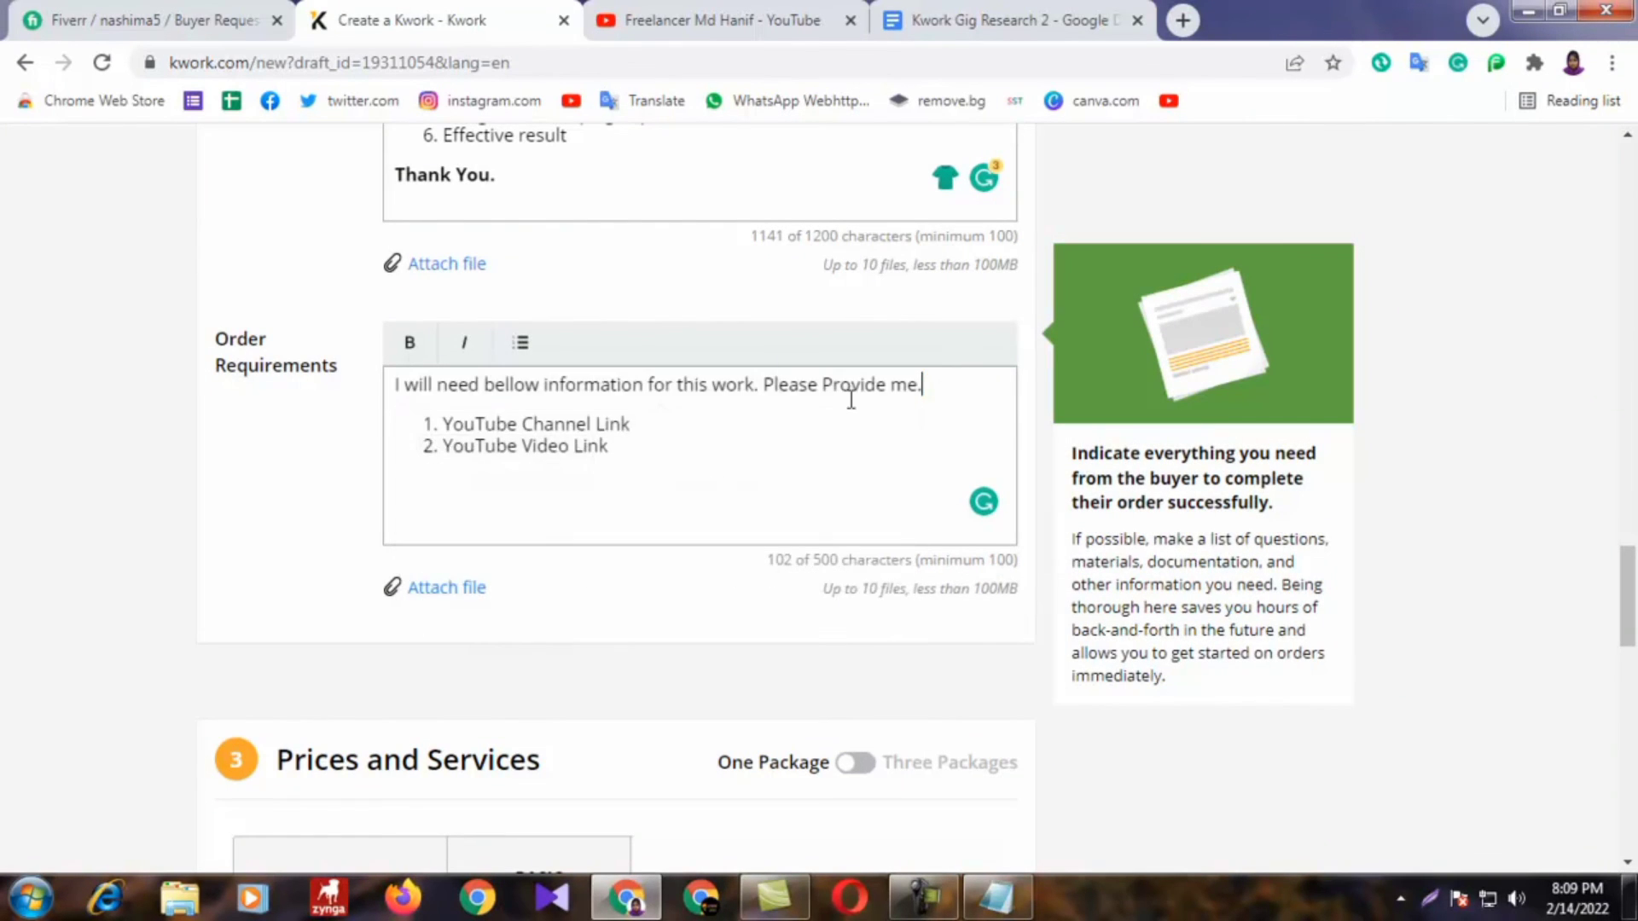
{"action": "left_click", "coordinate": [693, 314]}
{"action": "left_click_drag", "start_coordinate": [632, 450], "coordinate": [452, 418]}
{"action": "left_click", "coordinate": [409, 342]}
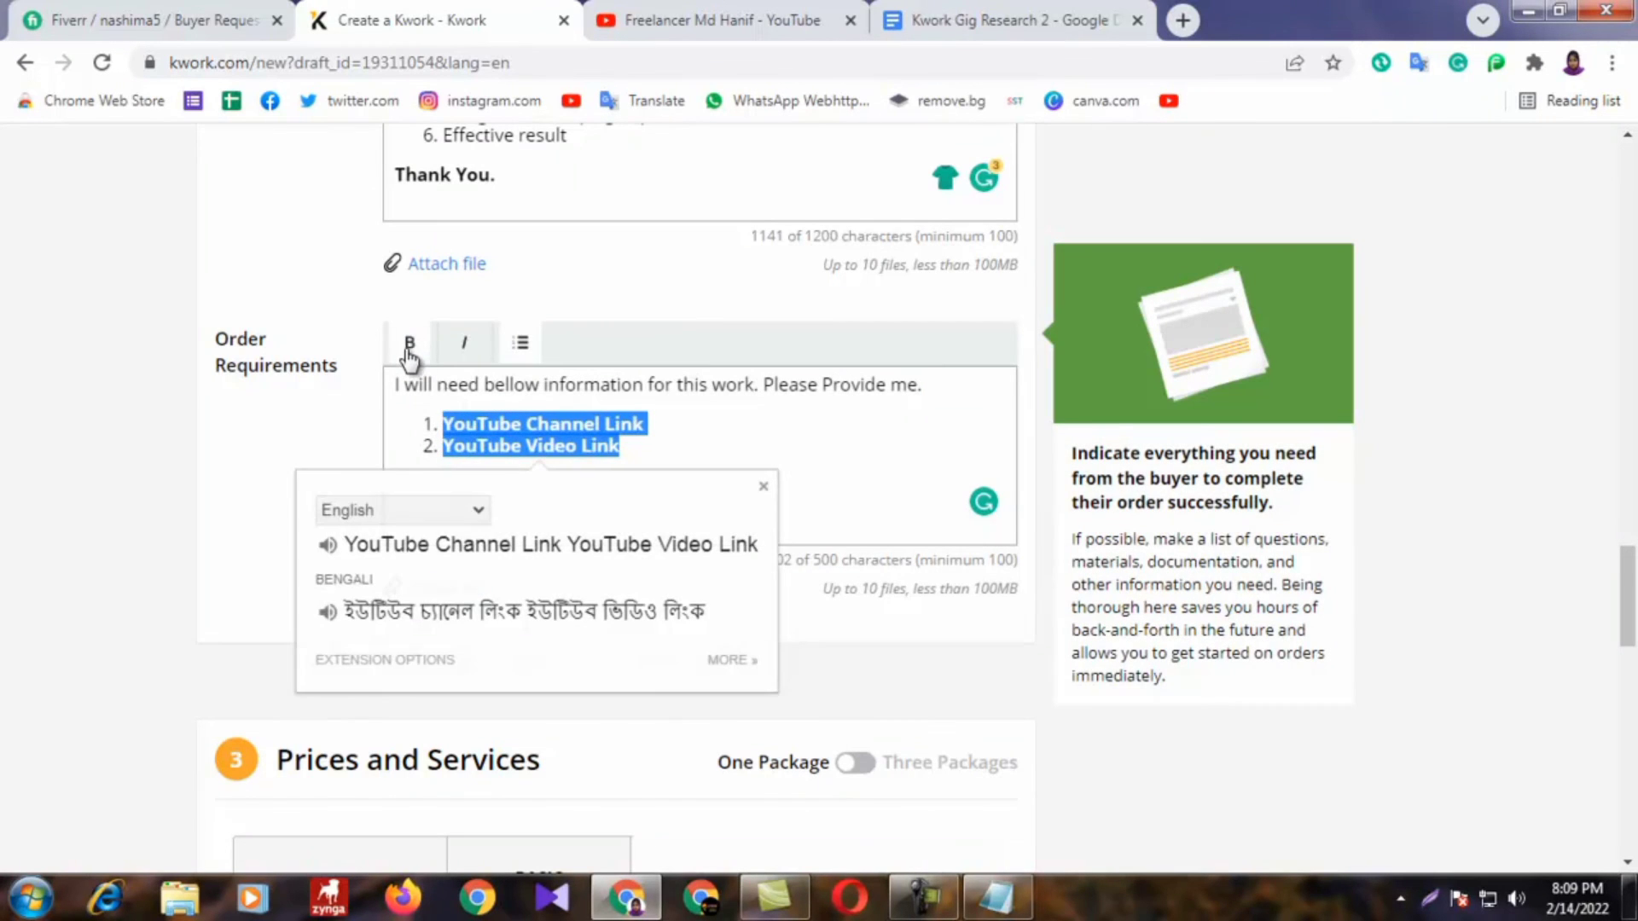
{"action": "left_click", "coordinate": [634, 546]}
{"action": "left_click", "coordinate": [429, 525]}
Step: Confirm the completed kwork form to submit the listing
{"action": "scroll", "coordinate": [488, 607], "scroll_direction": "down", "scroll_amount": 15}
{"action": "scroll", "coordinate": [523, 715], "scroll_direction": "up", "scroll_amount": 8}
{"action": "scroll", "coordinate": [518, 717], "scroll_direction": "down", "scroll_amount": 10}
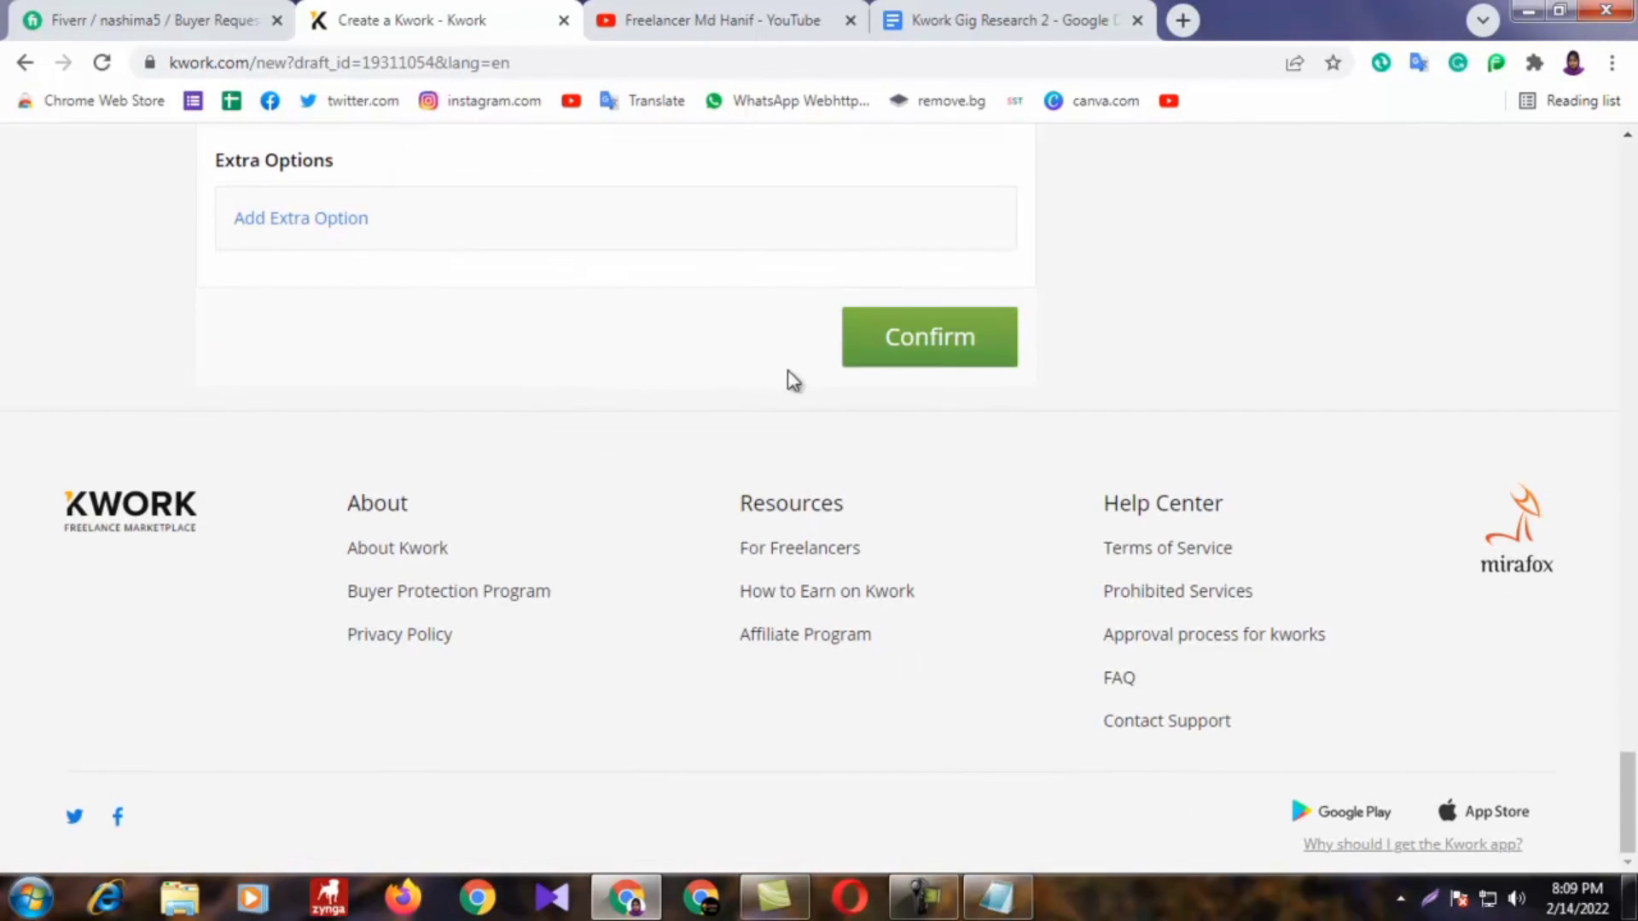
{"action": "left_click", "coordinate": [887, 353]}
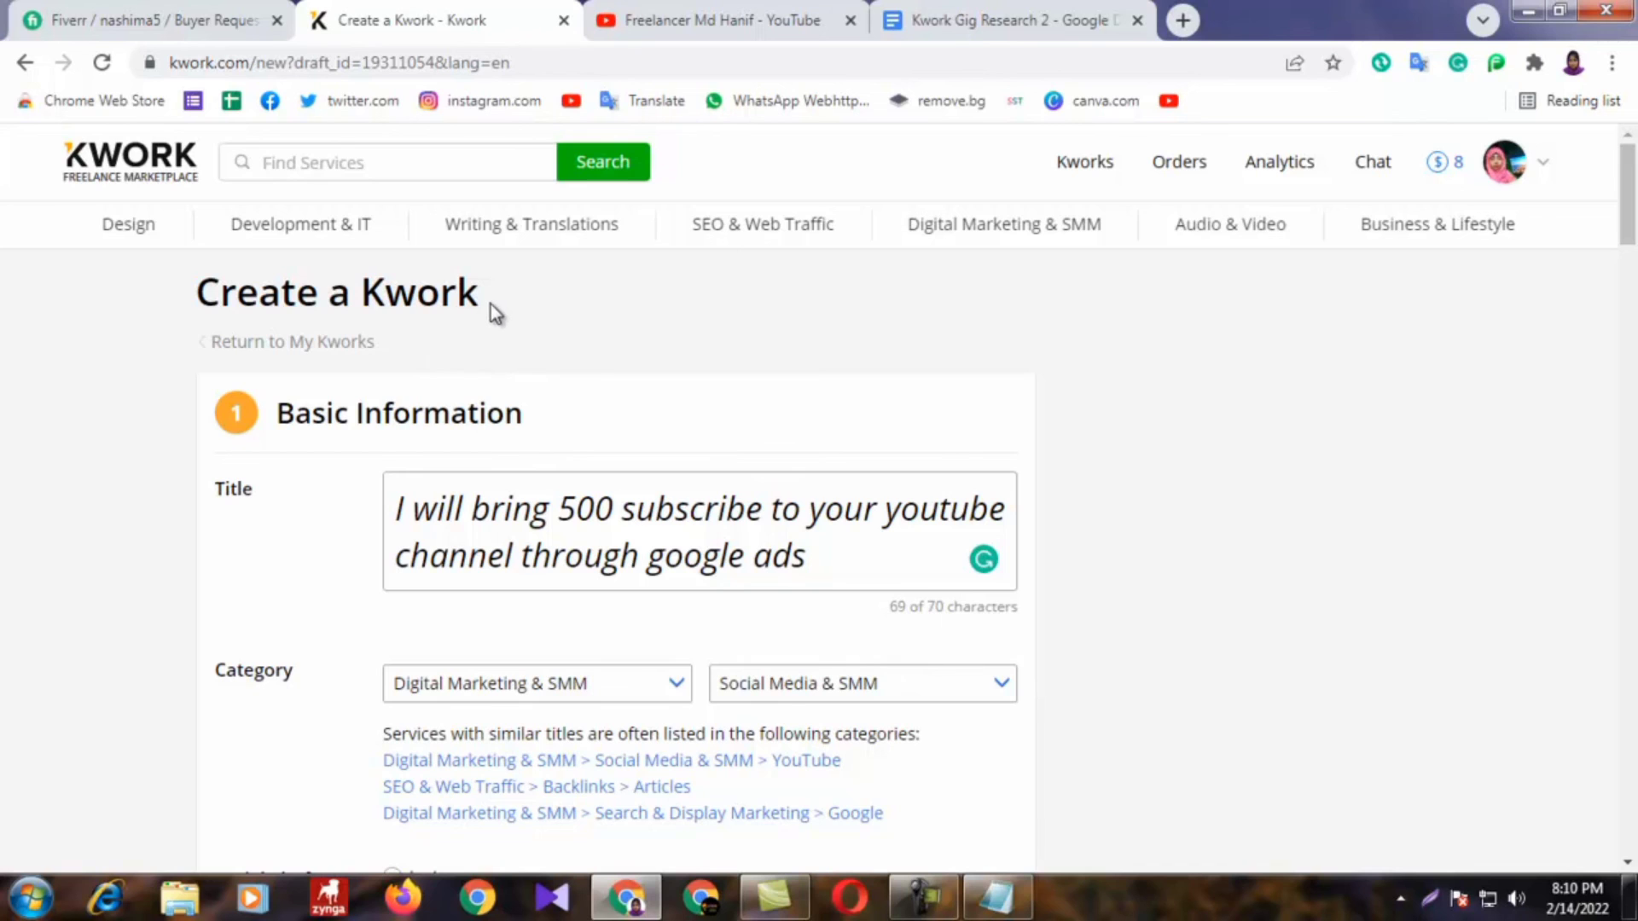
Step: Switch to YouTube and view the freelancer channel's name and header
{"action": "left_click", "coordinate": [698, 12]}
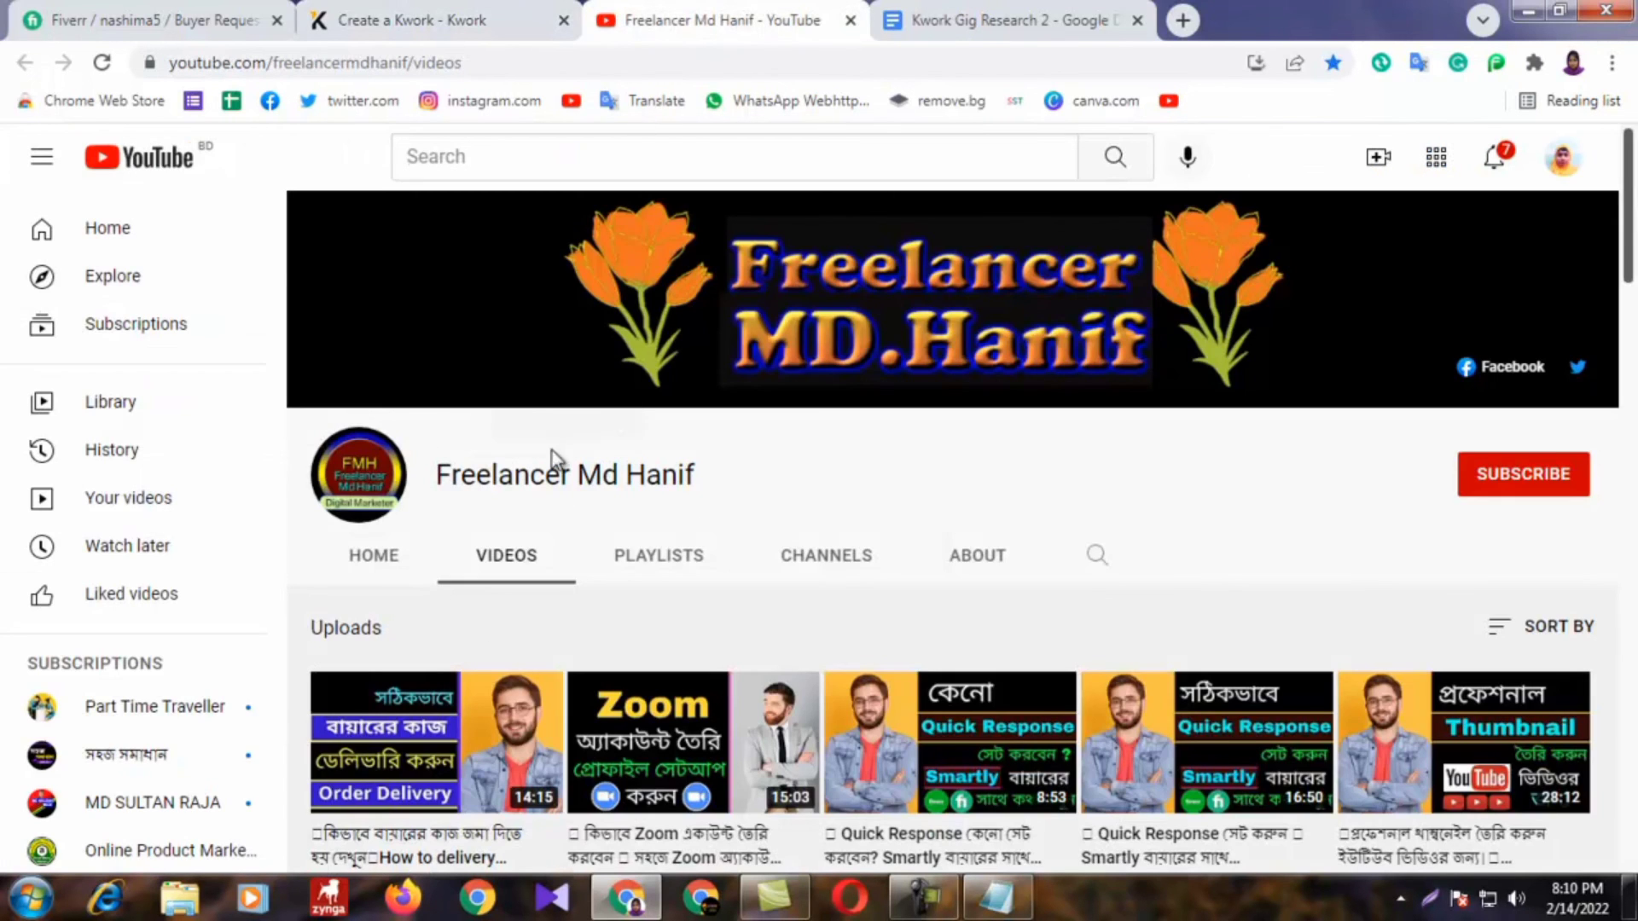
{"action": "left_click_drag", "start_coordinate": [816, 478], "coordinate": [437, 483]}
{"action": "left_click", "coordinate": [864, 482]}
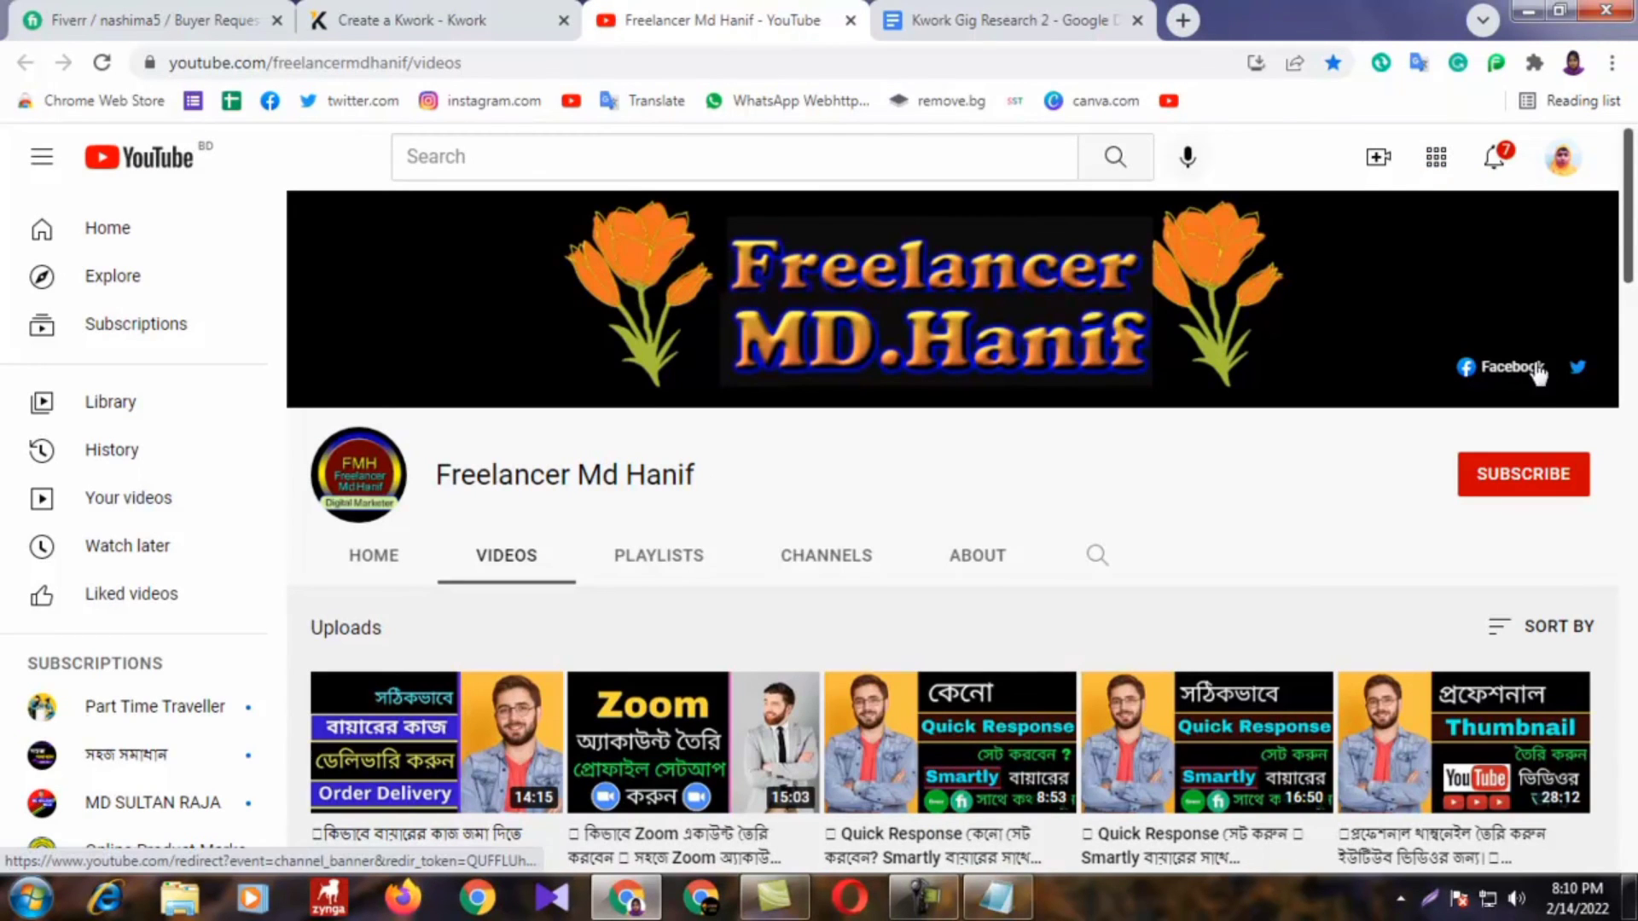
Step: Return to the Create a Kwork page and review the filled-in form sections
{"action": "left_click", "coordinate": [529, 12]}
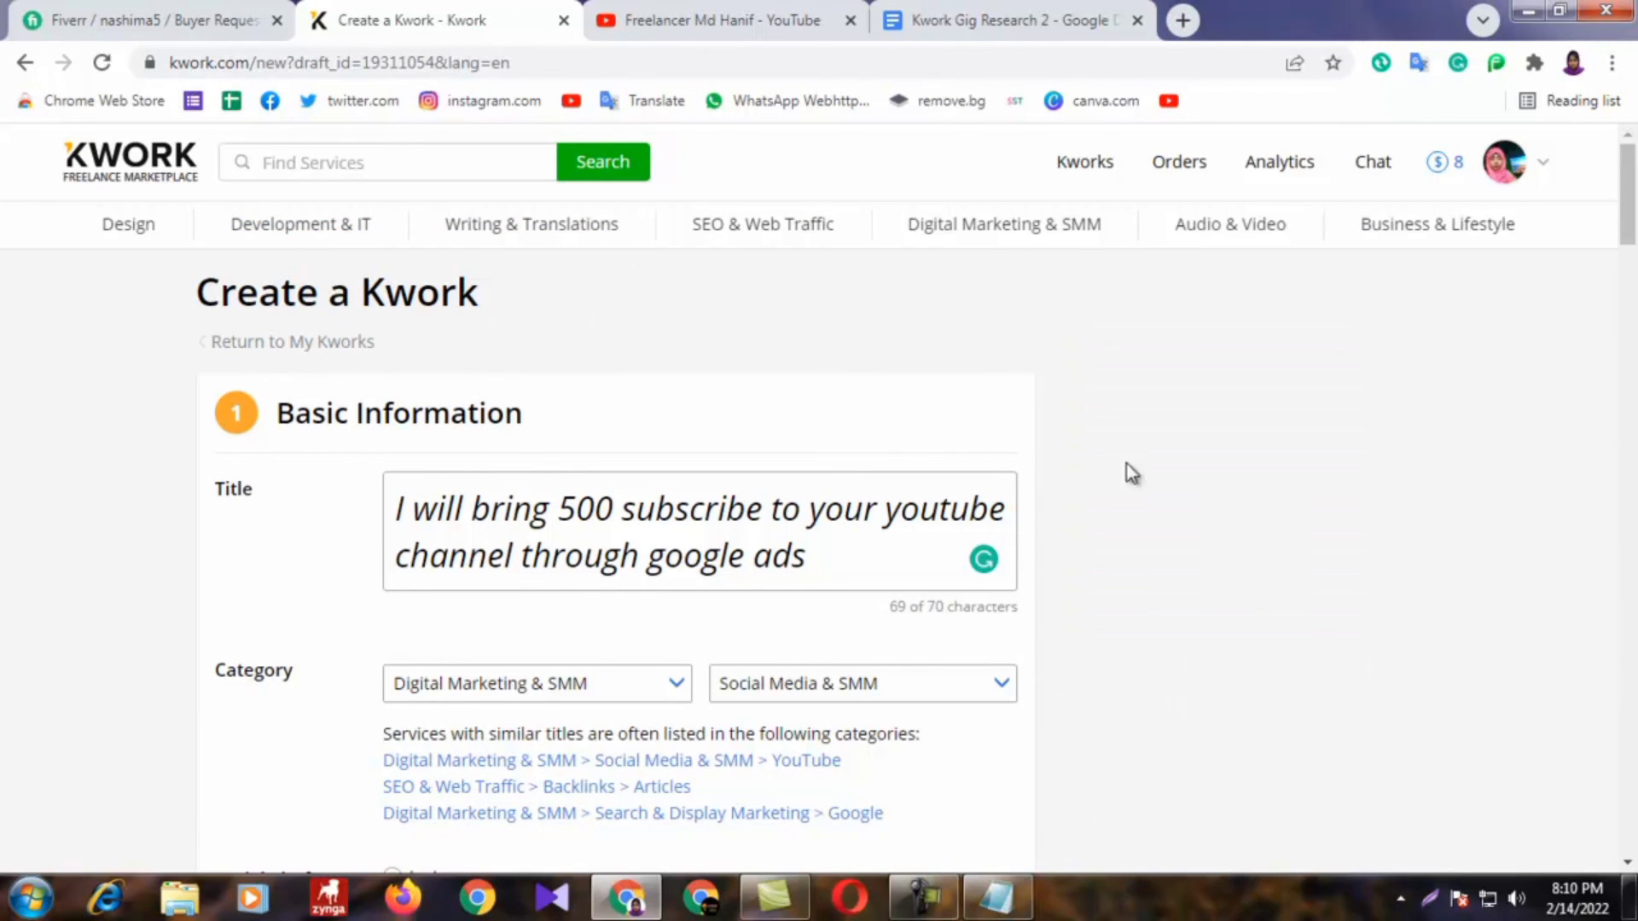
{"action": "scroll", "coordinate": [716, 569], "scroll_direction": "down", "scroll_amount": 8}
{"action": "scroll", "coordinate": [719, 569], "scroll_direction": "up", "scroll_amount": 7}
{"action": "scroll", "coordinate": [275, 643], "scroll_direction": "down", "scroll_amount": 8}
{"action": "scroll", "coordinate": [486, 493], "scroll_direction": "down", "scroll_amount": 5}
{"action": "scroll", "coordinate": [438, 475], "scroll_direction": "up", "scroll_amount": 12}
Step: Leave the form for the seller's kwork list and check the YouTube subscribers listing among the drafts
{"action": "left_click", "coordinate": [140, 166]}
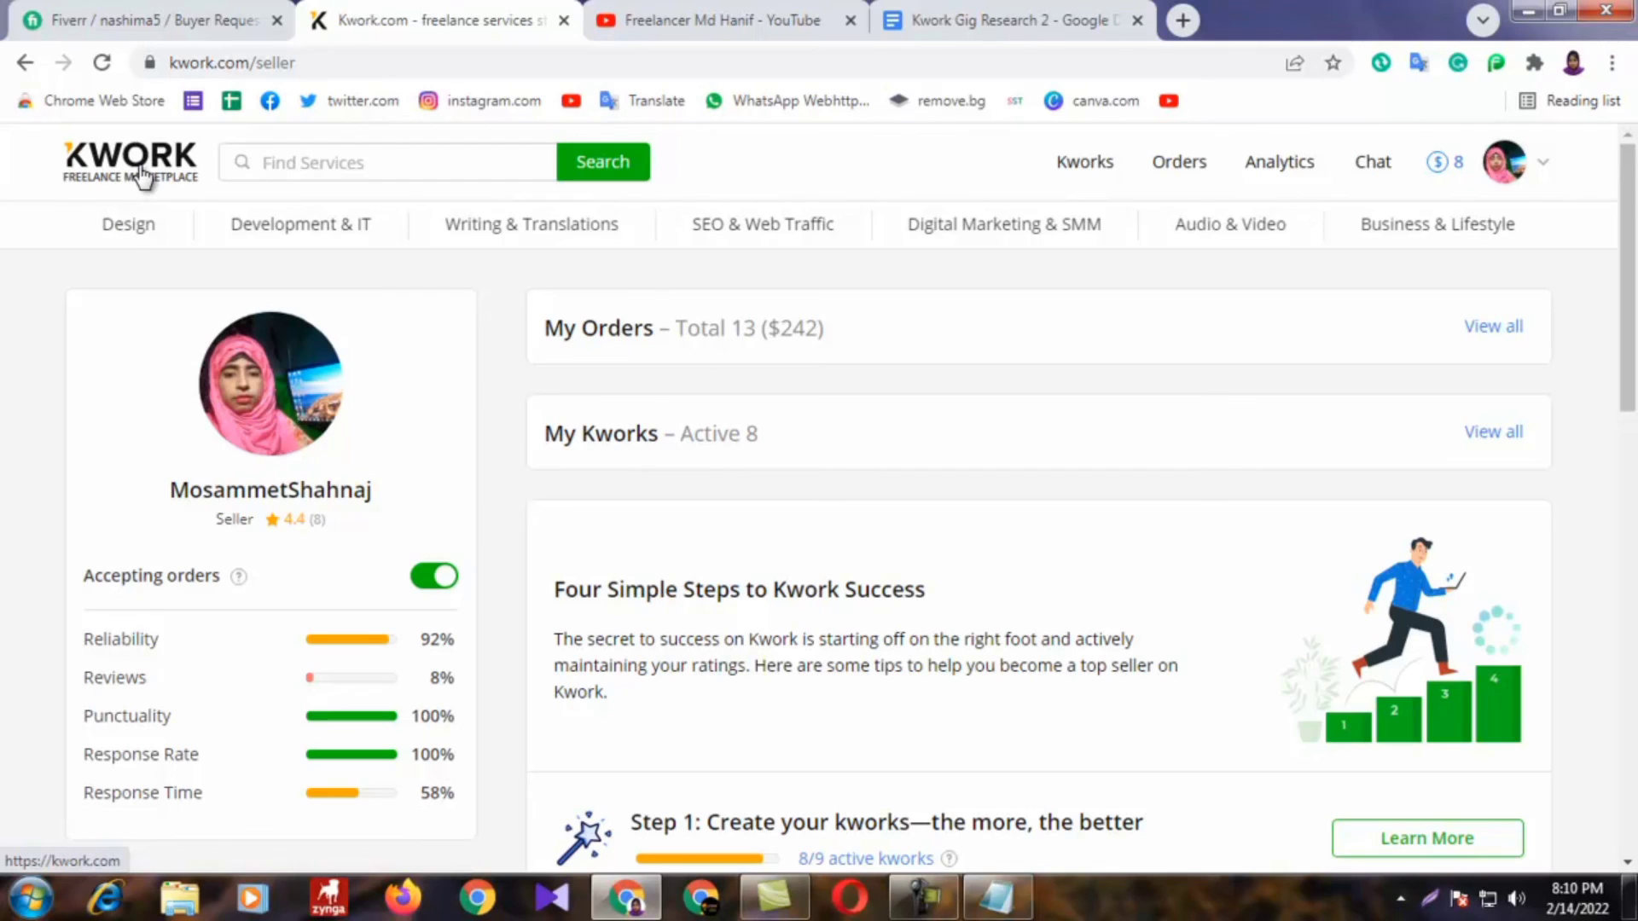
{"action": "left_click", "coordinate": [1085, 187]}
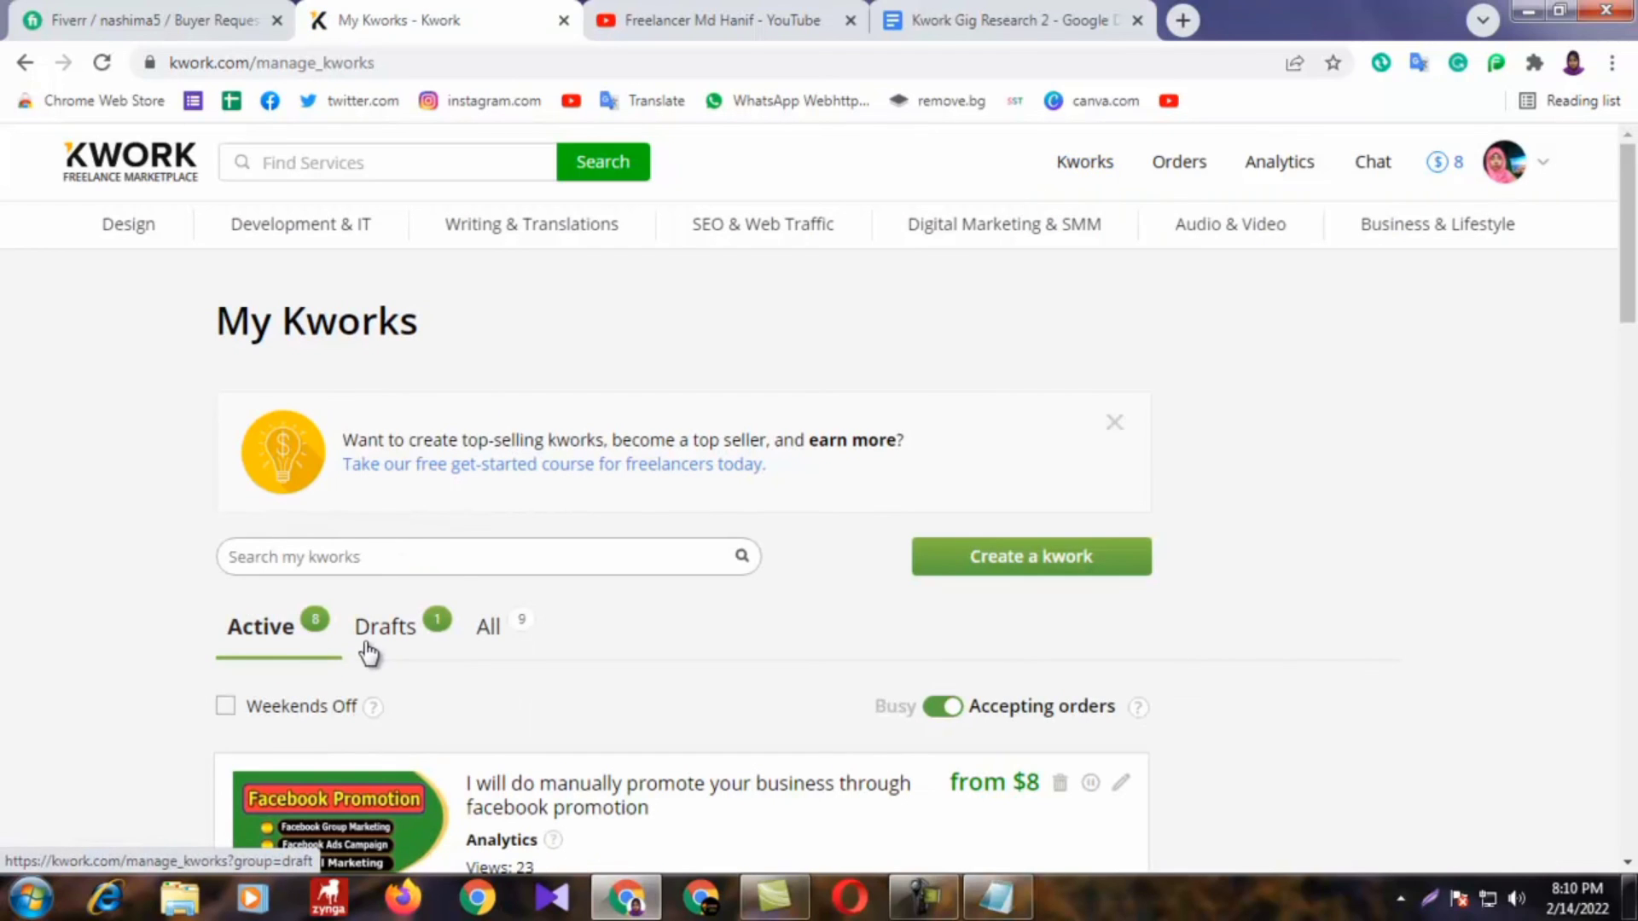
{"action": "left_click", "coordinate": [374, 654]}
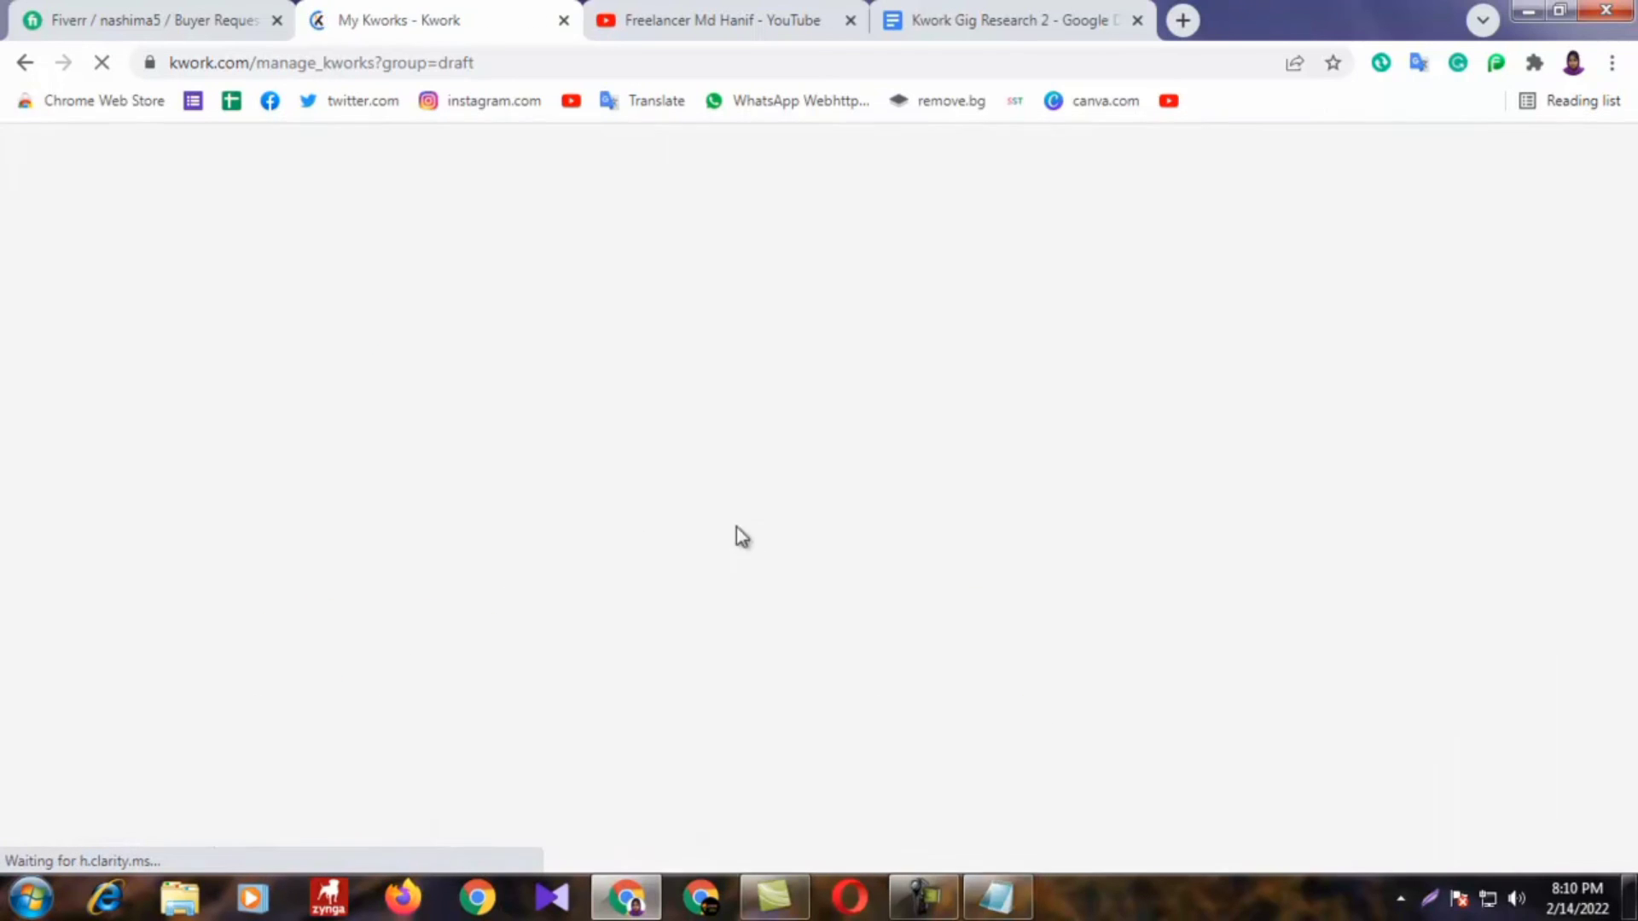
{"action": "scroll", "coordinate": [406, 649], "scroll_direction": "down", "scroll_amount": 1}
{"action": "scroll", "coordinate": [790, 695], "scroll_direction": "down", "scroll_amount": 3}
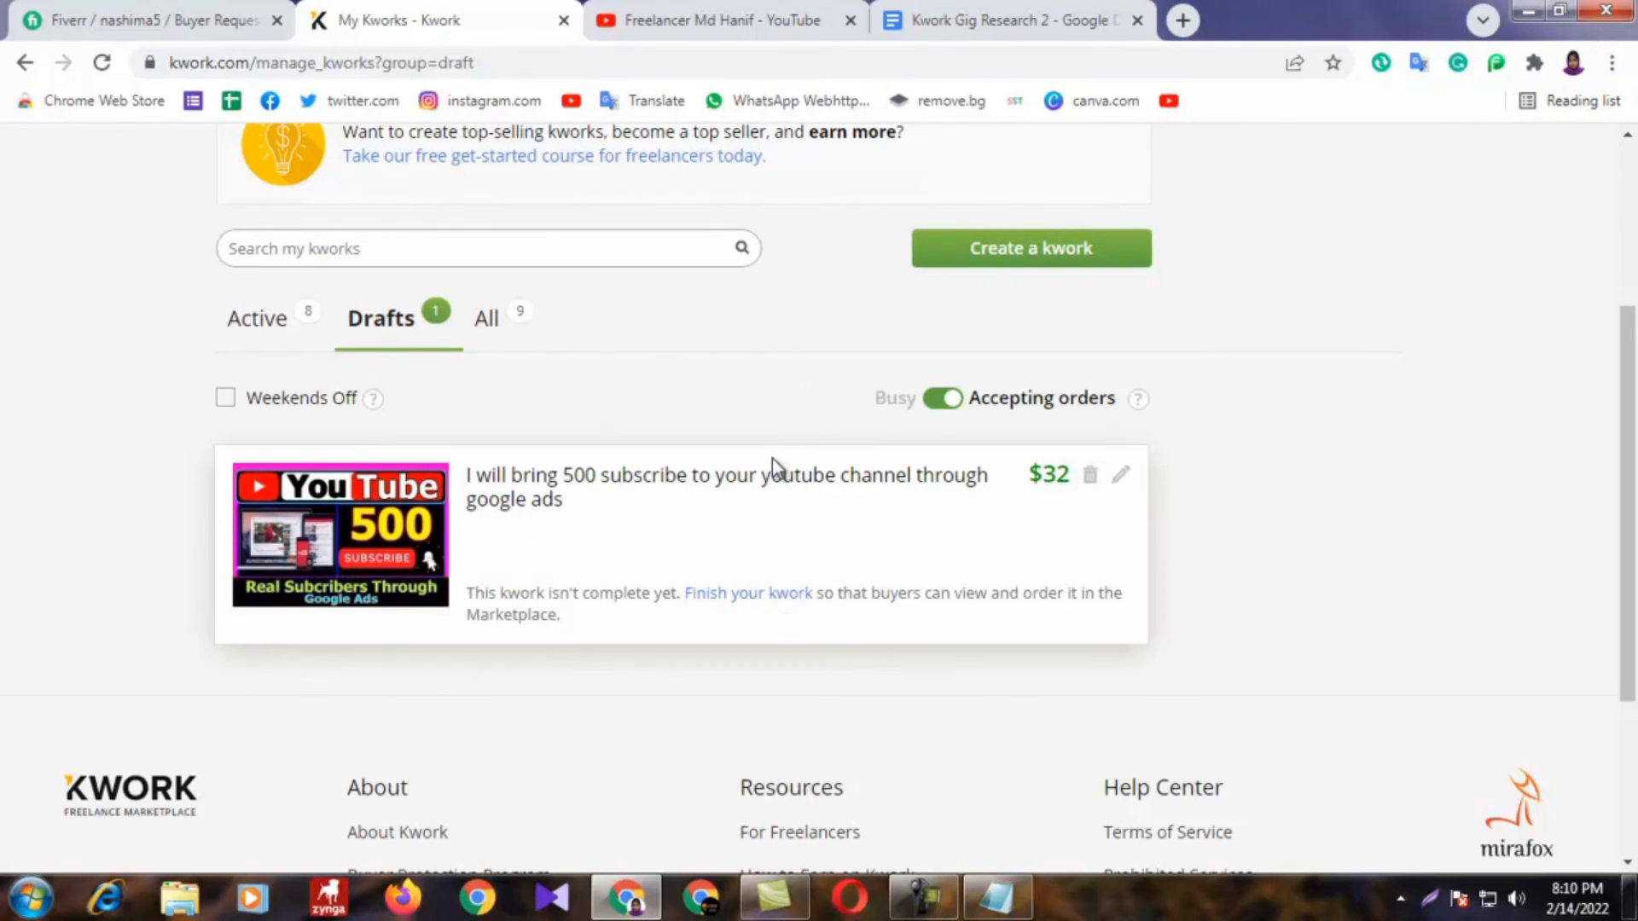
{"action": "scroll", "coordinate": [772, 464], "scroll_direction": "up", "scroll_amount": 4}
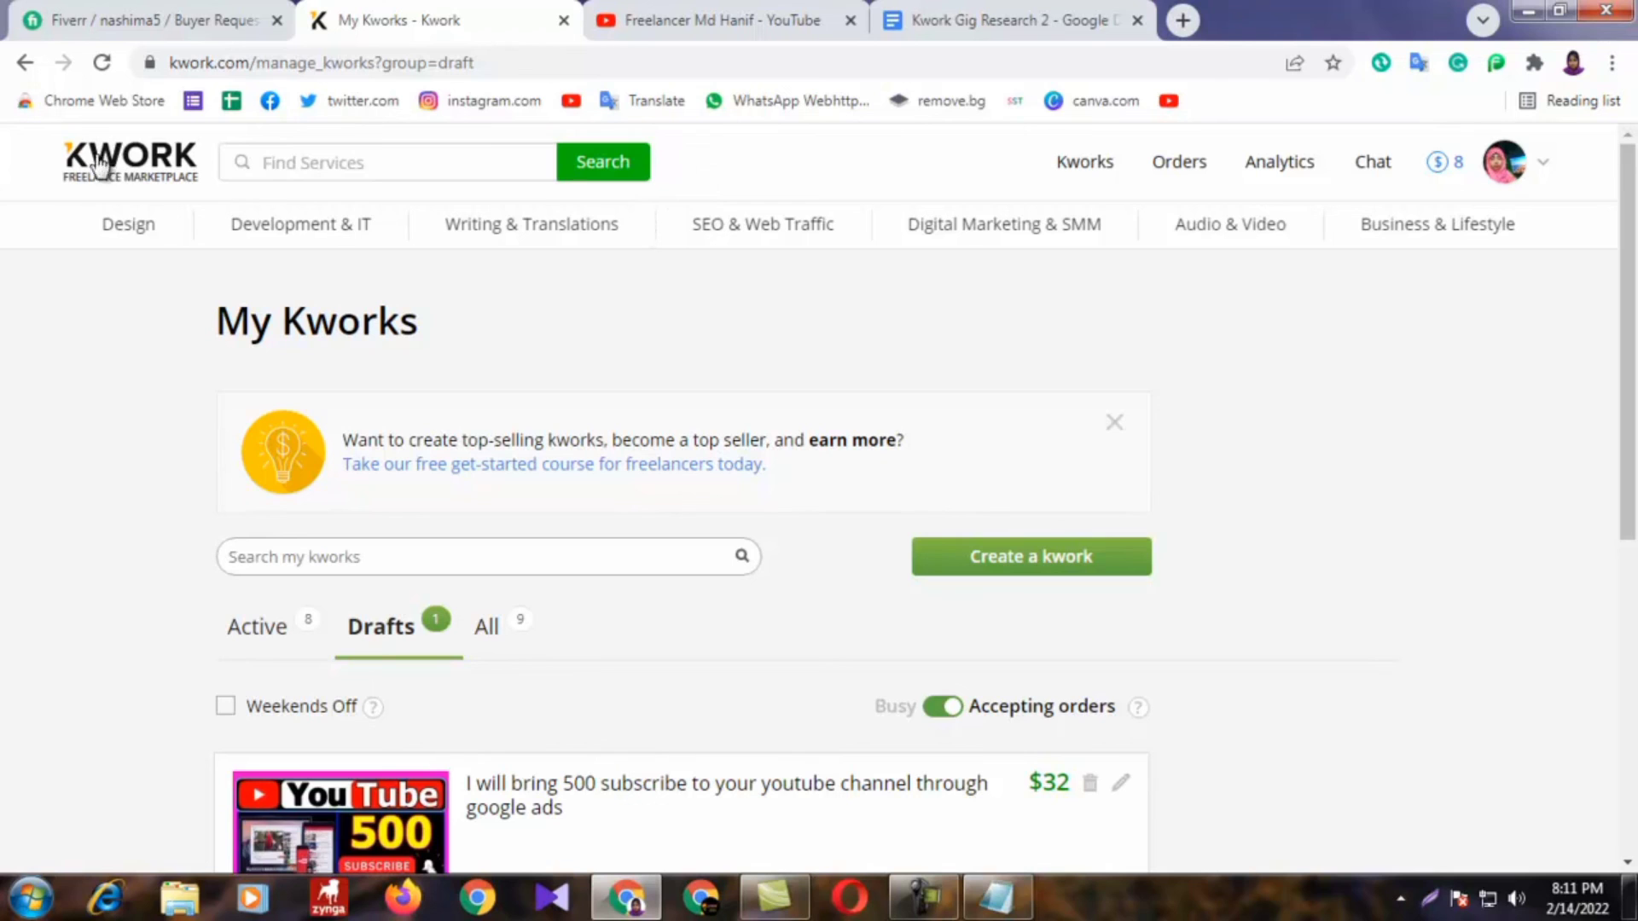
{"action": "left_click", "coordinate": [166, 13]}
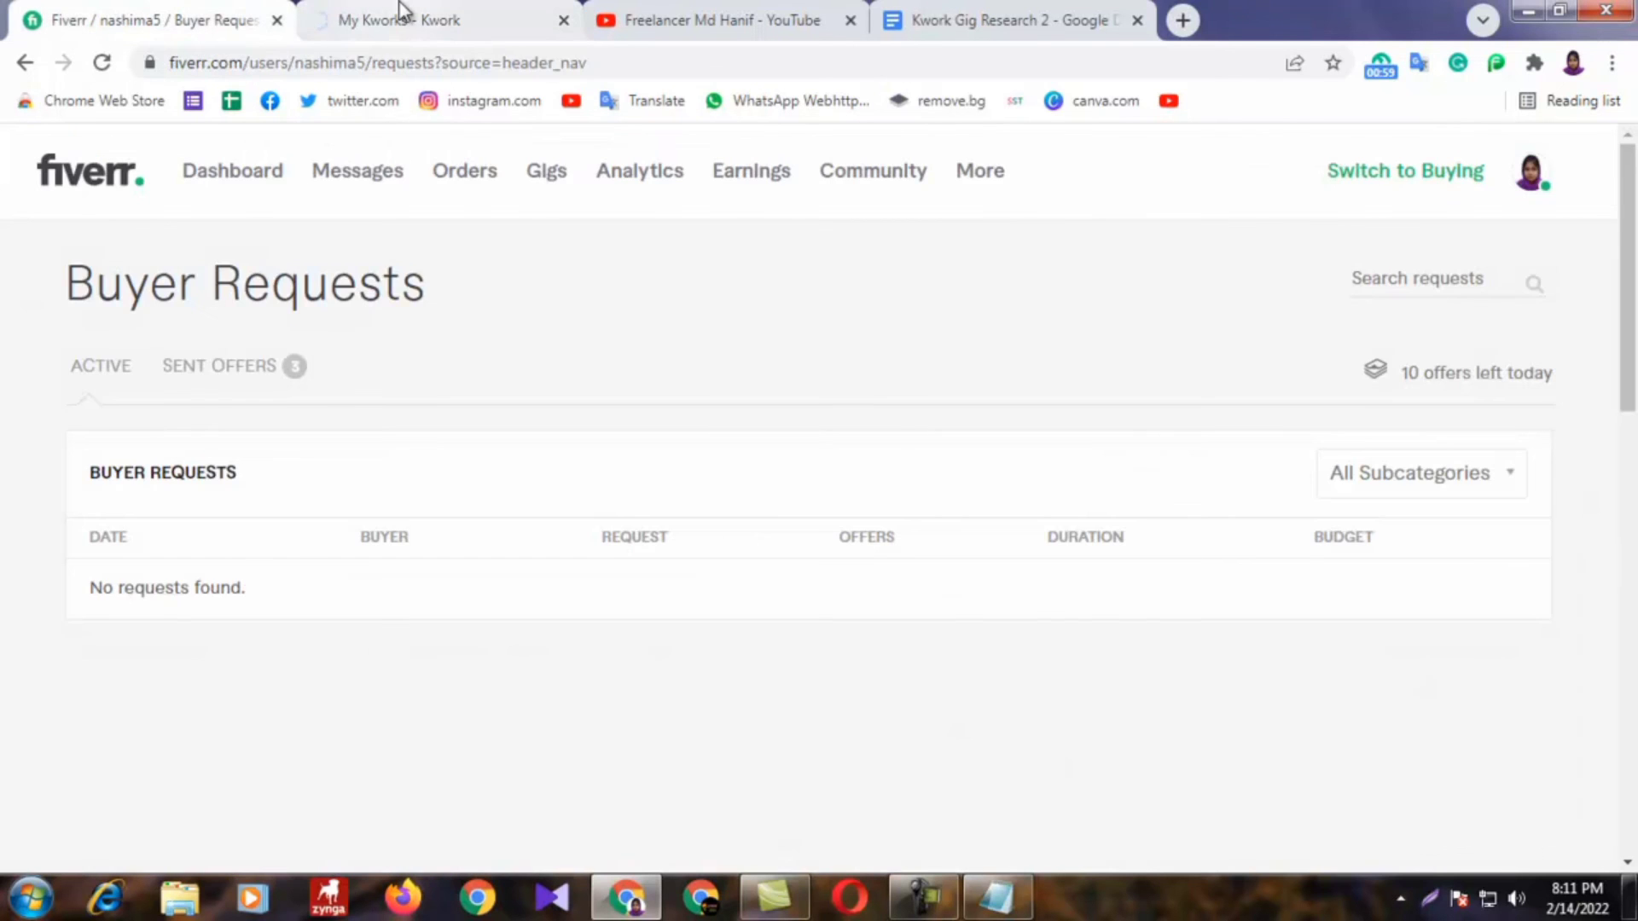
{"action": "left_click", "coordinate": [341, 17]}
{"action": "left_click", "coordinate": [319, 15]}
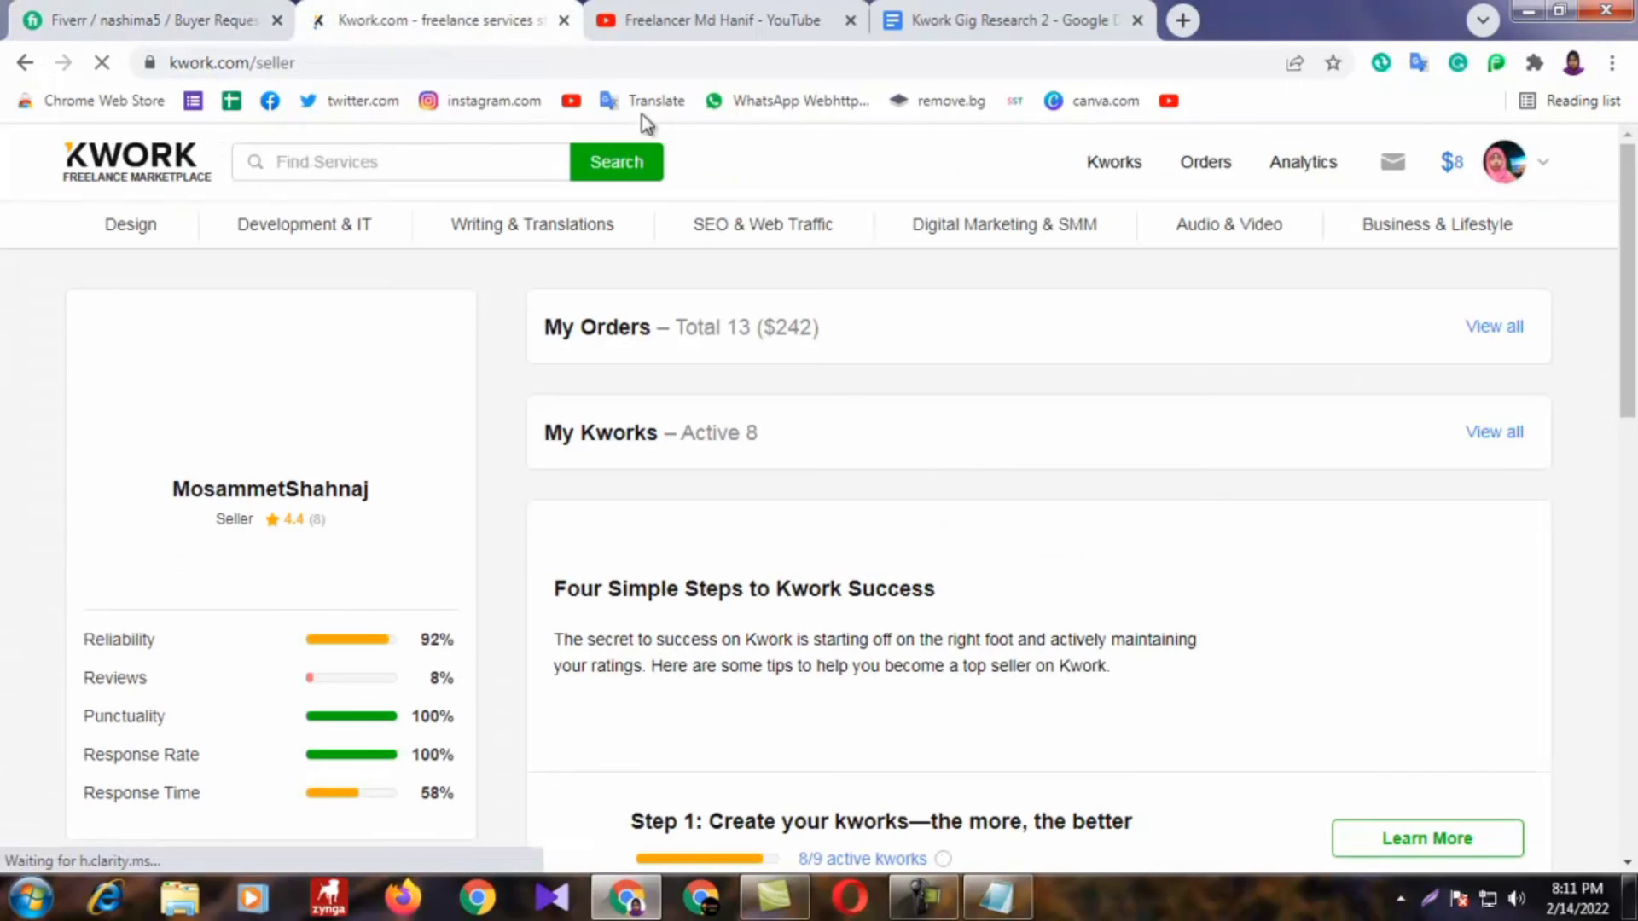
Step: Switch to the YouTube channel page and look through its uploaded videos
{"action": "left_click", "coordinate": [708, 19]}
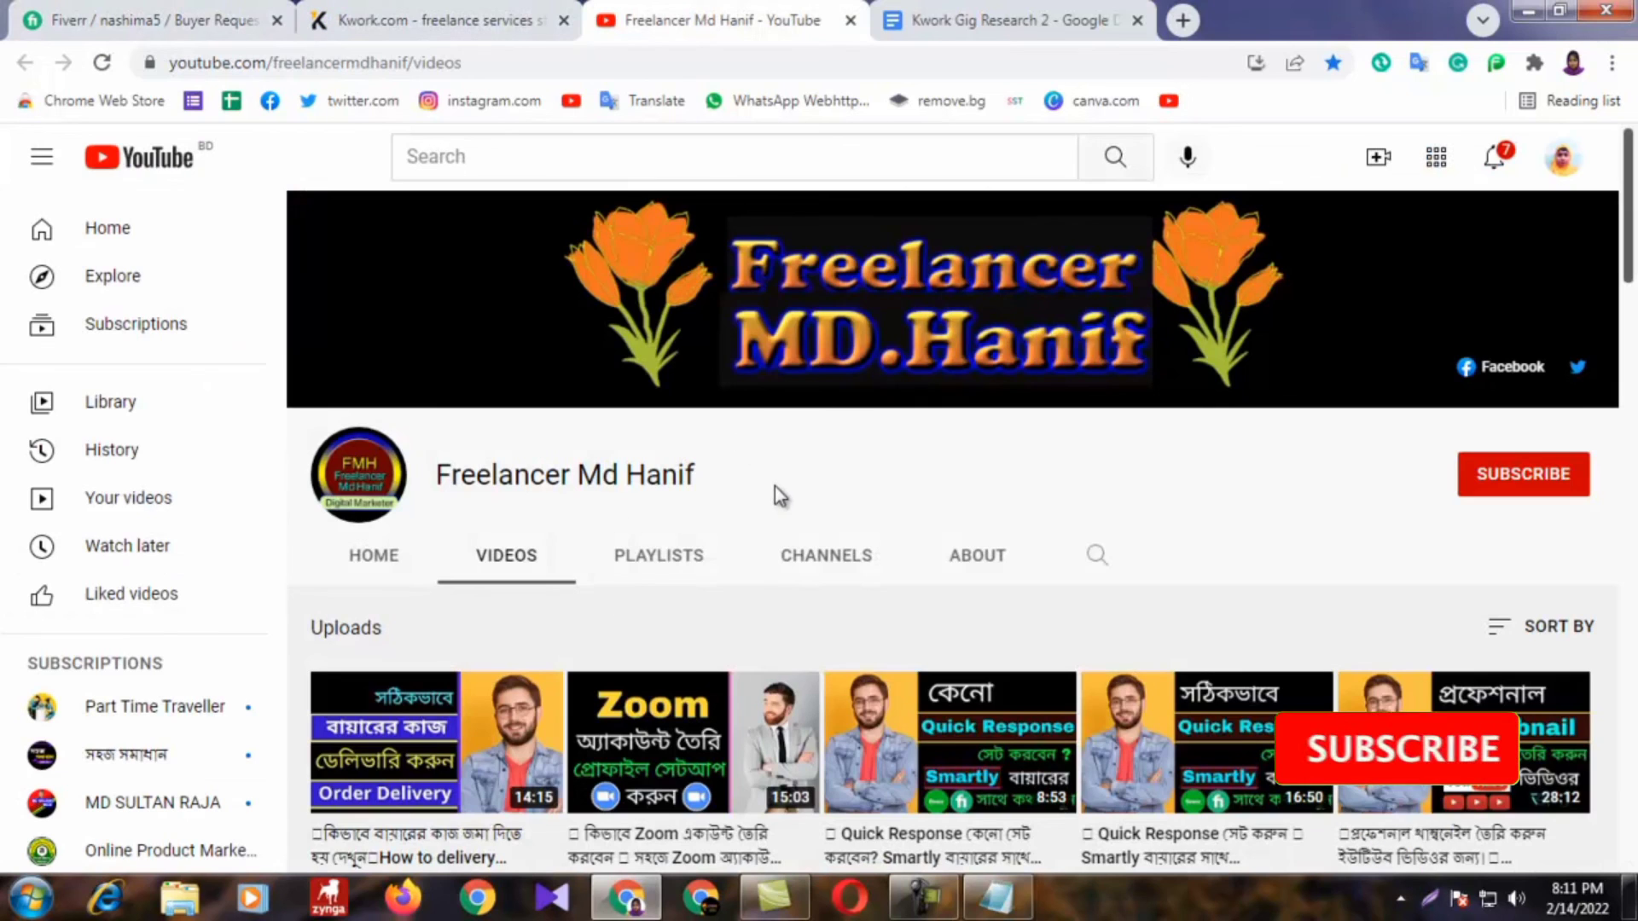
{"action": "left_click_drag", "start_coordinate": [800, 473], "coordinate": [437, 475]}
{"action": "left_click", "coordinate": [1180, 478]}
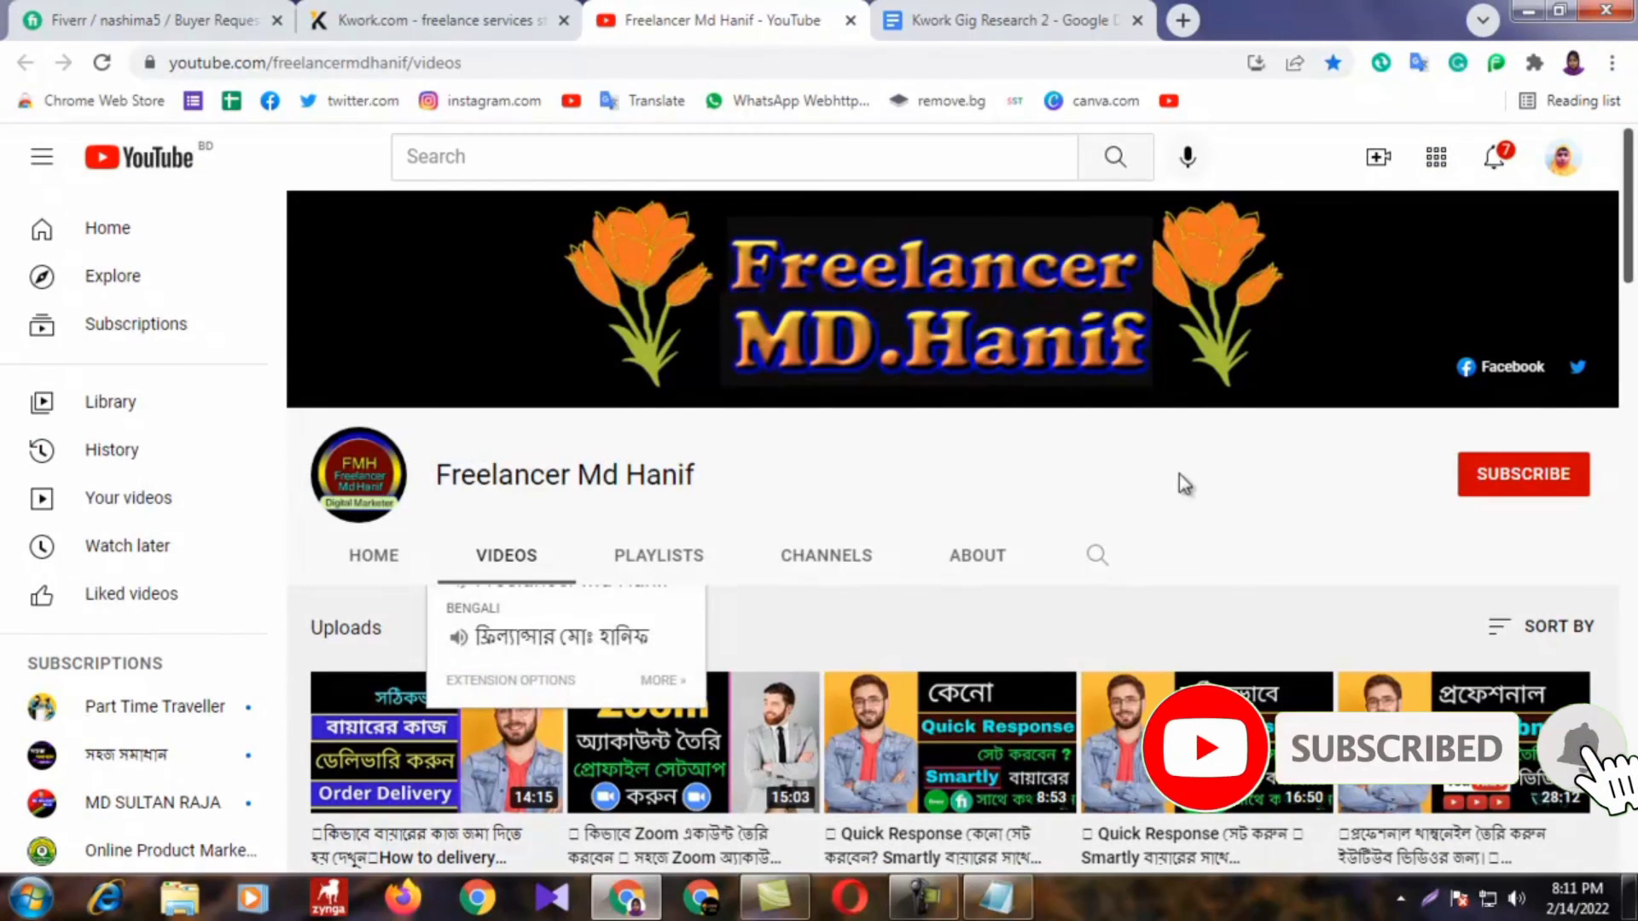
{"action": "left_click", "coordinate": [1275, 469]}
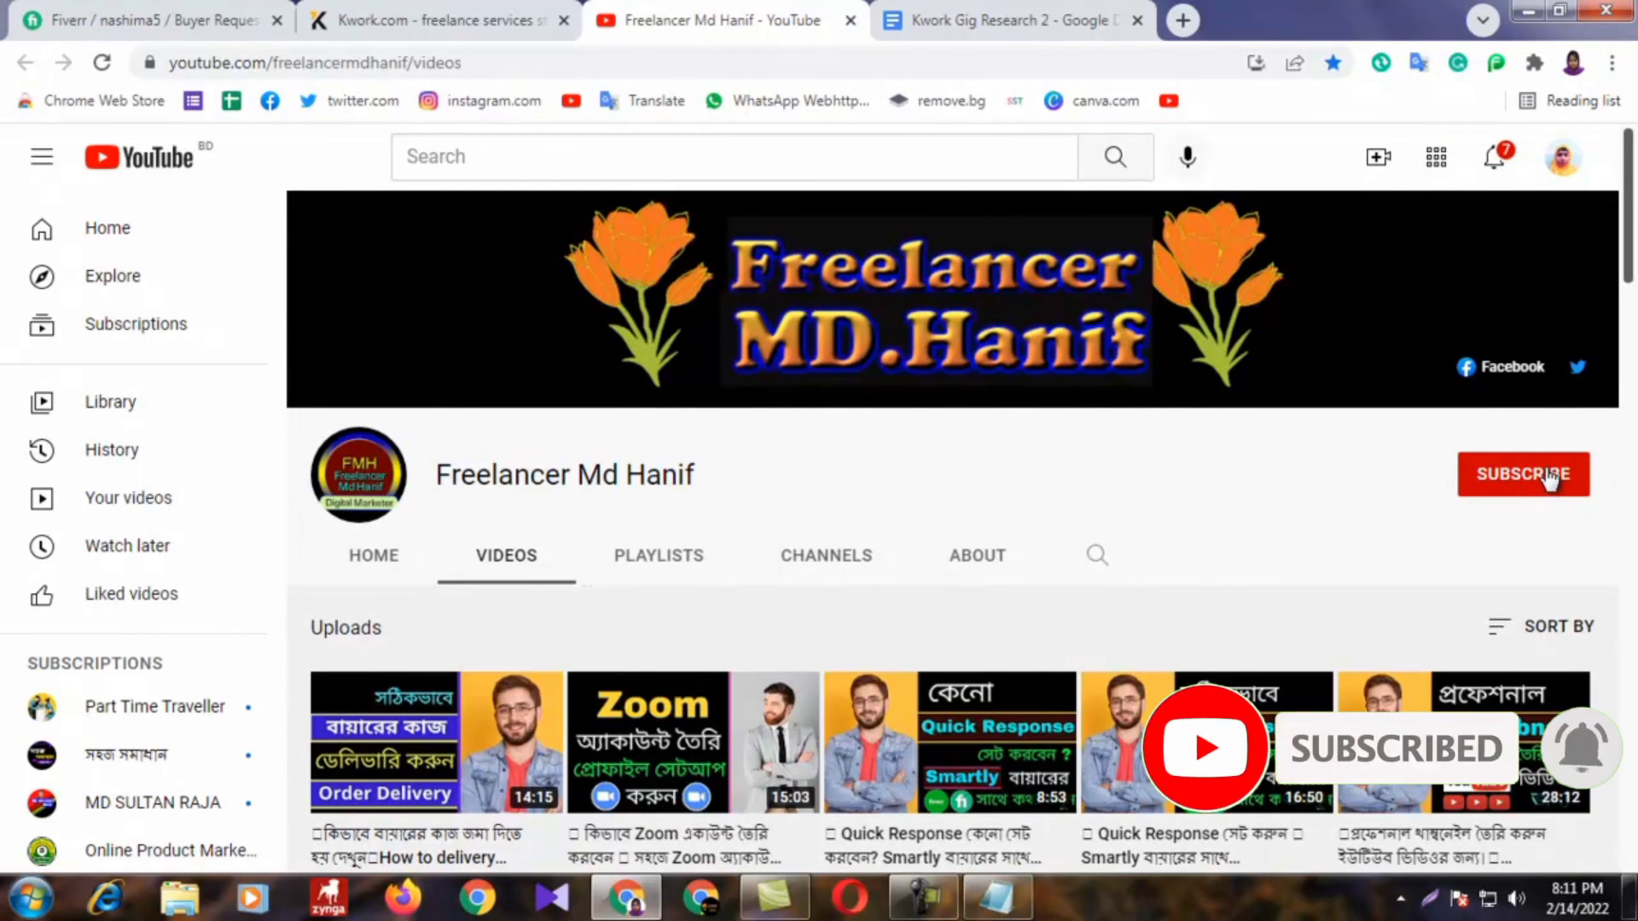
{"action": "scroll", "coordinate": [1630, 342], "scroll_direction": "down", "scroll_amount": 3}
{"action": "scroll", "coordinate": [1630, 341], "scroll_direction": "down", "scroll_amount": 2}
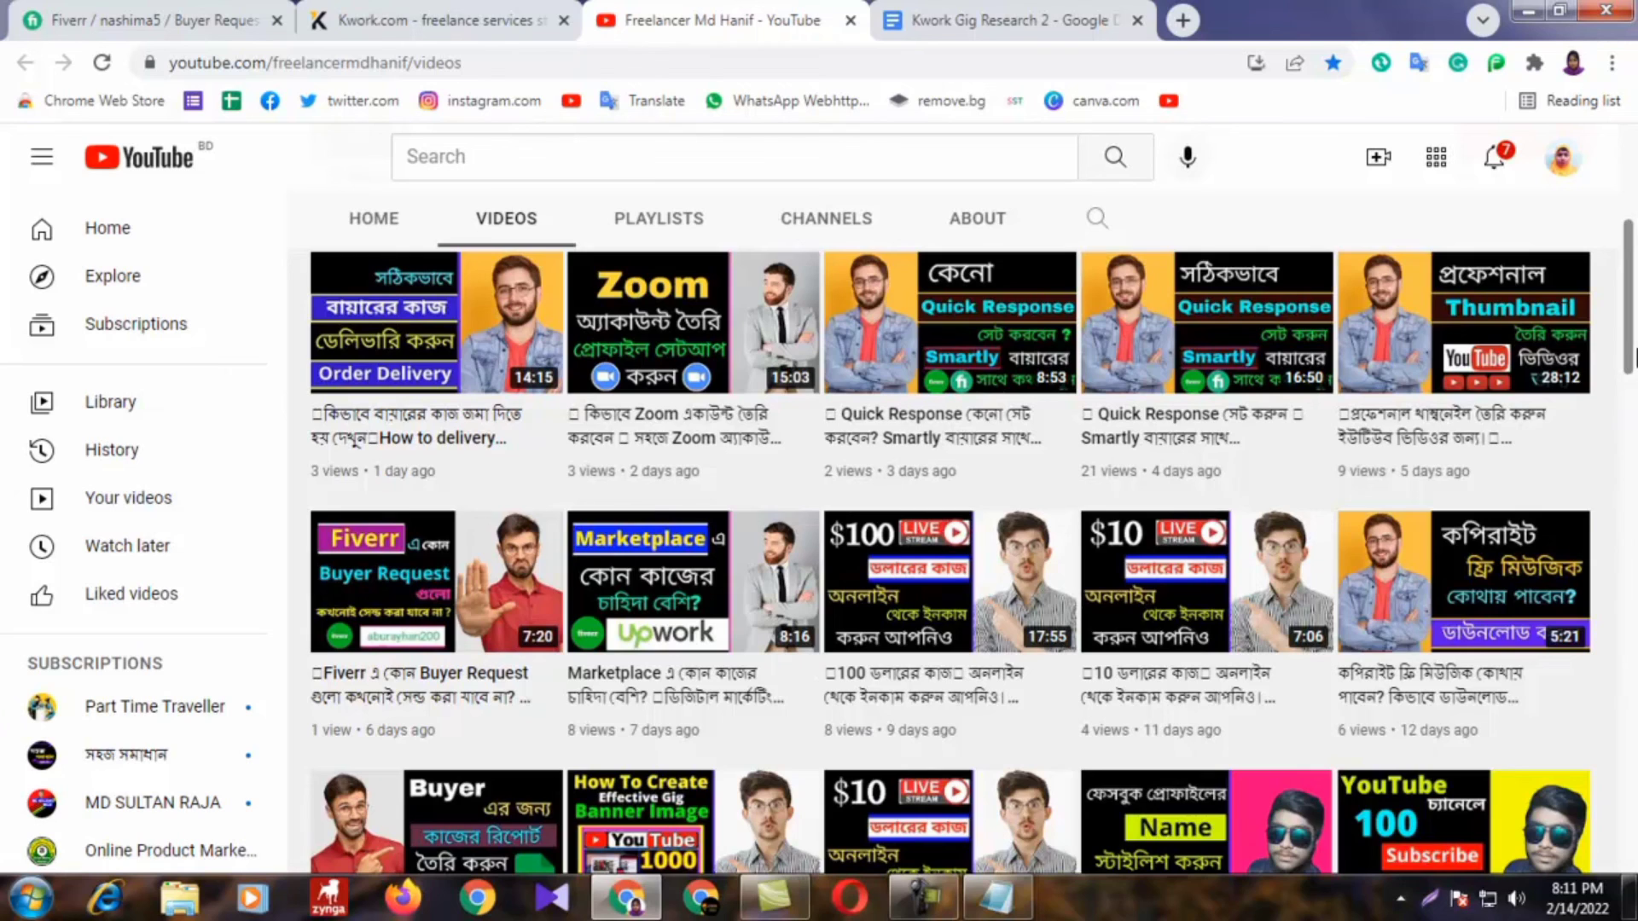
{"action": "scroll", "coordinate": [1633, 358], "scroll_direction": "up", "scroll_amount": 1}
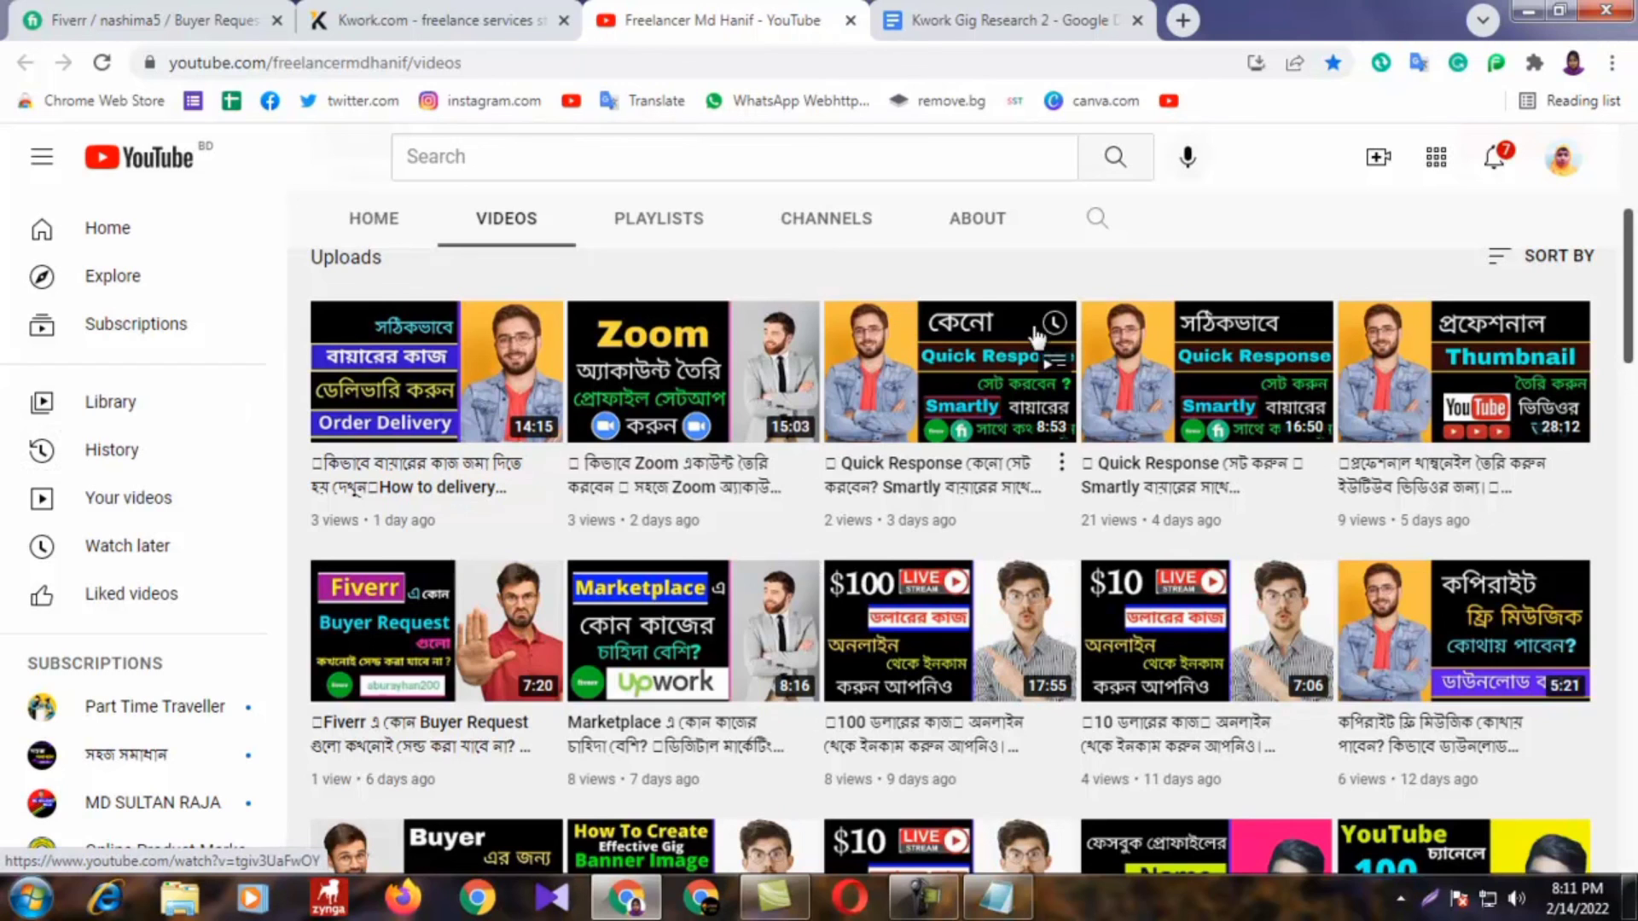
{"action": "scroll", "coordinate": [1634, 362], "scroll_direction": "up", "scroll_amount": 5}
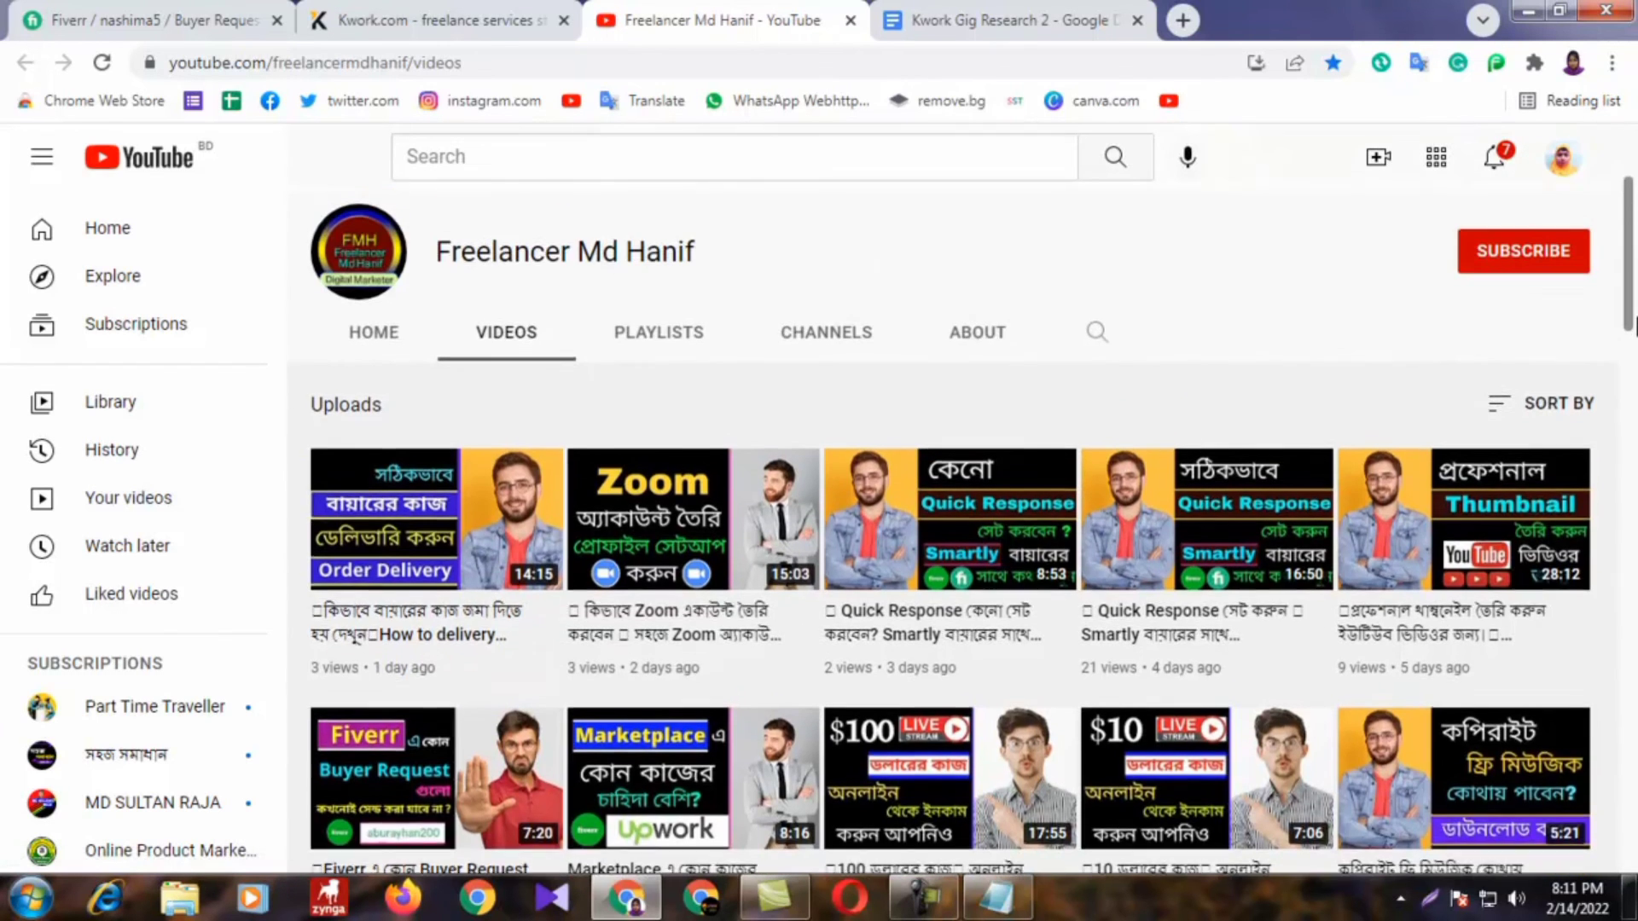